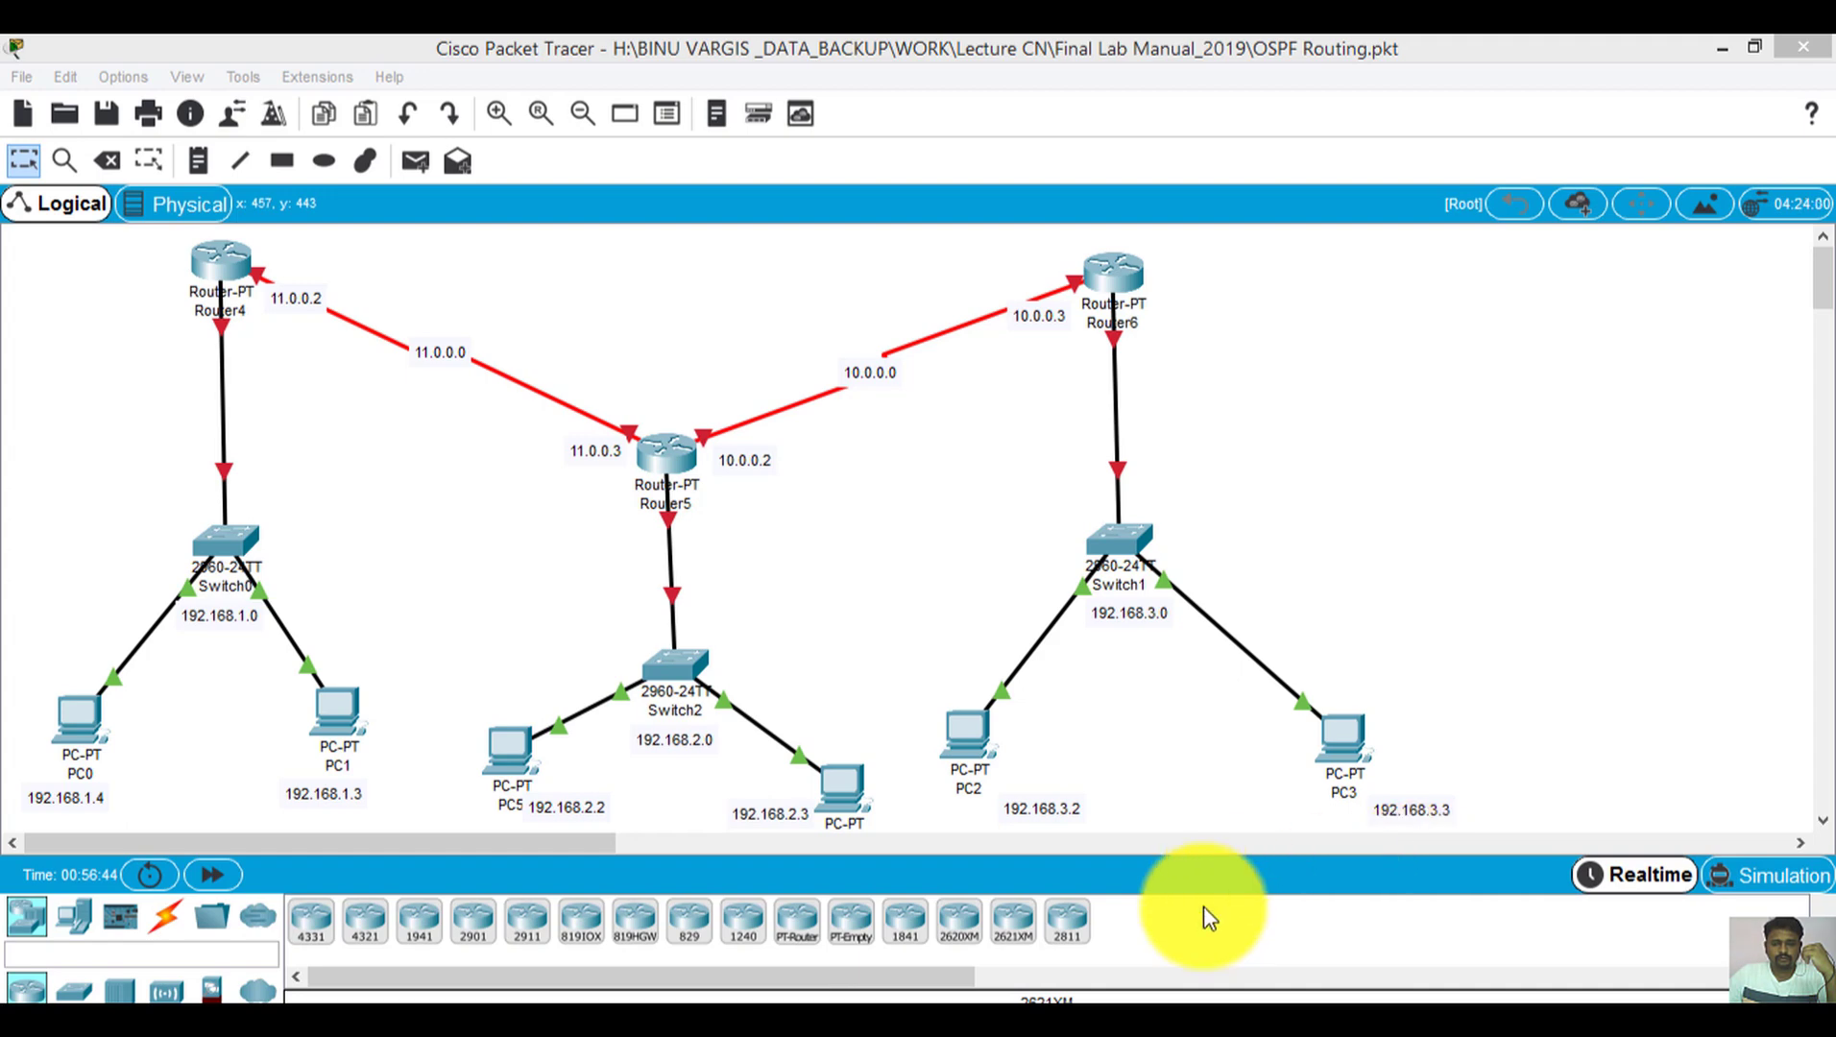
pyautogui.click(1189, 998)
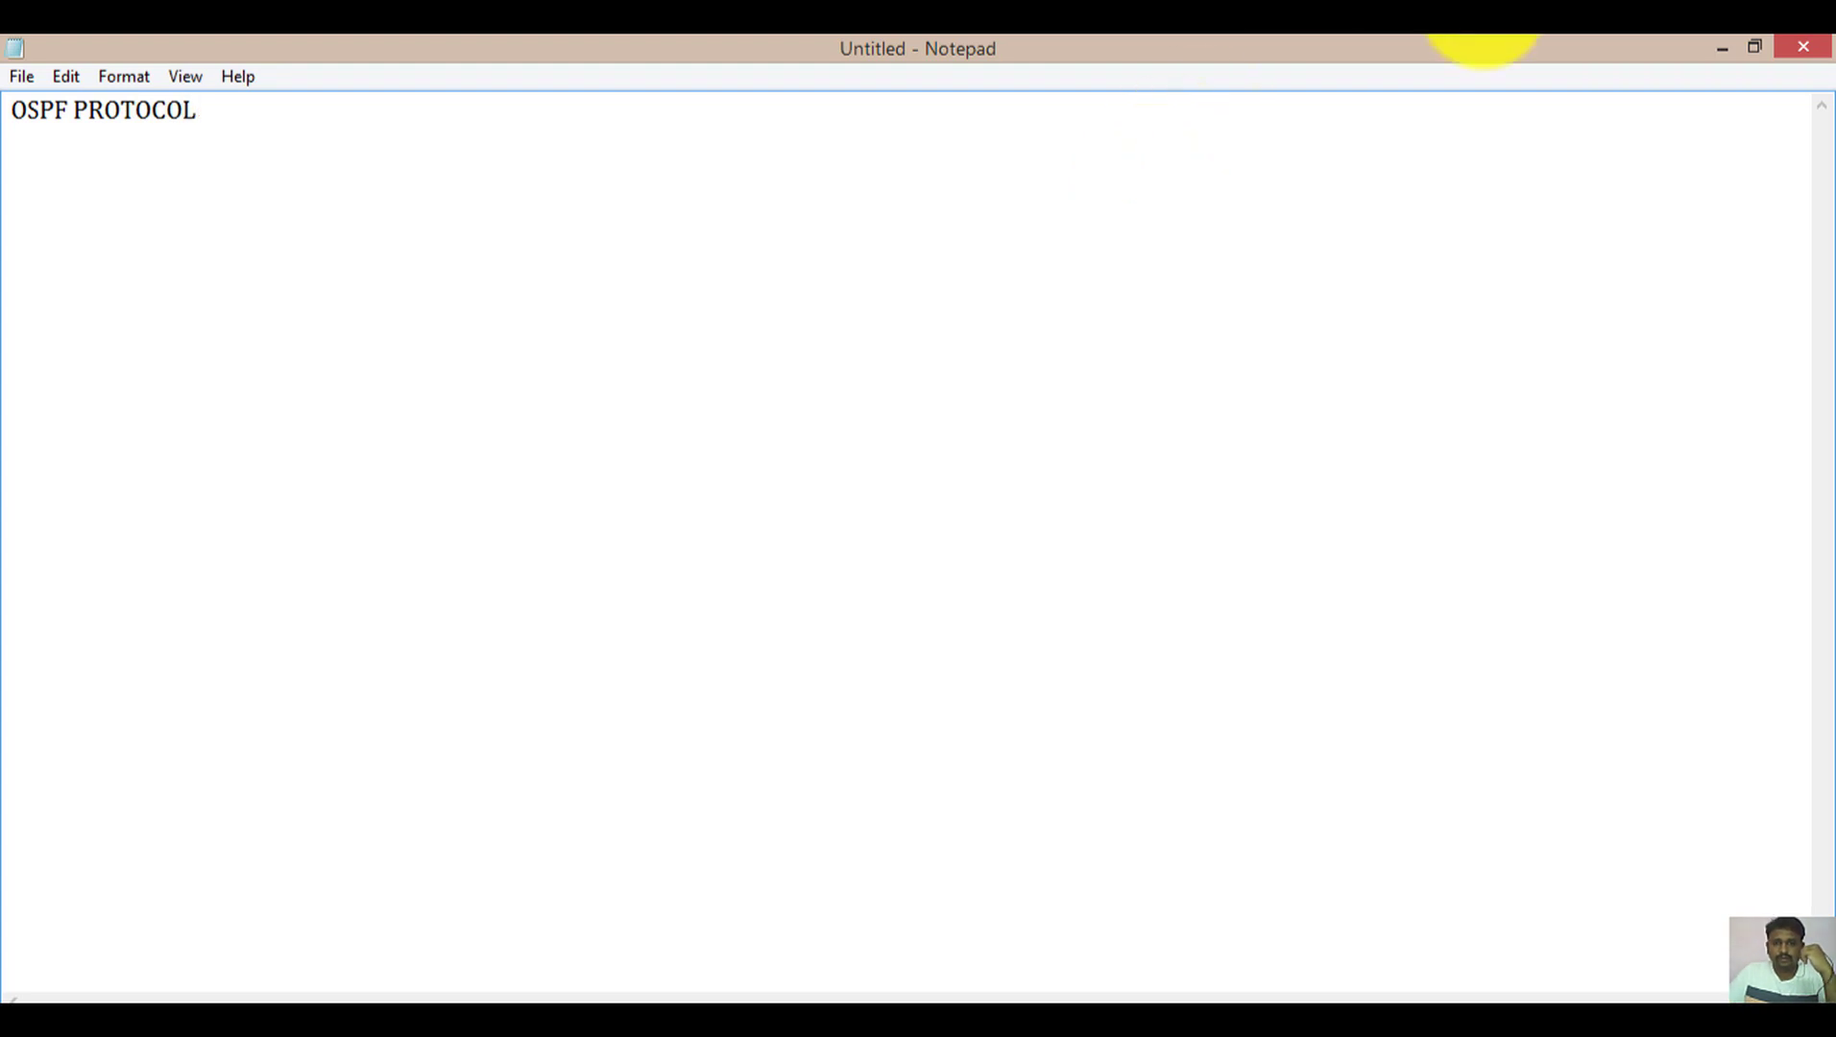
pyautogui.click(1710, 50)
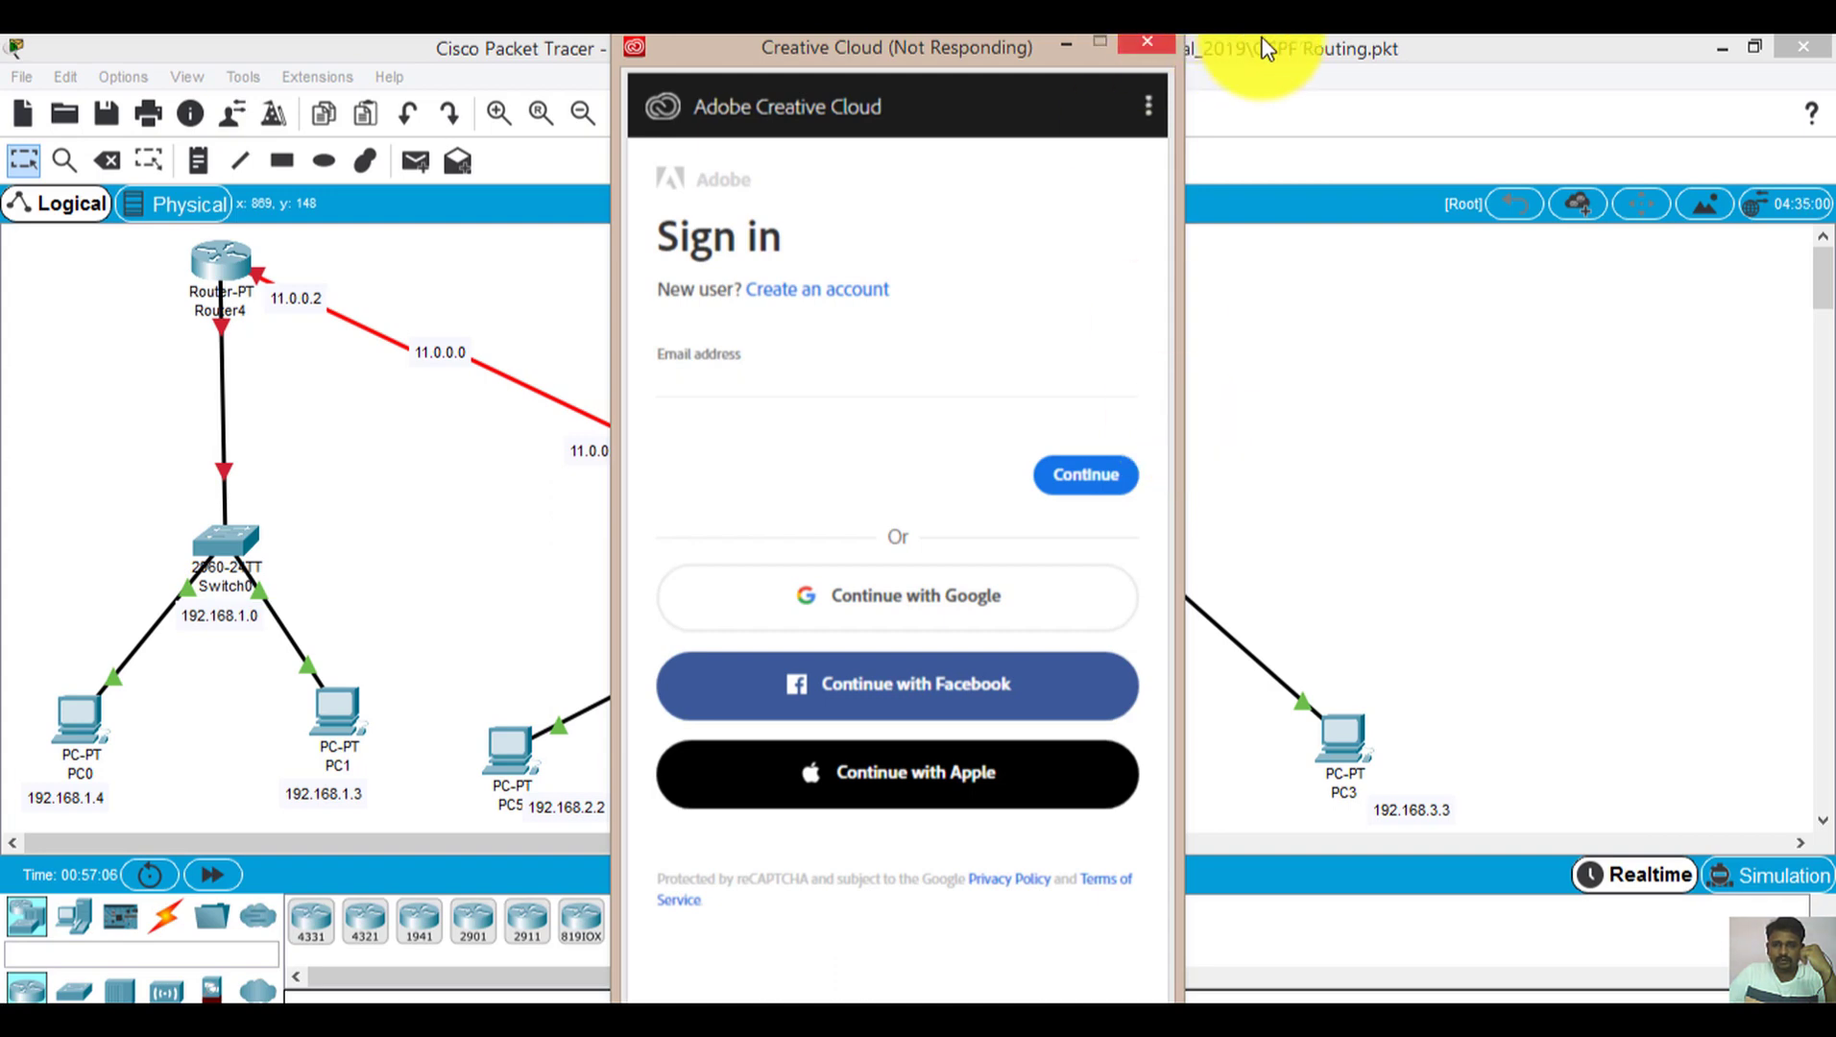
pyautogui.click(1266, 48)
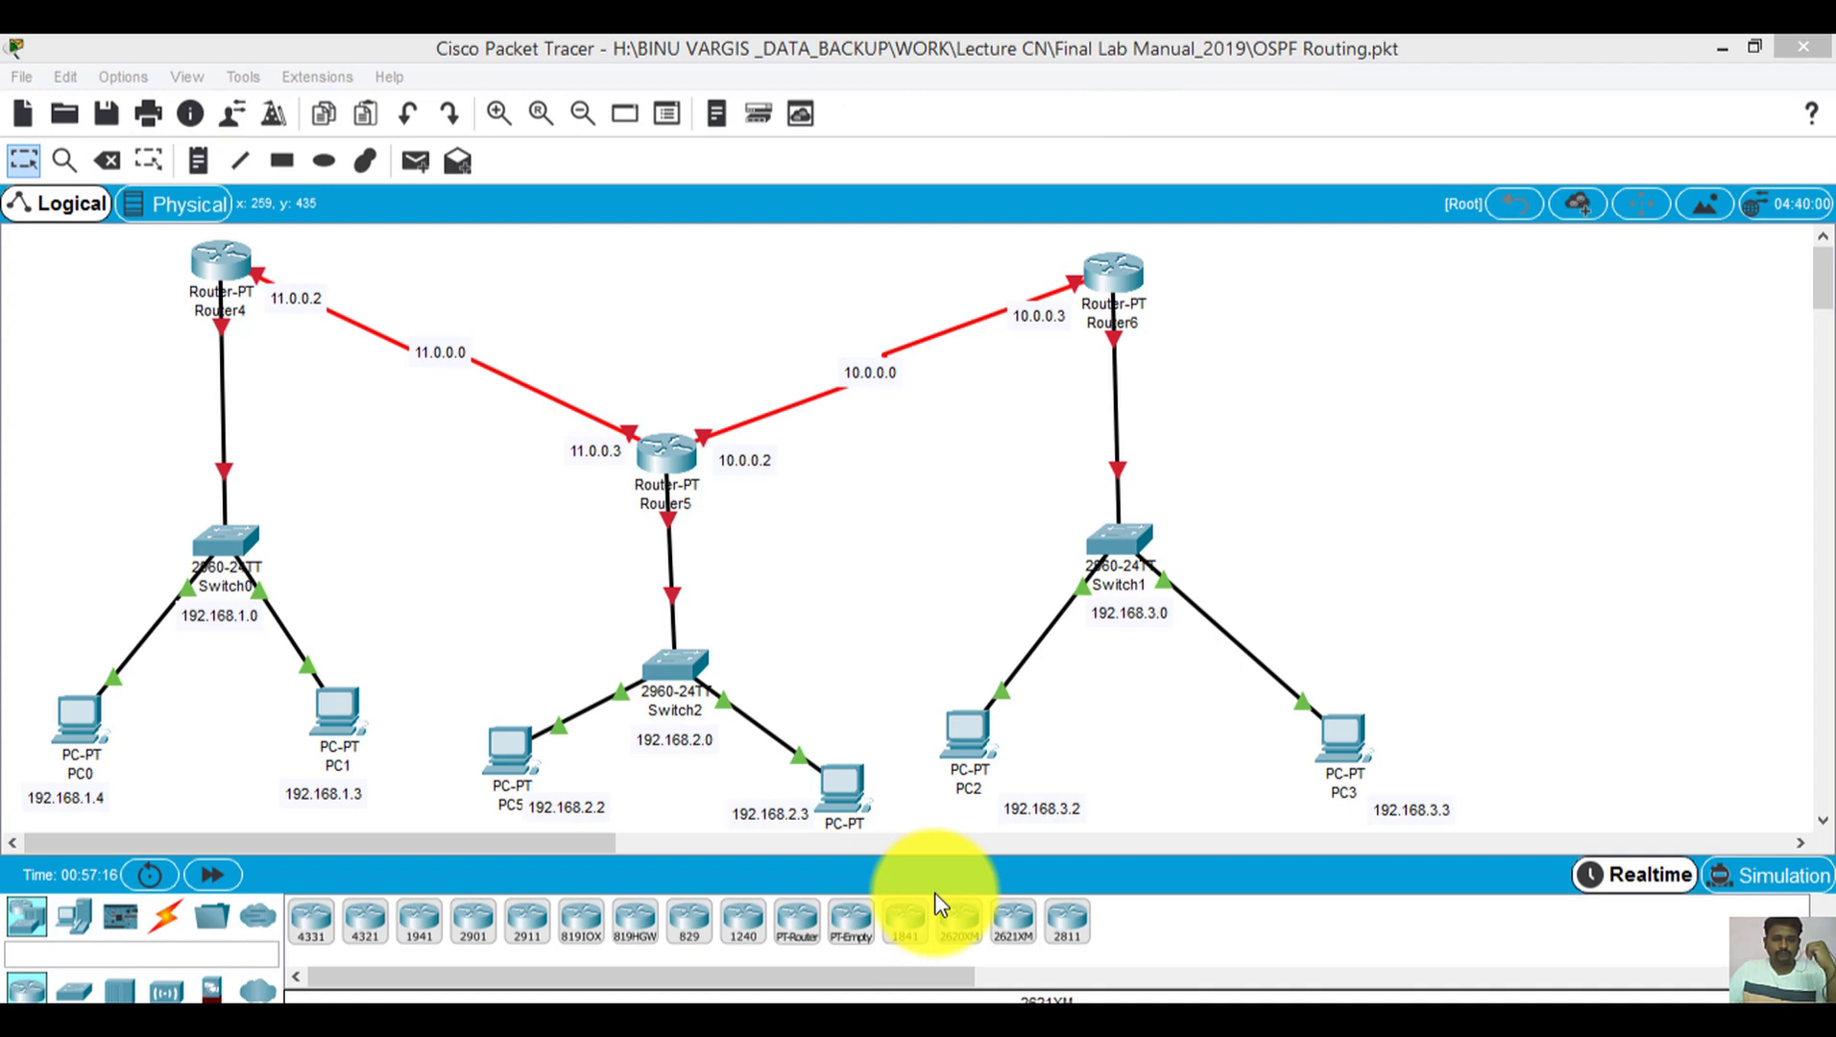
pyautogui.click(1354, 61)
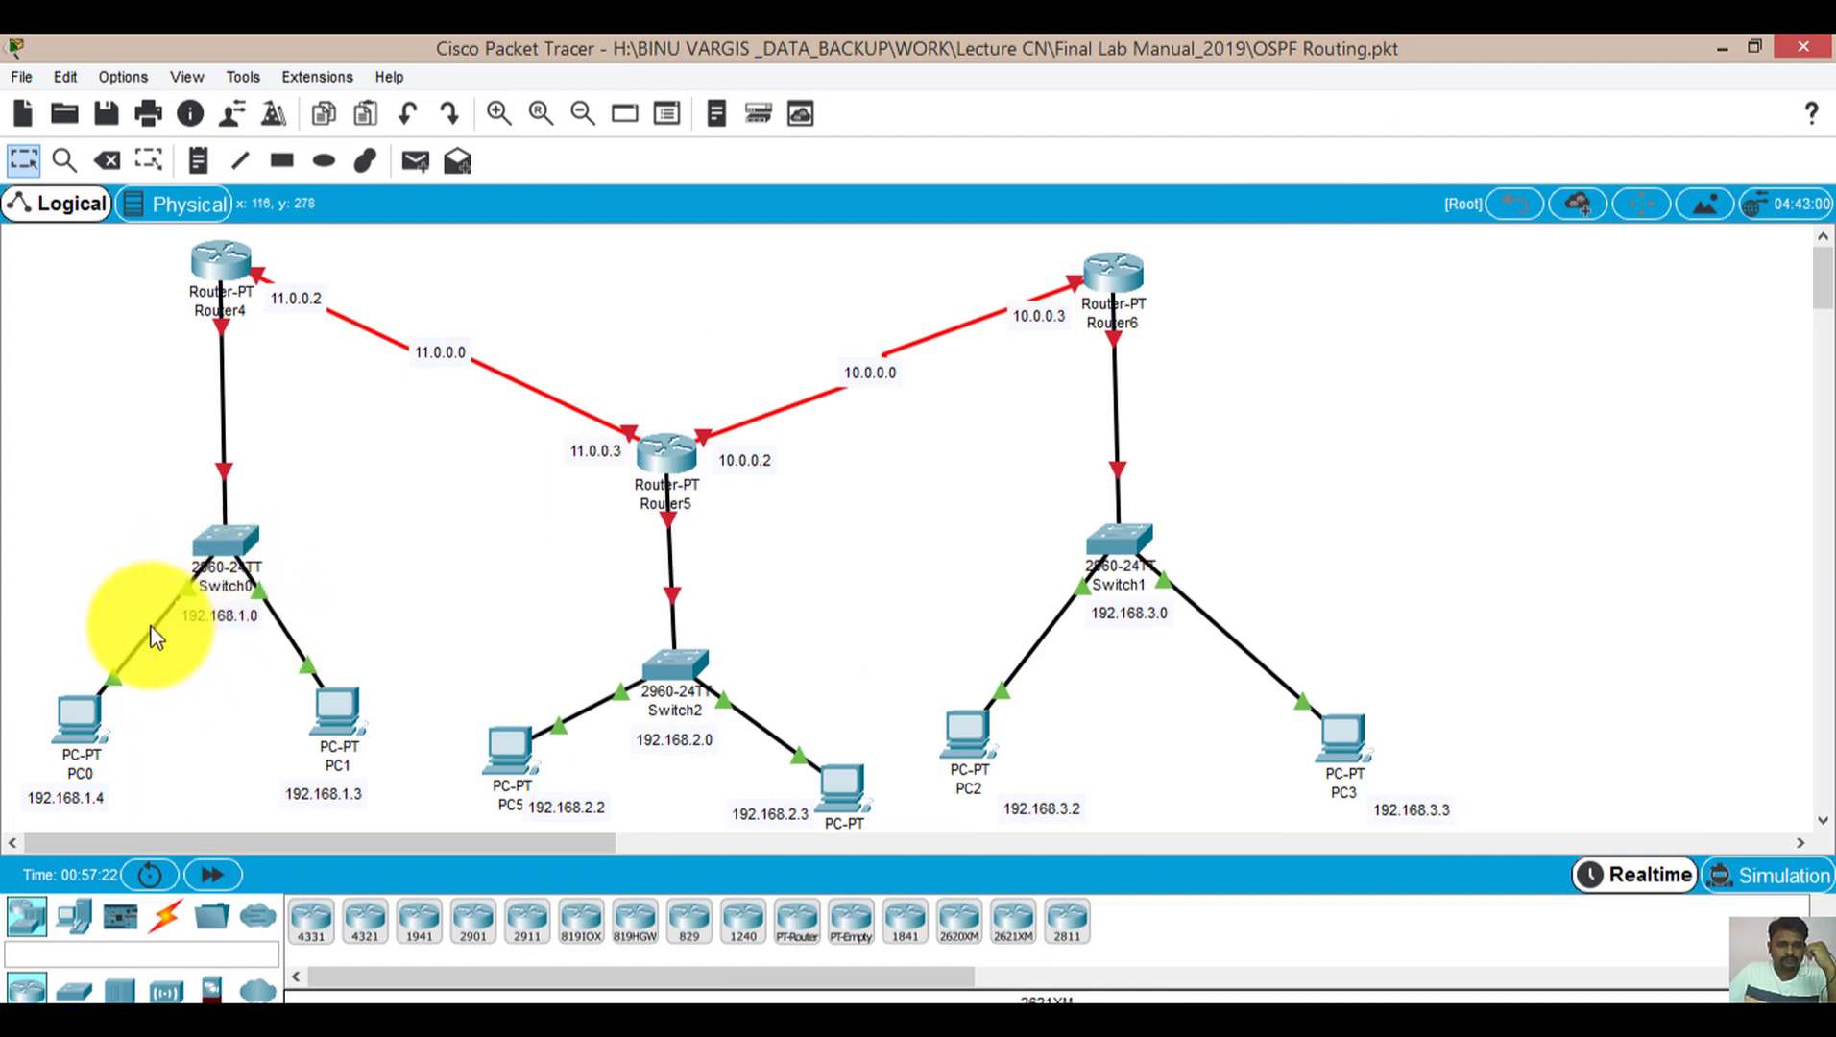
# Review the network address notes under Switch0, Switch2 and Switch1, dismissing the Creative Cloud sign-in pop-up
pyautogui.doubleClick(228, 625)
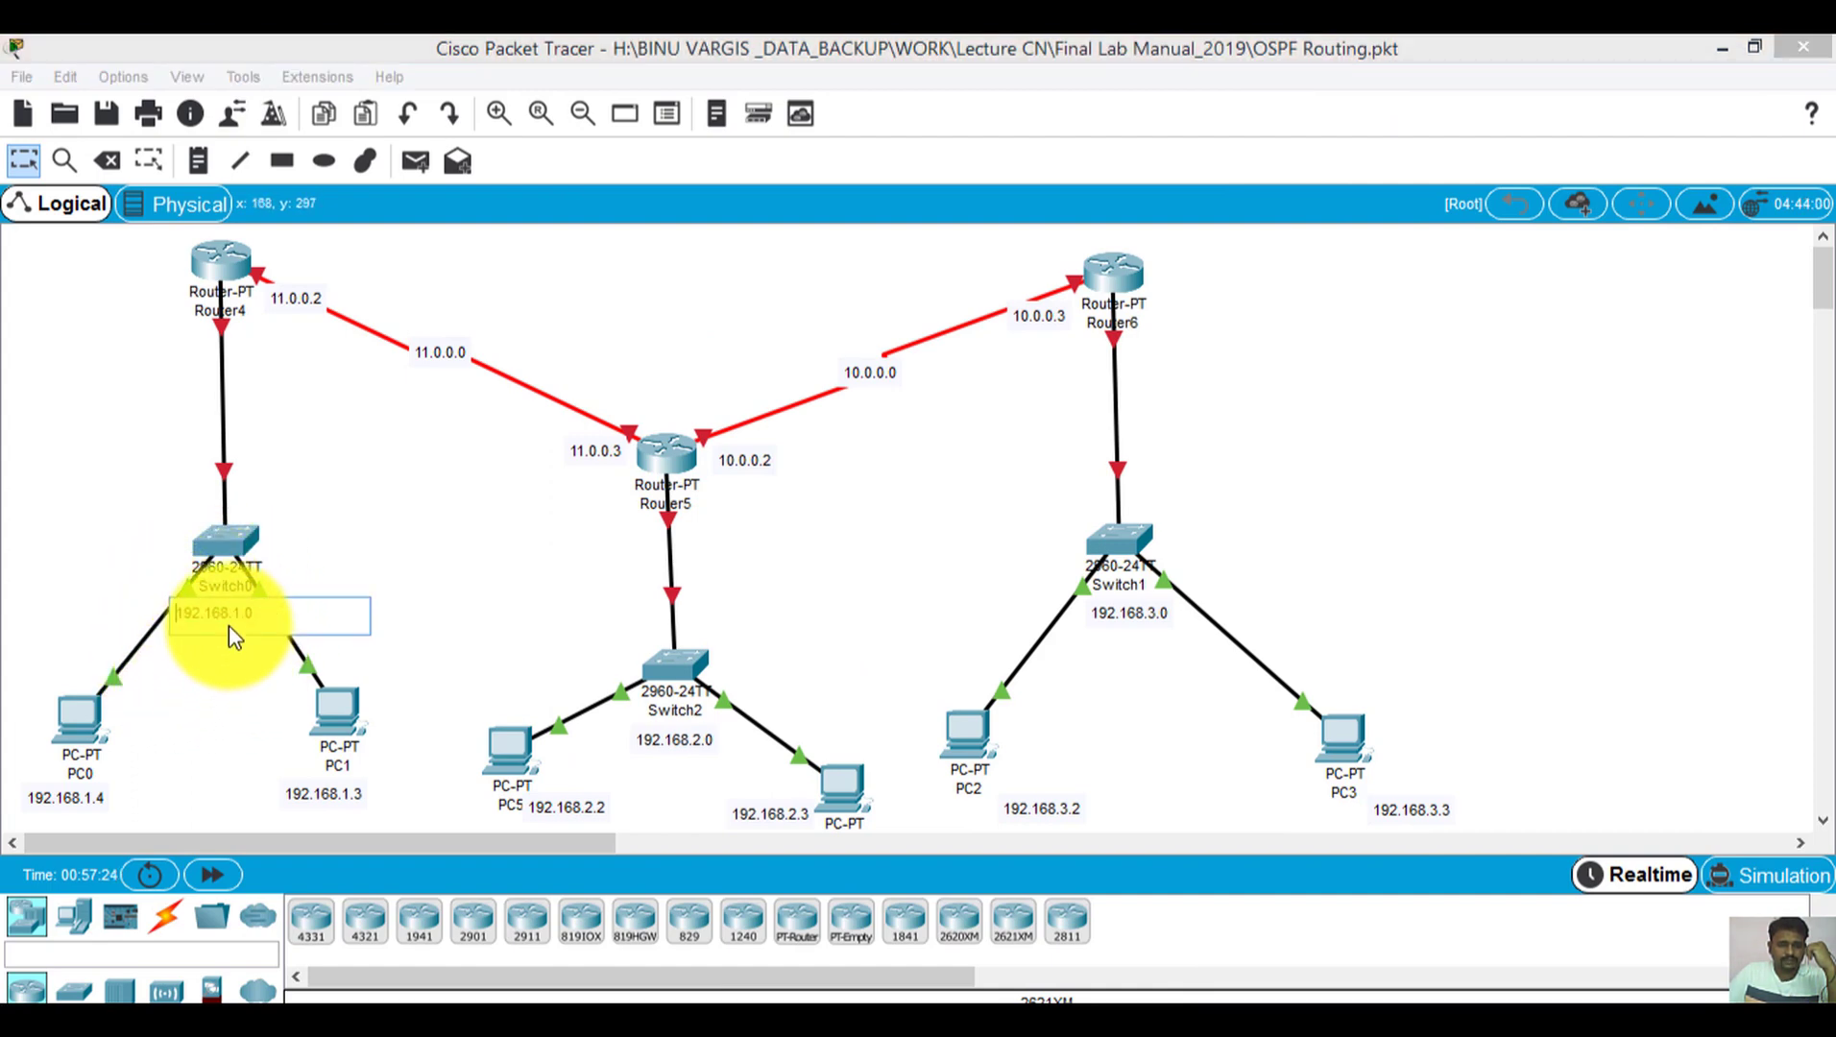
pyautogui.click(316, 690)
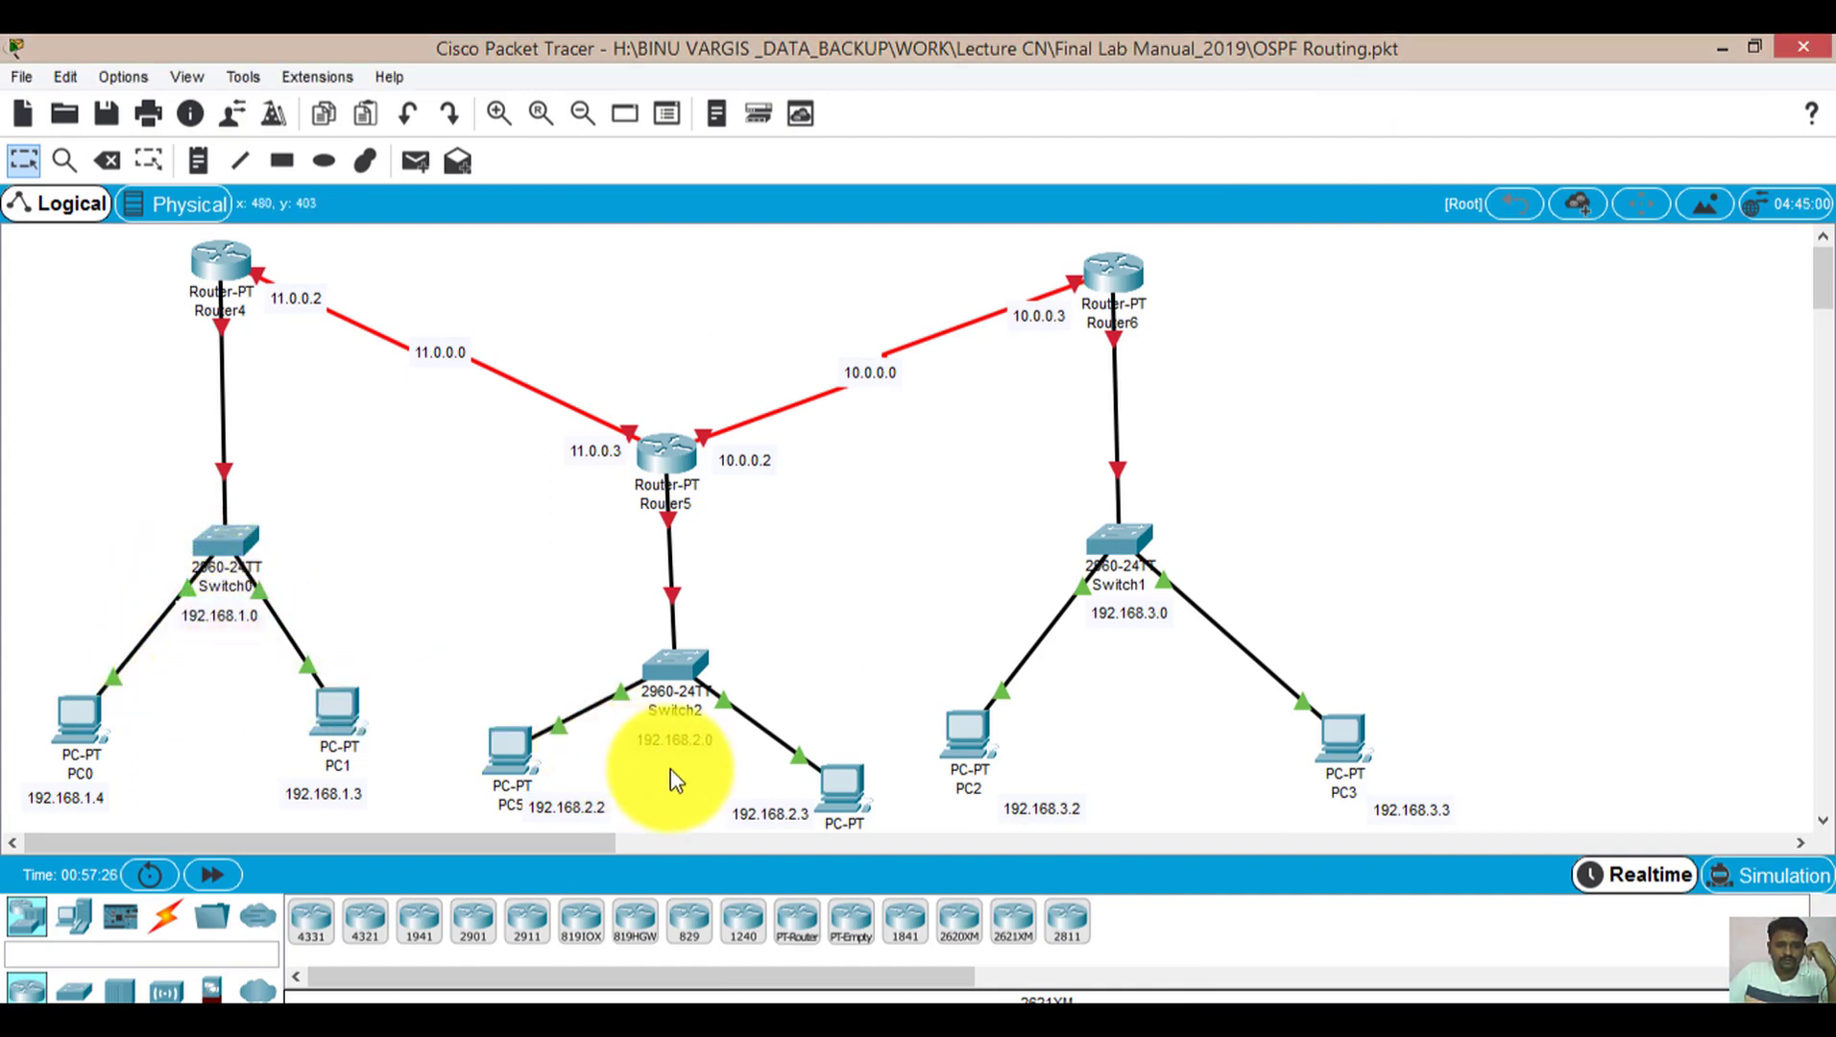
pyautogui.doubleClick(674, 741)
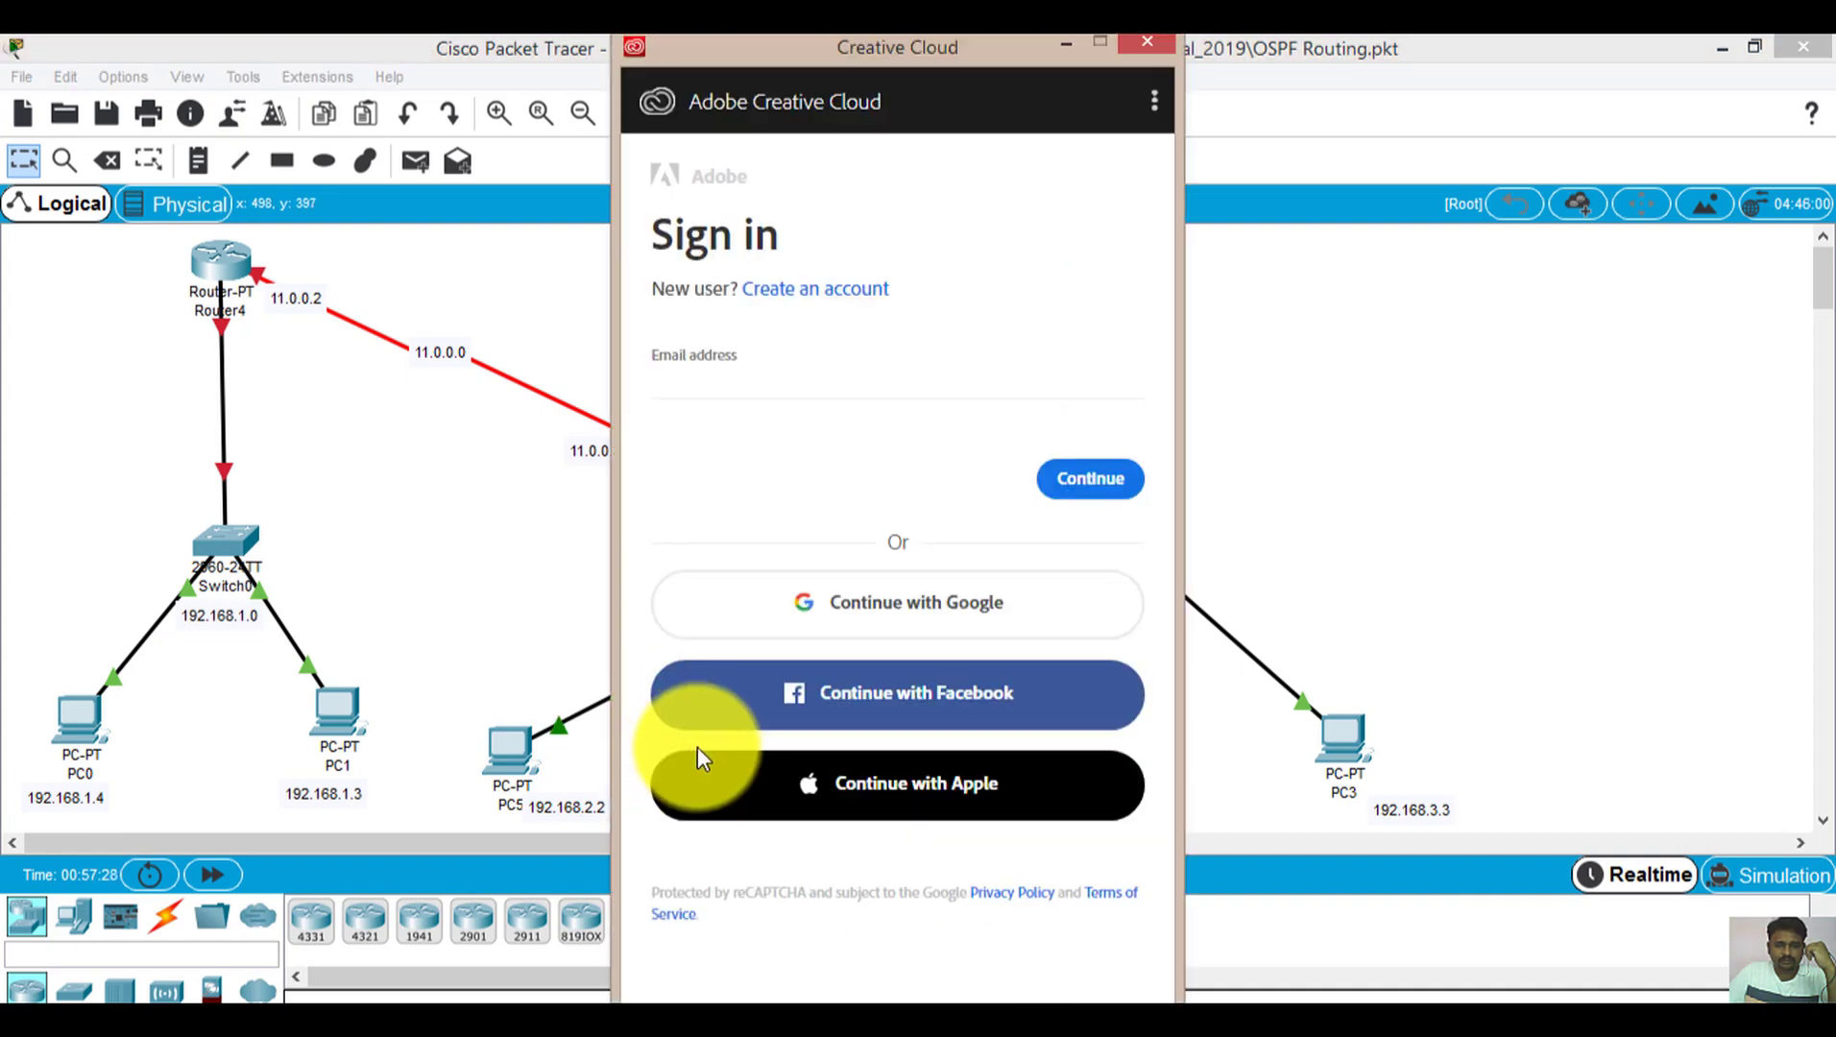
pyautogui.click(1147, 42)
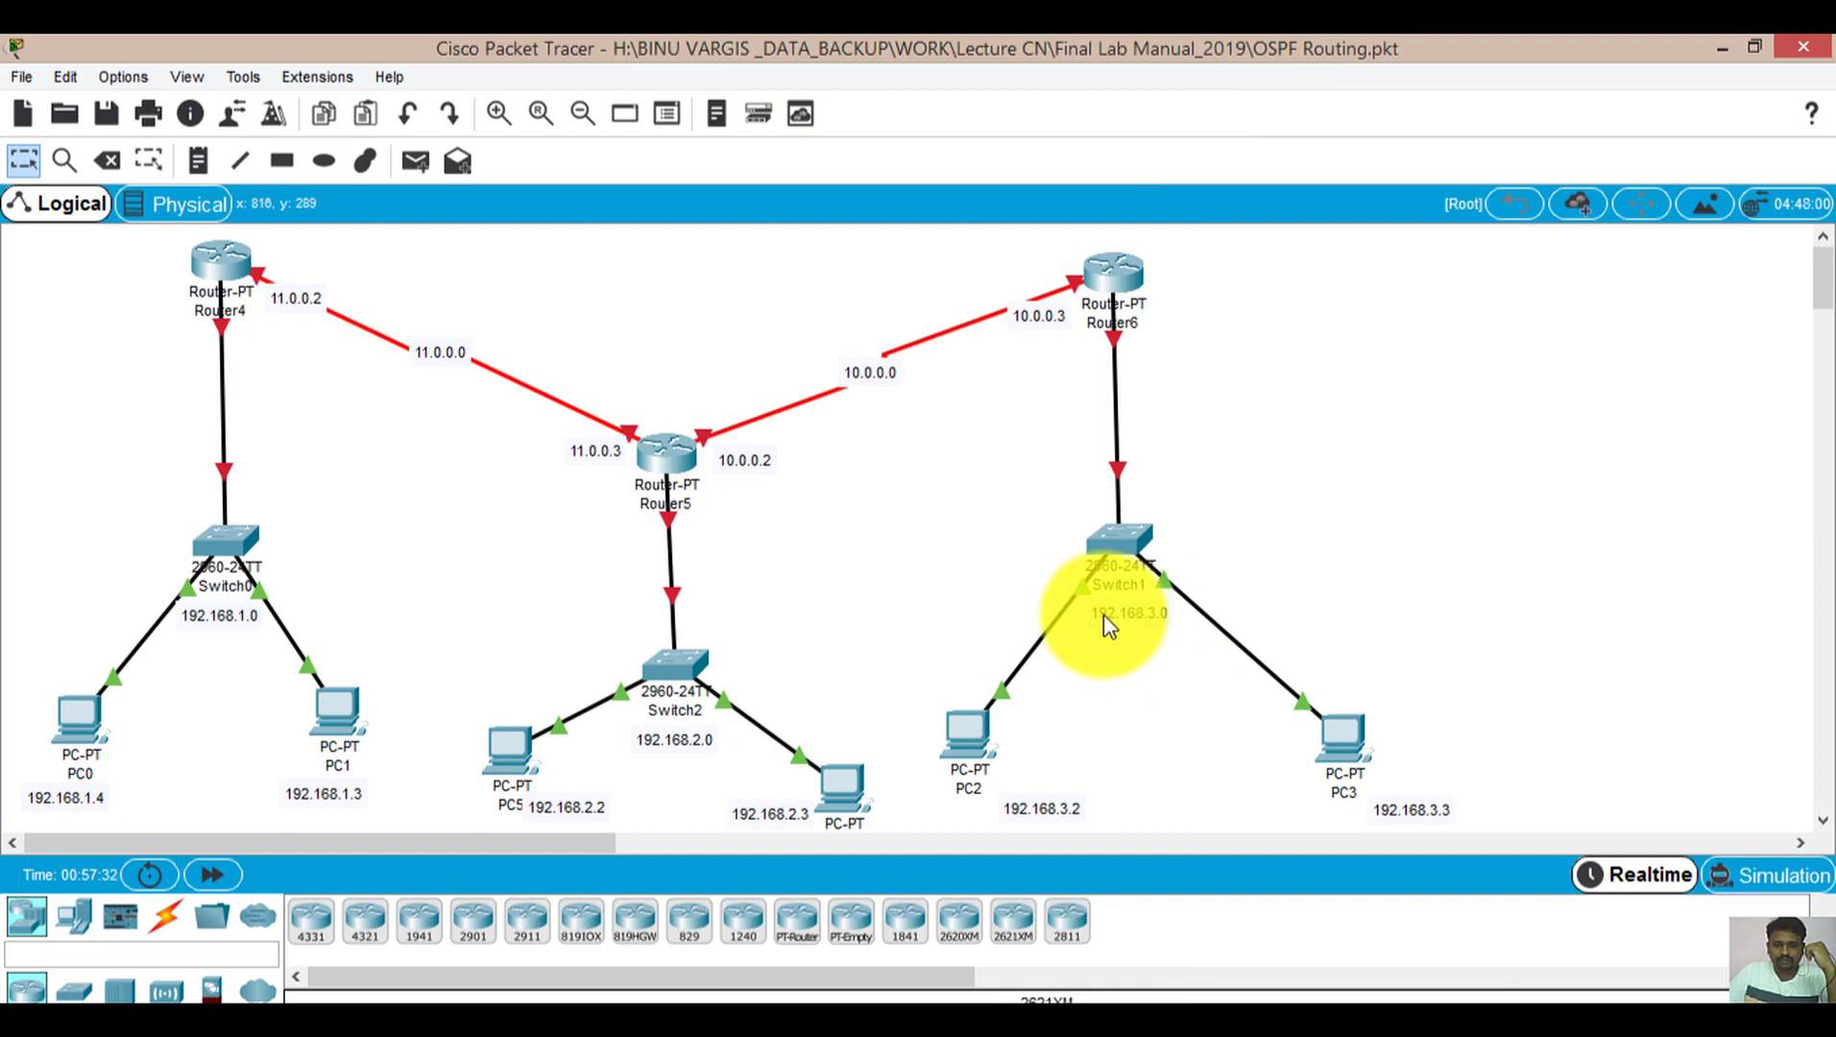
pyautogui.doubleClick(1141, 615)
pyautogui.click(1156, 666)
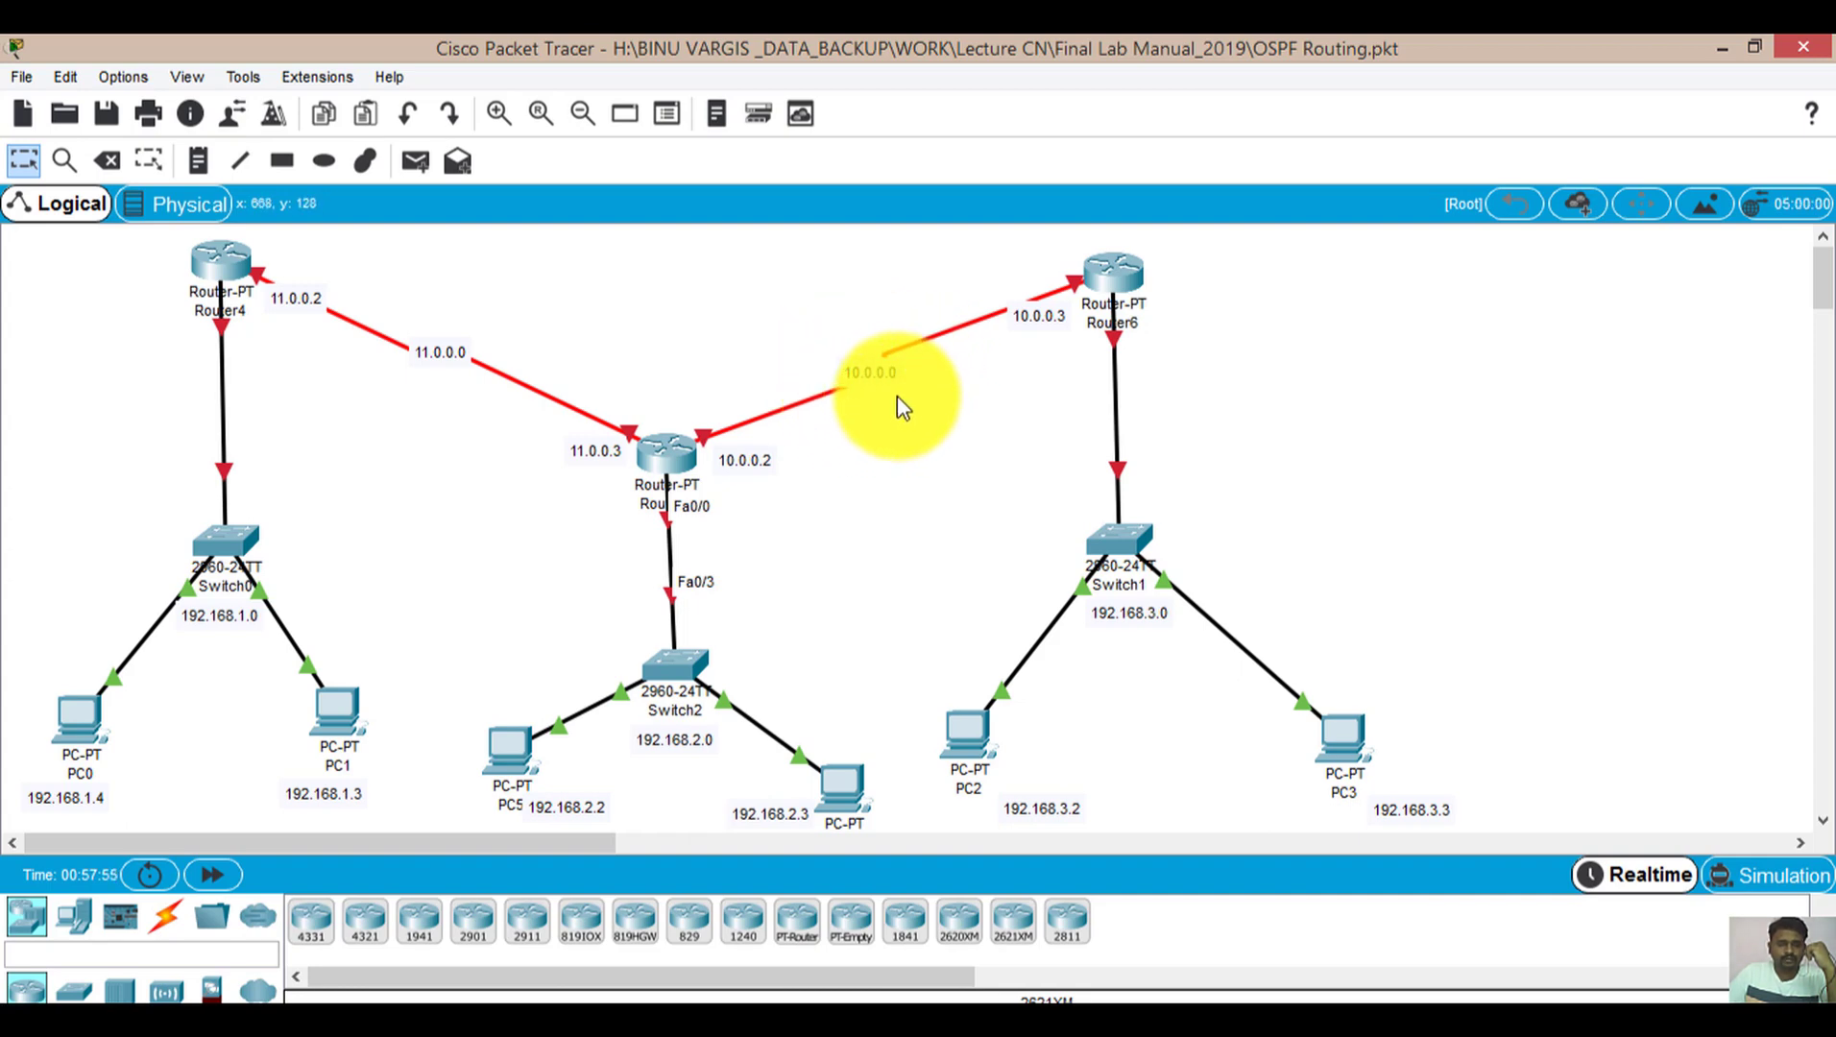
# Check the IP configuration of PC0 and PC1 in the Switch0 network, including the default gateway
pyautogui.click(92, 746)
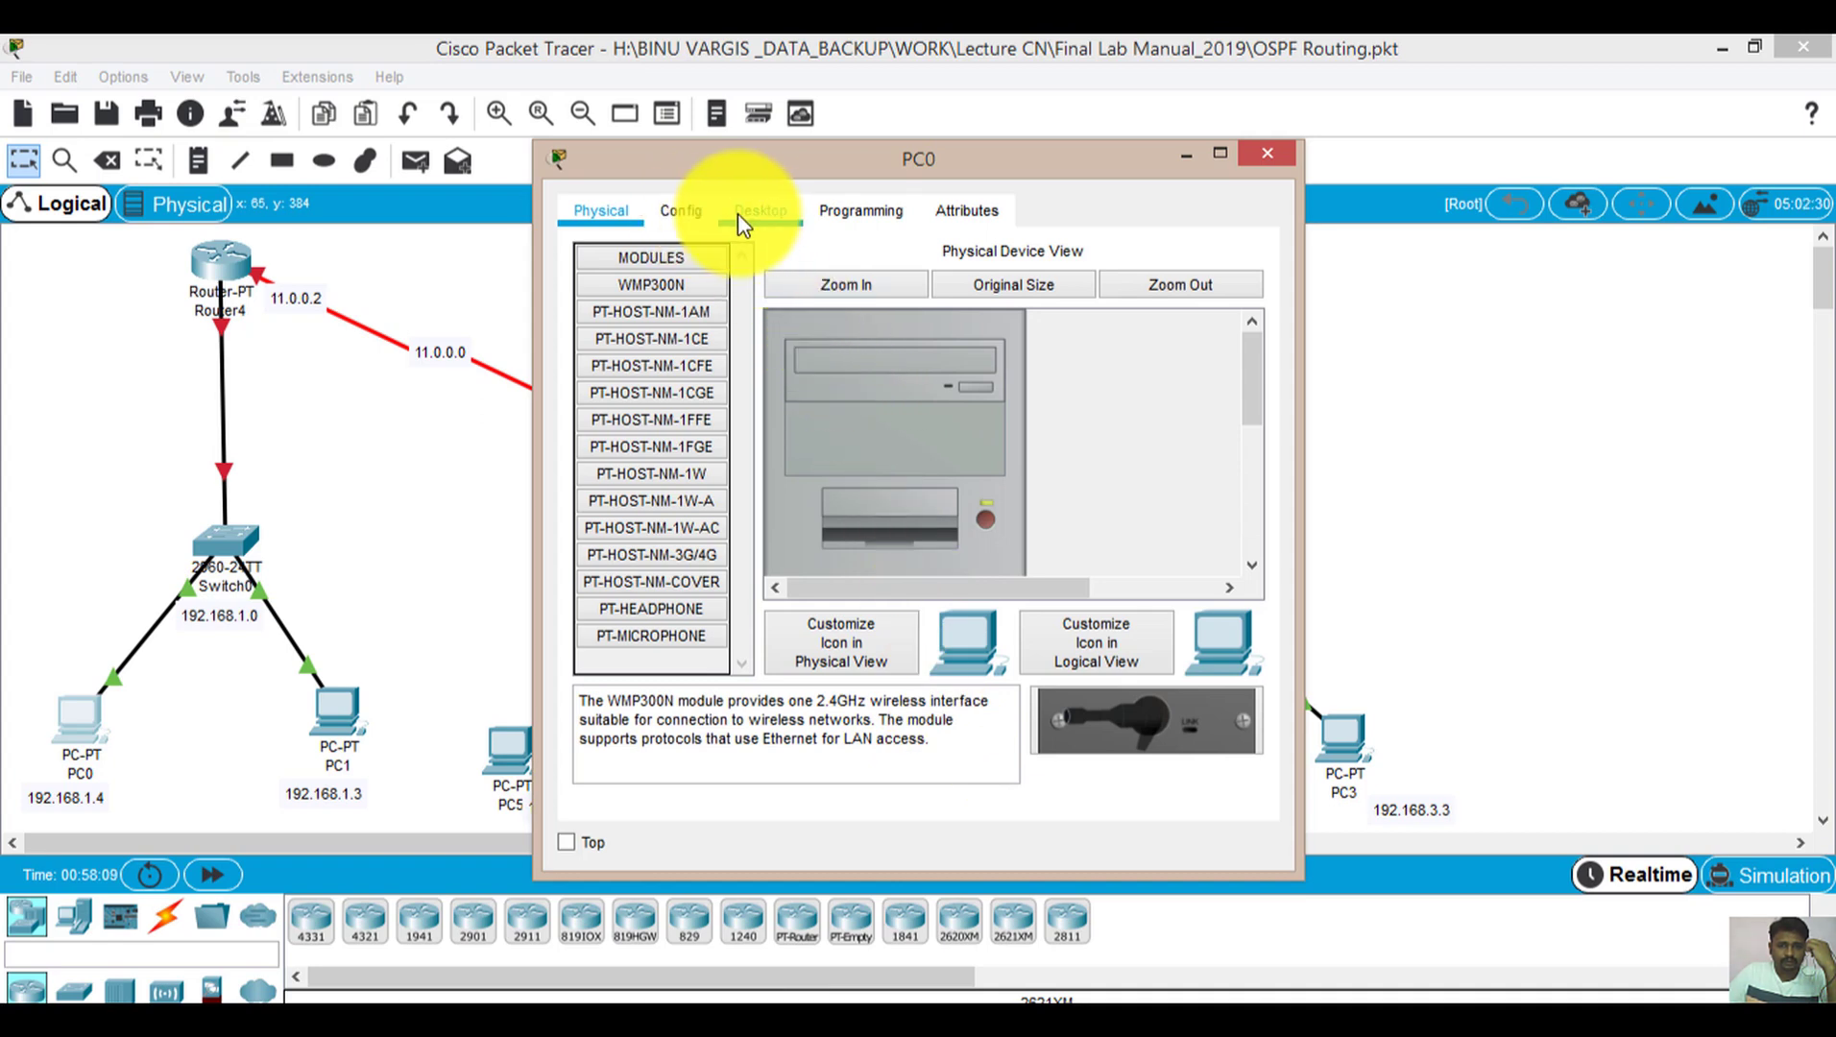
pyautogui.click(750, 214)
pyautogui.click(662, 336)
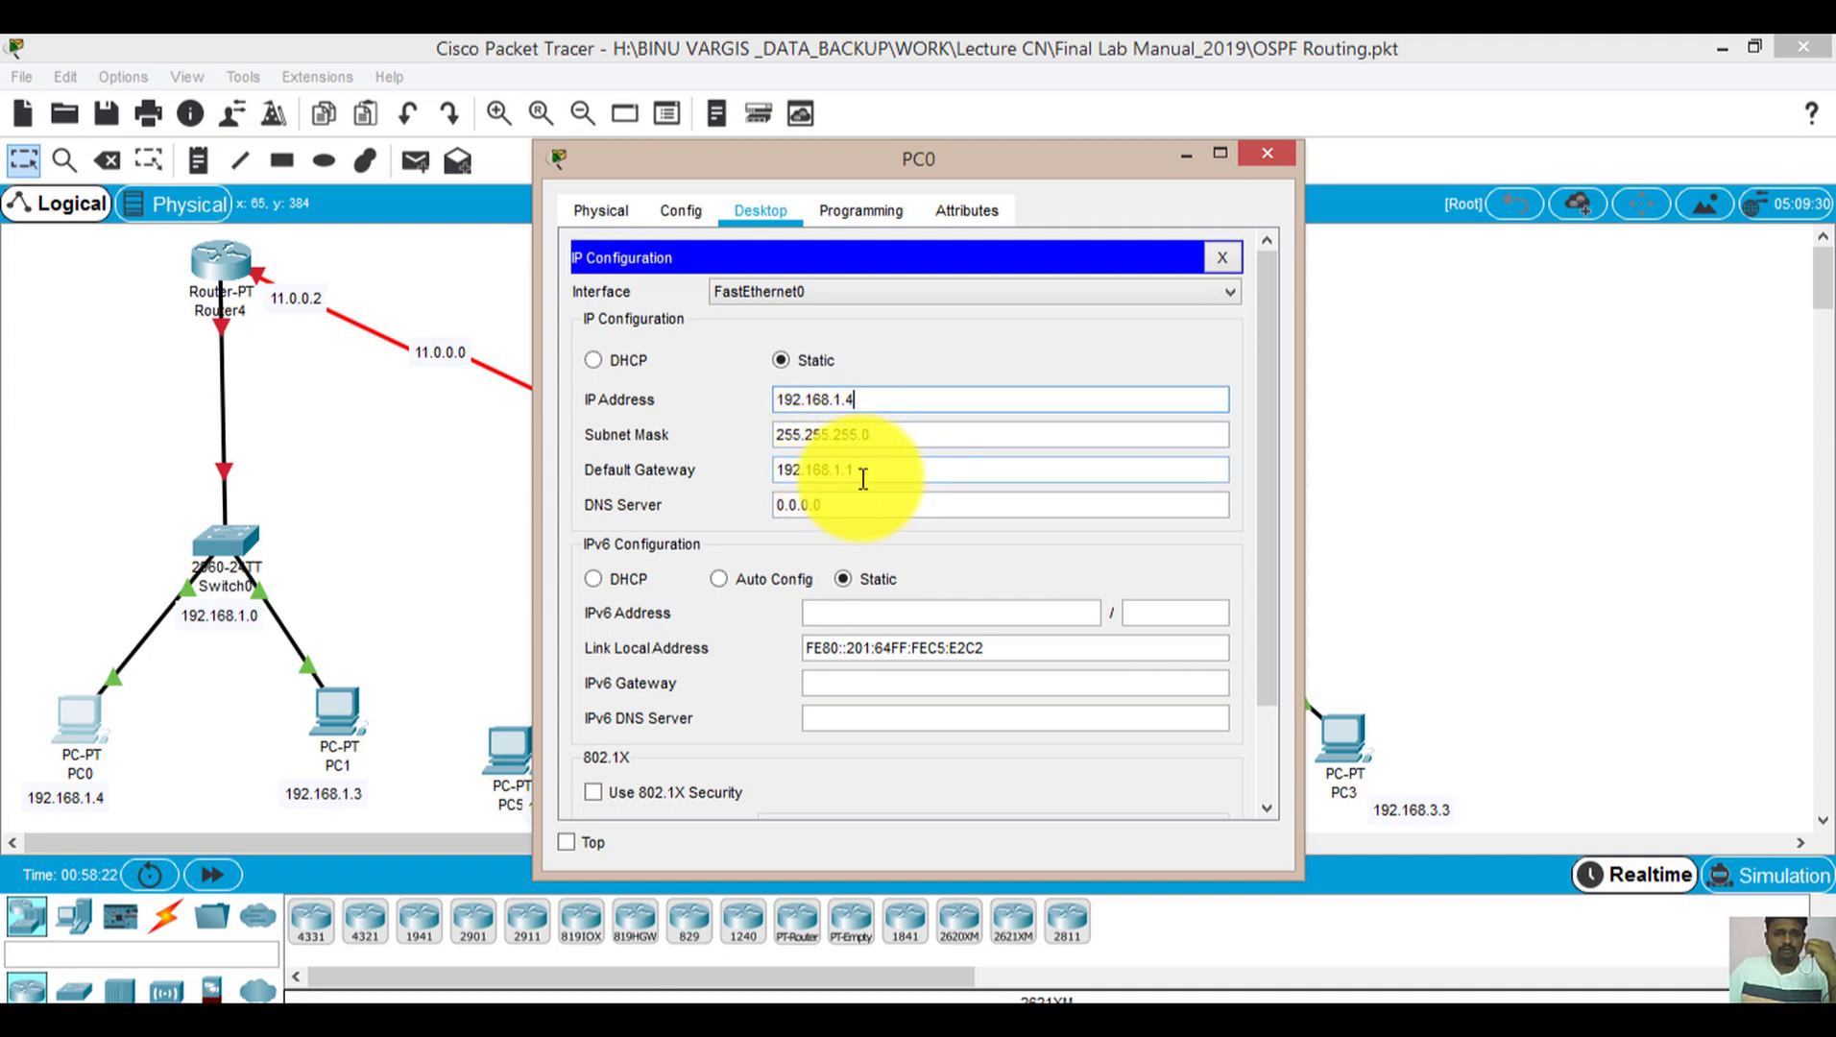
pyautogui.click(1263, 151)
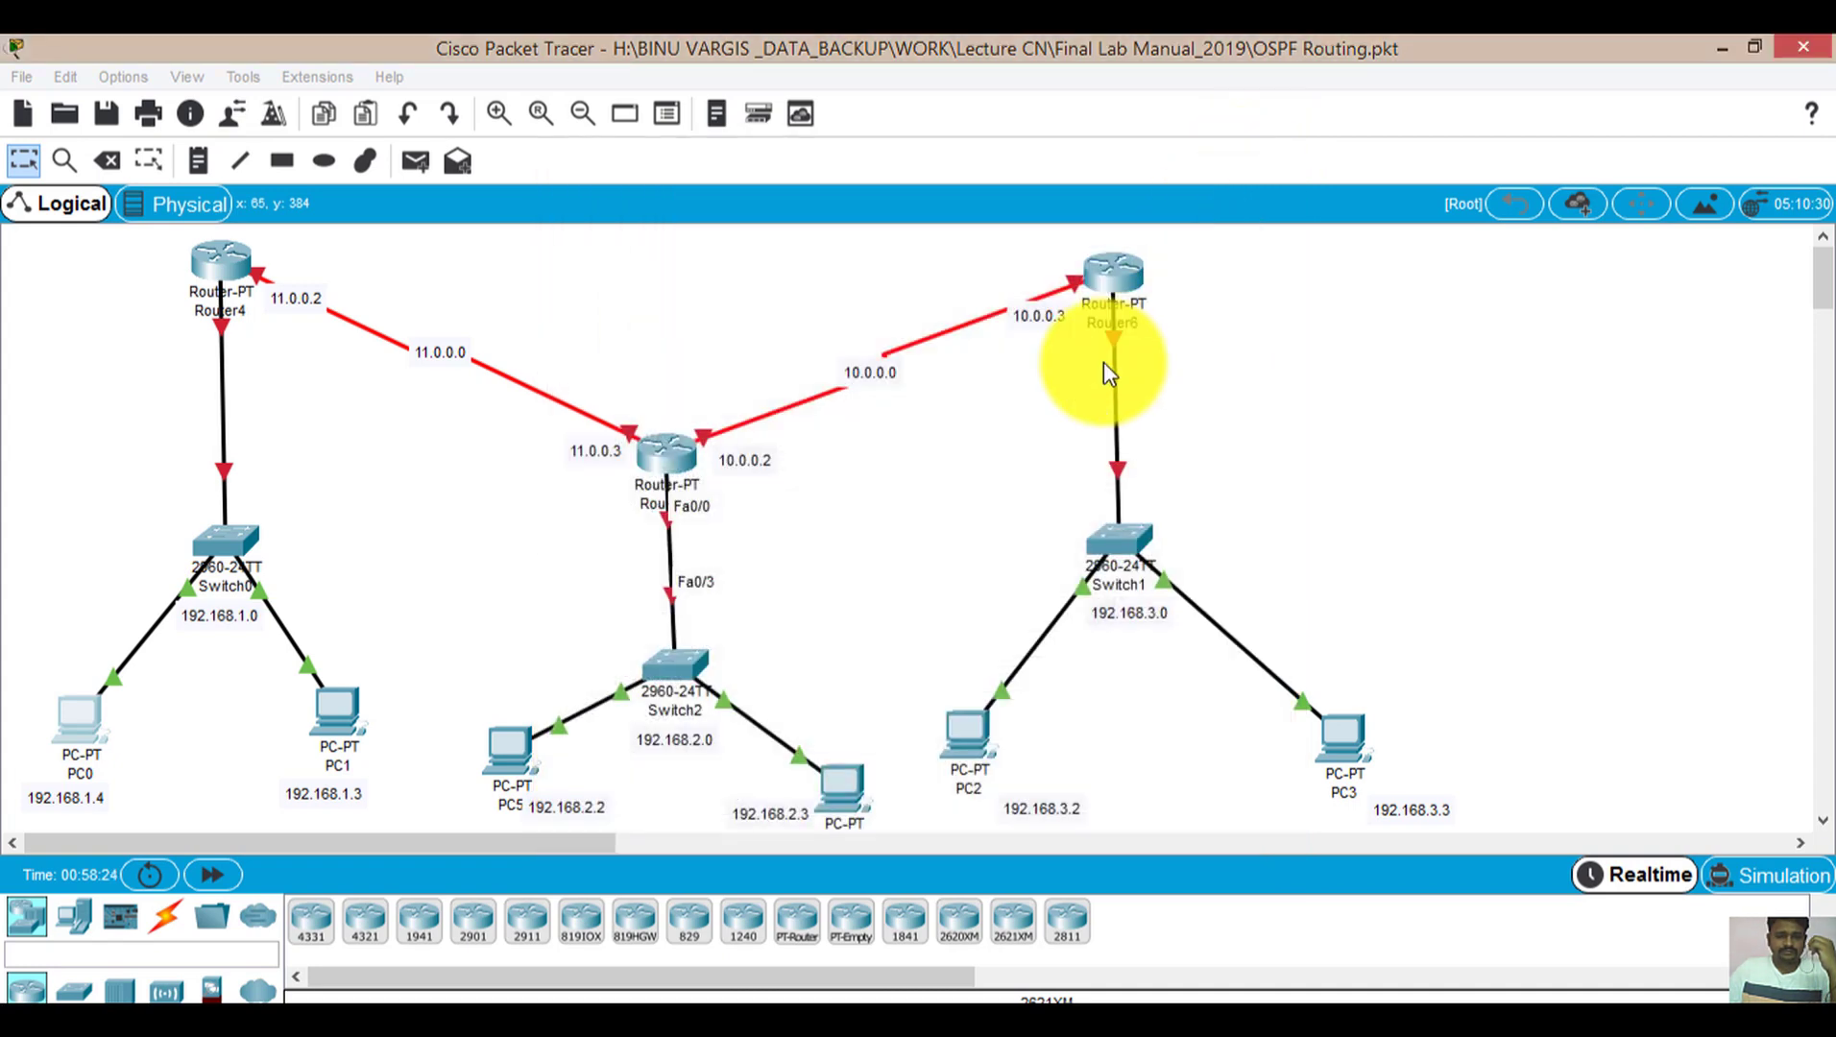
pyautogui.click(336, 711)
pyautogui.click(759, 211)
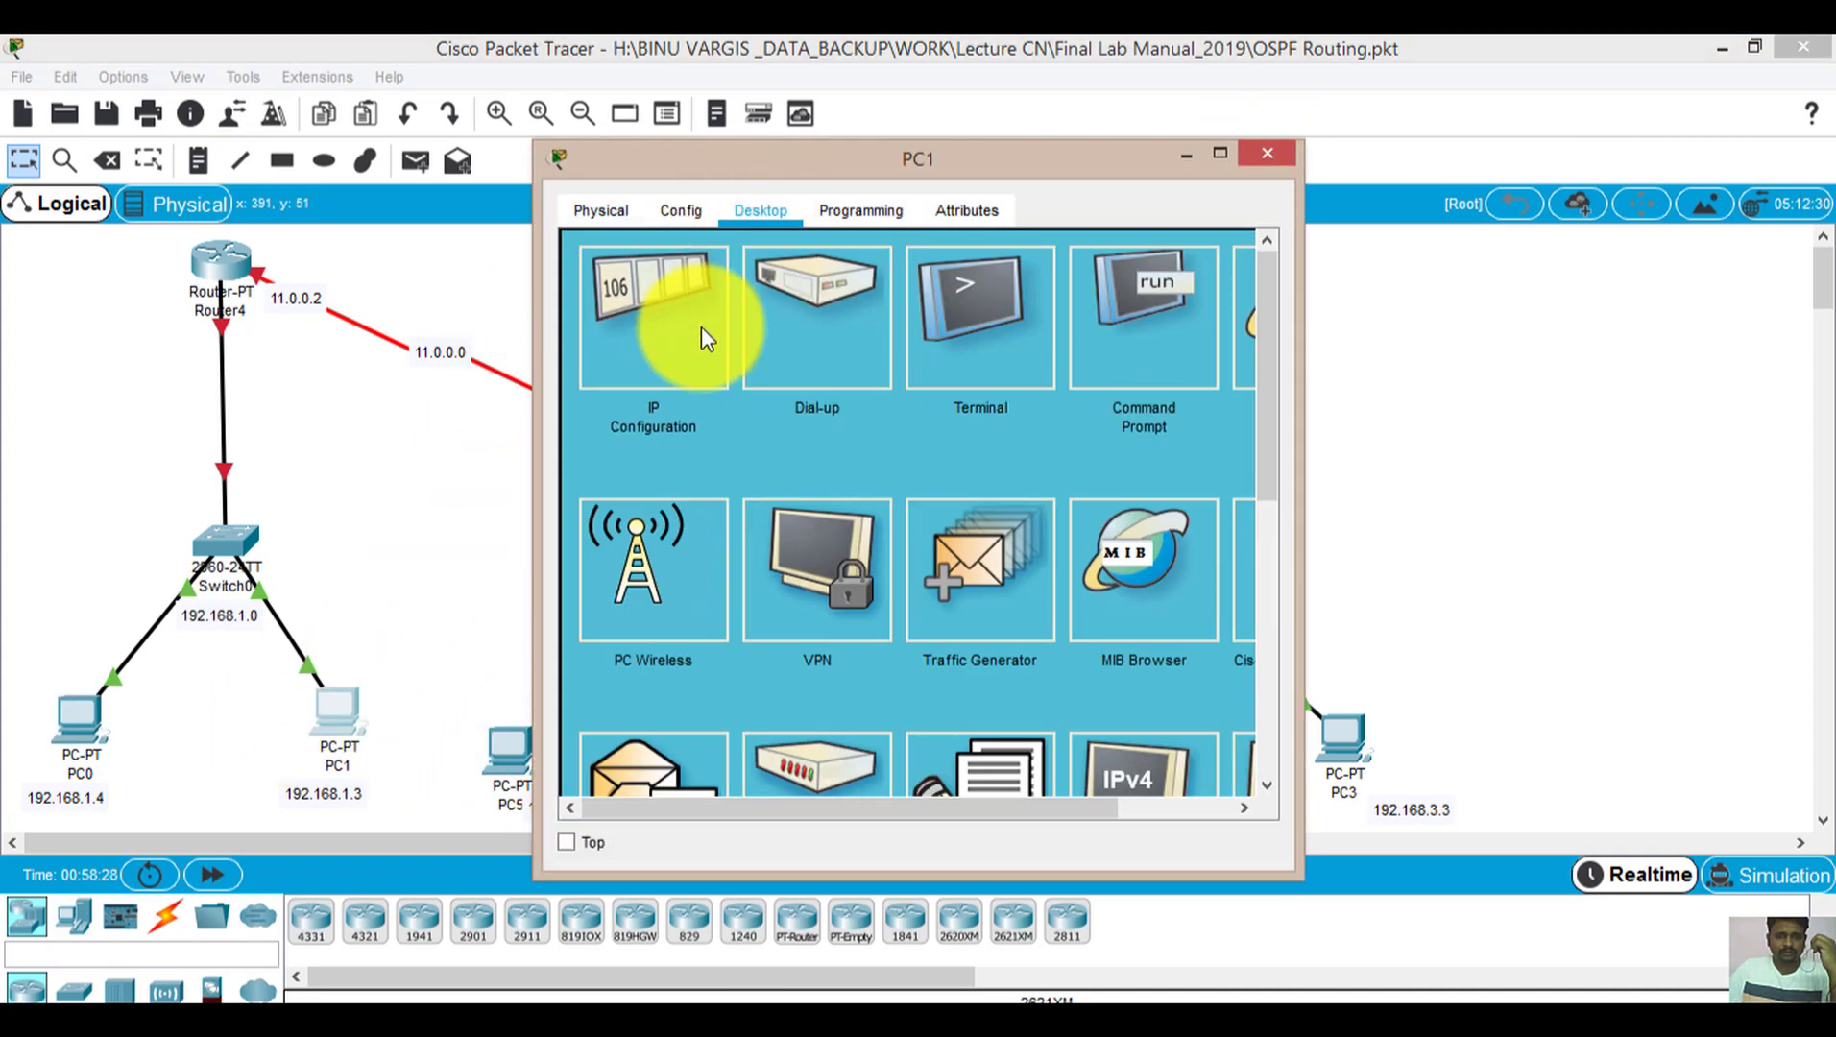
pyautogui.click(697, 324)
pyautogui.click(1269, 153)
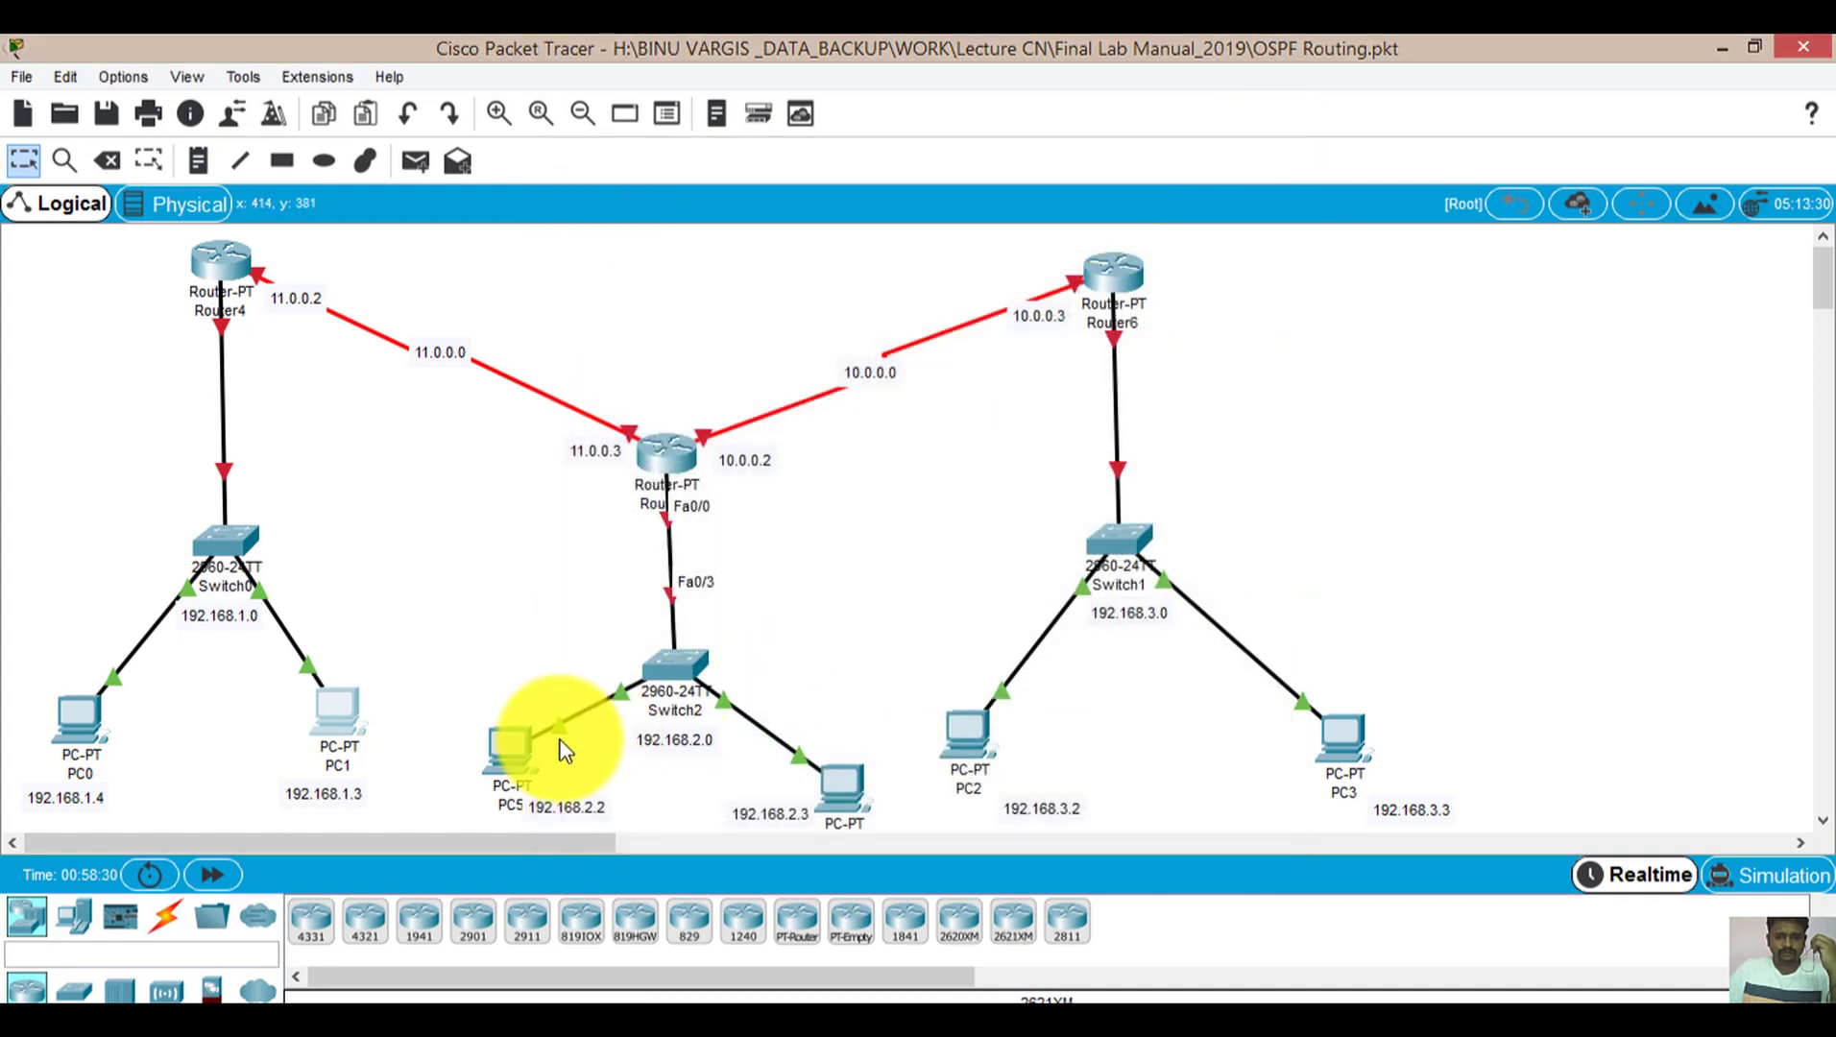
# Check the IP configuration of PC5 in the Switch2 network
pyautogui.click(506, 761)
pyautogui.click(760, 211)
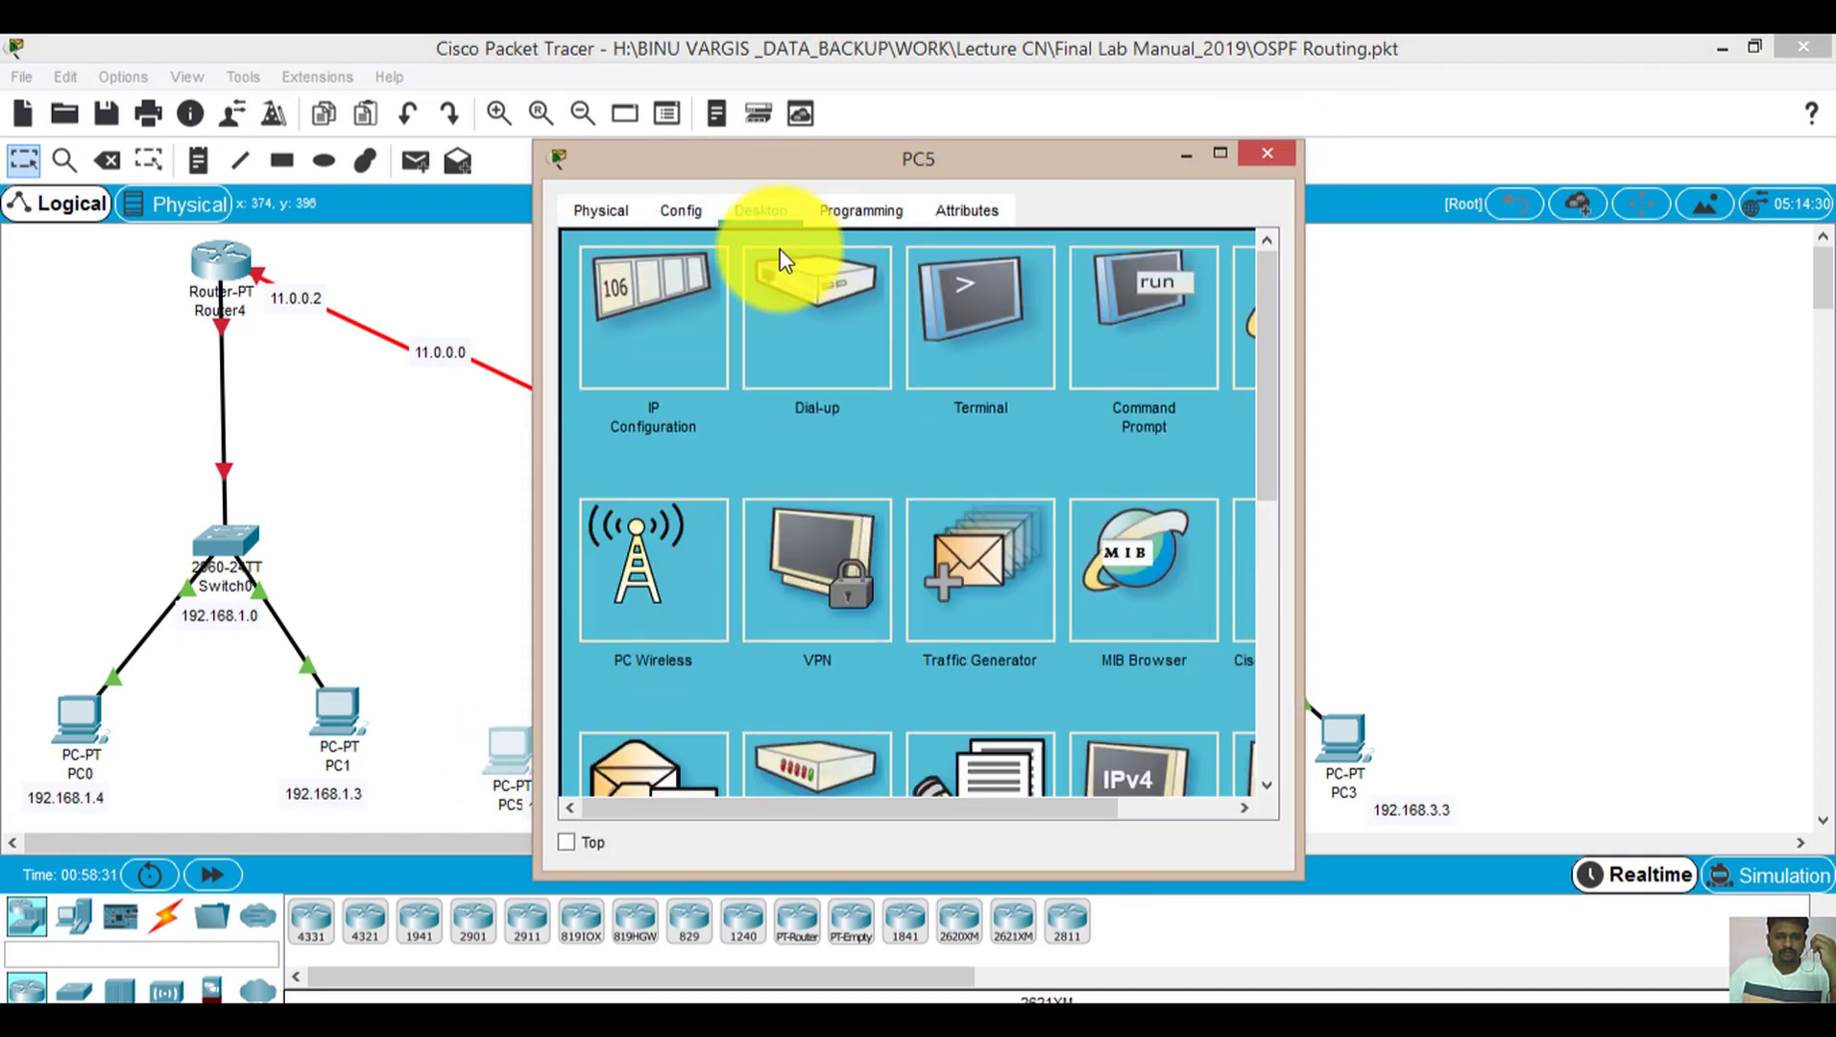
pyautogui.click(707, 354)
pyautogui.click(1280, 156)
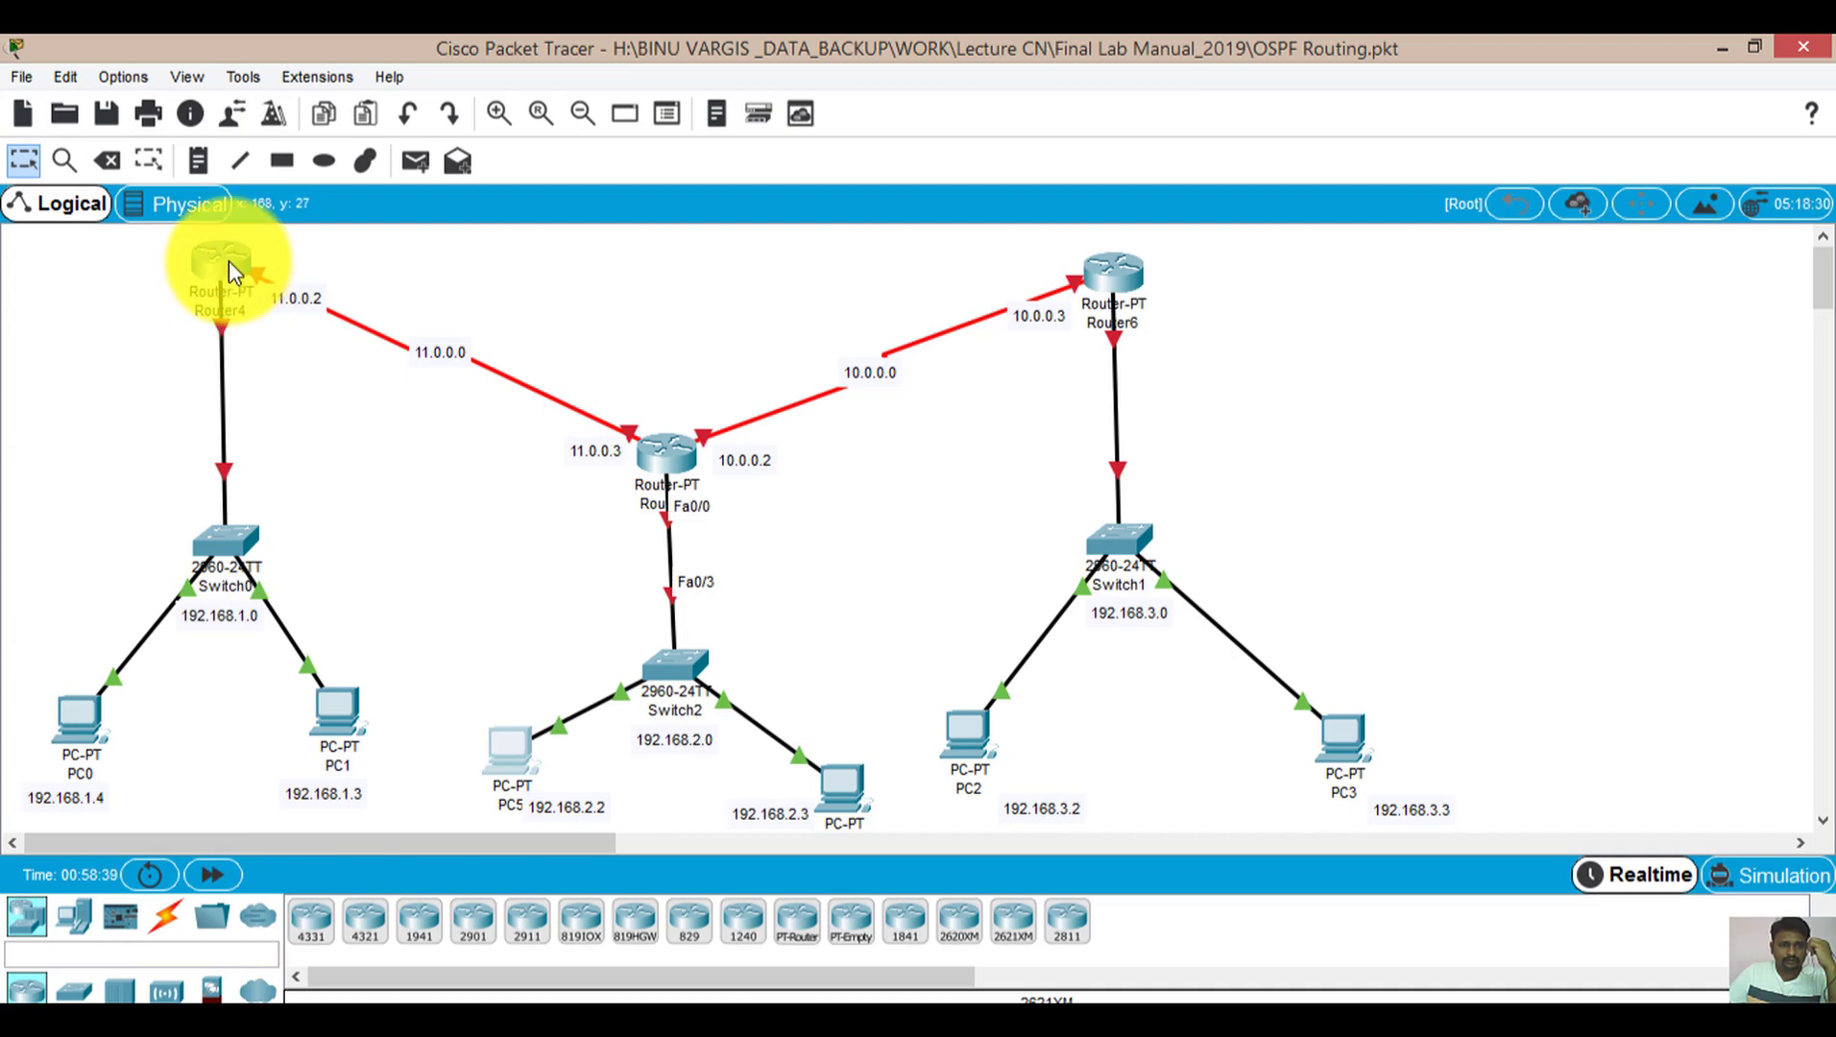
# Configure Router4's FastEthernet0/0 with IP address 192.168.1.1 and subnet mask 255.255.255.0, and turn the port on
pyautogui.moveTo(221, 324)
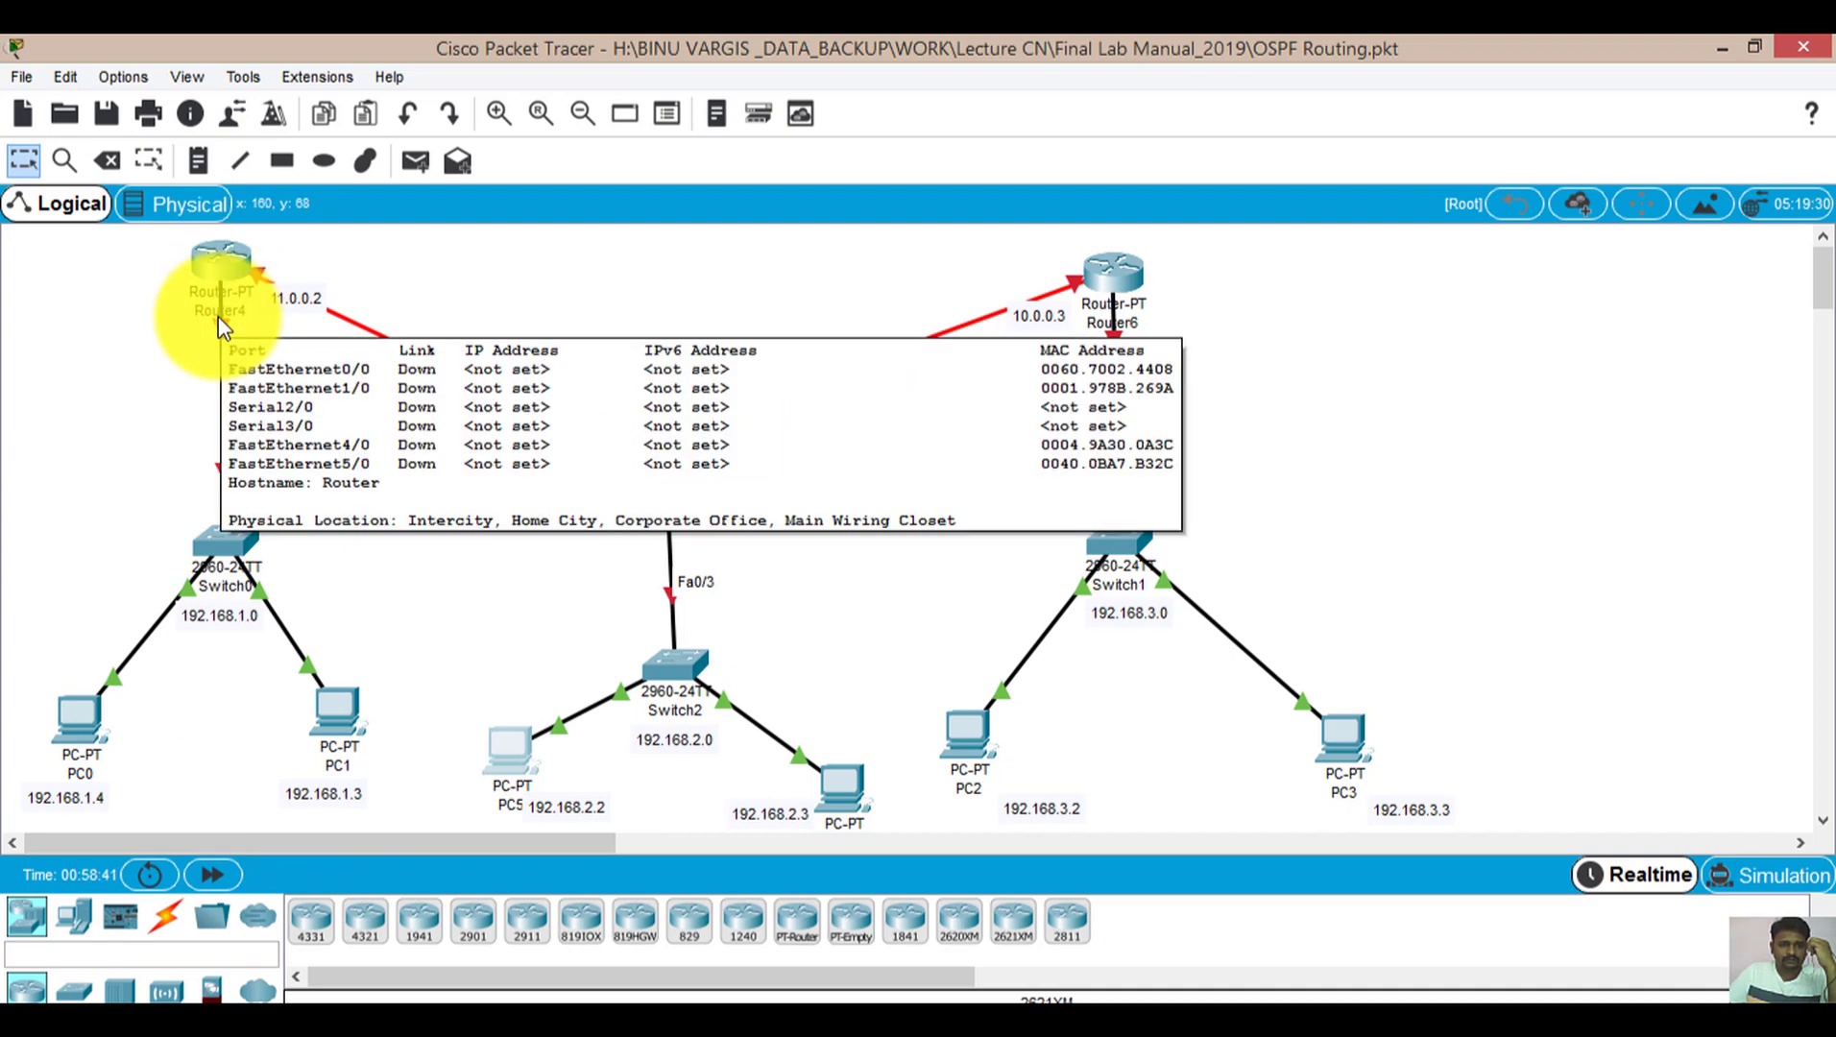
pyautogui.click(236, 264)
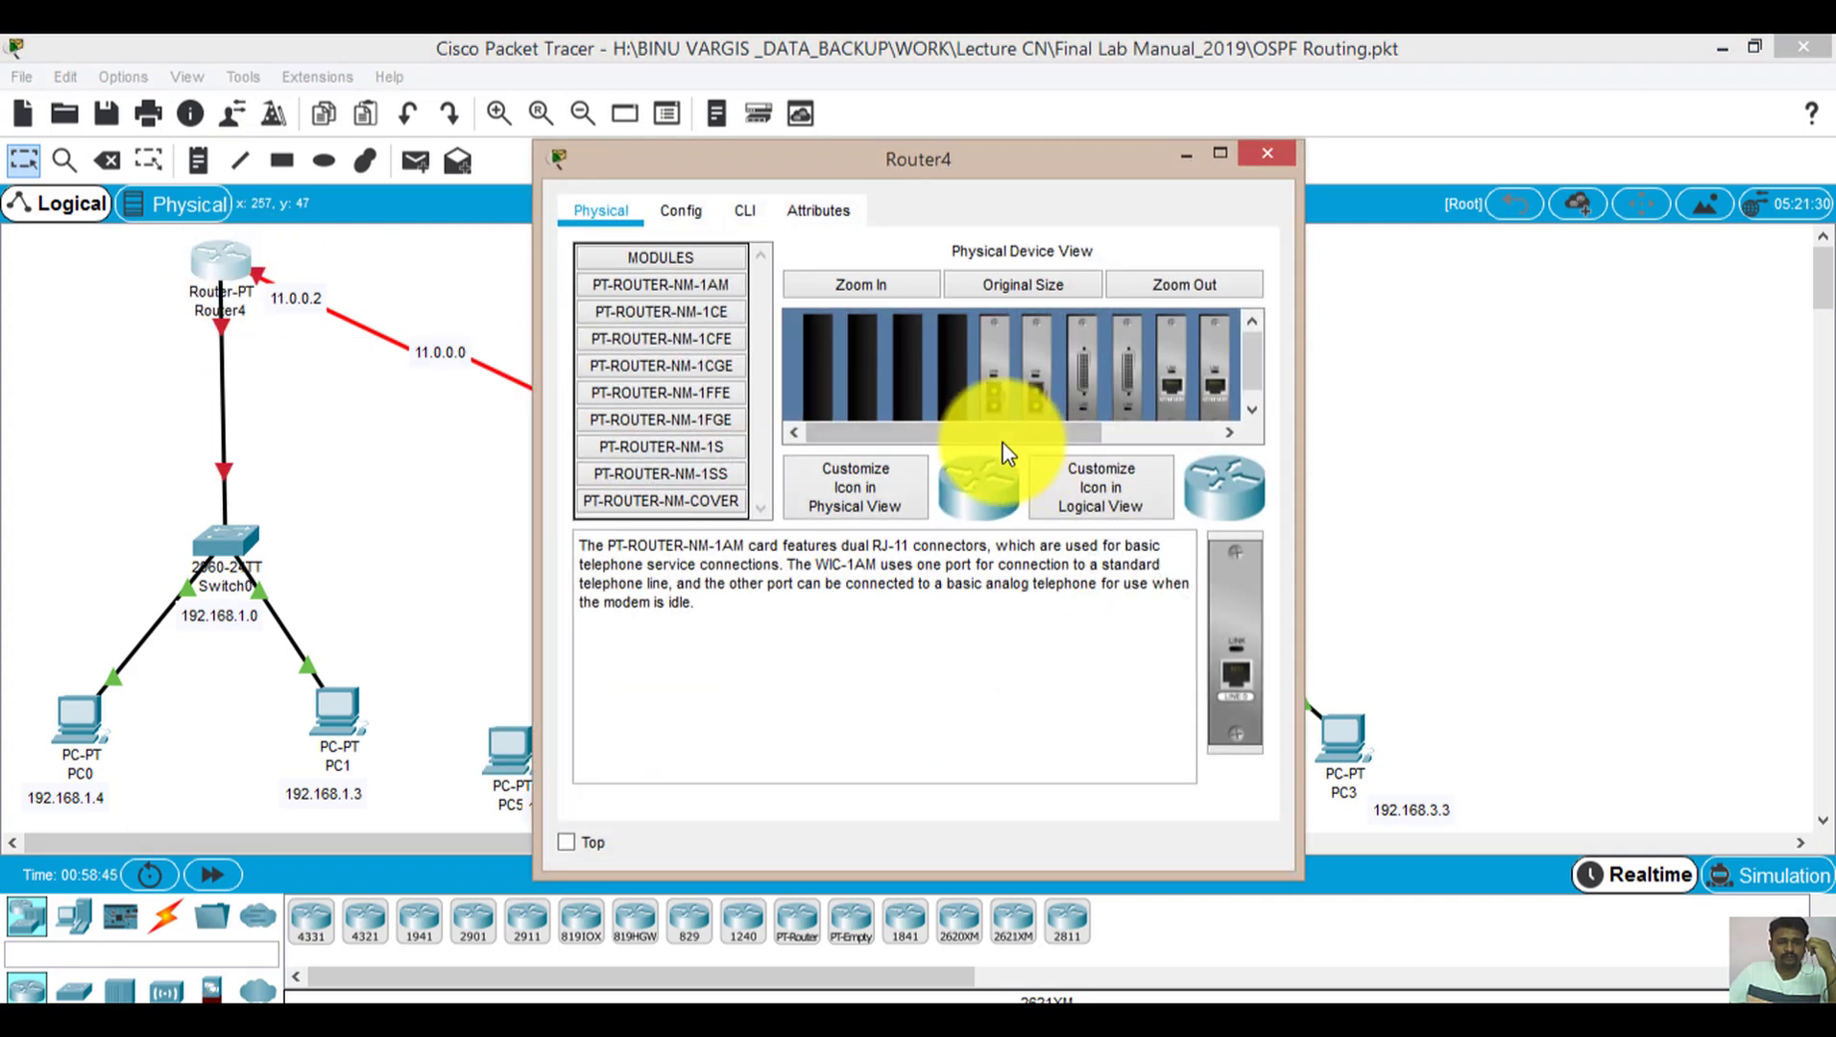
pyautogui.click(1263, 154)
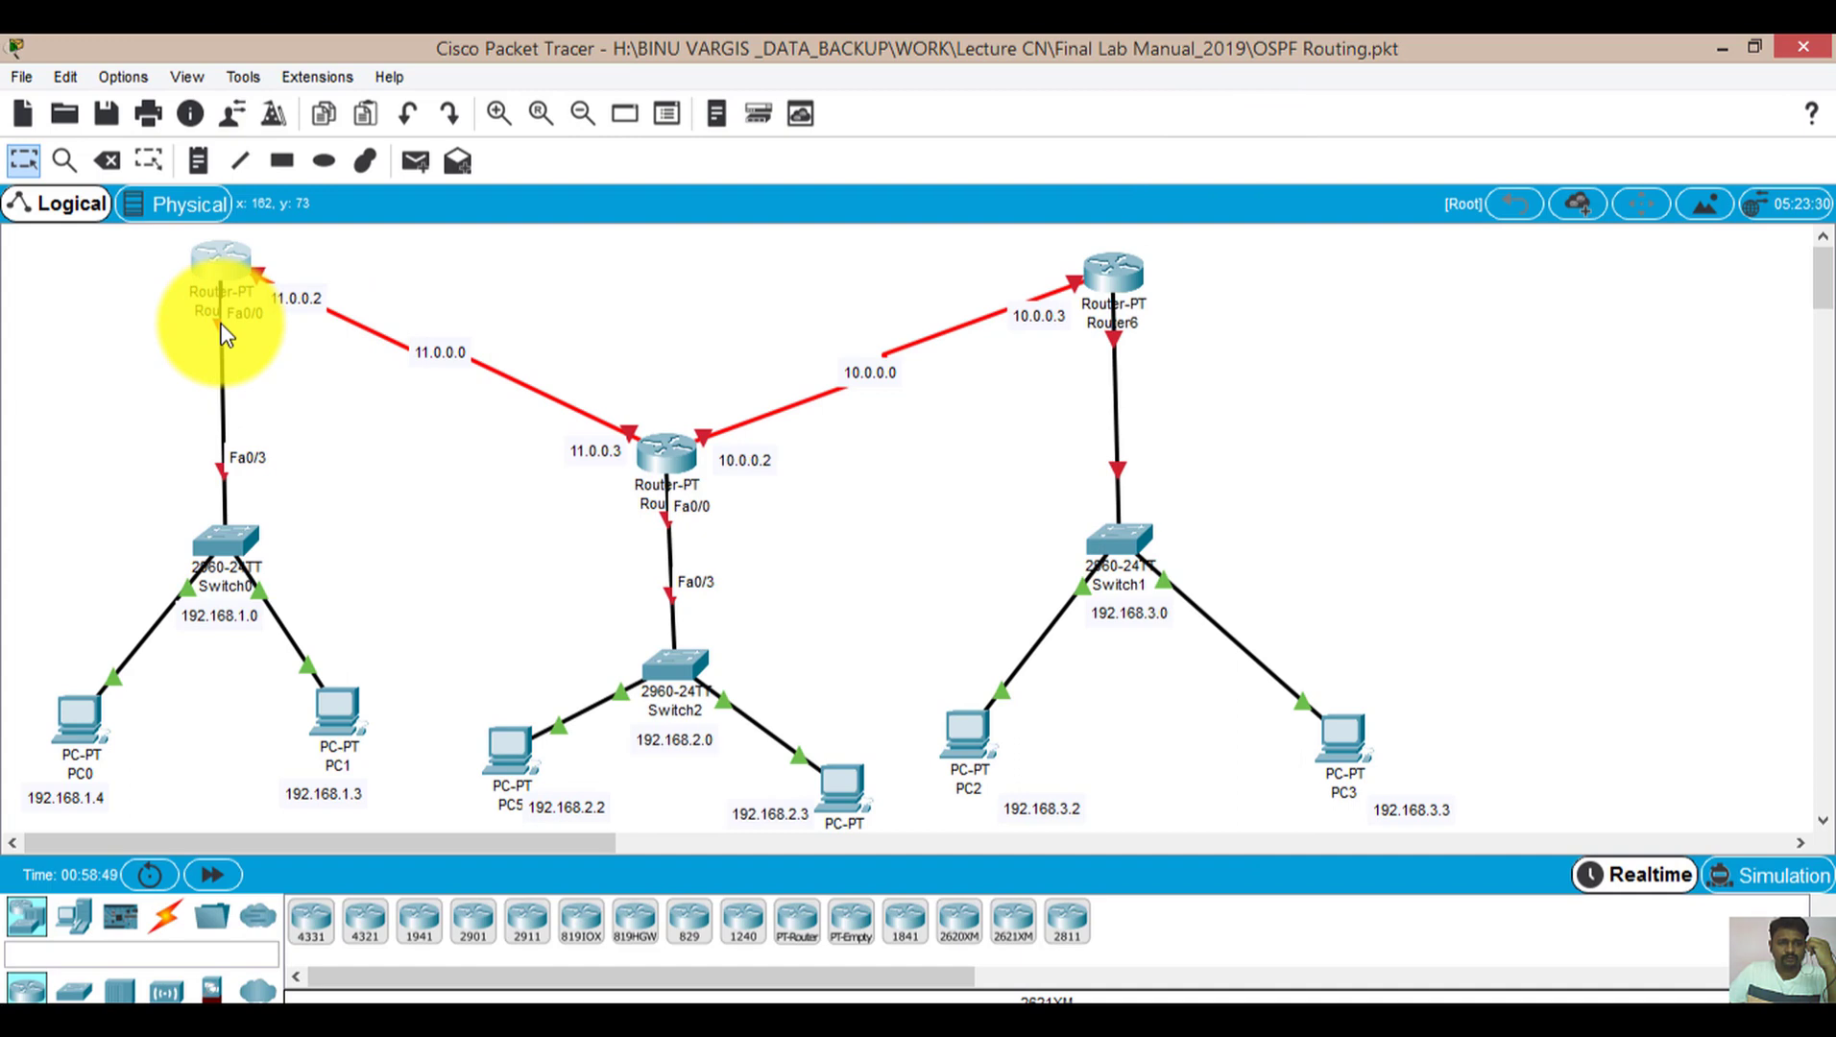
pyautogui.click(227, 269)
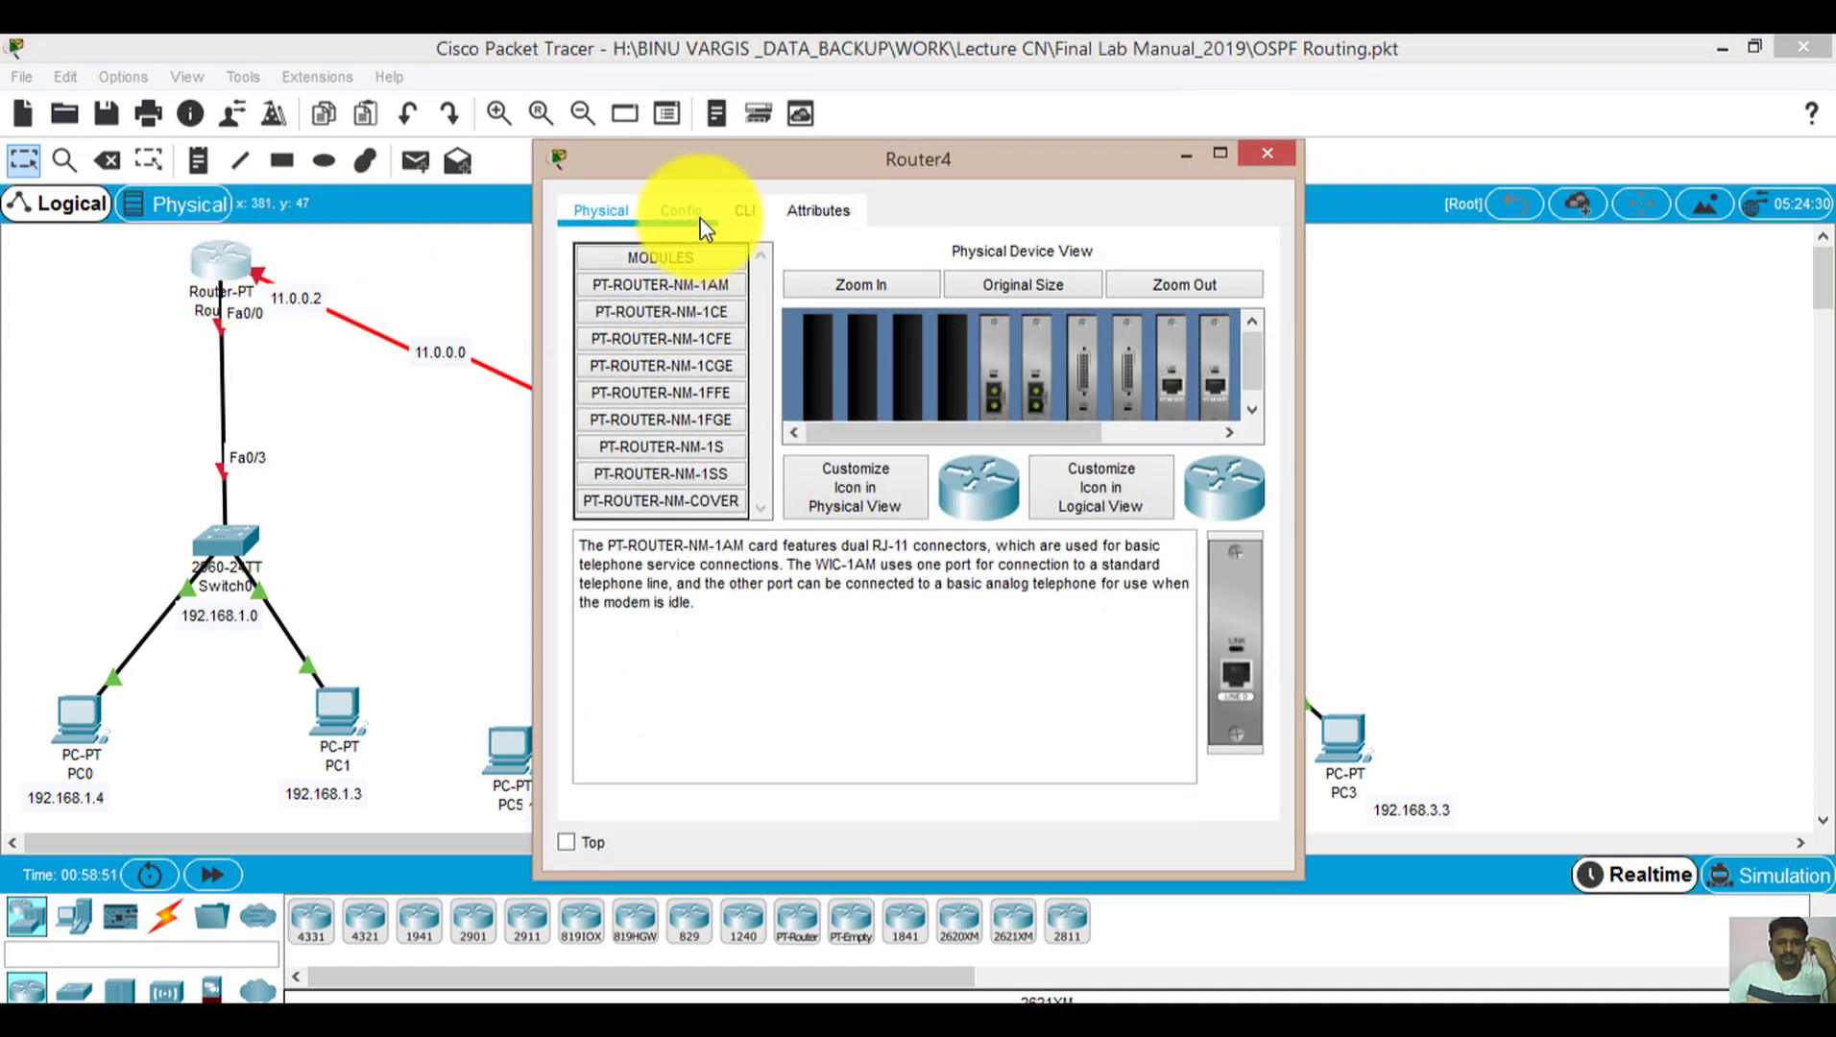
pyautogui.click(700, 218)
pyautogui.click(671, 438)
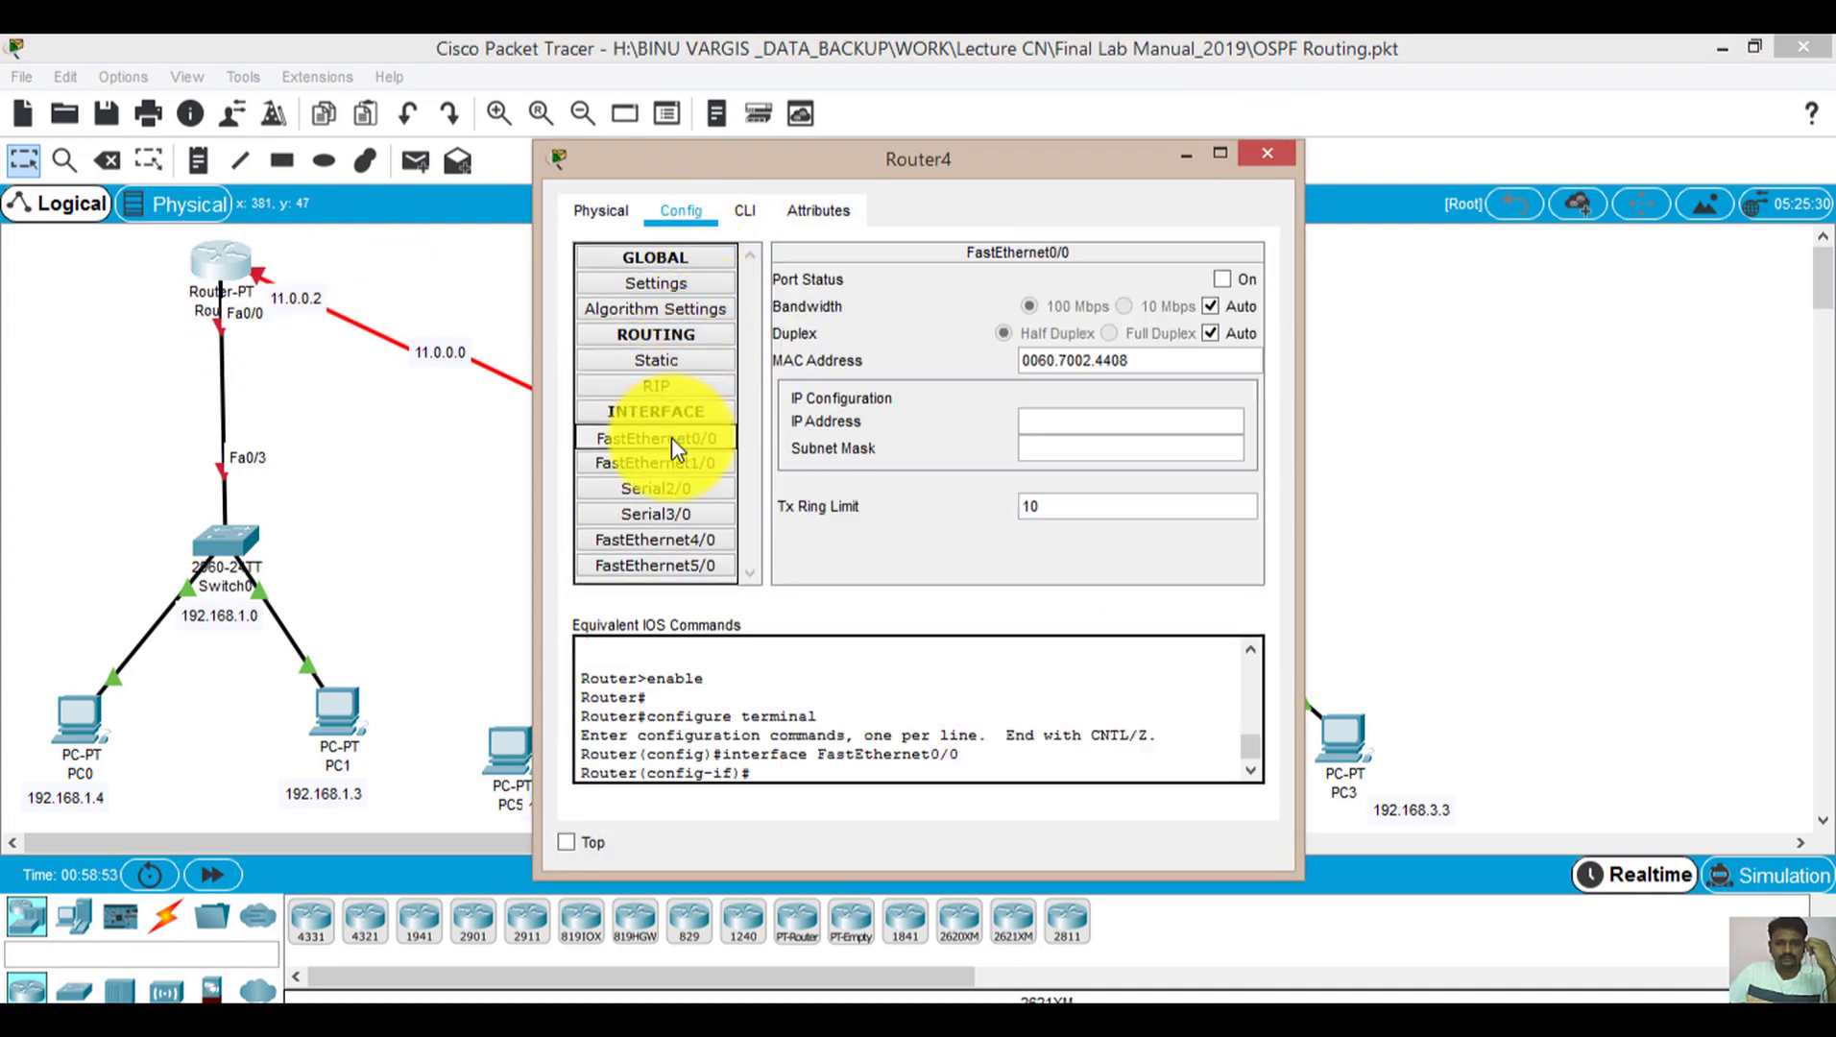
pyautogui.click(1036, 425)
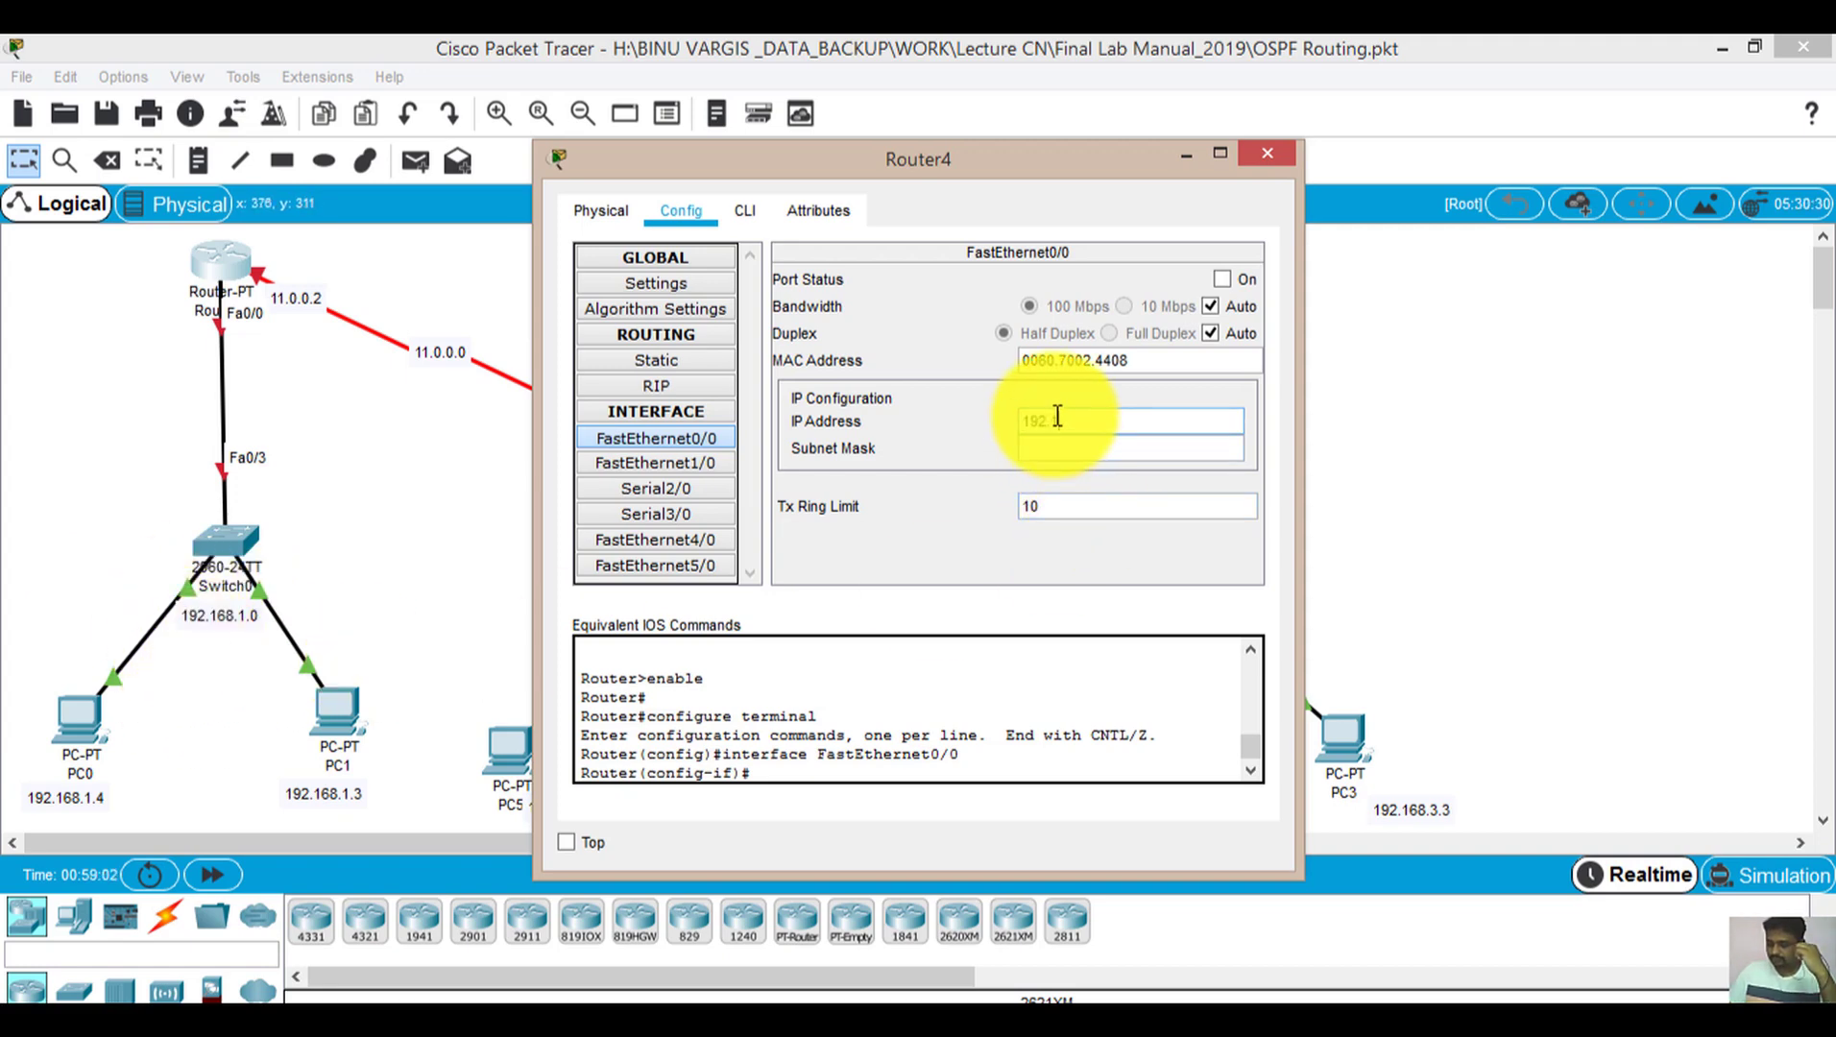
pyautogui.write('.1.1')
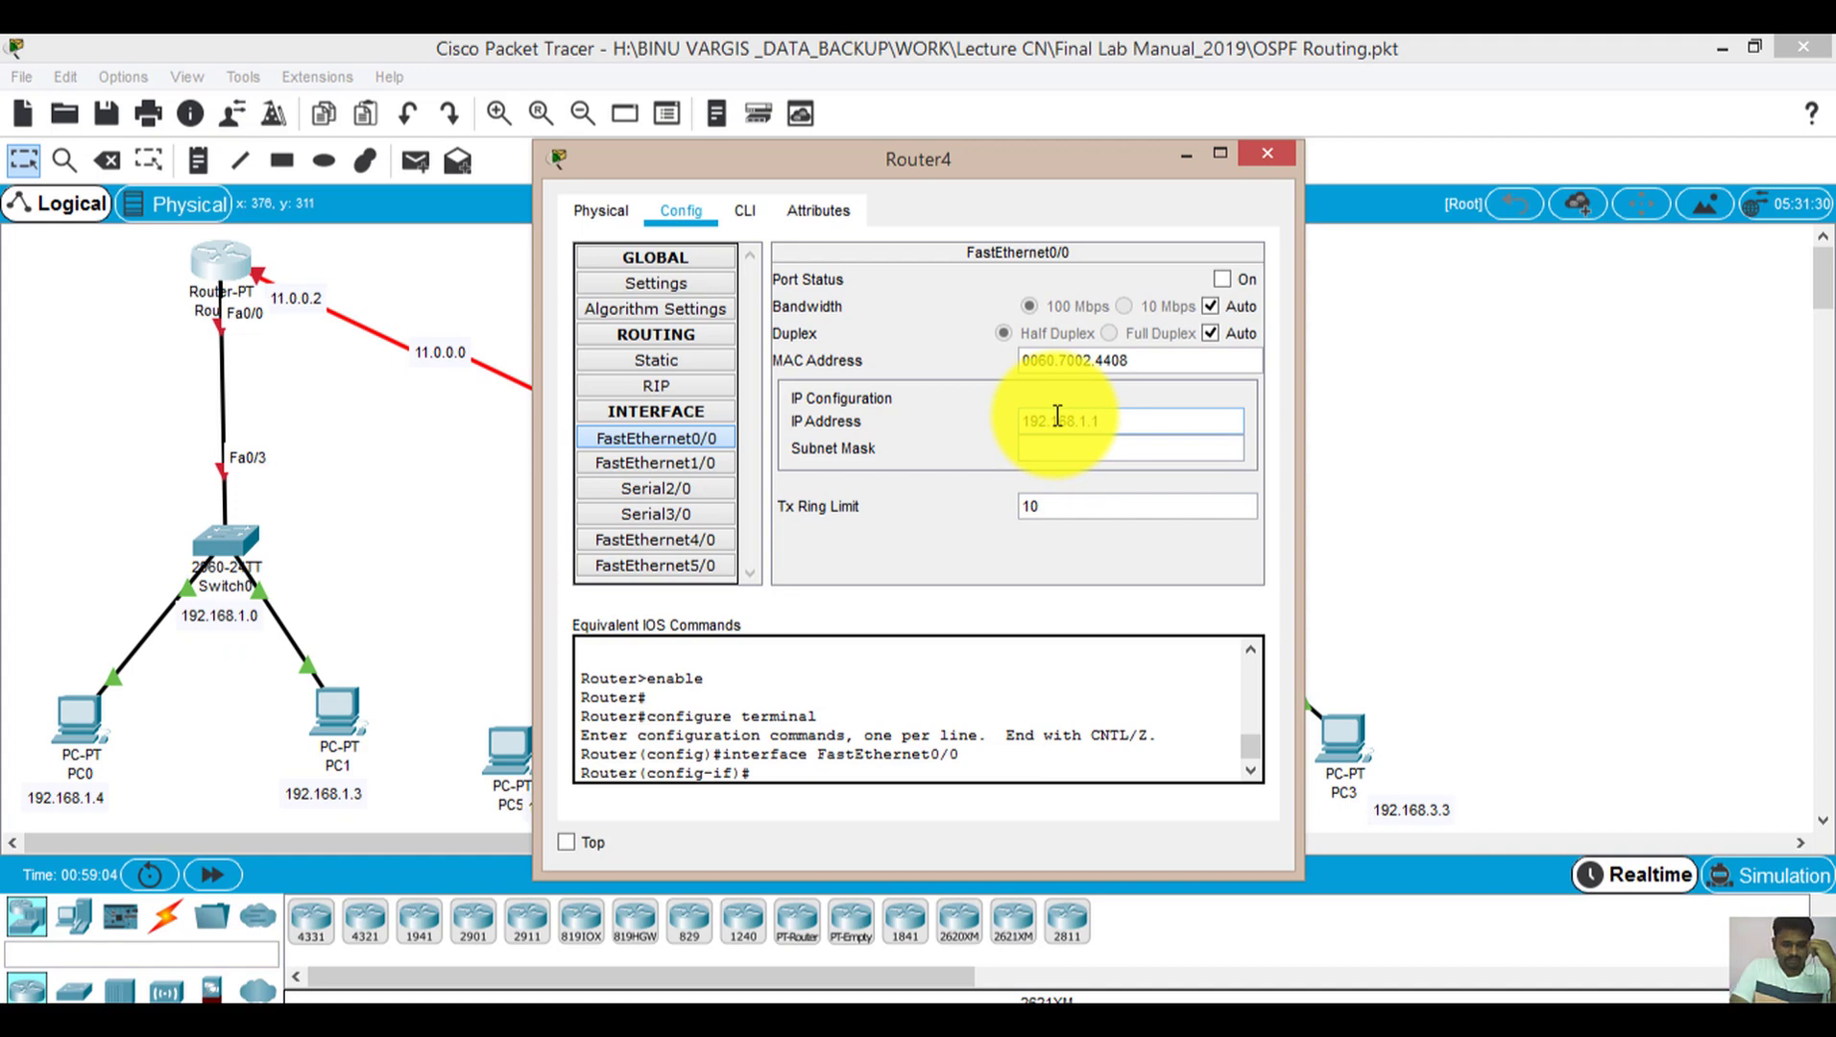
pyautogui.press('Tab')
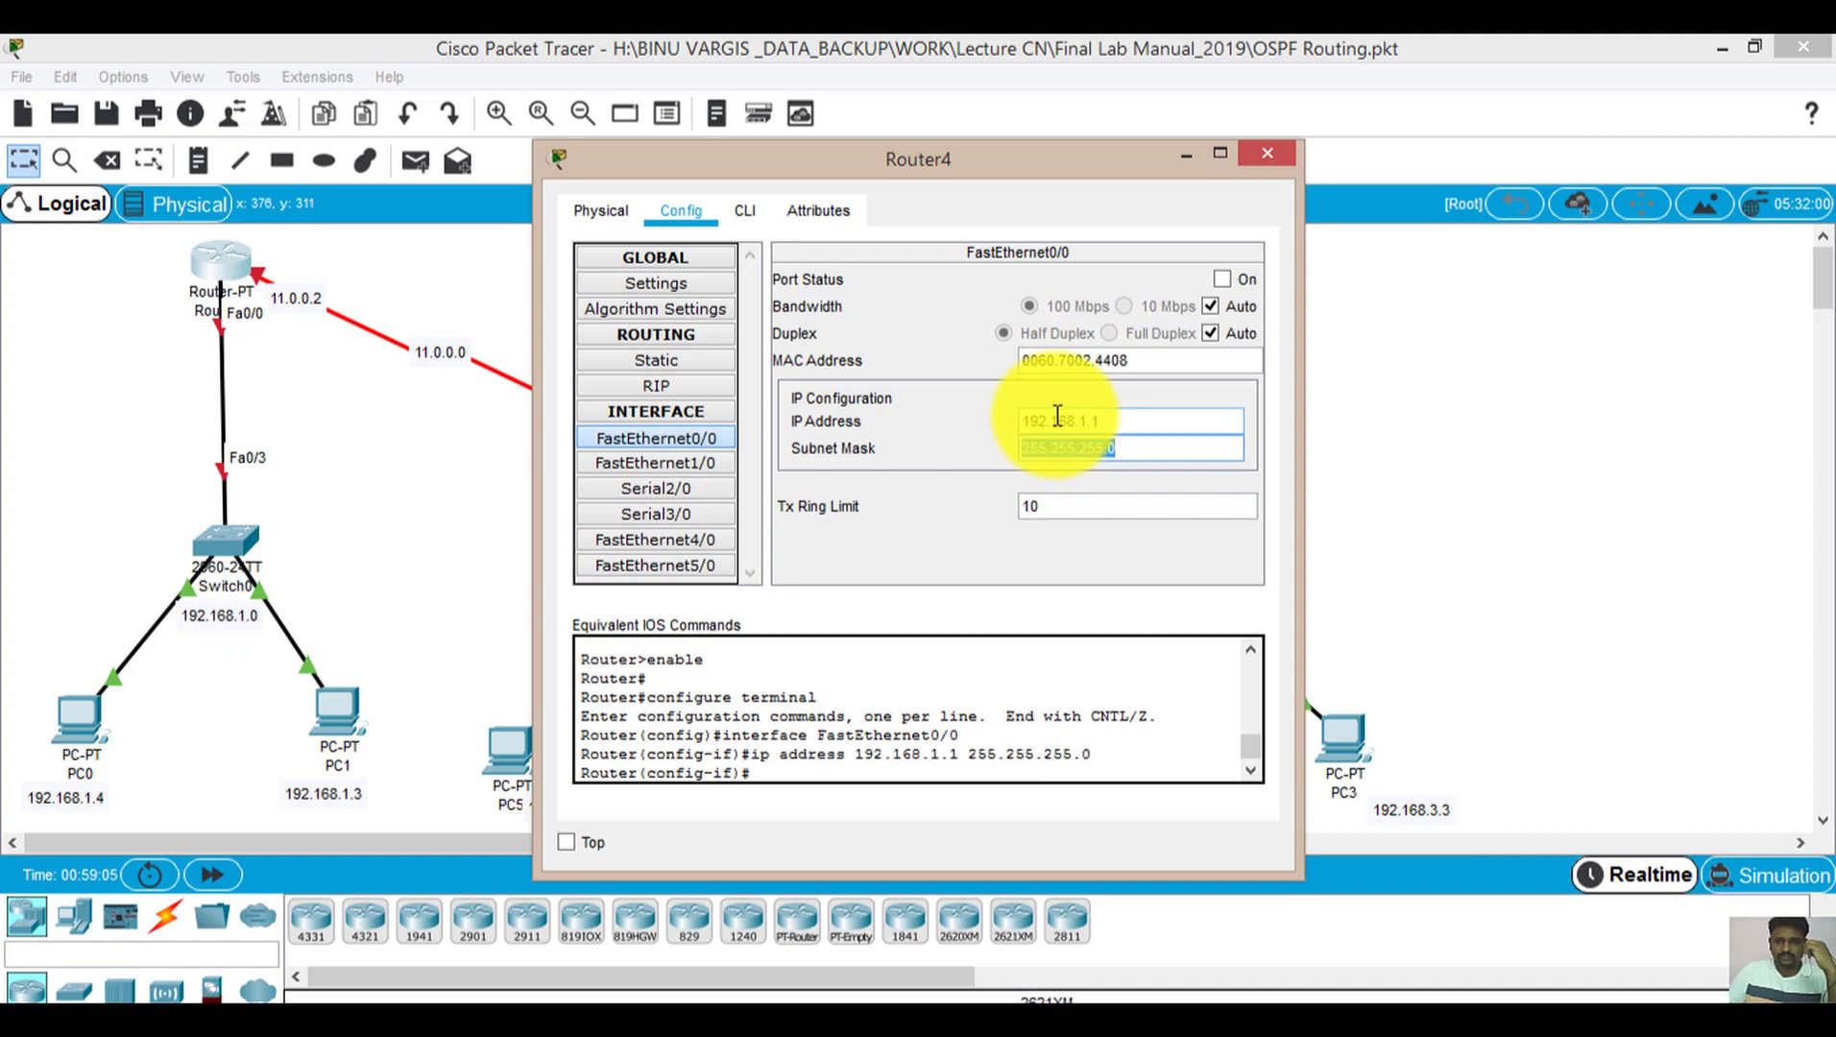
pyautogui.click(1225, 280)
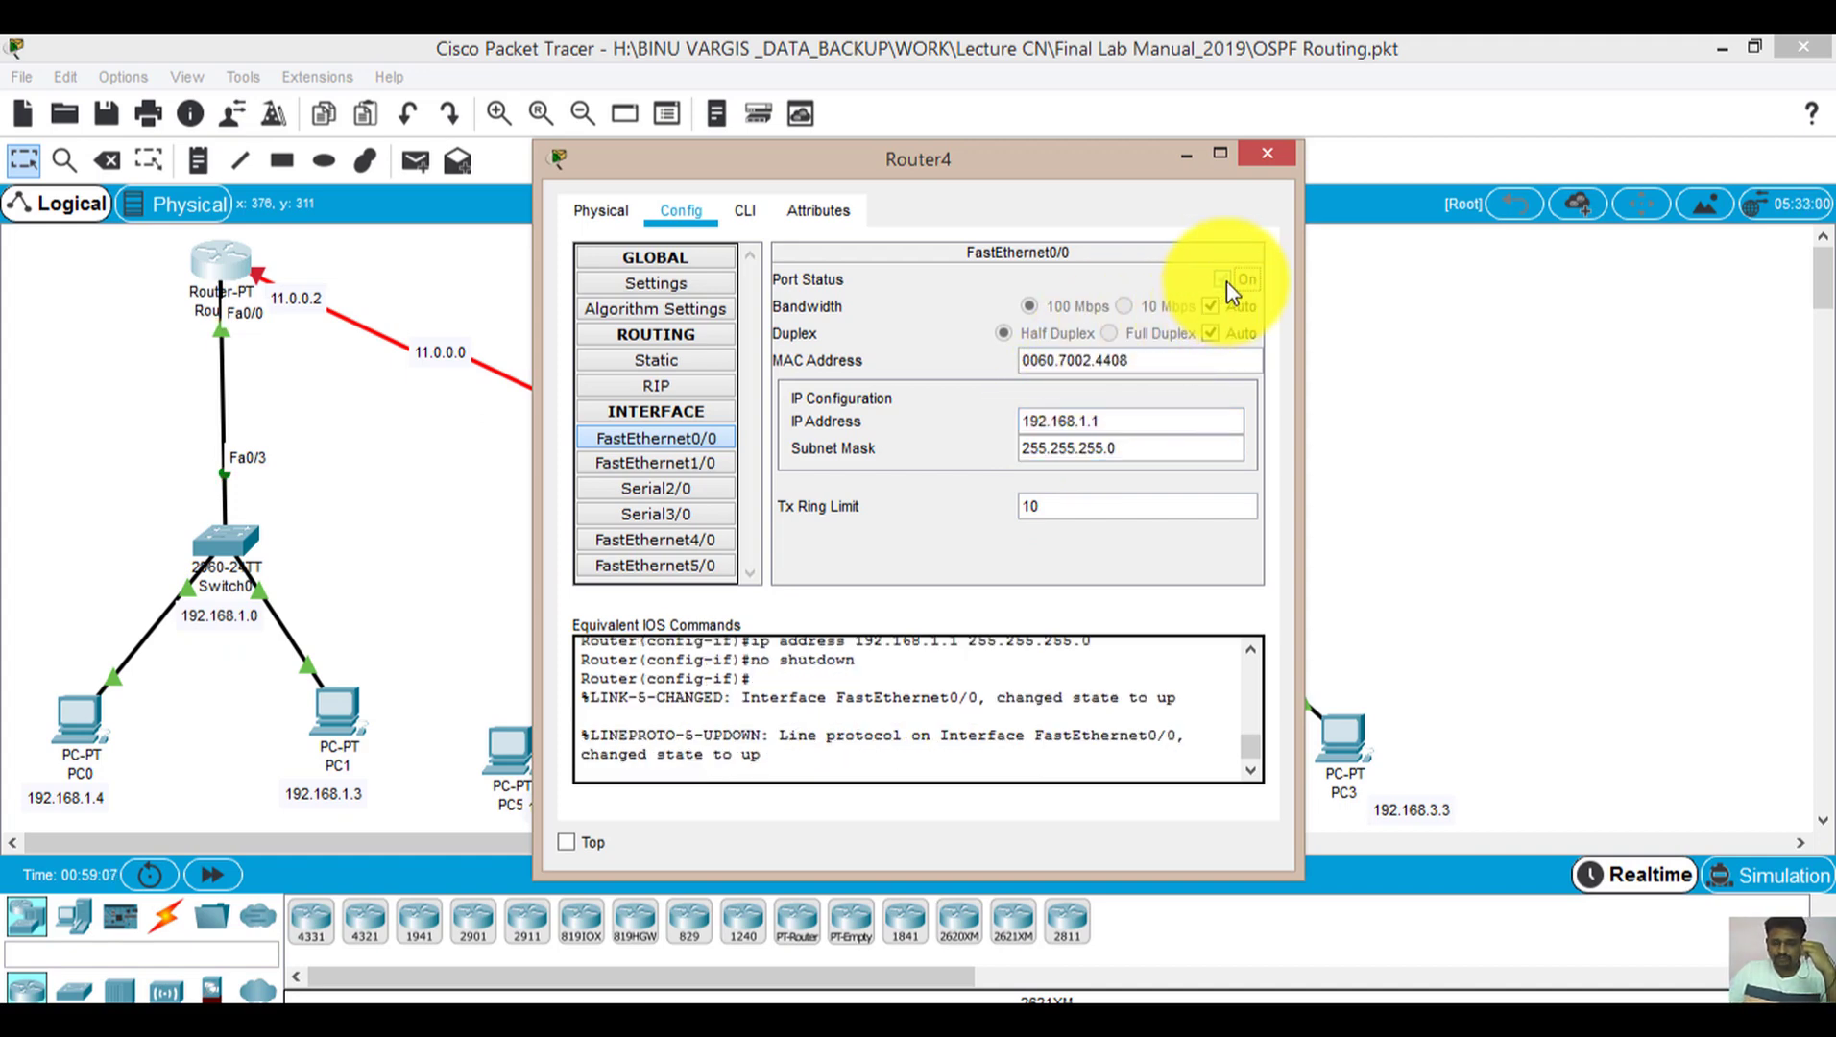
pyautogui.click(1269, 154)
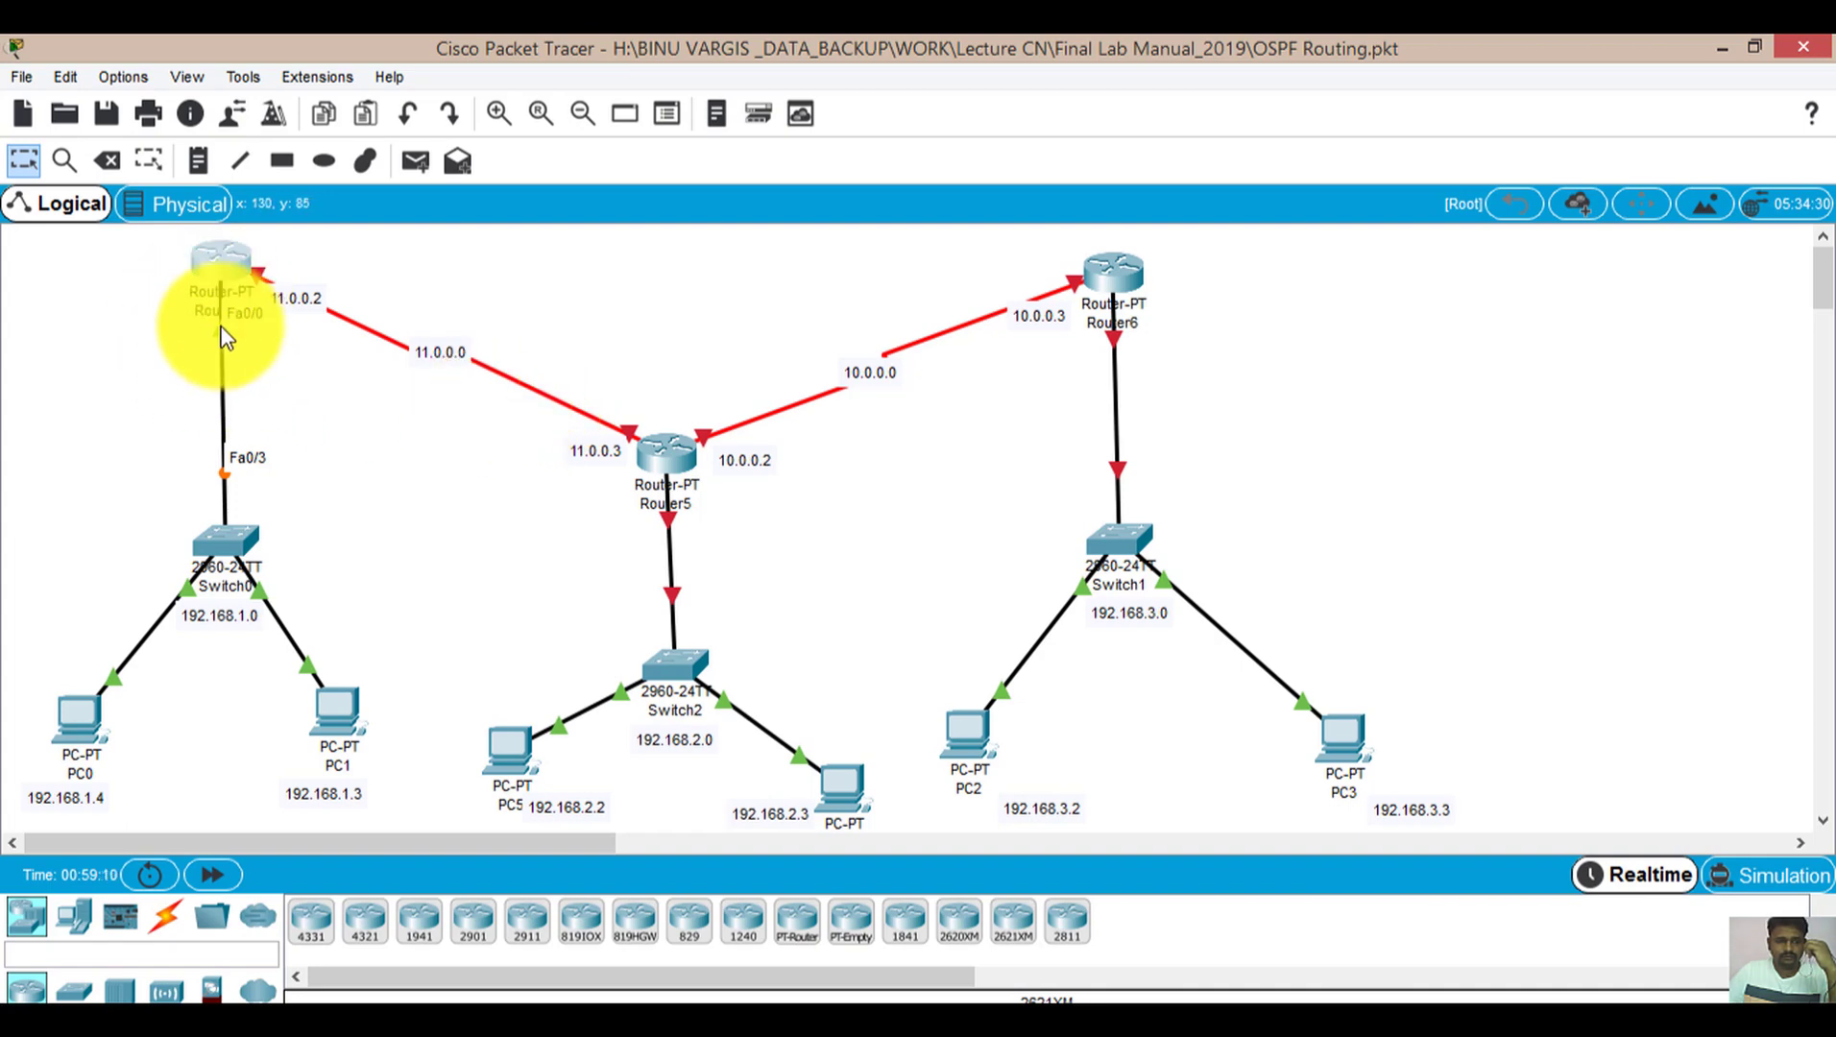
# Open Router5's configuration and move its window clear of the router in the topology
pyautogui.click(676, 458)
pyautogui.click(684, 206)
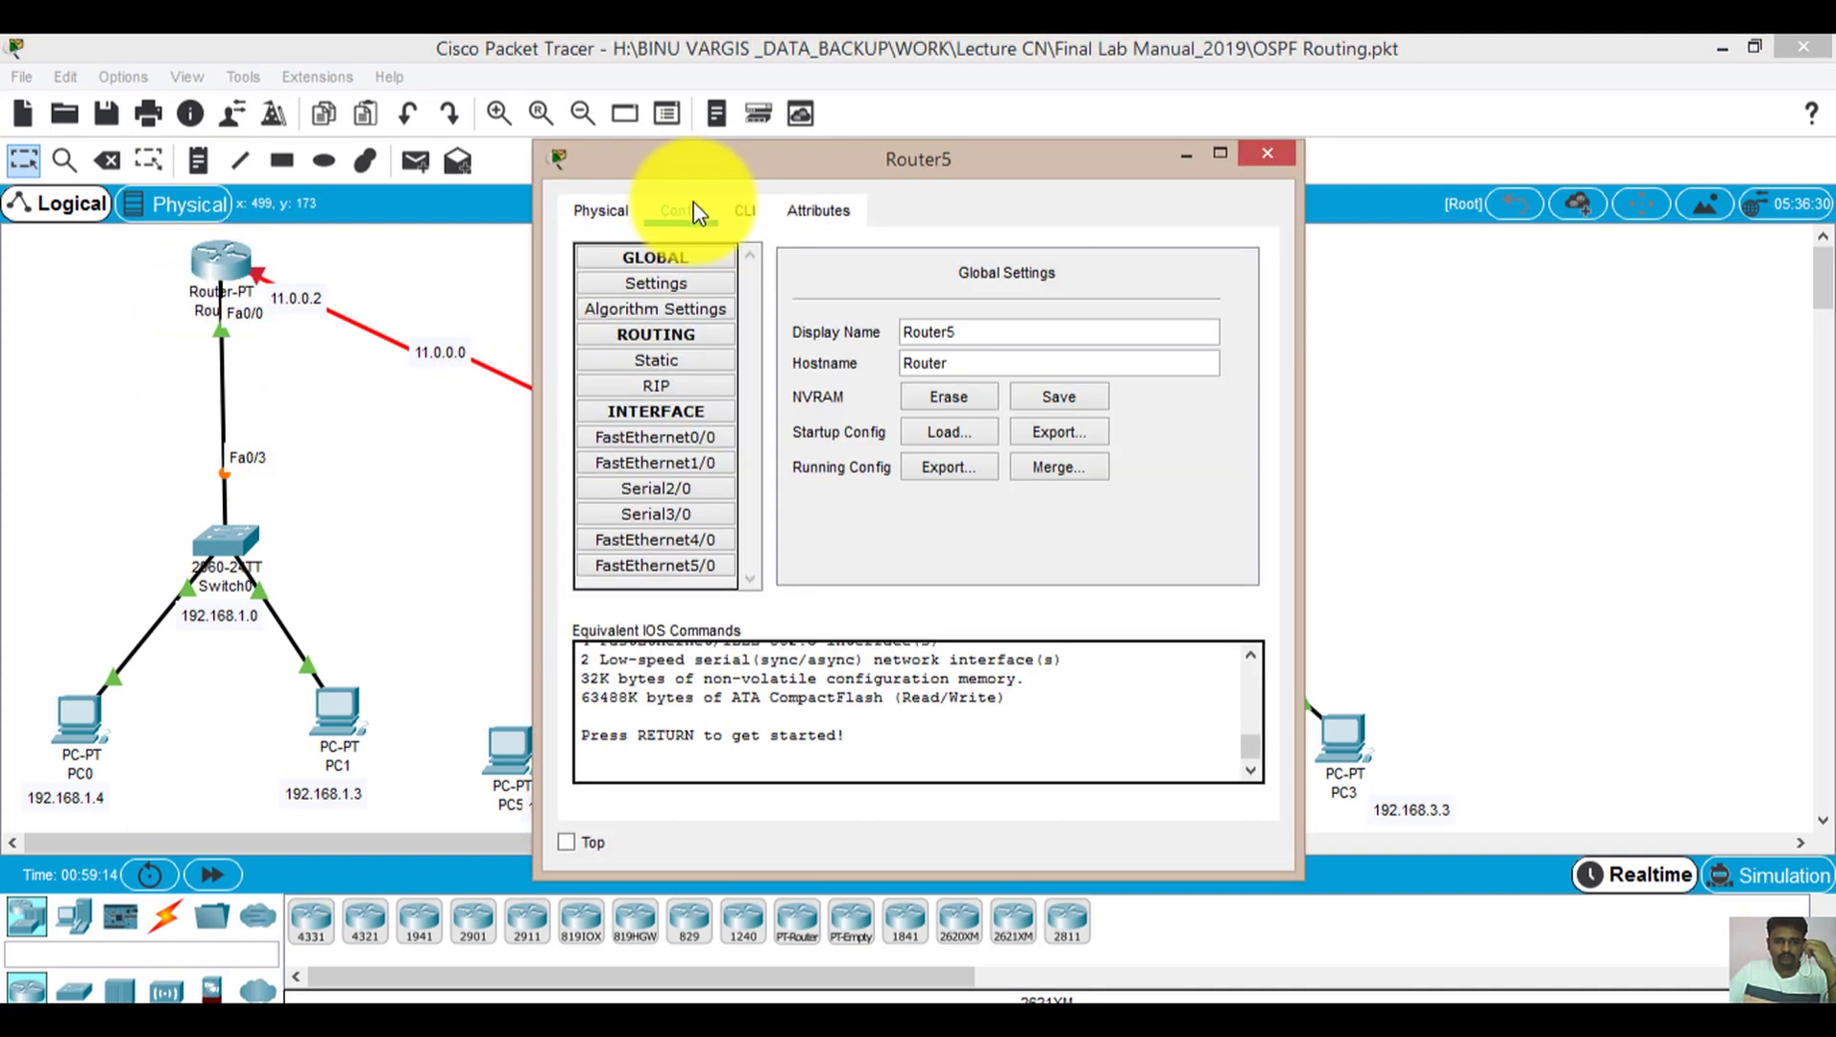
pyautogui.moveTo(874, 169); pyautogui.dragTo(1172, 156)
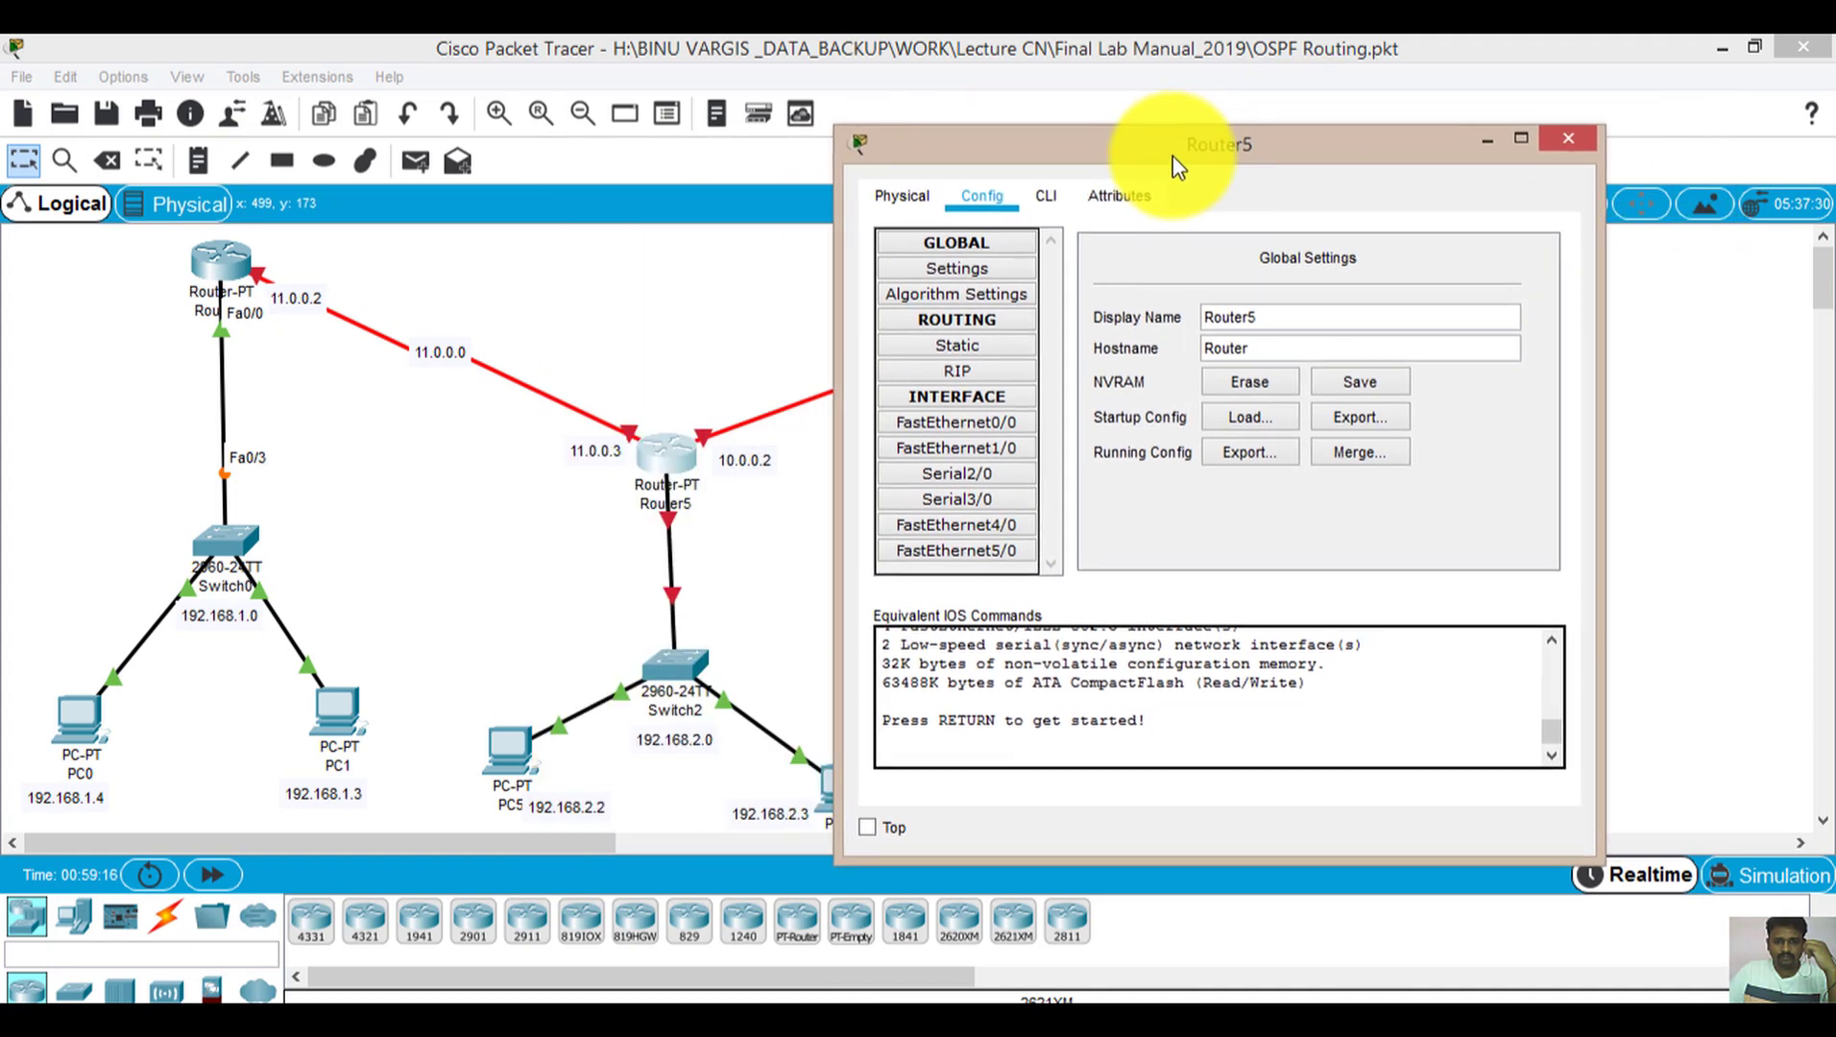
# Reattach the detached Switch2 cable to Router5's FastEthernet0/0 port
pyautogui.click(671, 533)
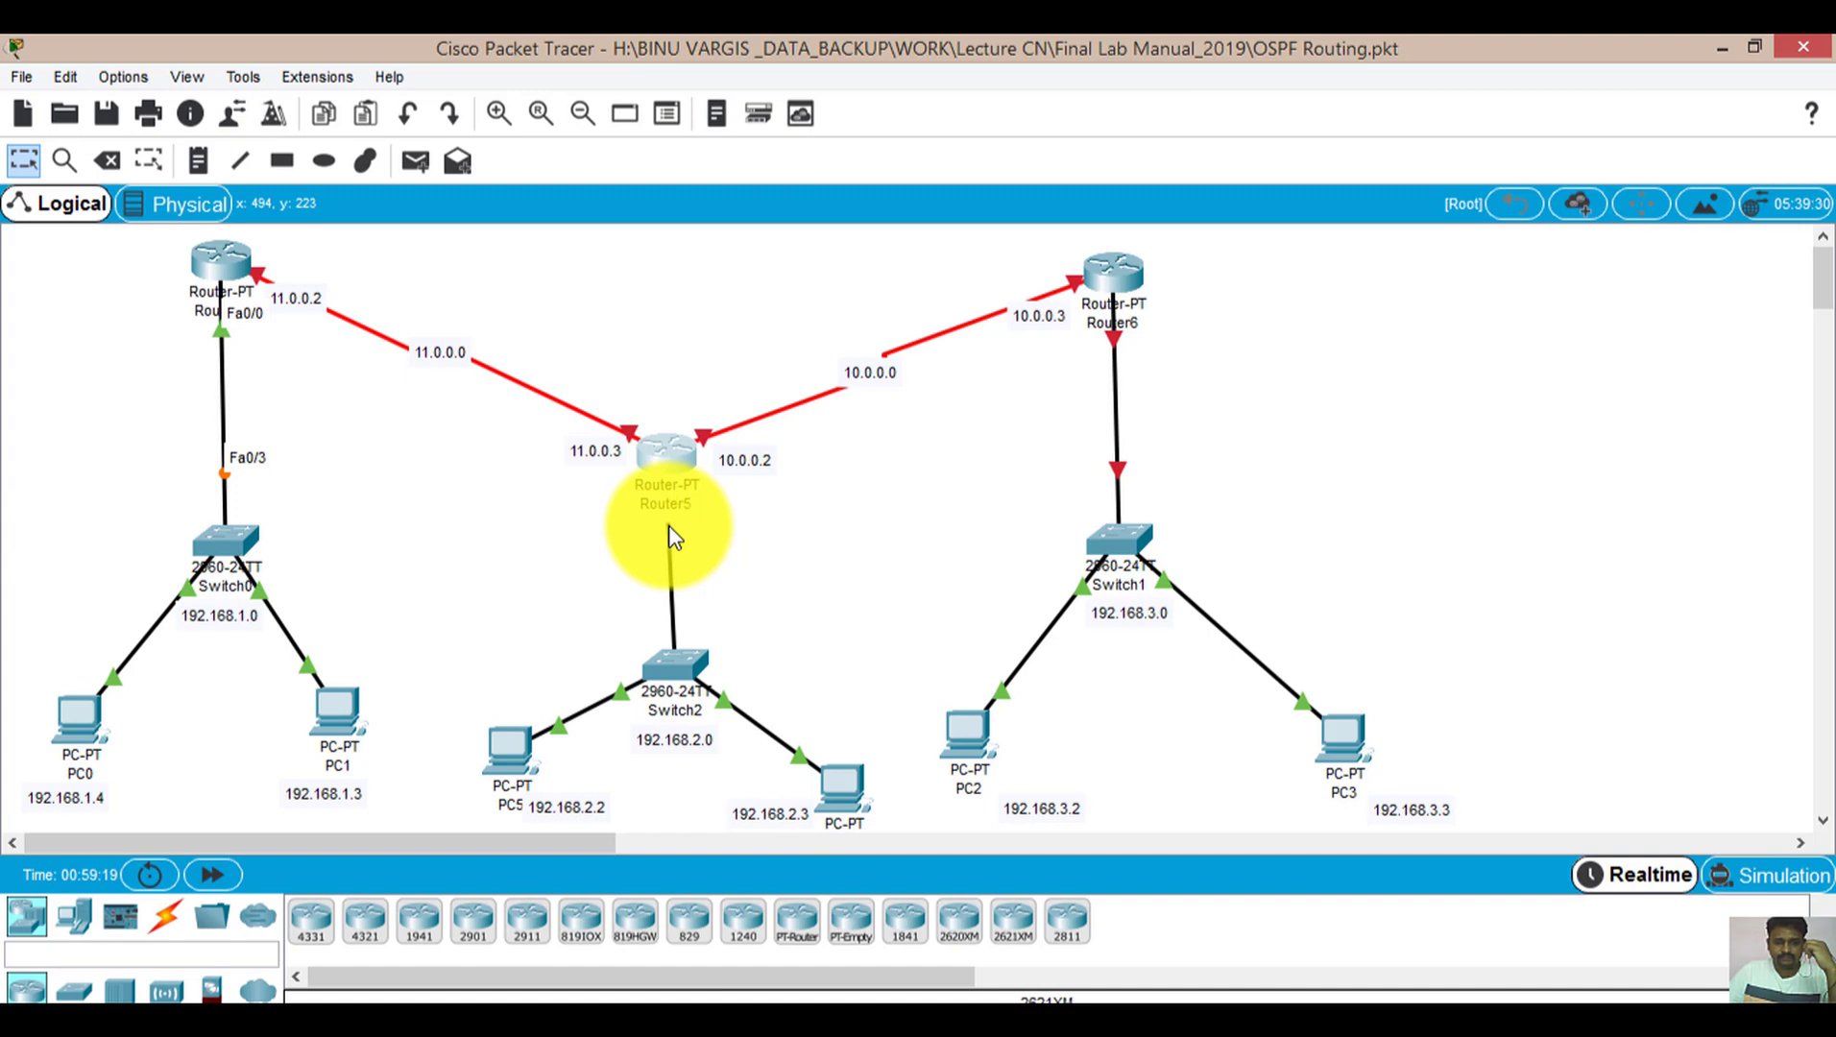
pyautogui.click(672, 466)
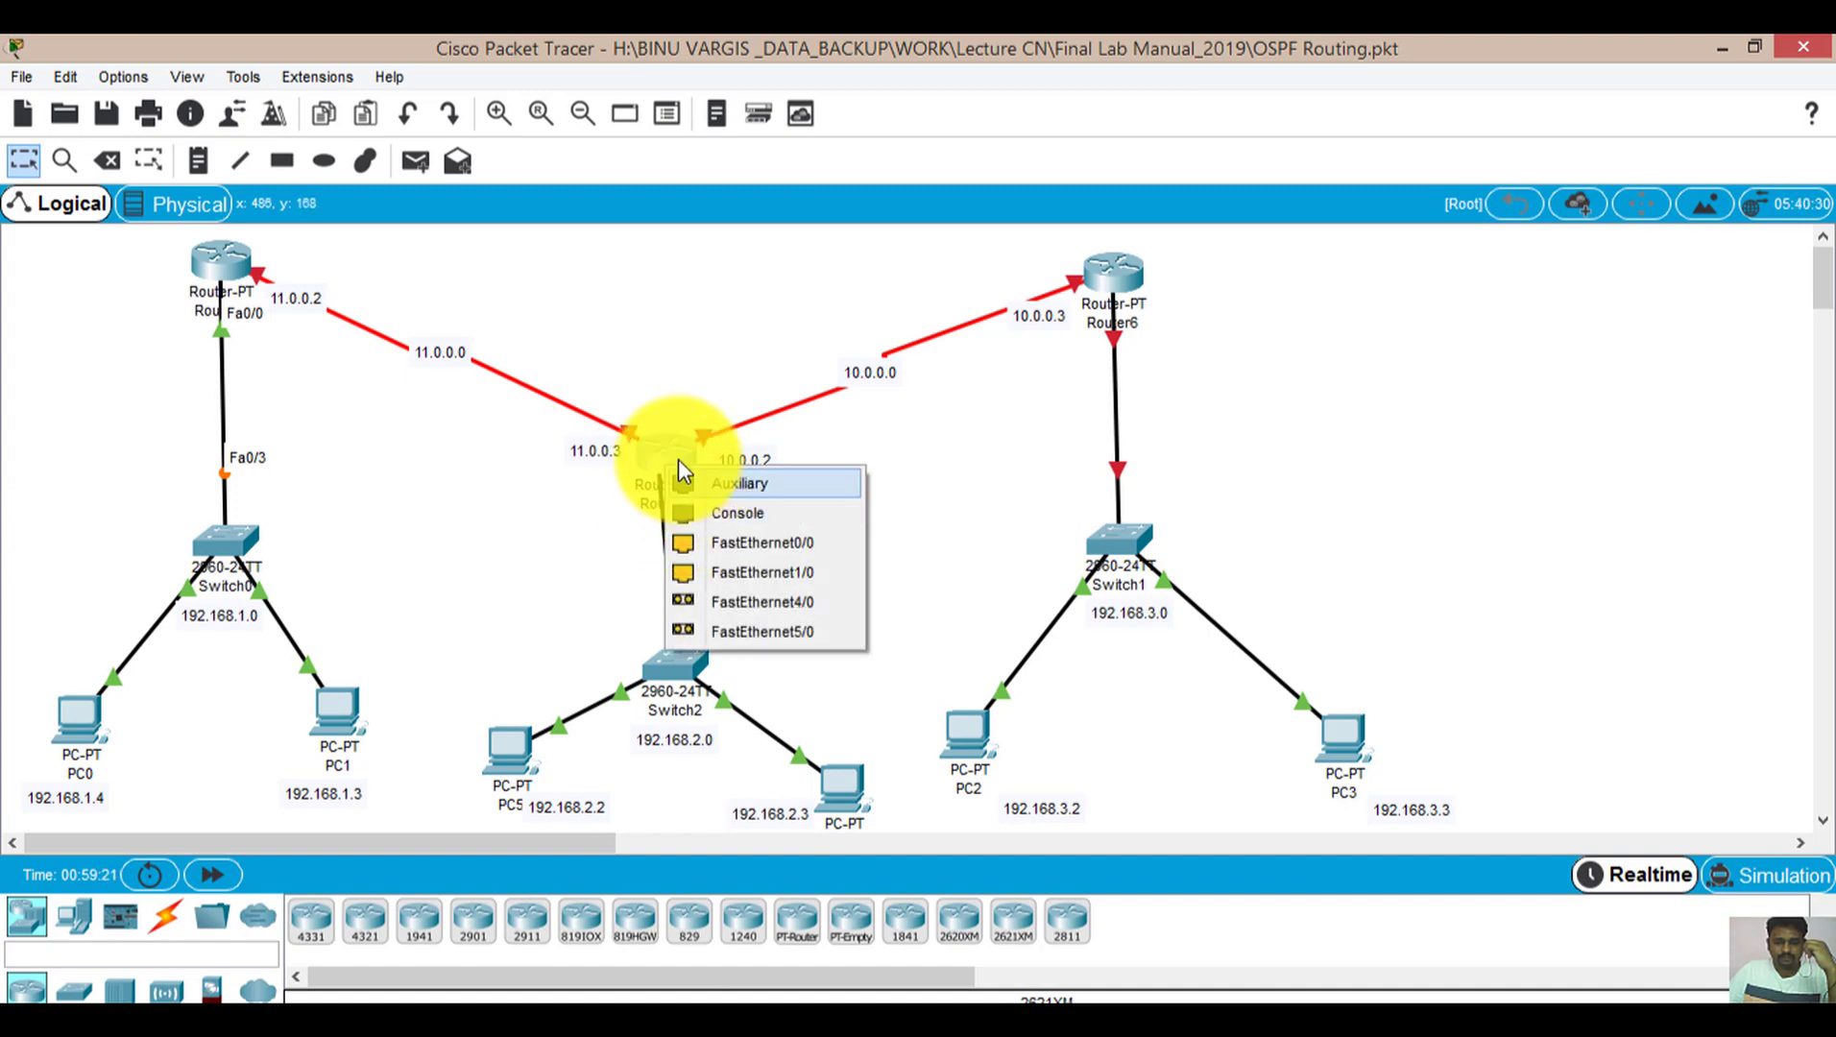
pyautogui.click(655, 467)
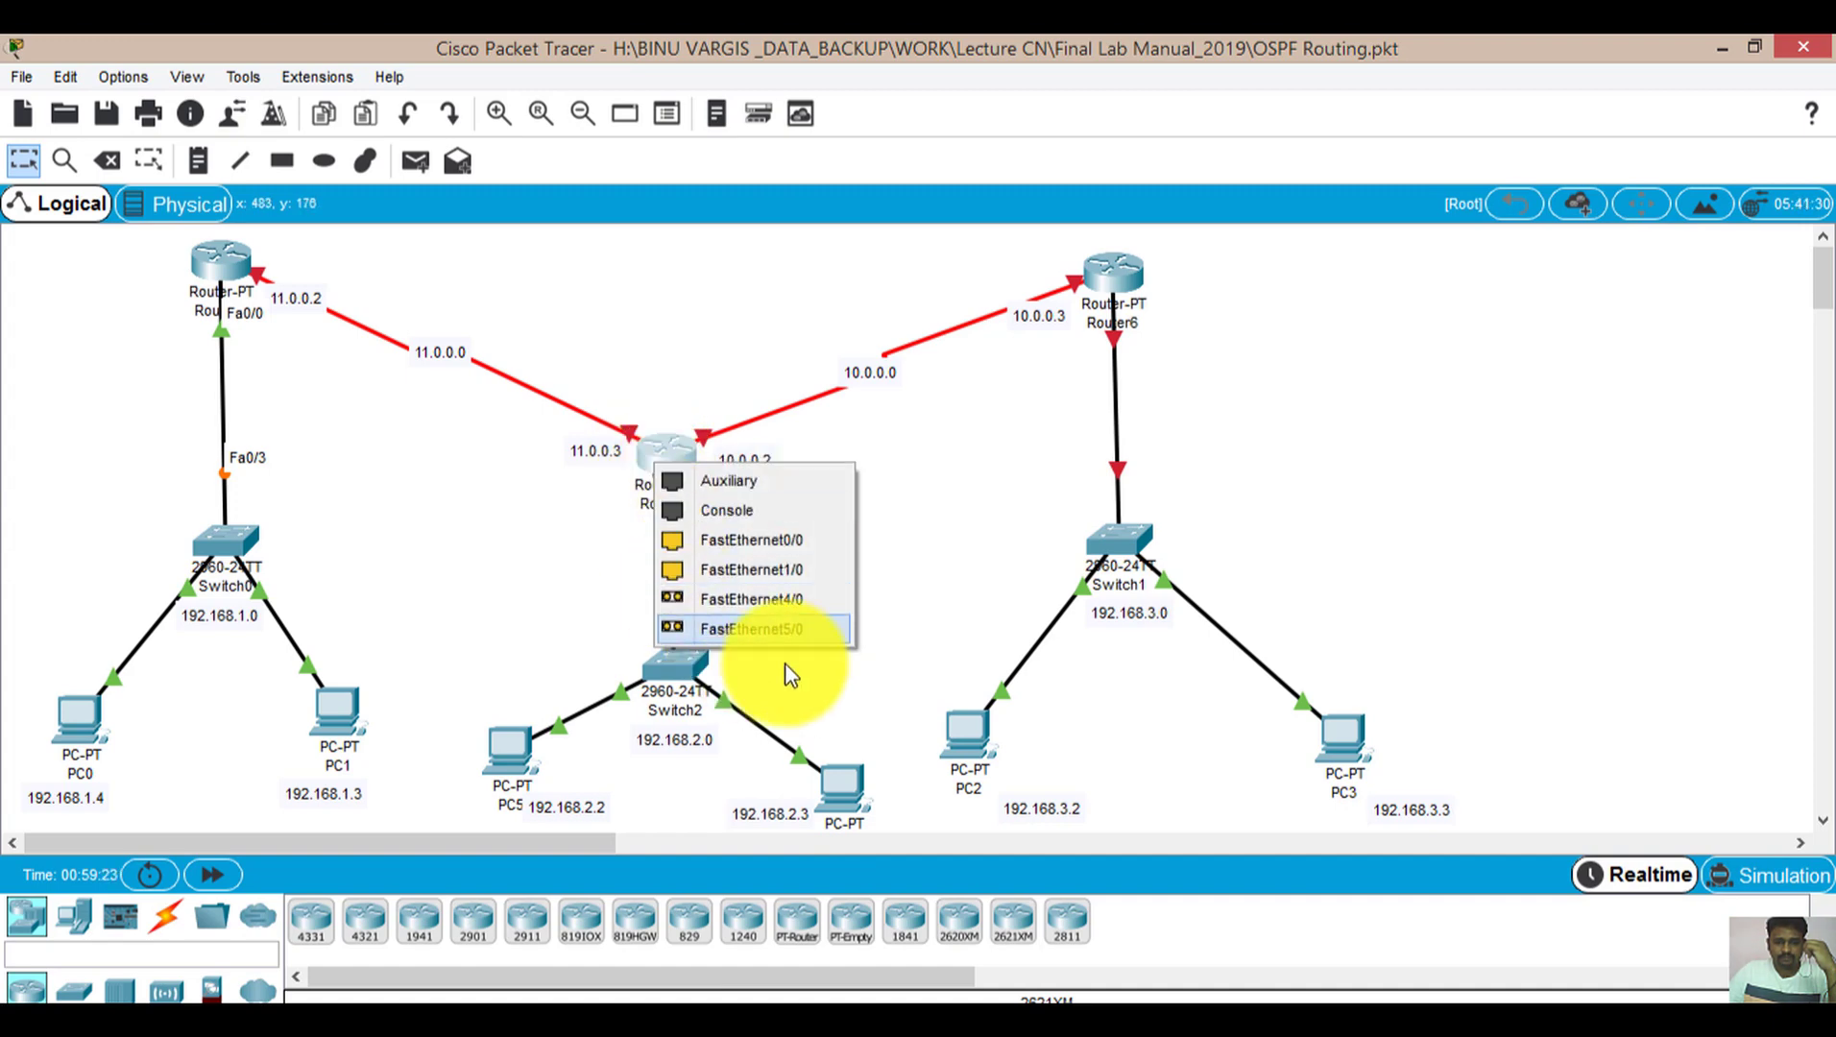
pyautogui.click(799, 568)
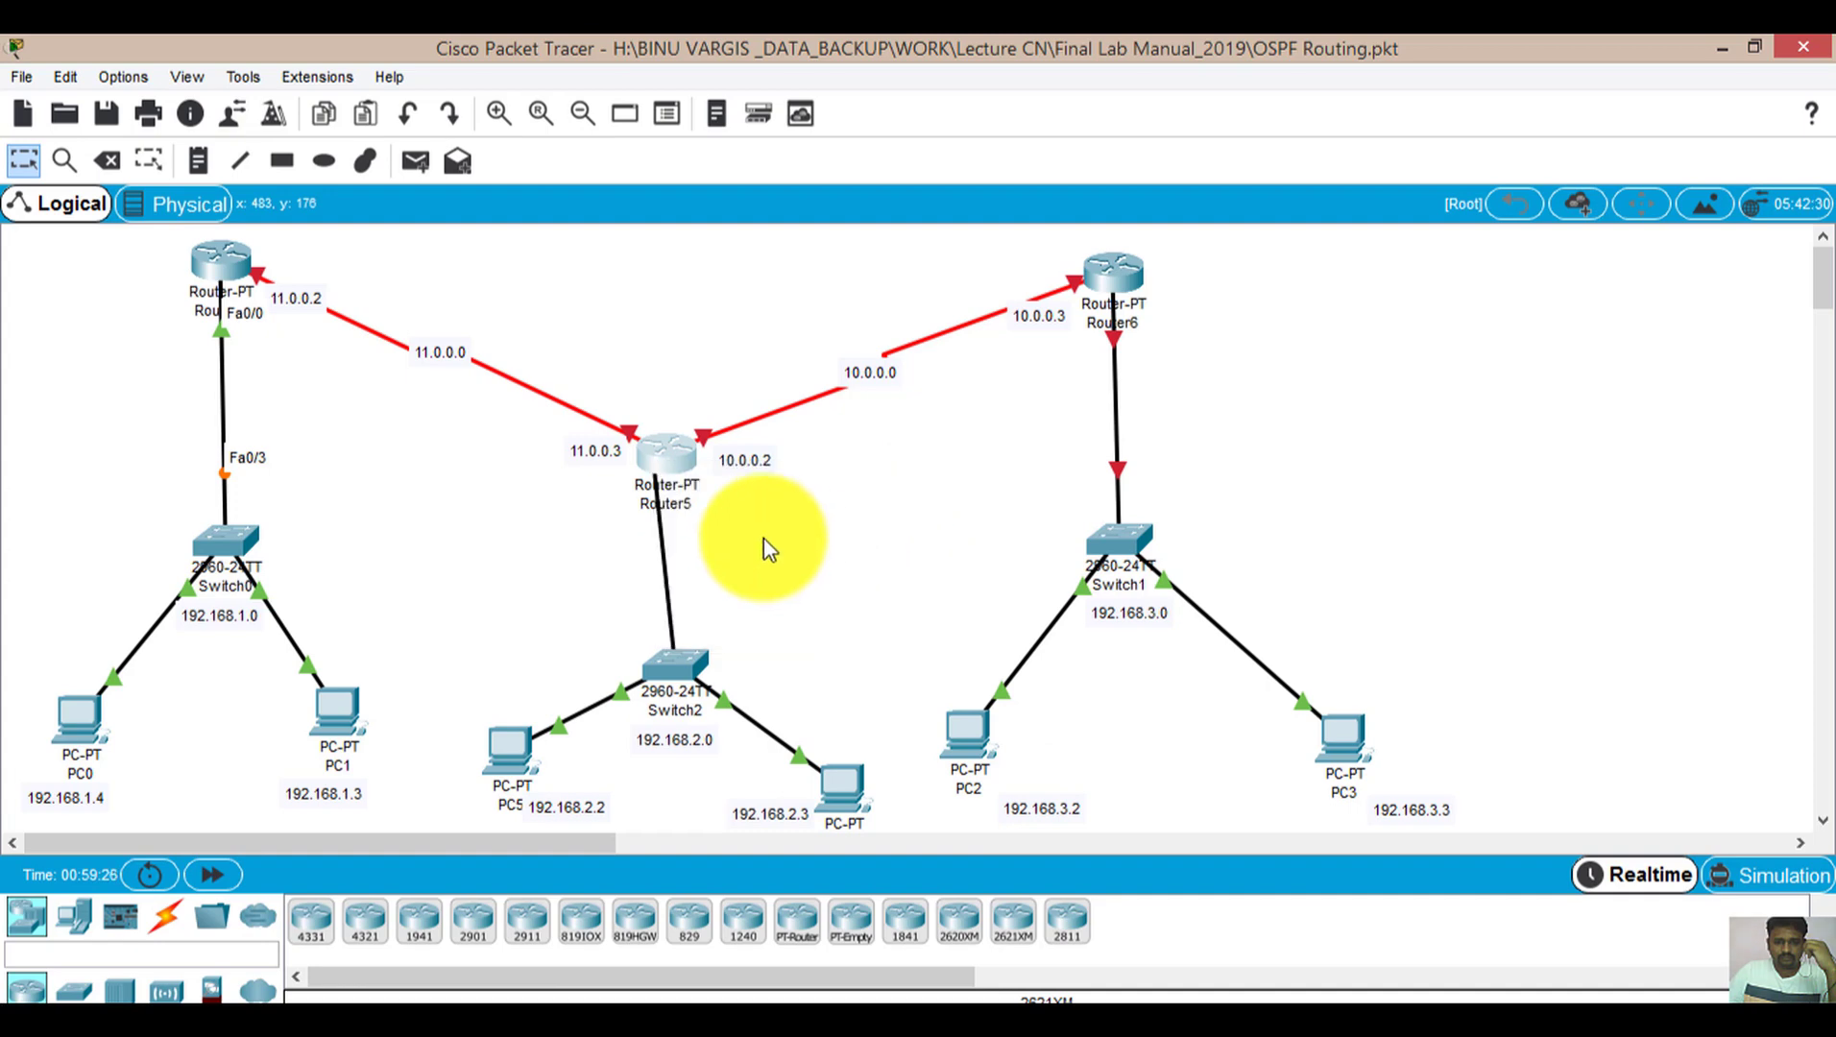
pyautogui.click(669, 516)
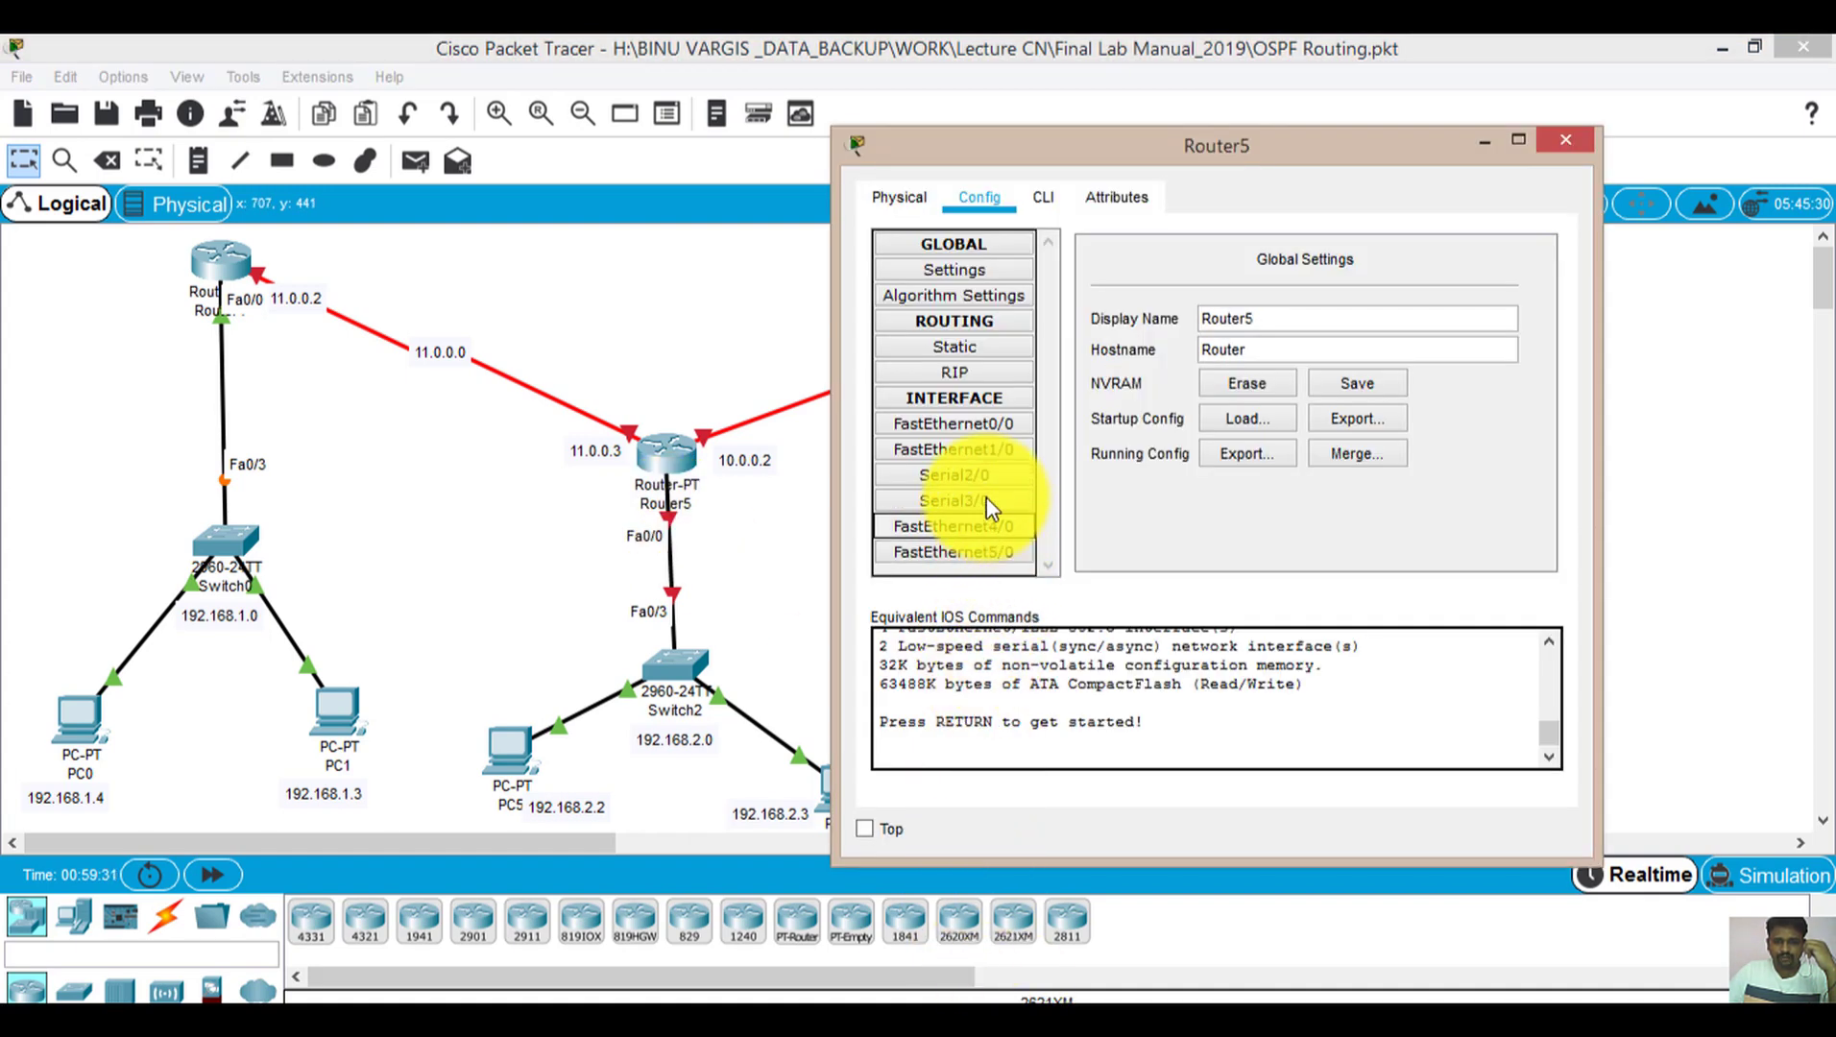
# Configure Router5's FastEthernet0/0 with IP address 192.168.2.1 and subnet mask 255.255.255.0, and turn the port on
pyautogui.click(994, 426)
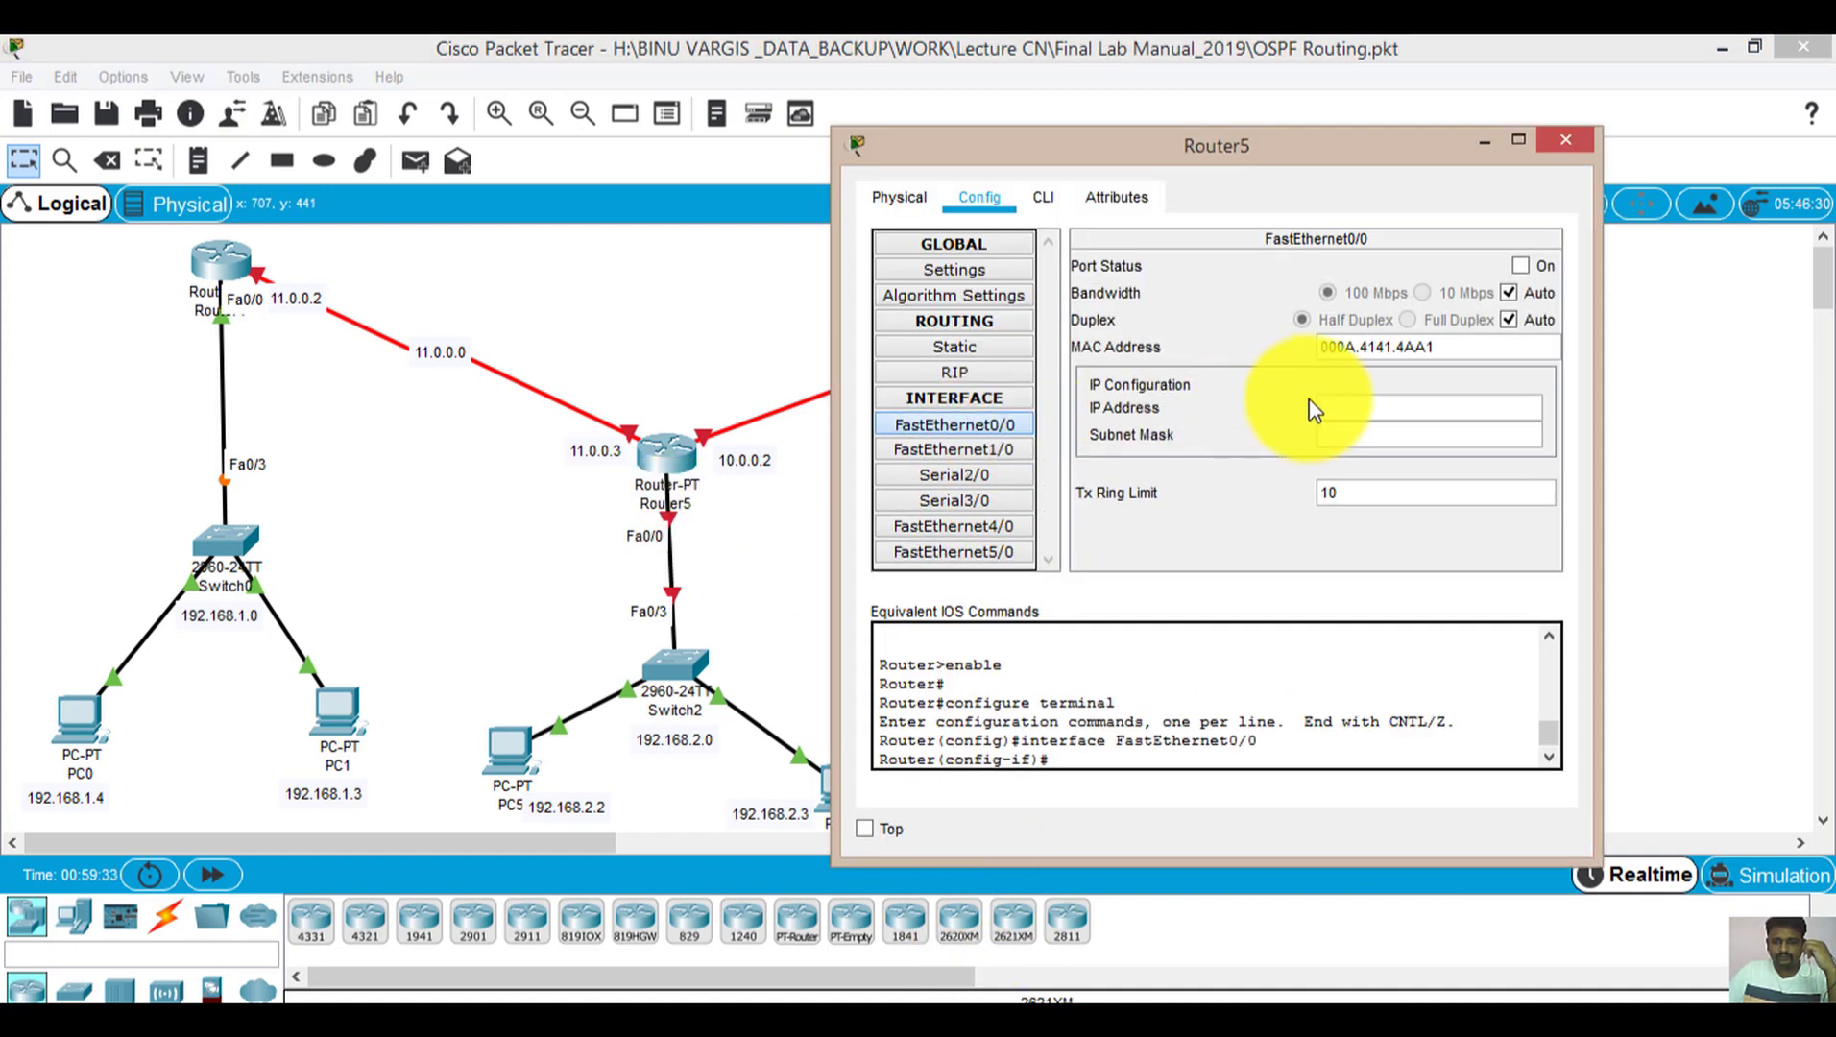
pyautogui.click(1355, 402)
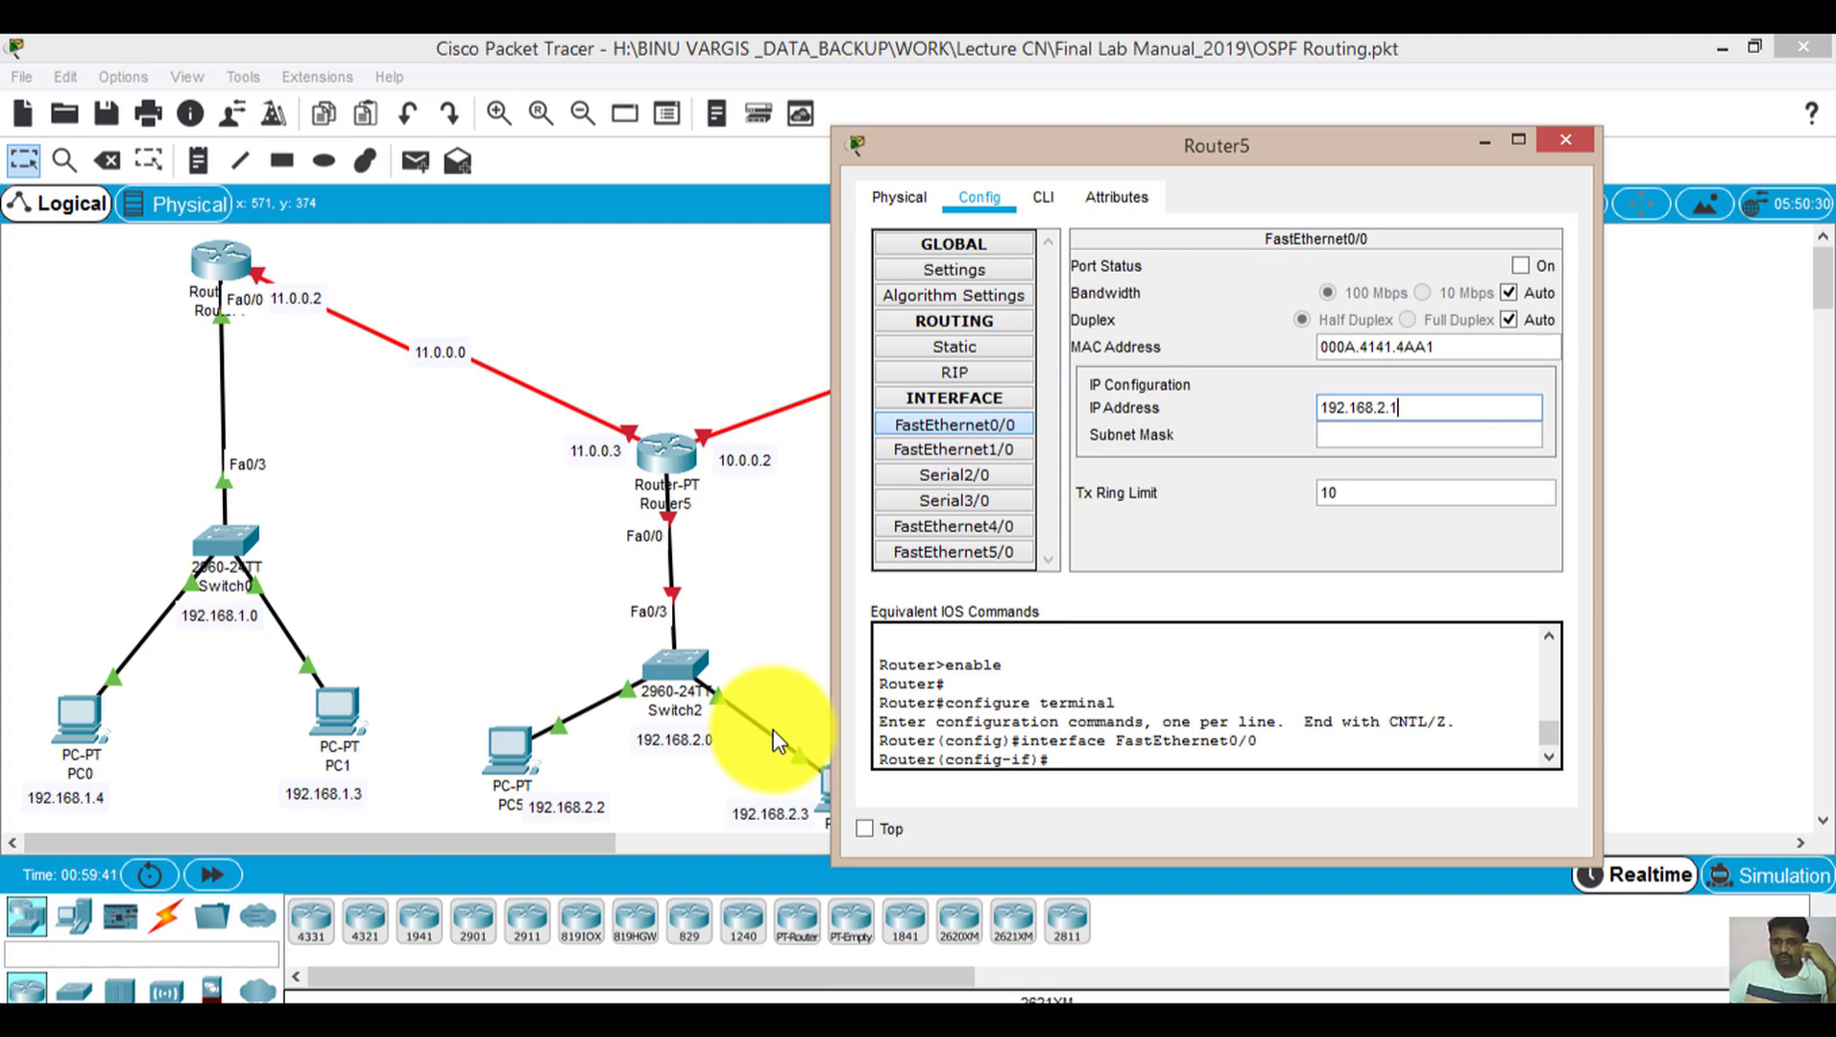
pyautogui.press('Tab')
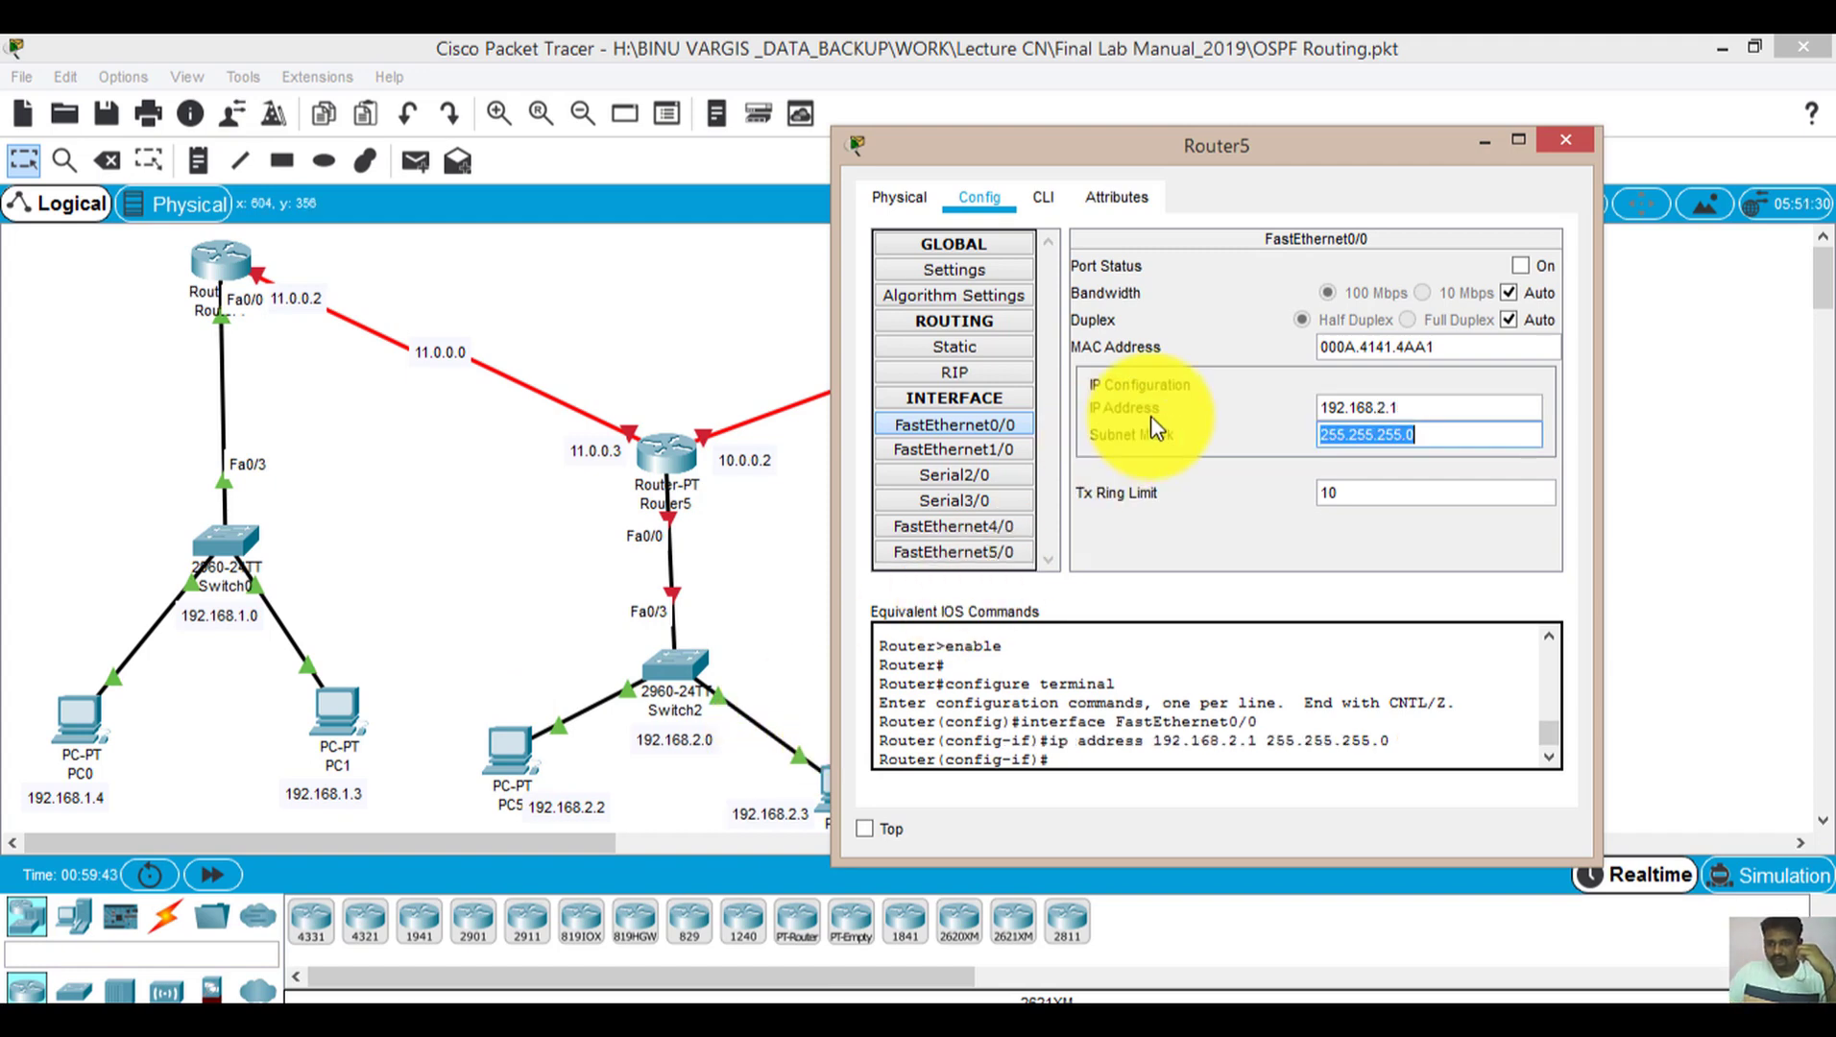
pyautogui.click(1529, 268)
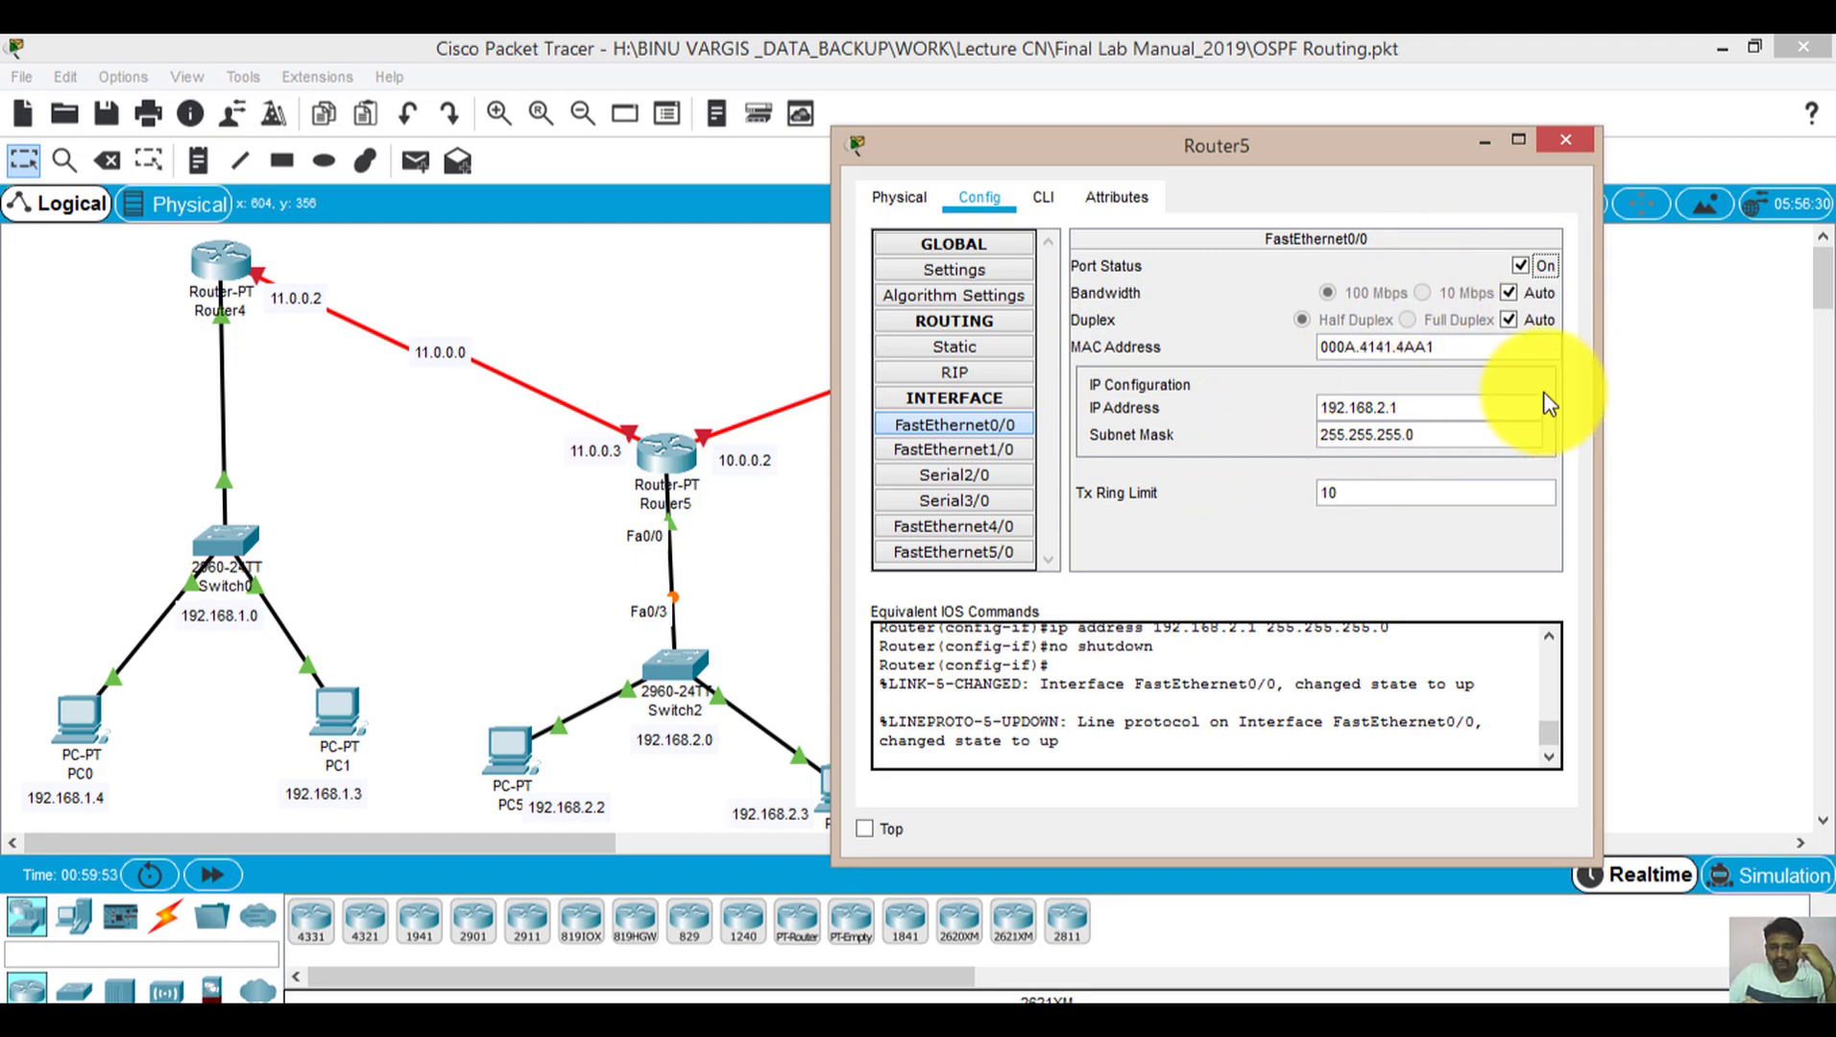
pyautogui.click(1567, 140)
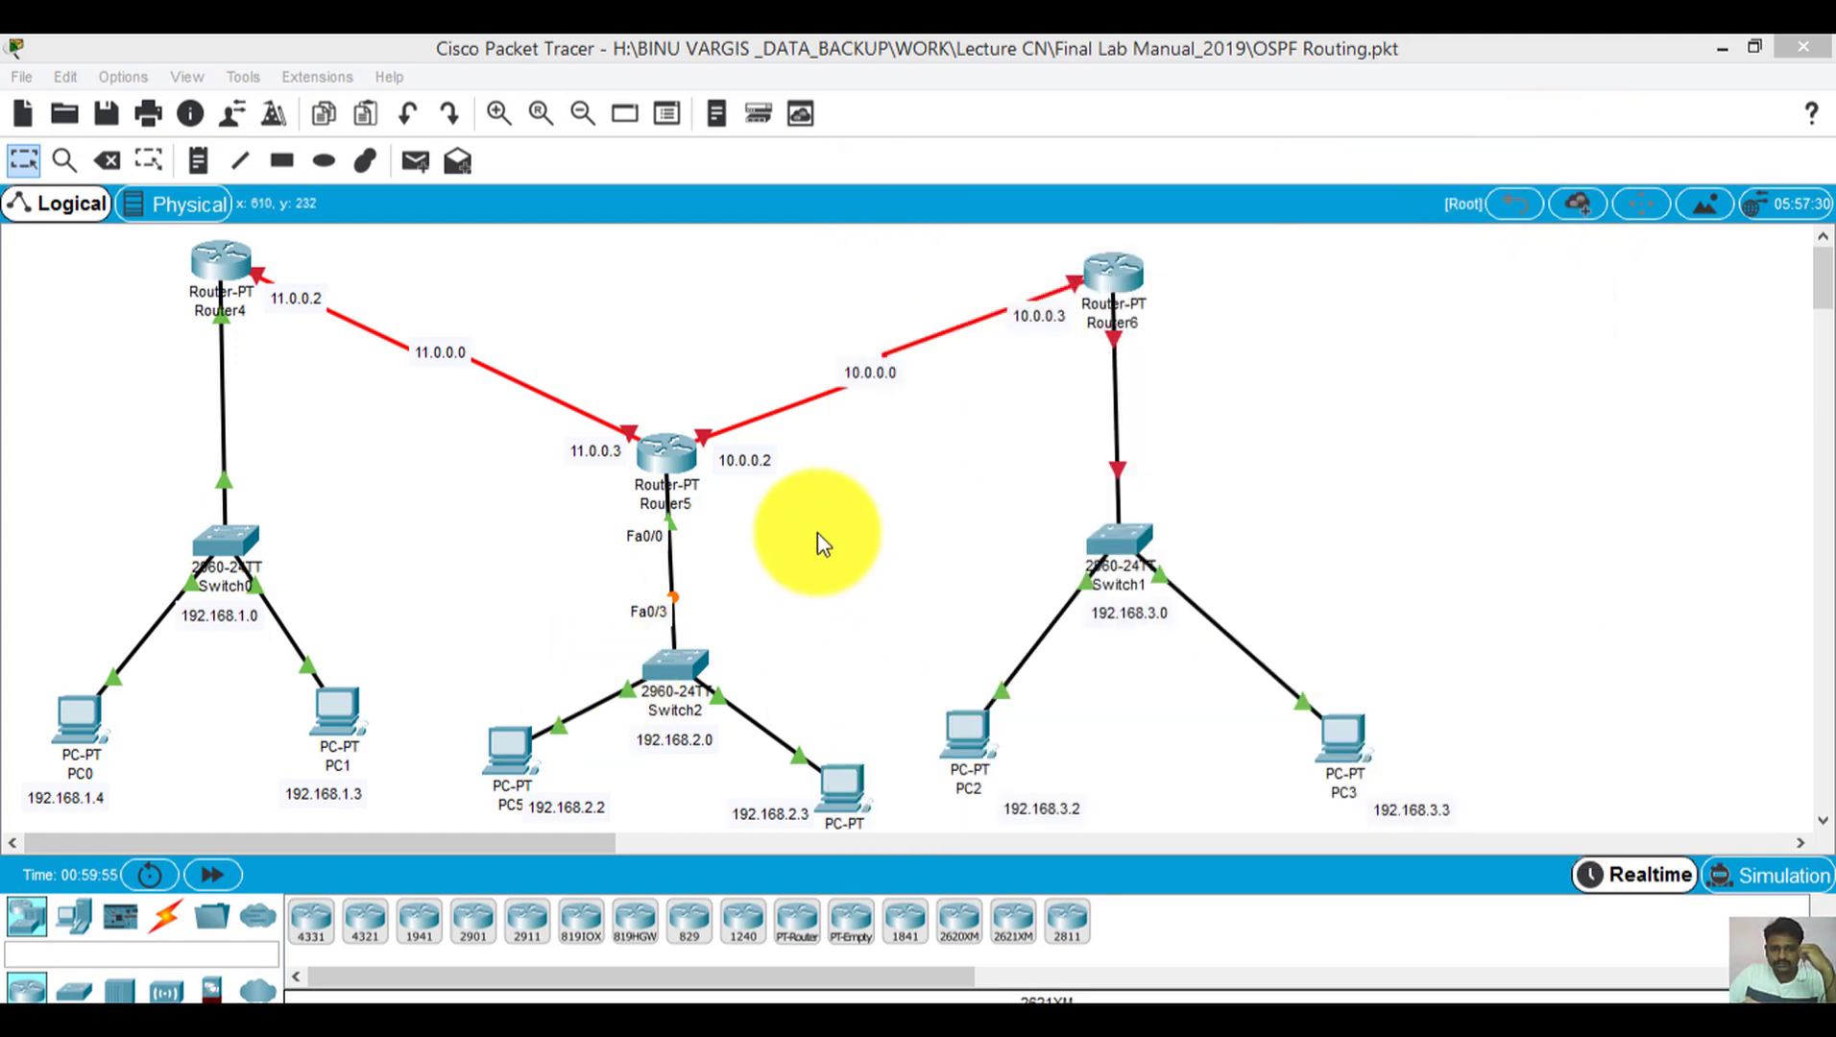
# Configure Router6's FastEthernet0/0 with IP address 192.168.3.1 and subnet mask 255.255.255.0, and turn the port on
pyautogui.click(1122, 281)
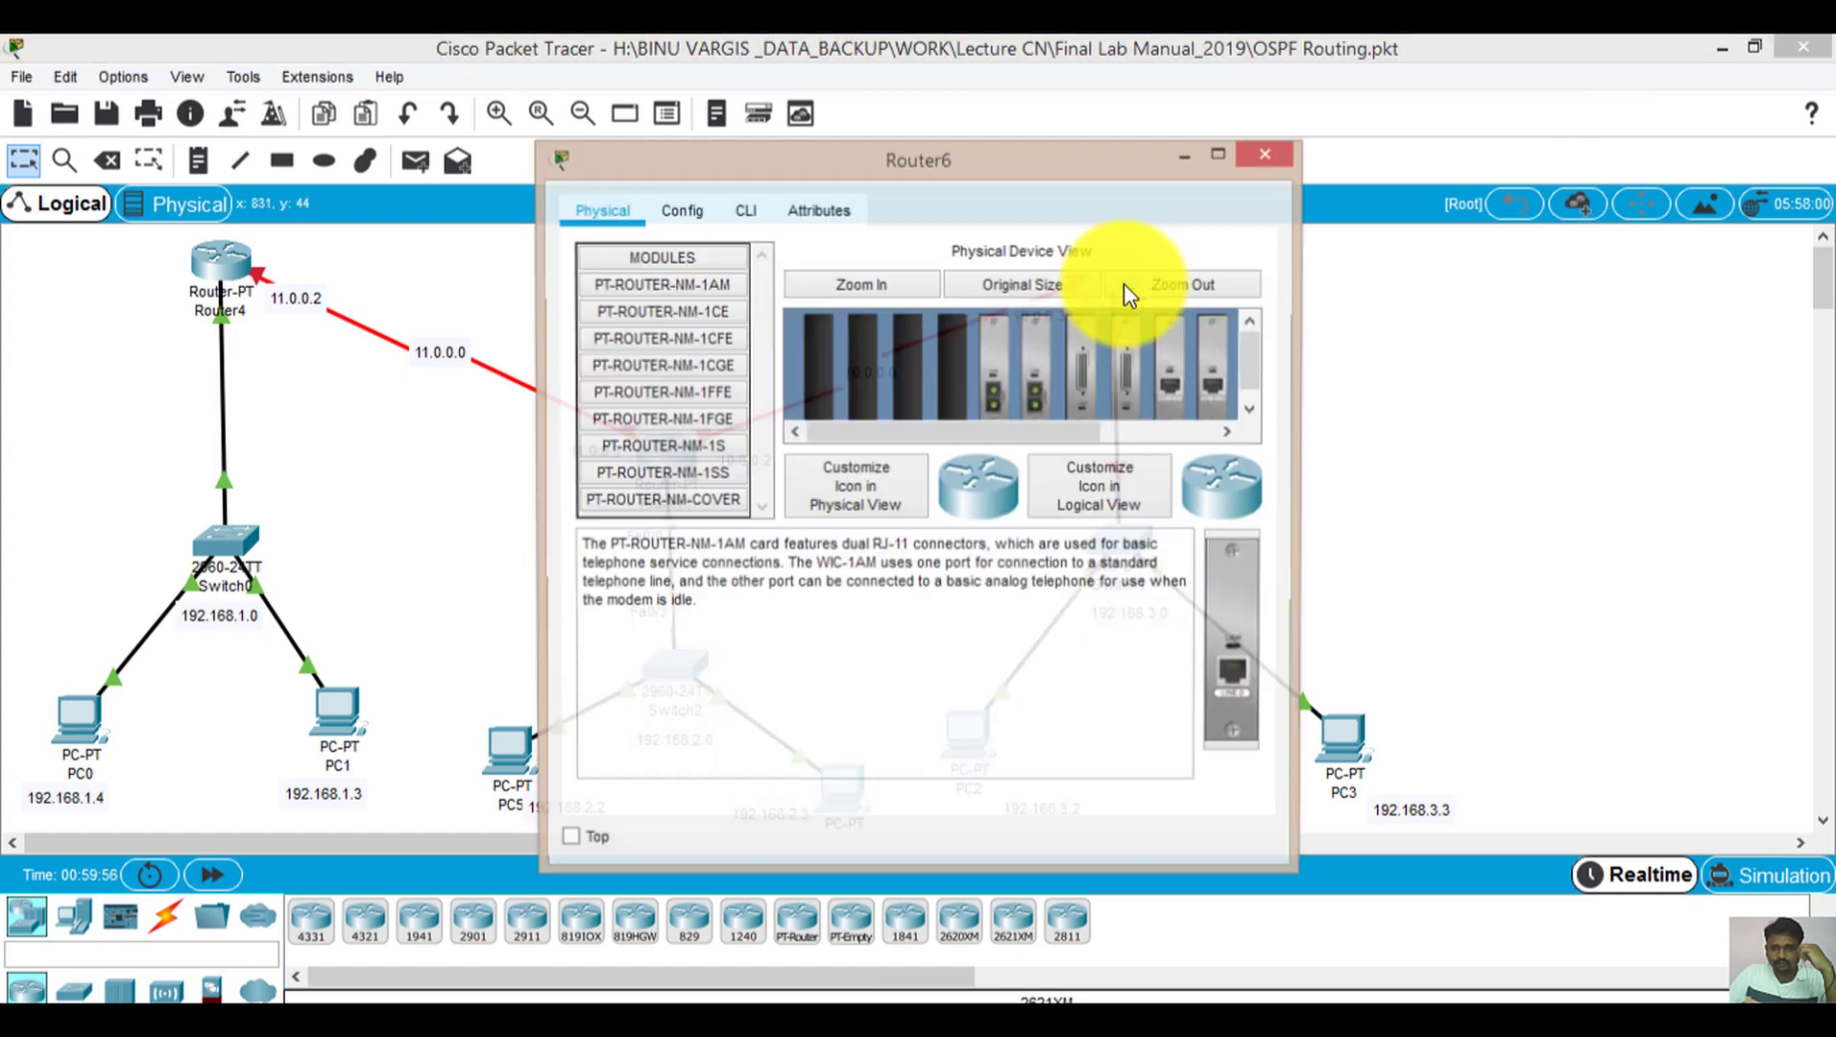
pyautogui.click(687, 214)
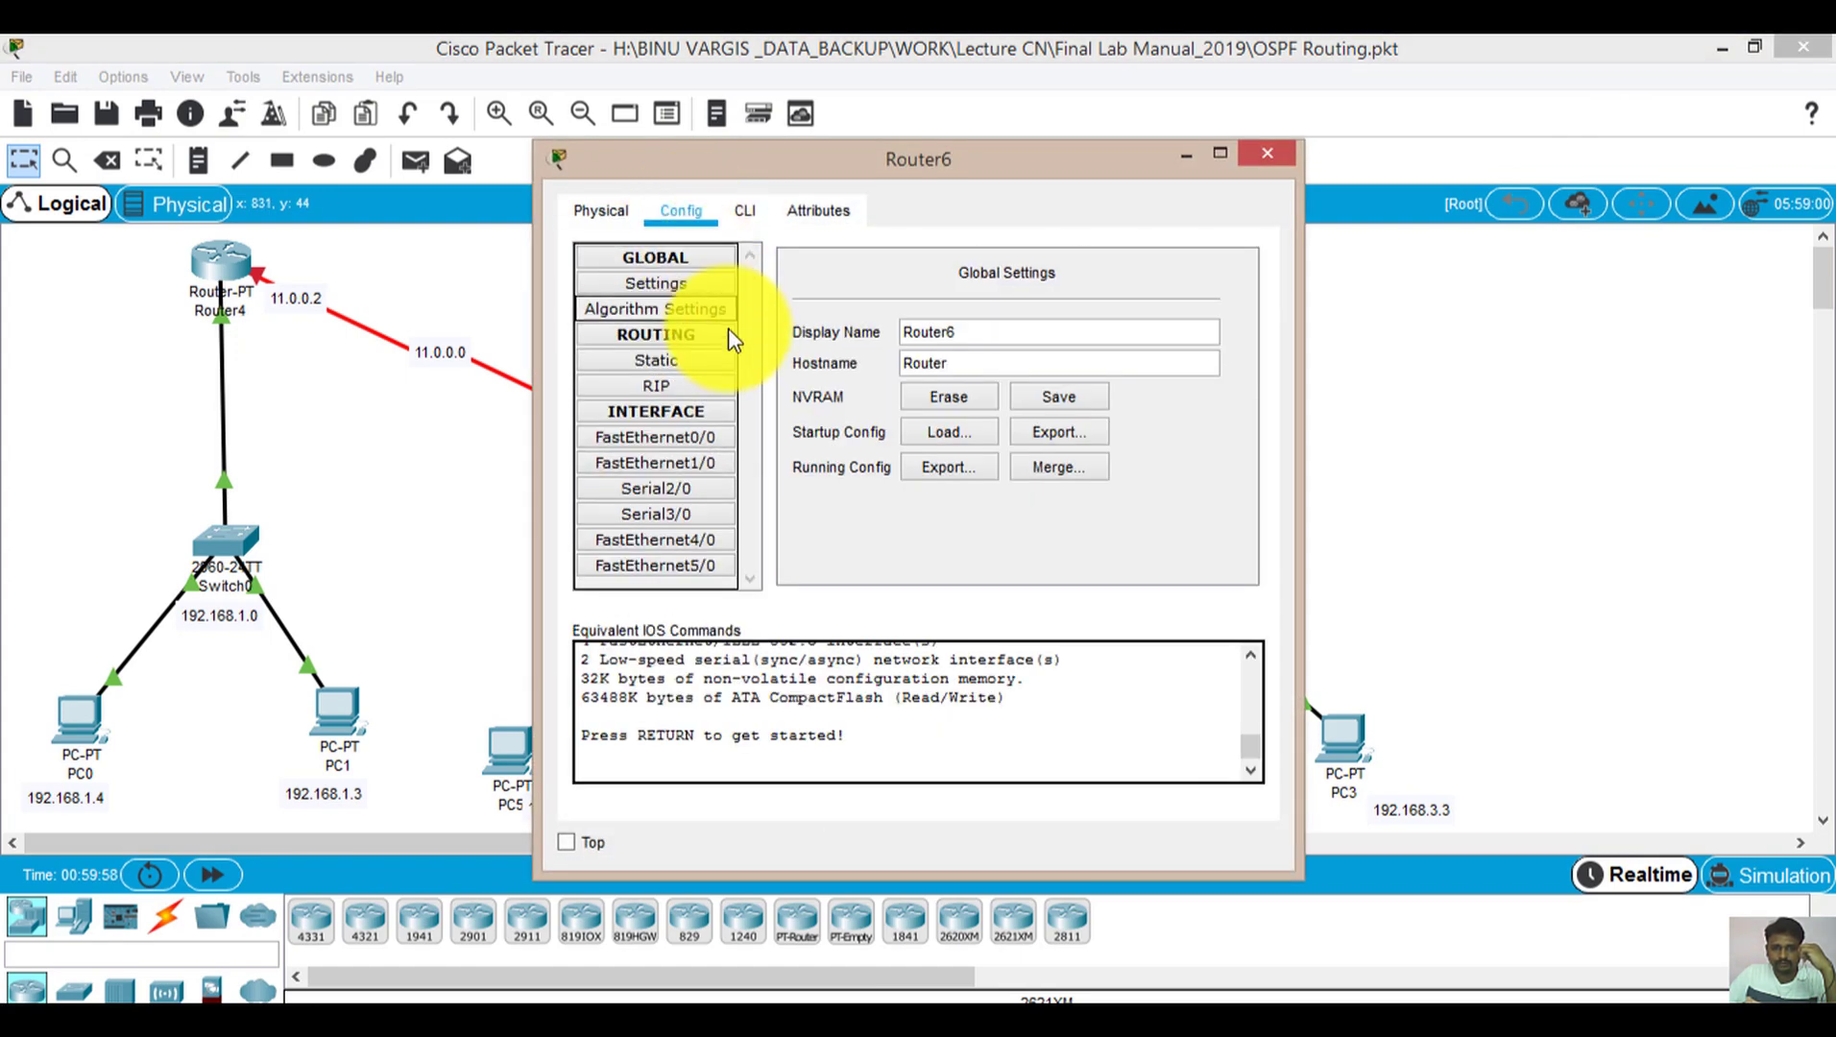
pyautogui.click(709, 437)
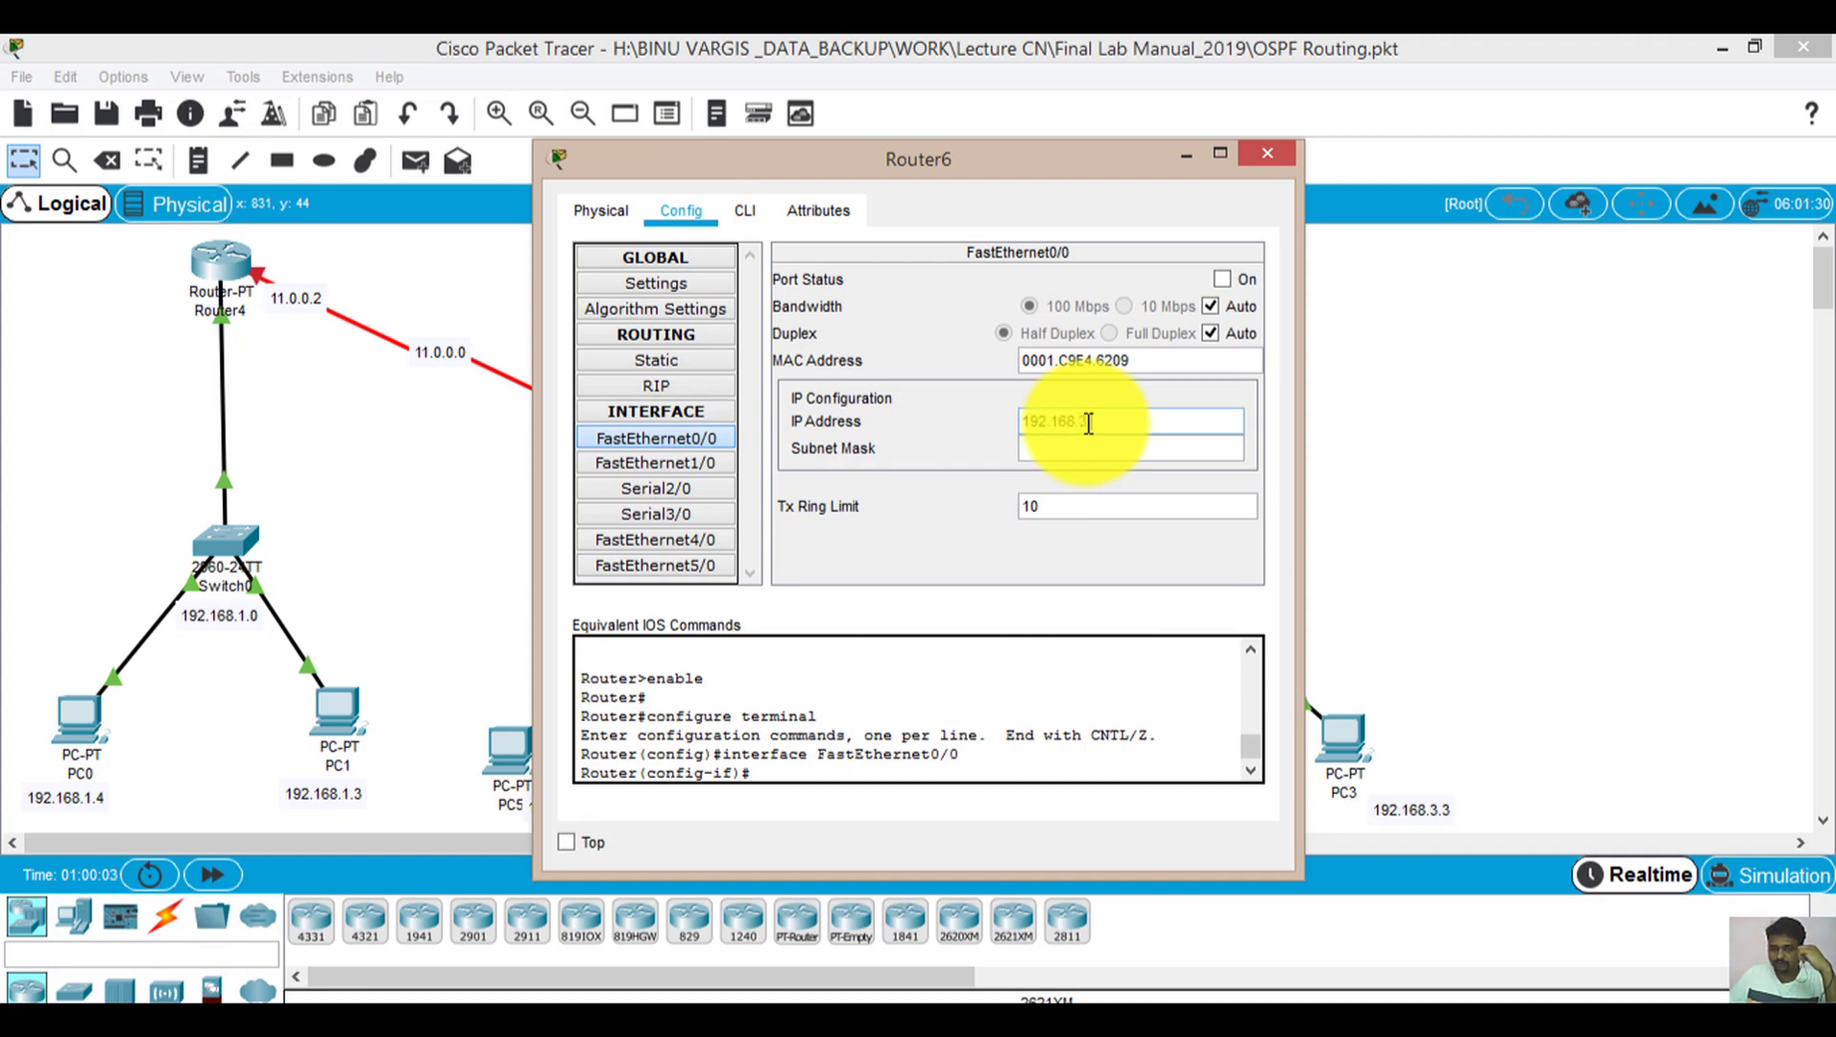
pyautogui.press('Tab')
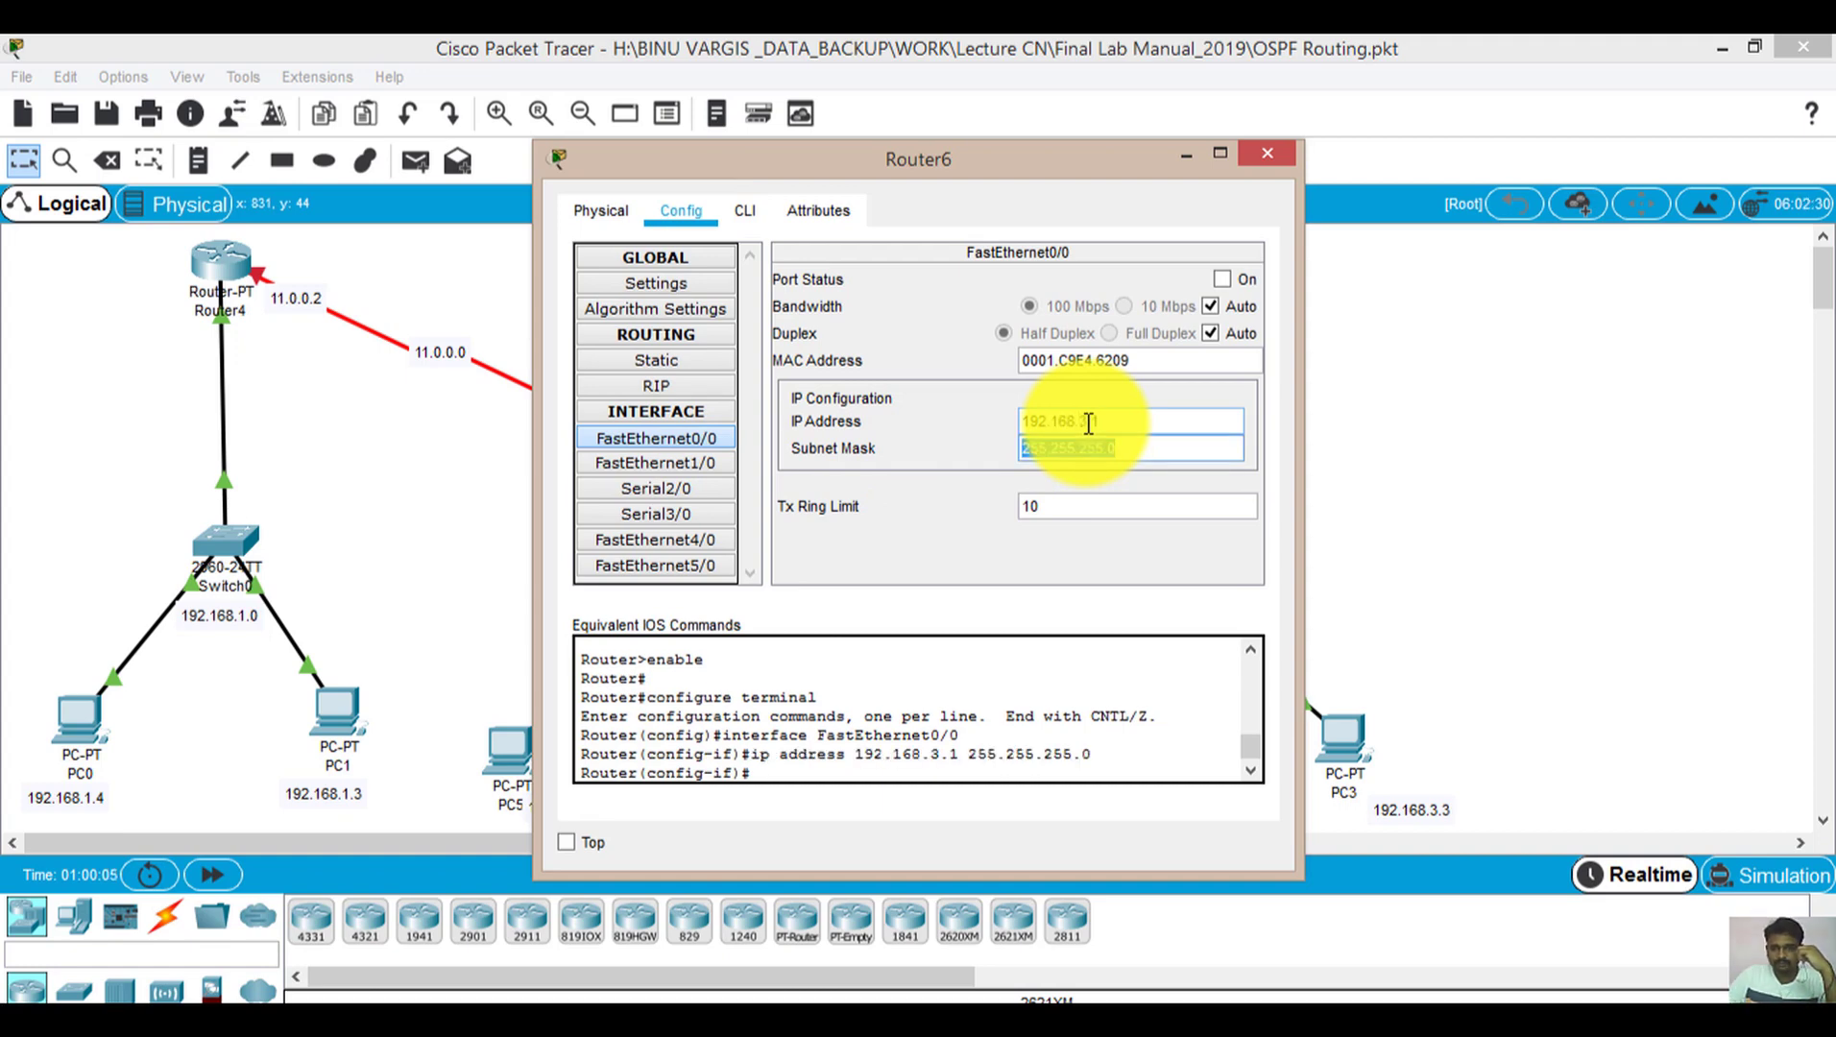
pyautogui.moveTo(1050, 151); pyautogui.dragTo(758, 183)
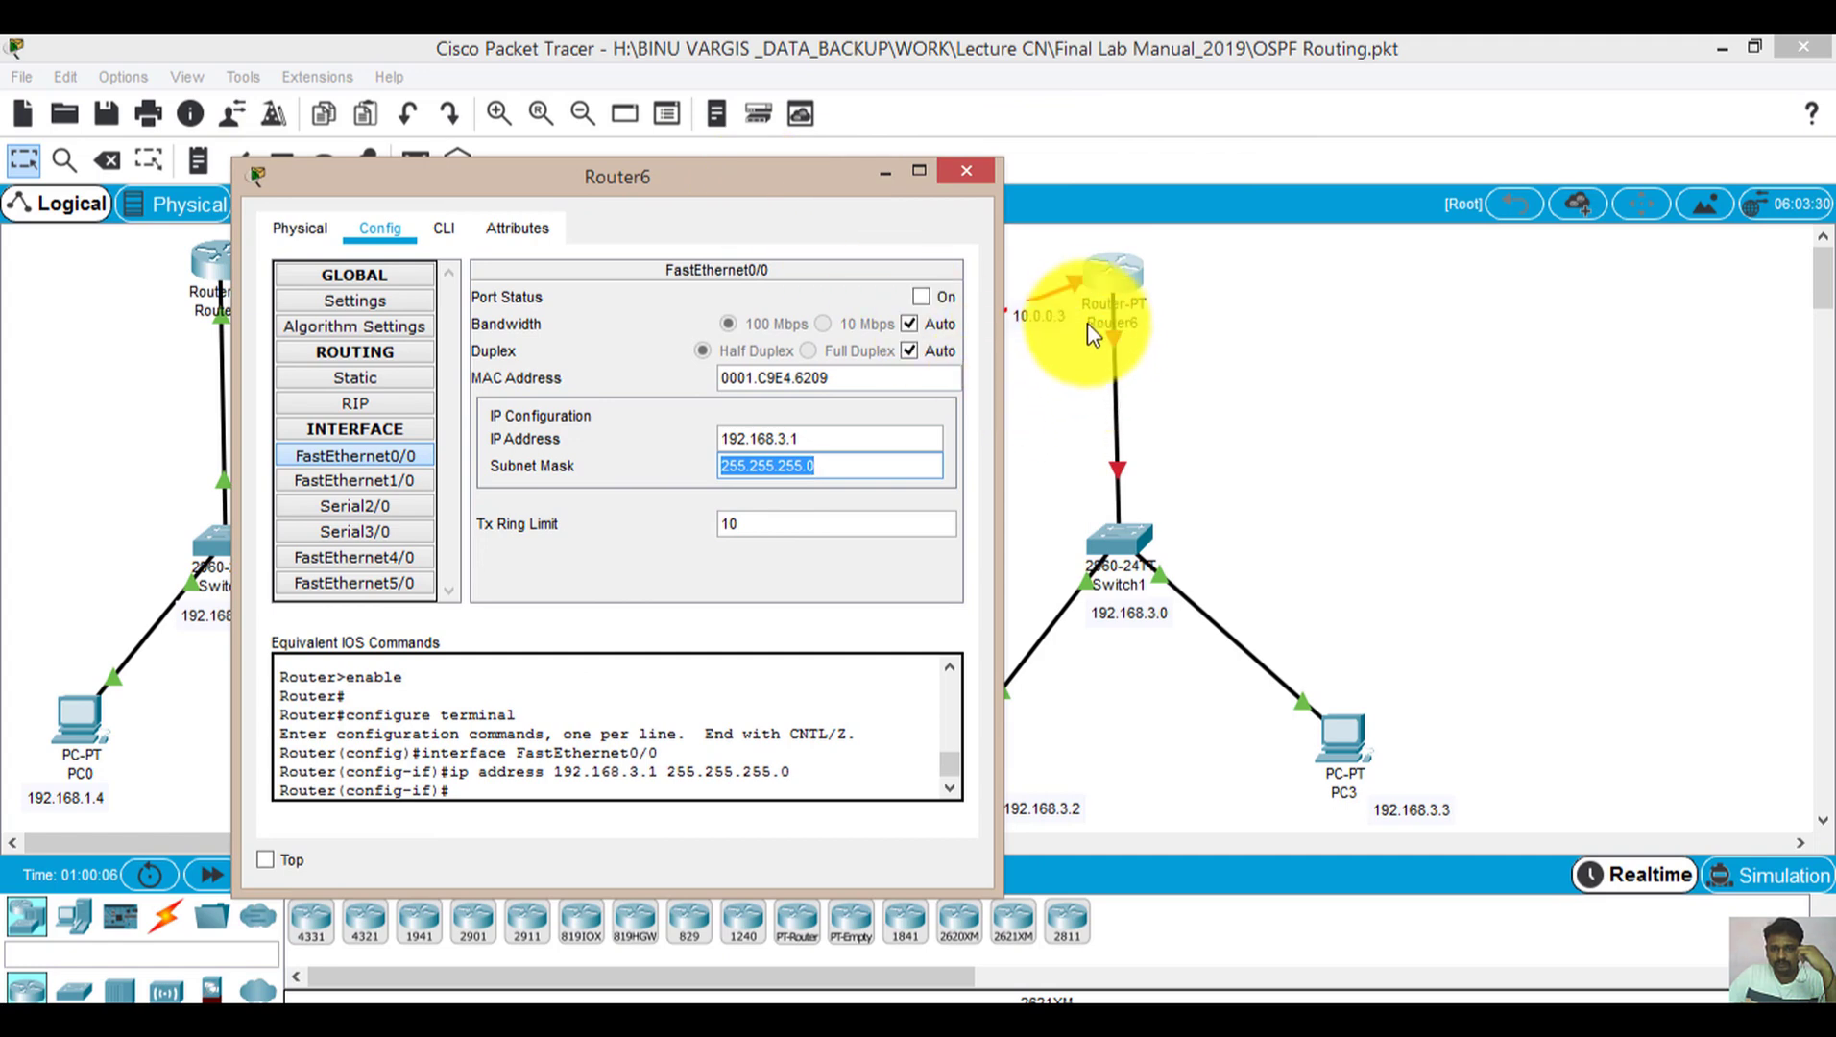
pyautogui.click(921, 296)
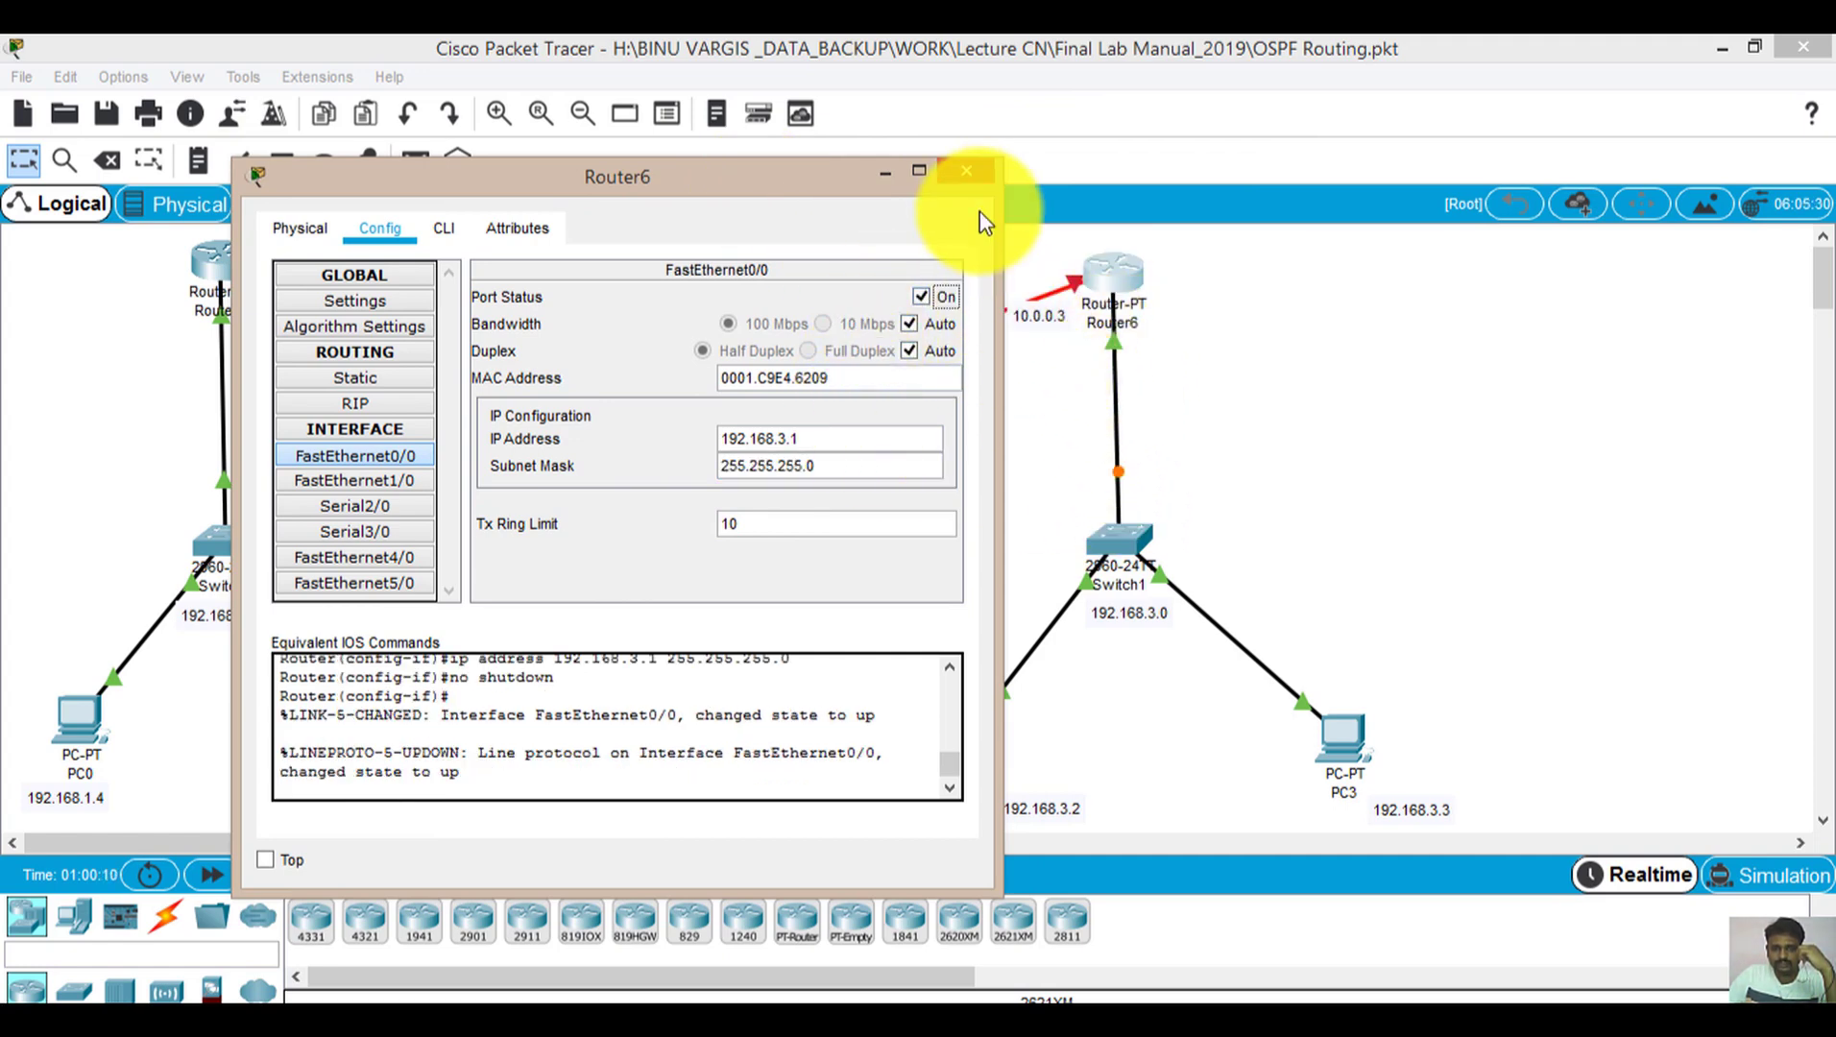
pyautogui.click(969, 170)
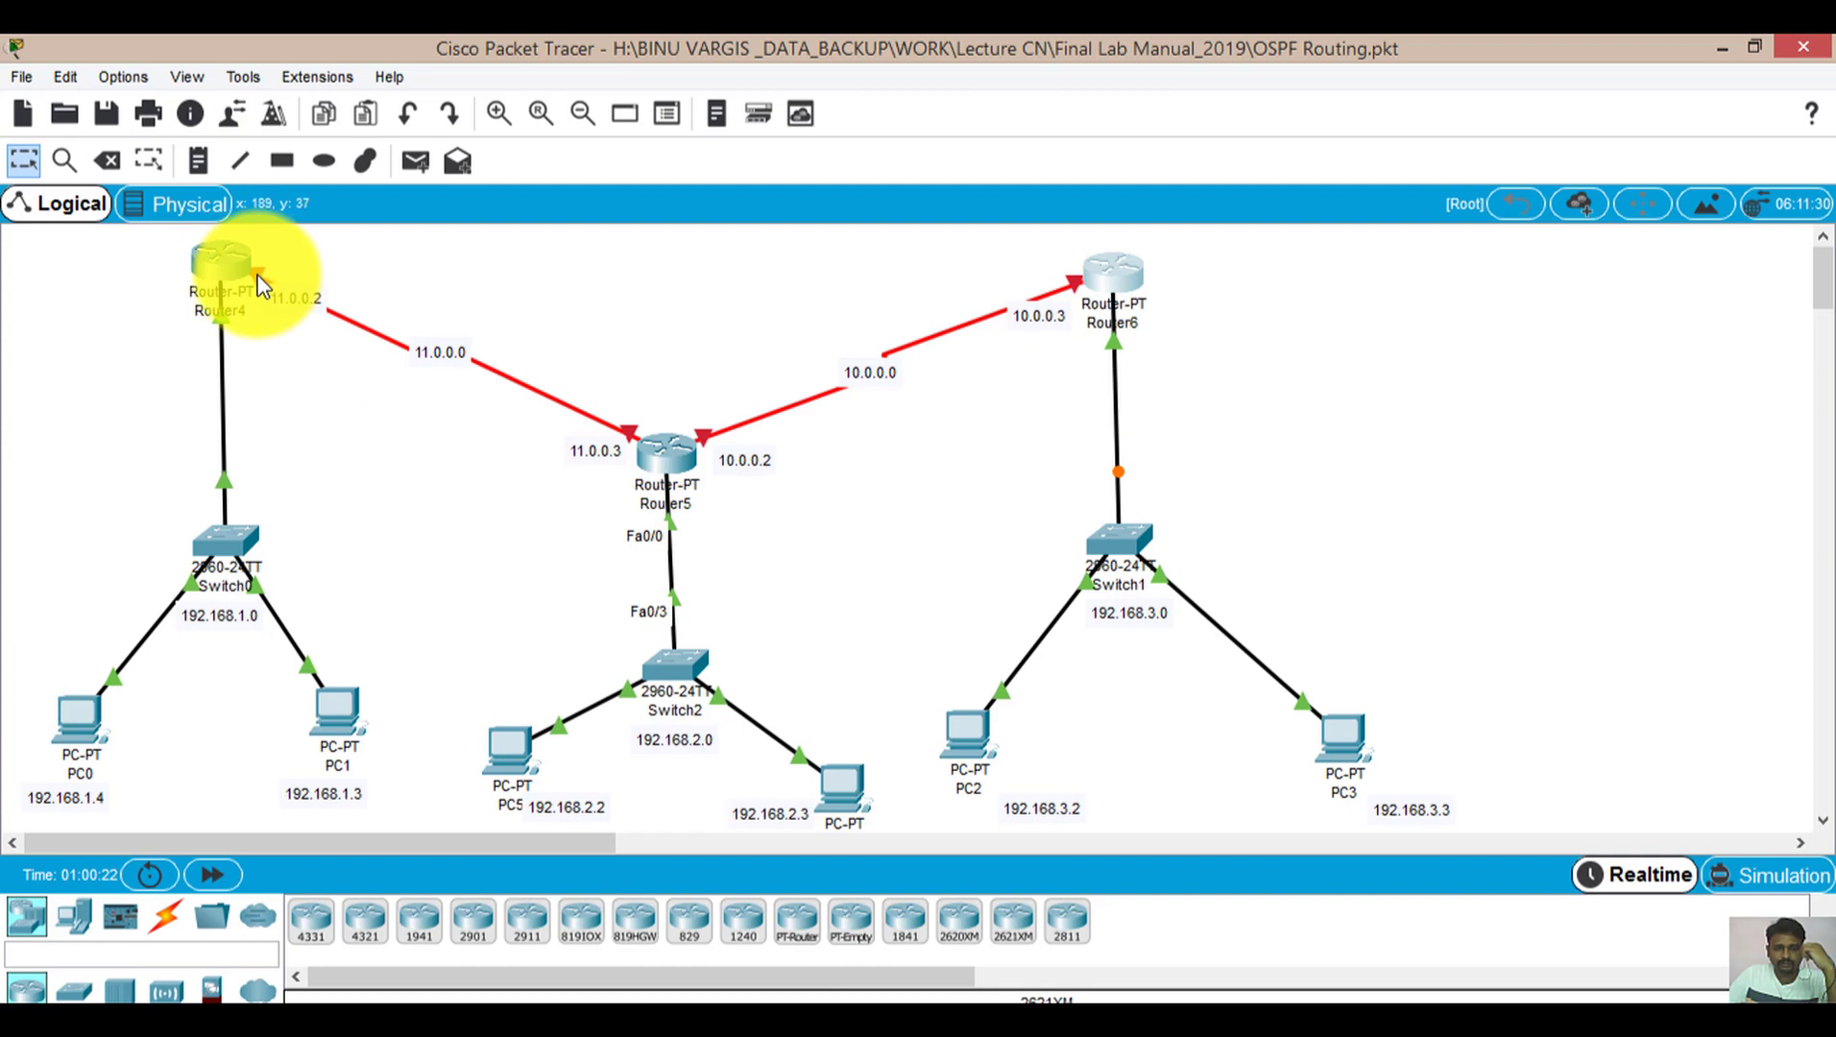
# Configure Router4's Serial2/0 with IP address 11.0.0.2 and subnet mask 255.0.0.0, and turn the port on
pyautogui.moveTo(259, 285)
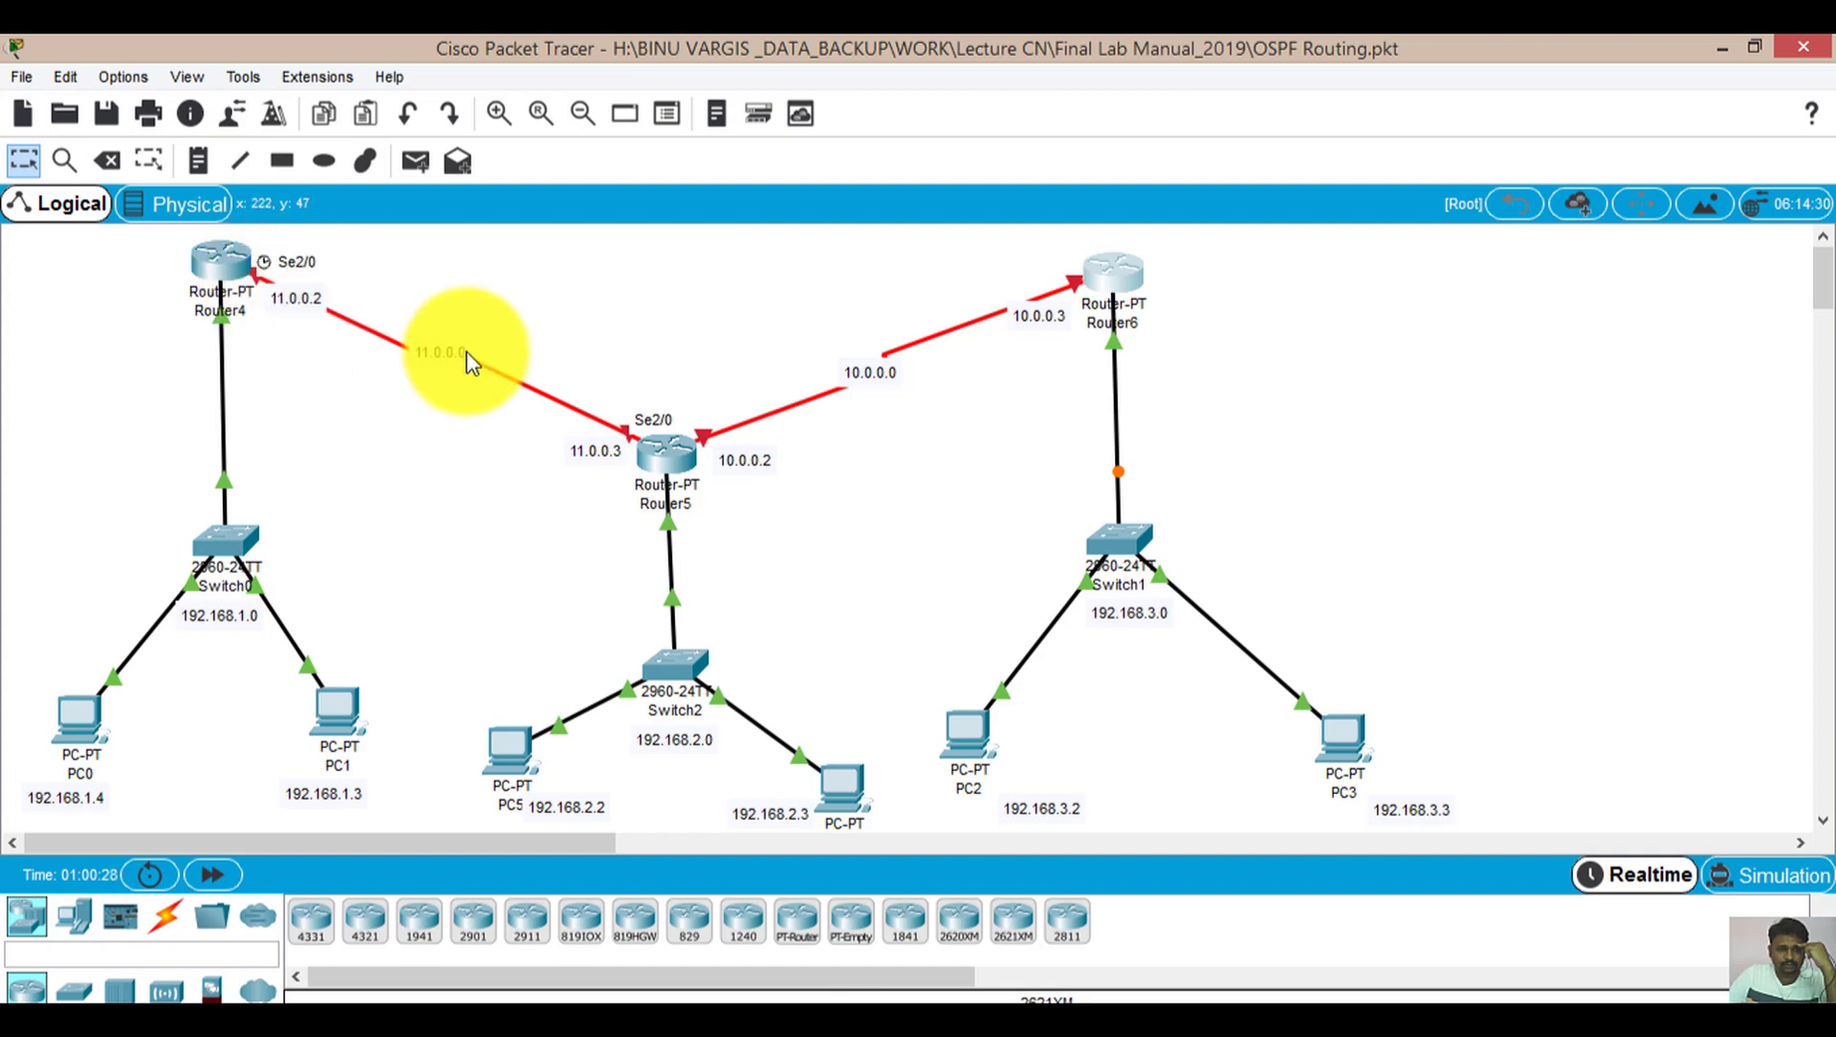
pyautogui.moveTo(652, 435)
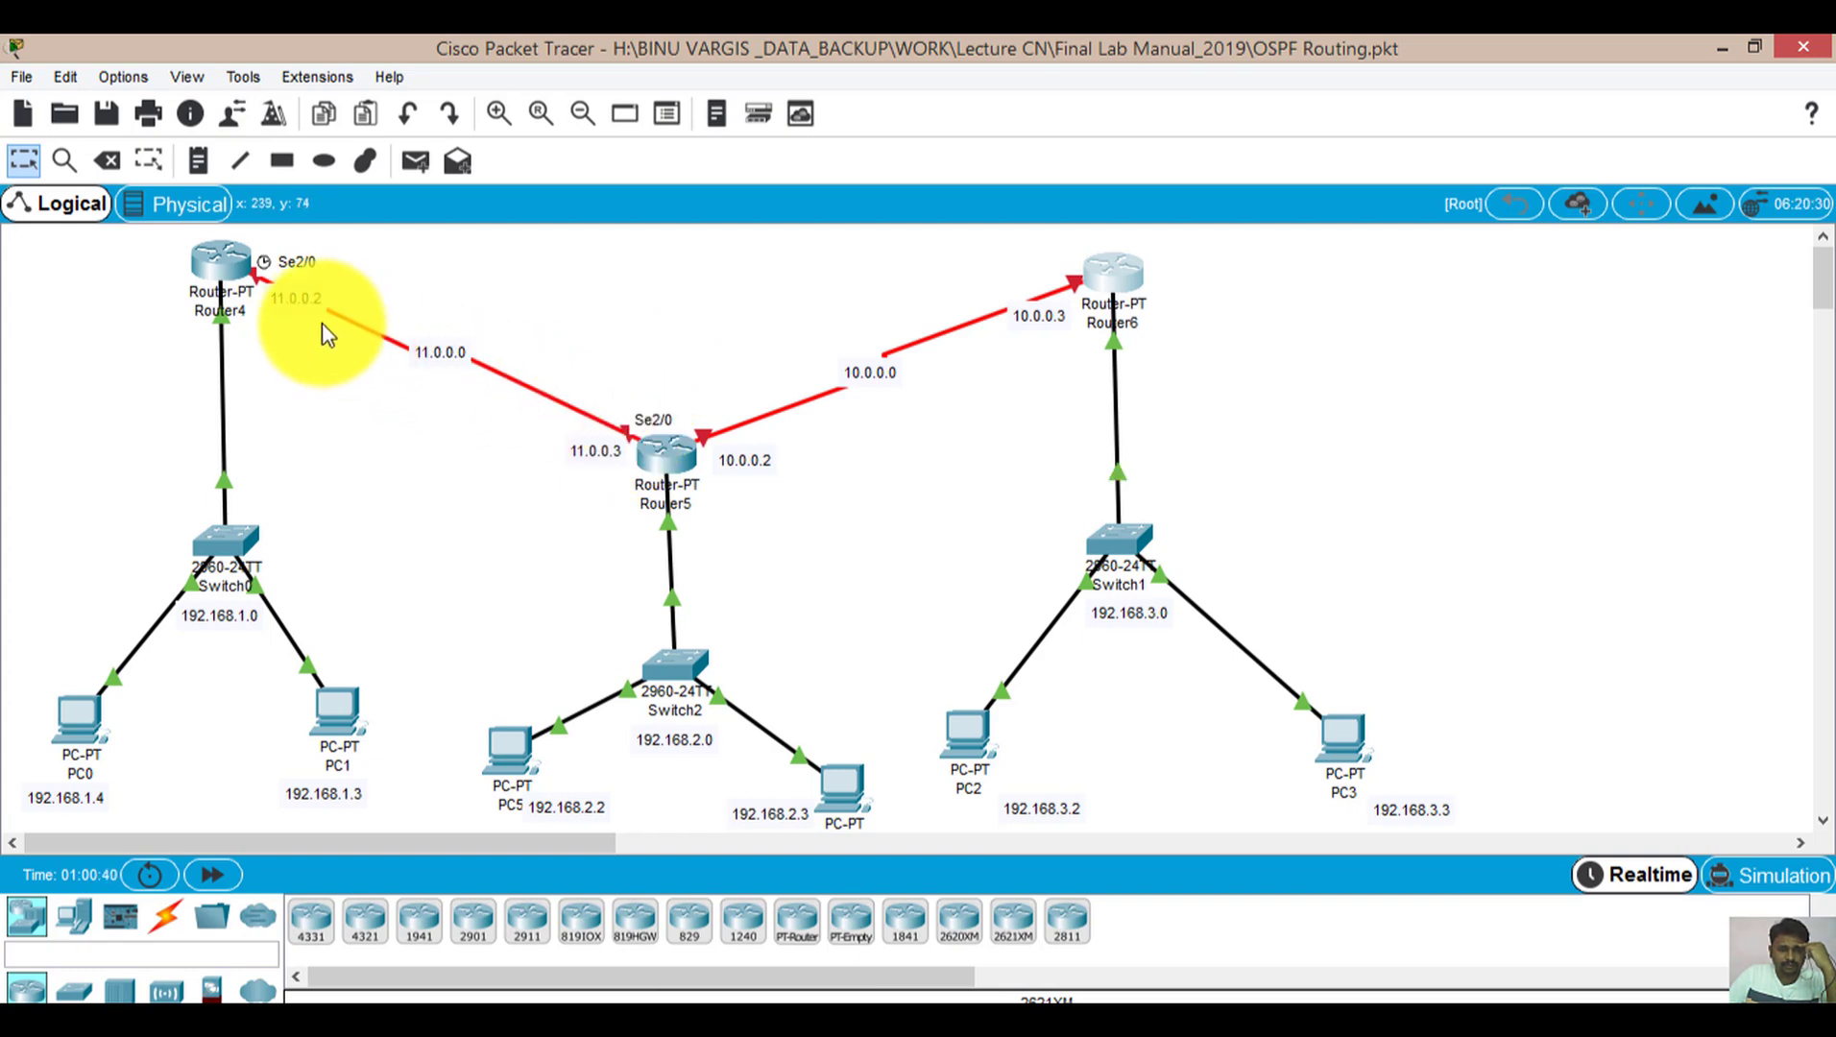
pyautogui.click(229, 267)
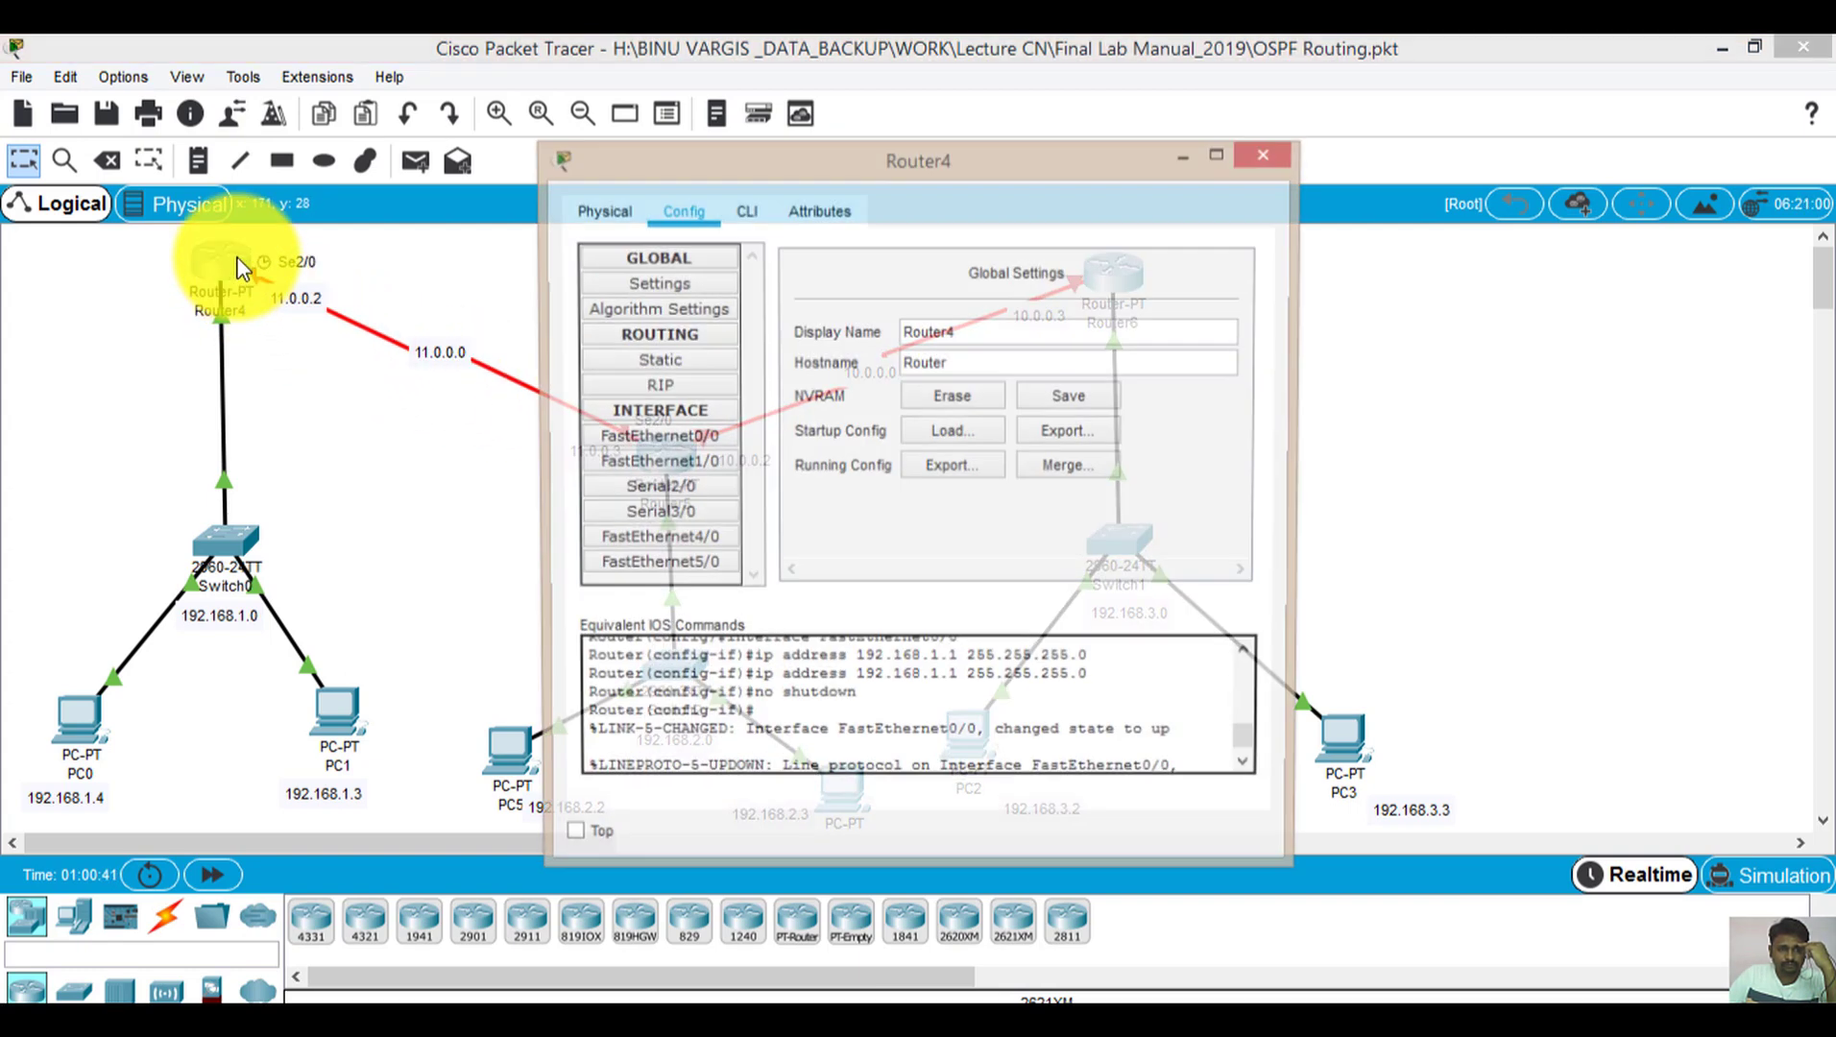
pyautogui.click(674, 487)
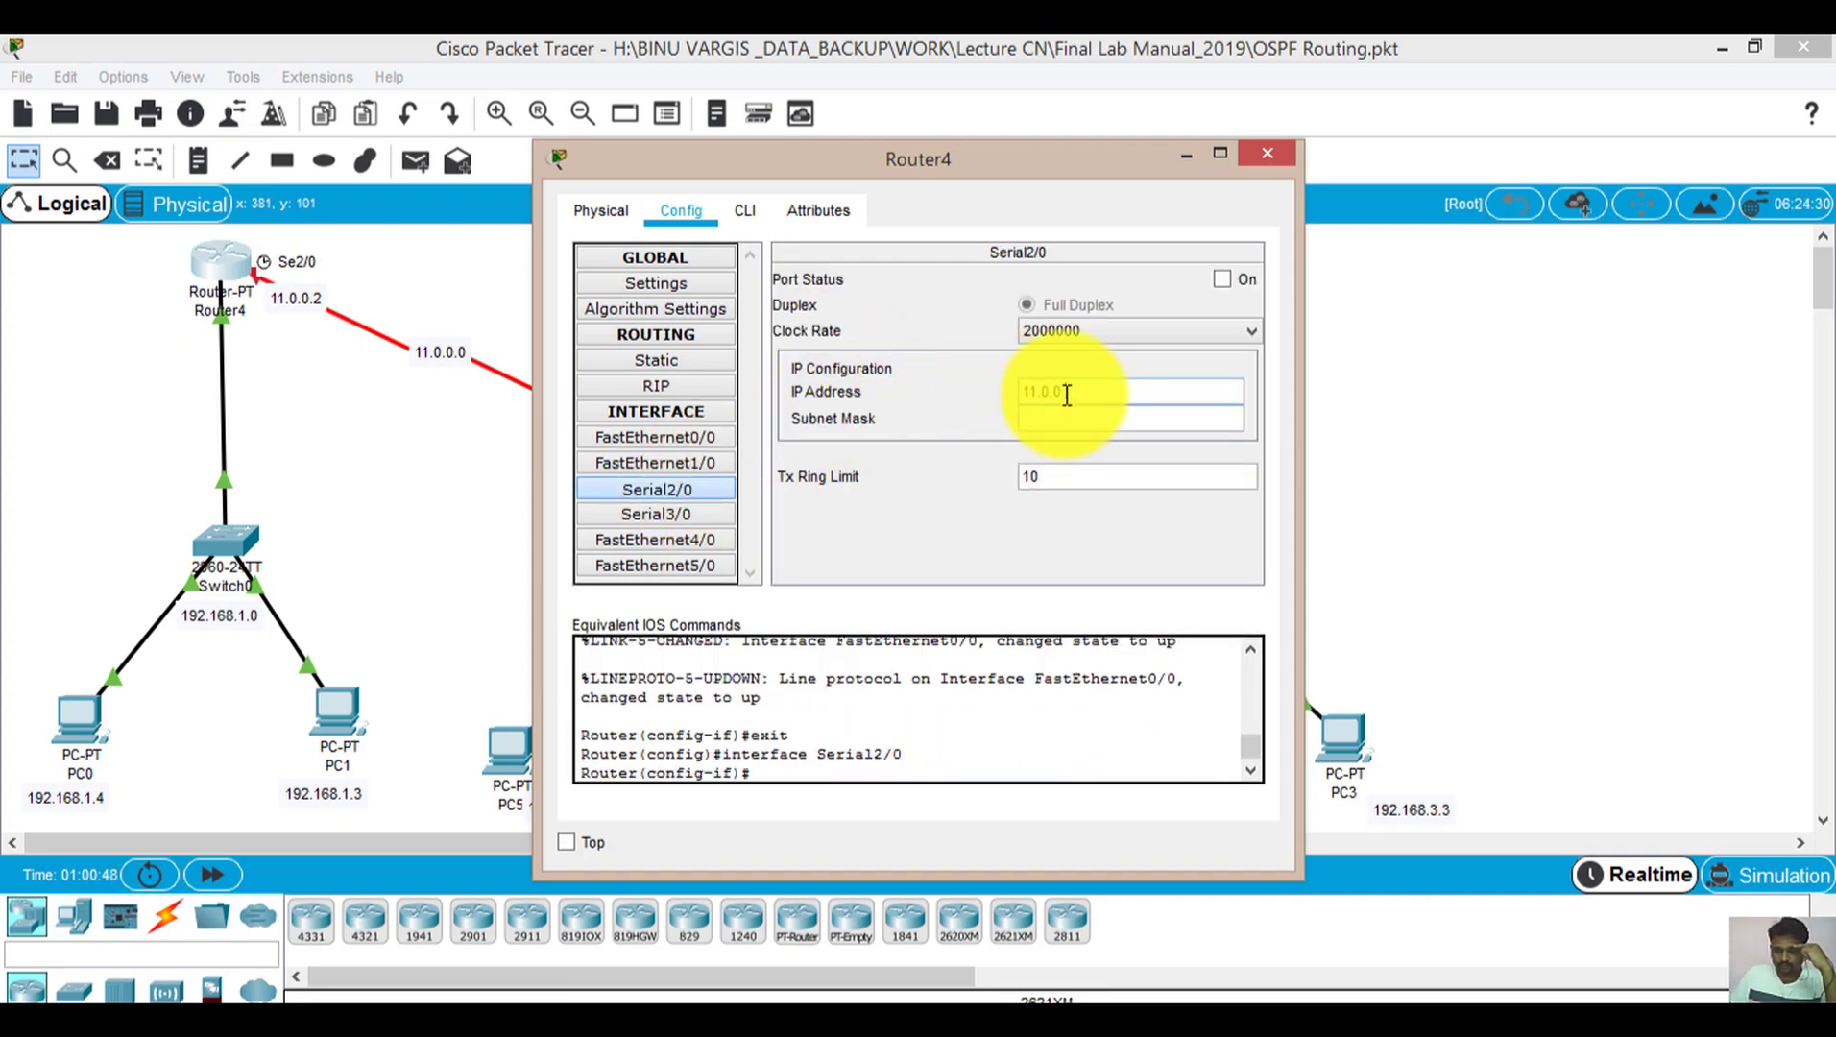
pyautogui.press('Tab')
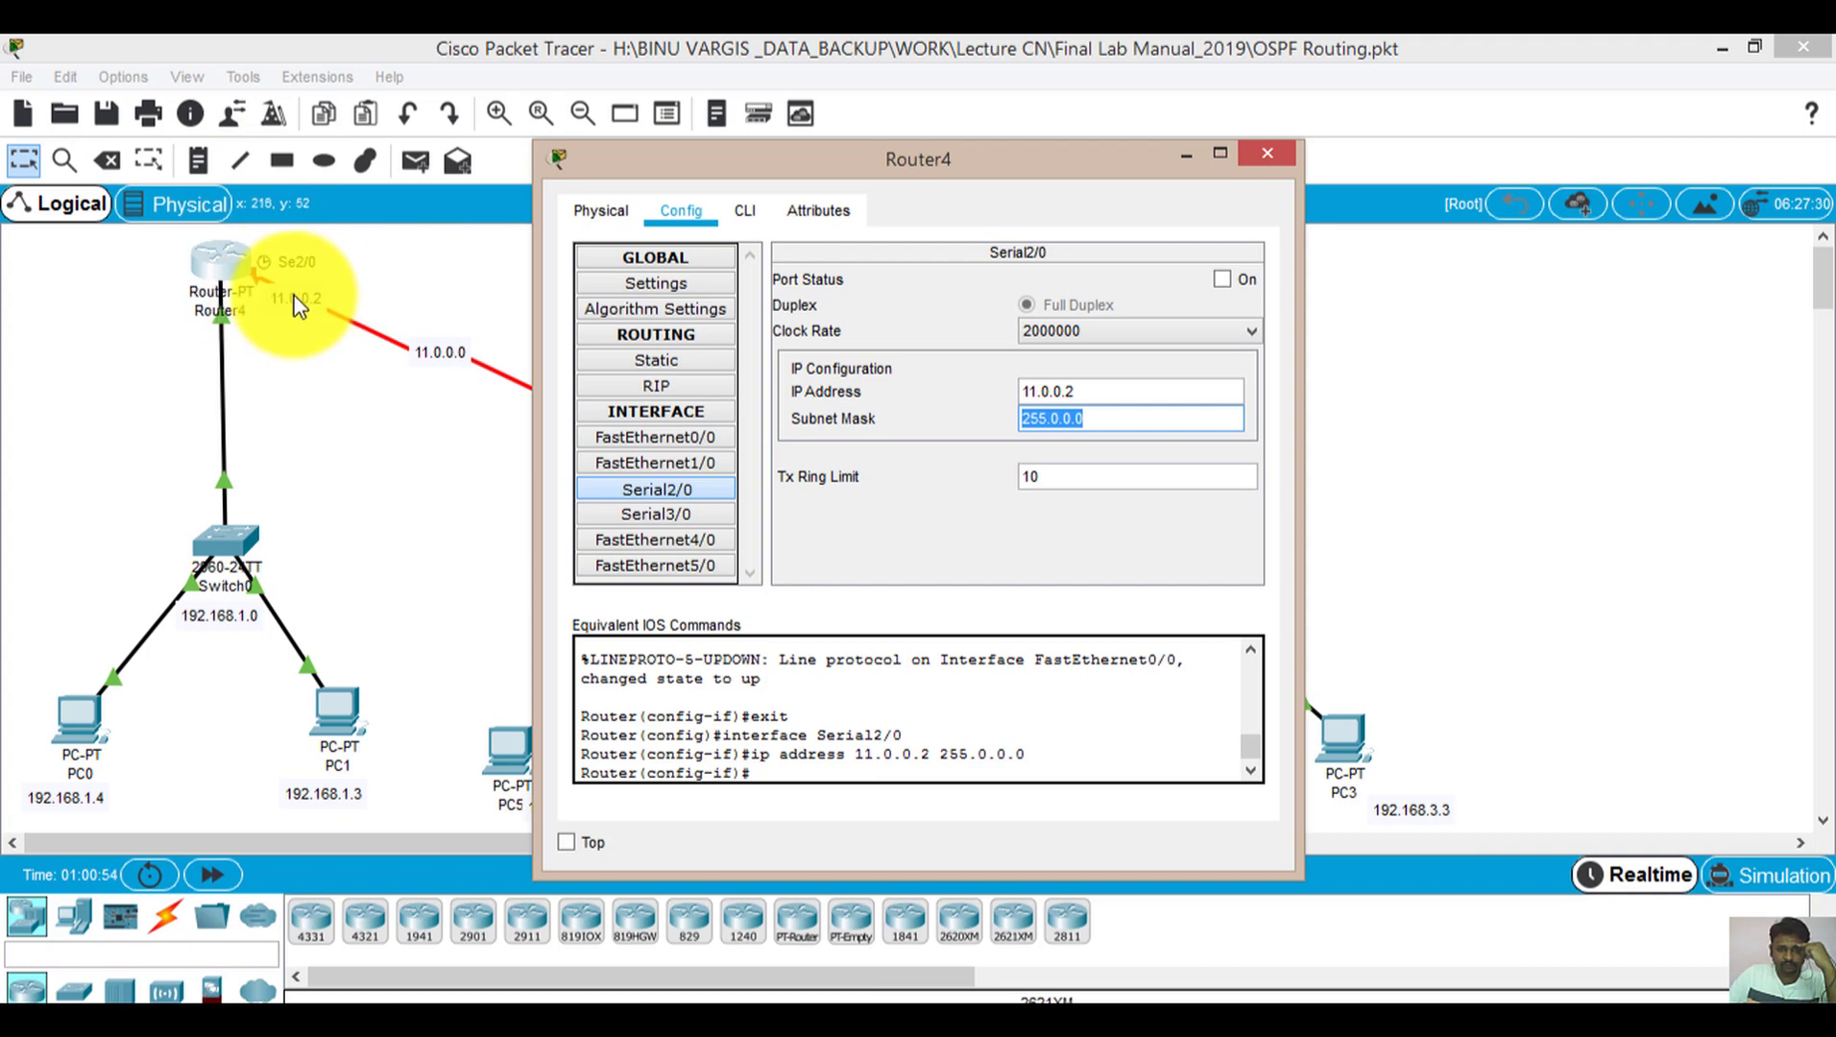
pyautogui.click(1222, 279)
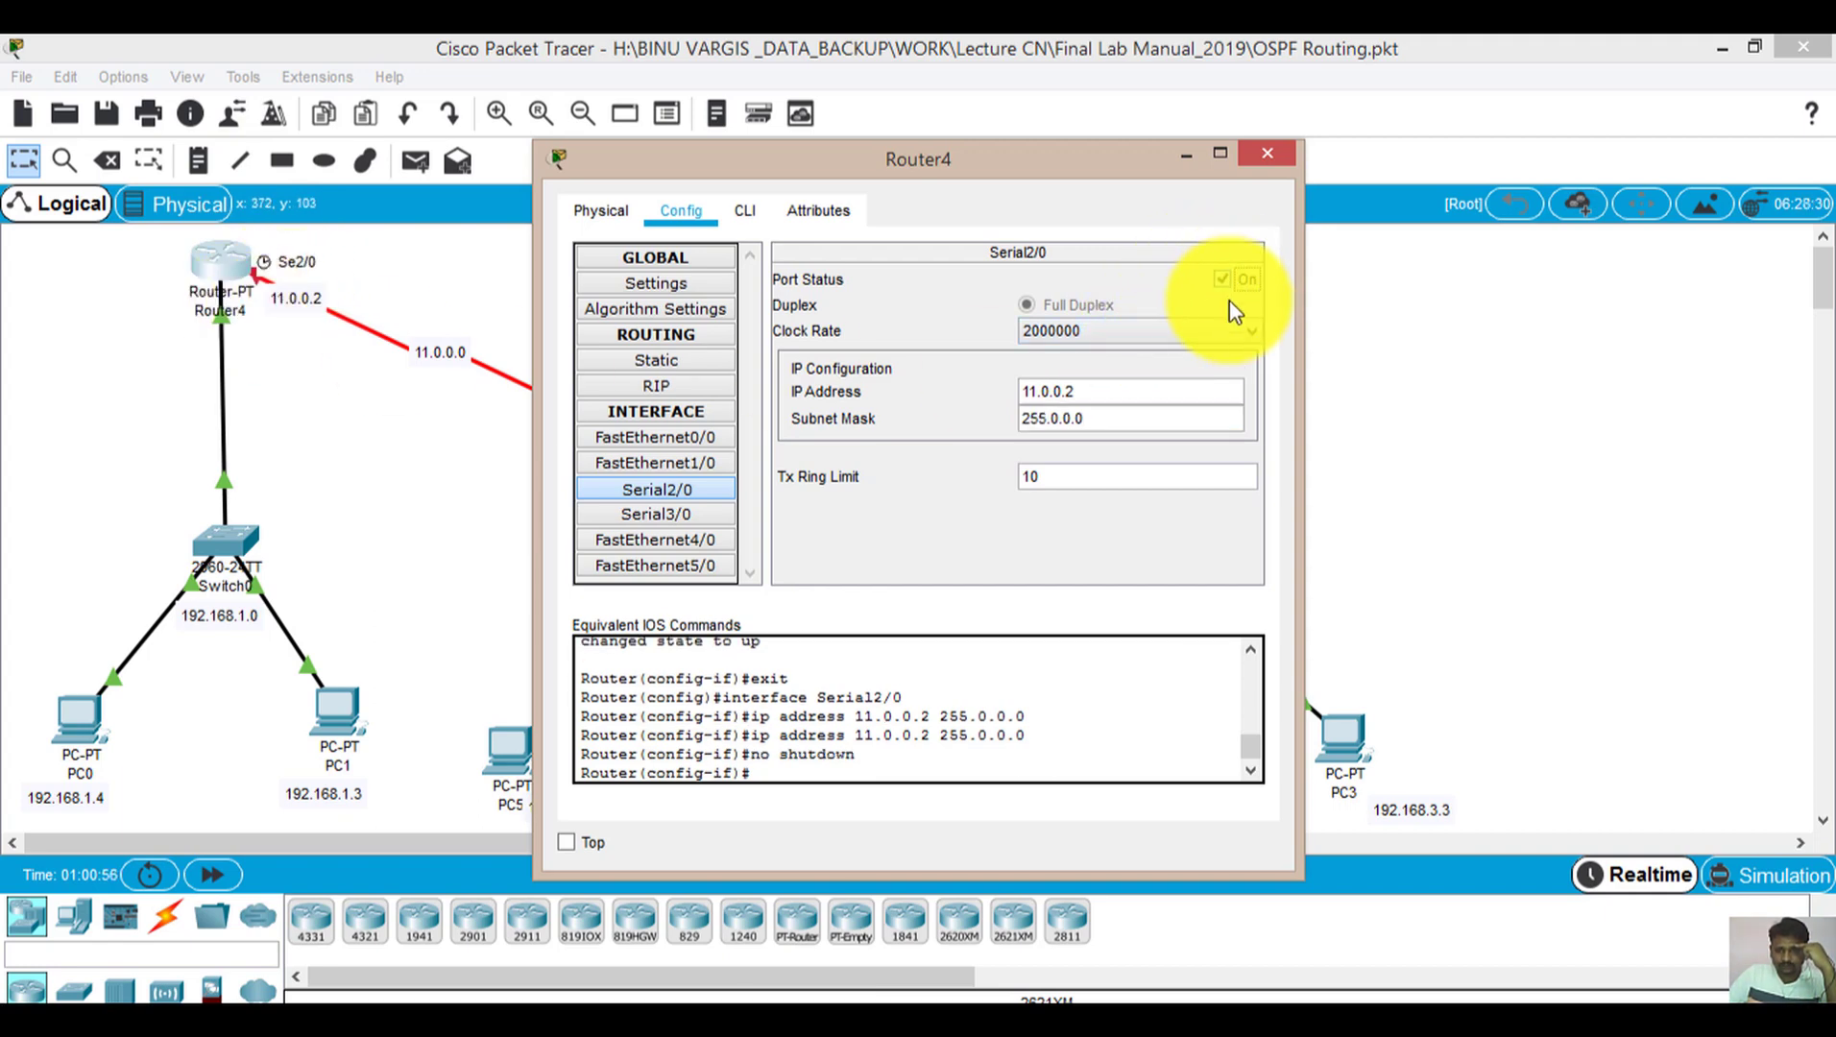
# Set the clock rate of Router4's Serial2/0 to 64000 and close the router's configuration
pyautogui.click(1211, 332)
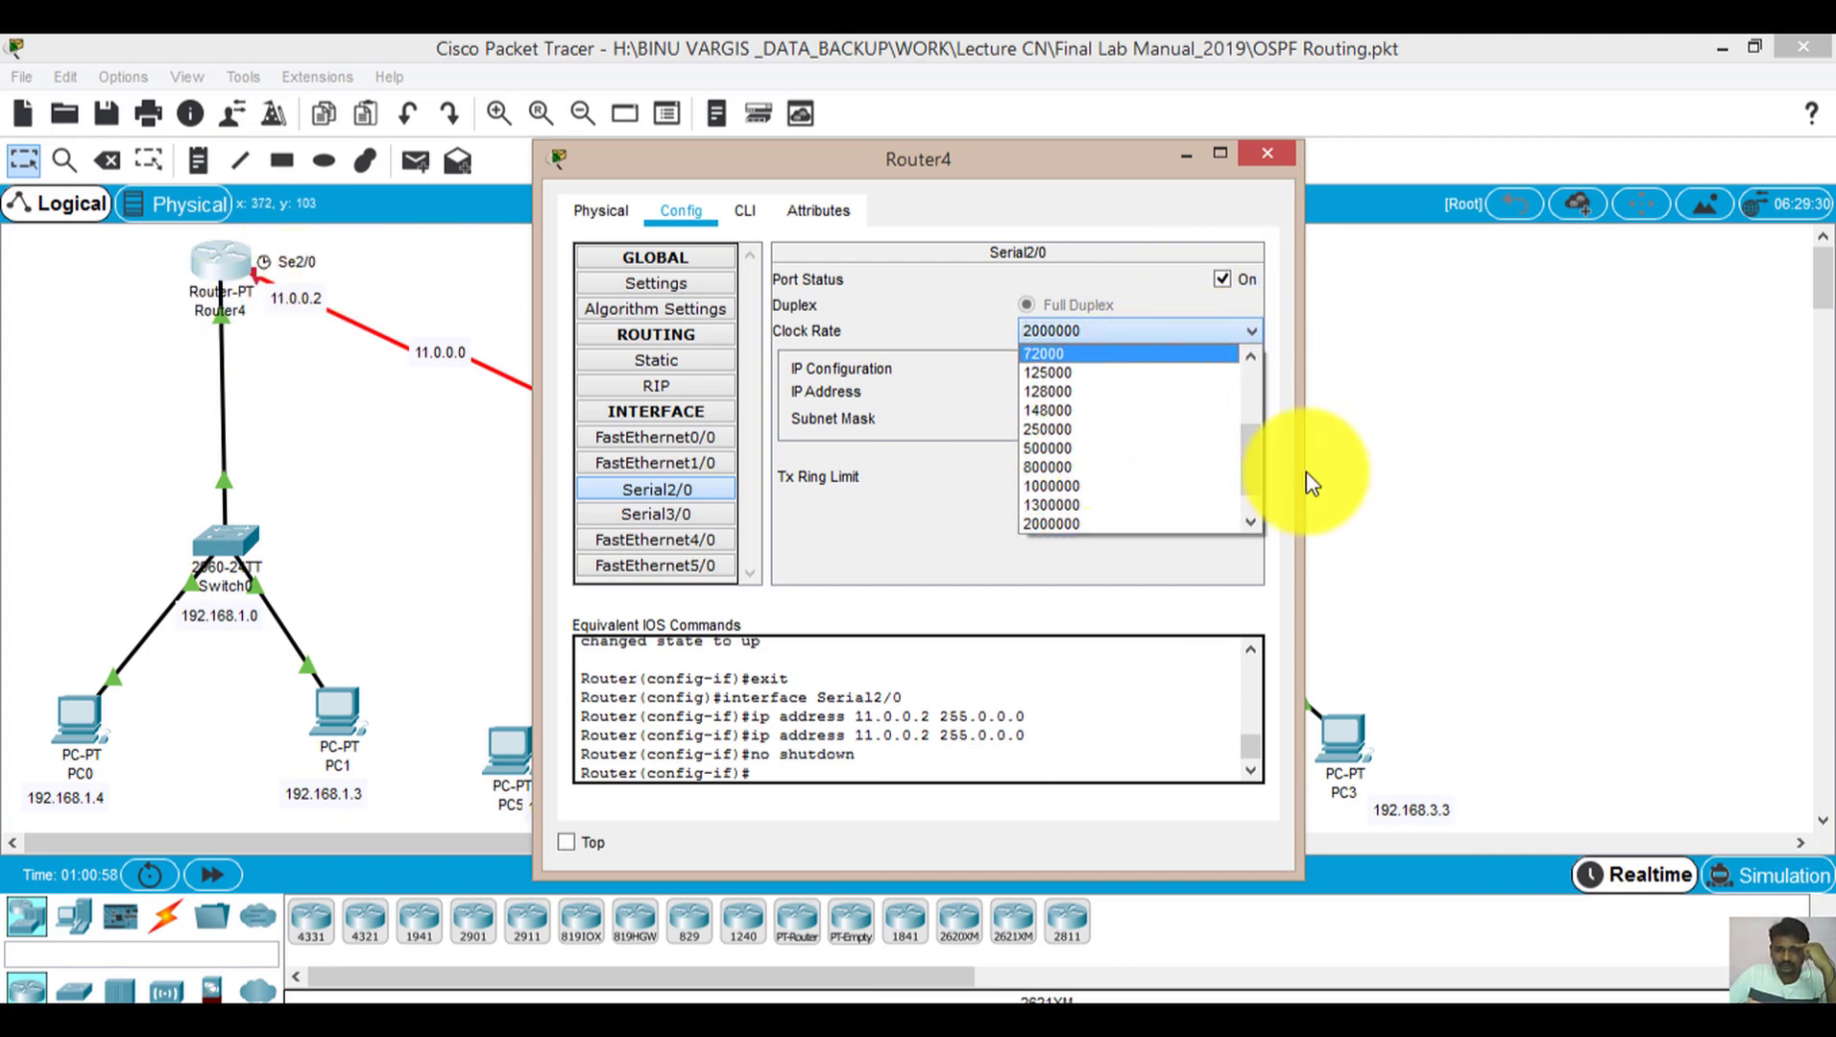
pyautogui.moveTo(1259, 471); pyautogui.dragTo(1179, 415)
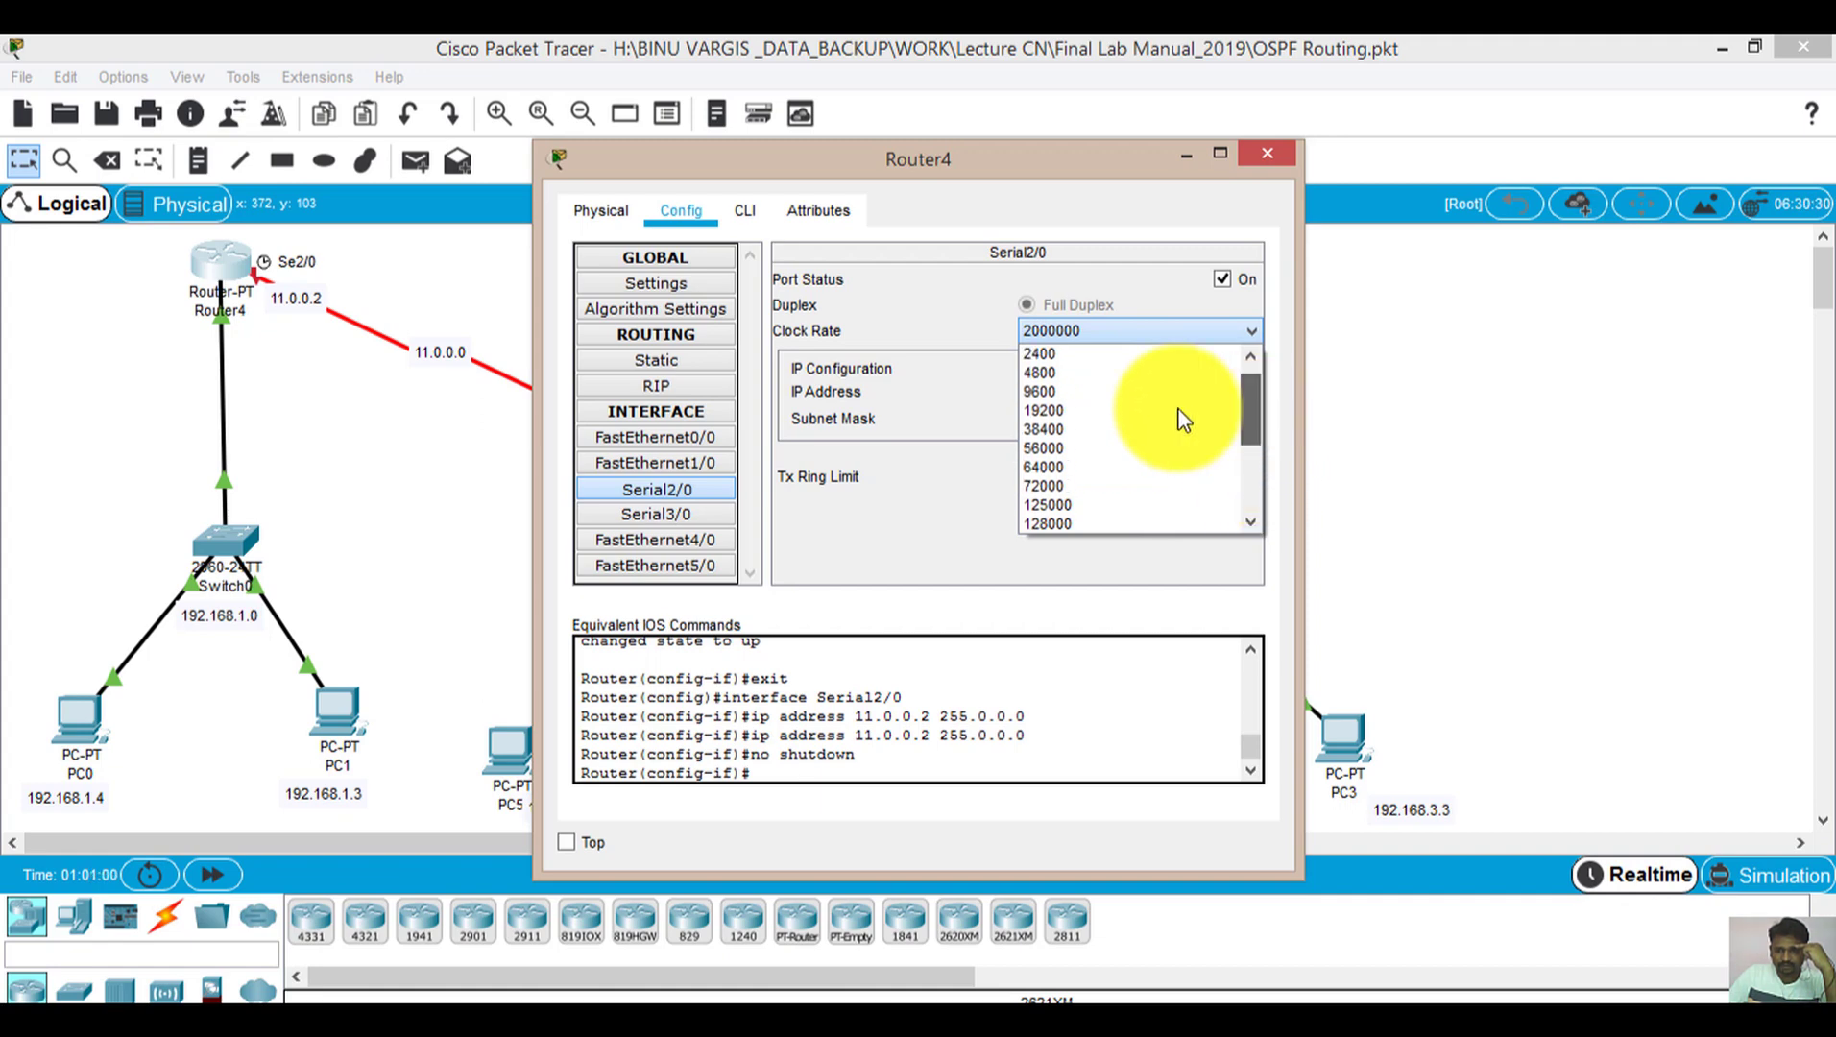
pyautogui.click(1098, 467)
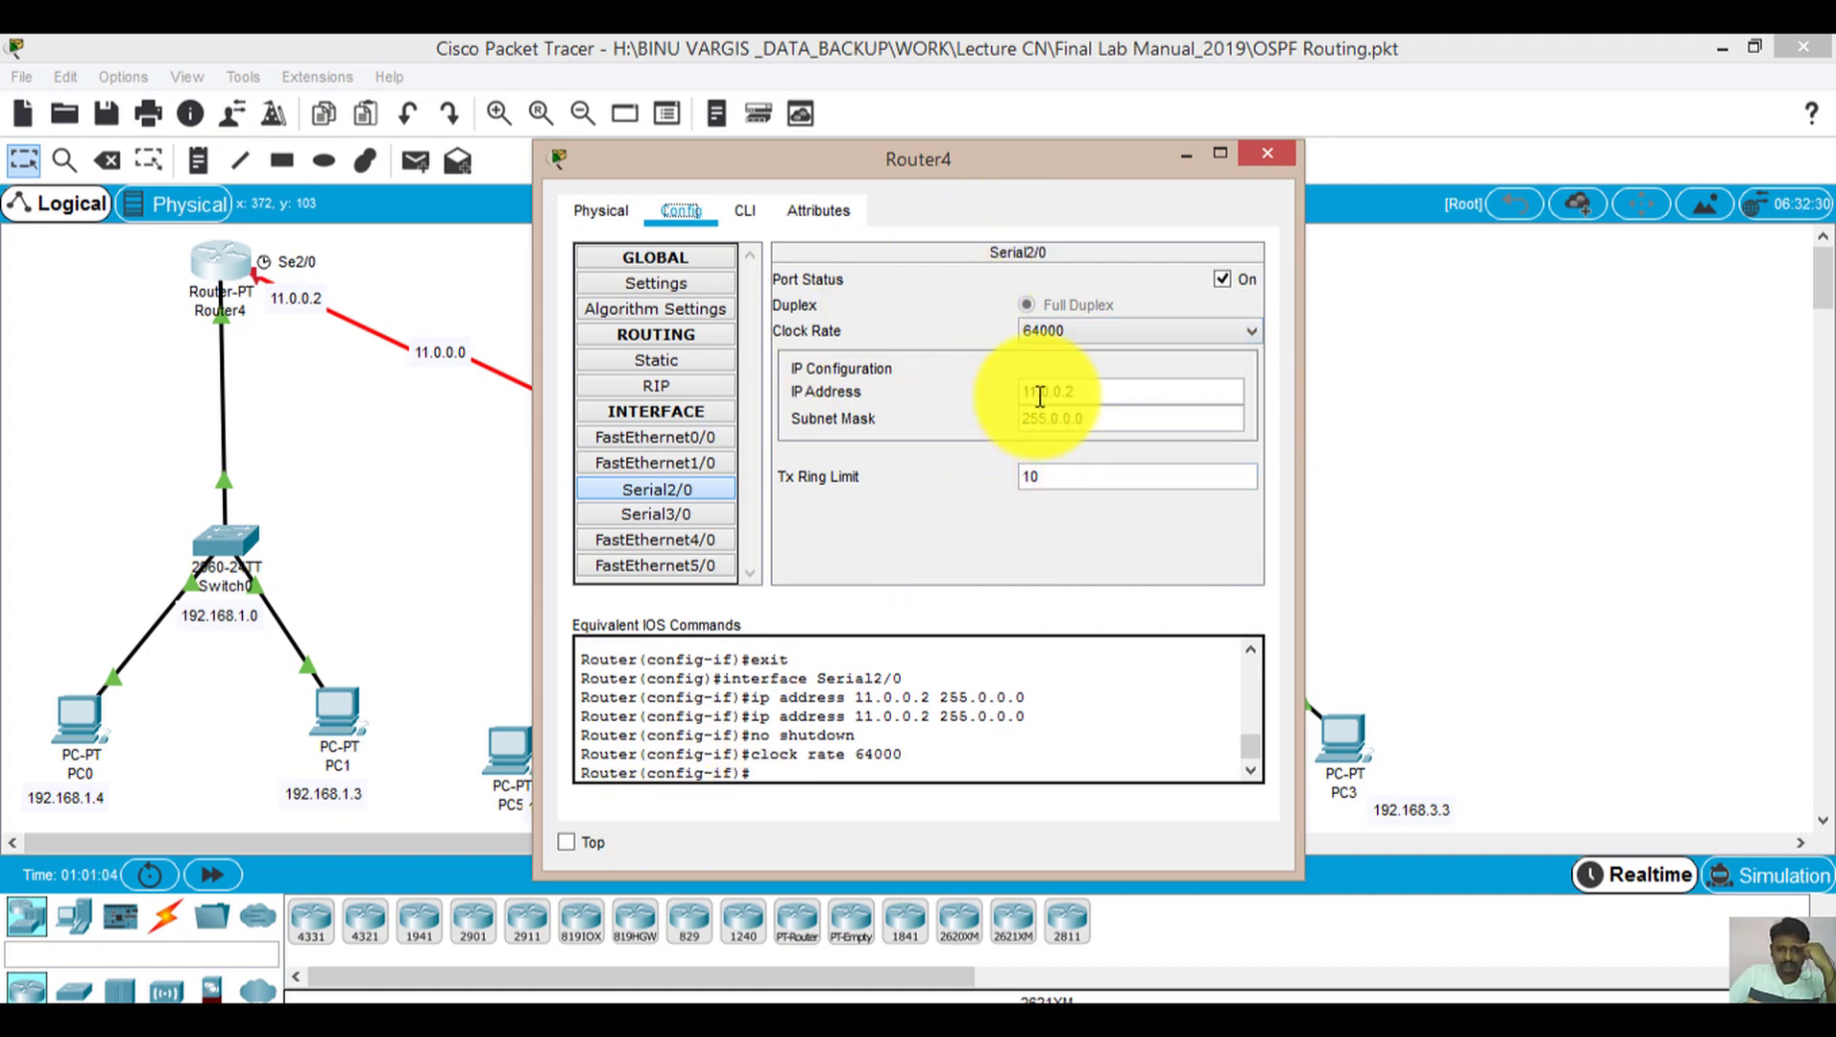
pyautogui.click(1269, 160)
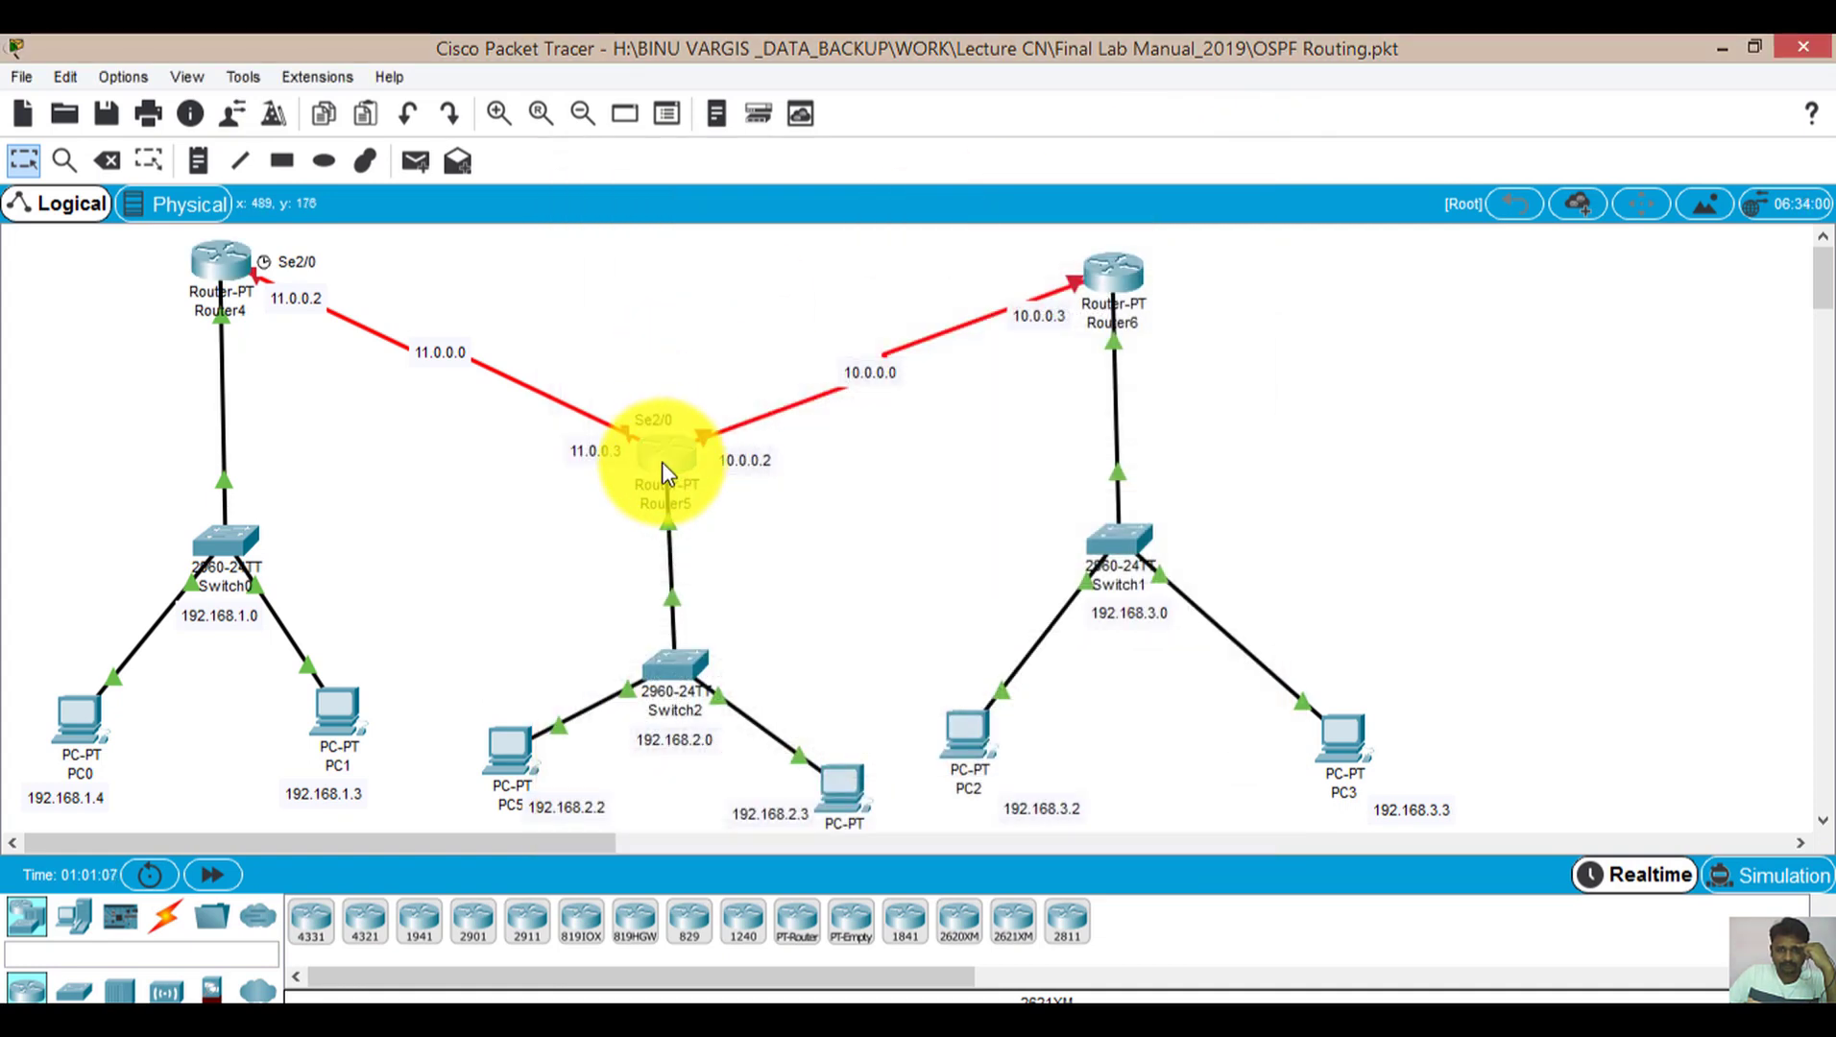
# Assign IP address 11.0.0.3 with subnet mask 255.0.0.0 to Router5's Serial2/0, keeping the configuration window clear of the router
pyautogui.click(662, 462)
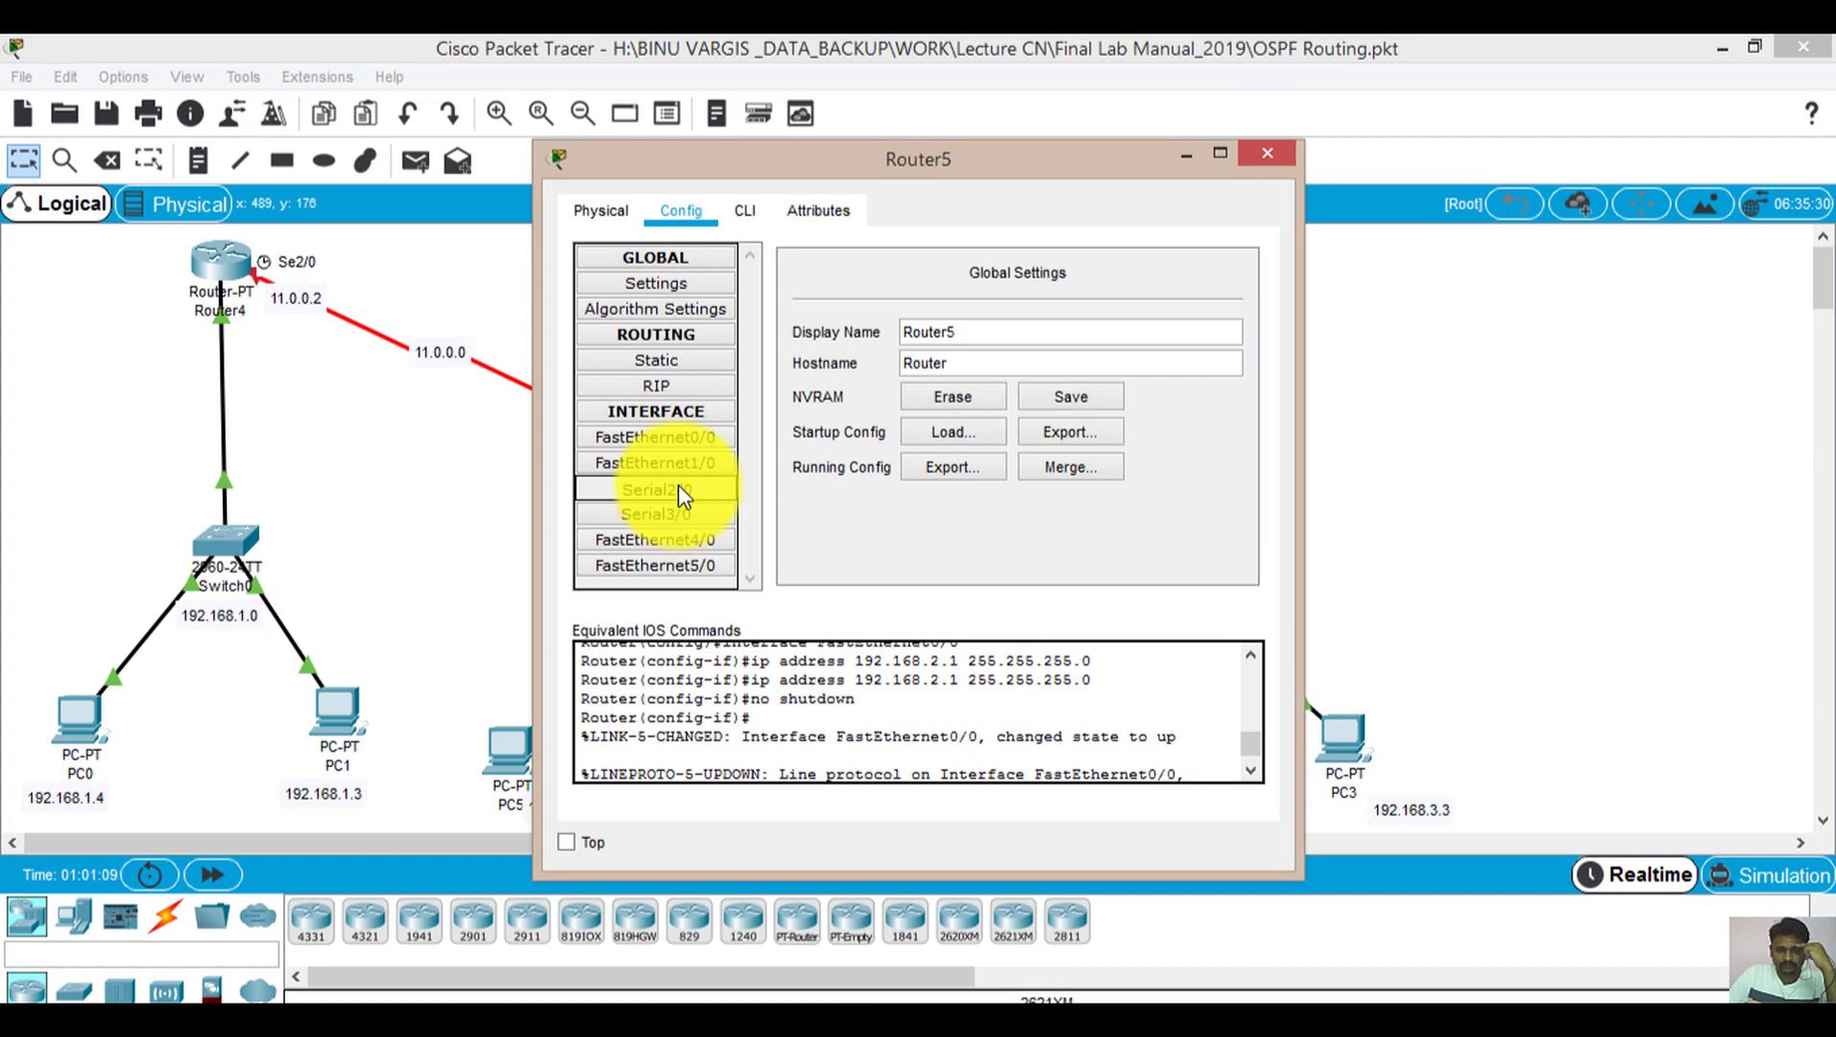
pyautogui.click(679, 487)
pyautogui.click(1037, 396)
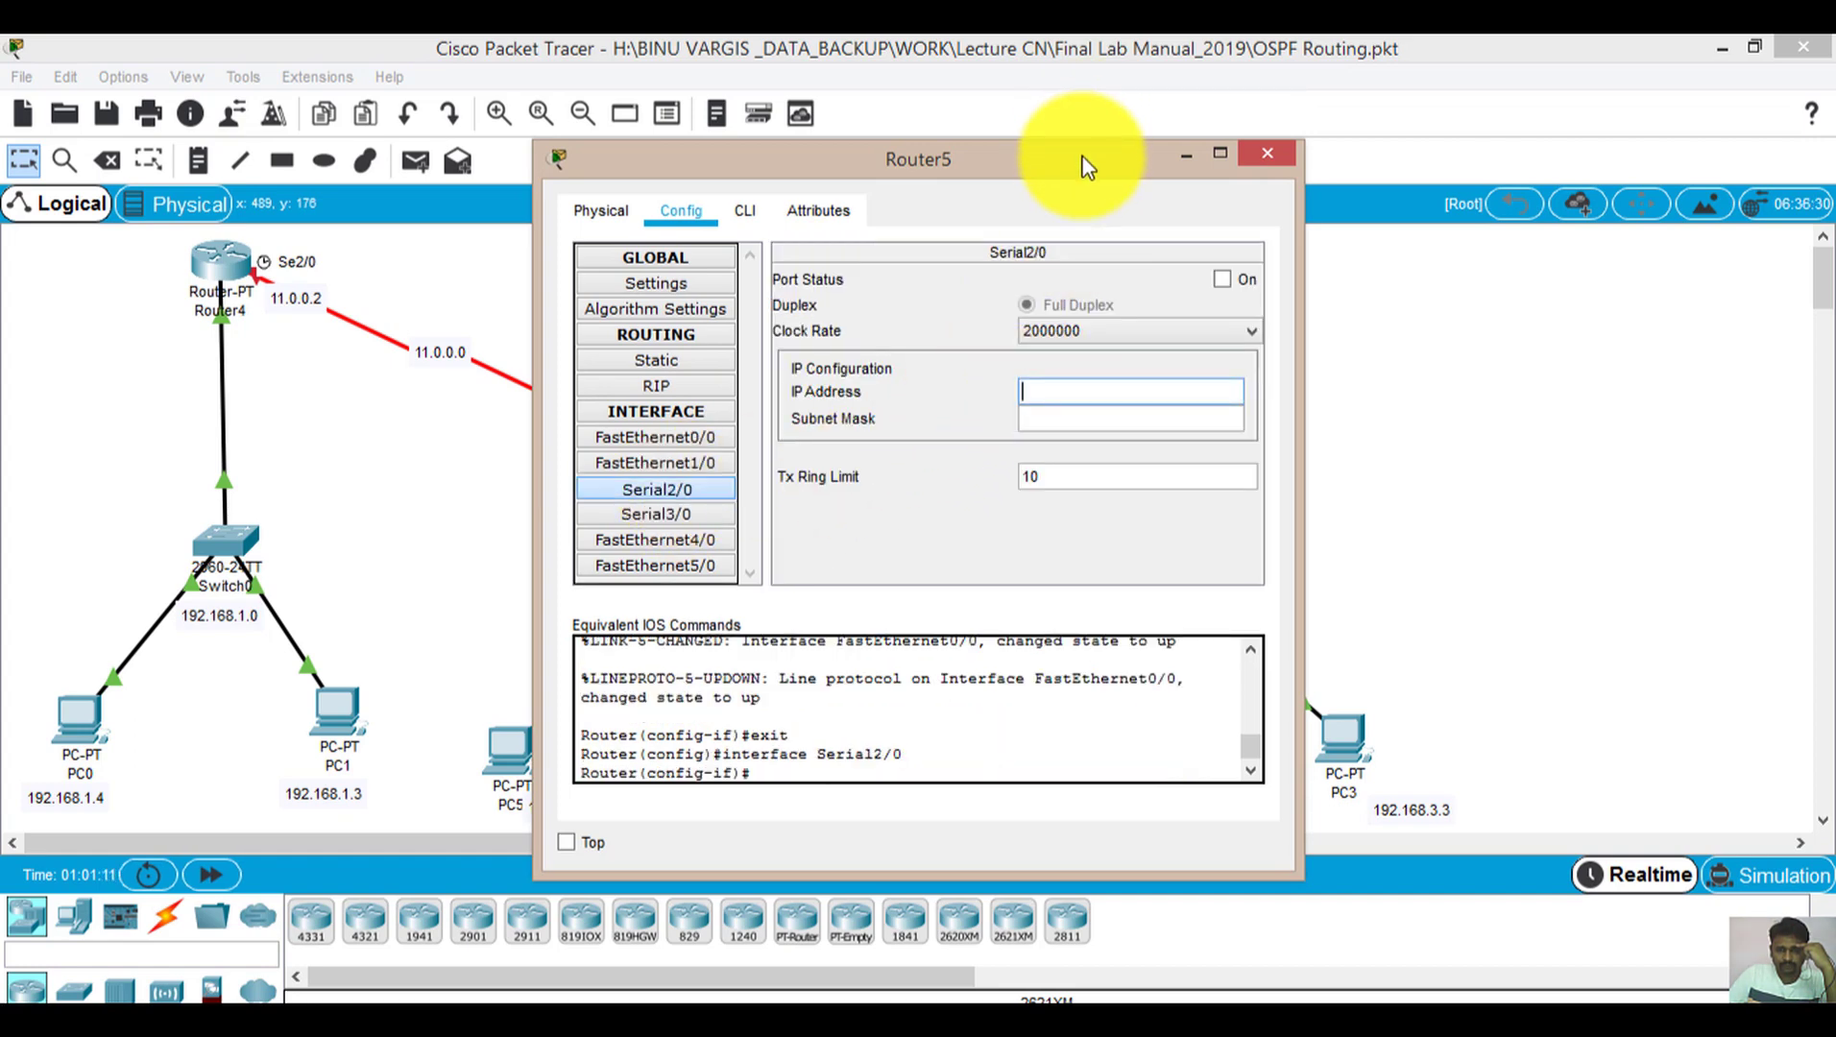
pyautogui.moveTo(1083, 156); pyautogui.dragTo(1356, 119)
pyautogui.click(1300, 384)
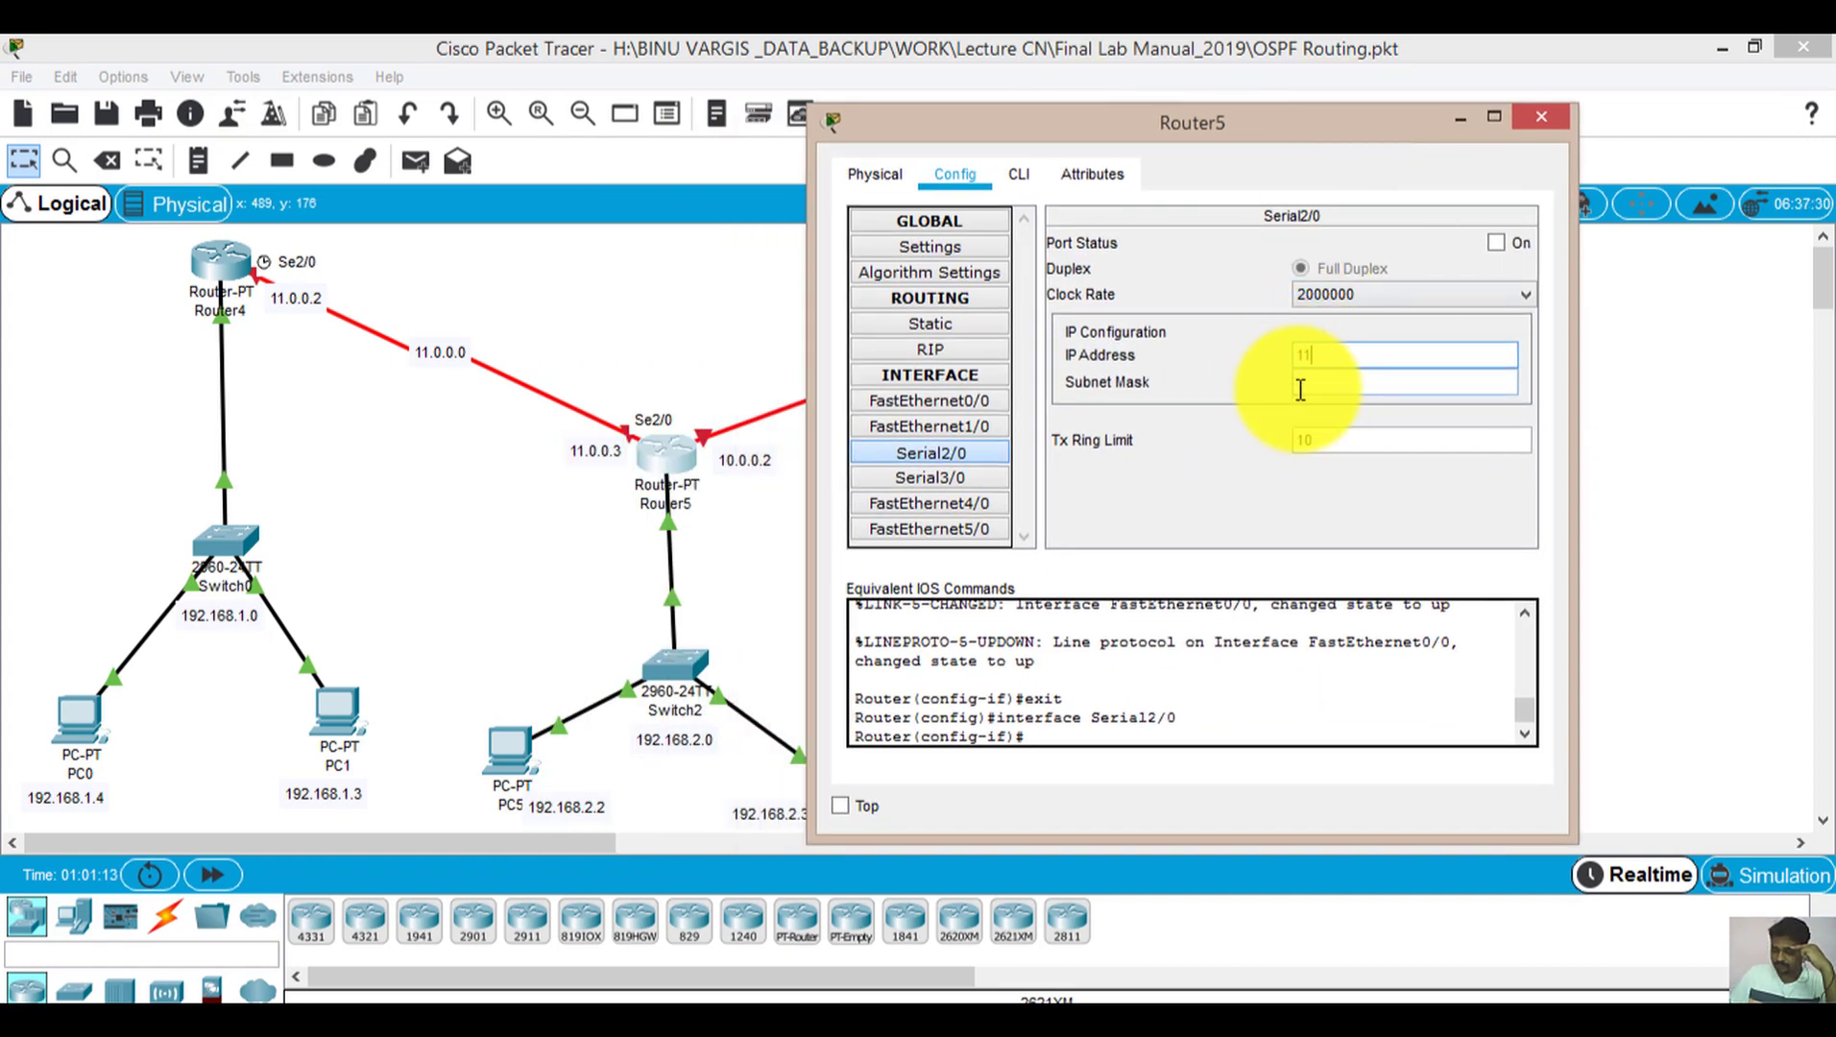
pyautogui.write('11.0.0.3')
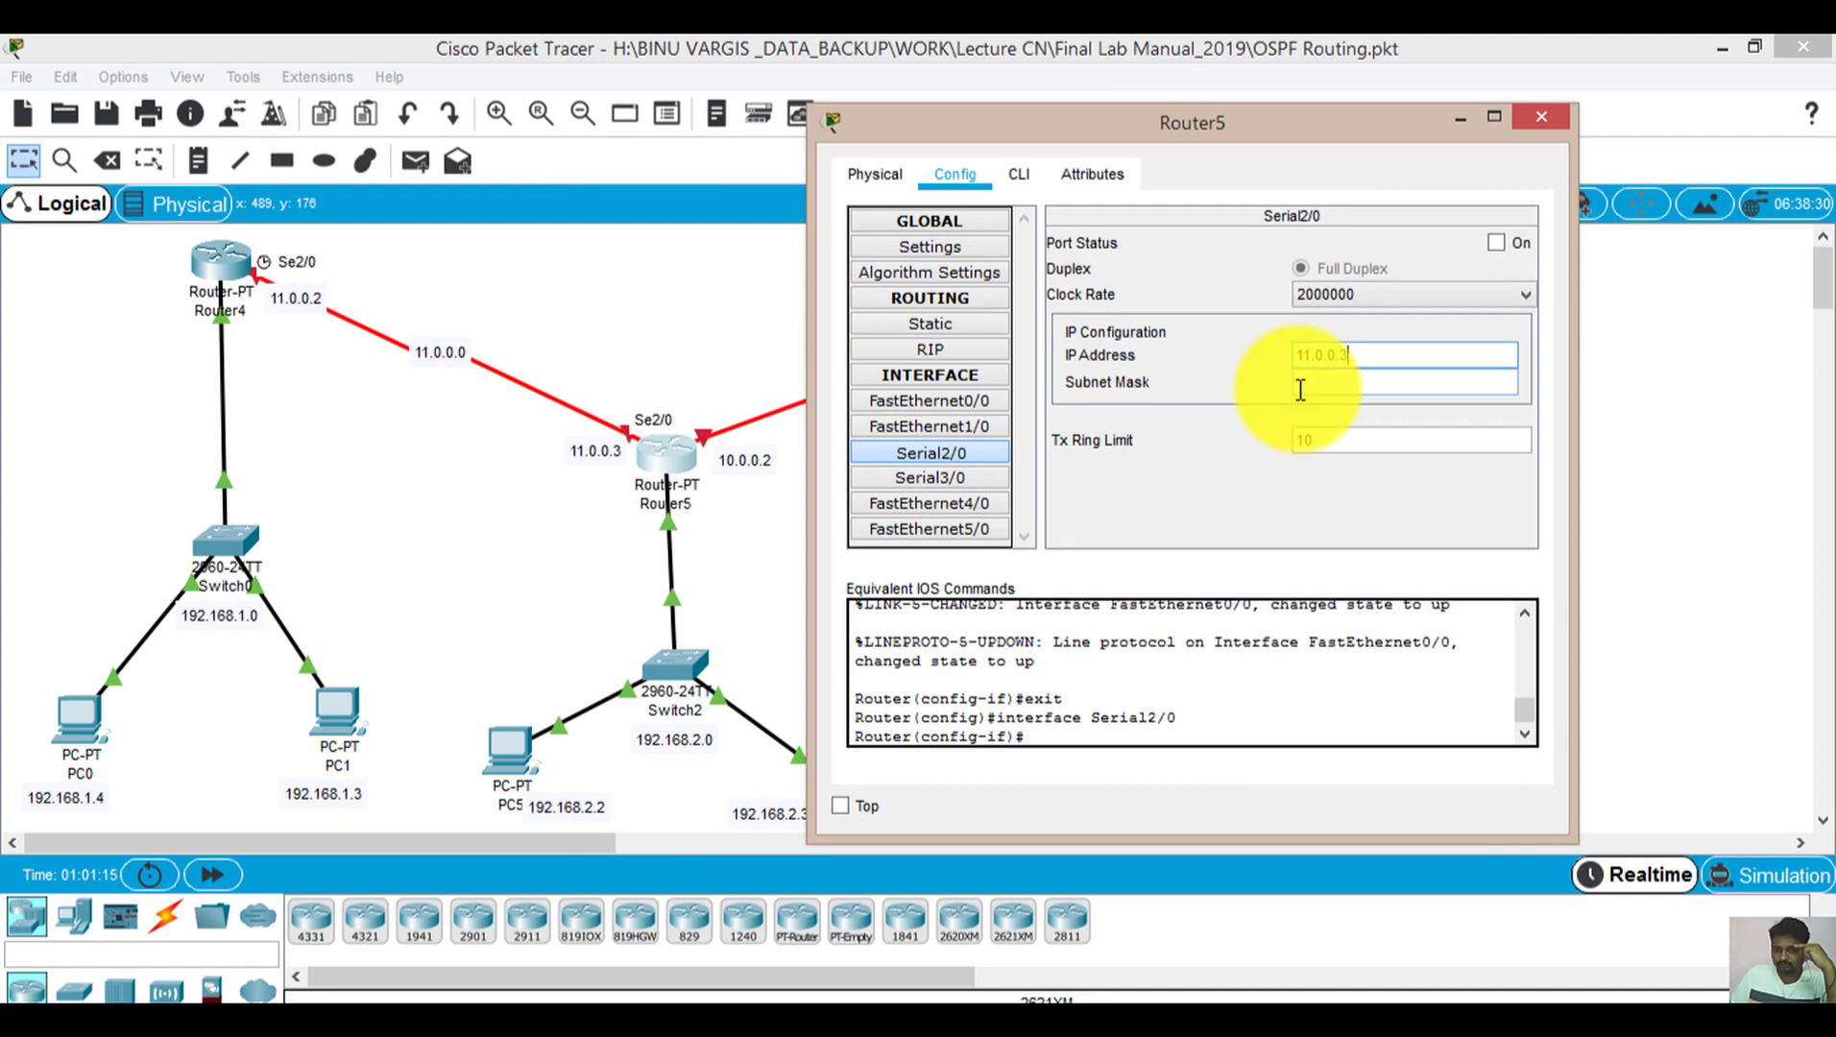
pyautogui.click(1301, 389)
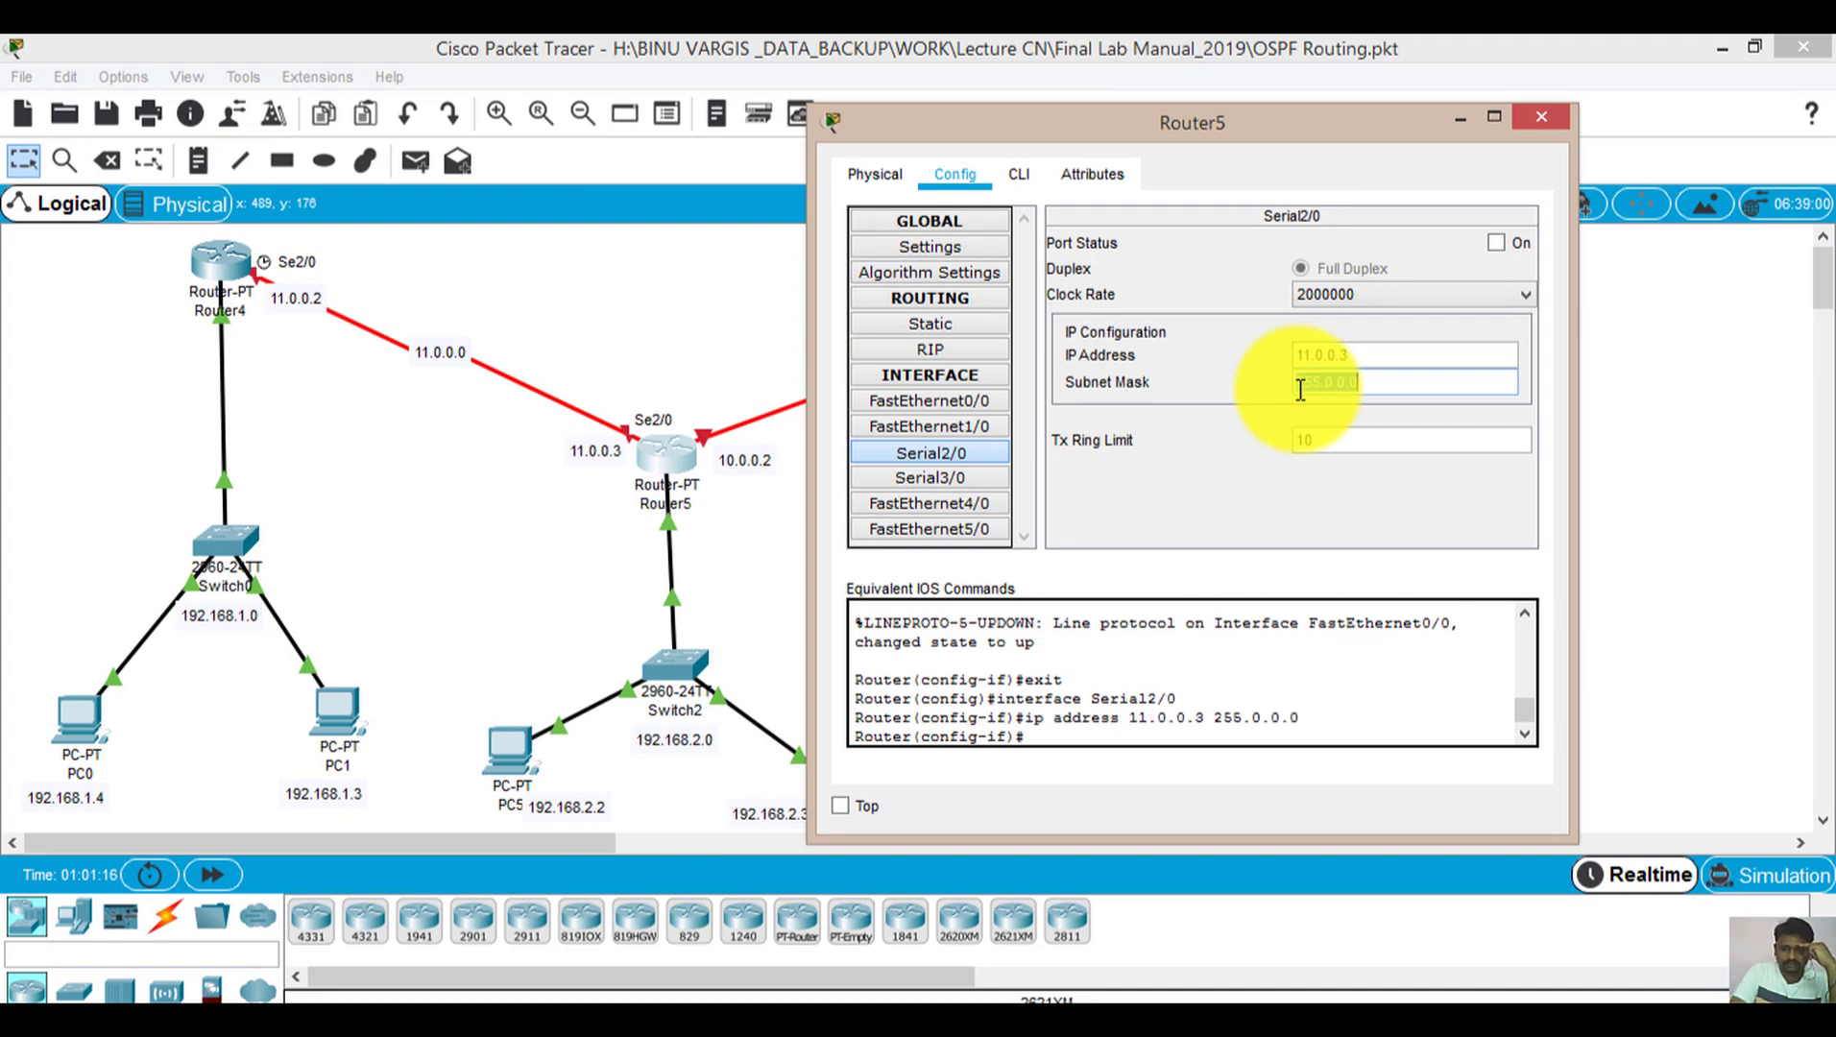
# Set the clock rate of Router5's Serial2/0 to Not Set, turn the port on, and close the configuration
pyautogui.click(1317, 295)
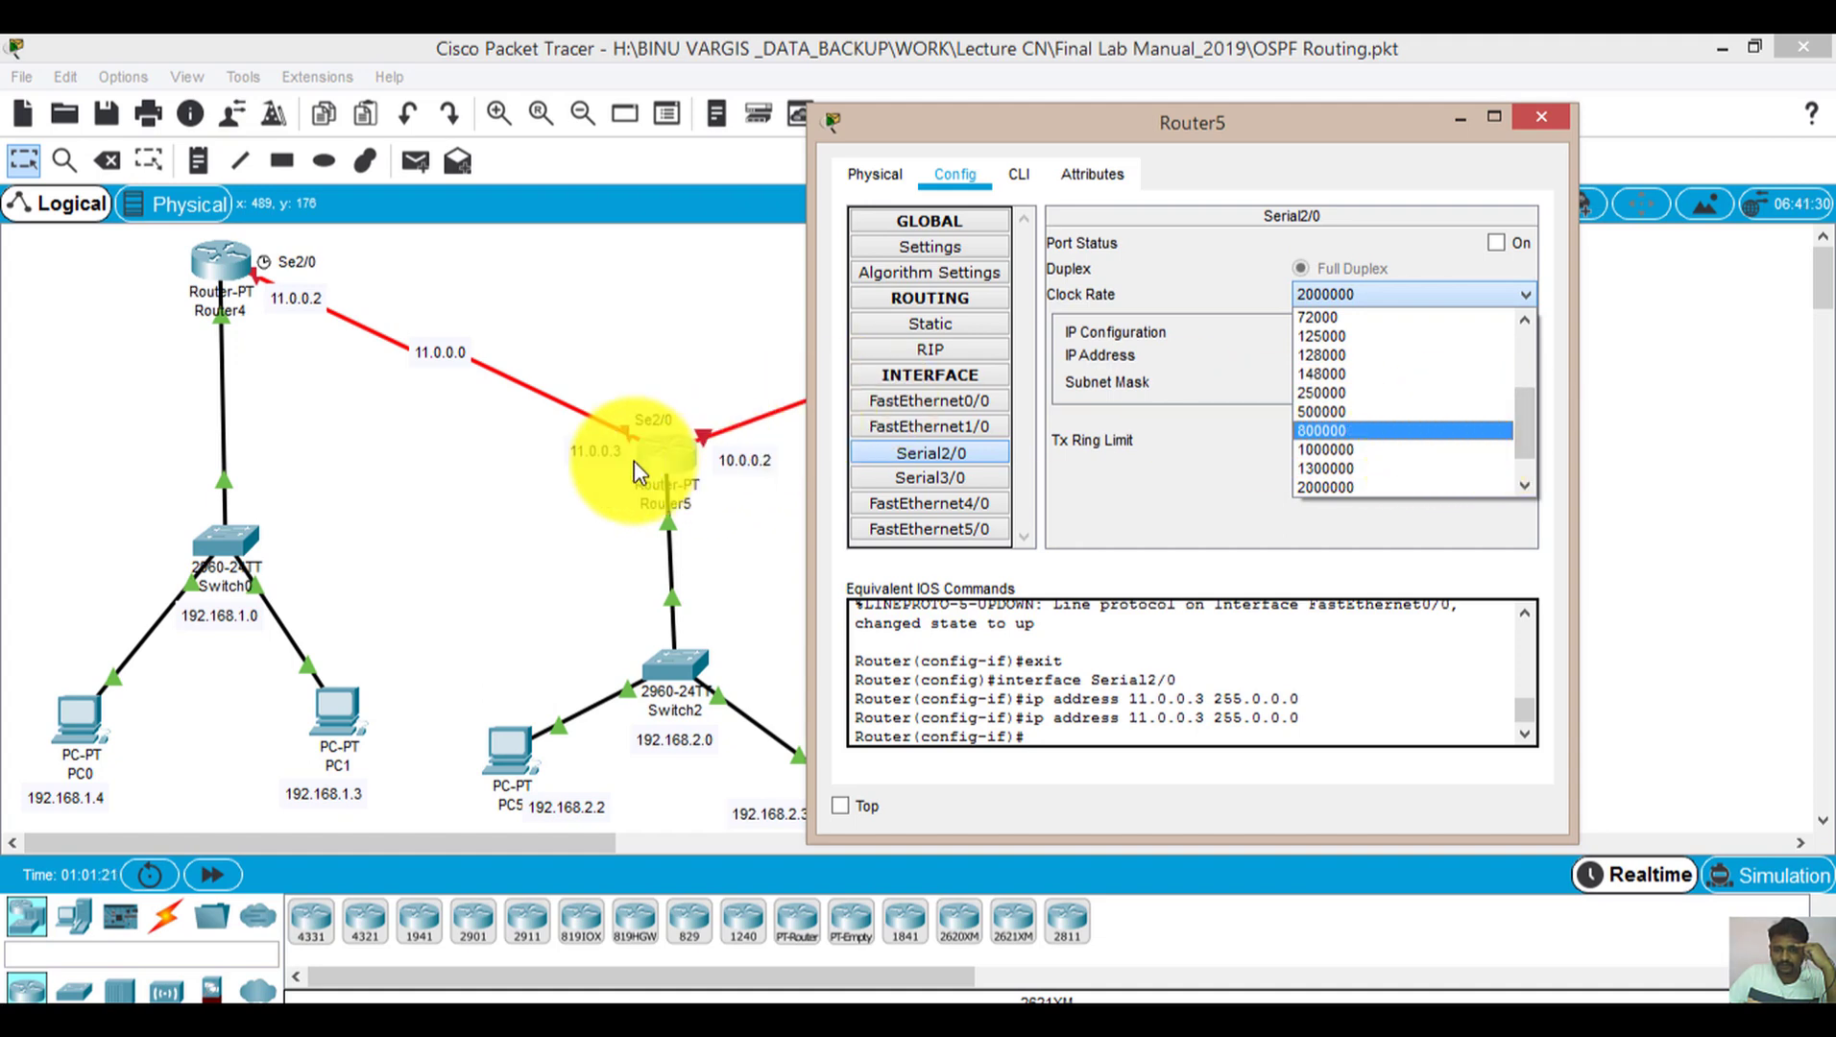
pyautogui.scroll(-1, 1532, 413)
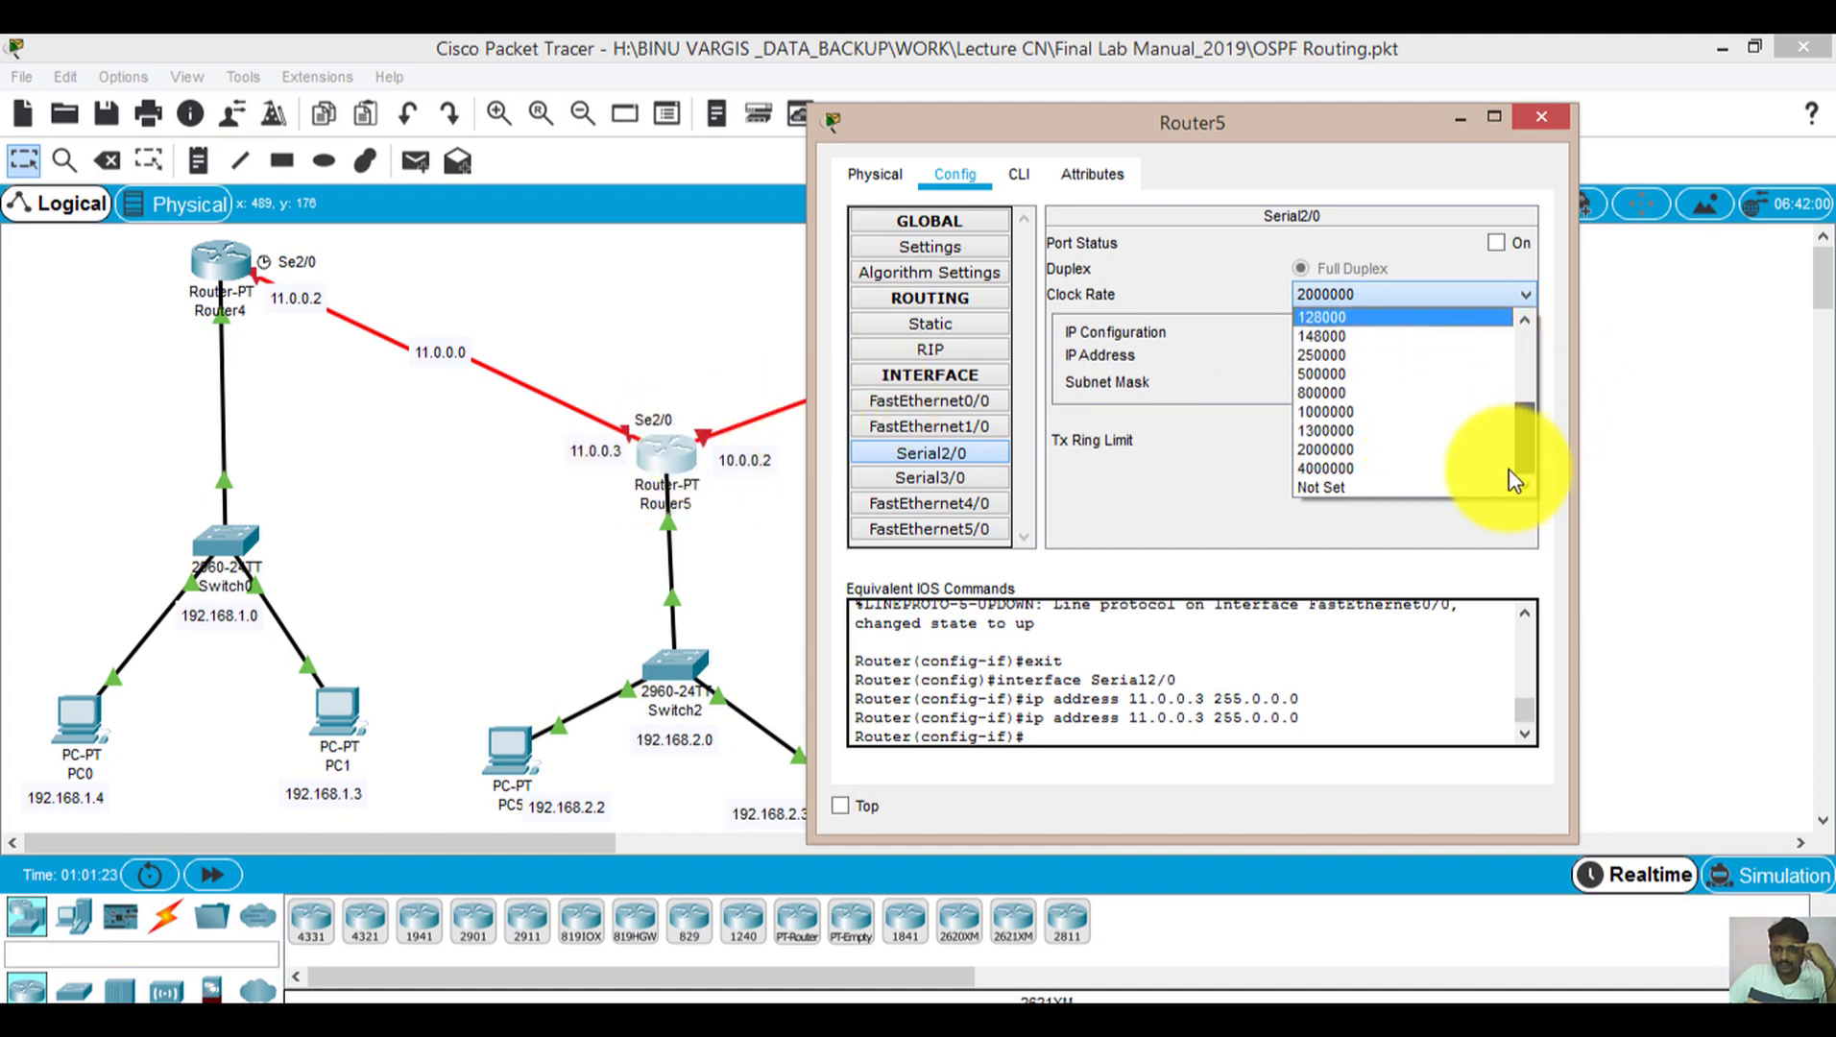
pyautogui.click(1390, 494)
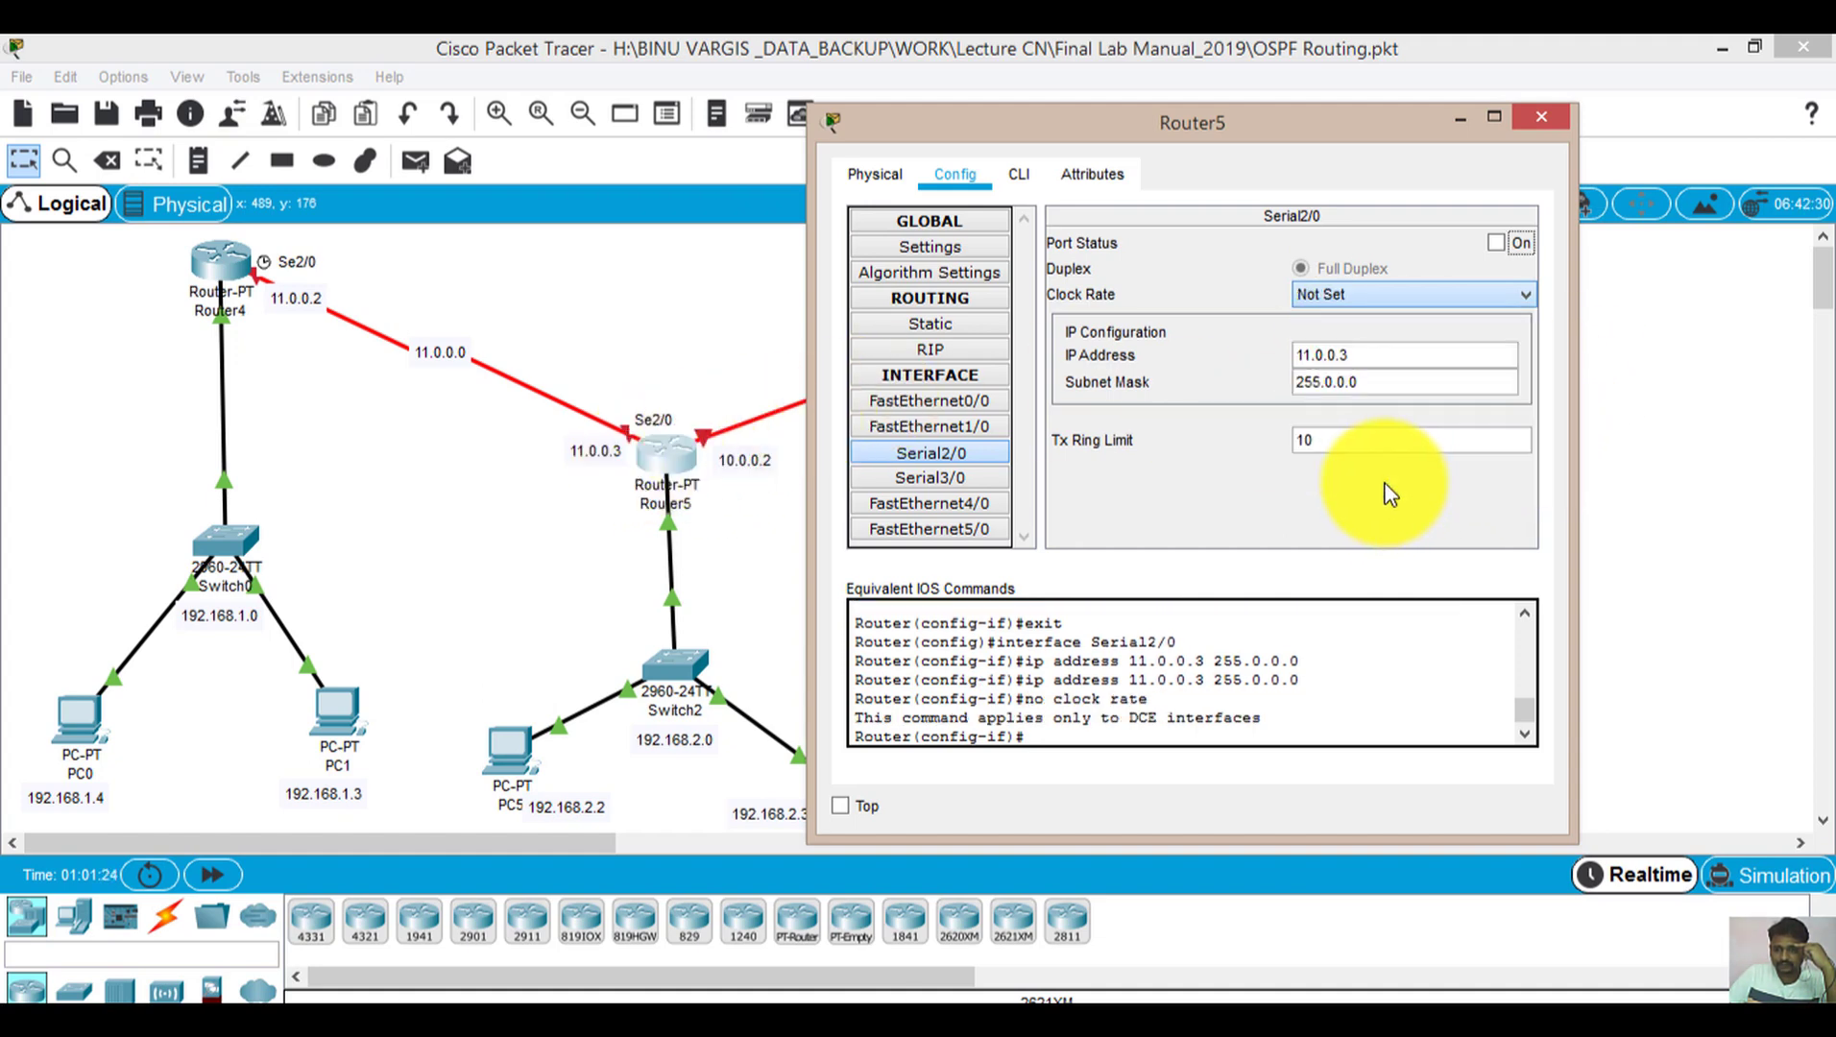
pyautogui.click(1496, 242)
pyautogui.click(1542, 116)
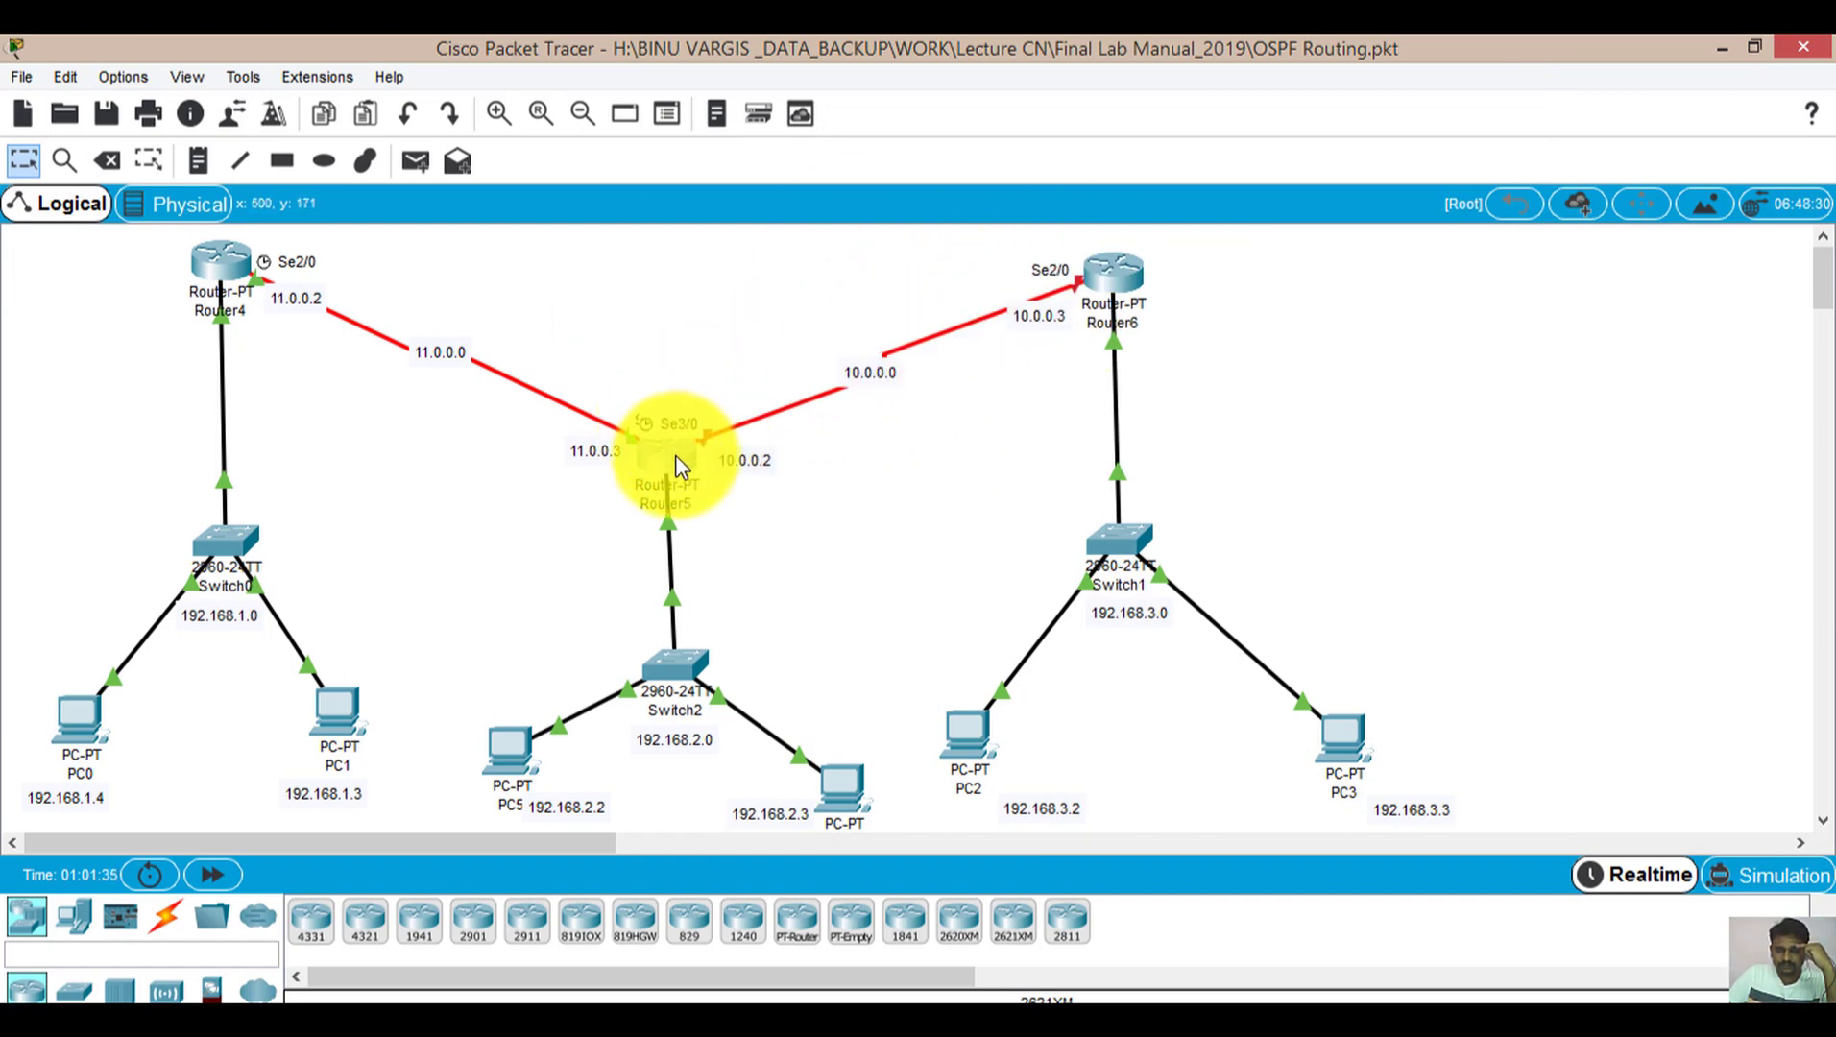
# Assign IP address 10.0.0.2 with subnet mask 255.0.0.0 to Router5's Serial3/0, moving the configuration window clear of the router
pyautogui.click(738, 455)
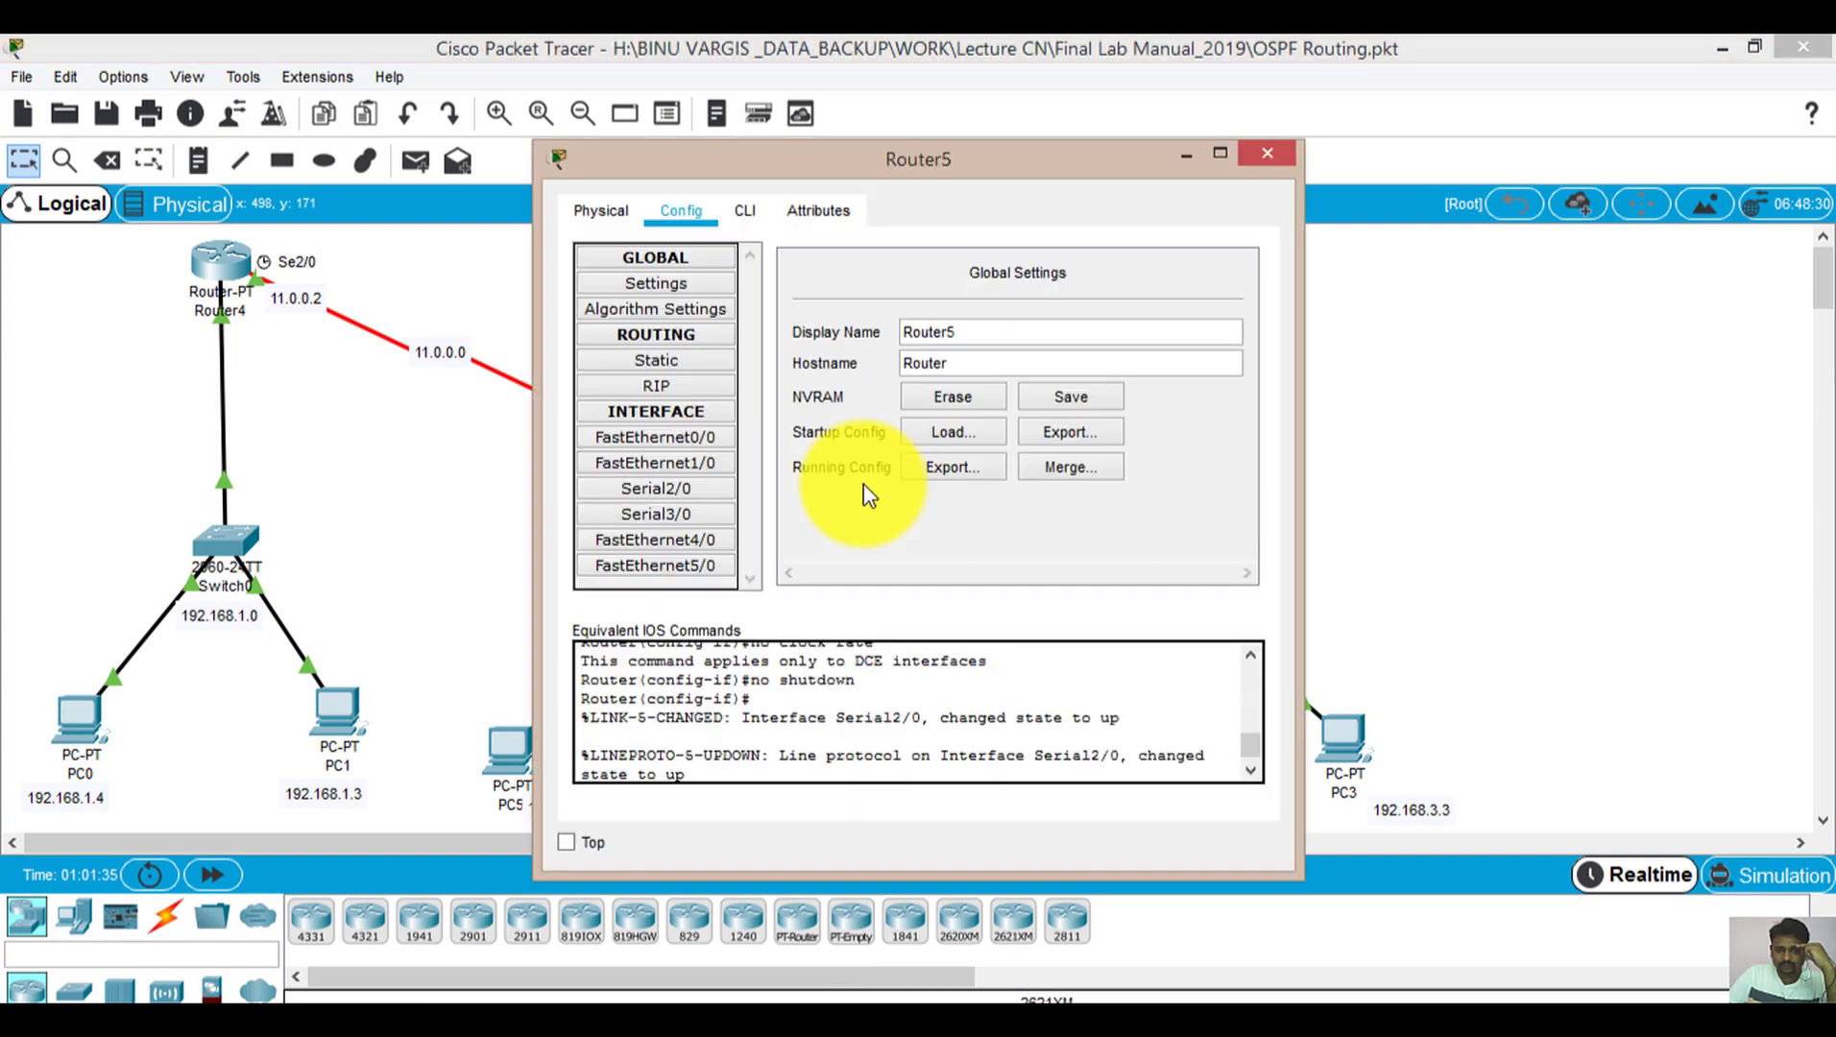
pyautogui.click(679, 515)
pyautogui.click(1082, 394)
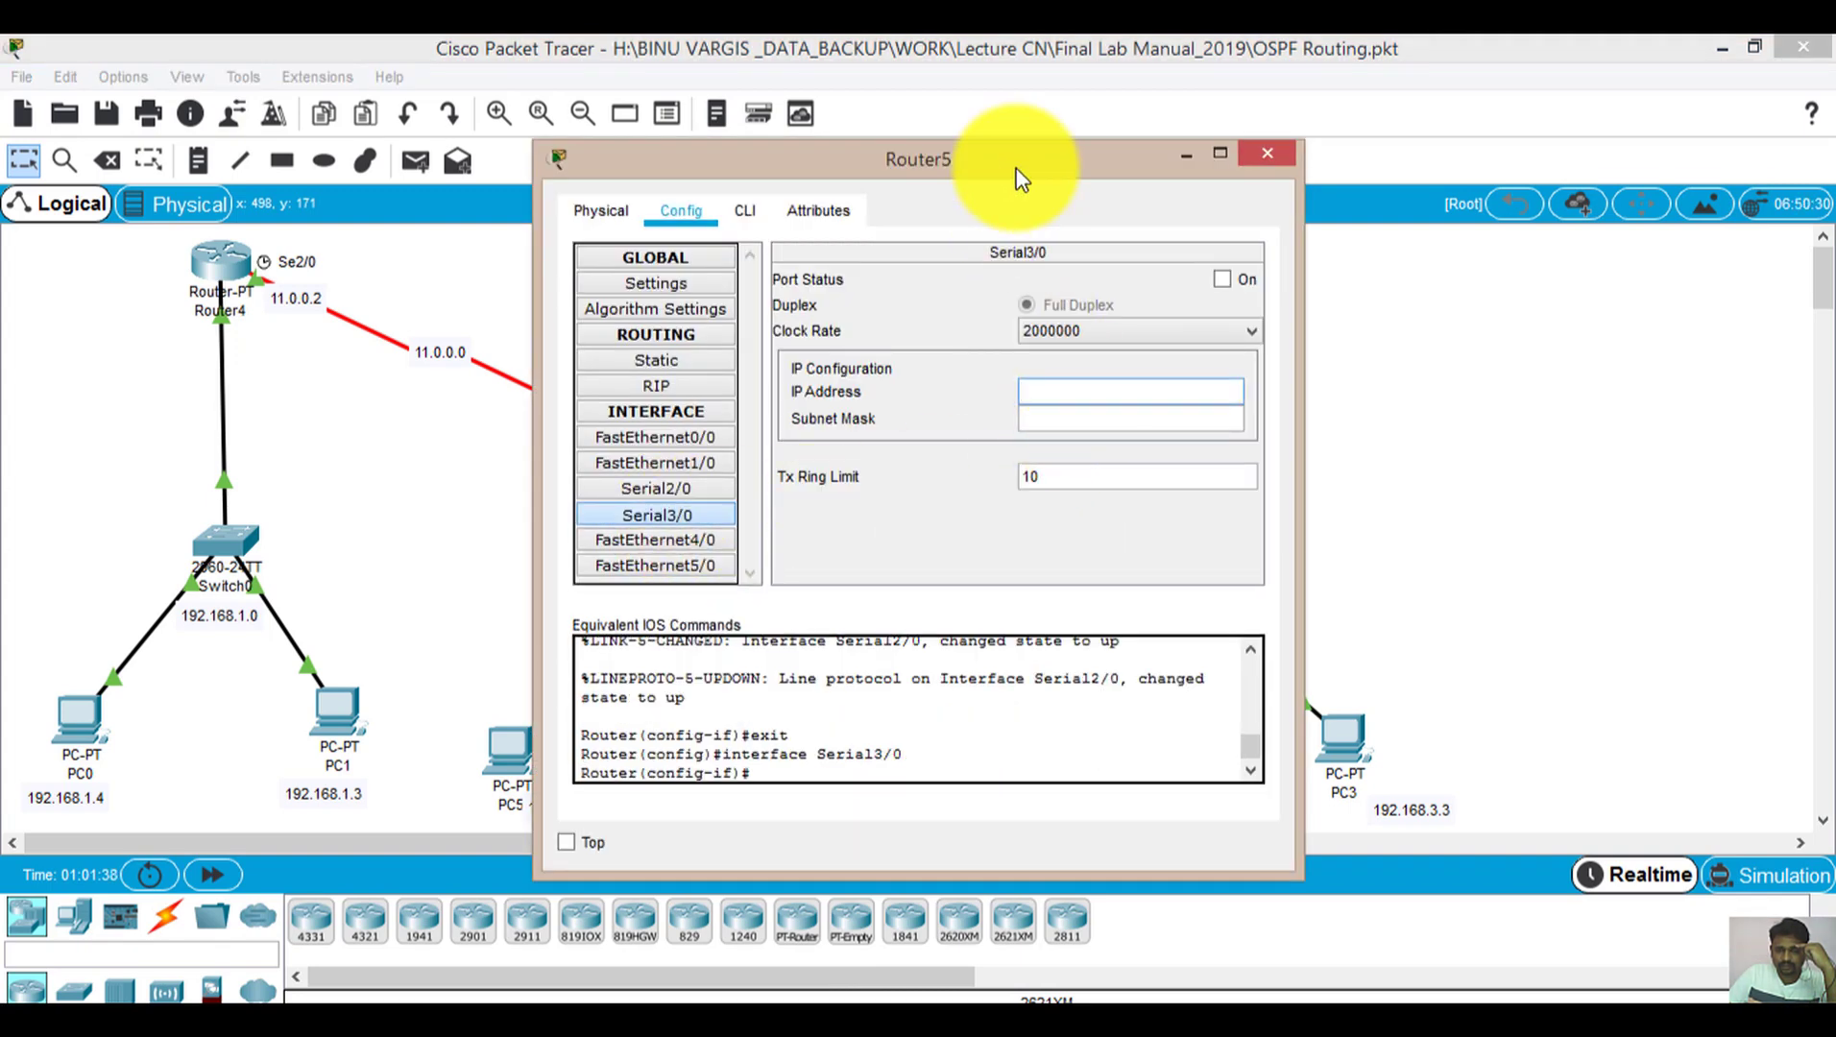
pyautogui.moveTo(1017, 166); pyautogui.dragTo(1508, 95)
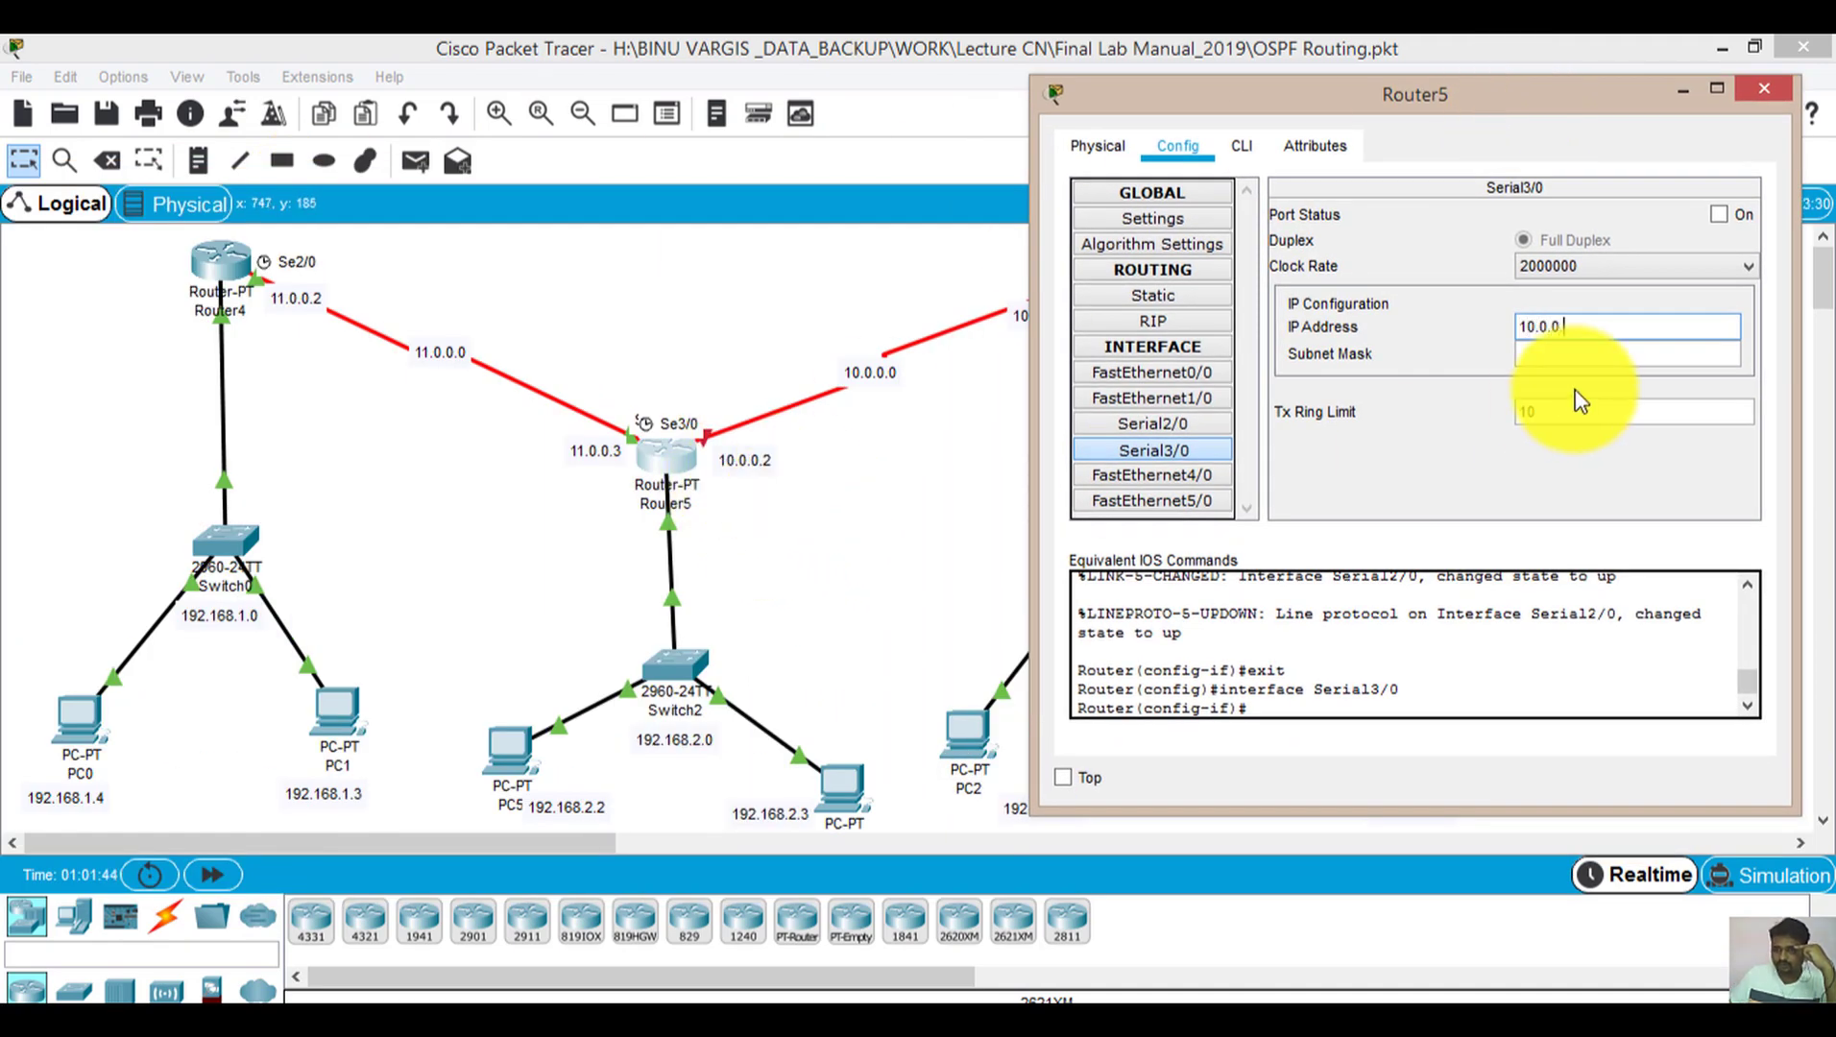
pyautogui.press('Tab')
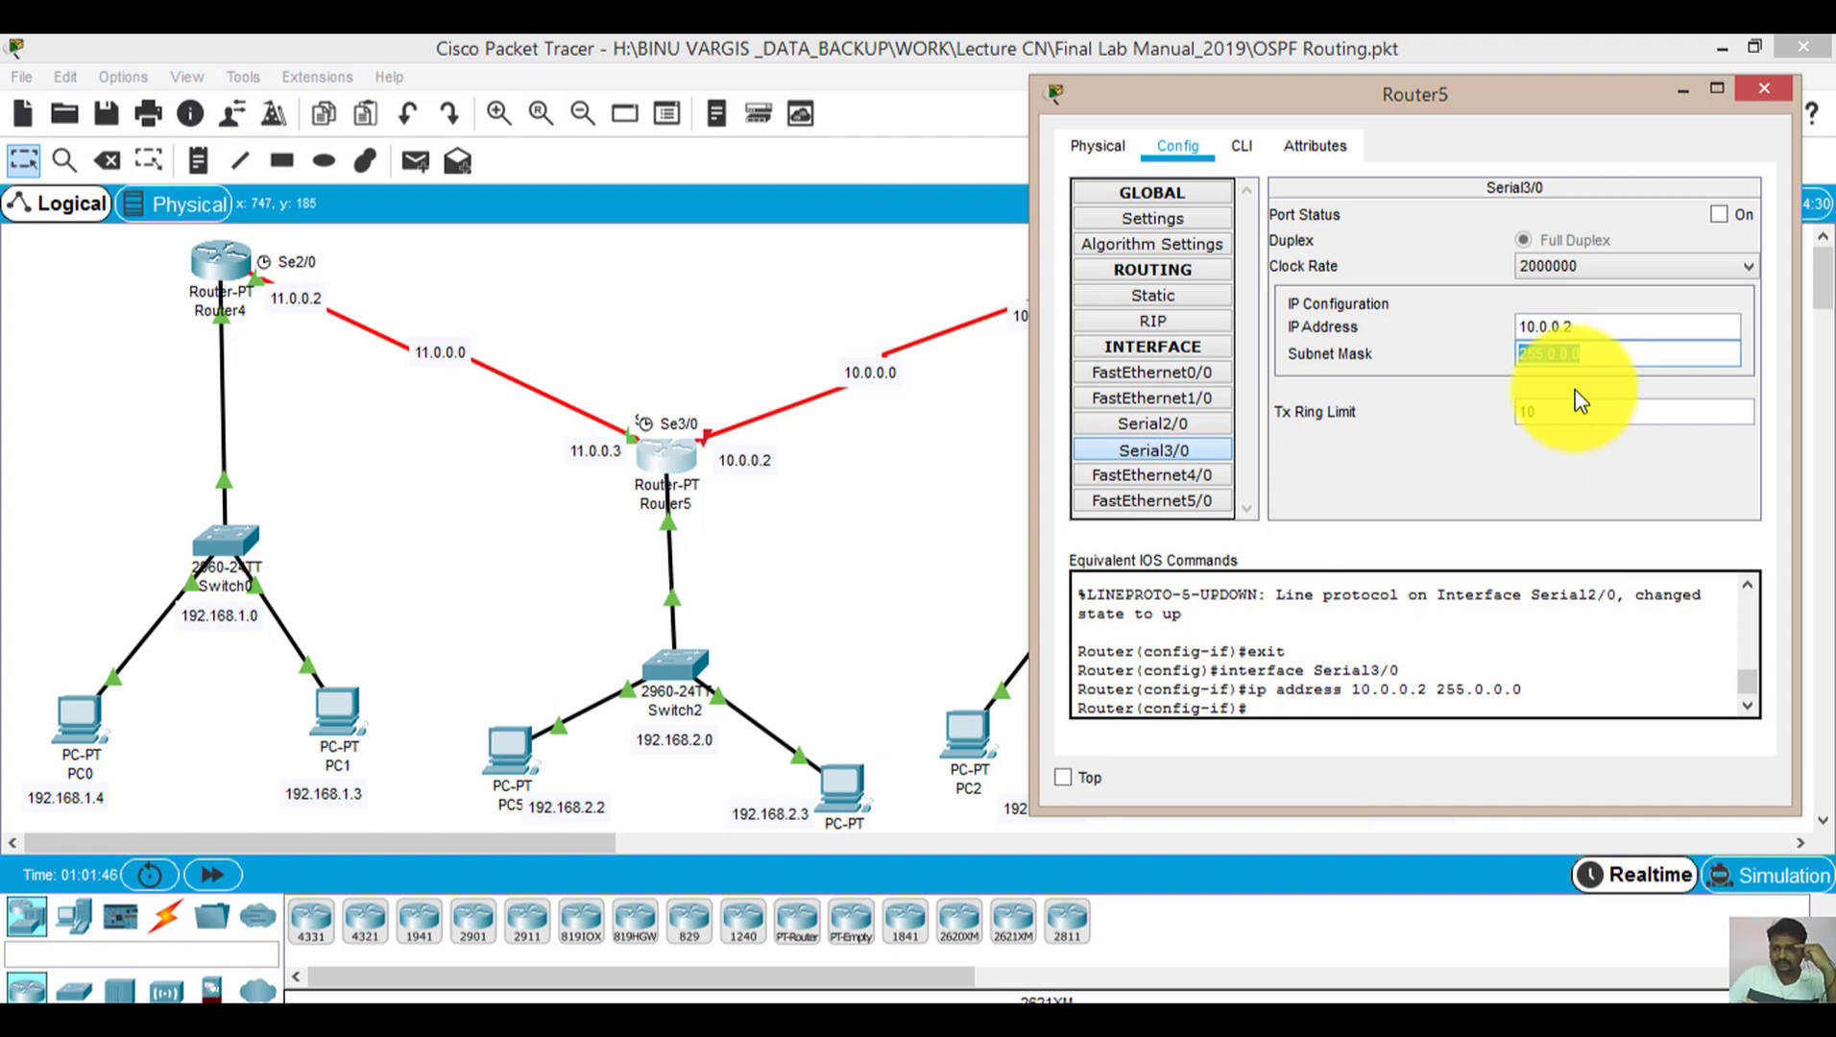
# Turn on Router5's Serial3/0 port, set its clock rate to 64000, and close the router's configuration
pyautogui.click(1729, 215)
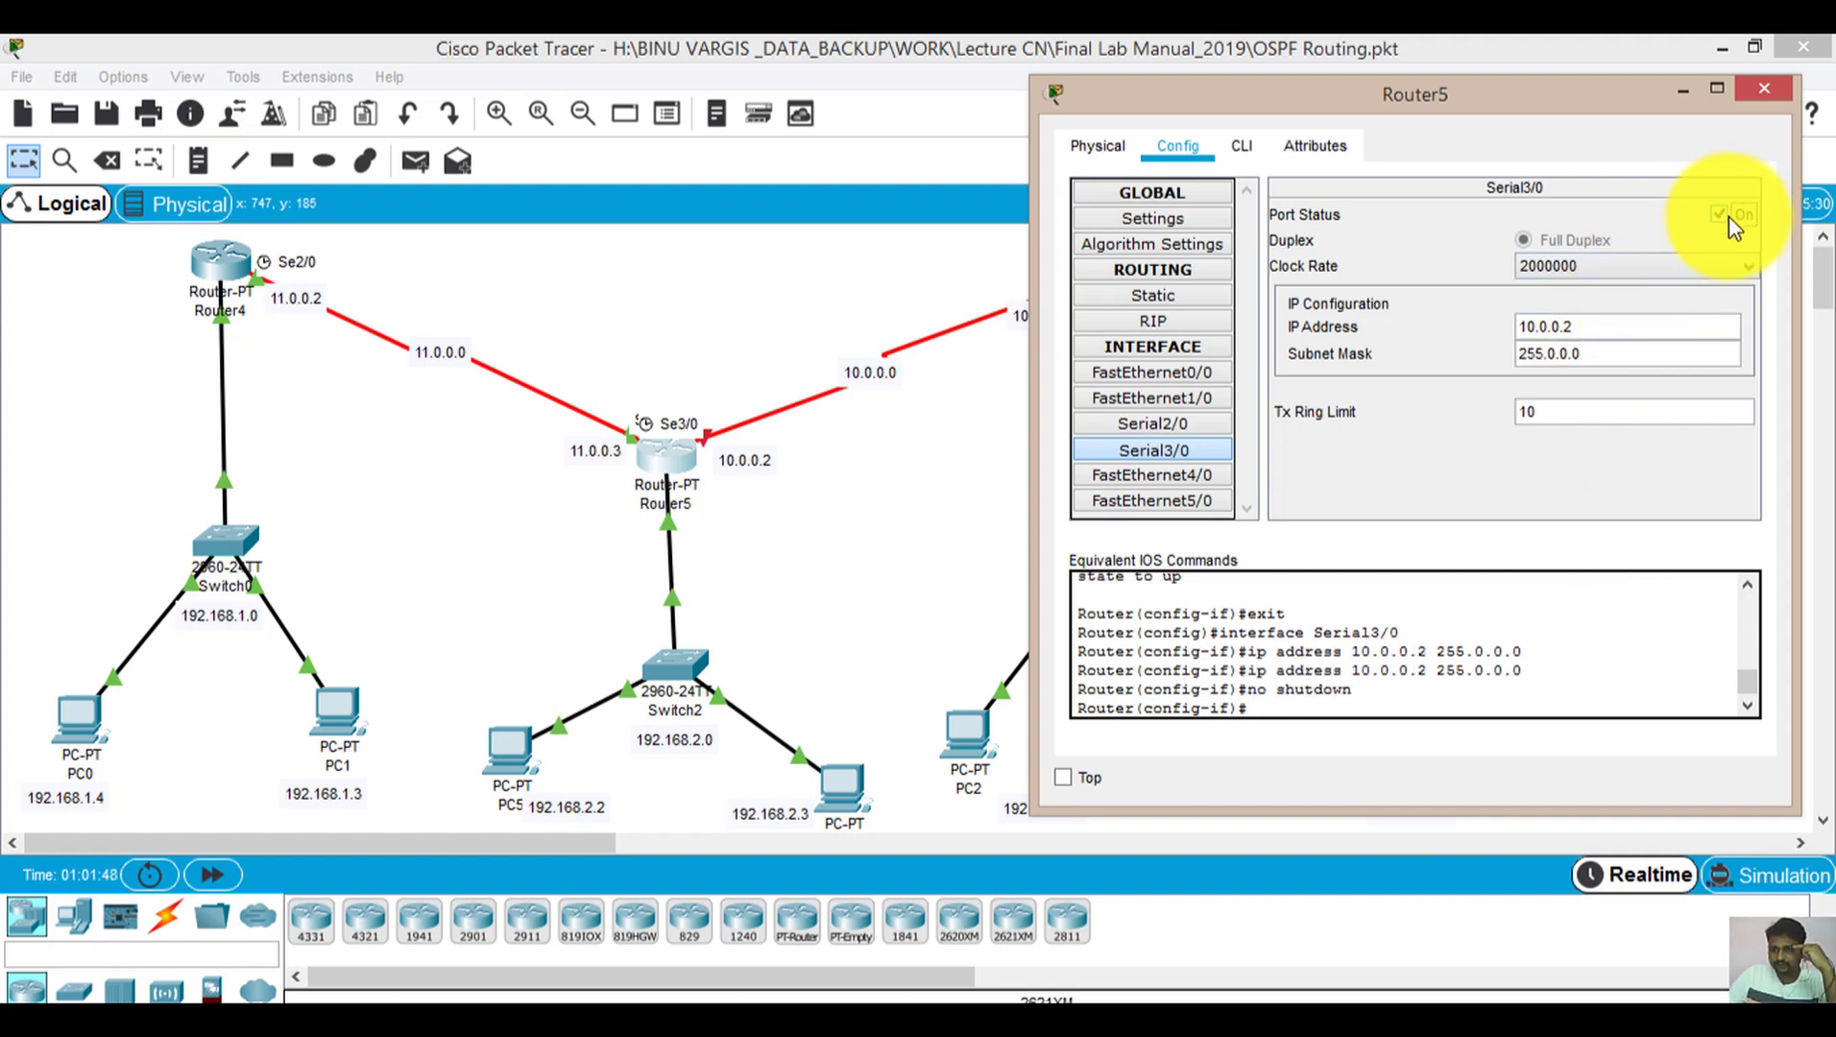
pyautogui.click(1542, 267)
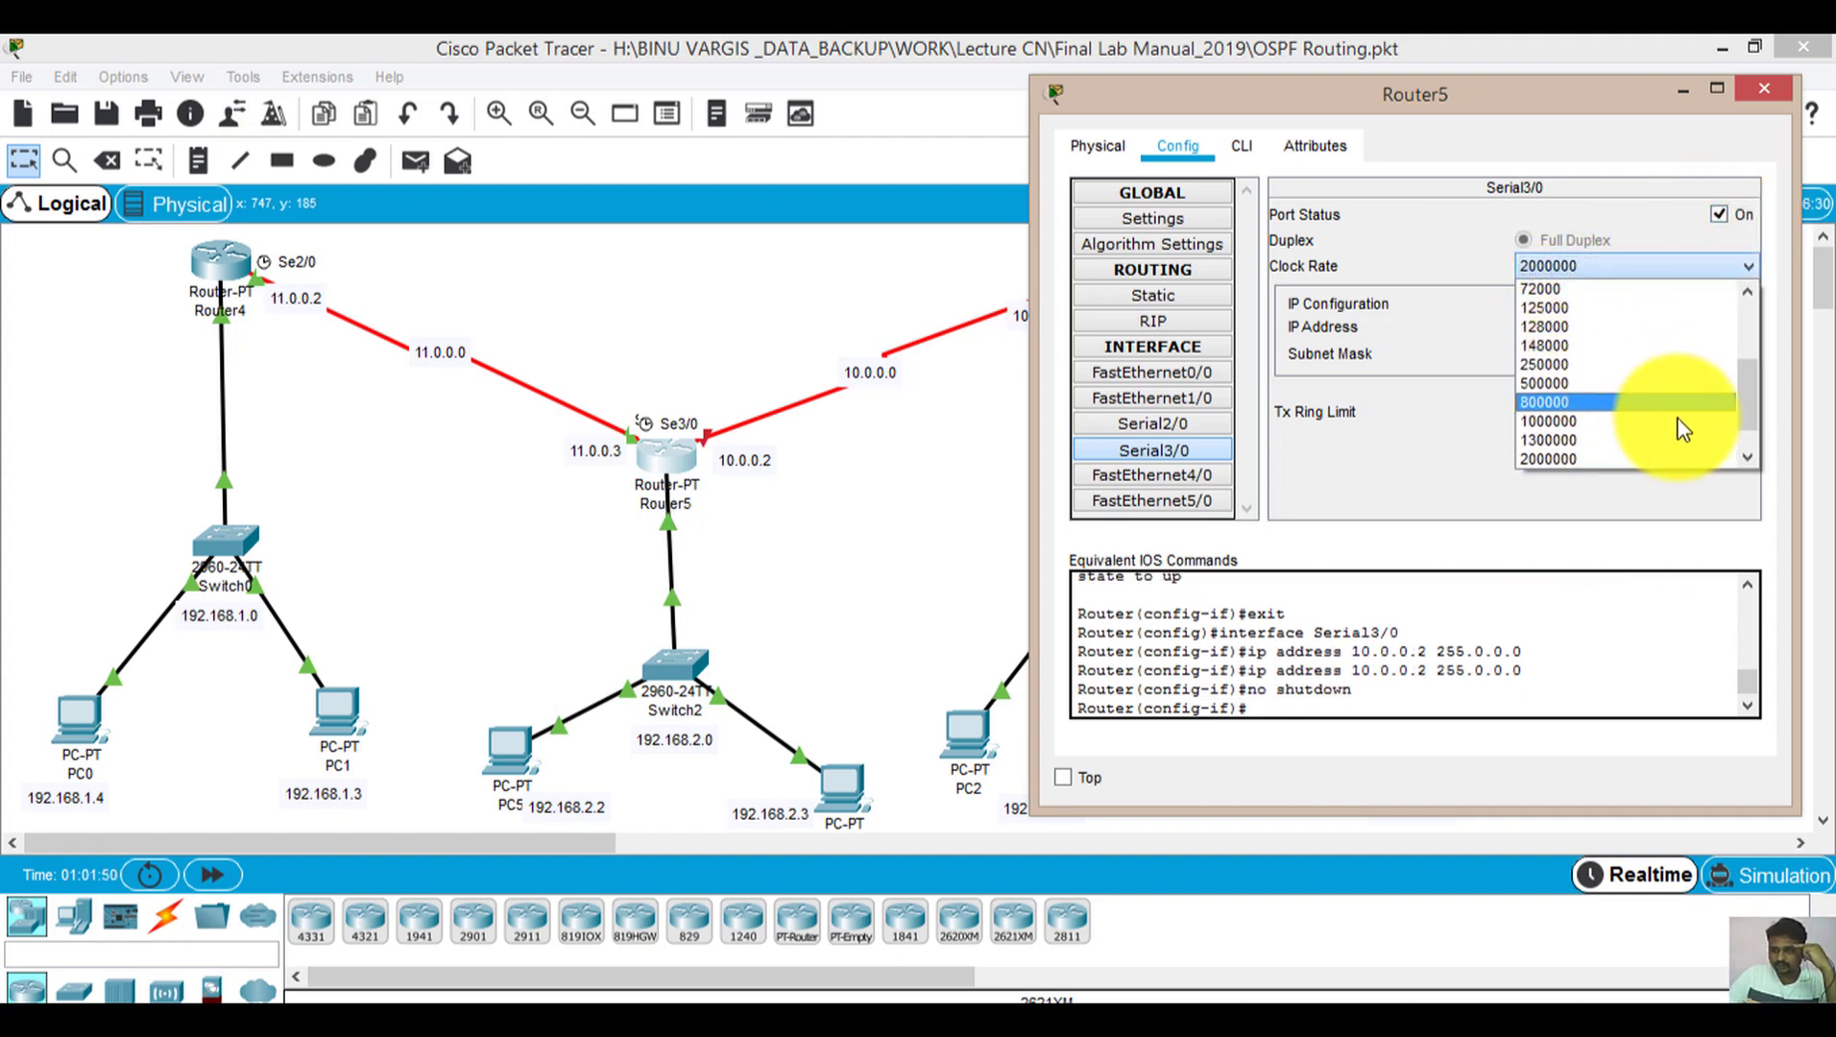
pyautogui.moveTo(1739, 401); pyautogui.dragTo(1736, 357)
pyautogui.click(1565, 386)
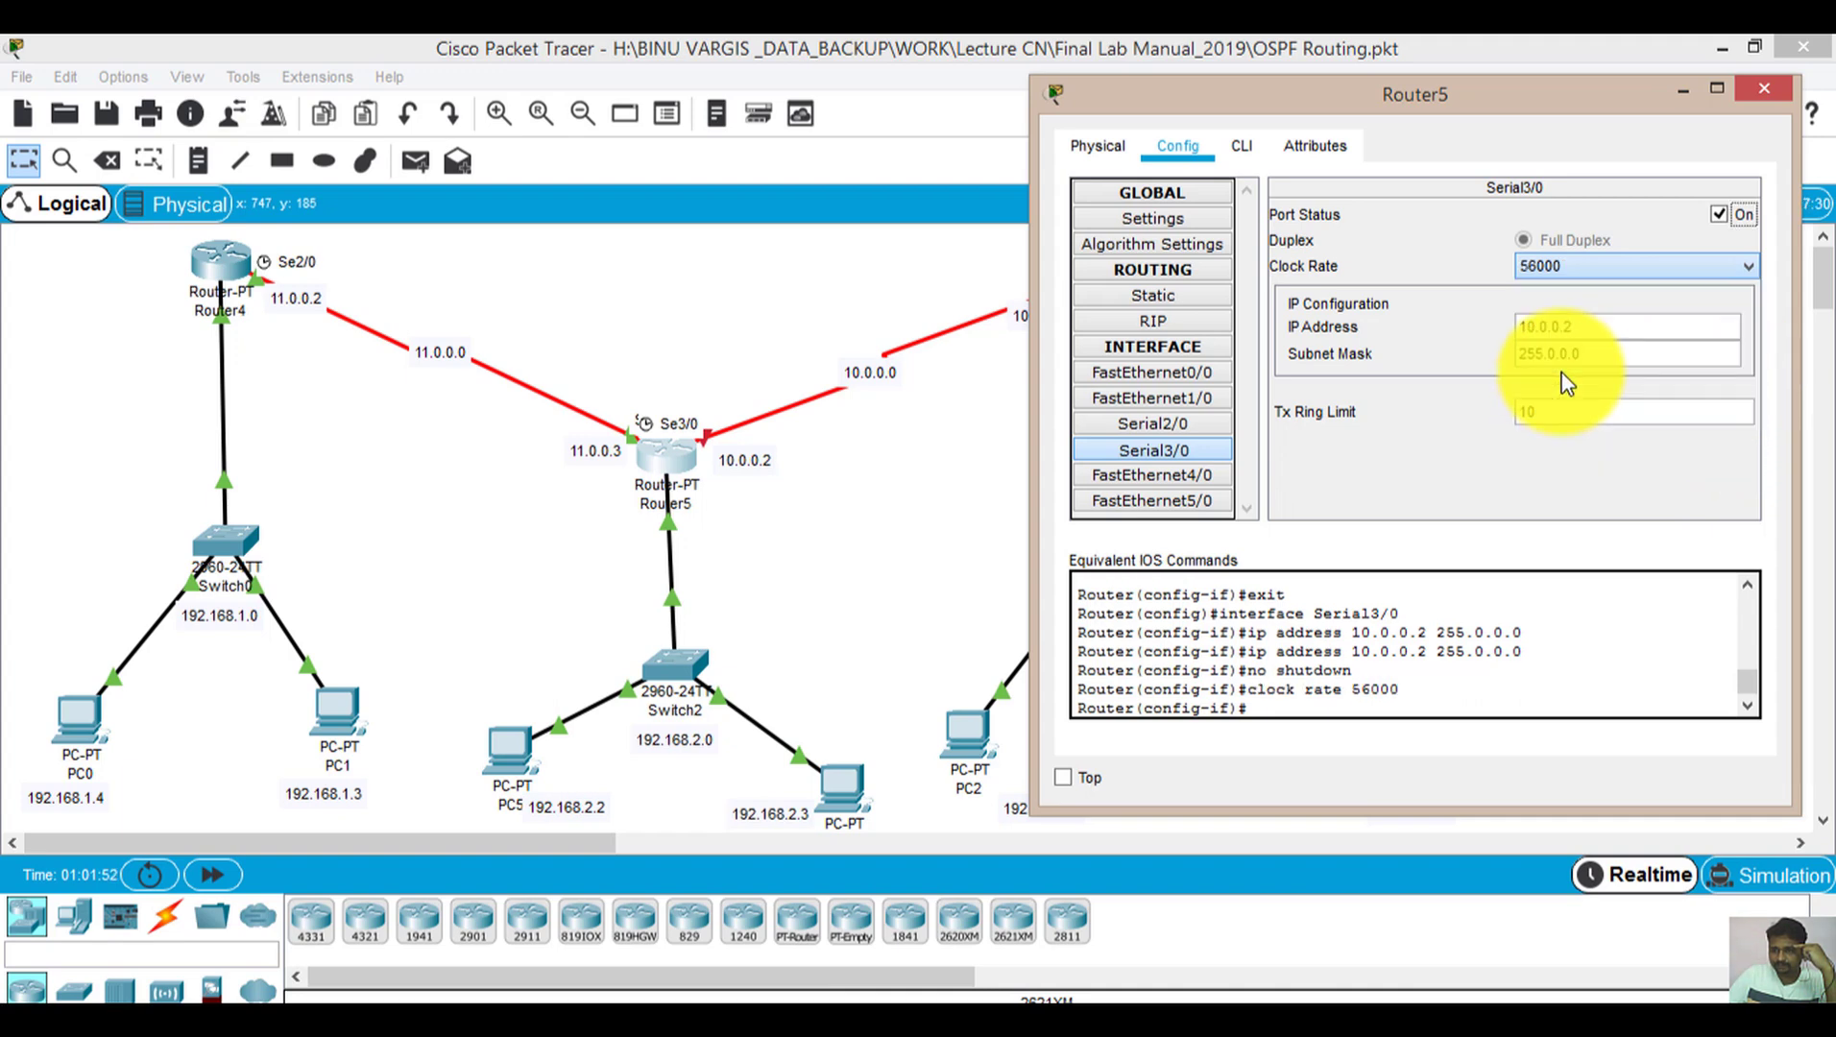
pyautogui.click(1707, 269)
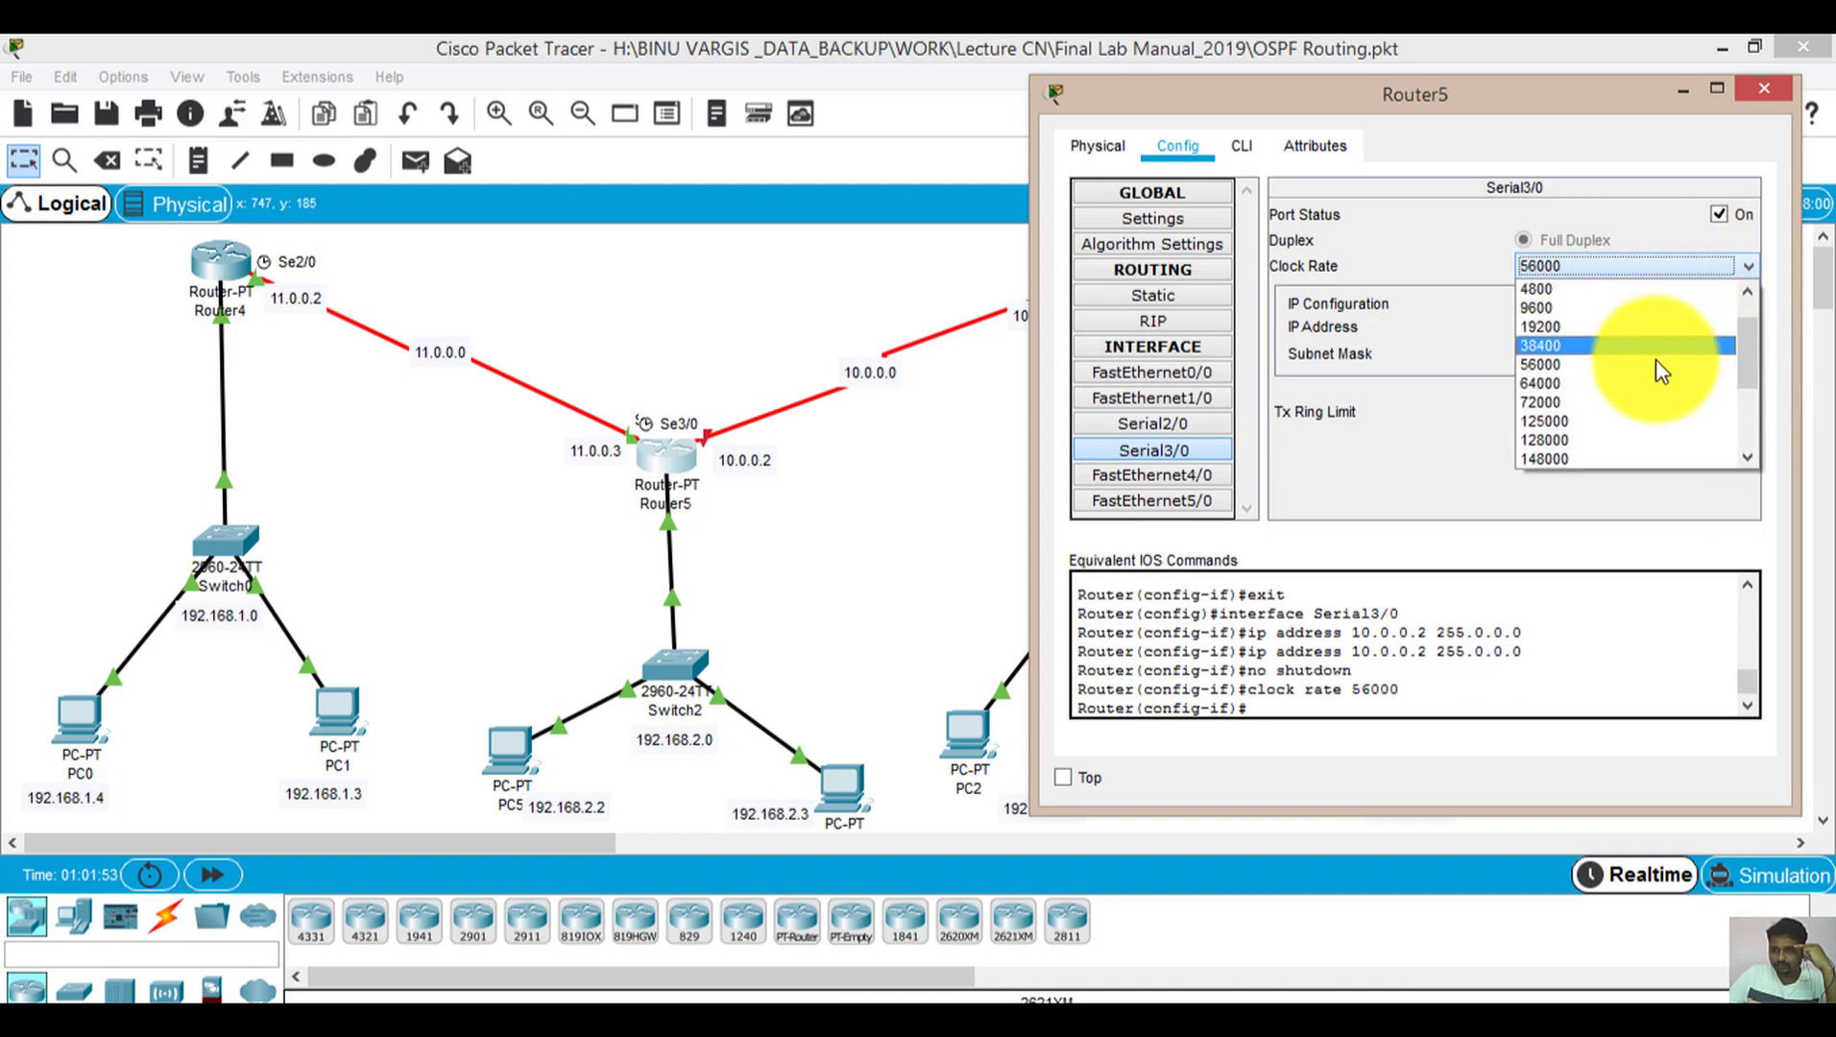
pyautogui.click(1580, 384)
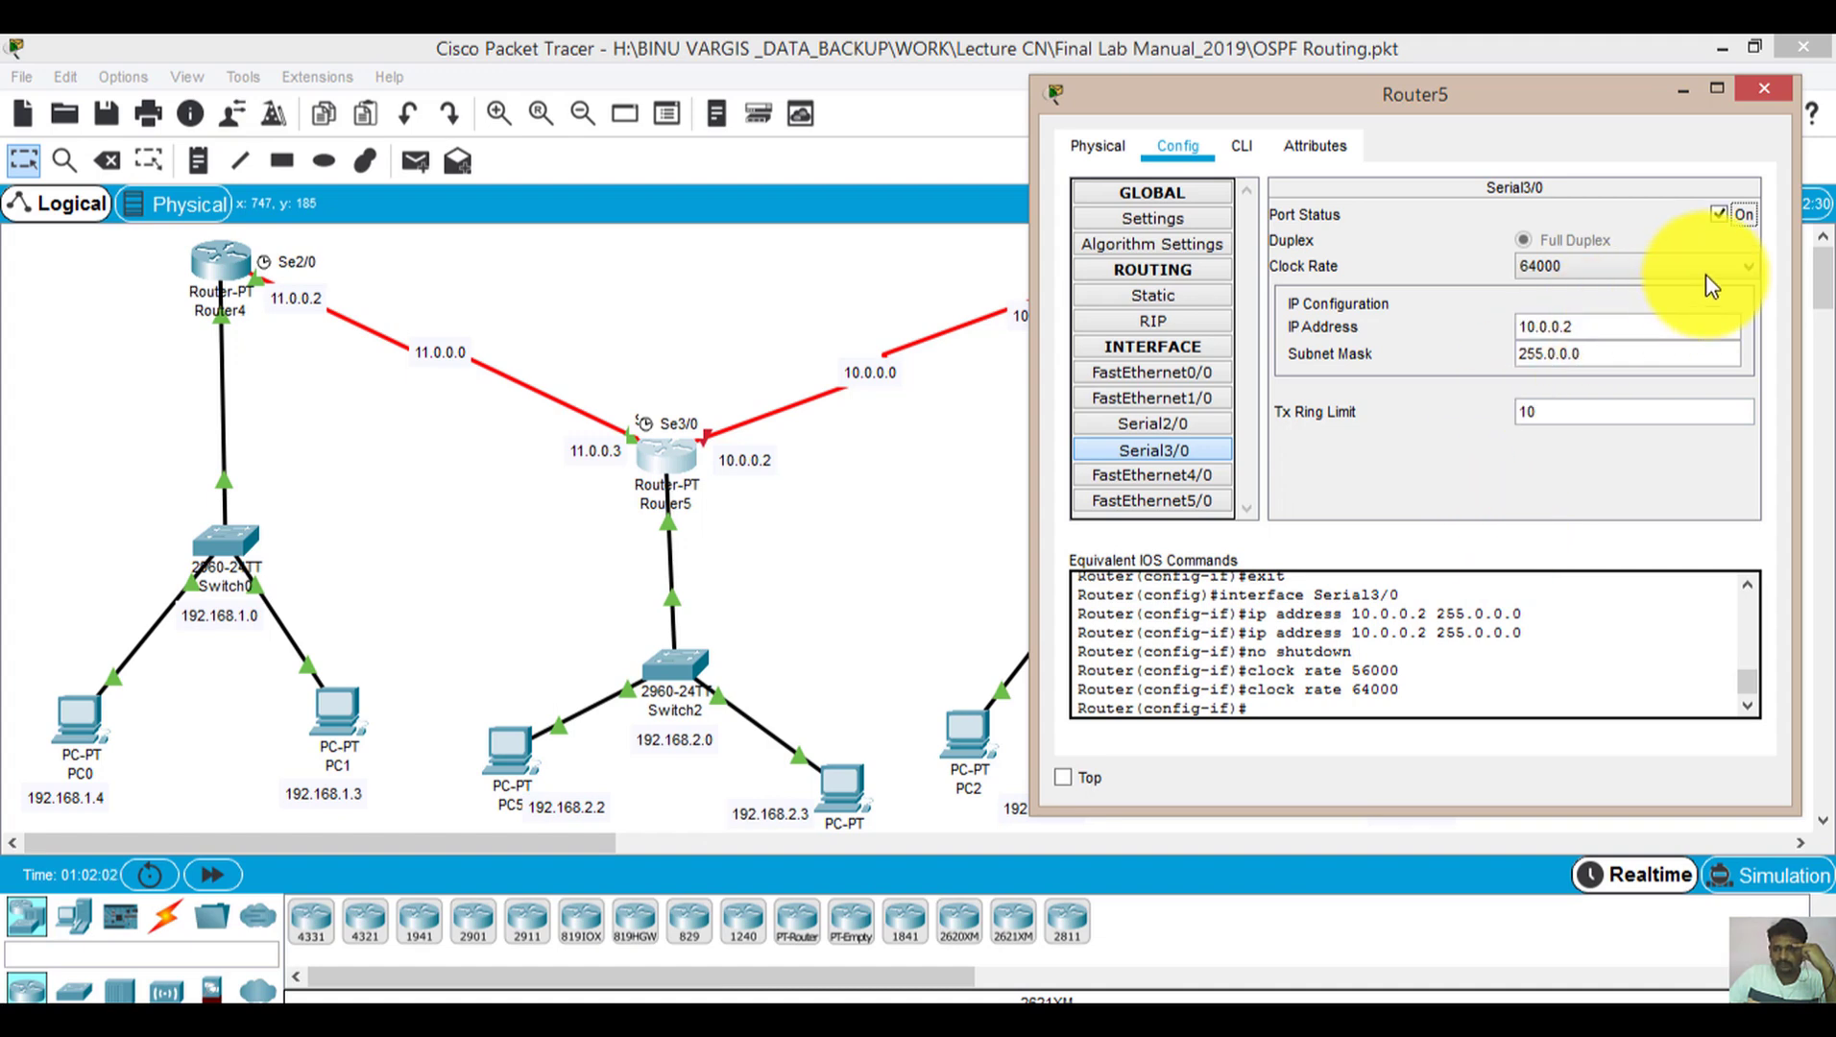
pyautogui.click(1775, 94)
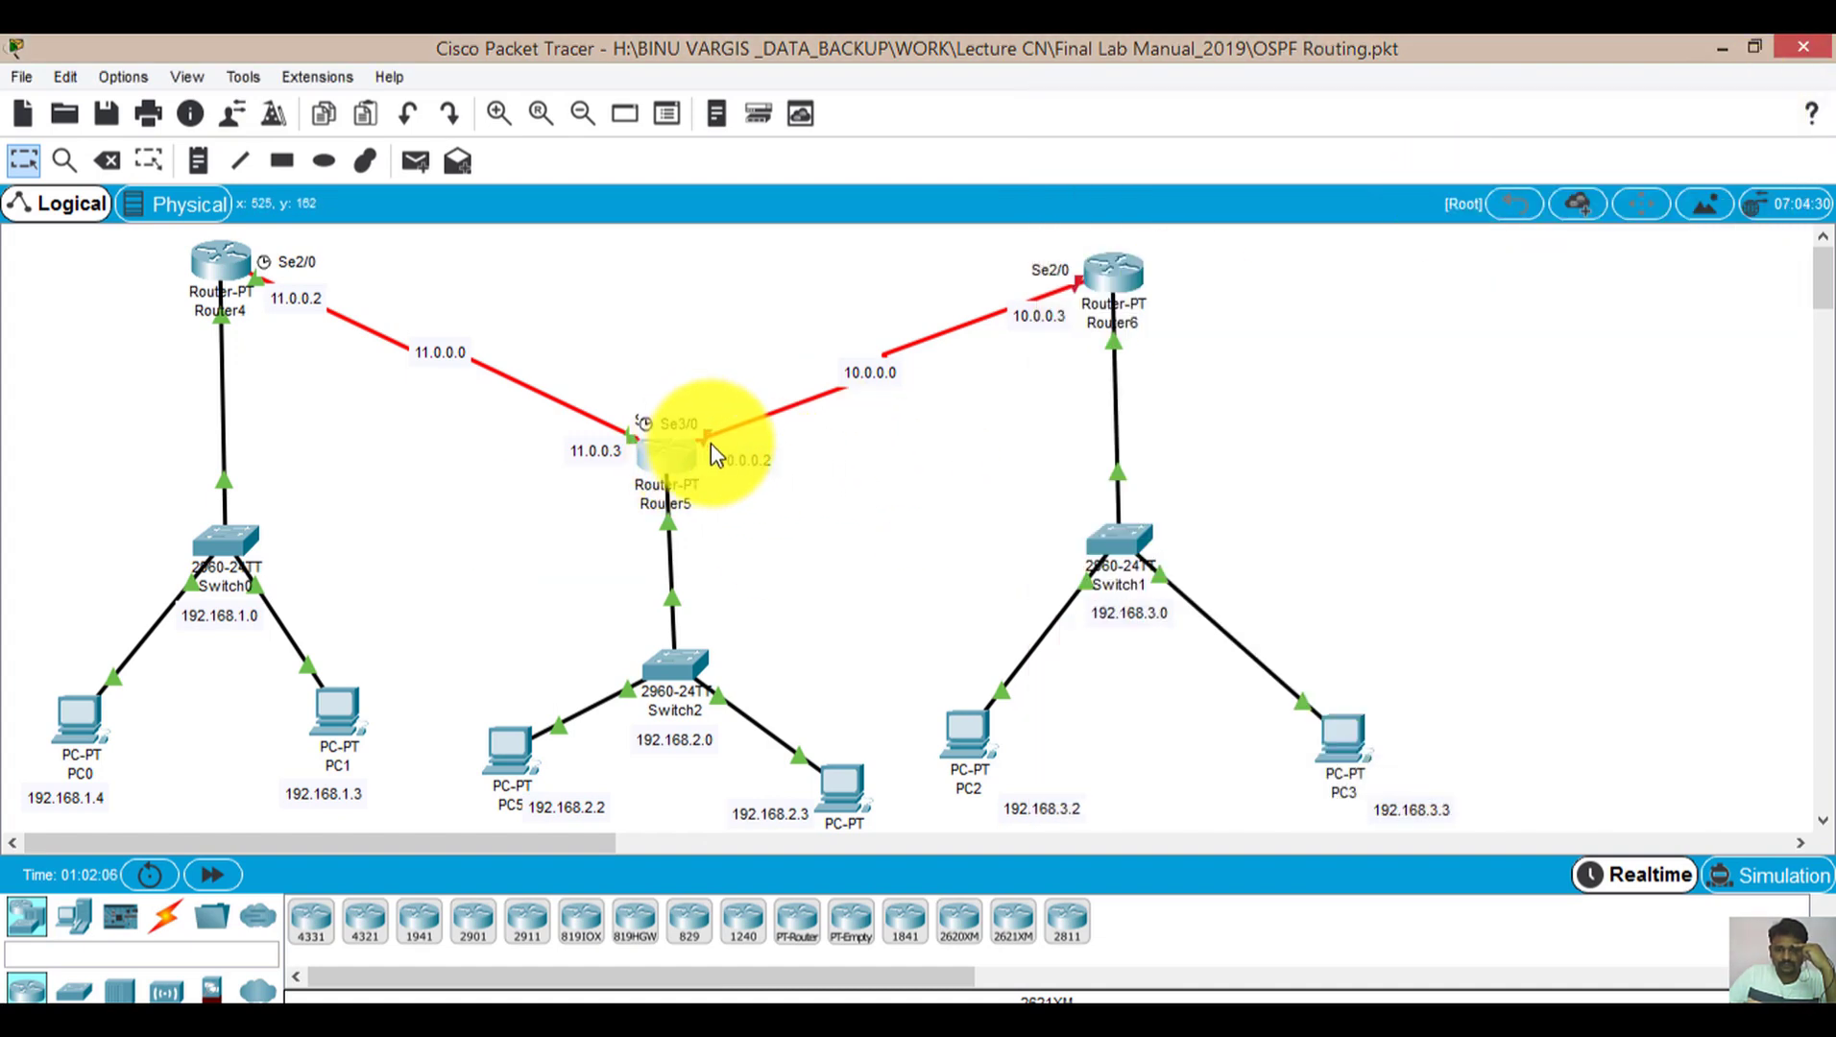
# Assign IP address 10.0.0.3 with subnet mask 255.0.0.0 to Router6's Serial2/0, moving the configuration window clear of the router
pyautogui.moveTo(1120, 284)
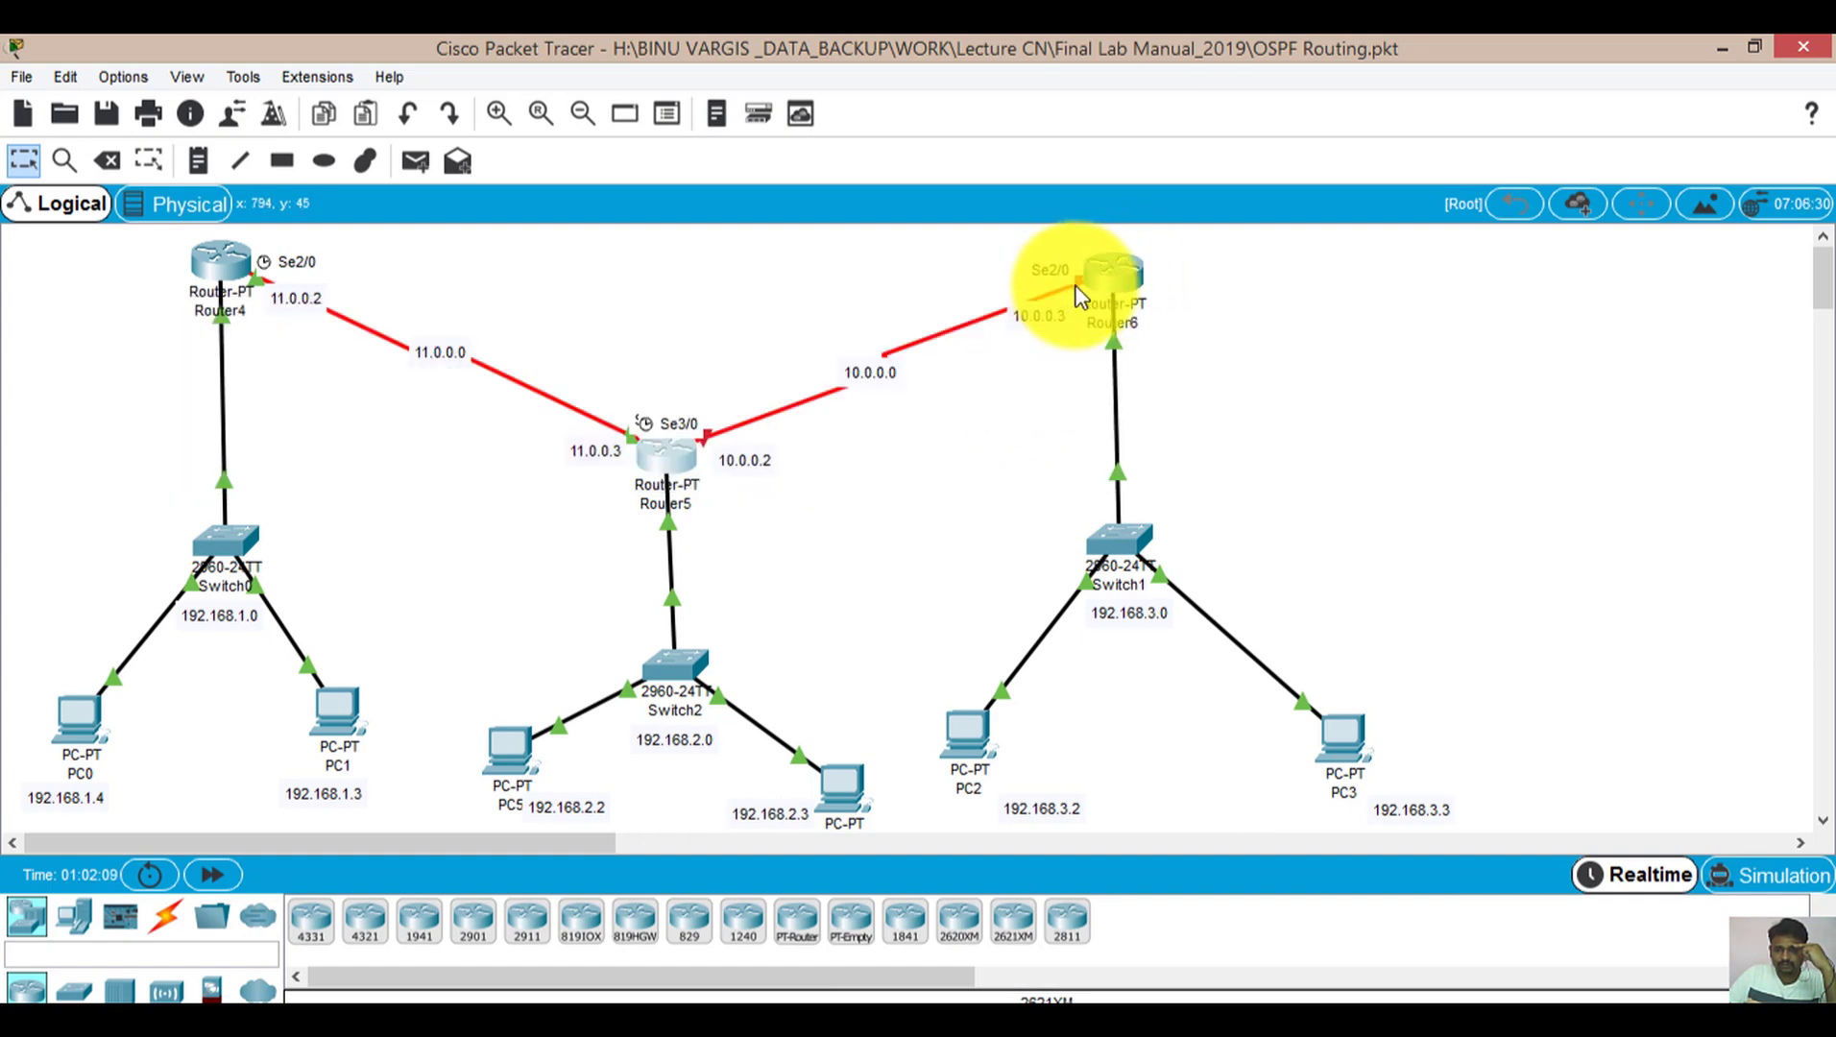
pyautogui.click(1119, 283)
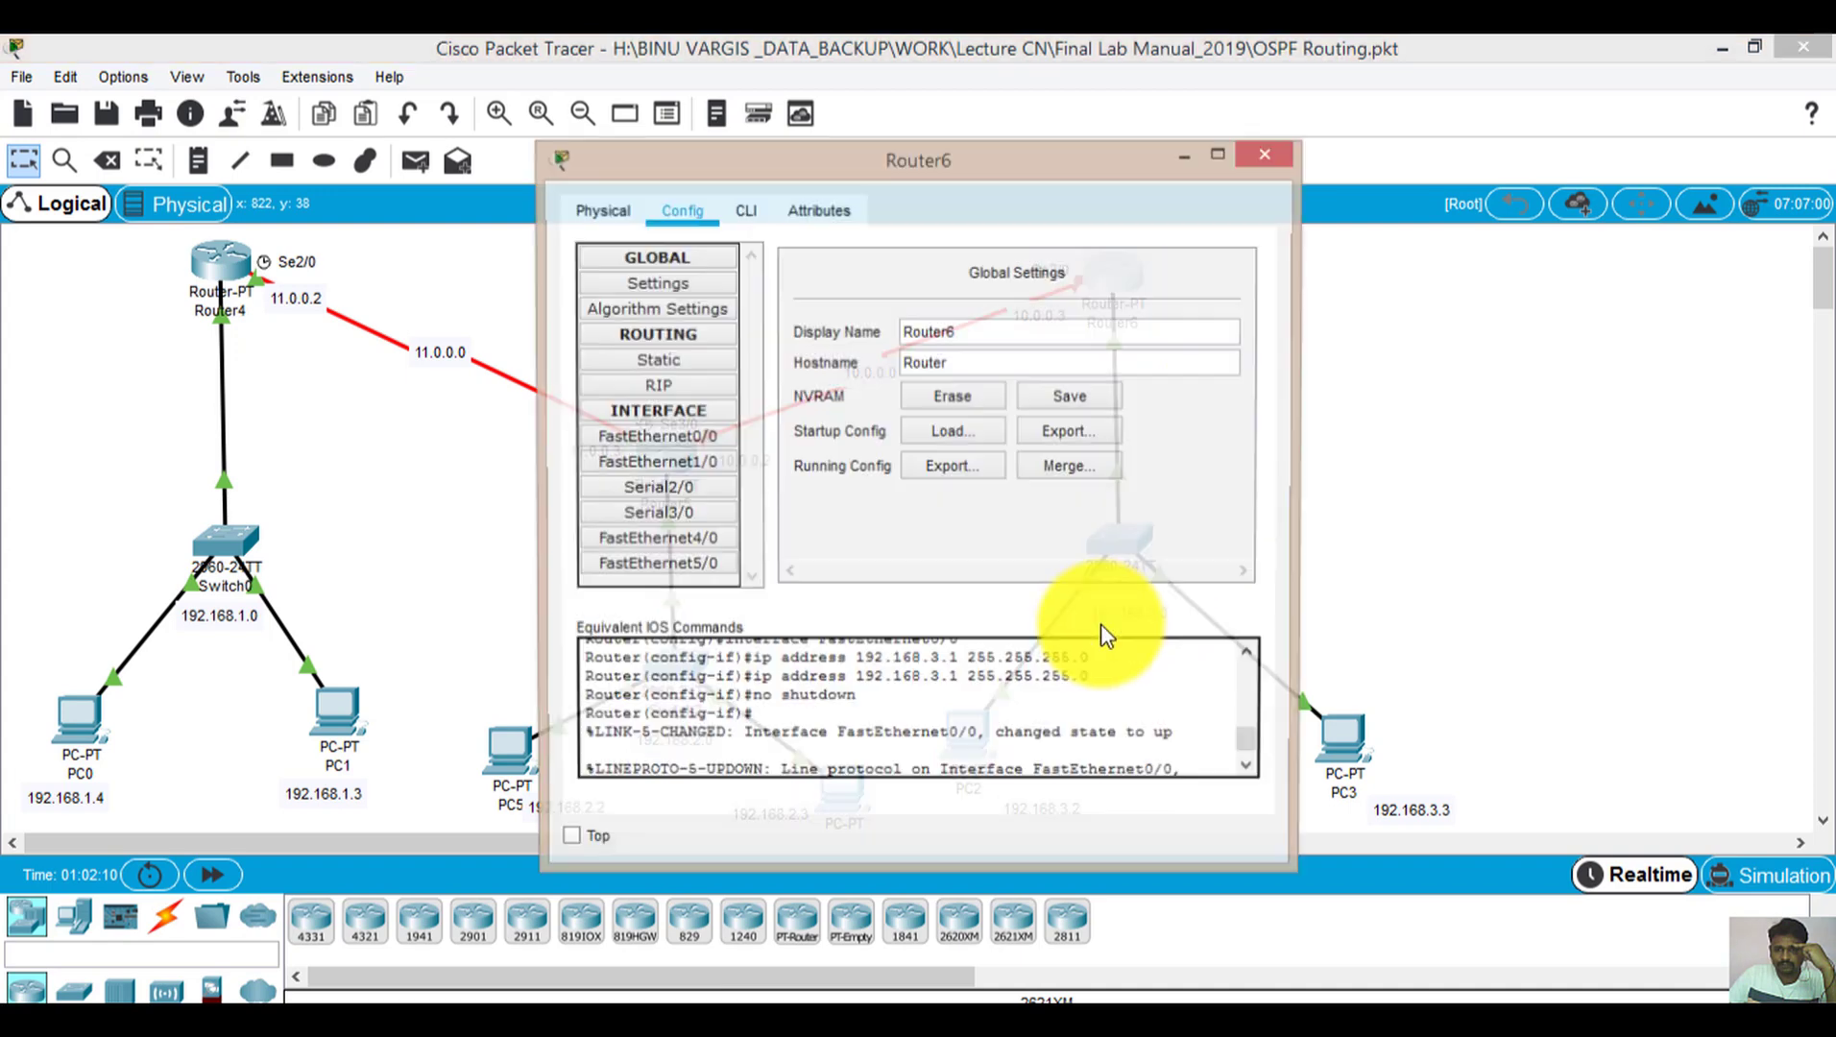
pyautogui.click(638, 489)
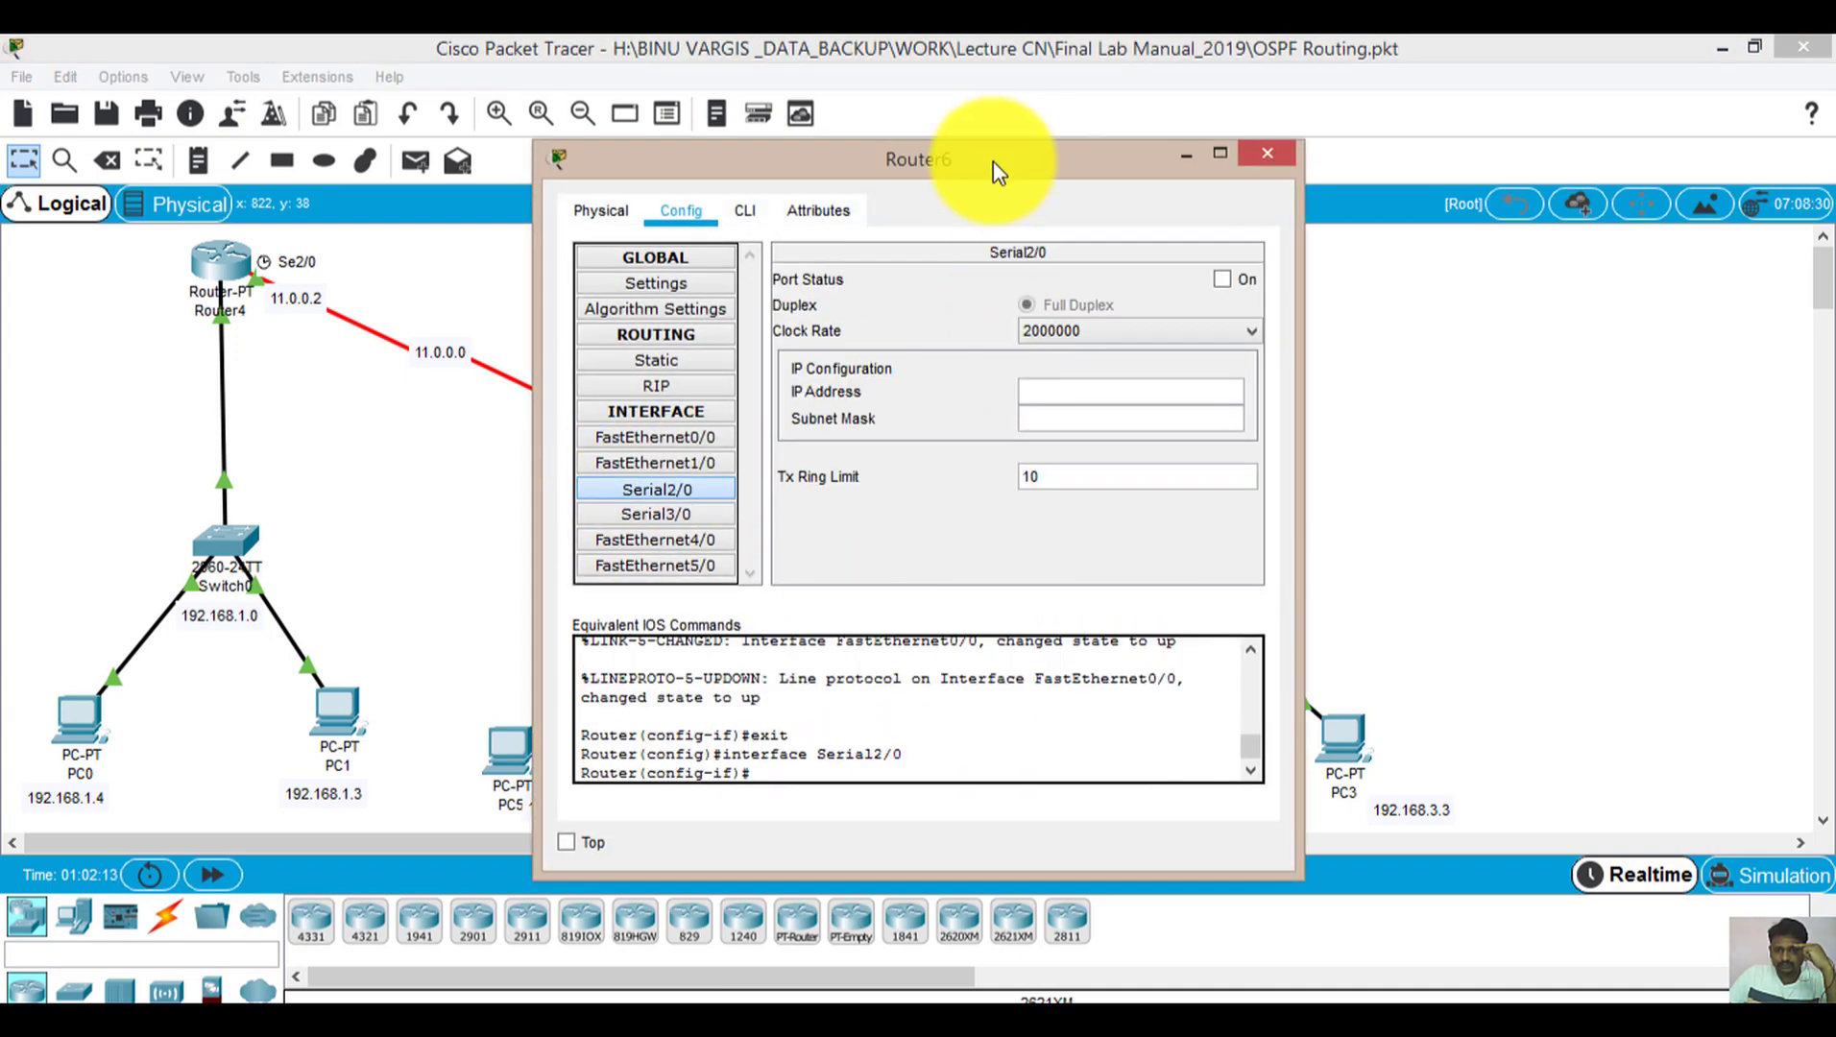
pyautogui.moveTo(993, 160); pyautogui.dragTo(643, 184)
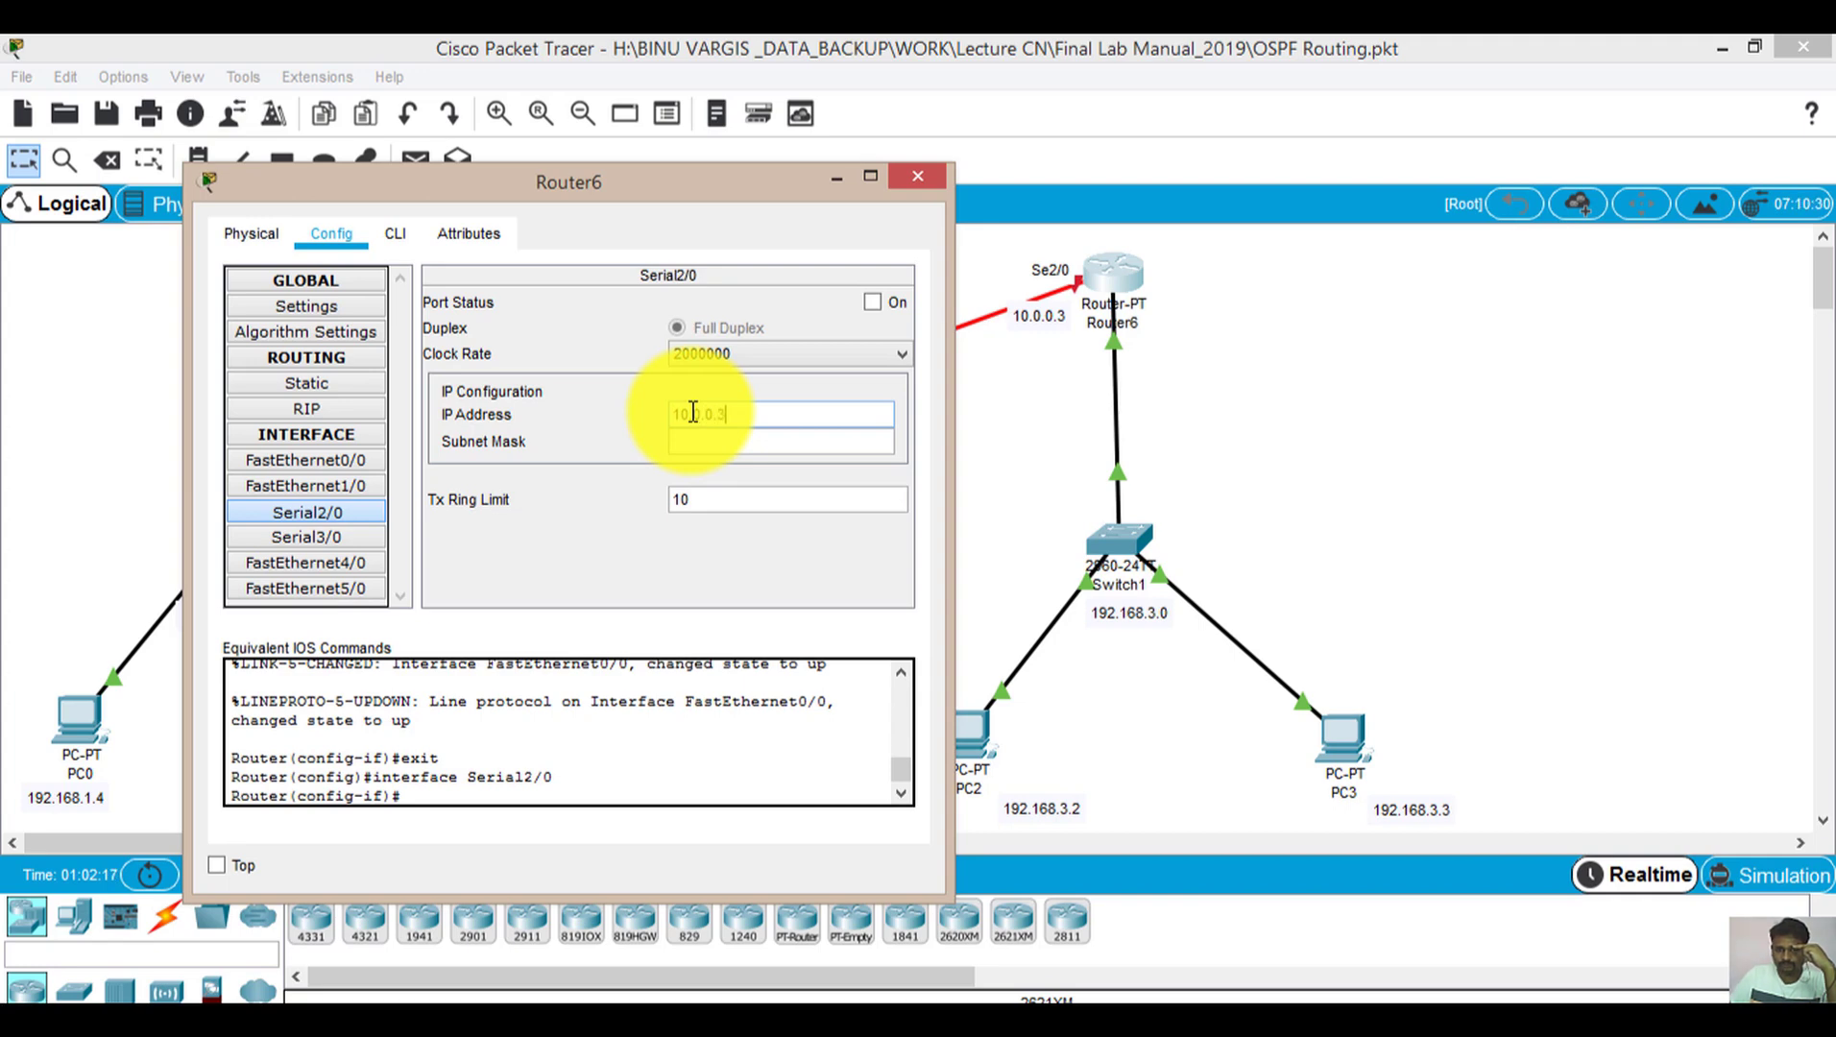
pyautogui.press('Tab')
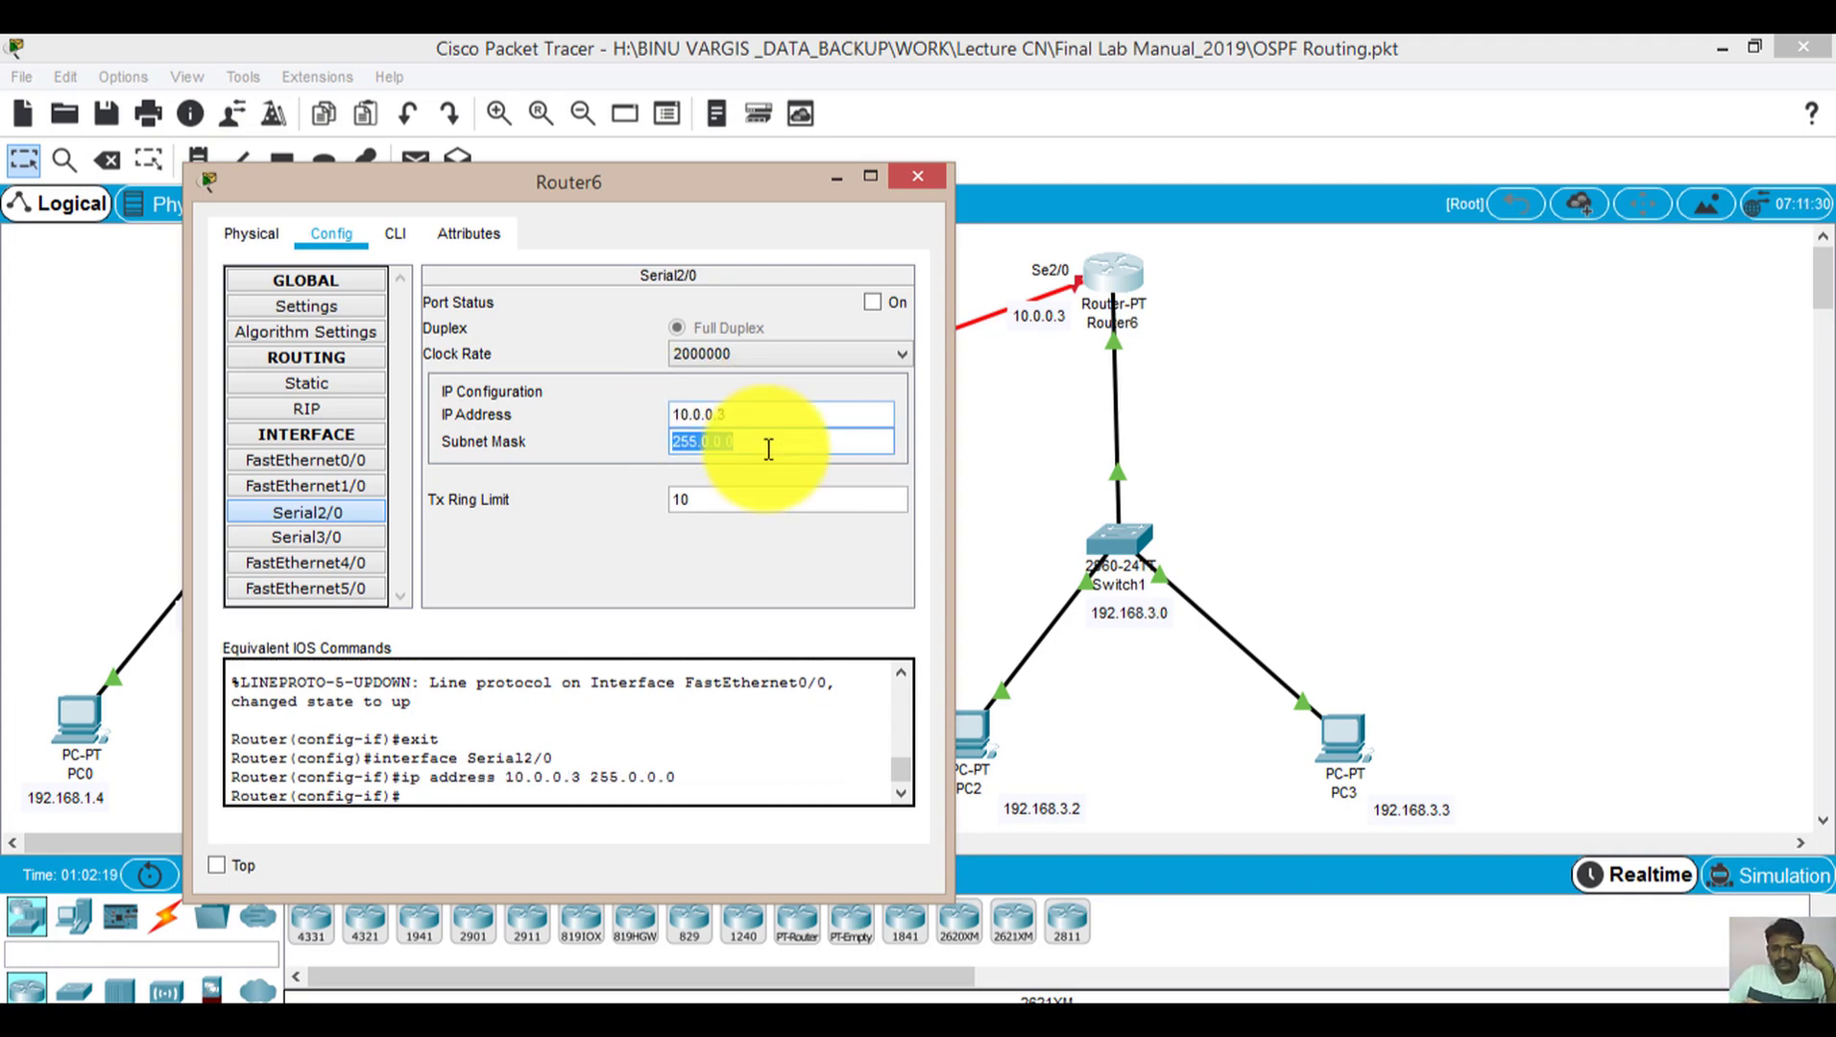
# Set the clock rate of Router6's Serial2/0 to Not Set, turn the port on, and close the configuration
pyautogui.click(832, 354)
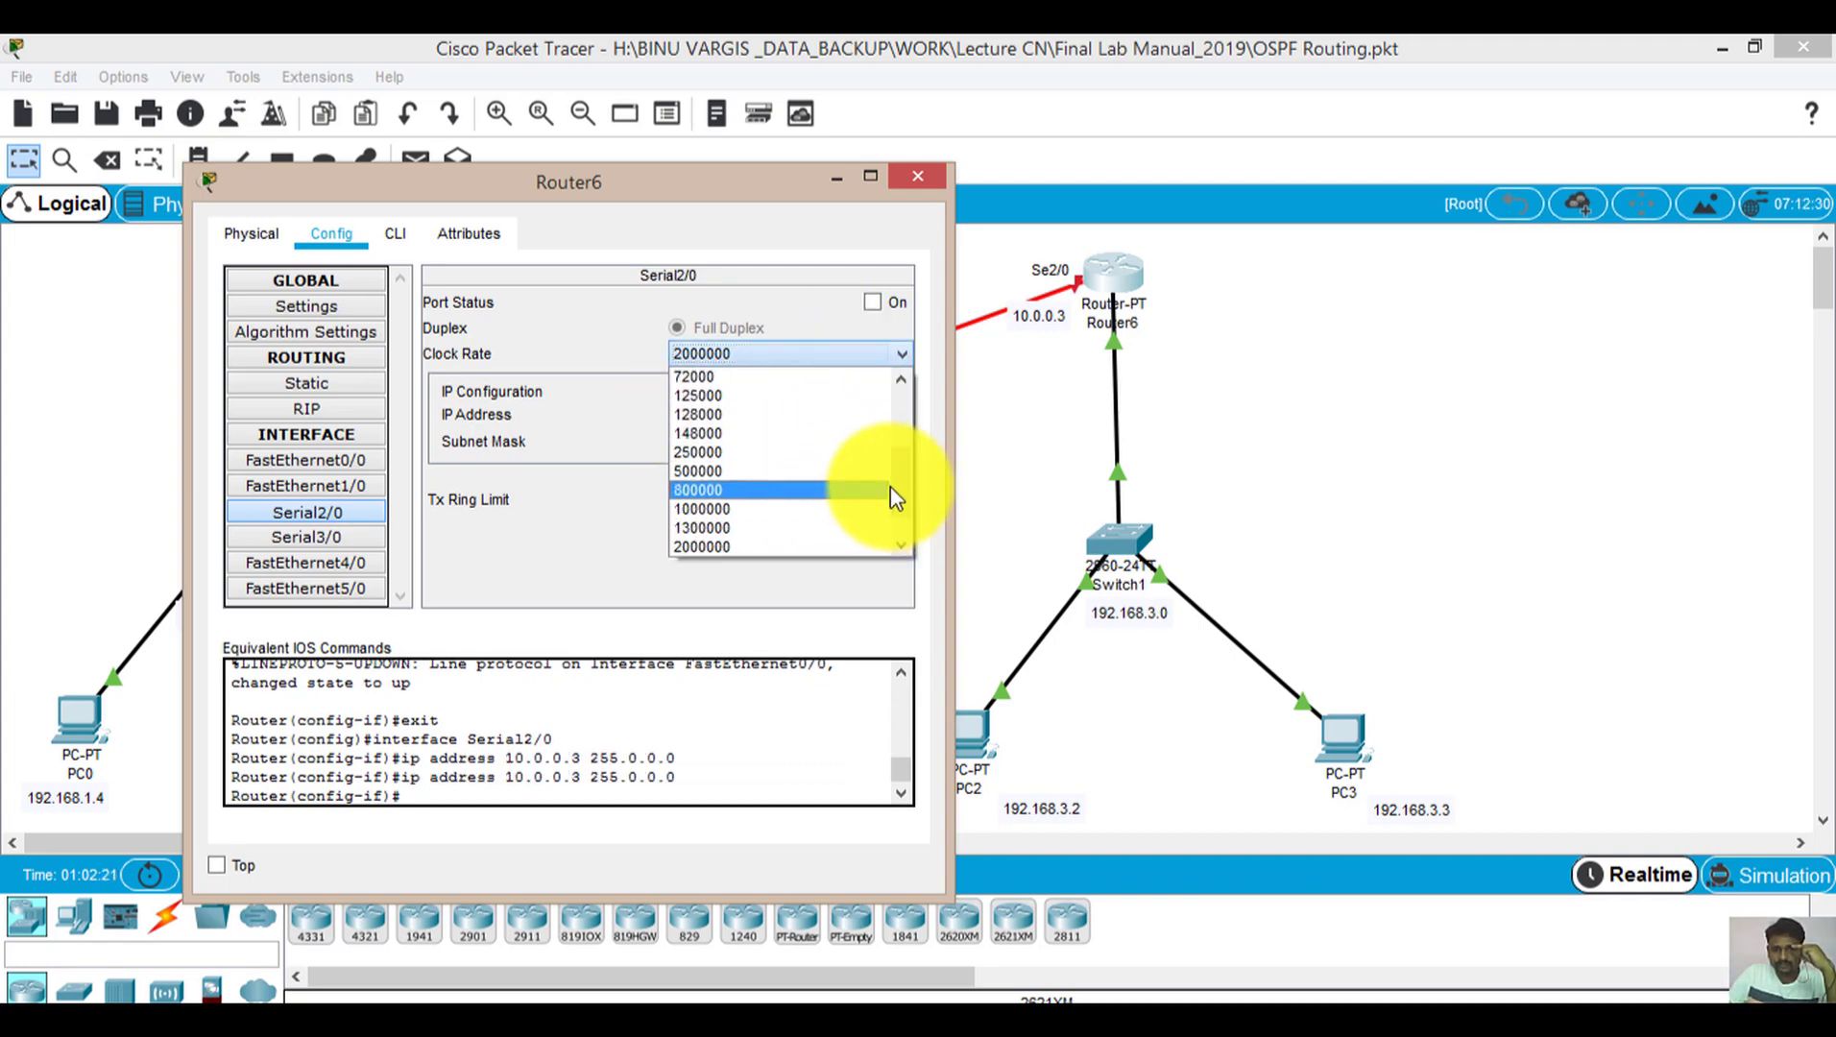
pyautogui.click(871, 546)
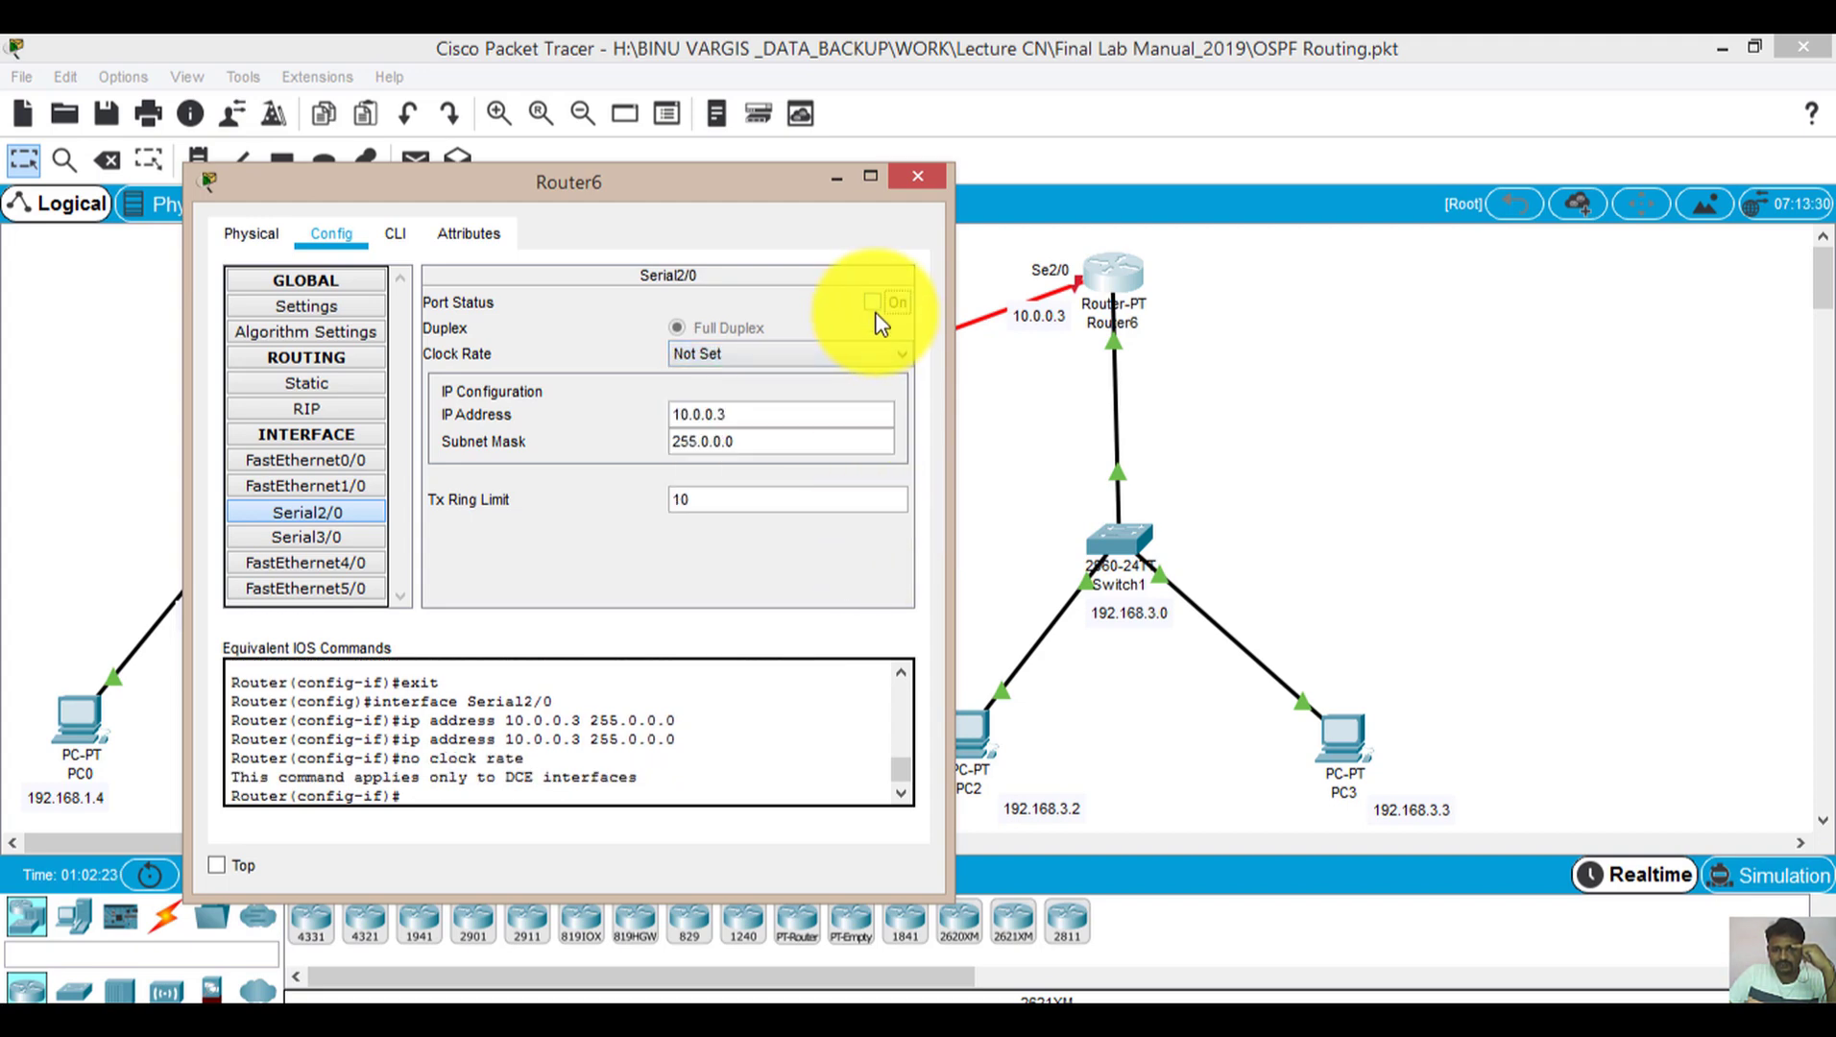
pyautogui.click(874, 303)
pyautogui.click(918, 176)
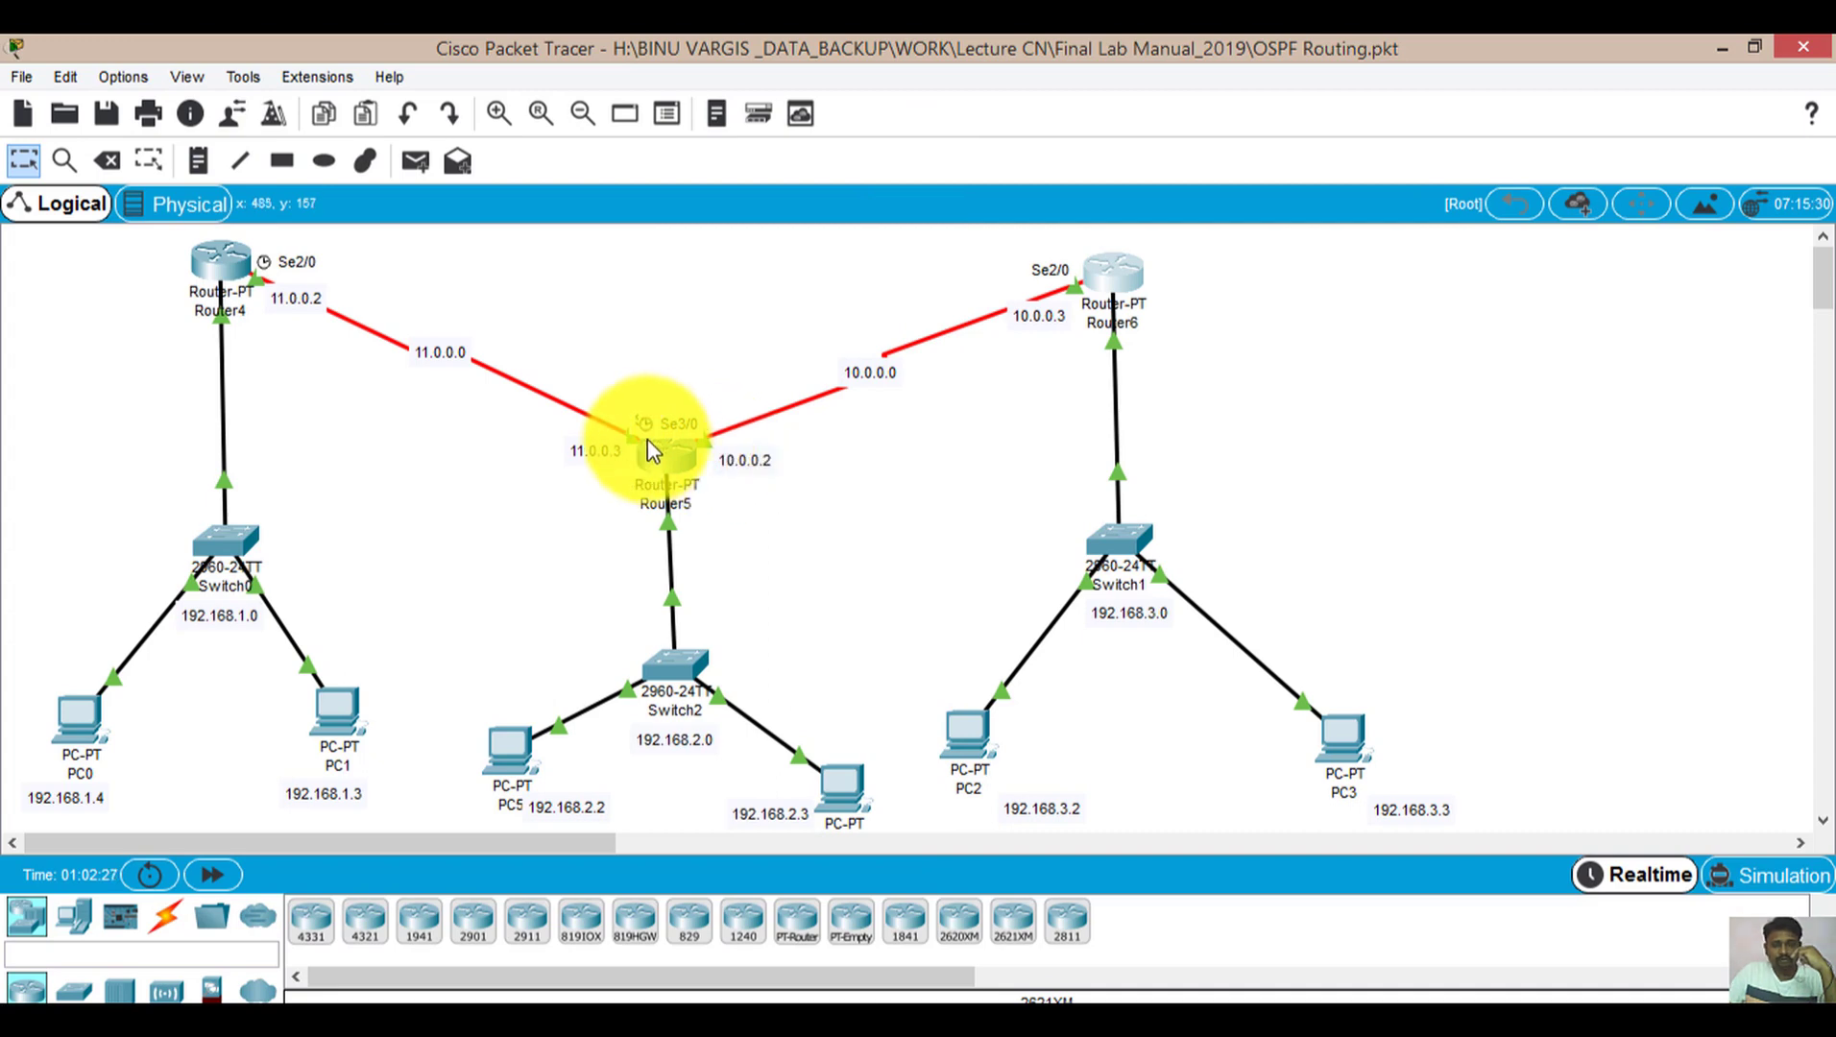
# Connect Router4 directly to Router6 with an automatically chosen connection type
pyautogui.moveTo(647, 445)
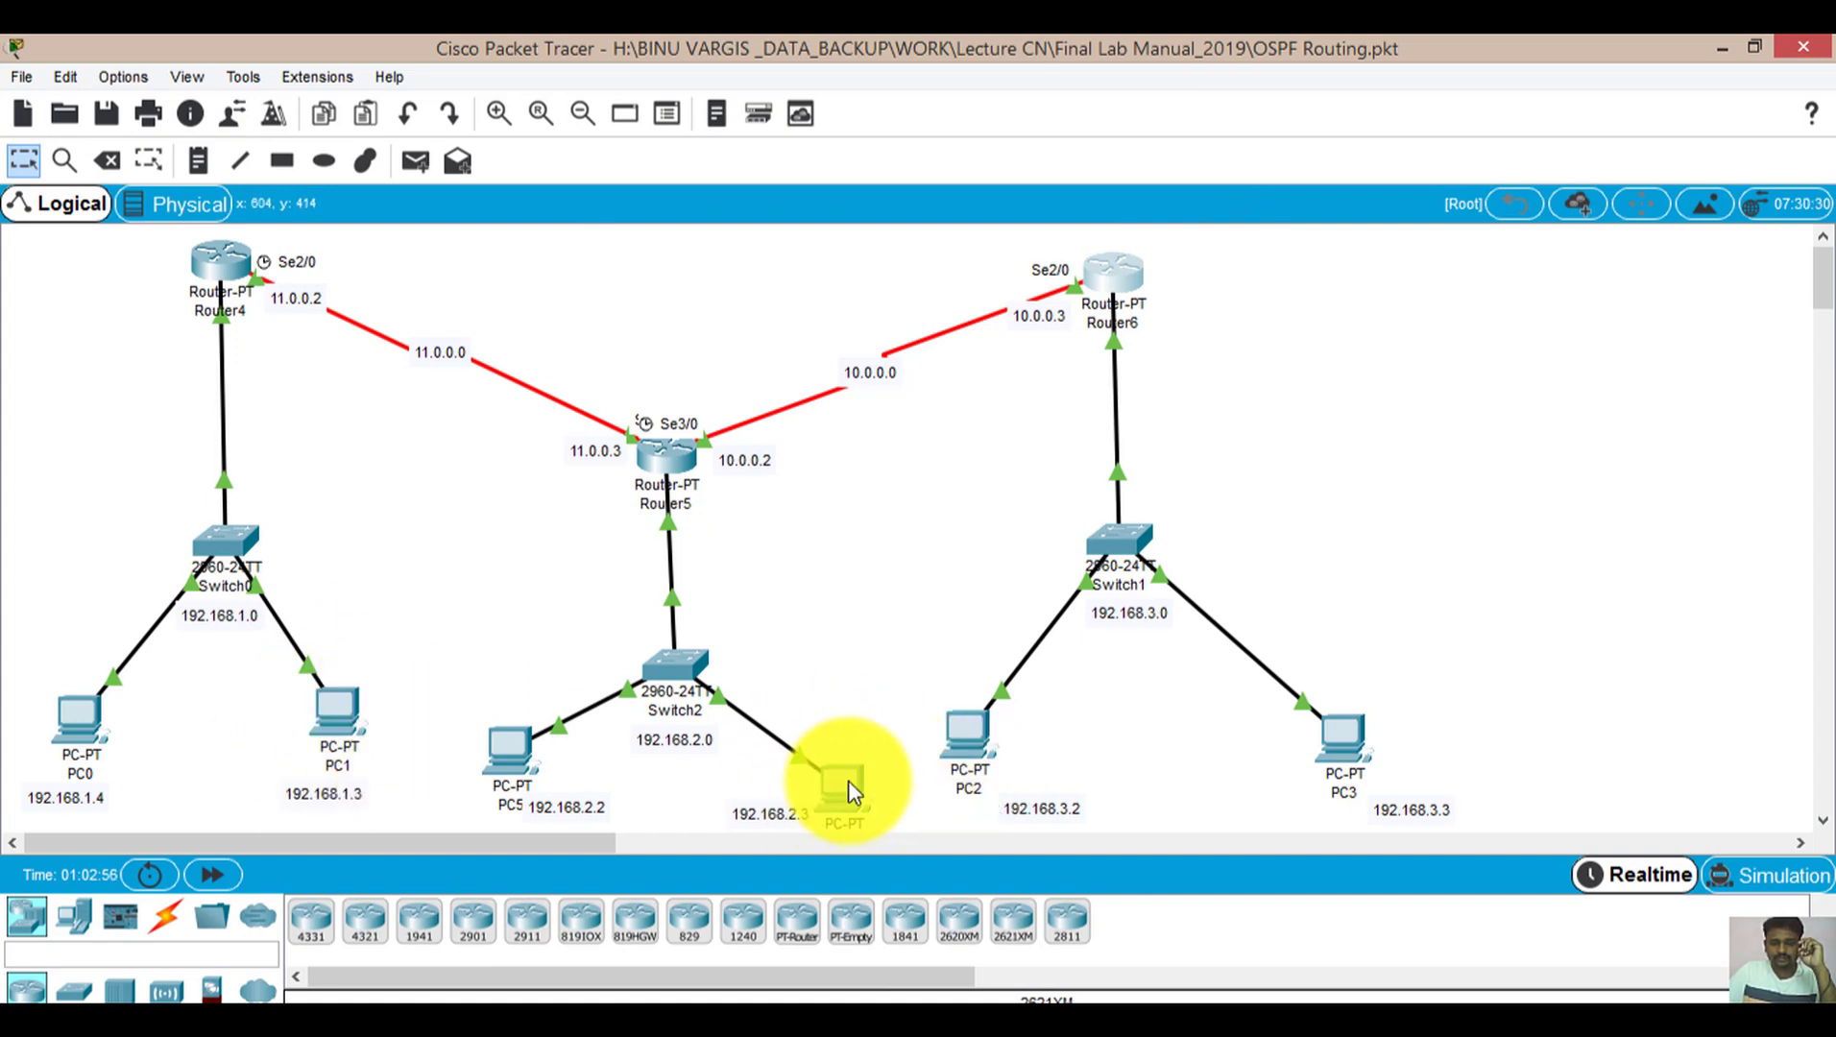
pyautogui.moveTo(836, 790)
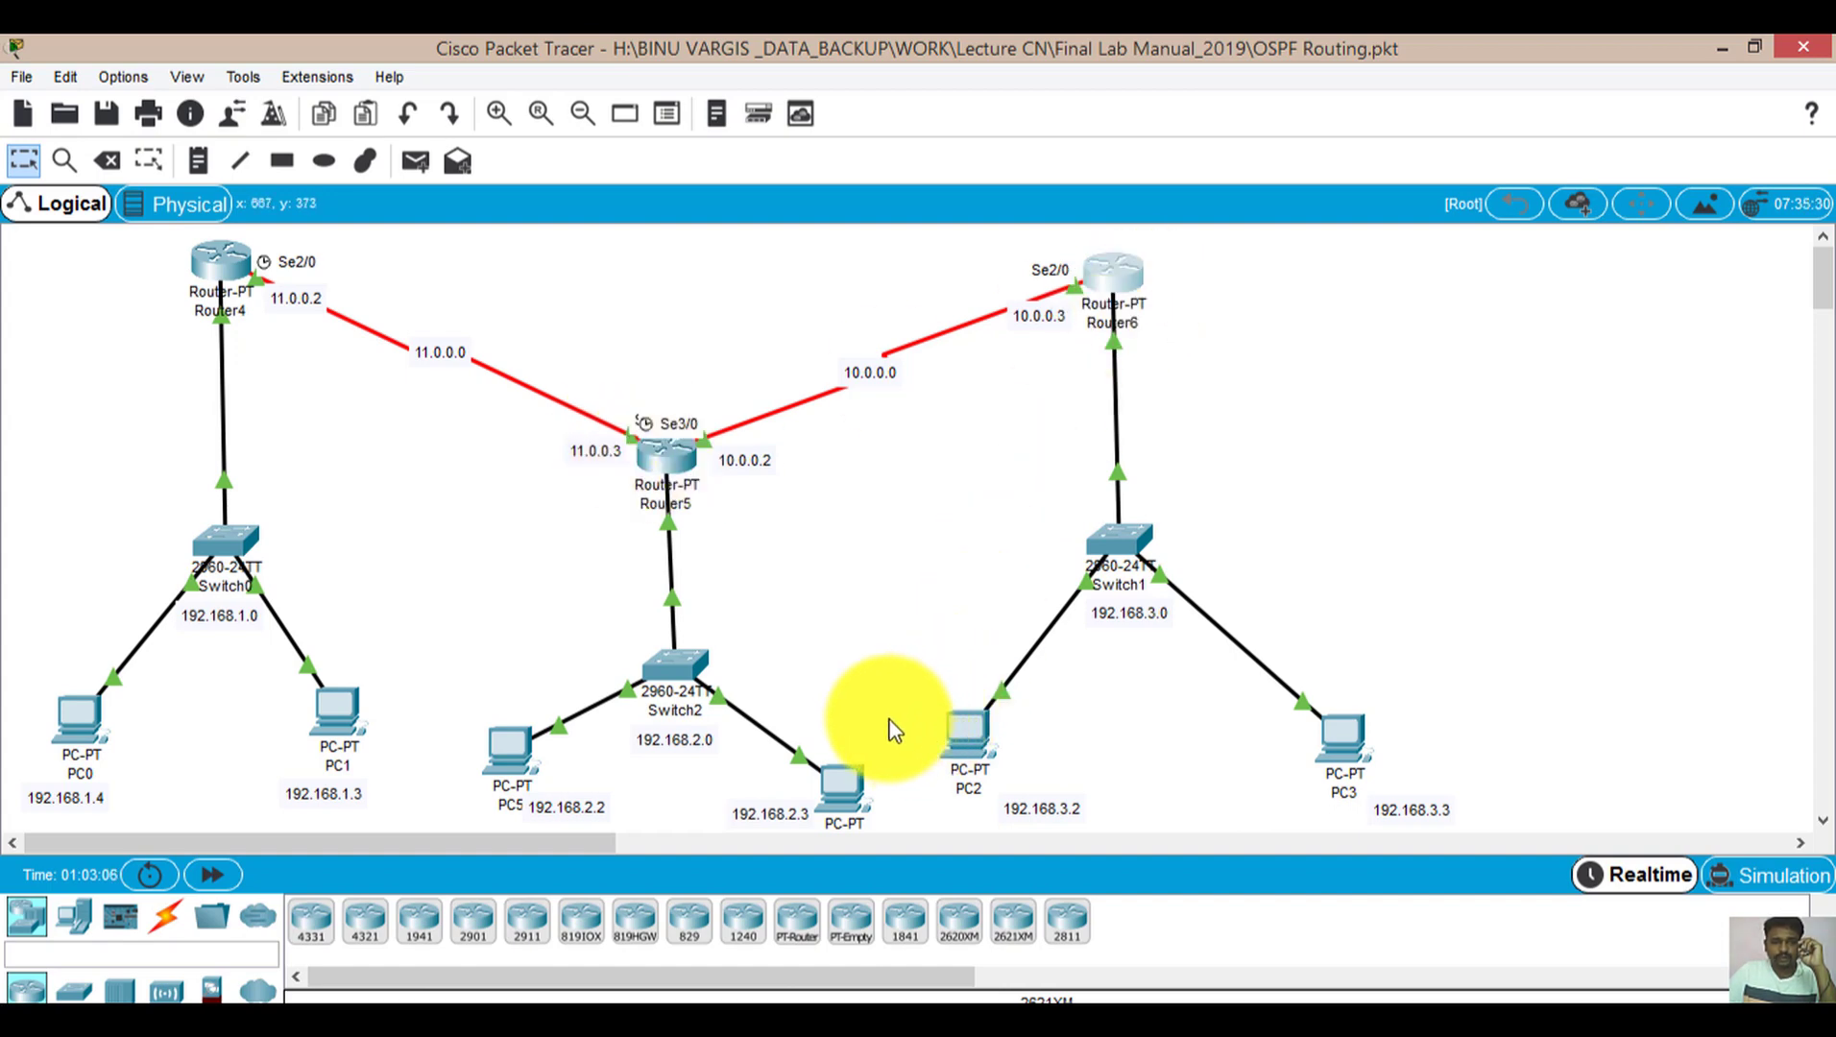
pyautogui.click(168, 927)
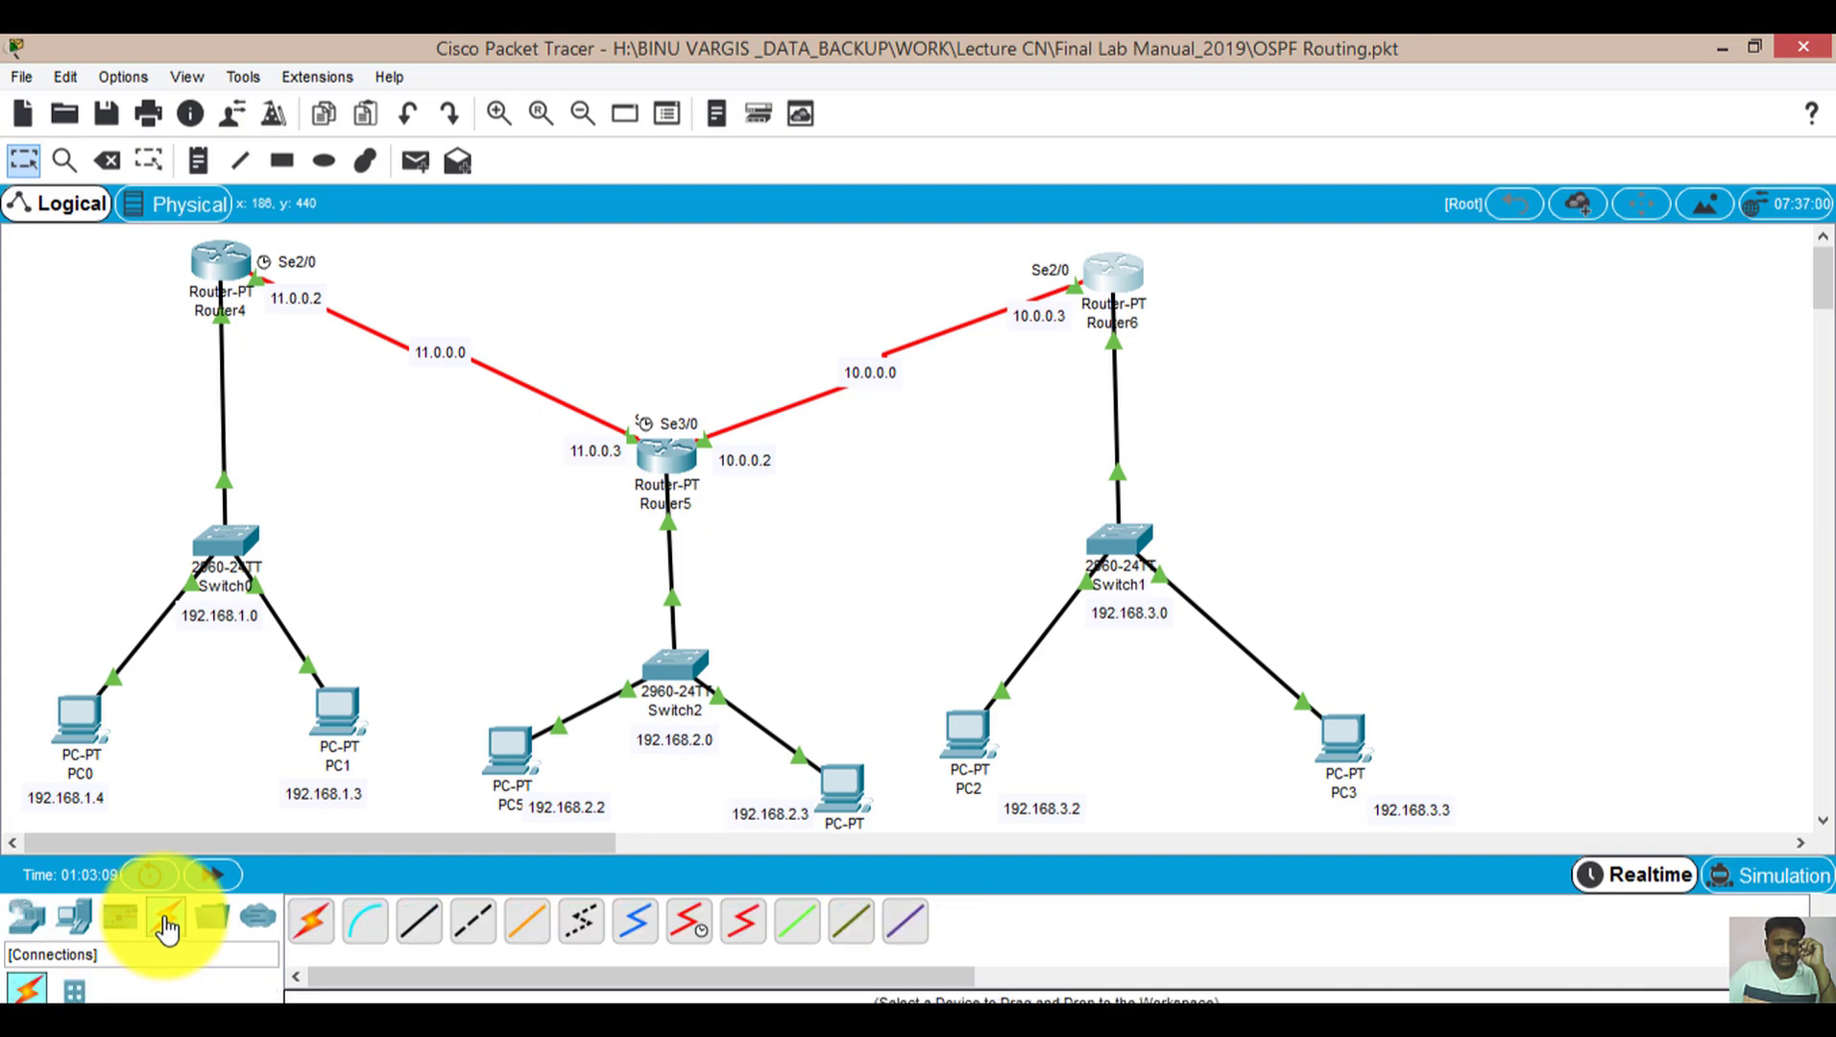
pyautogui.click(306, 940)
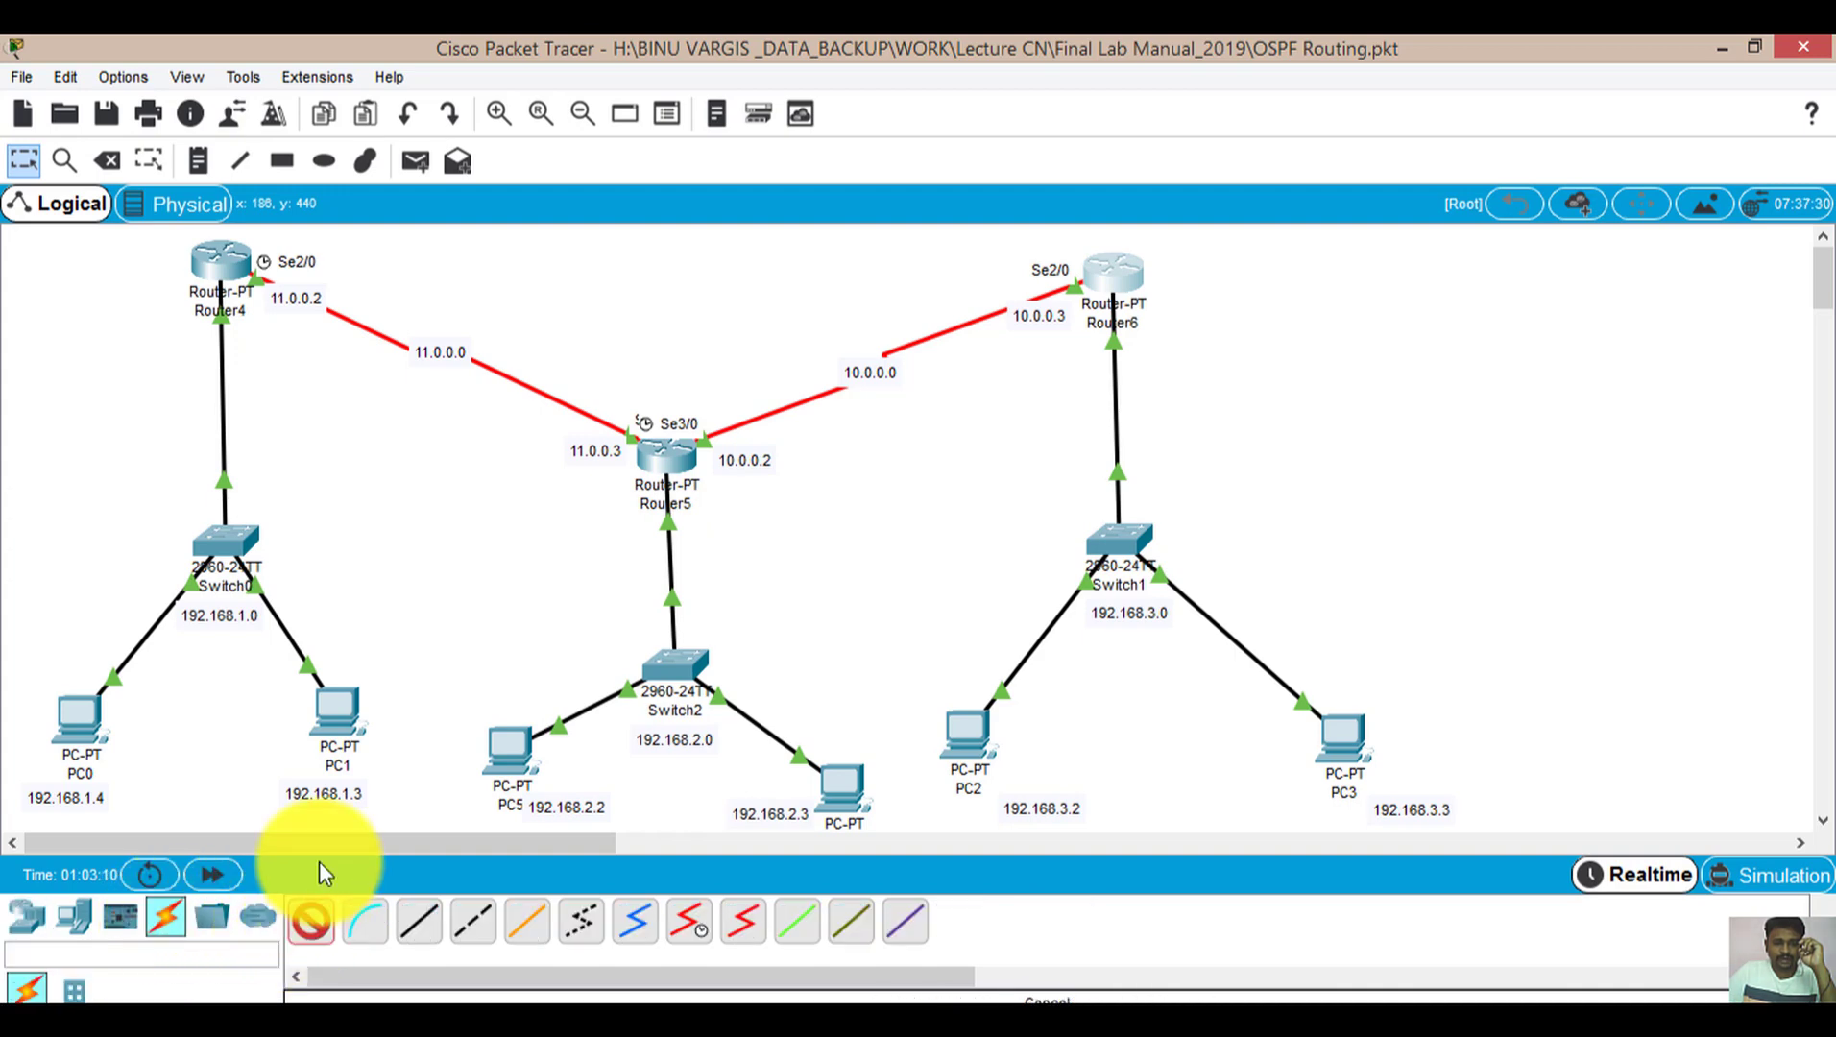
pyautogui.click(248, 259)
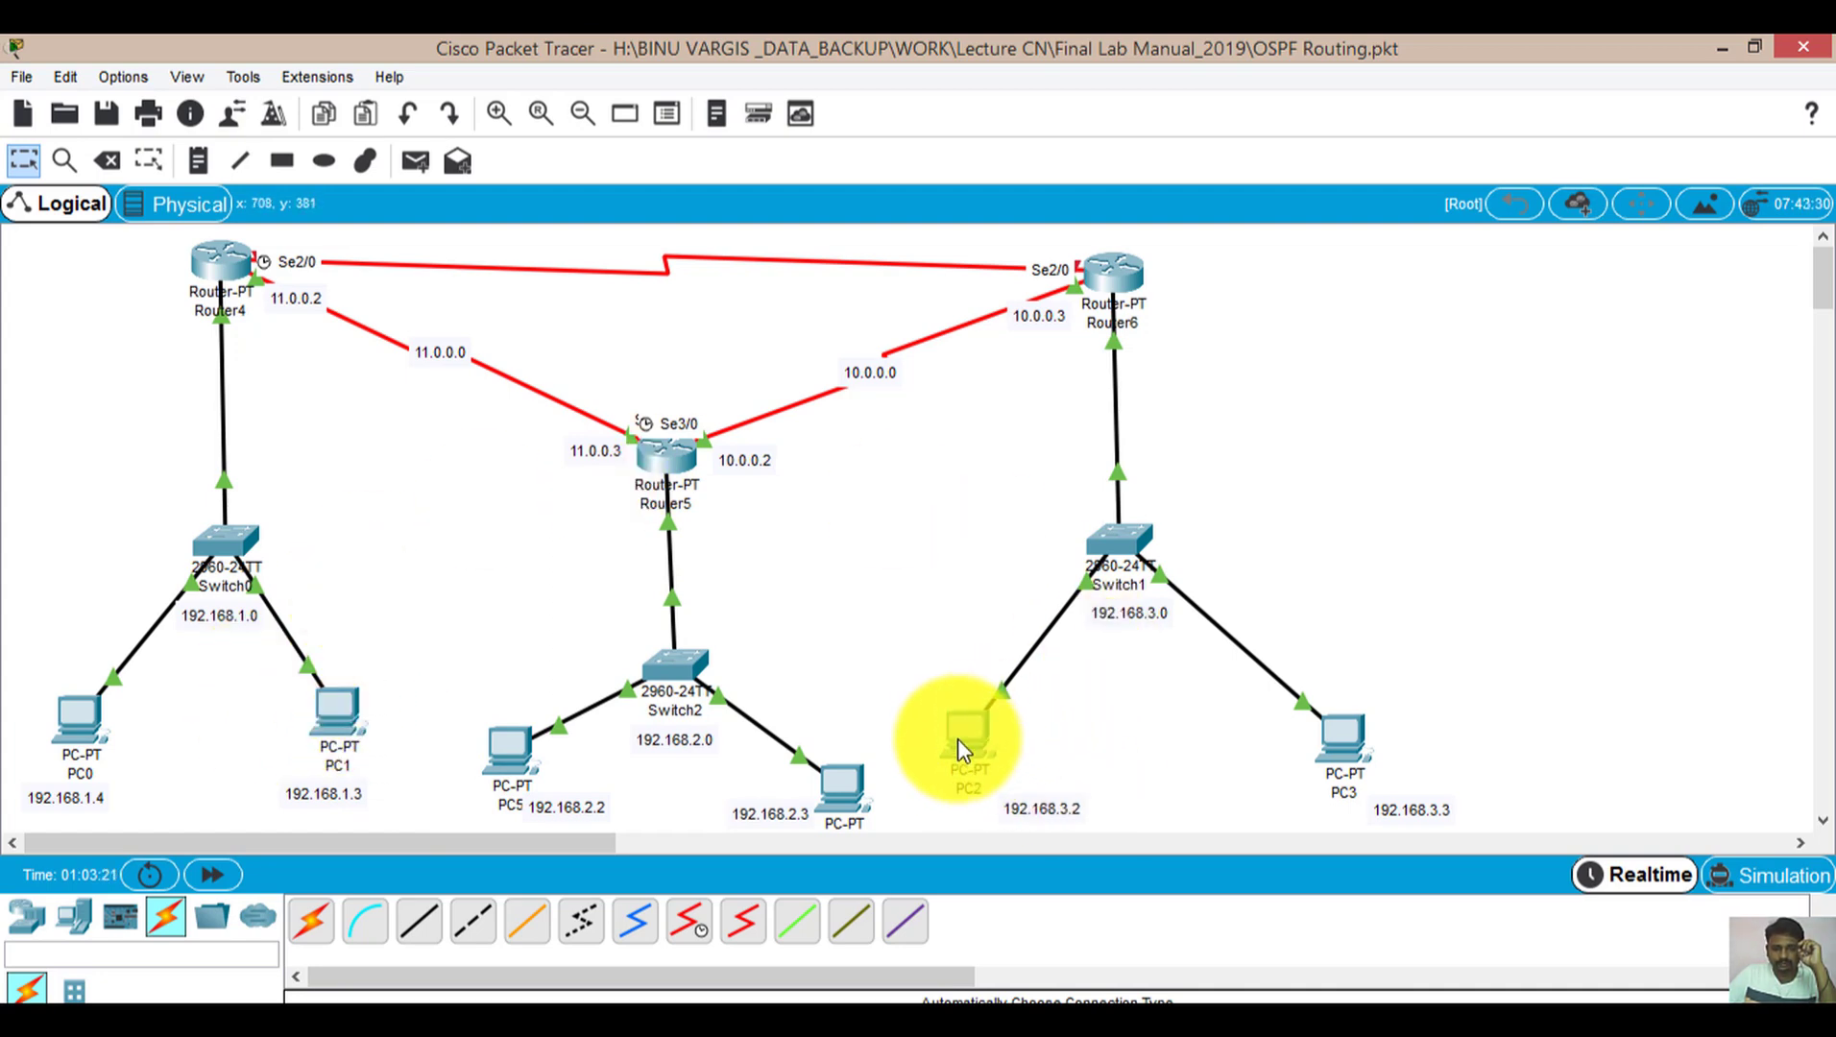
pyautogui.moveTo(960, 741)
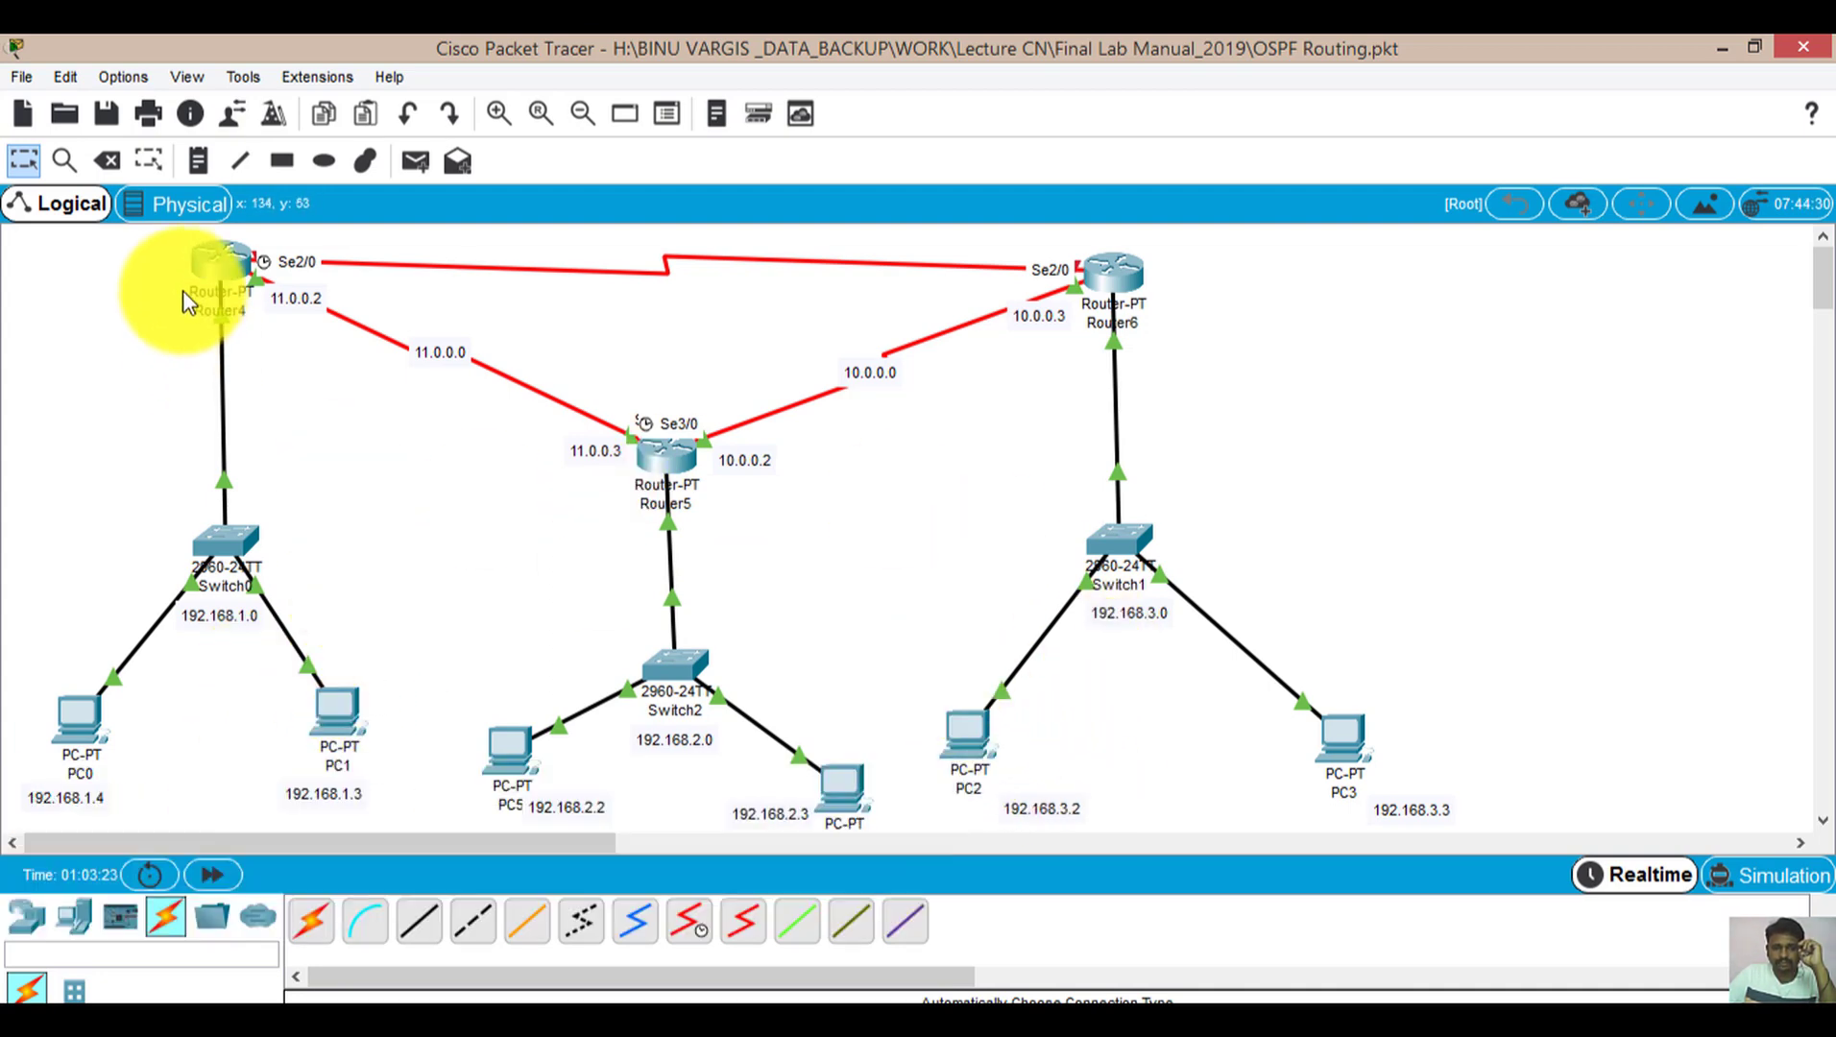
pyautogui.moveTo(1146, 327)
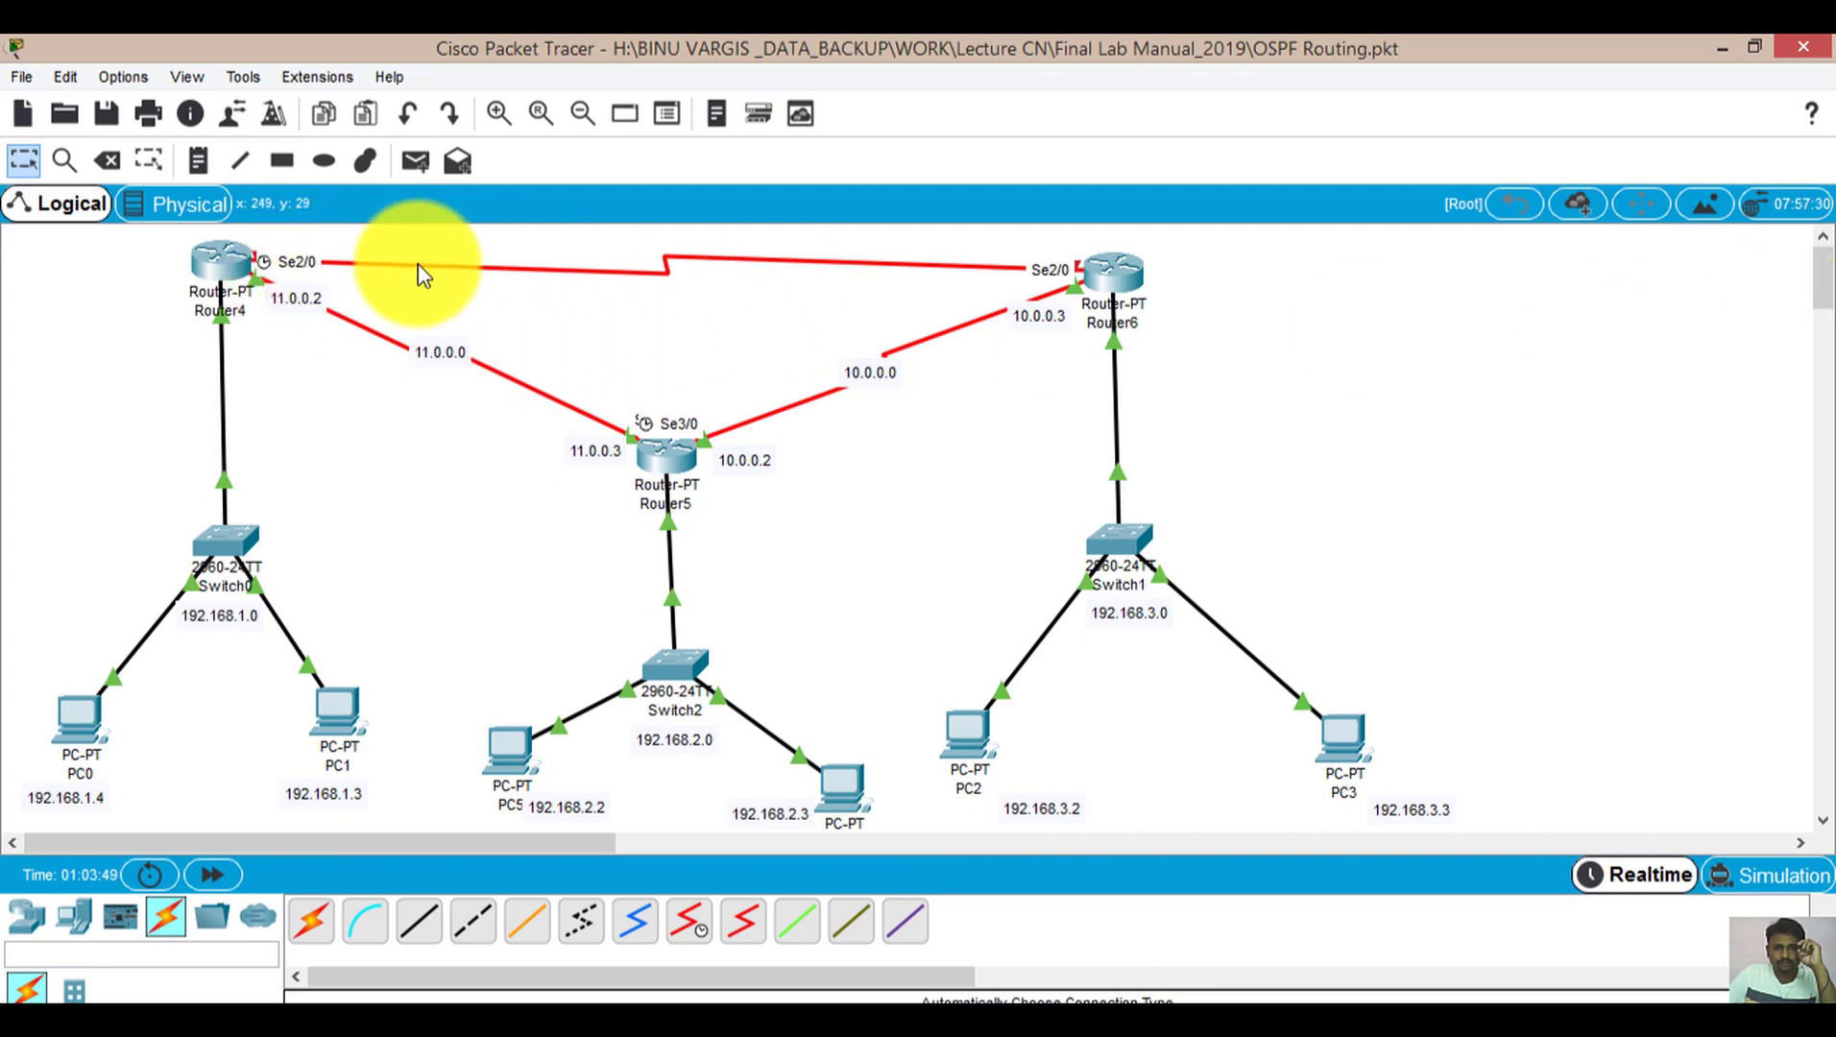
pyautogui.click(221, 261)
pyautogui.click(616, 517)
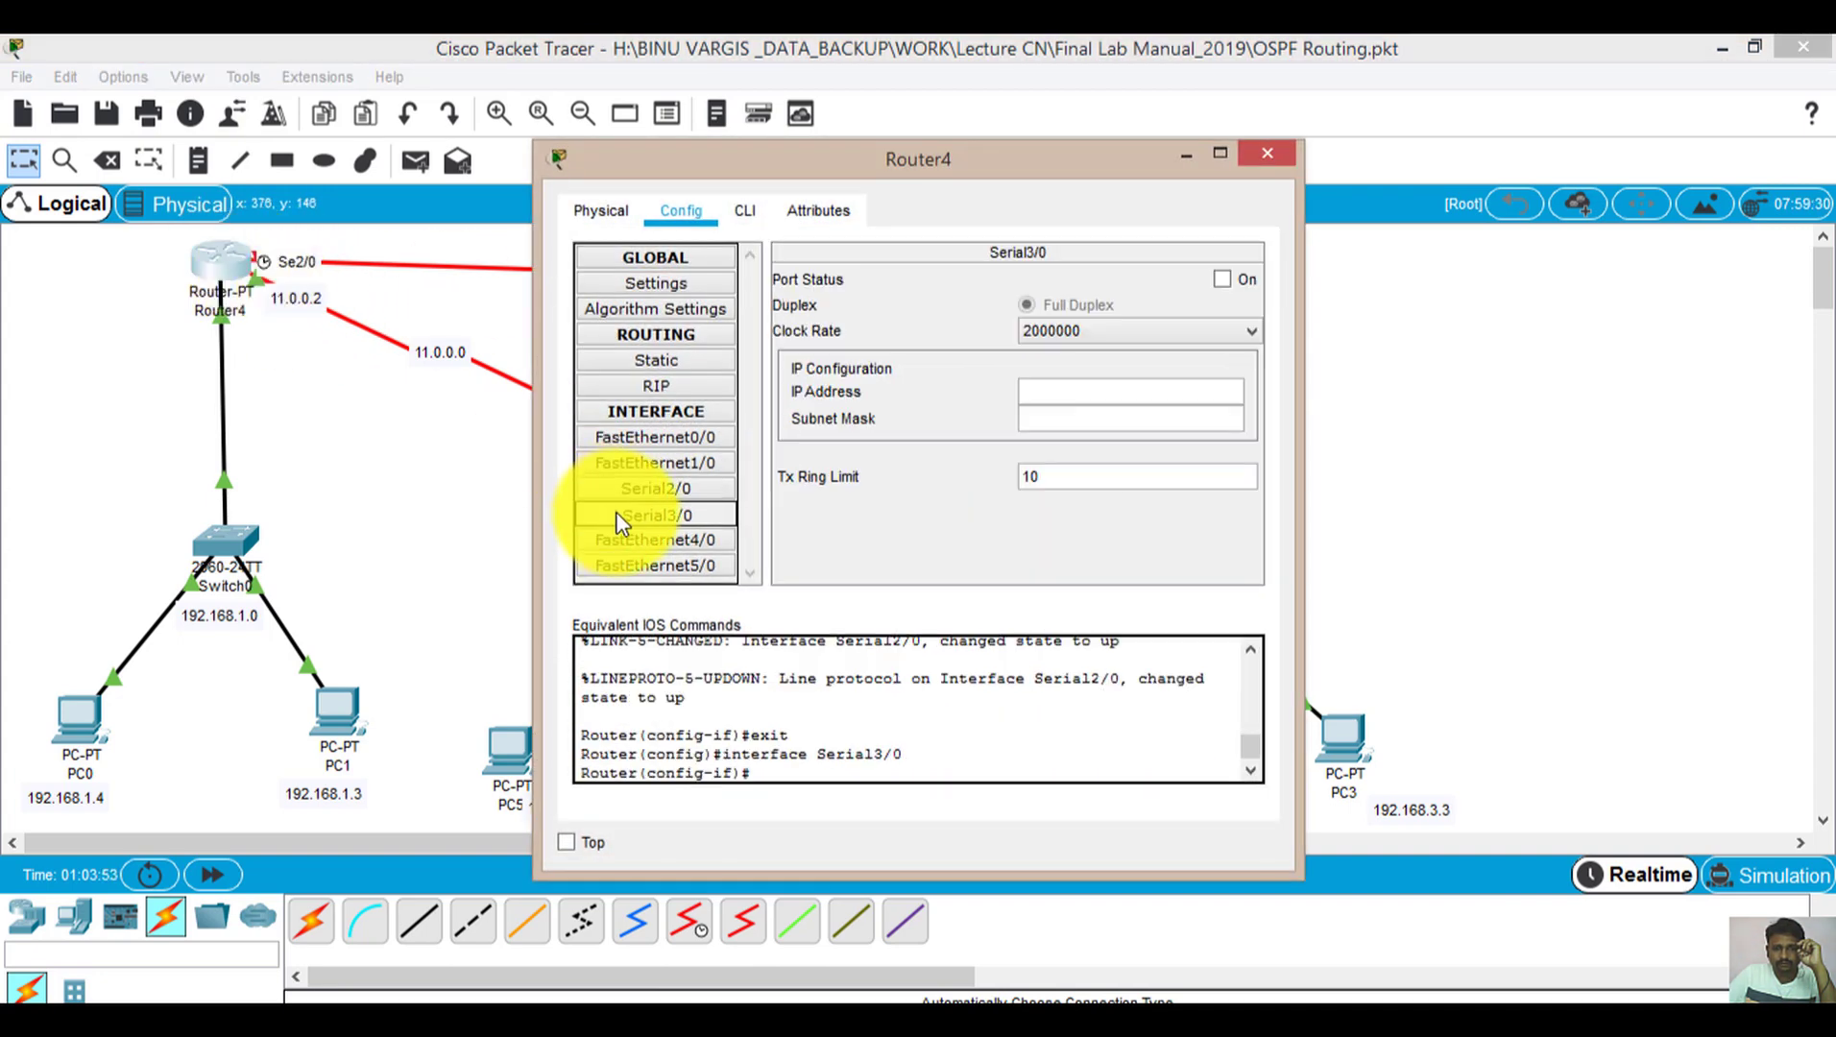
pyautogui.click(1269, 153)
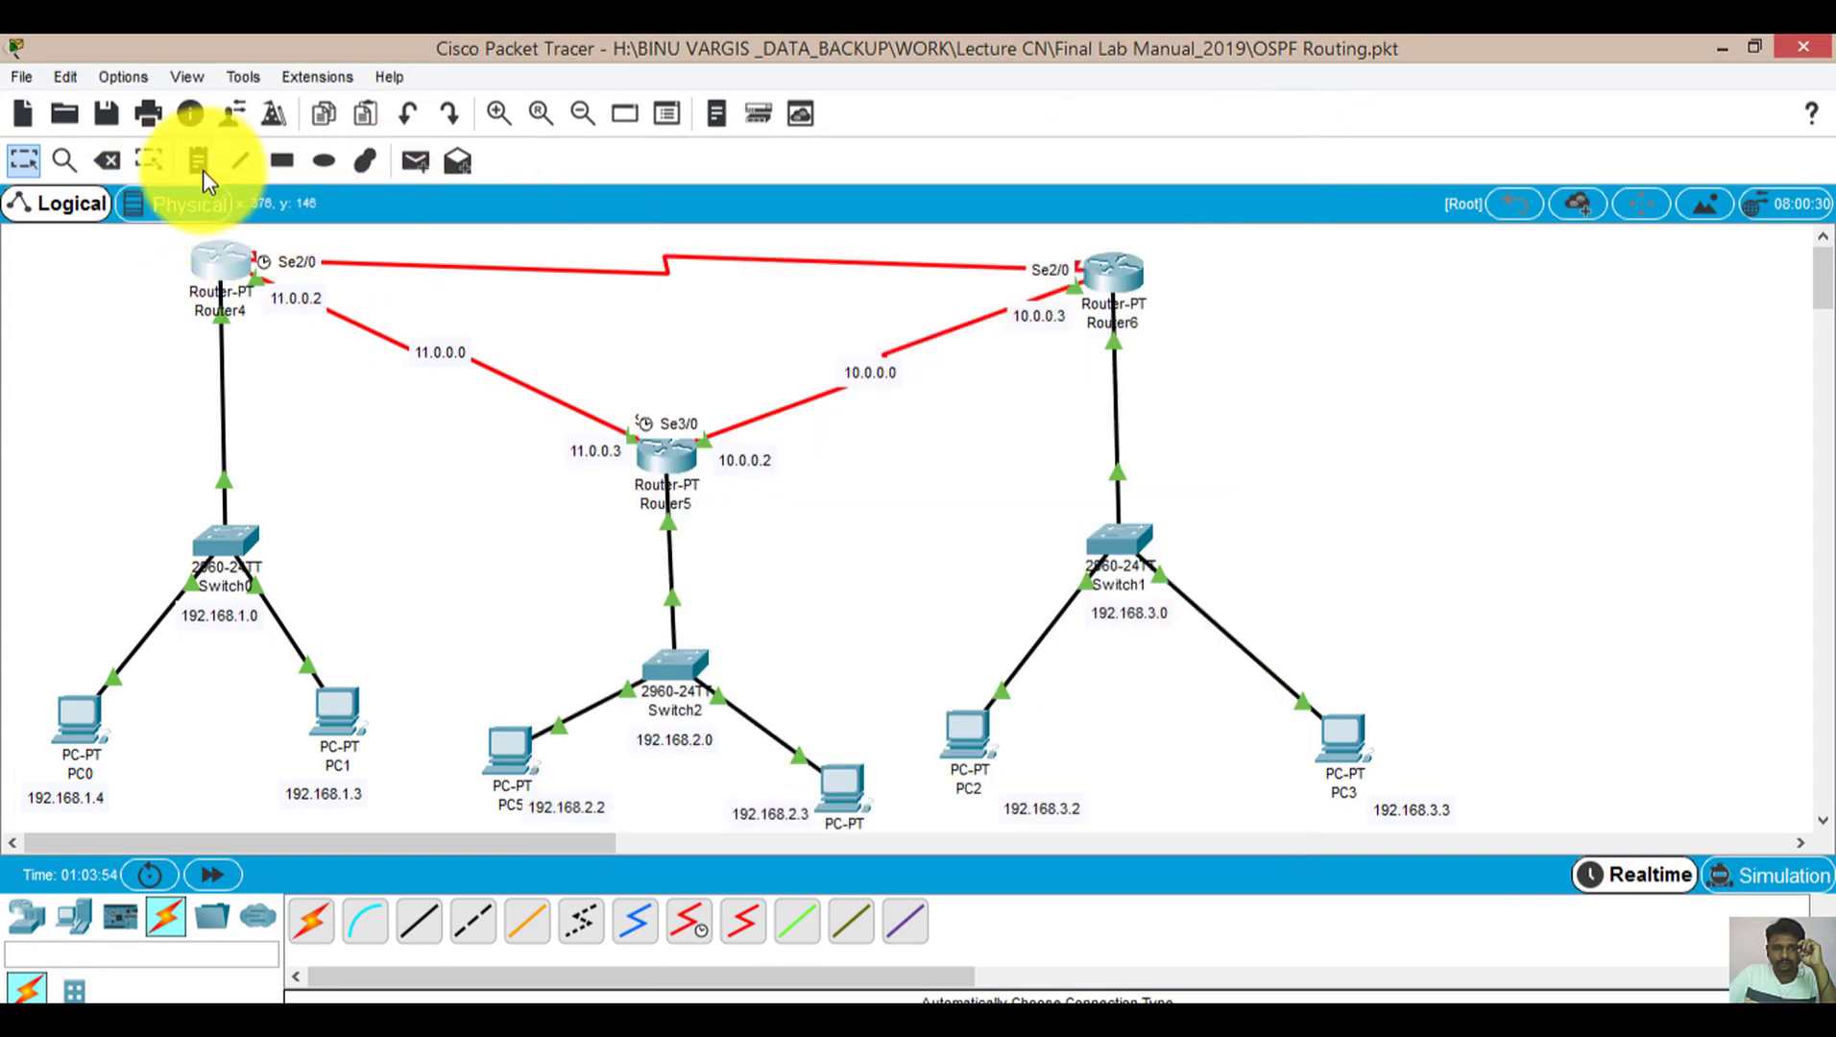
# Label the link between Router4 and Router6 with the note 12.0.0.0 and its Router4 end with 12.0.0.2
pyautogui.press('n')
pyautogui.click(620, 232)
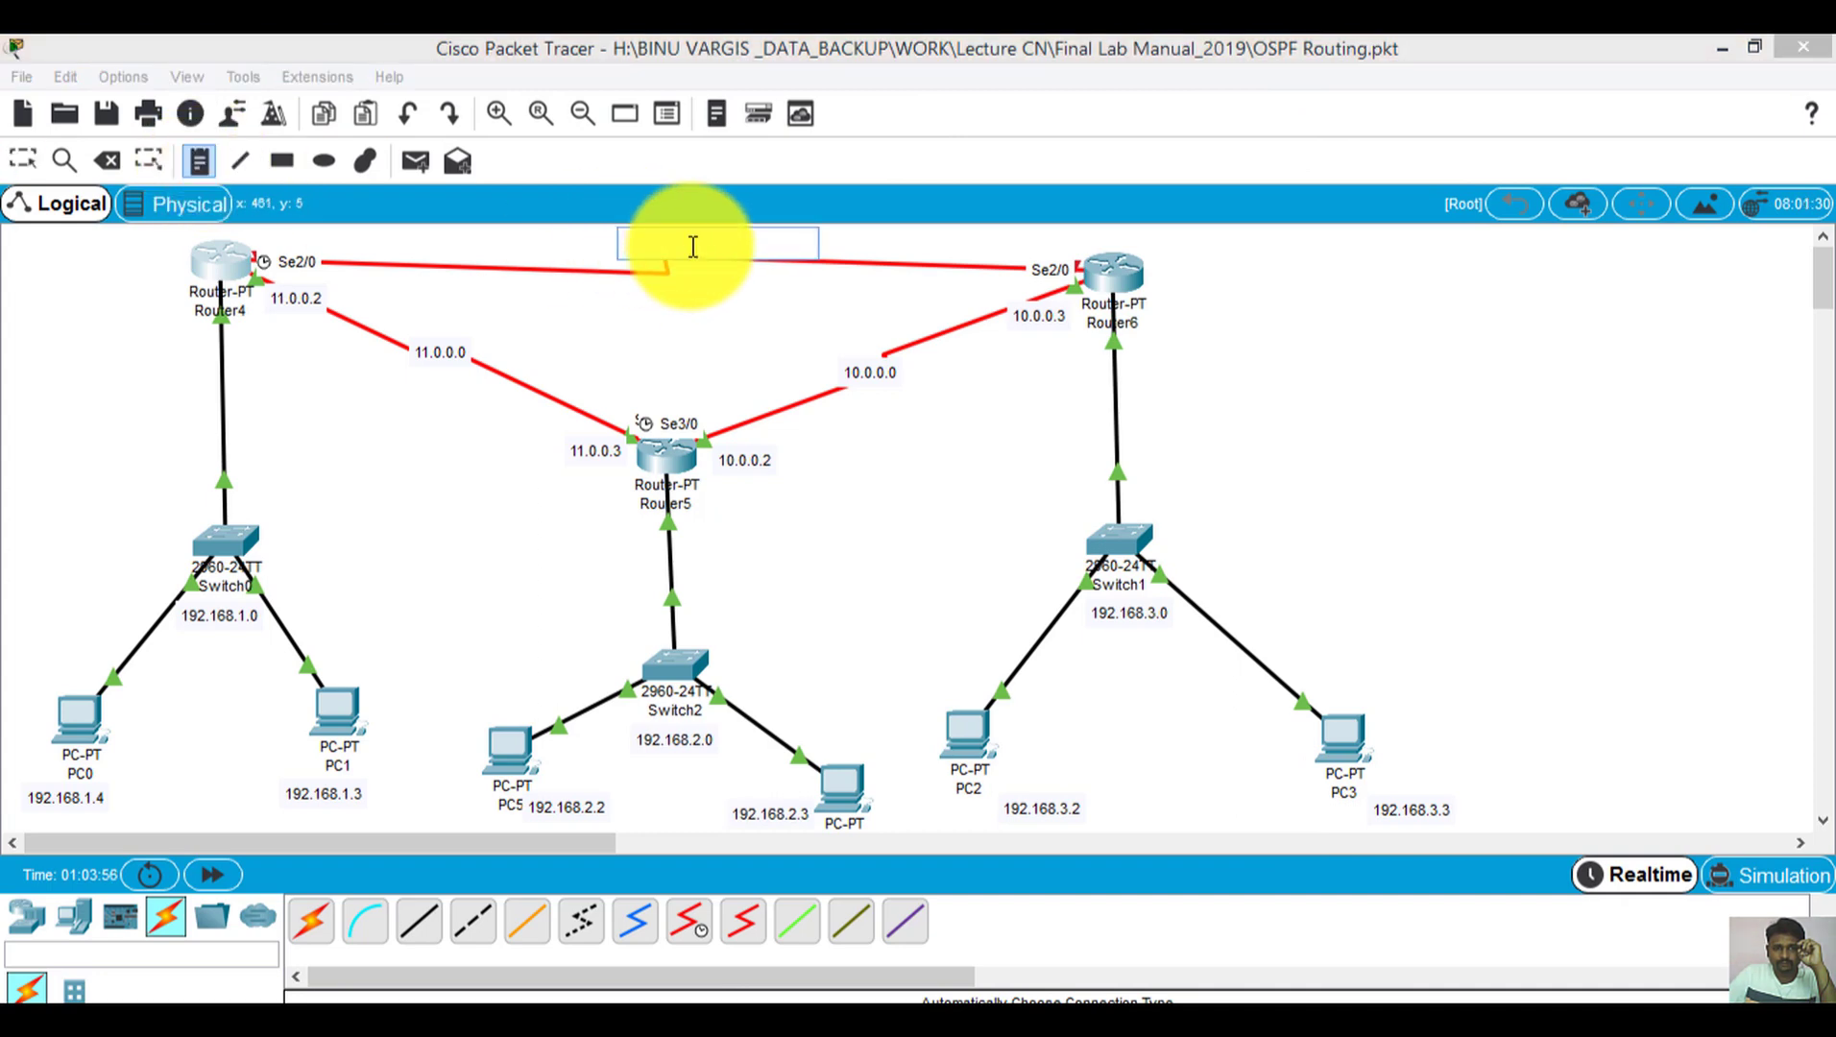
pyautogui.write('12.0.0.0')
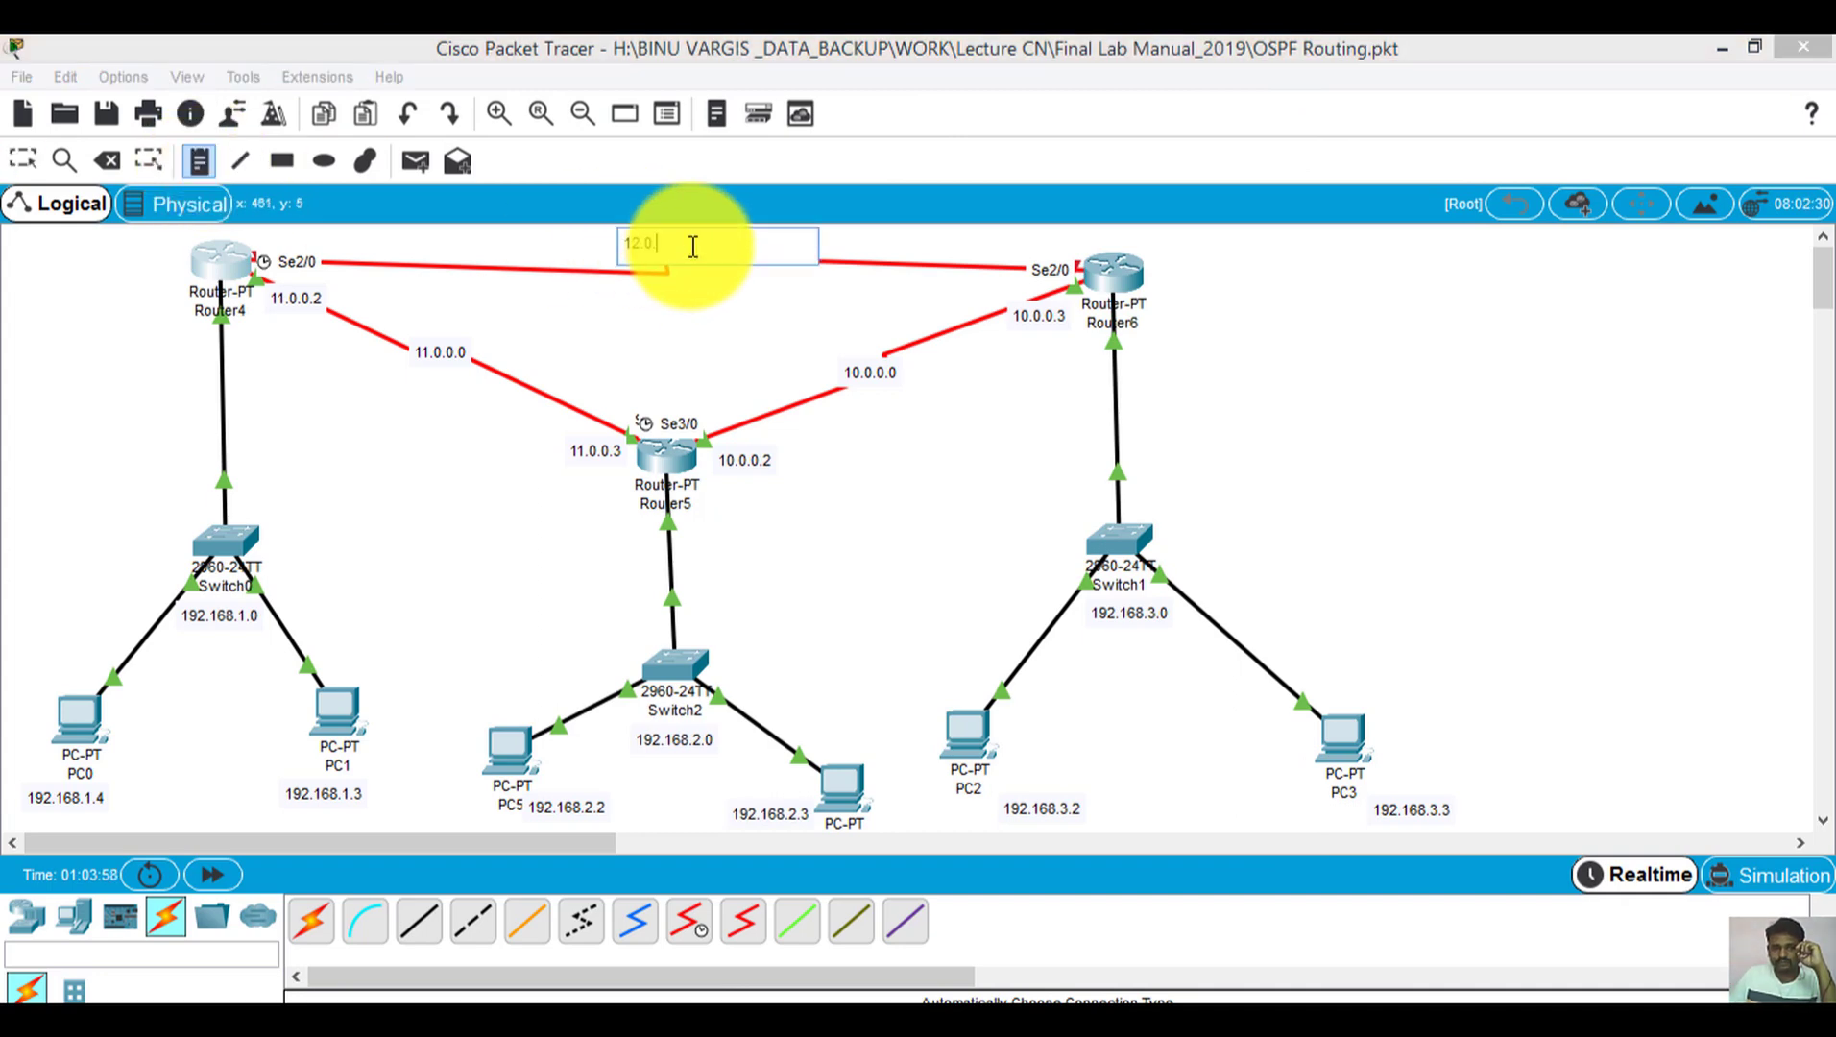
pyautogui.click(341, 237)
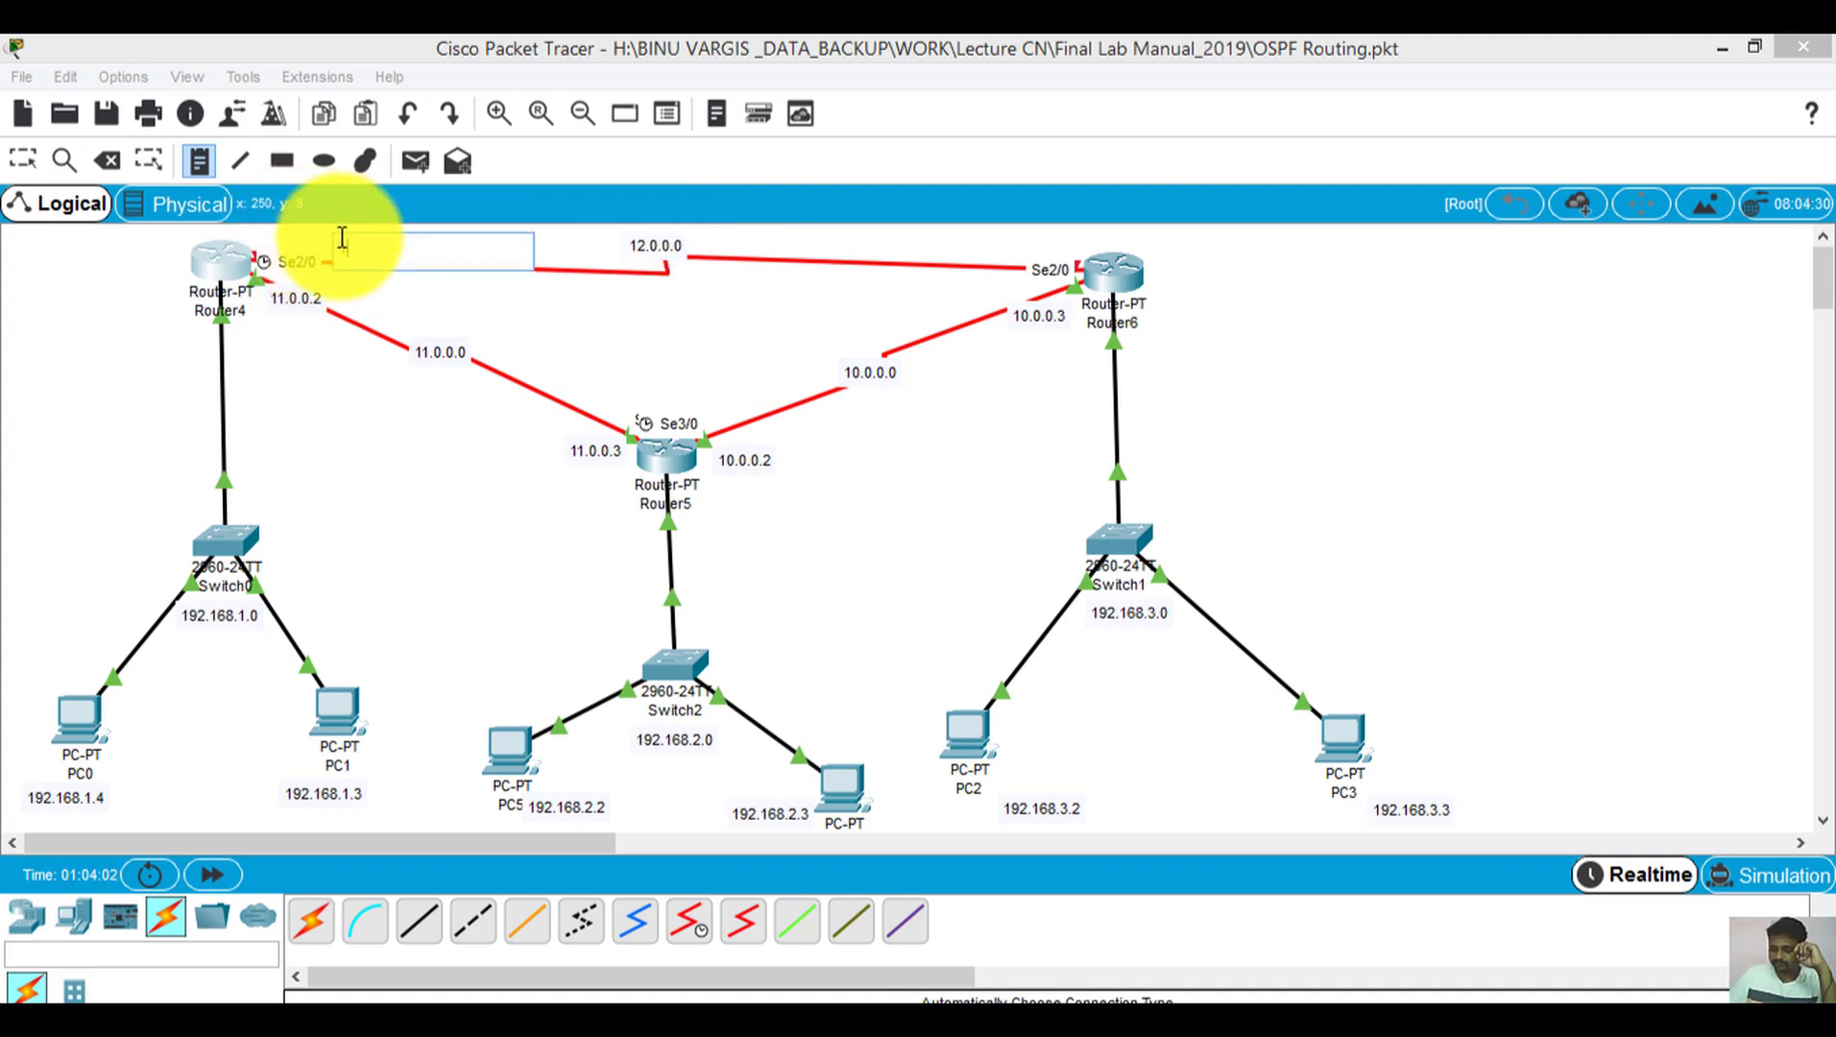
pyautogui.write('12.0.0.')
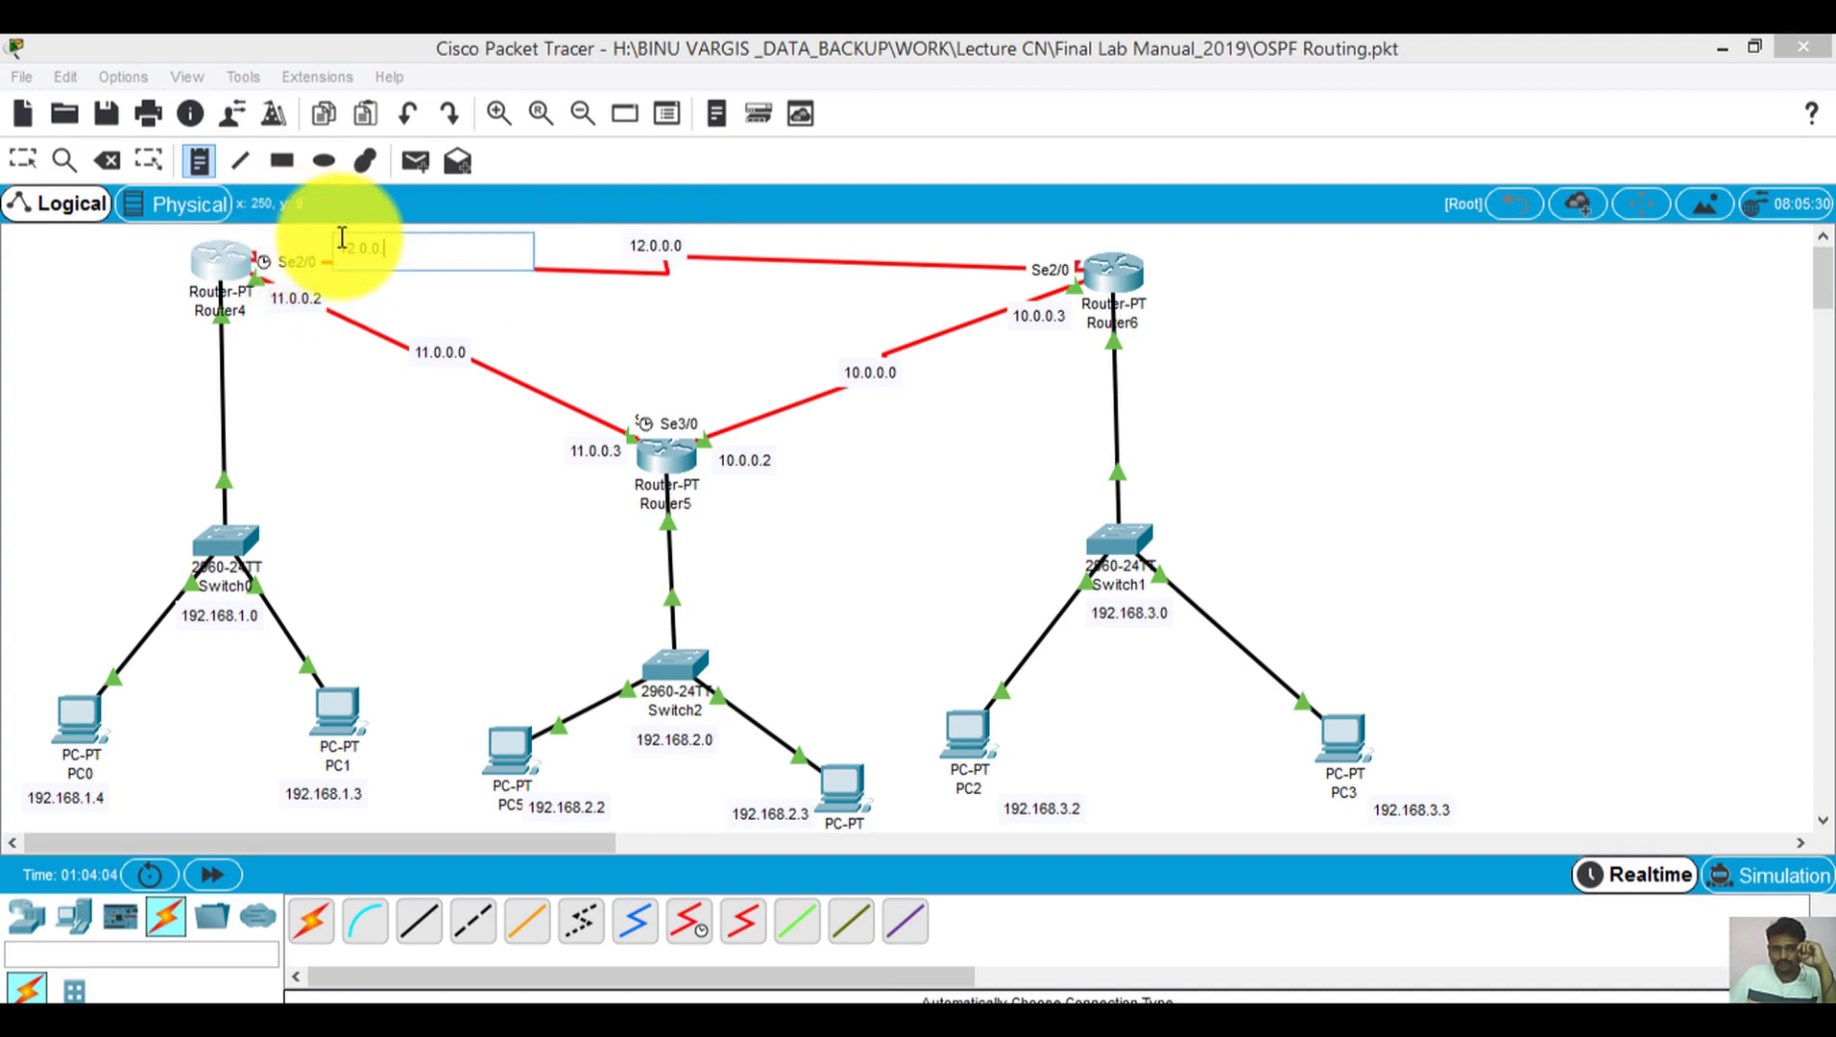
pyautogui.write('2')
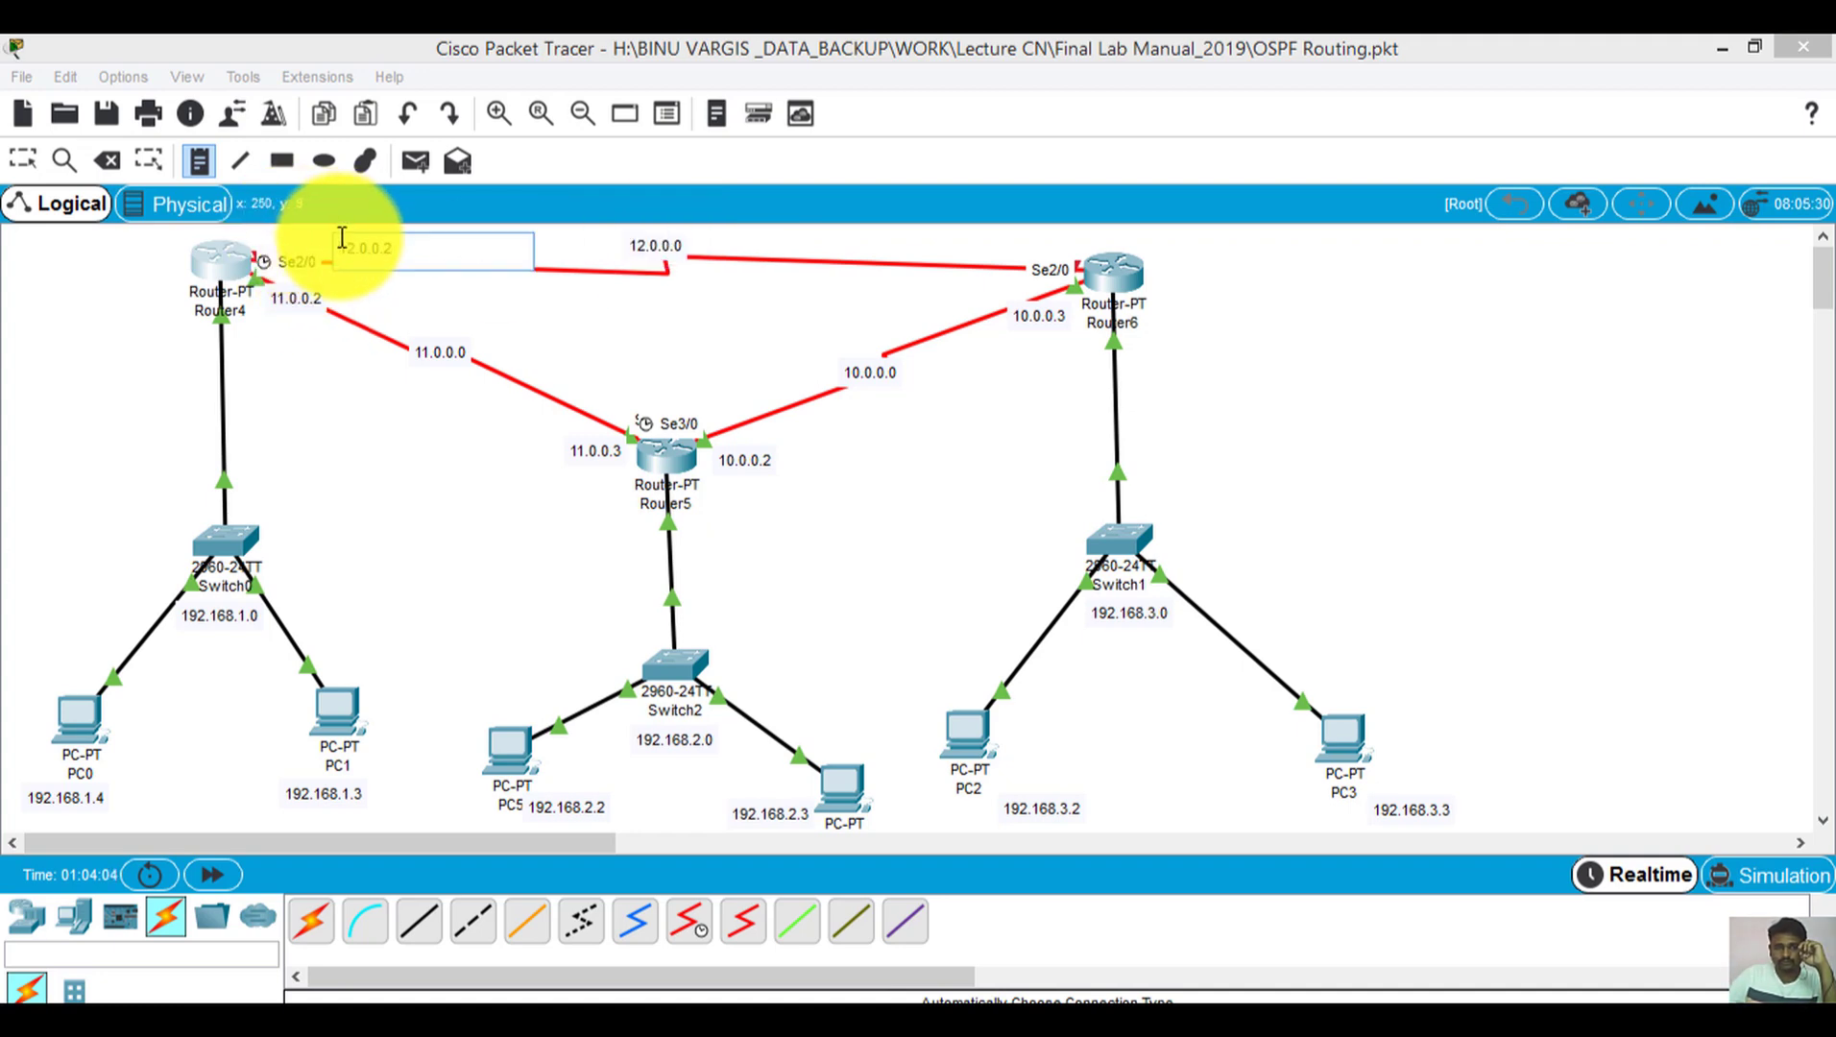
# Label the Router6 end of the new link with the note 12.0.0.3 and move the note clear of the interface label
pyautogui.click(1001, 247)
pyautogui.write('12.0.0.3')
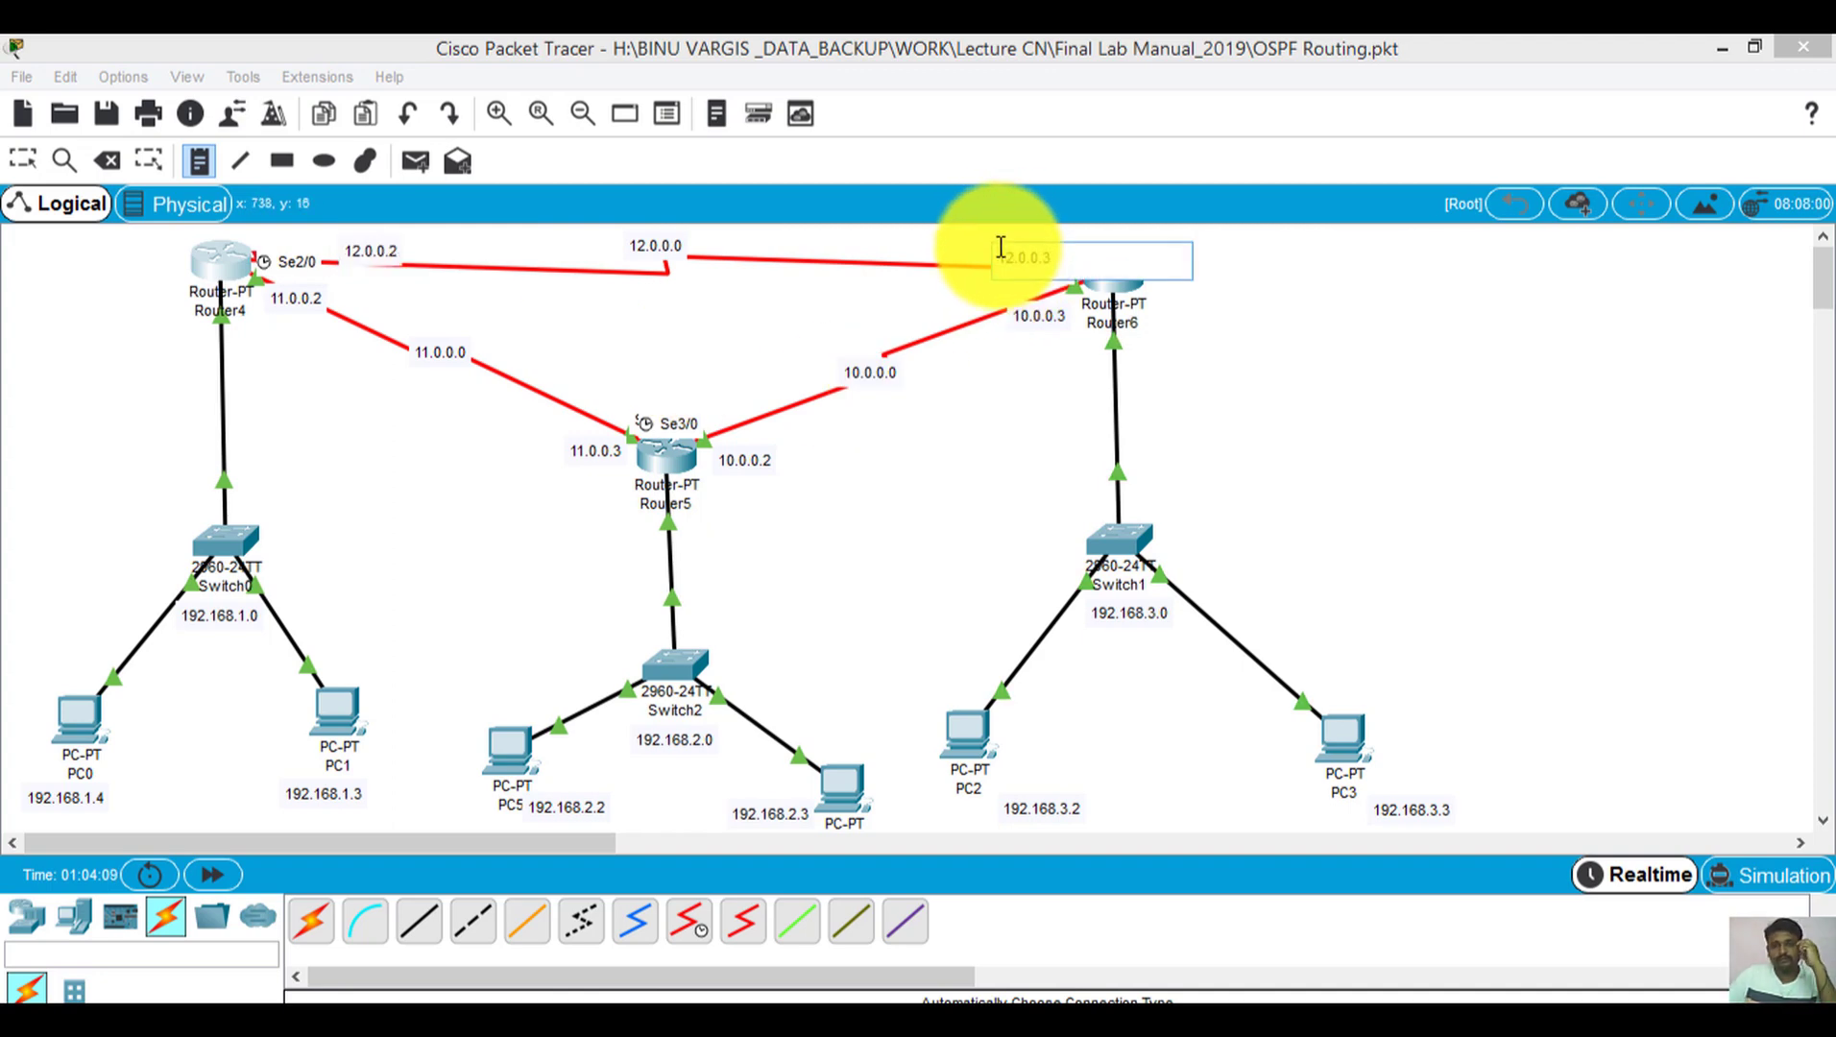
pyautogui.click(1495, 362)
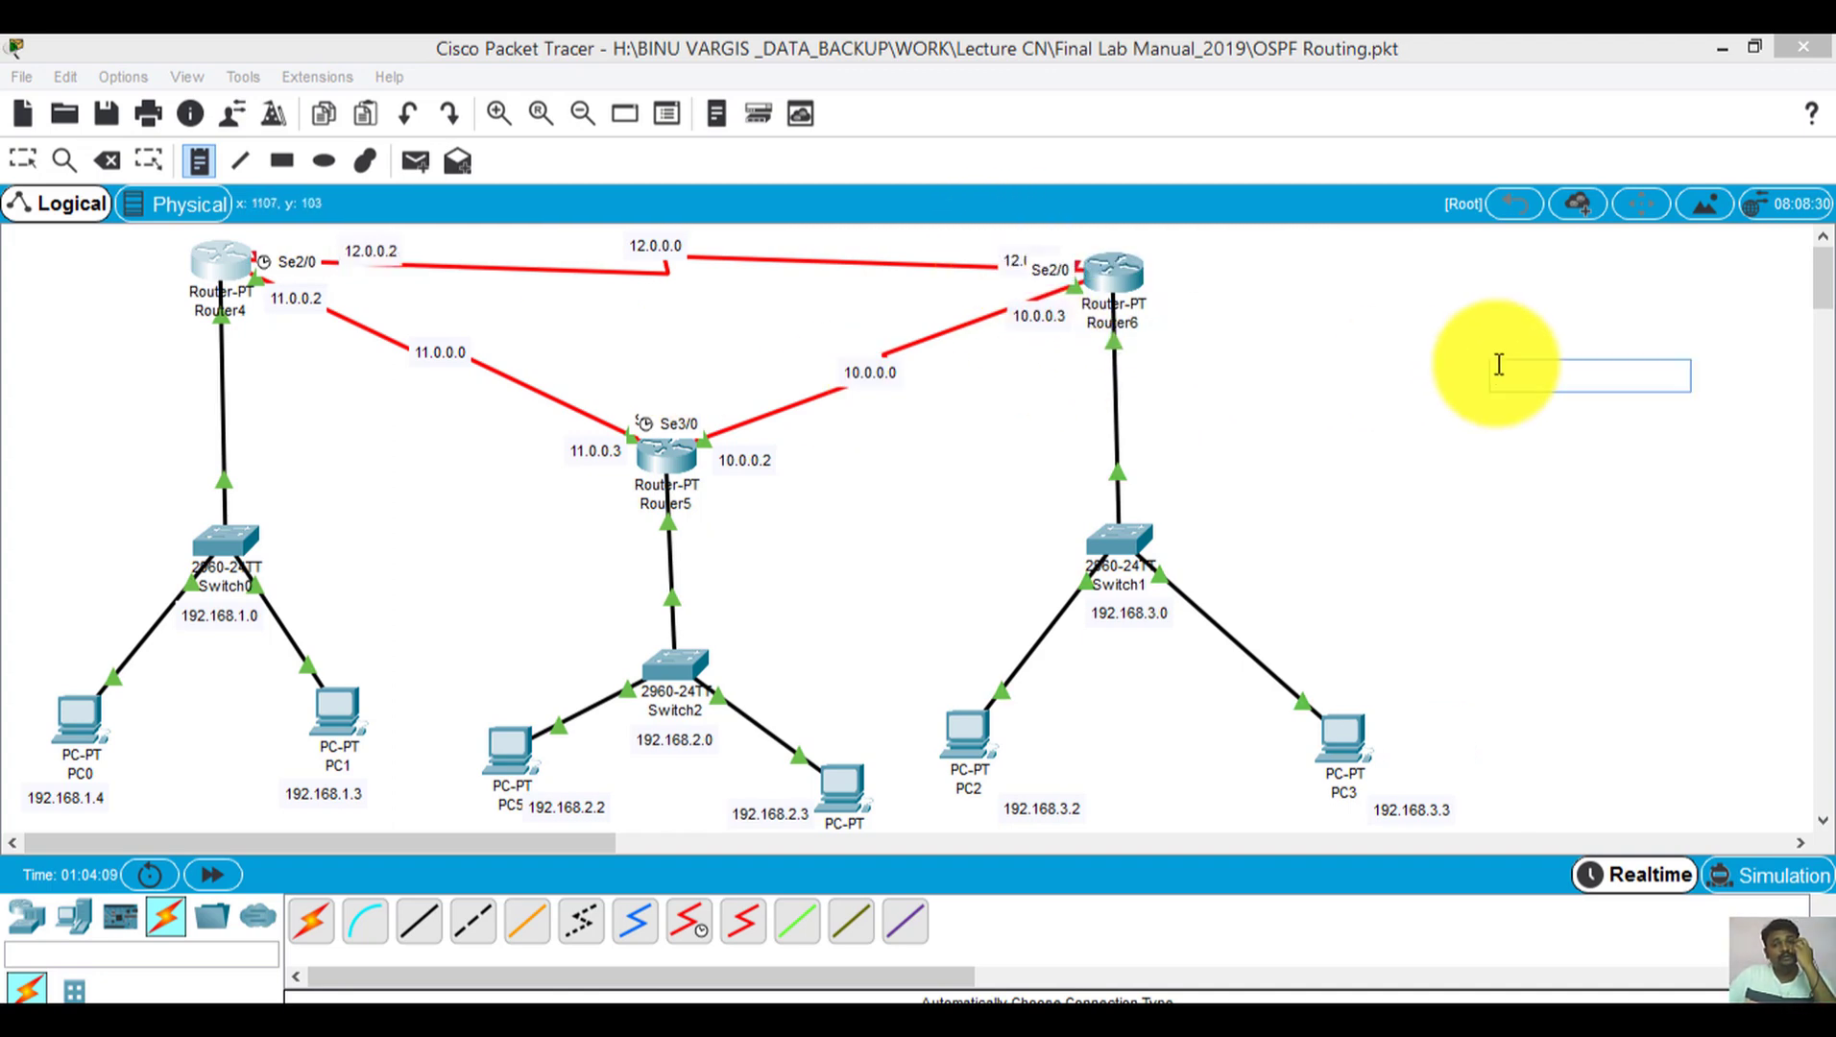
pyautogui.click(33, 163)
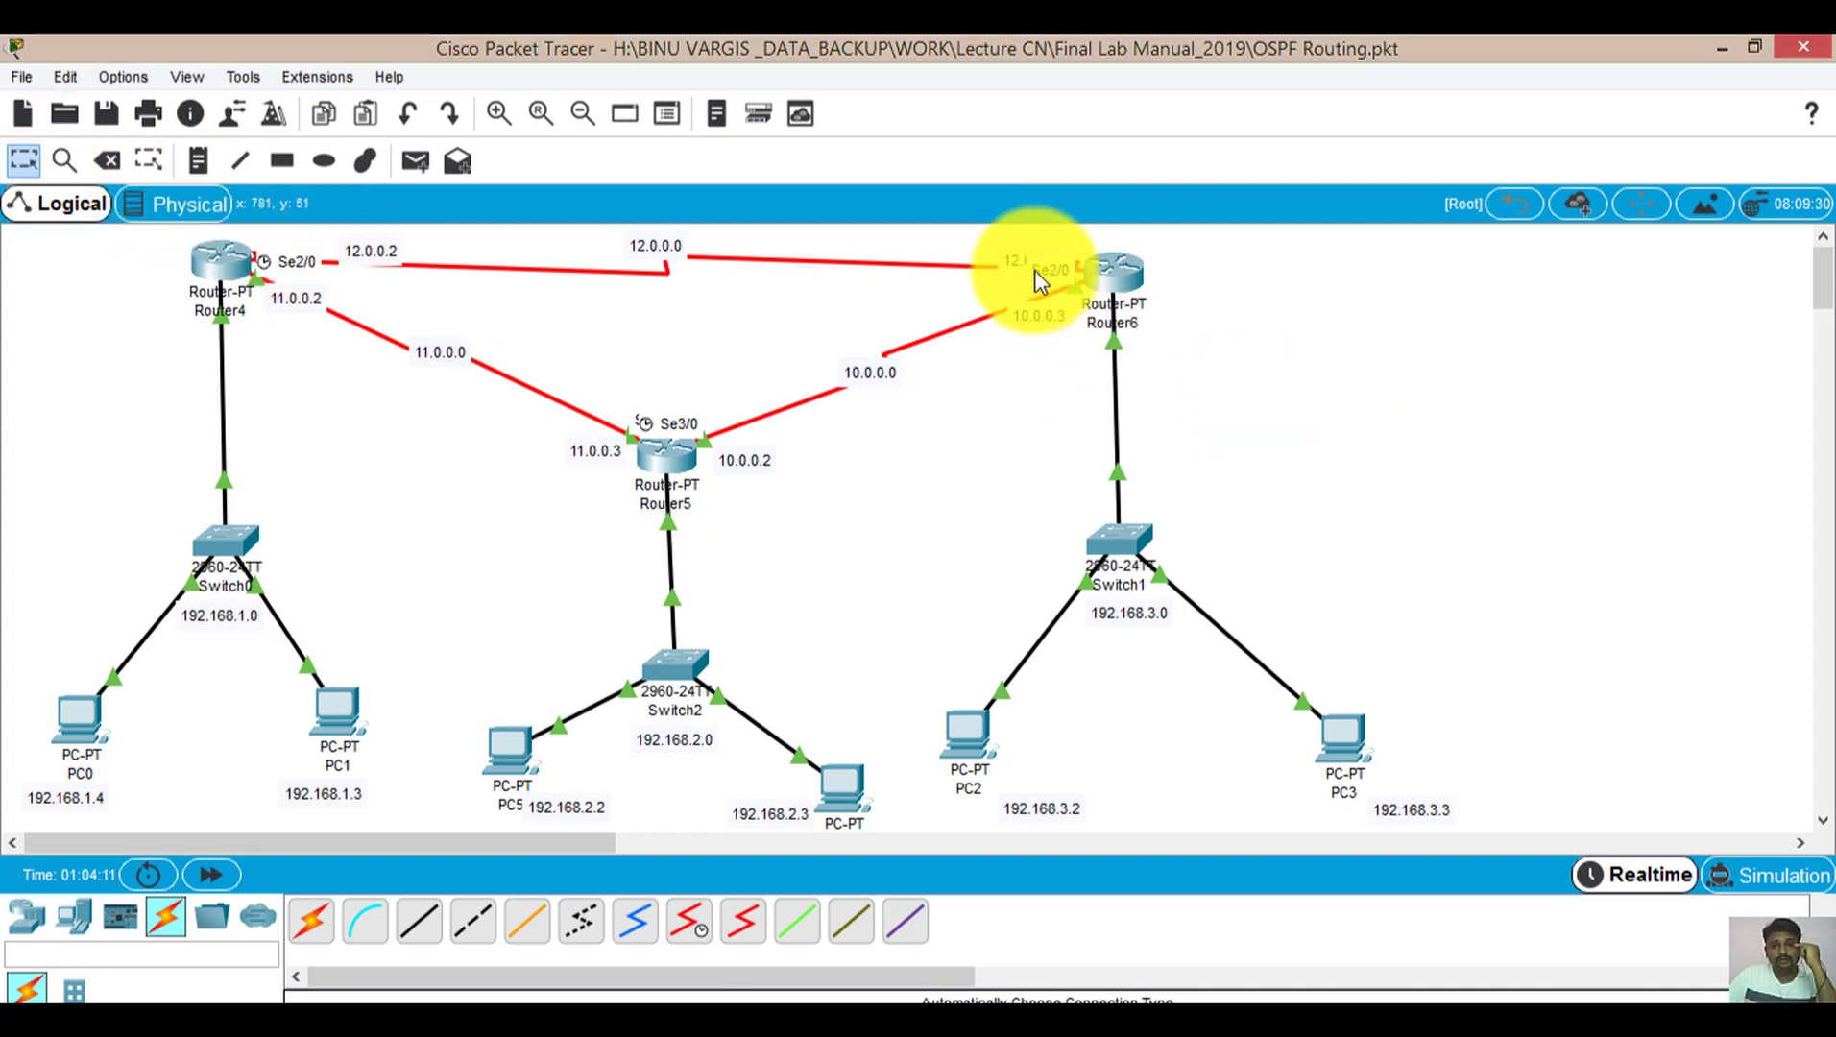
pyautogui.moveTo(1021, 266); pyautogui.dragTo(1001, 256)
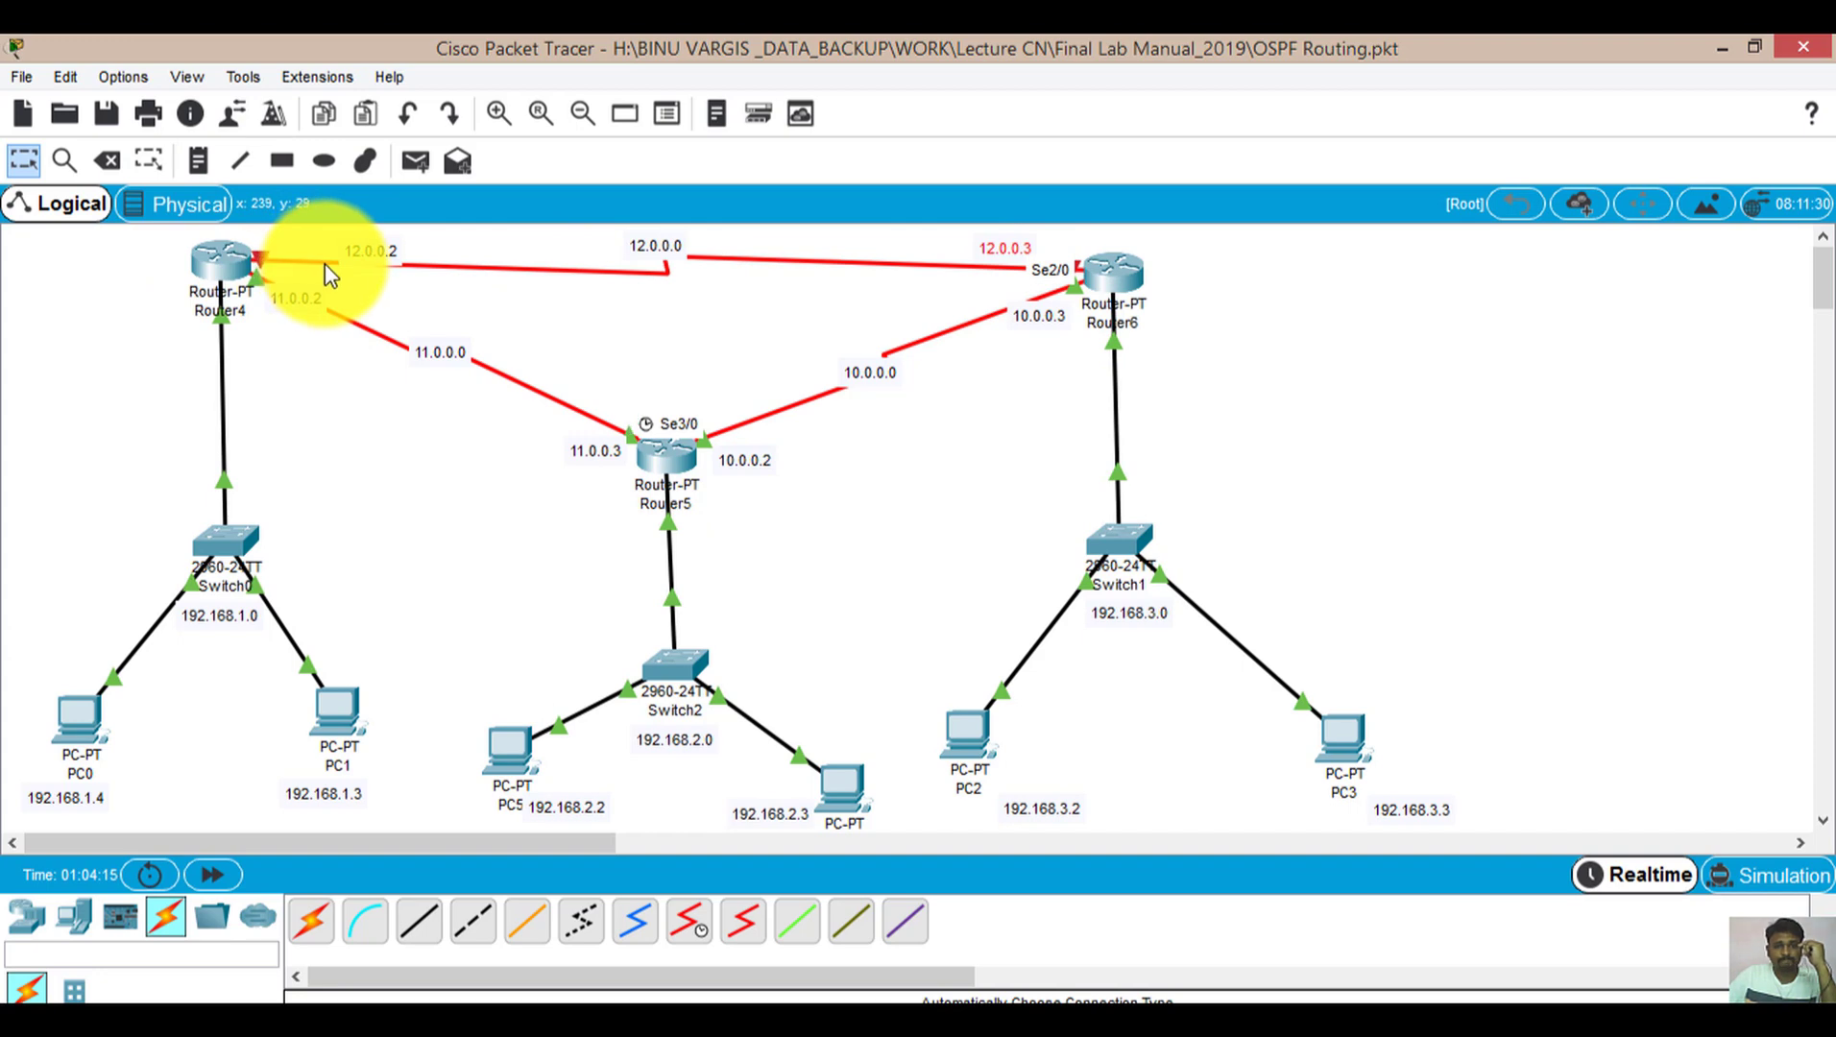
# Assign IP address 12.0.0.2 with subnet mask 255.0.0.0 to Router4's Serial3/0
pyautogui.click(234, 264)
pyautogui.click(632, 519)
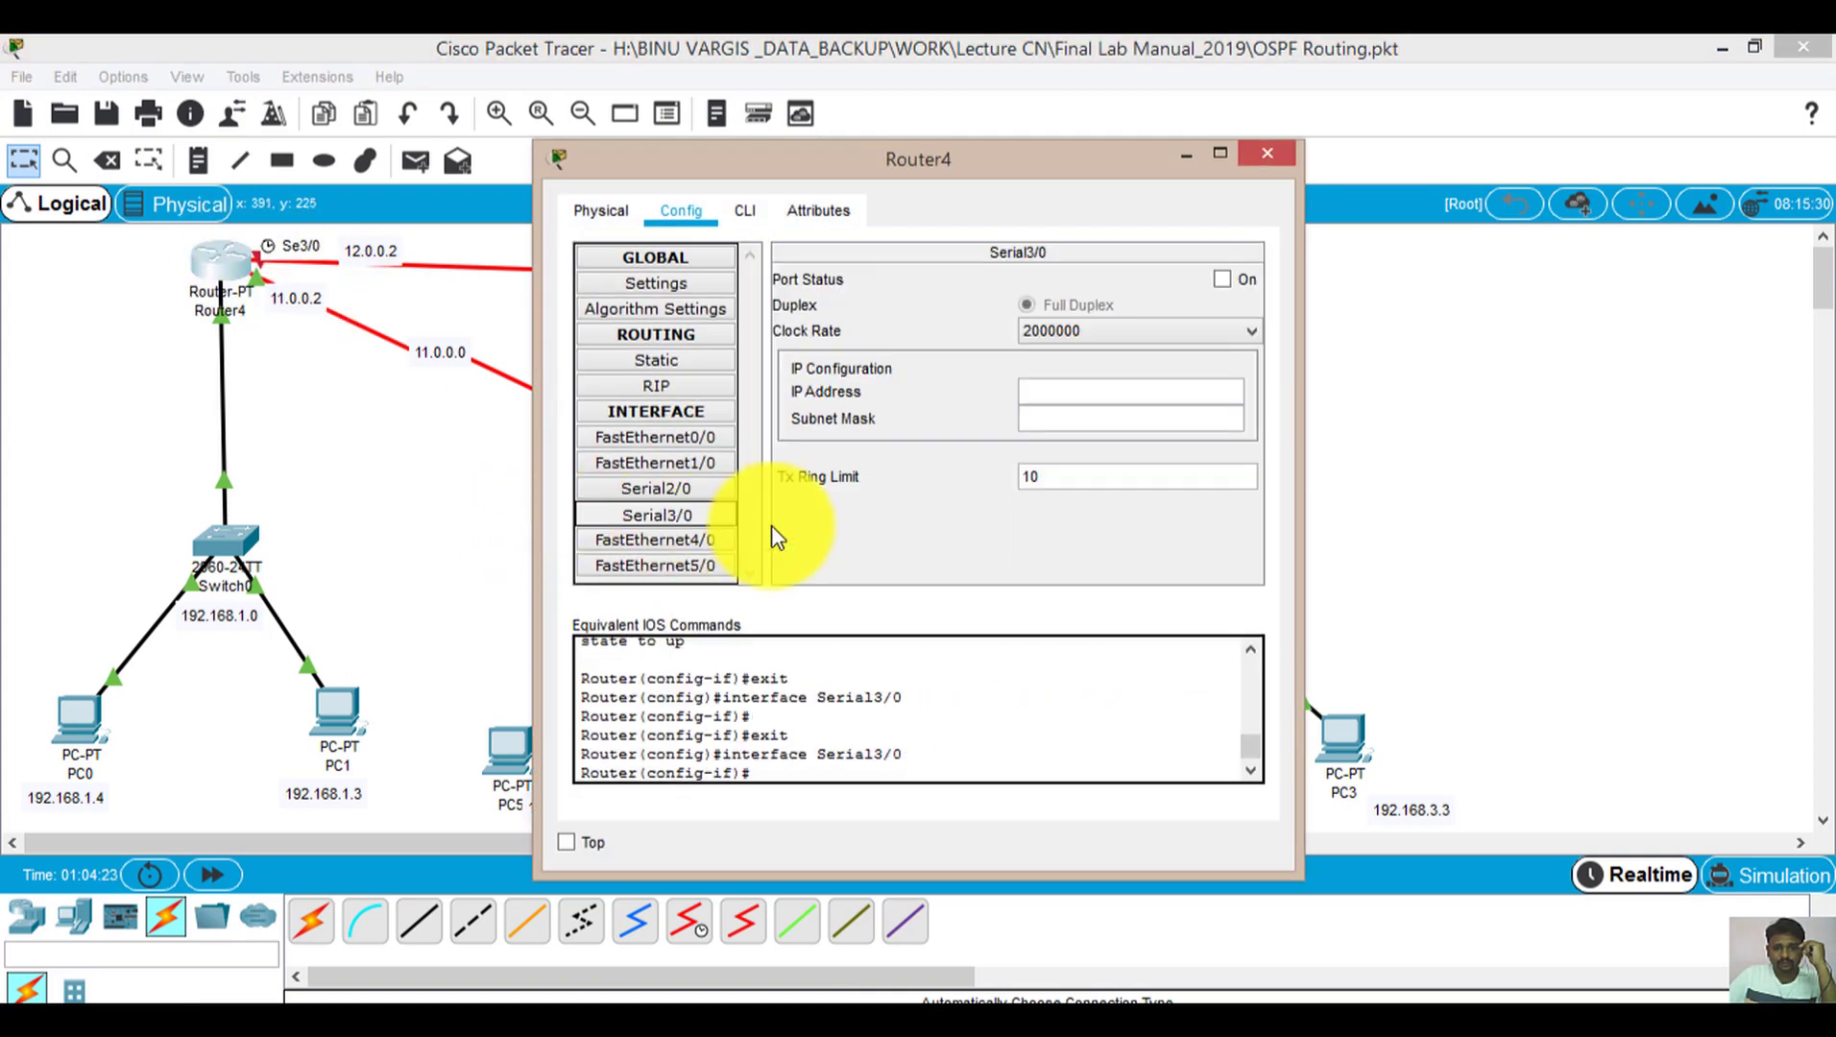
pyautogui.click(1033, 389)
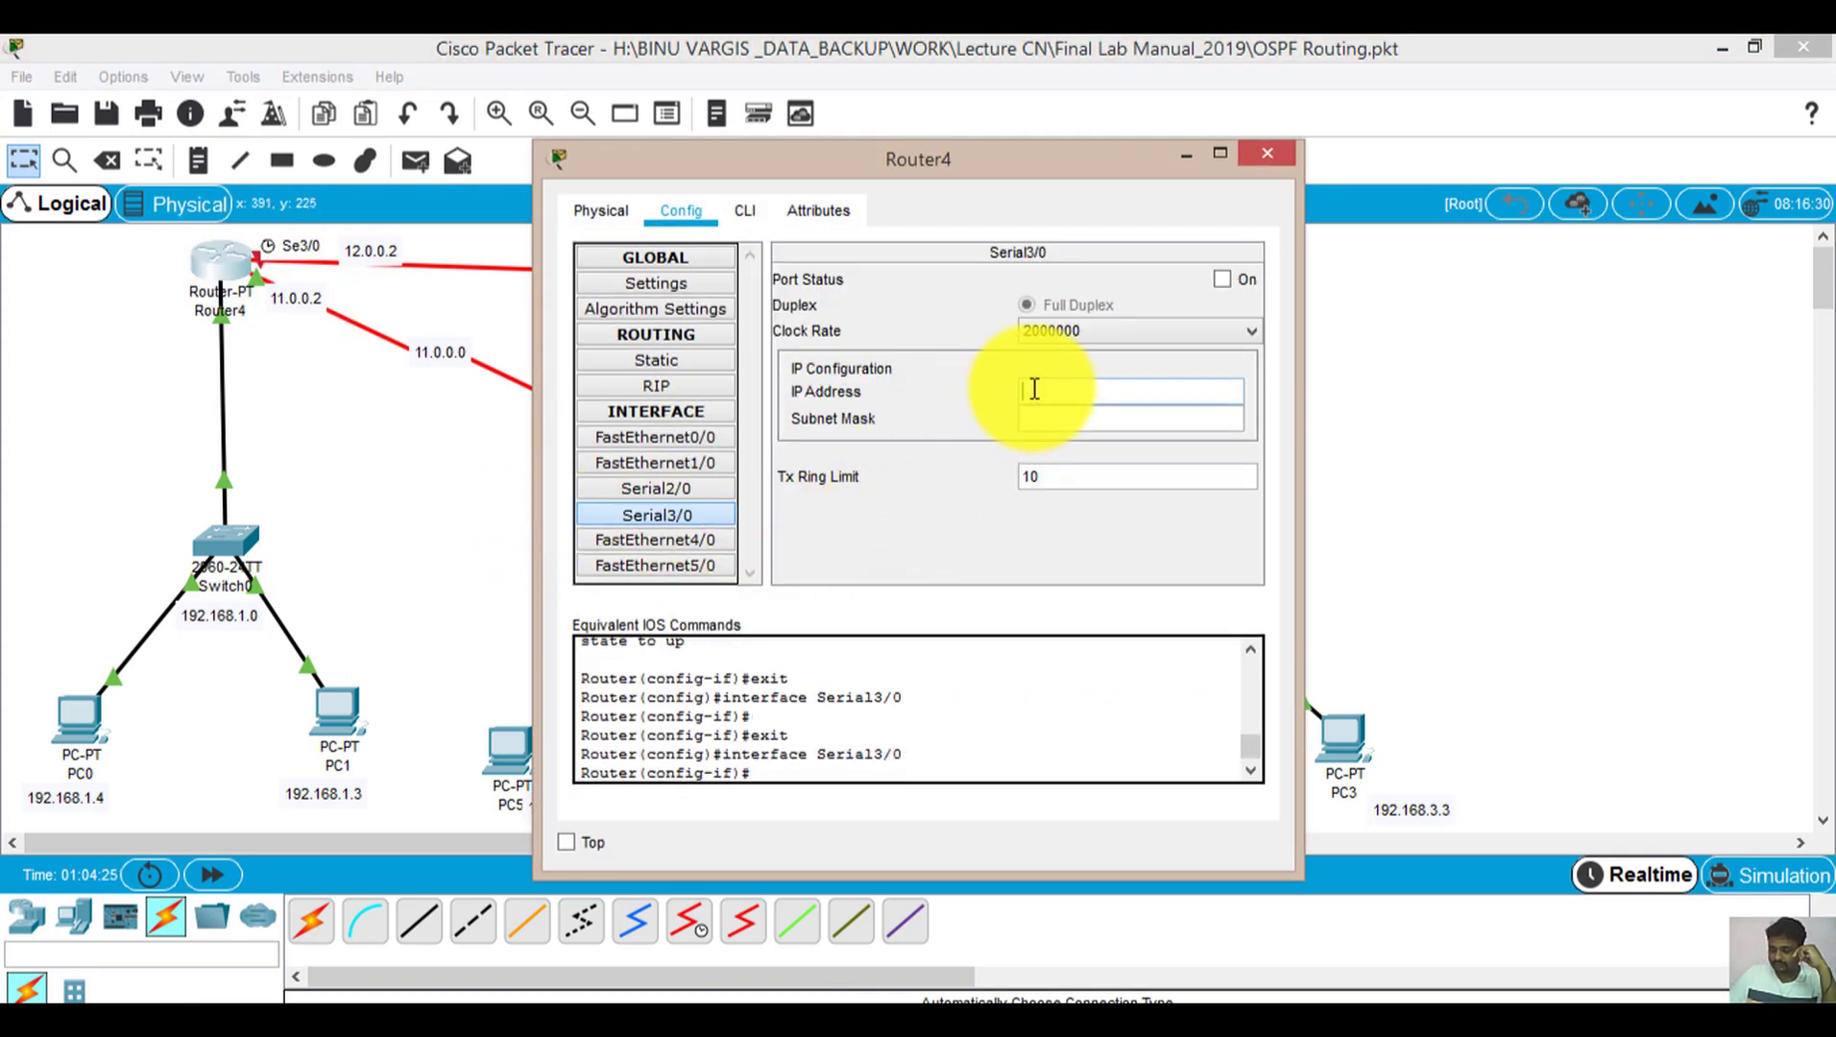
pyautogui.write('12.0.0.2')
pyautogui.press('Tab')
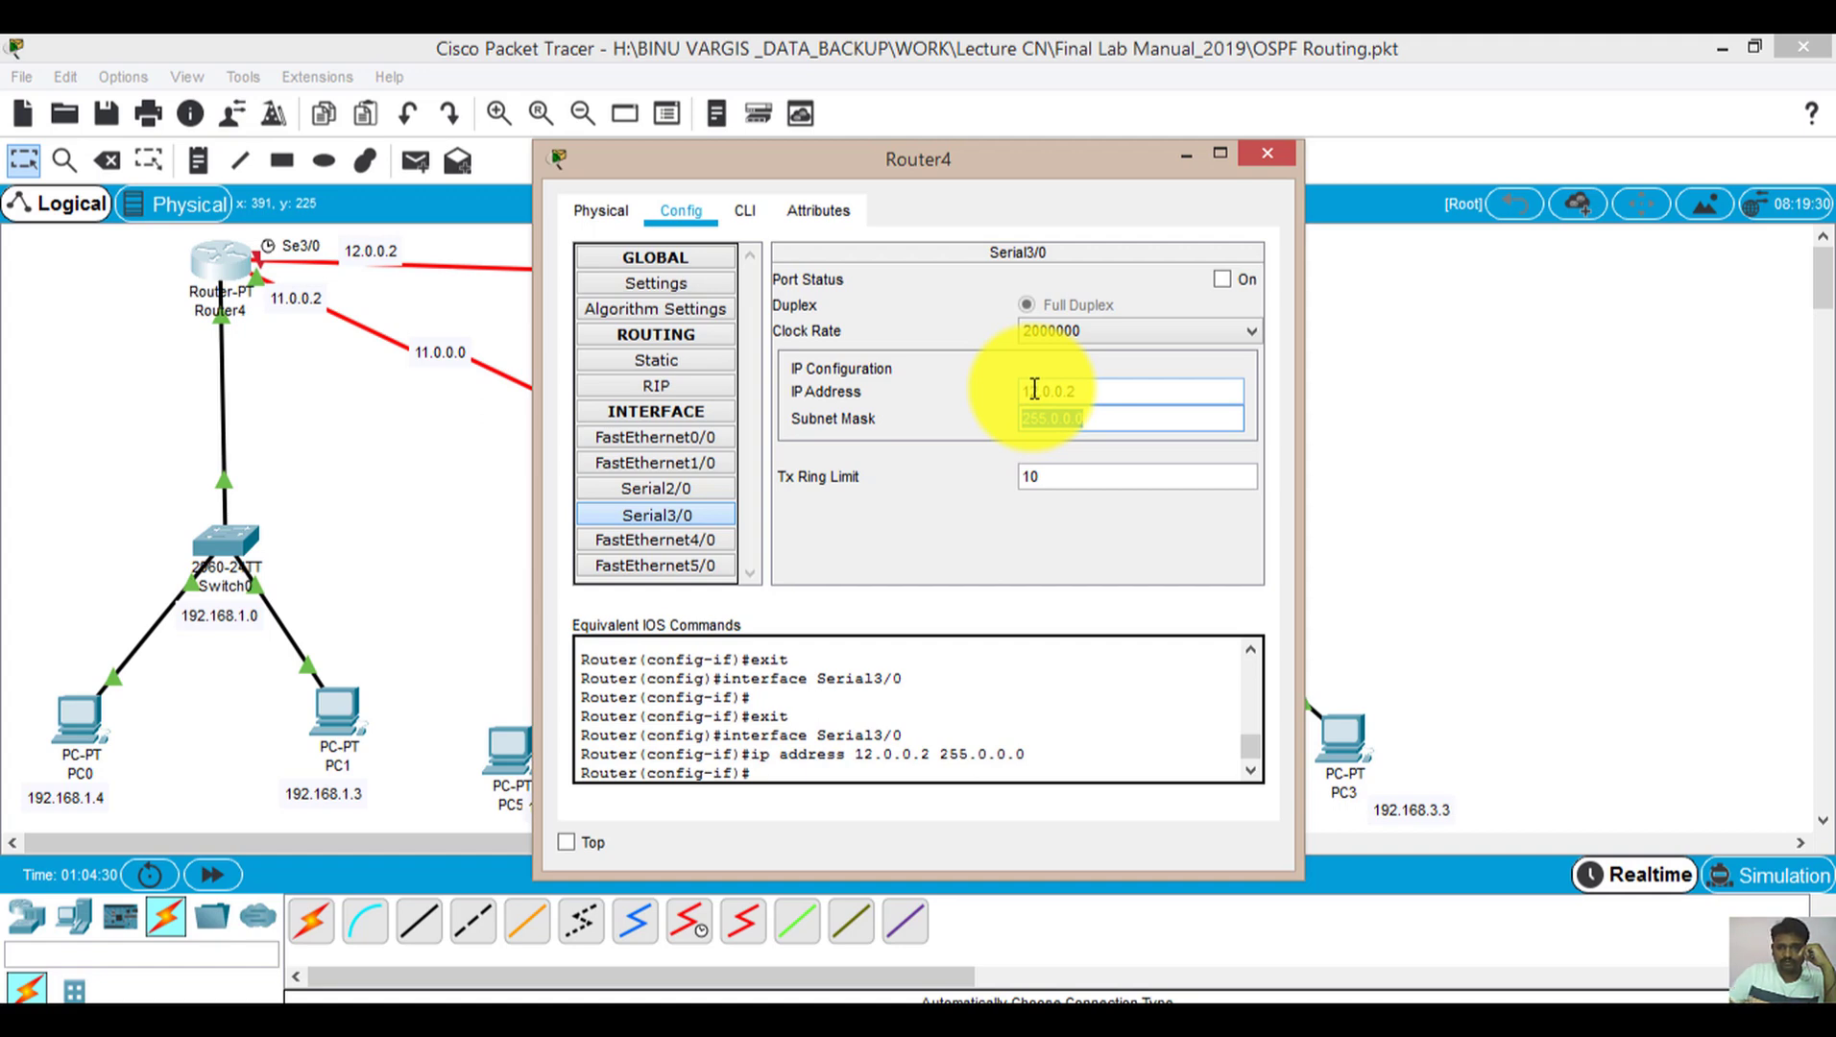
# Set the clock rate of Router4's Serial3/0 to 64000, turn the port on and close the router's window
pyautogui.press('Return')
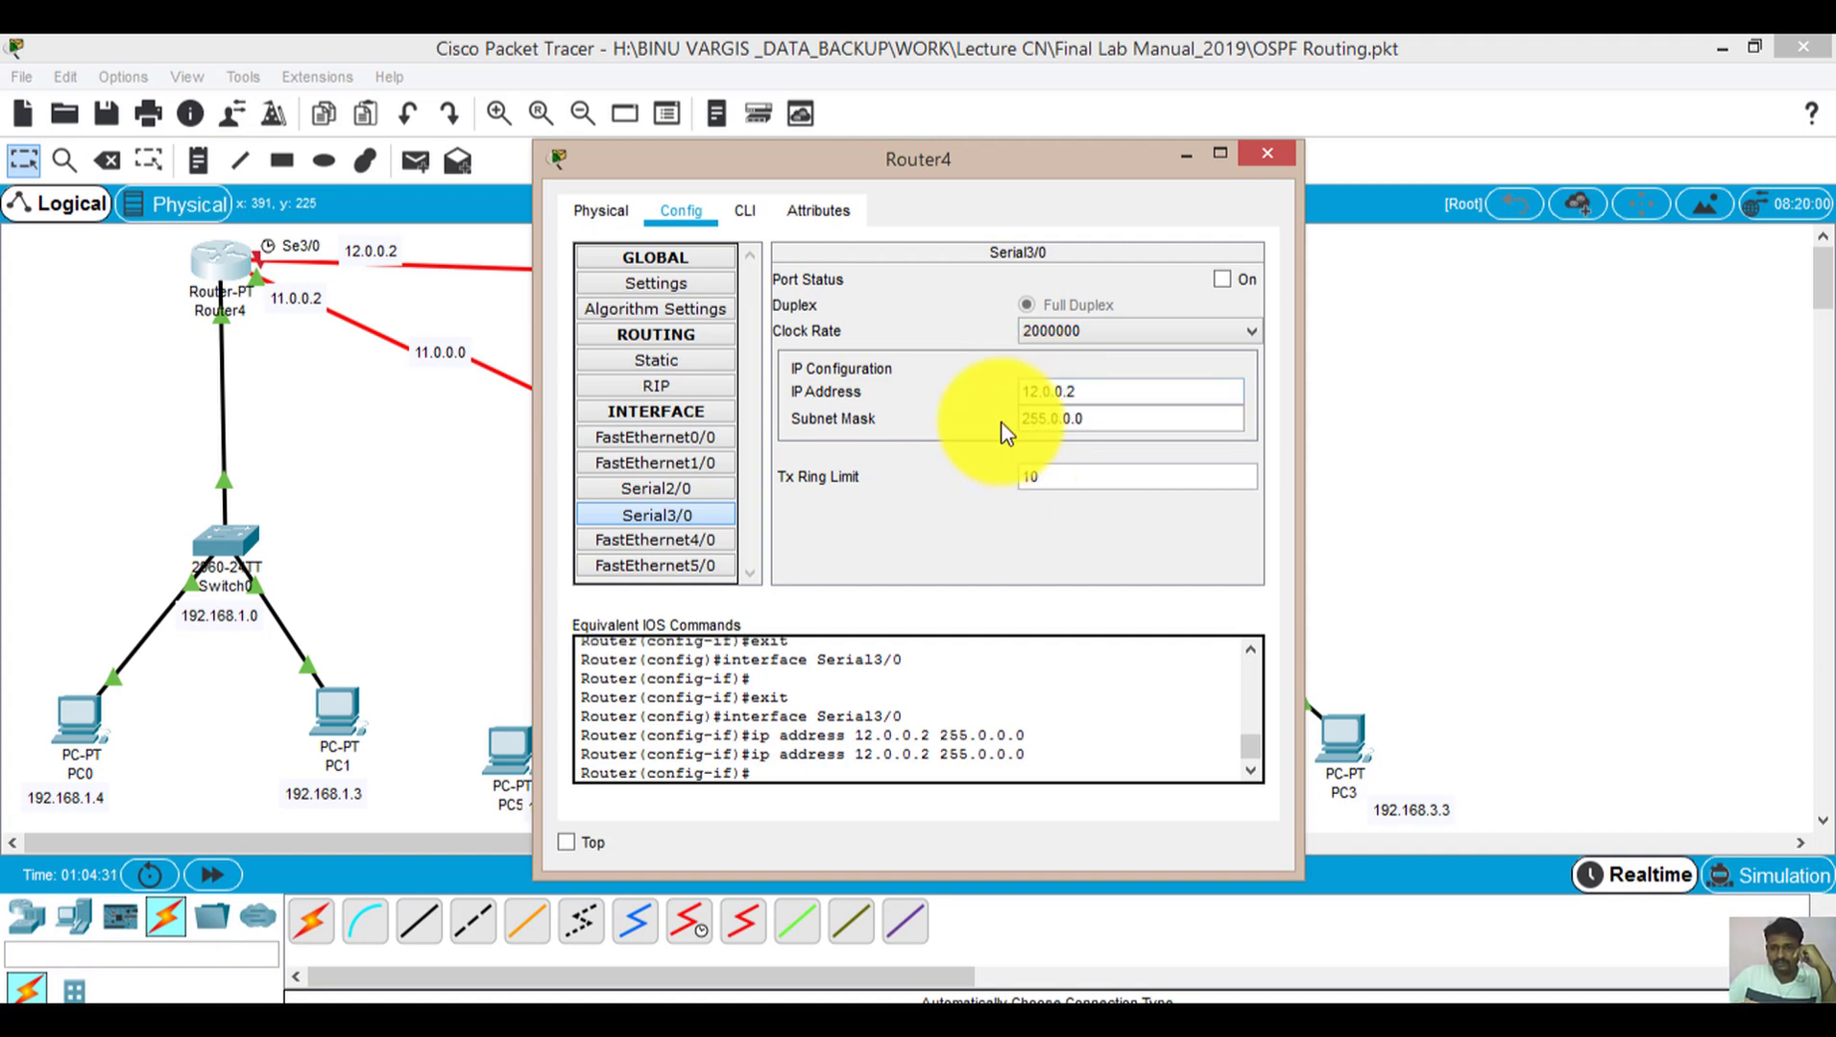
pyautogui.click(1239, 329)
pyautogui.scroll(-2, 1197, 378)
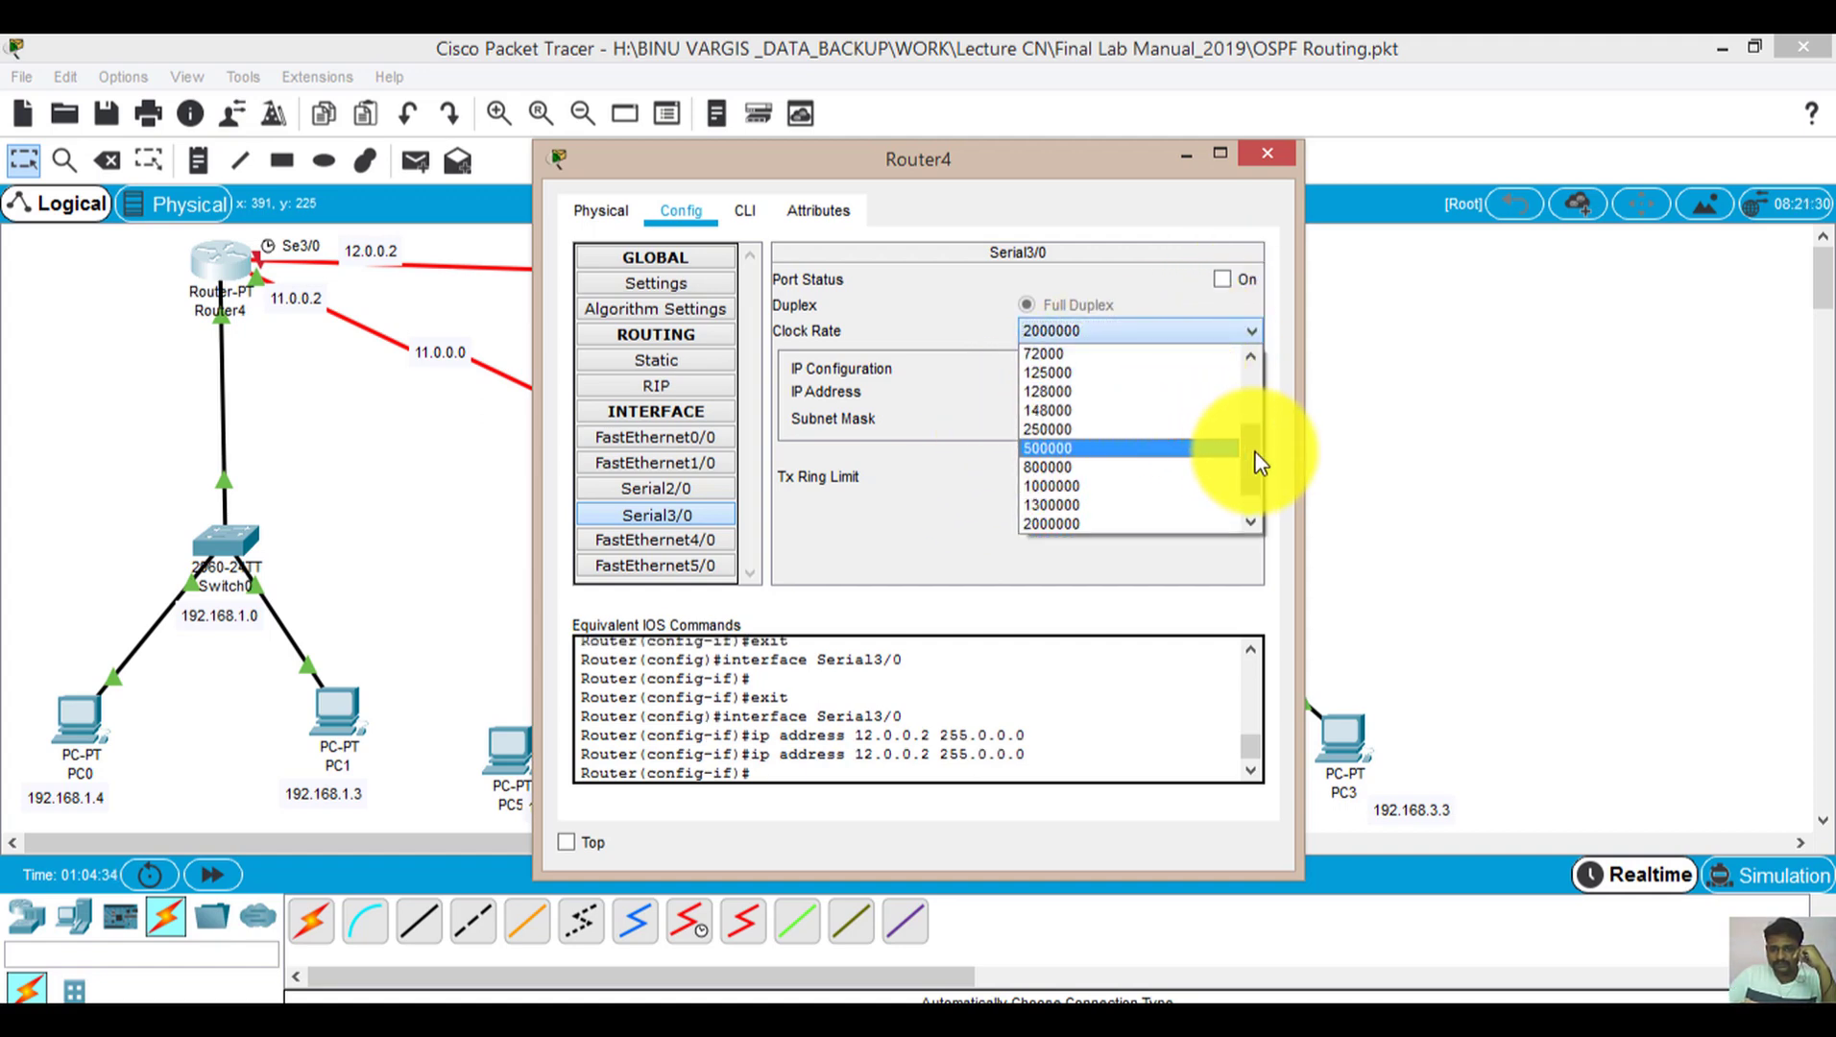
pyautogui.scroll(2, 1254, 430)
pyautogui.click(1179, 412)
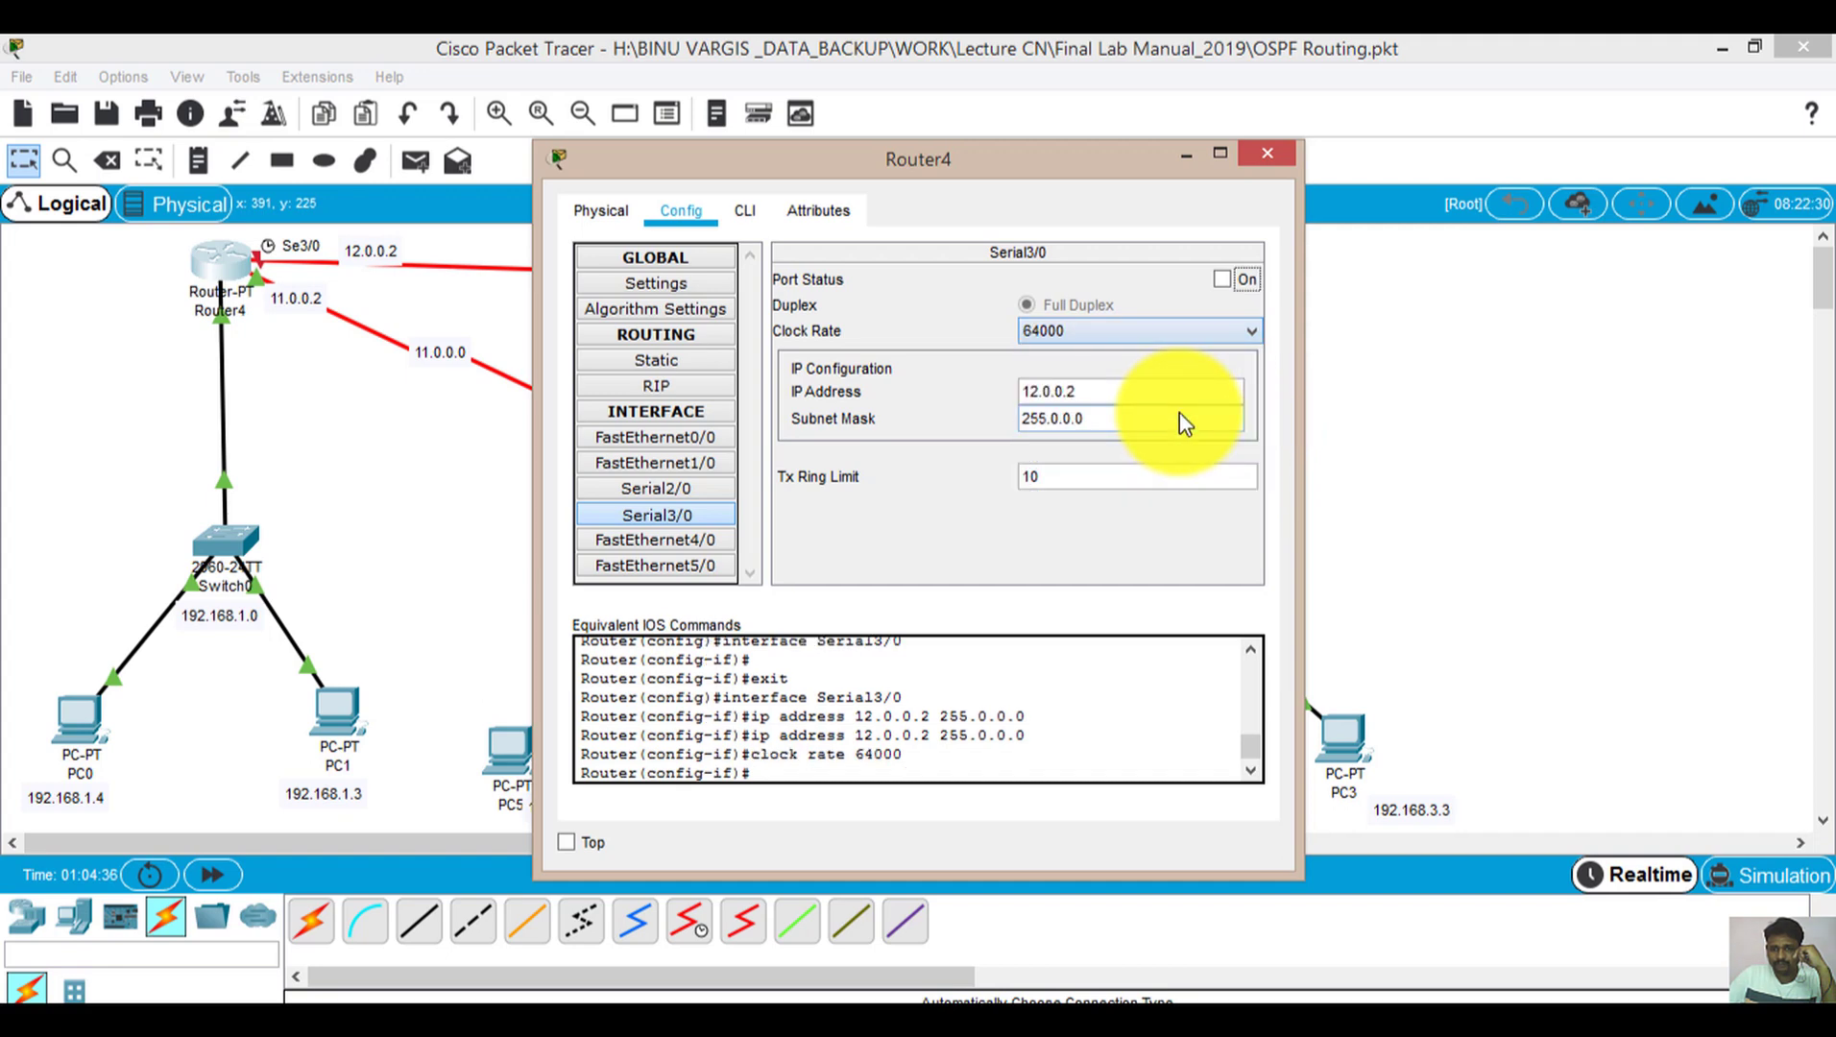
pyautogui.click(1222, 279)
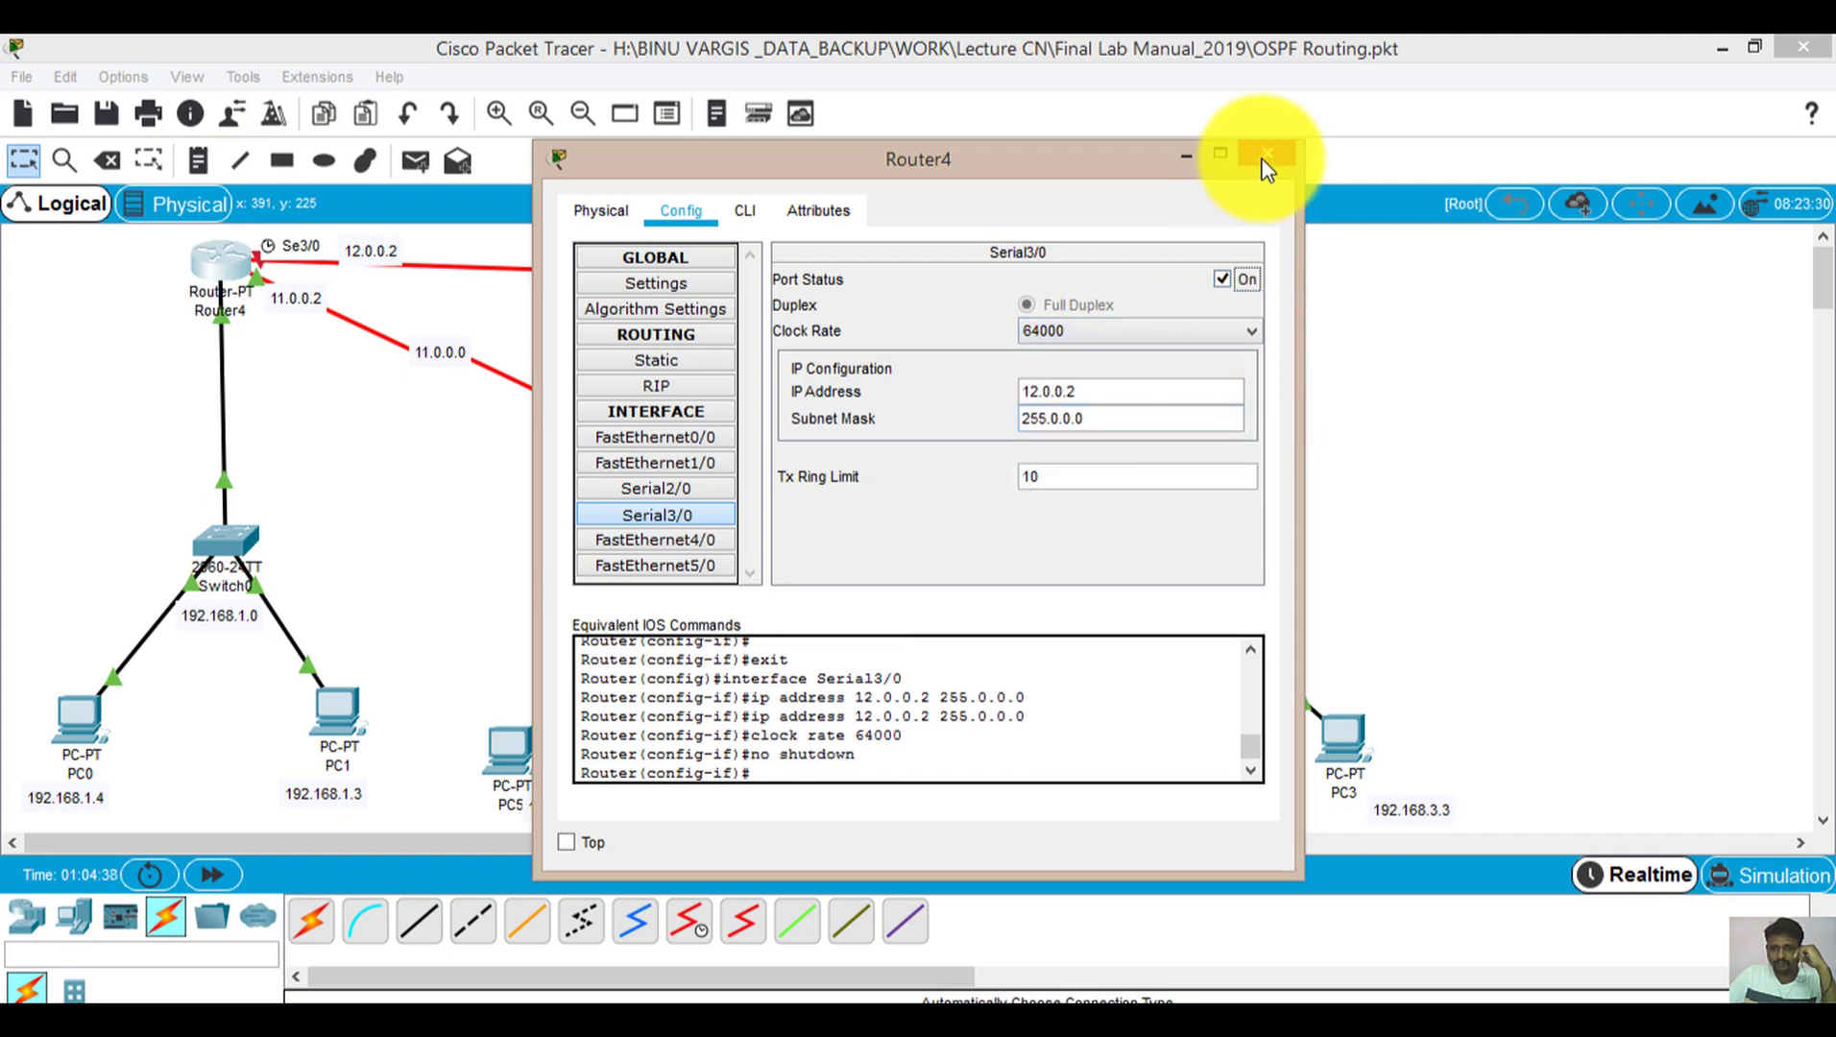
pyautogui.click(1266, 155)
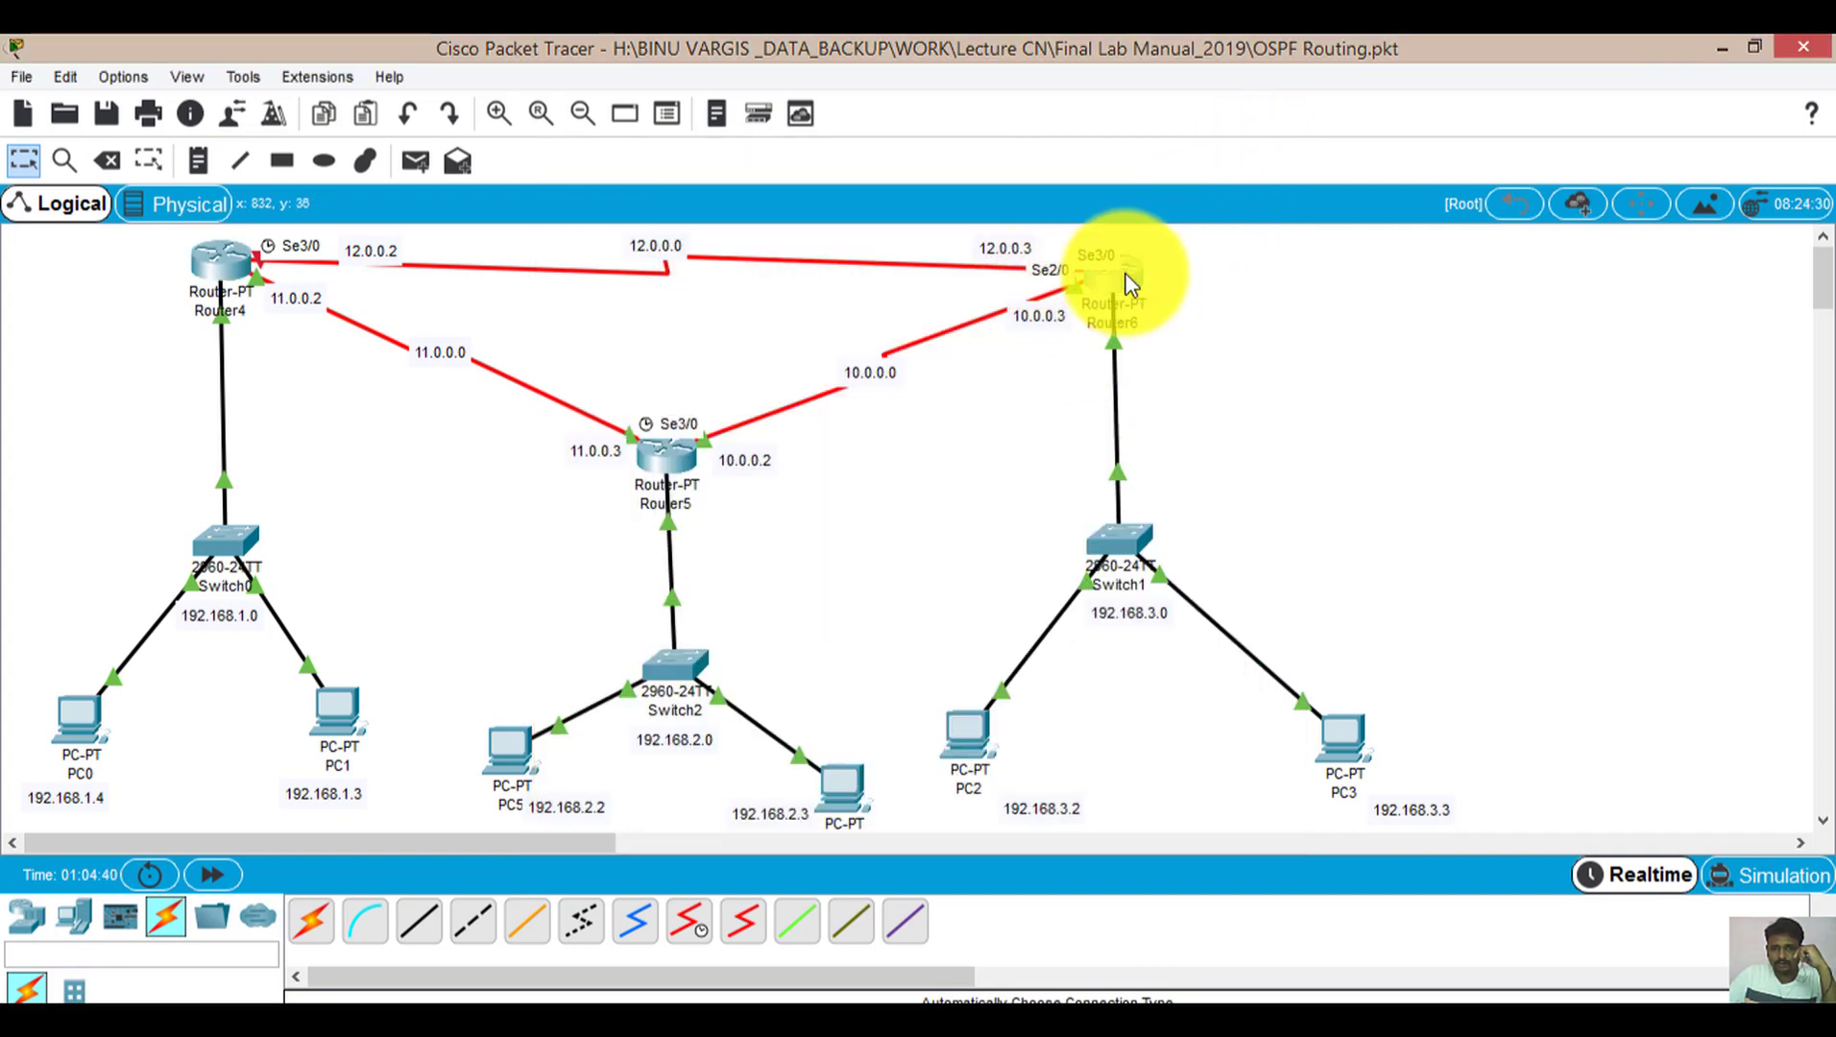
# Assign IP address 12.0.0.3 with subnet mask 255.0.0.0 to Router6's Serial3/0
pyautogui.click(1130, 280)
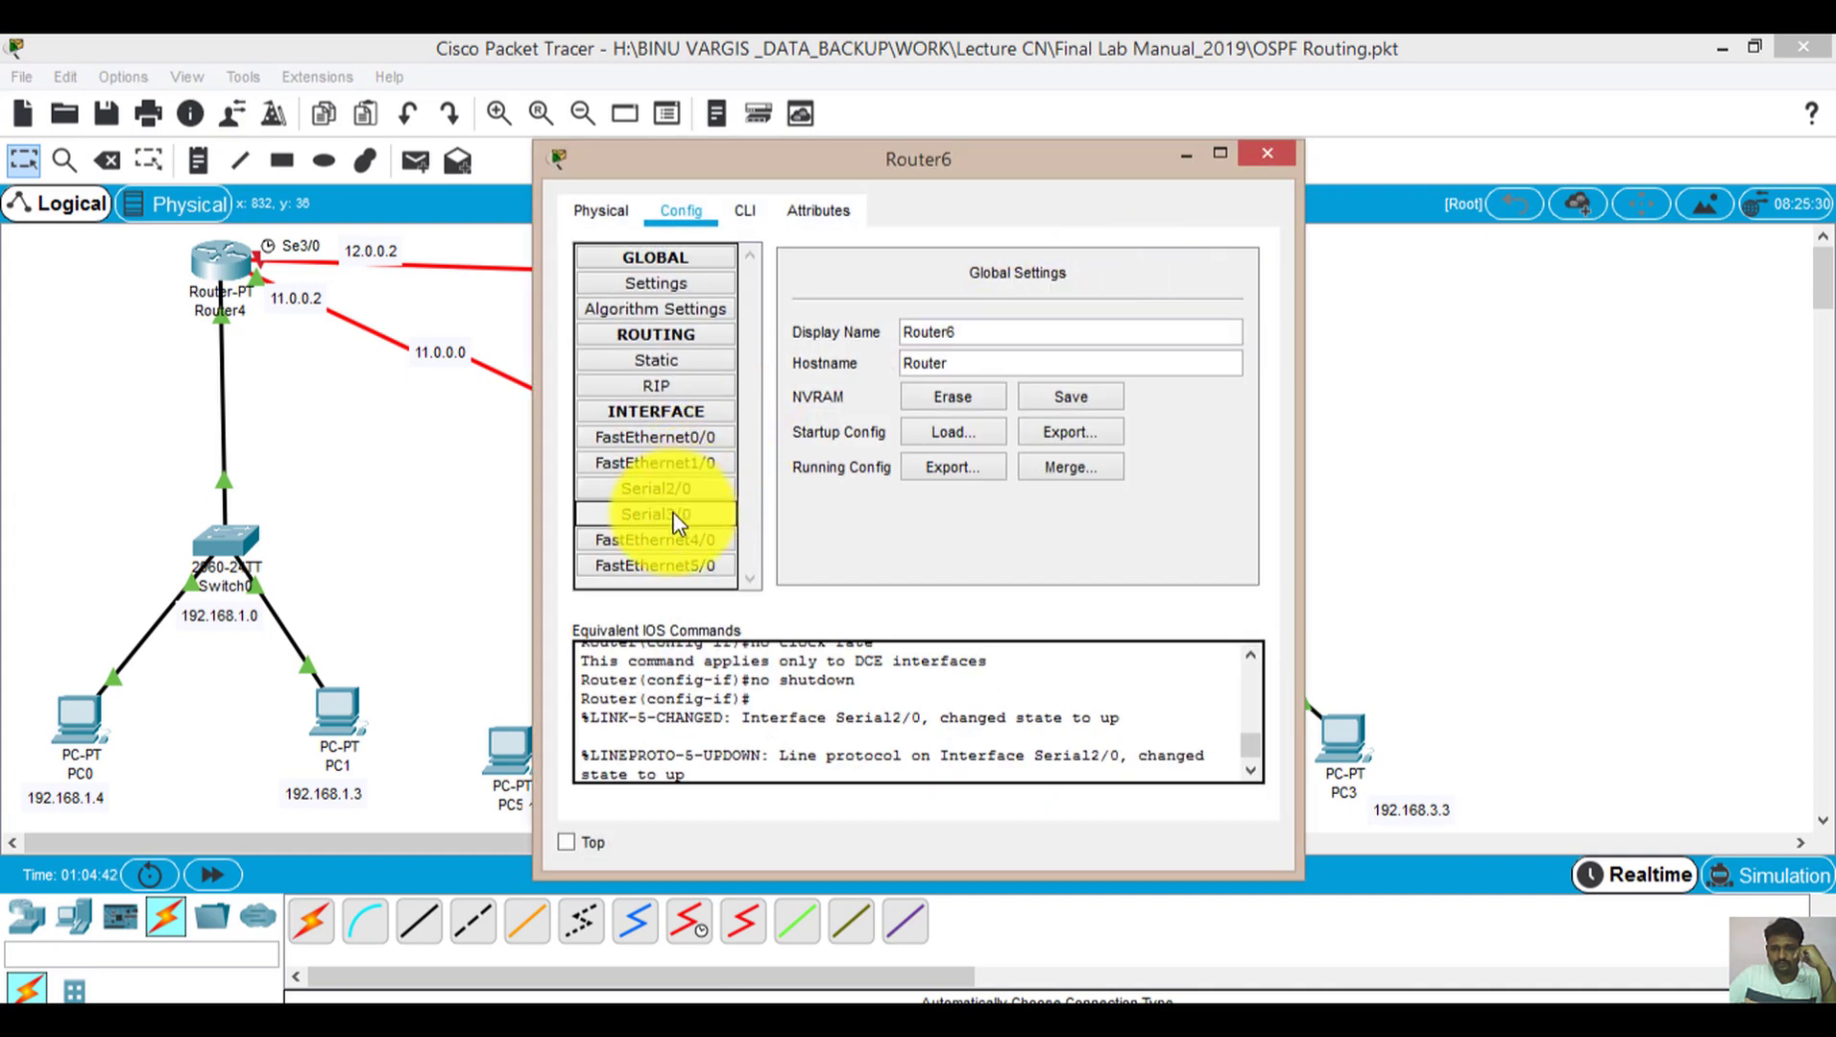
pyautogui.click(1266, 156)
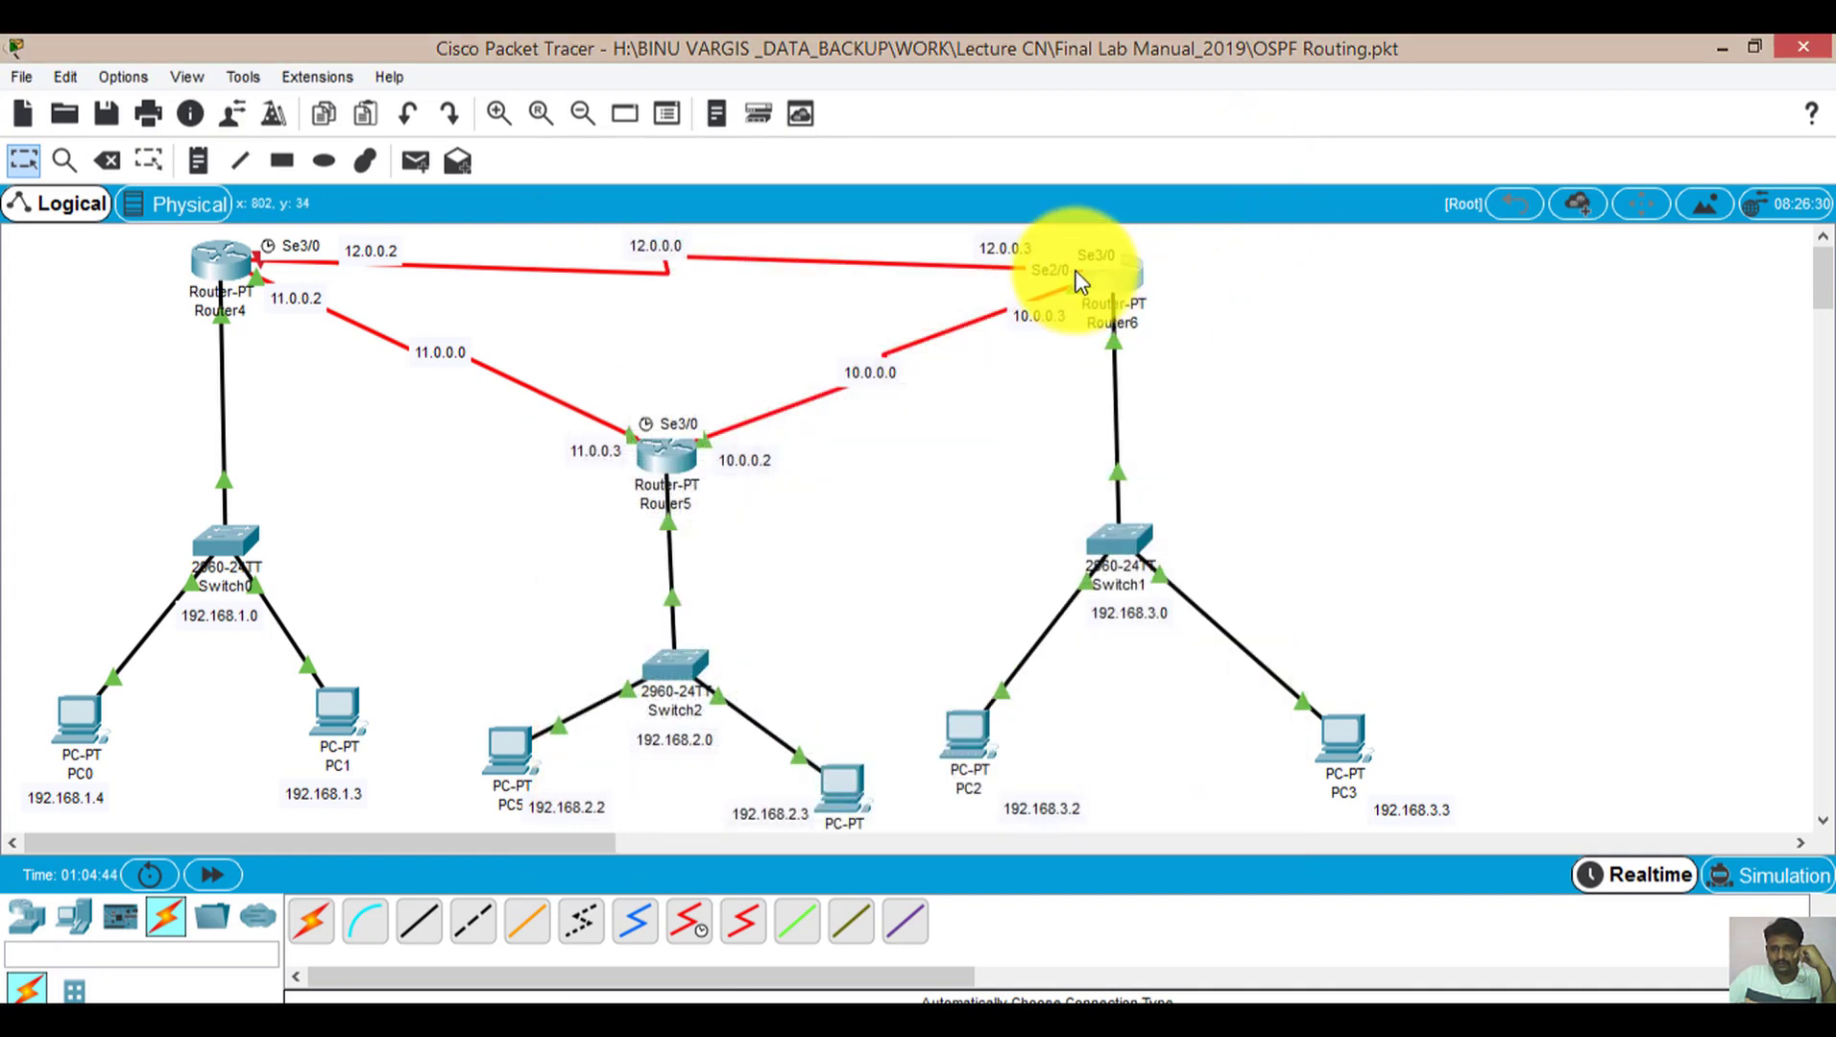
pyautogui.click(1133, 280)
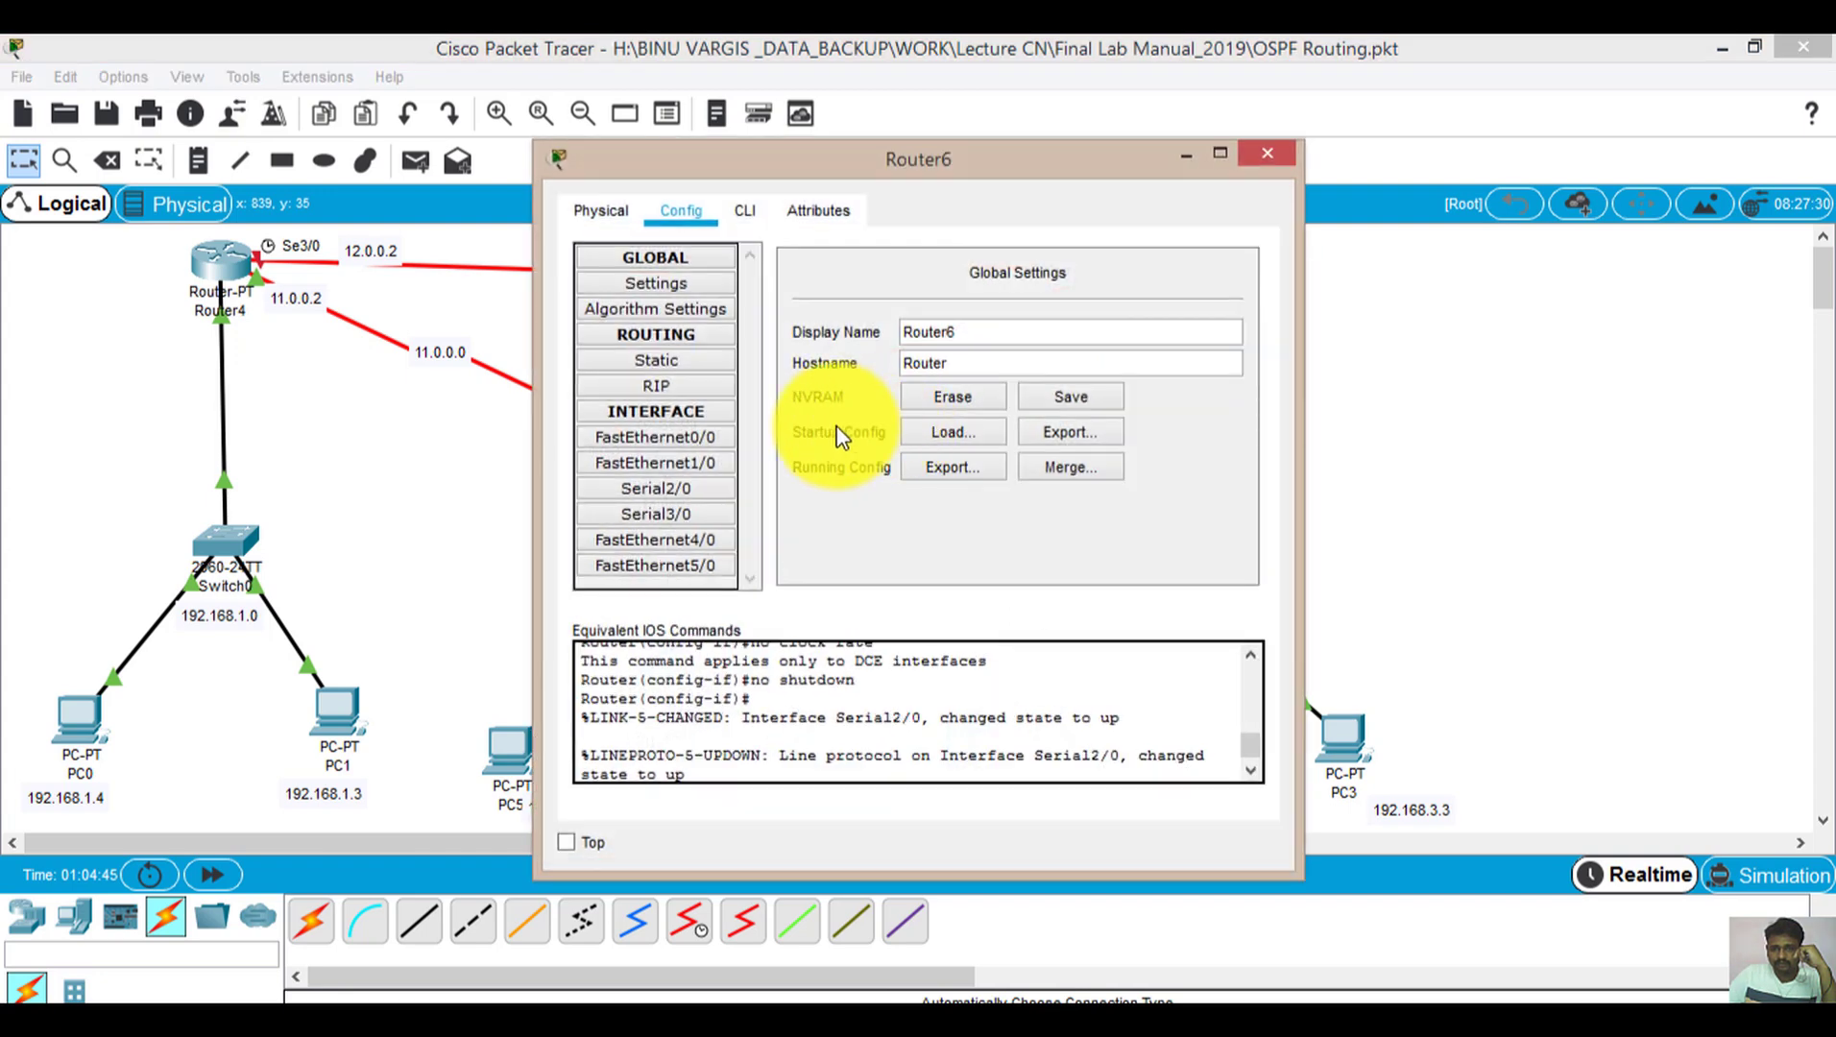
pyautogui.click(711, 515)
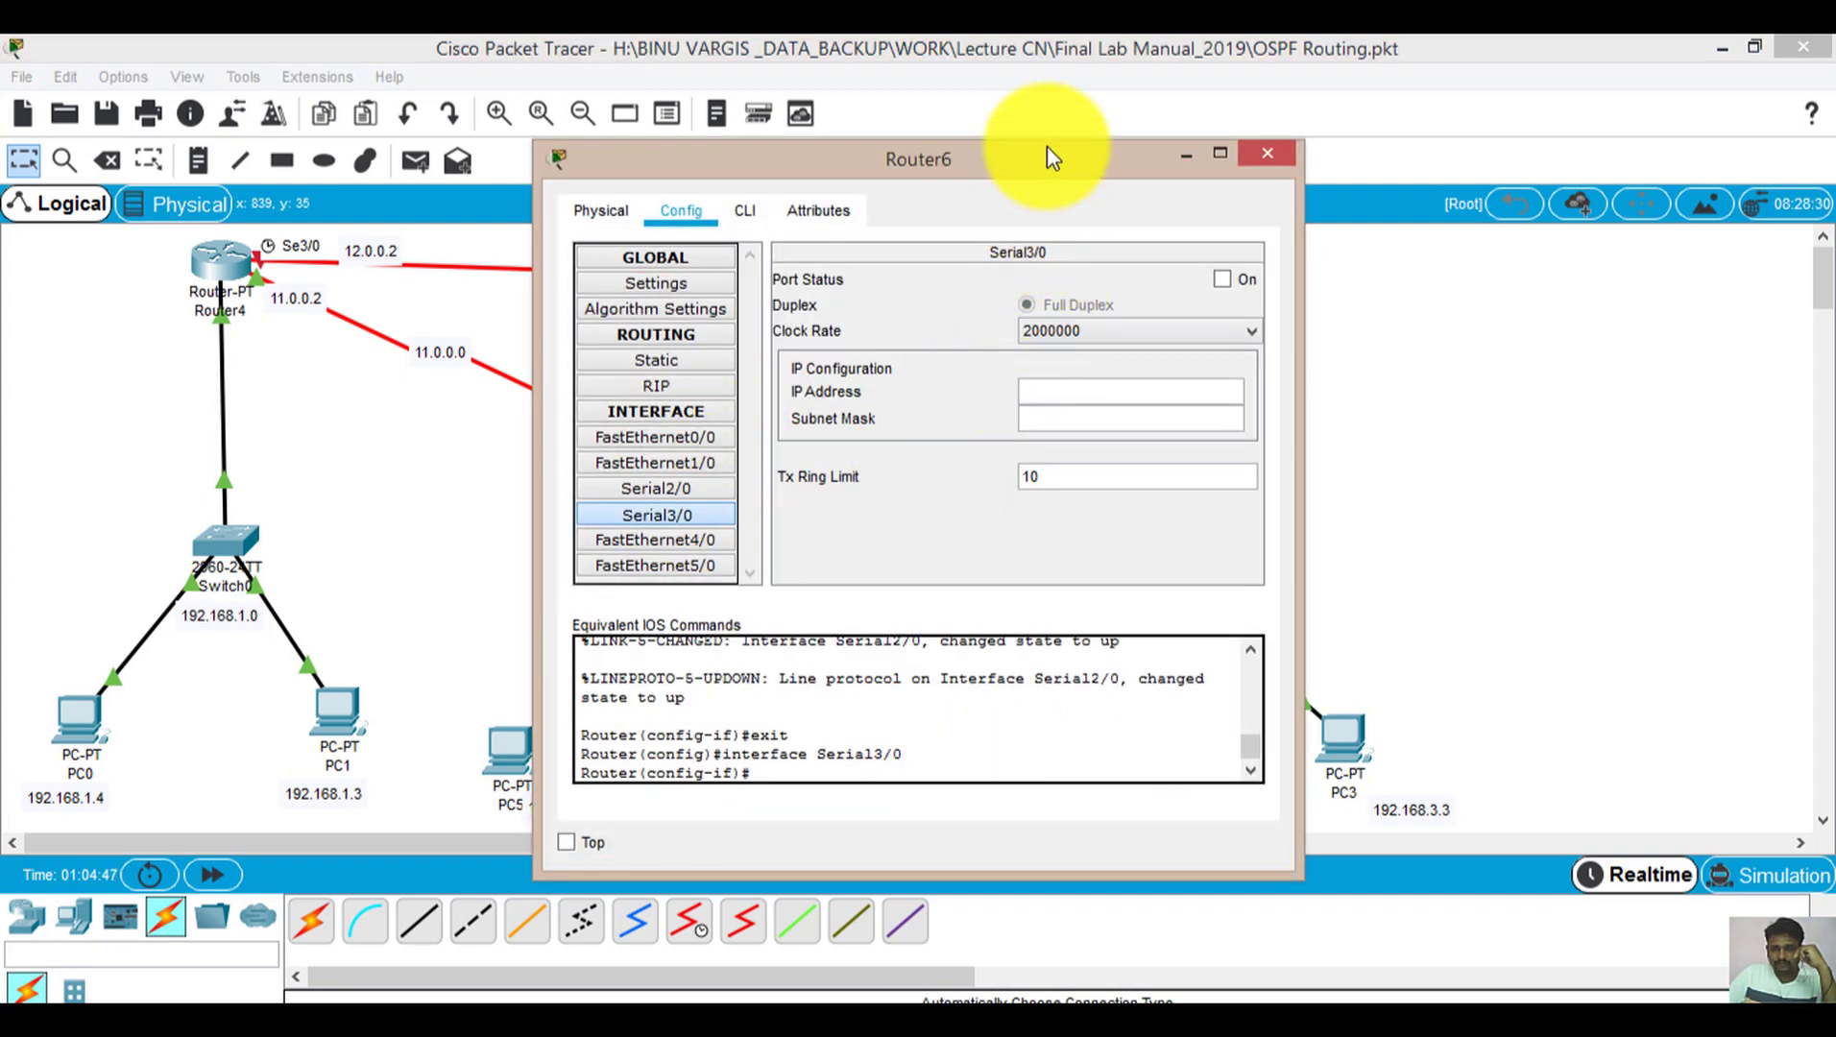
pyautogui.moveTo(1047, 155); pyautogui.dragTo(837, 352)
pyautogui.click(839, 589)
pyautogui.write('12')
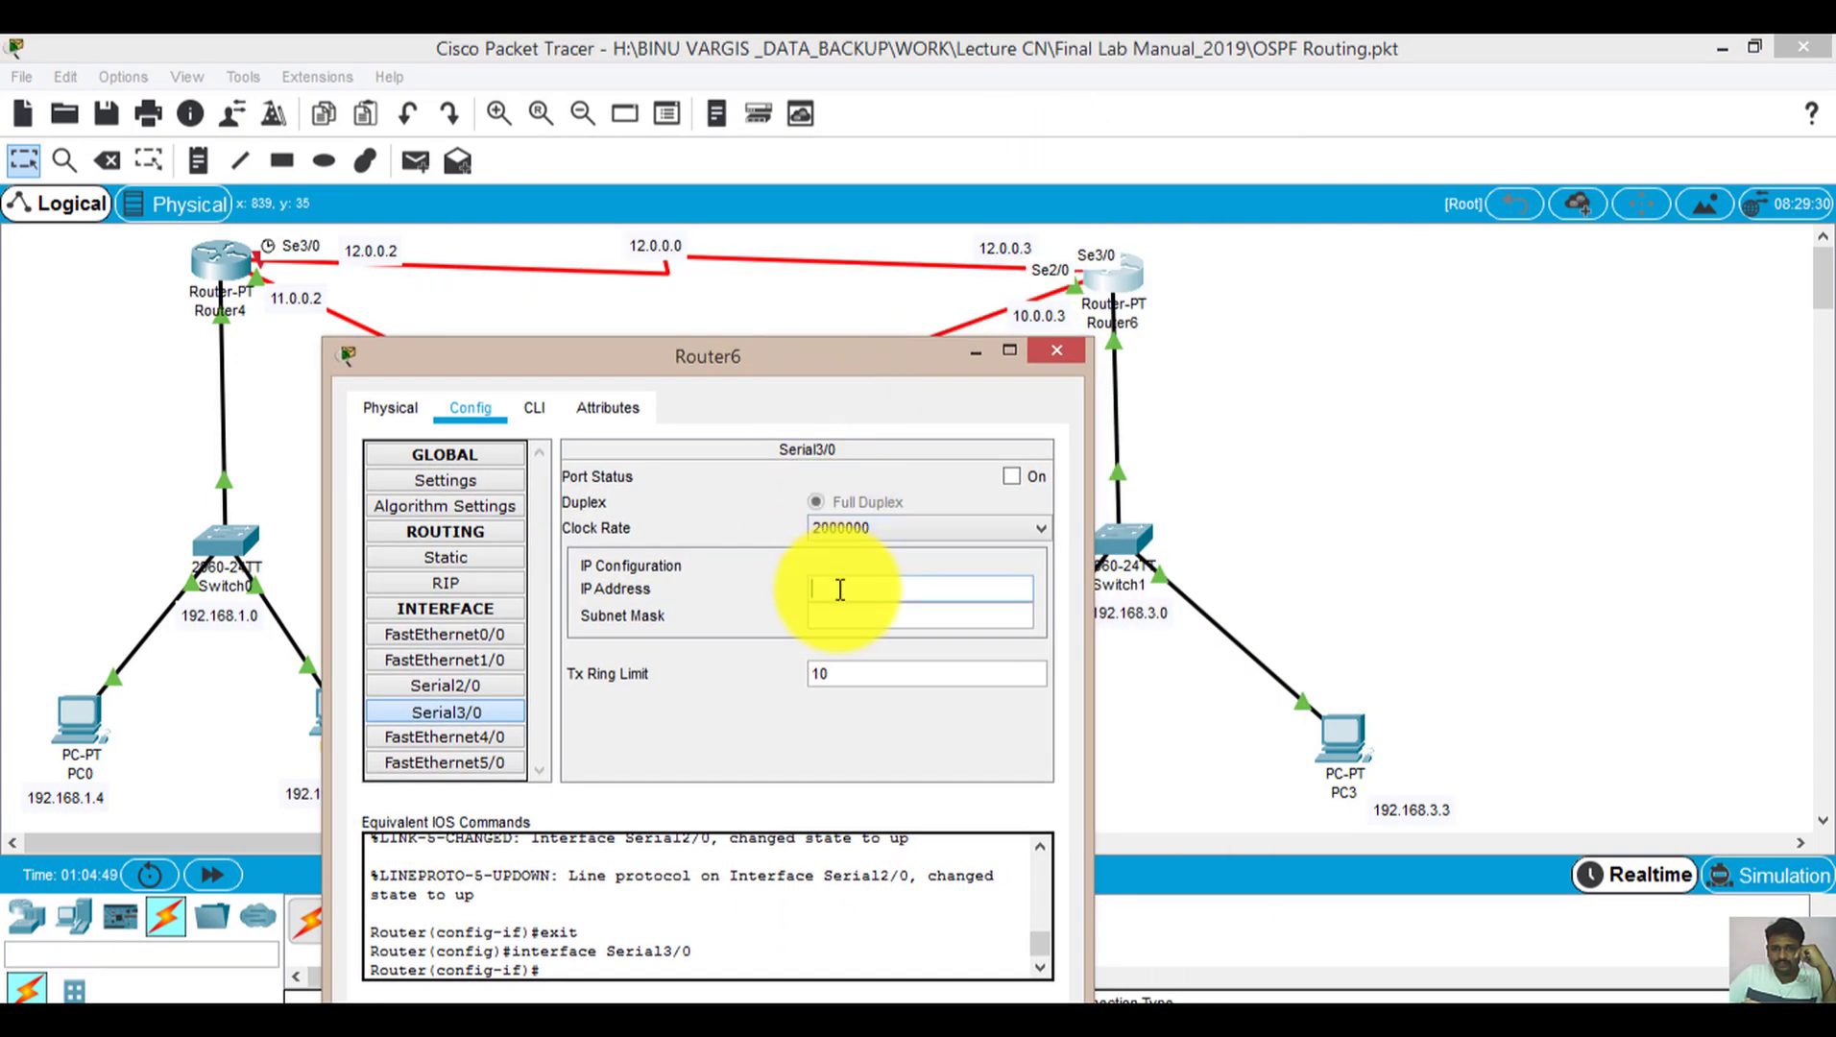
pyautogui.write('.0.0.3')
pyautogui.click(826, 616)
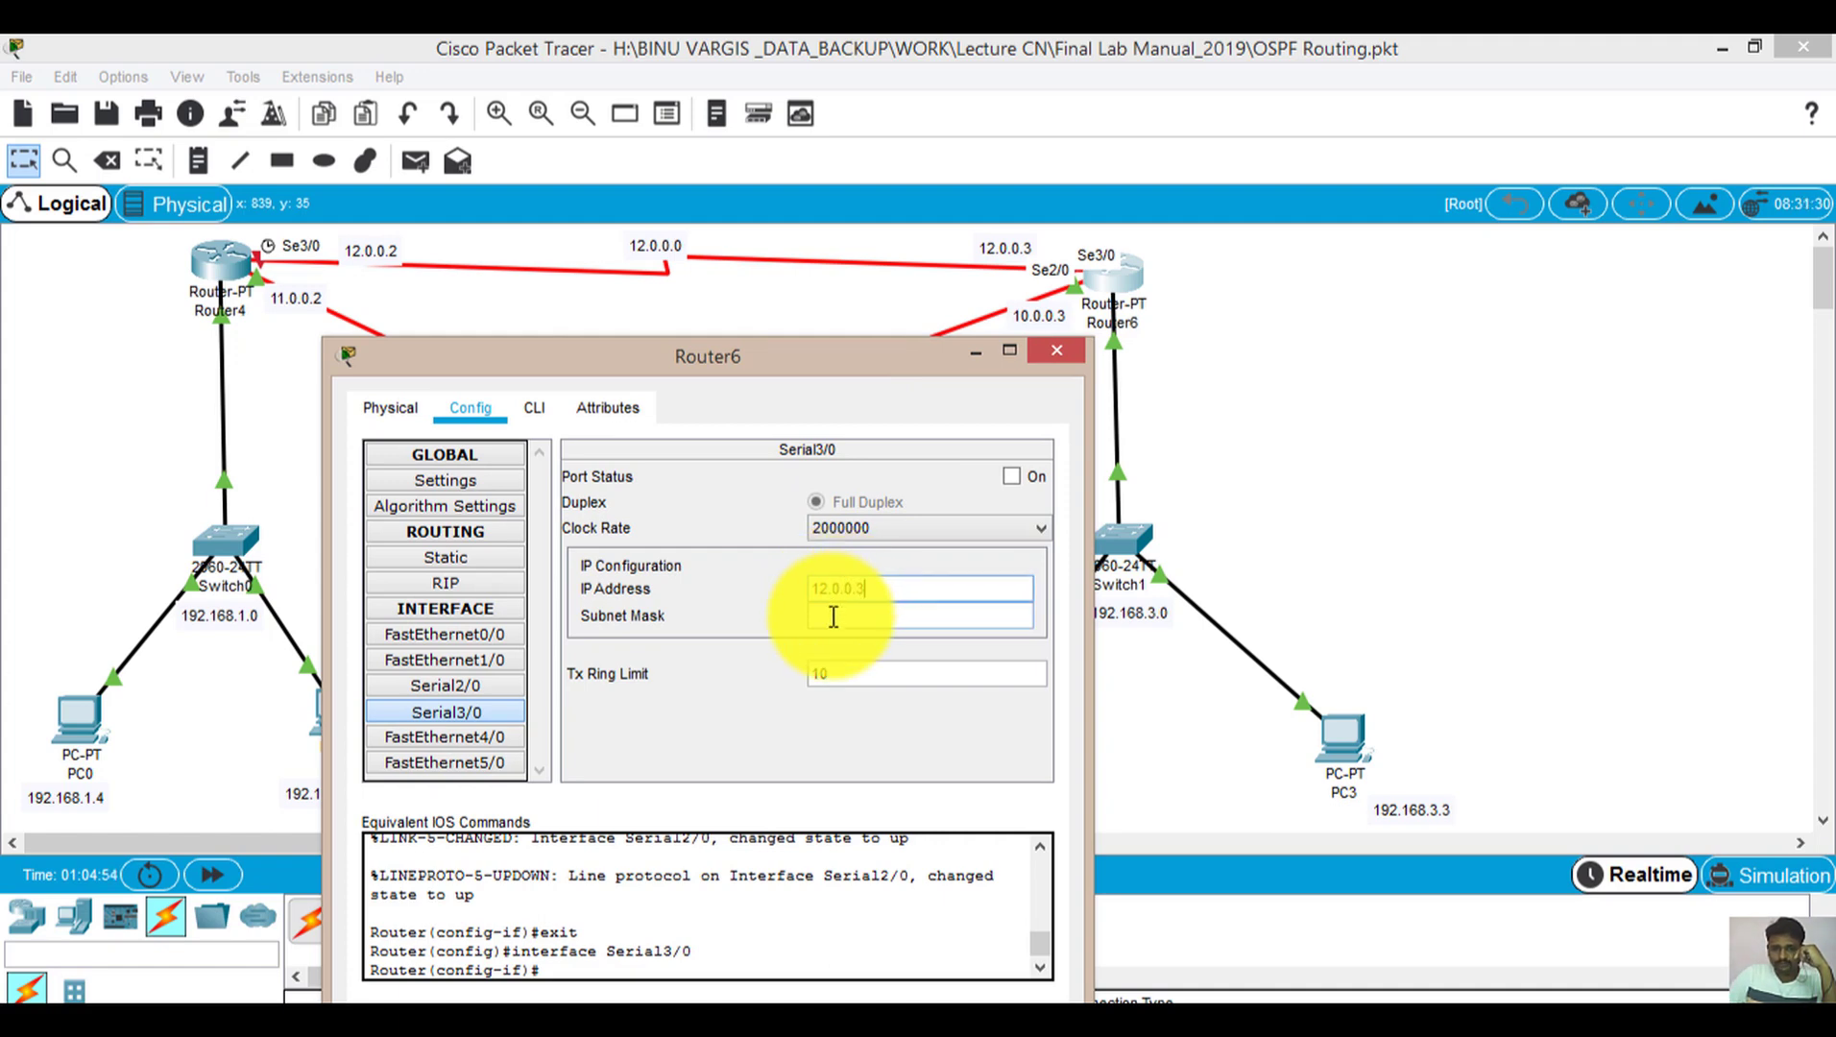
# Set the clock rate of Router6's Serial3/0 to Not Set, turn the port on and close the router's window
pyautogui.click(989, 529)
pyautogui.scroll(-1, 1045, 716)
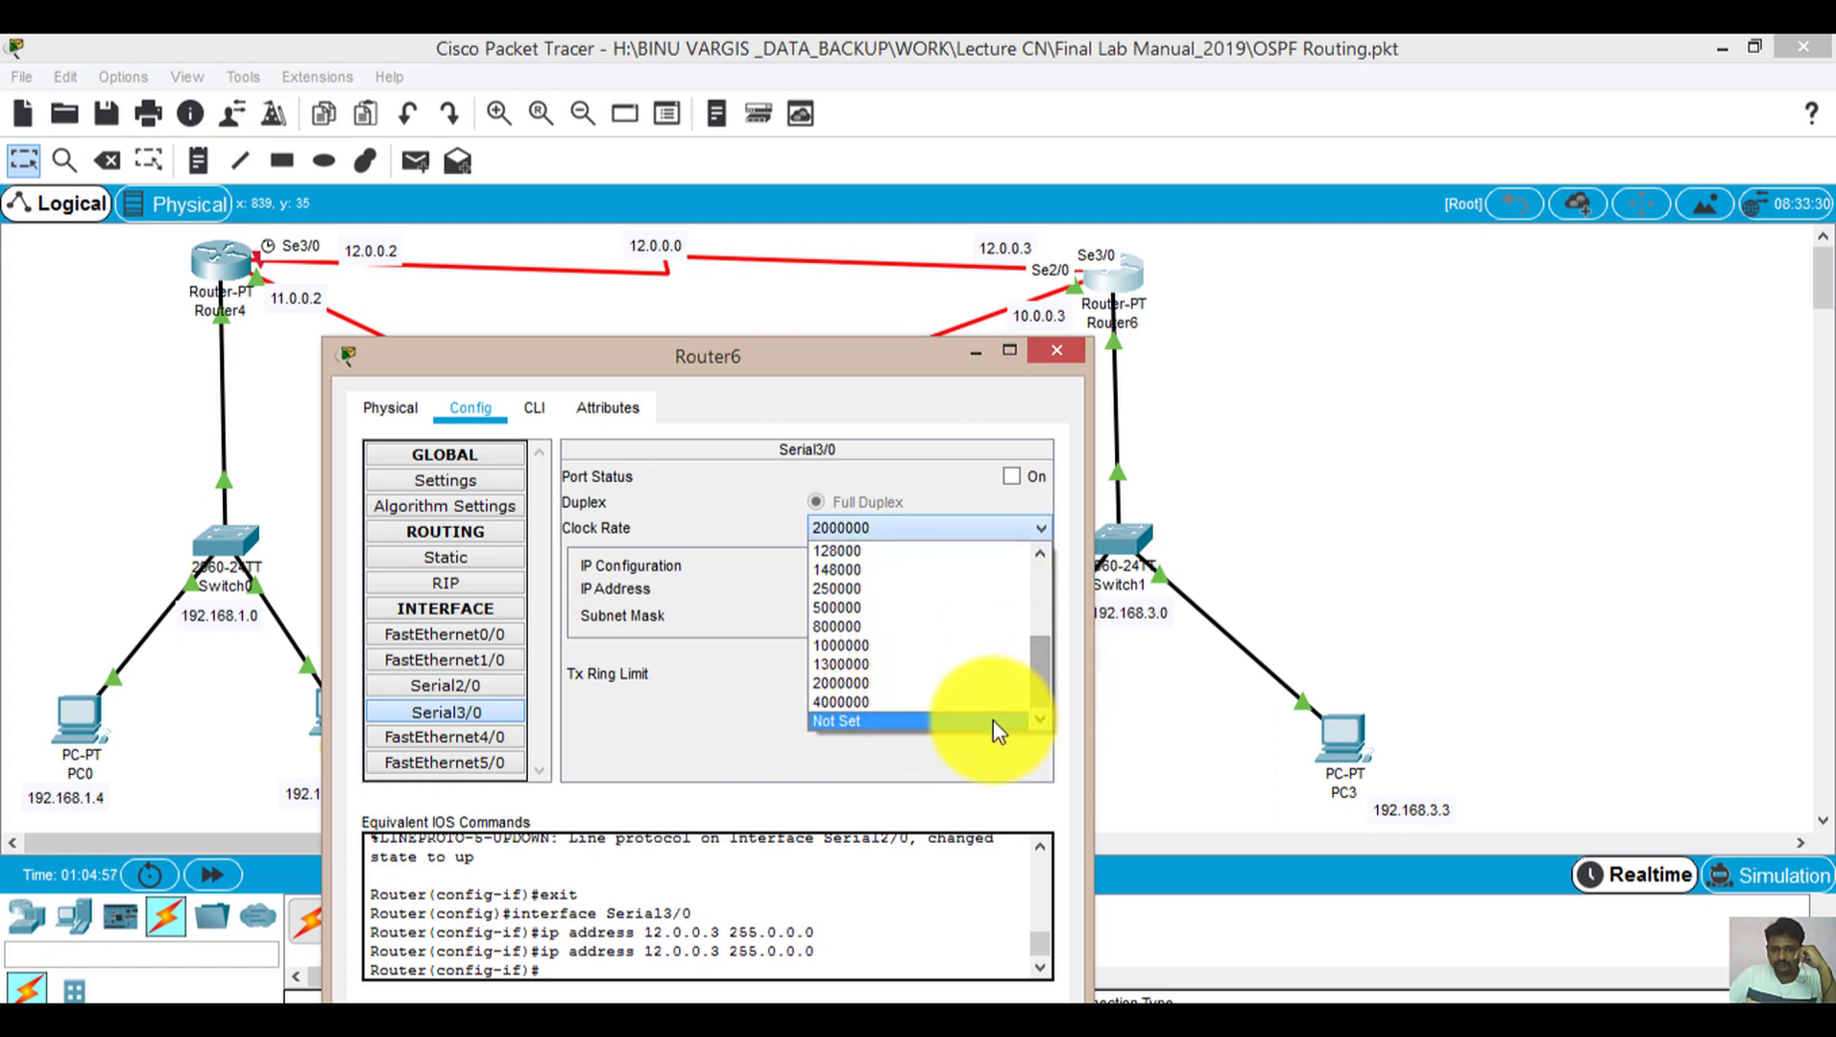
pyautogui.click(993, 721)
pyautogui.click(1013, 477)
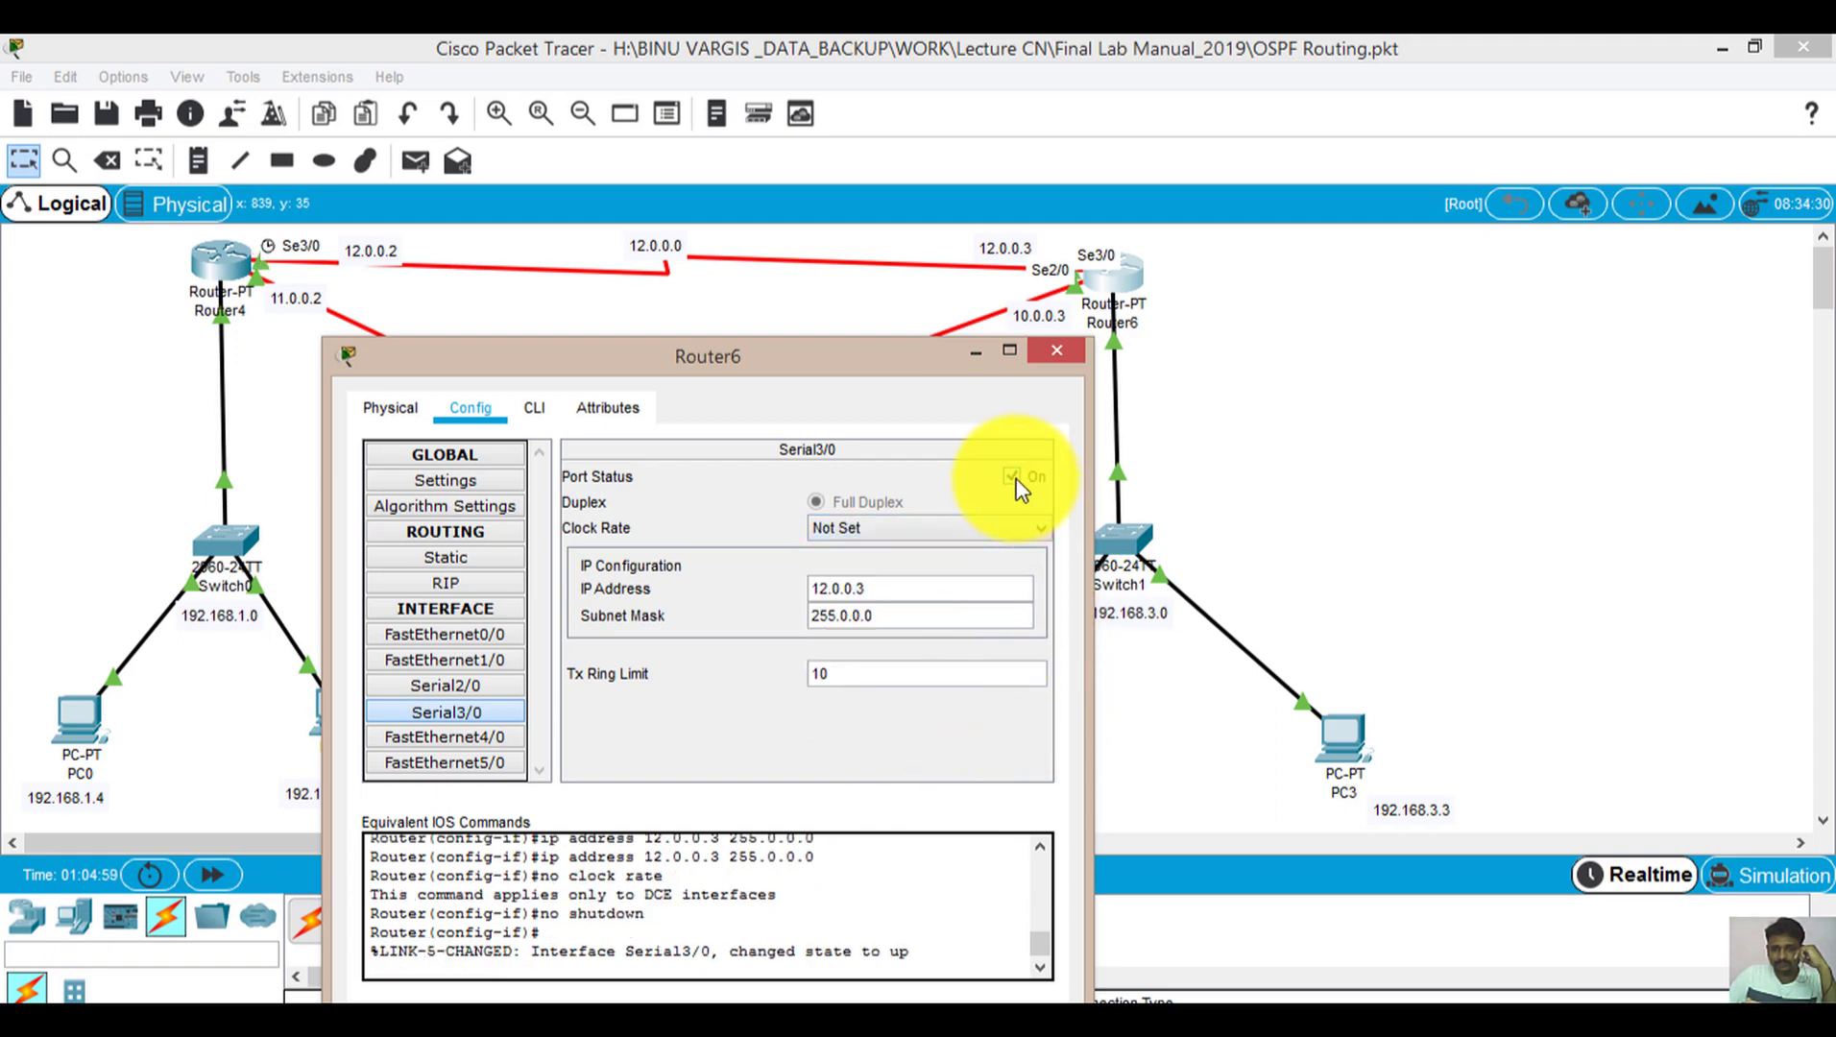
pyautogui.click(1047, 346)
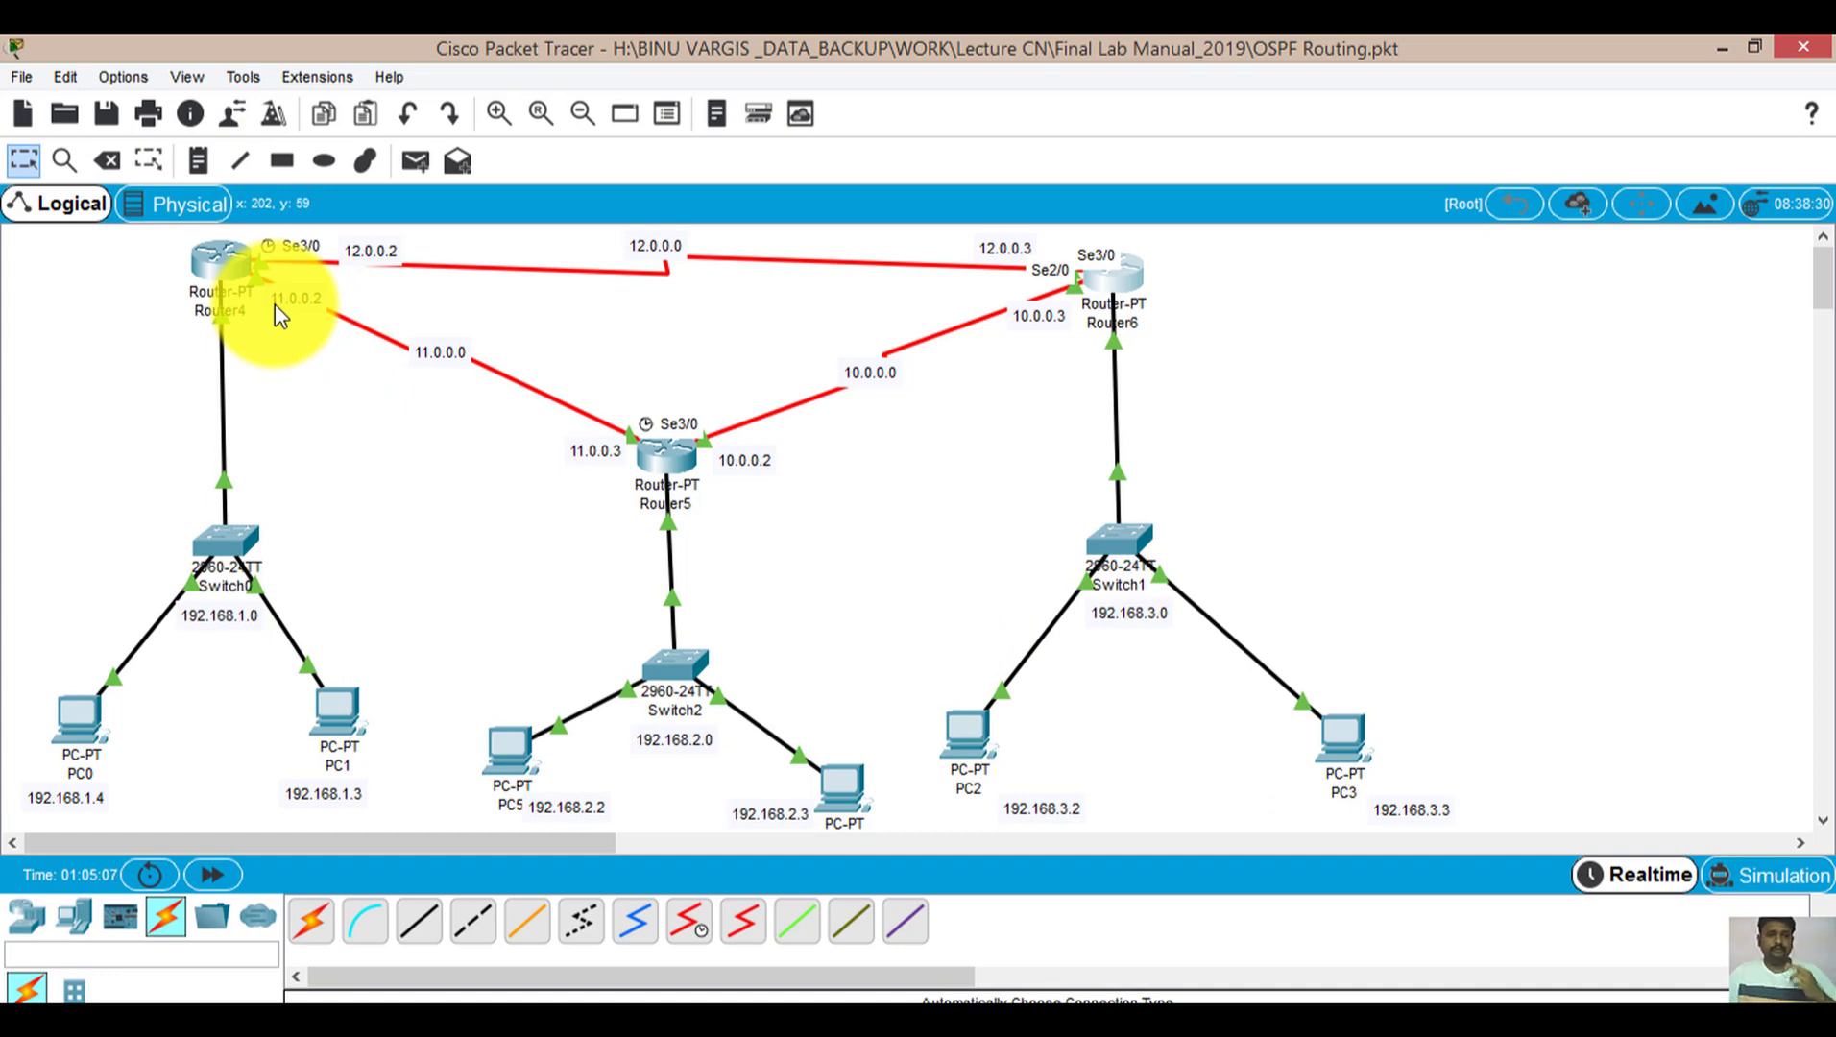
# Open Router4's command line and leave interface and global configuration modes with two exit commands
pyautogui.click(227, 261)
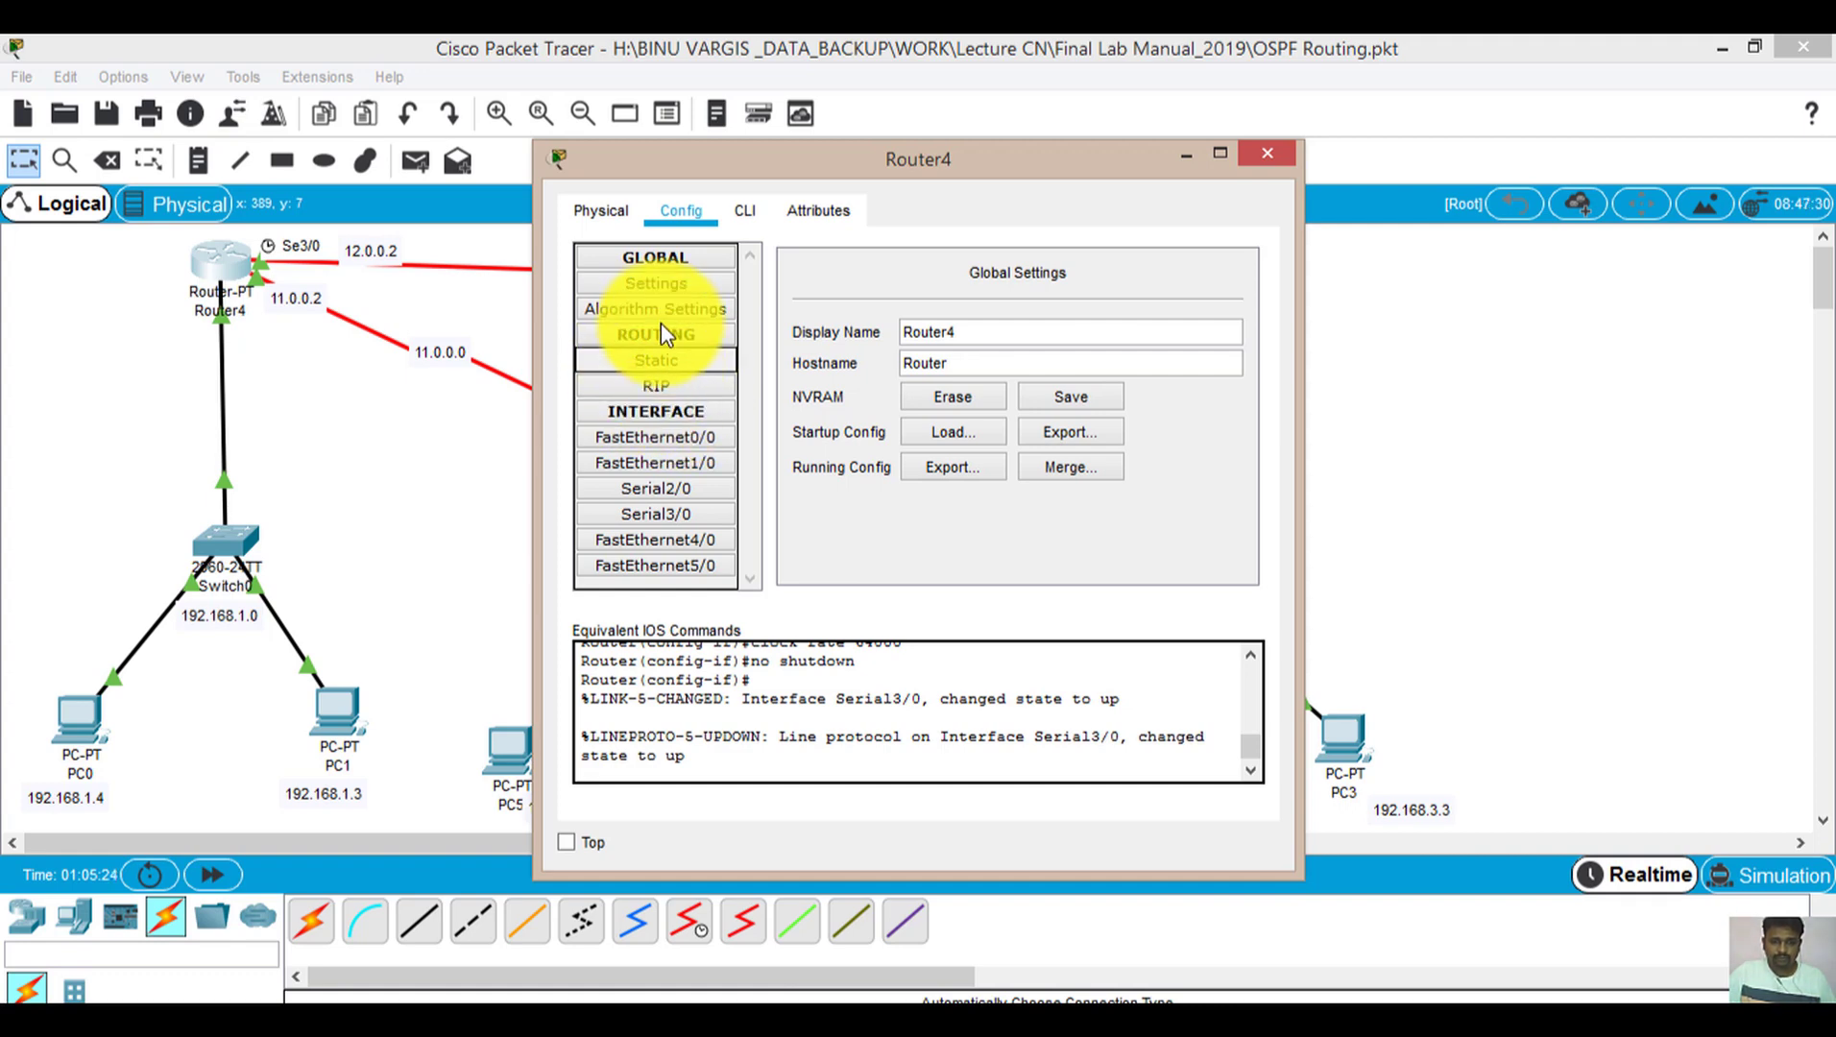
pyautogui.click(739, 211)
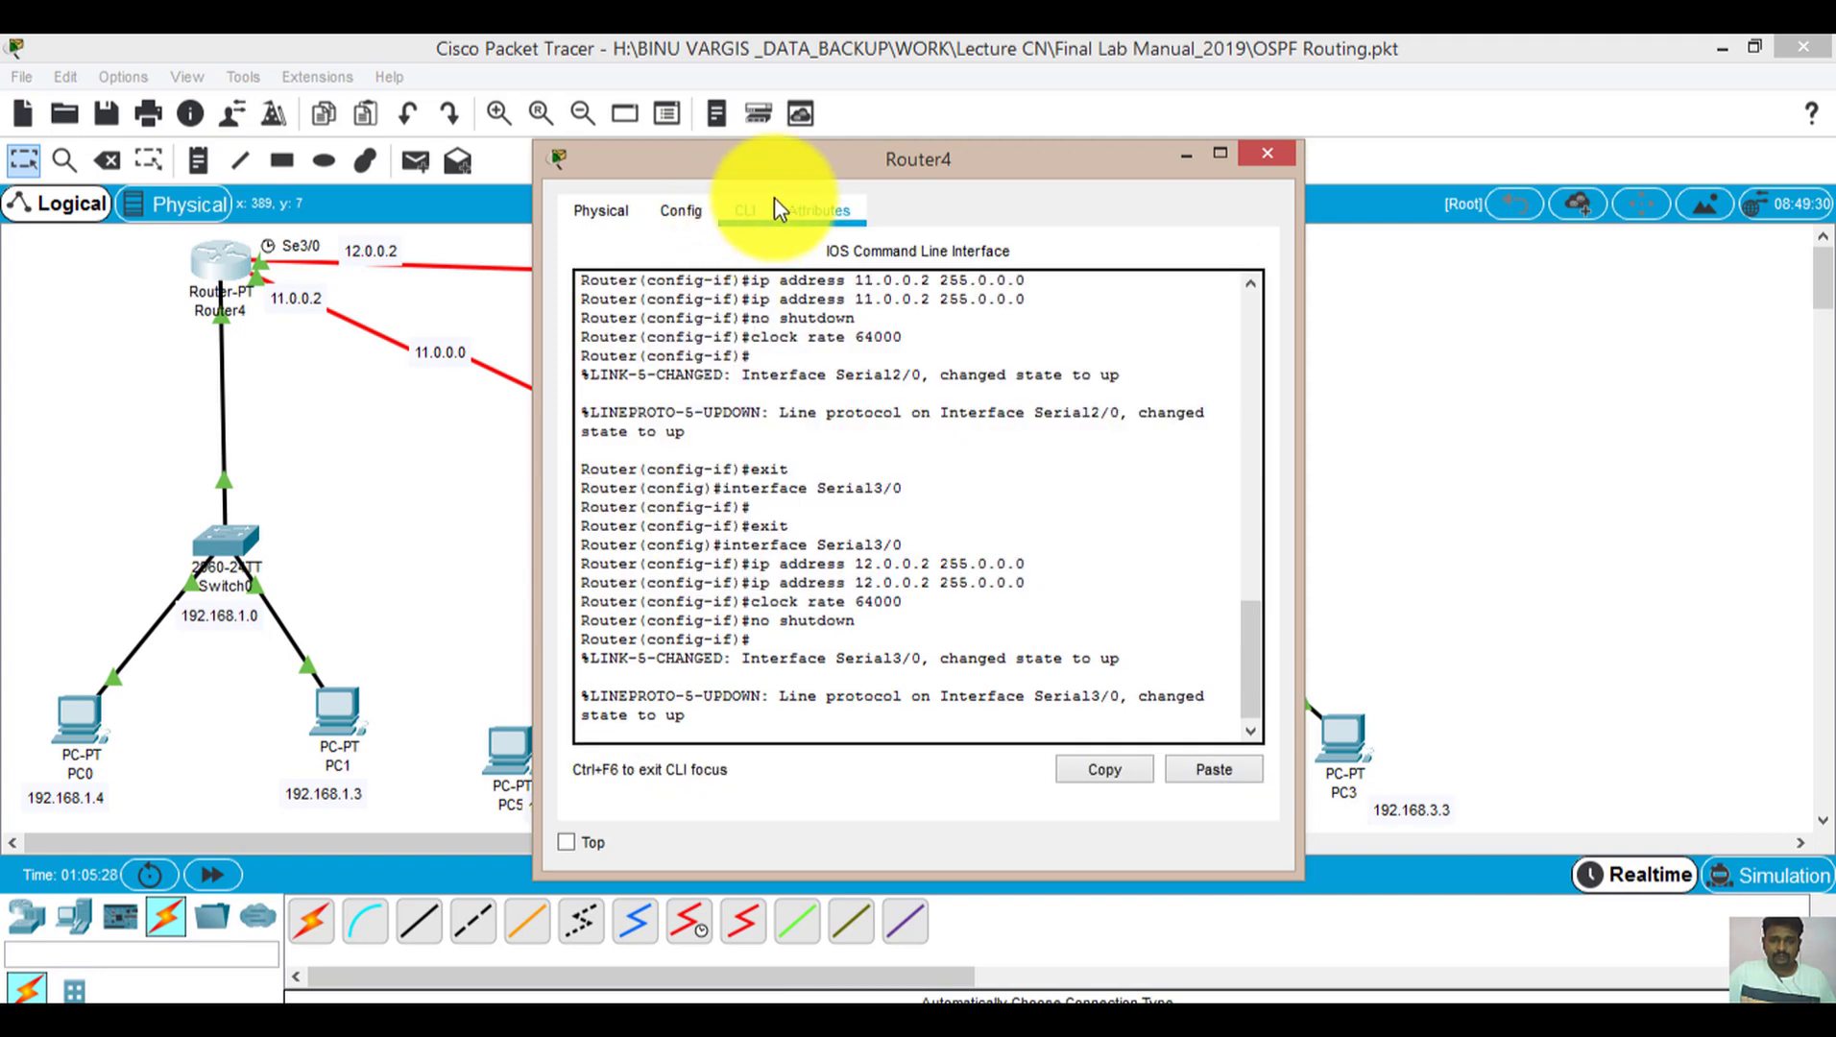
pyautogui.moveTo(1093, 173); pyautogui.dragTo(1441, 85)
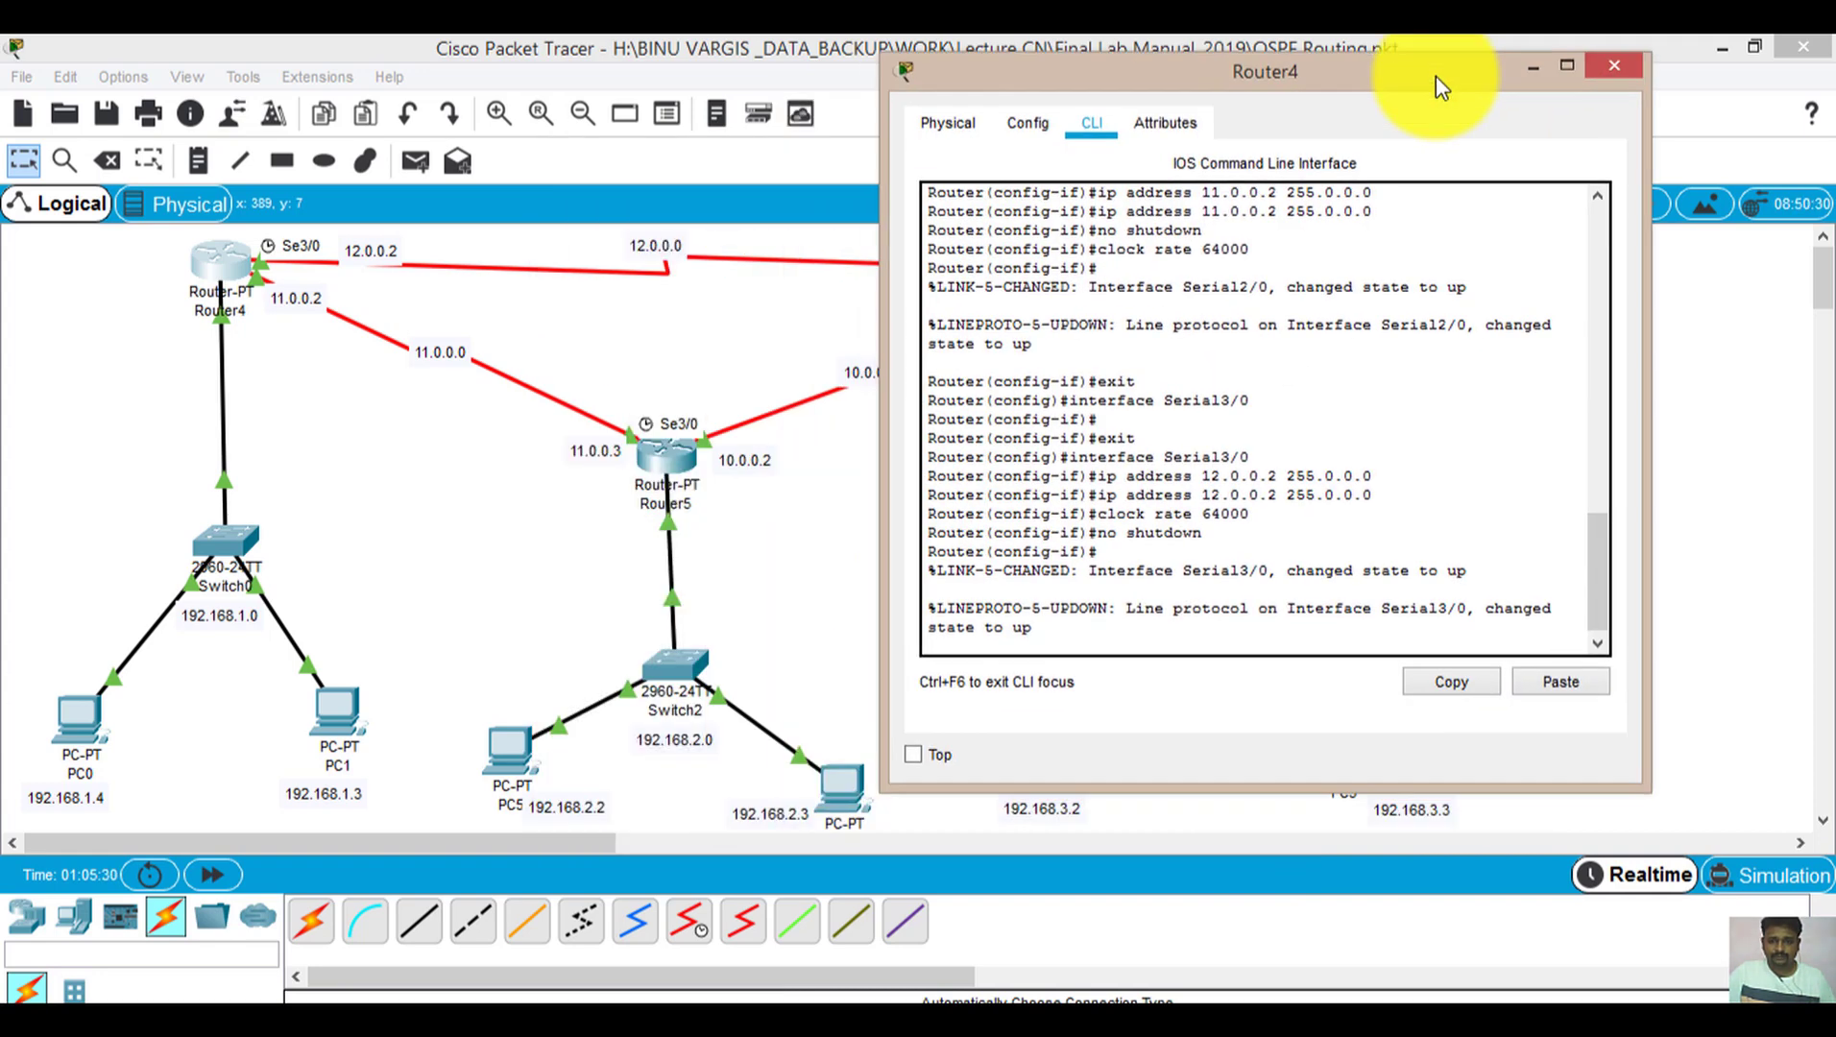
pyautogui.press('Return')
pyautogui.press('Return')
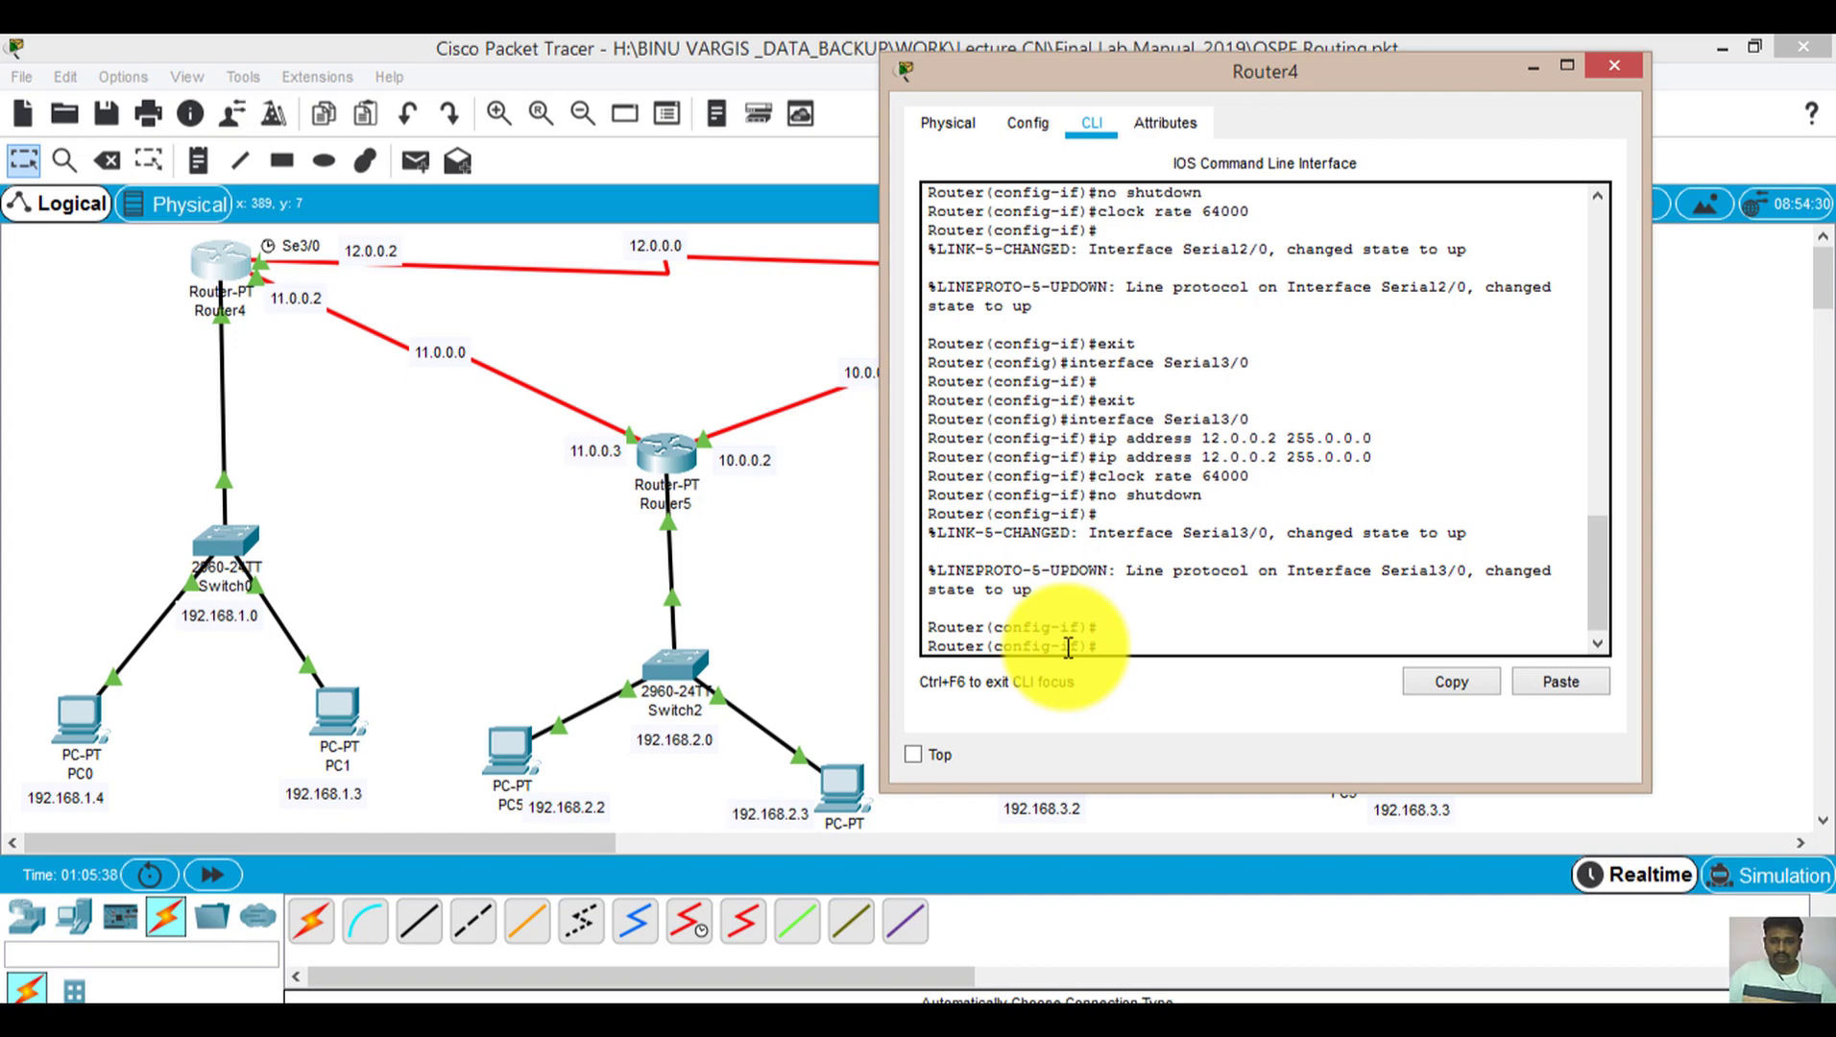
pyautogui.write('EXIT')
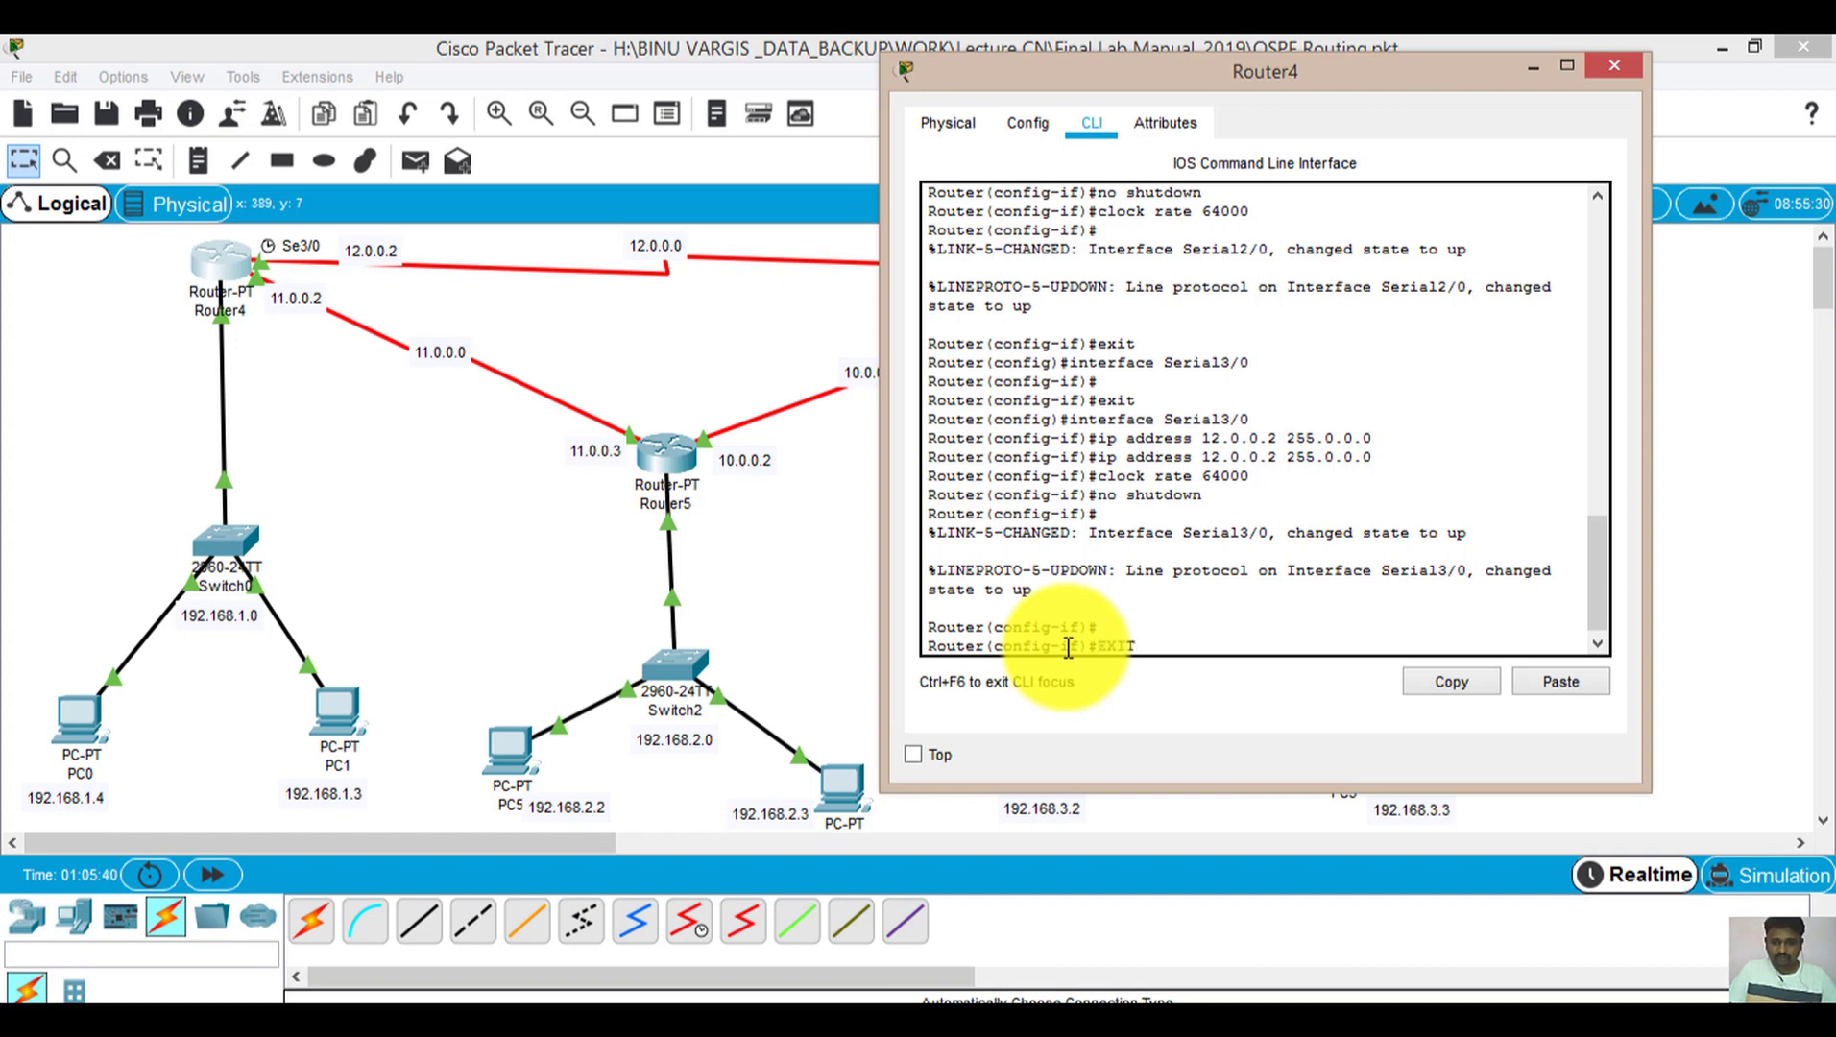
pyautogui.press('Return')
pyautogui.write('EXI')
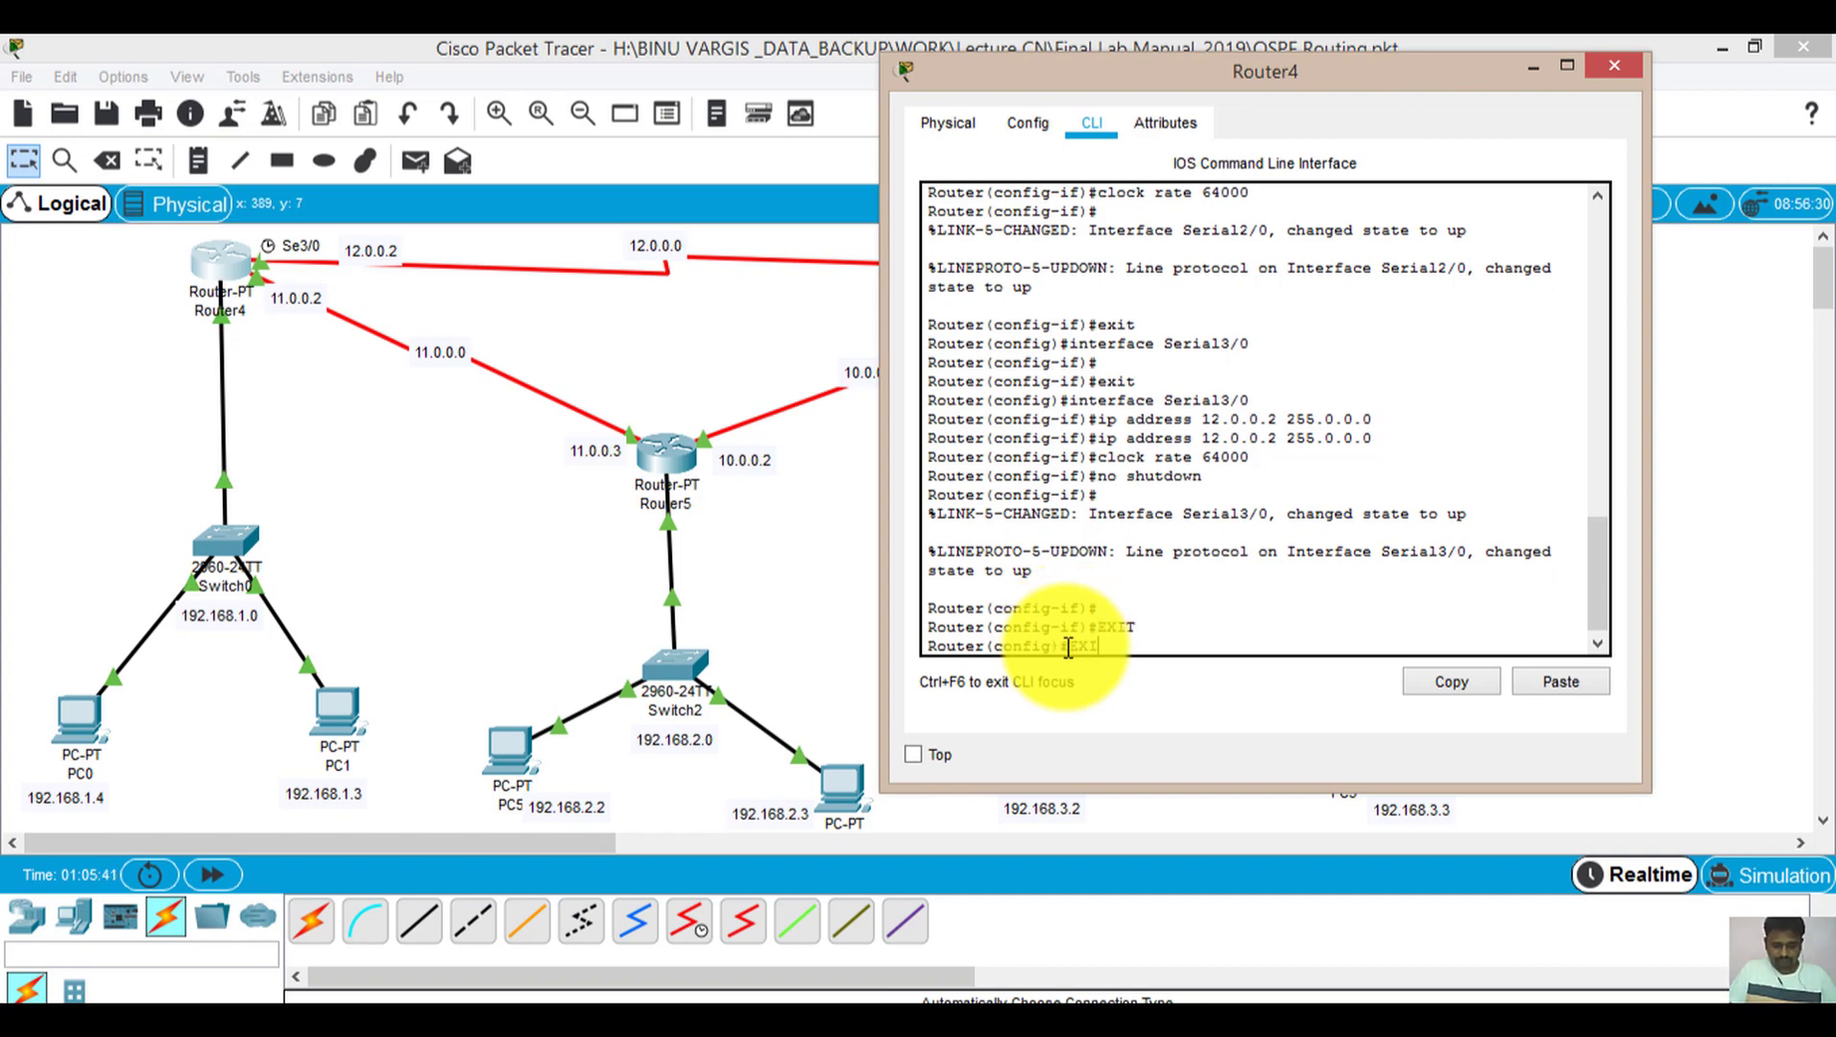
pyautogui.write('T')
pyautogui.press('Return')
pyautogui.press('Return')
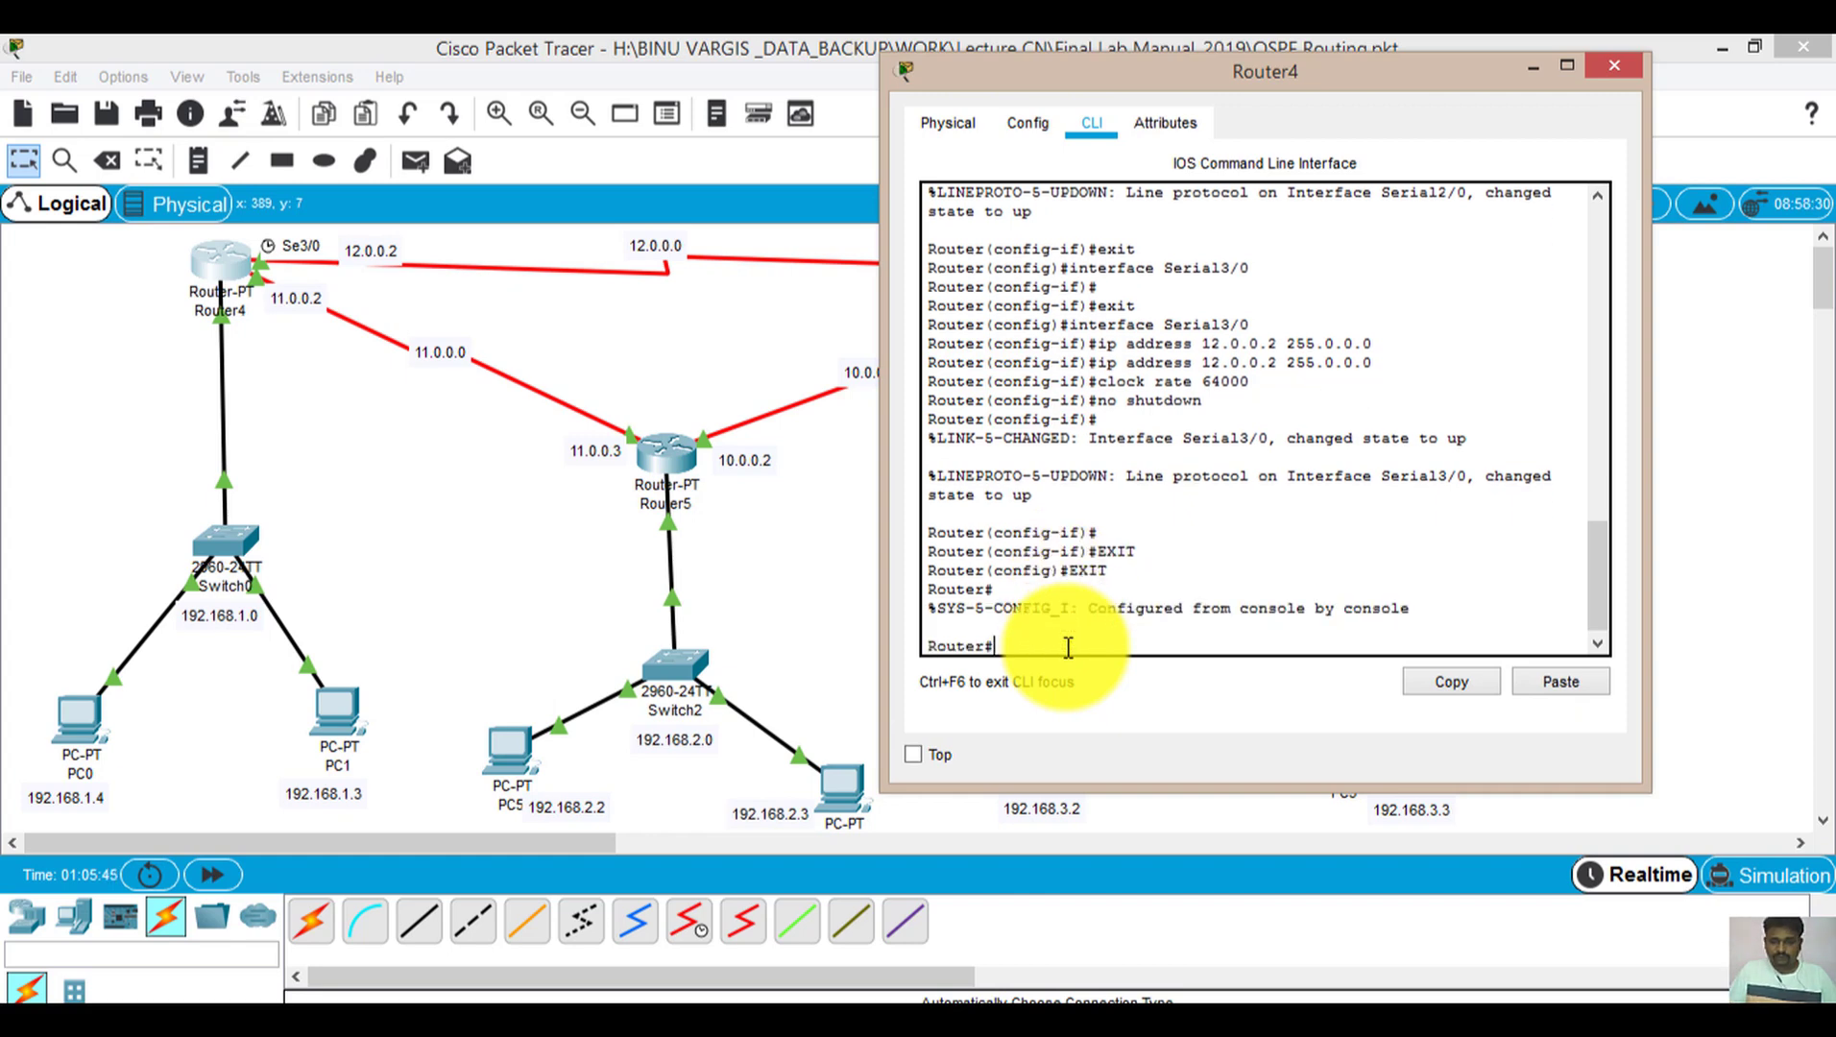
# Run en and enable, exit Router4's console session, and restart it in privileged mode with en
pyautogui.write('EN')
pyautogui.press('BackSpace')
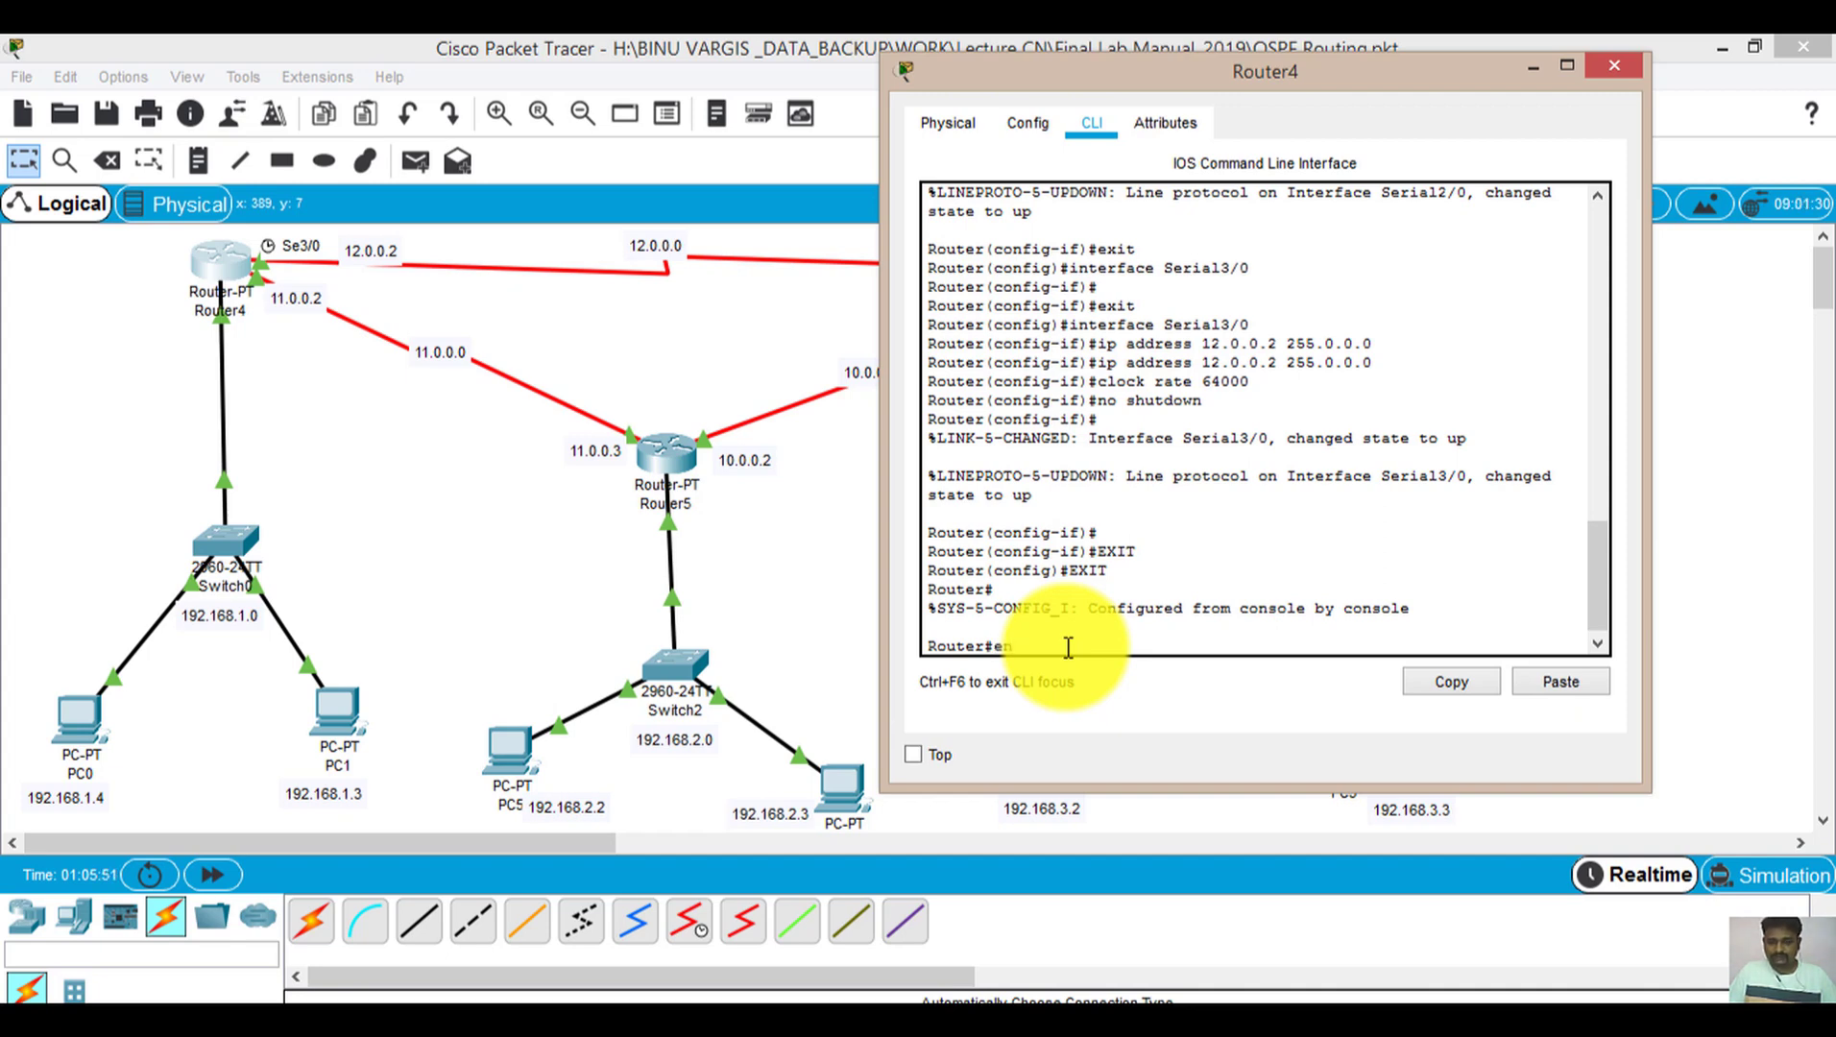
pyautogui.press('Return')
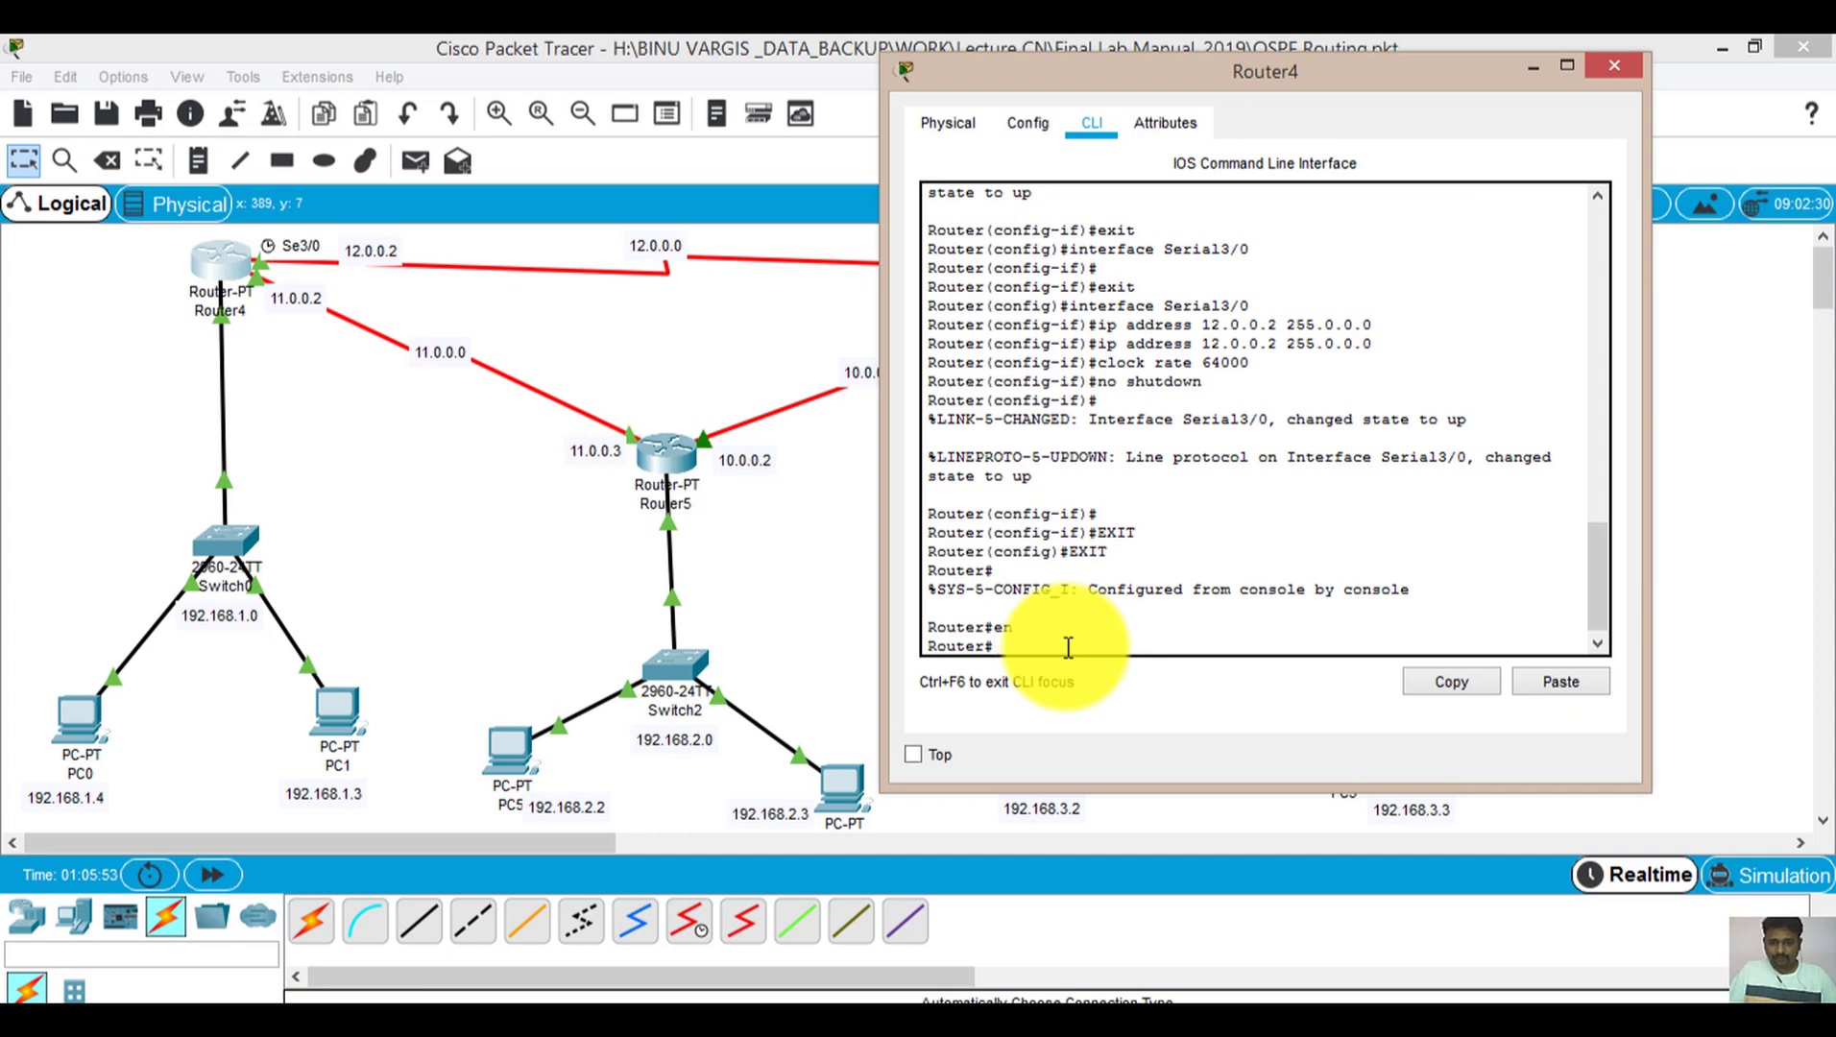
pyautogui.write('enable')
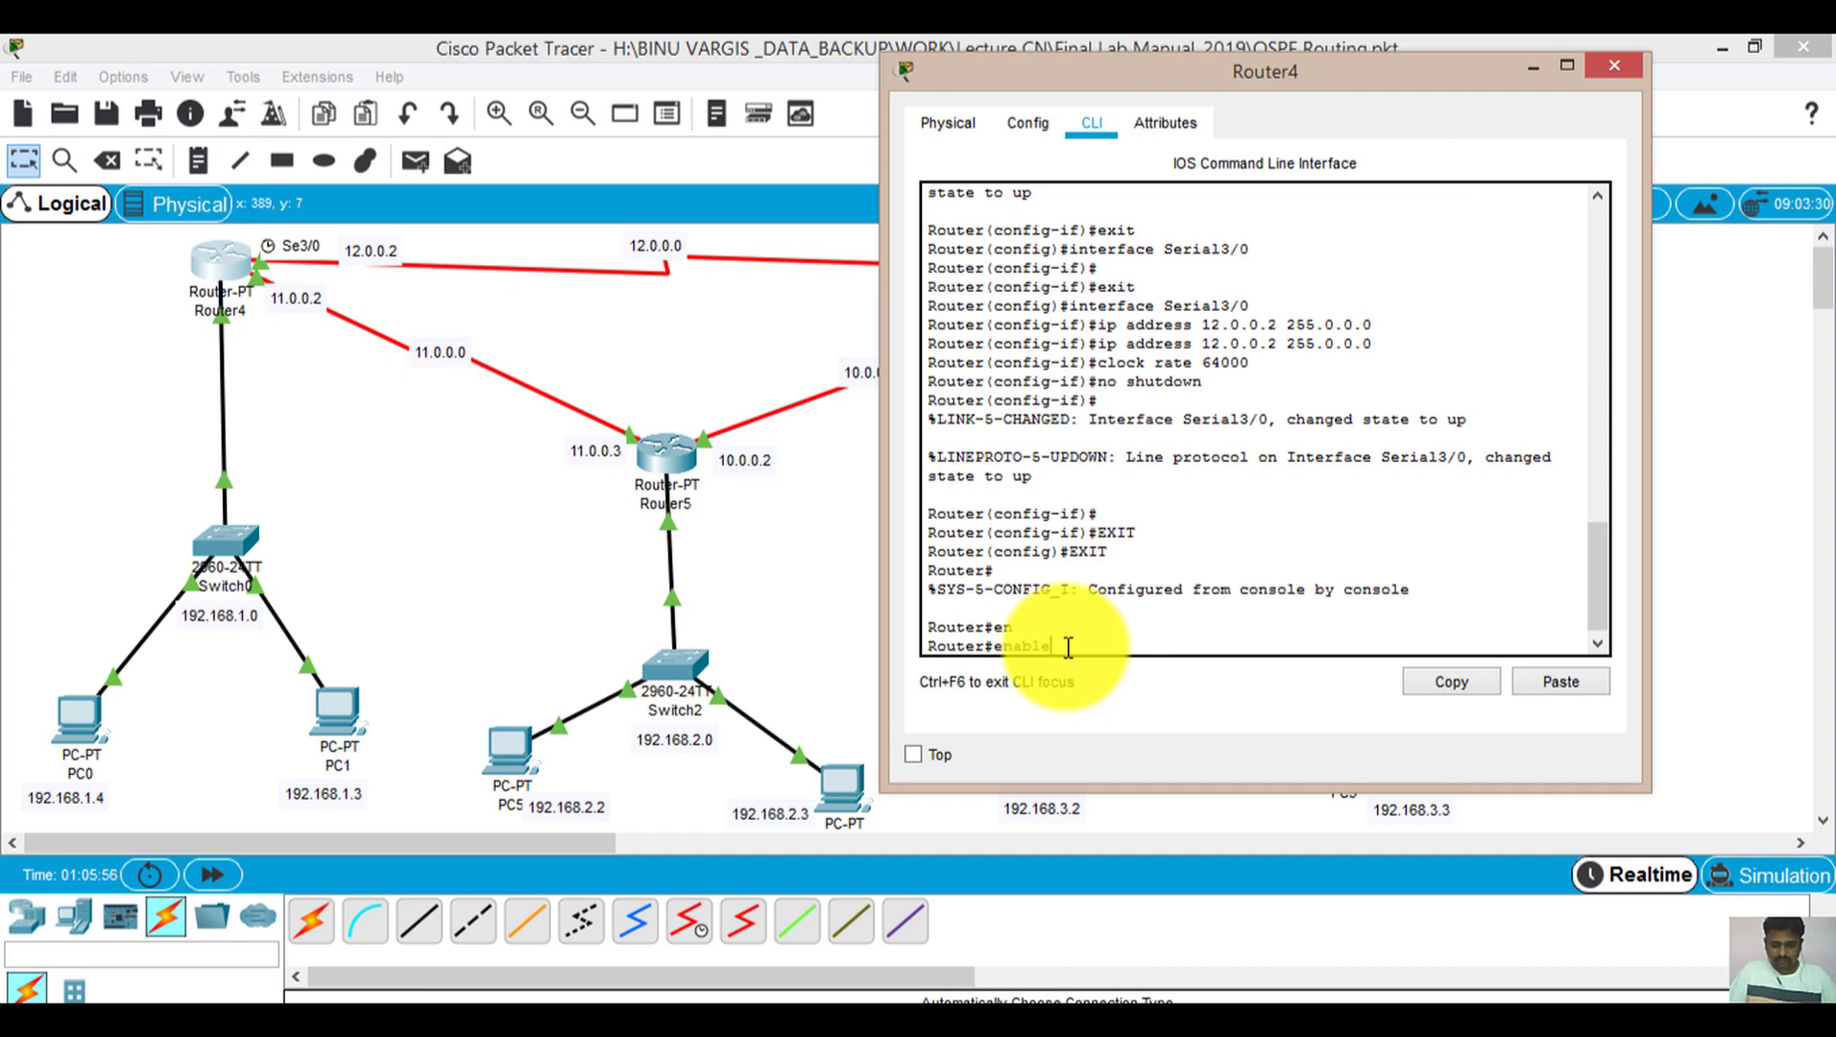
pyautogui.press('Return')
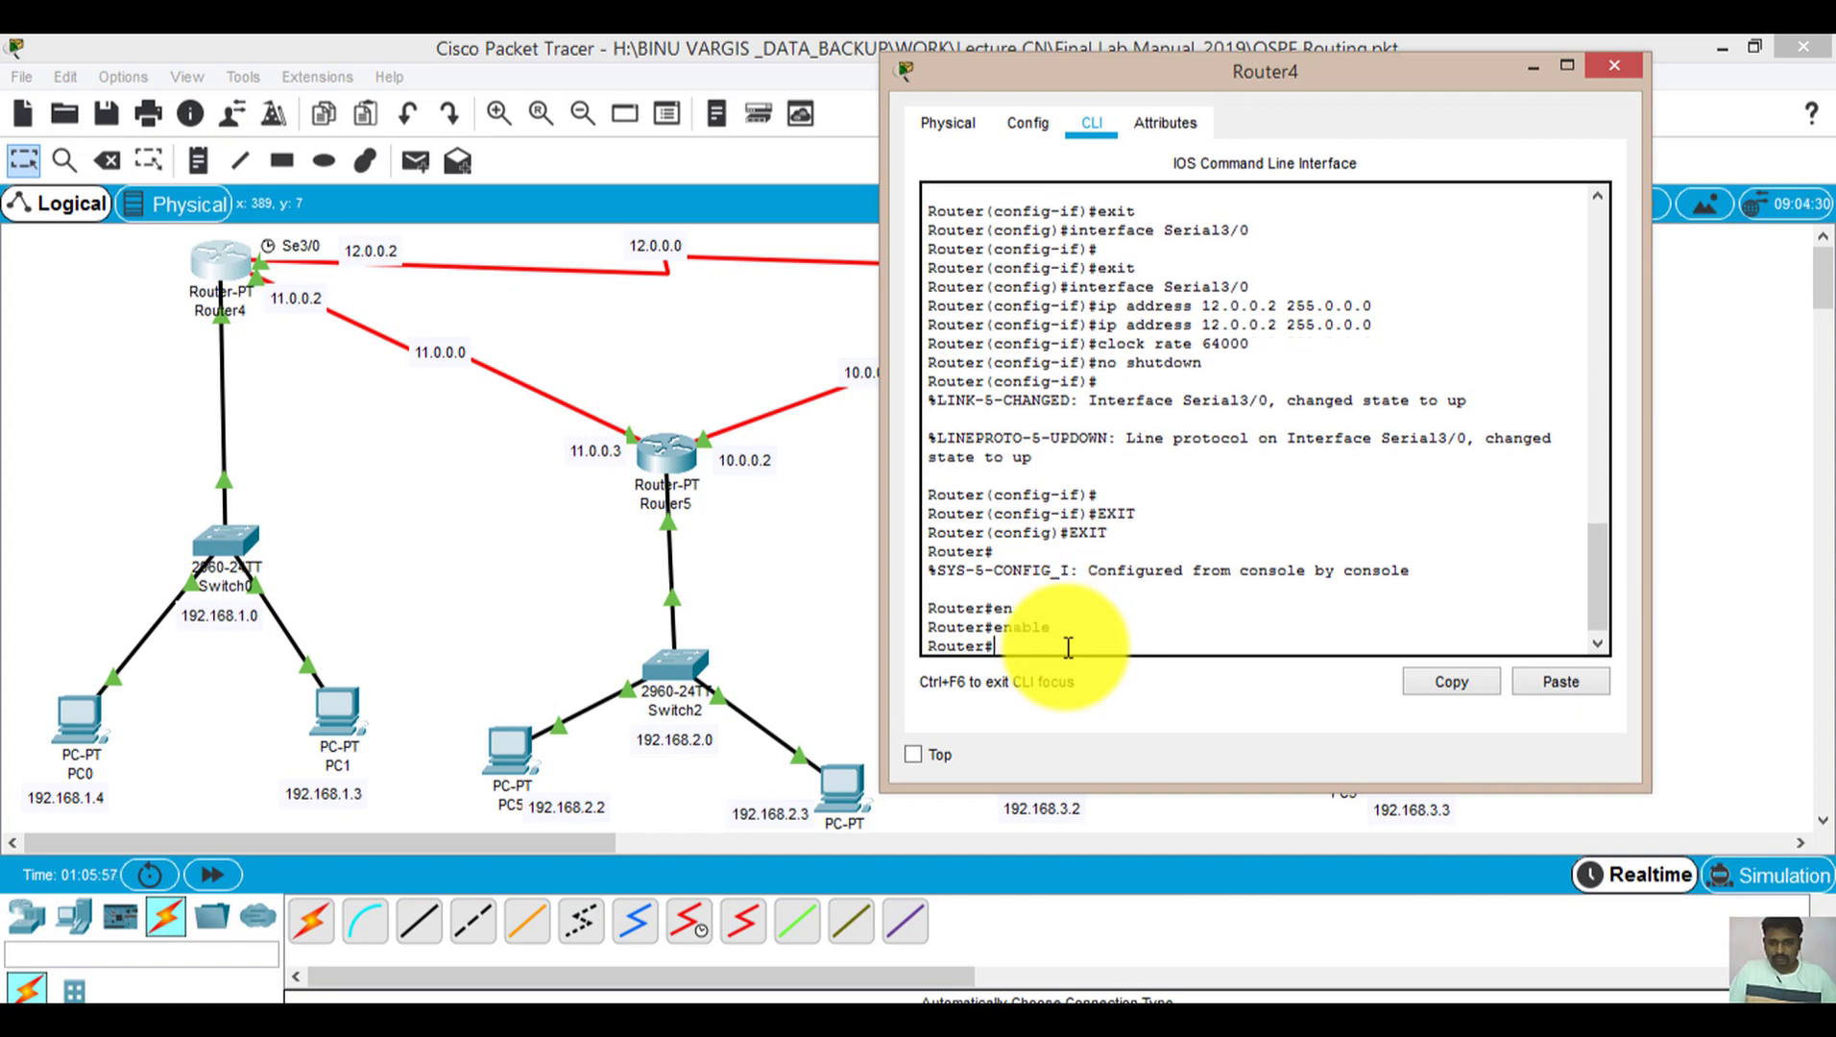
pyautogui.write('exit')
pyautogui.press('Return')
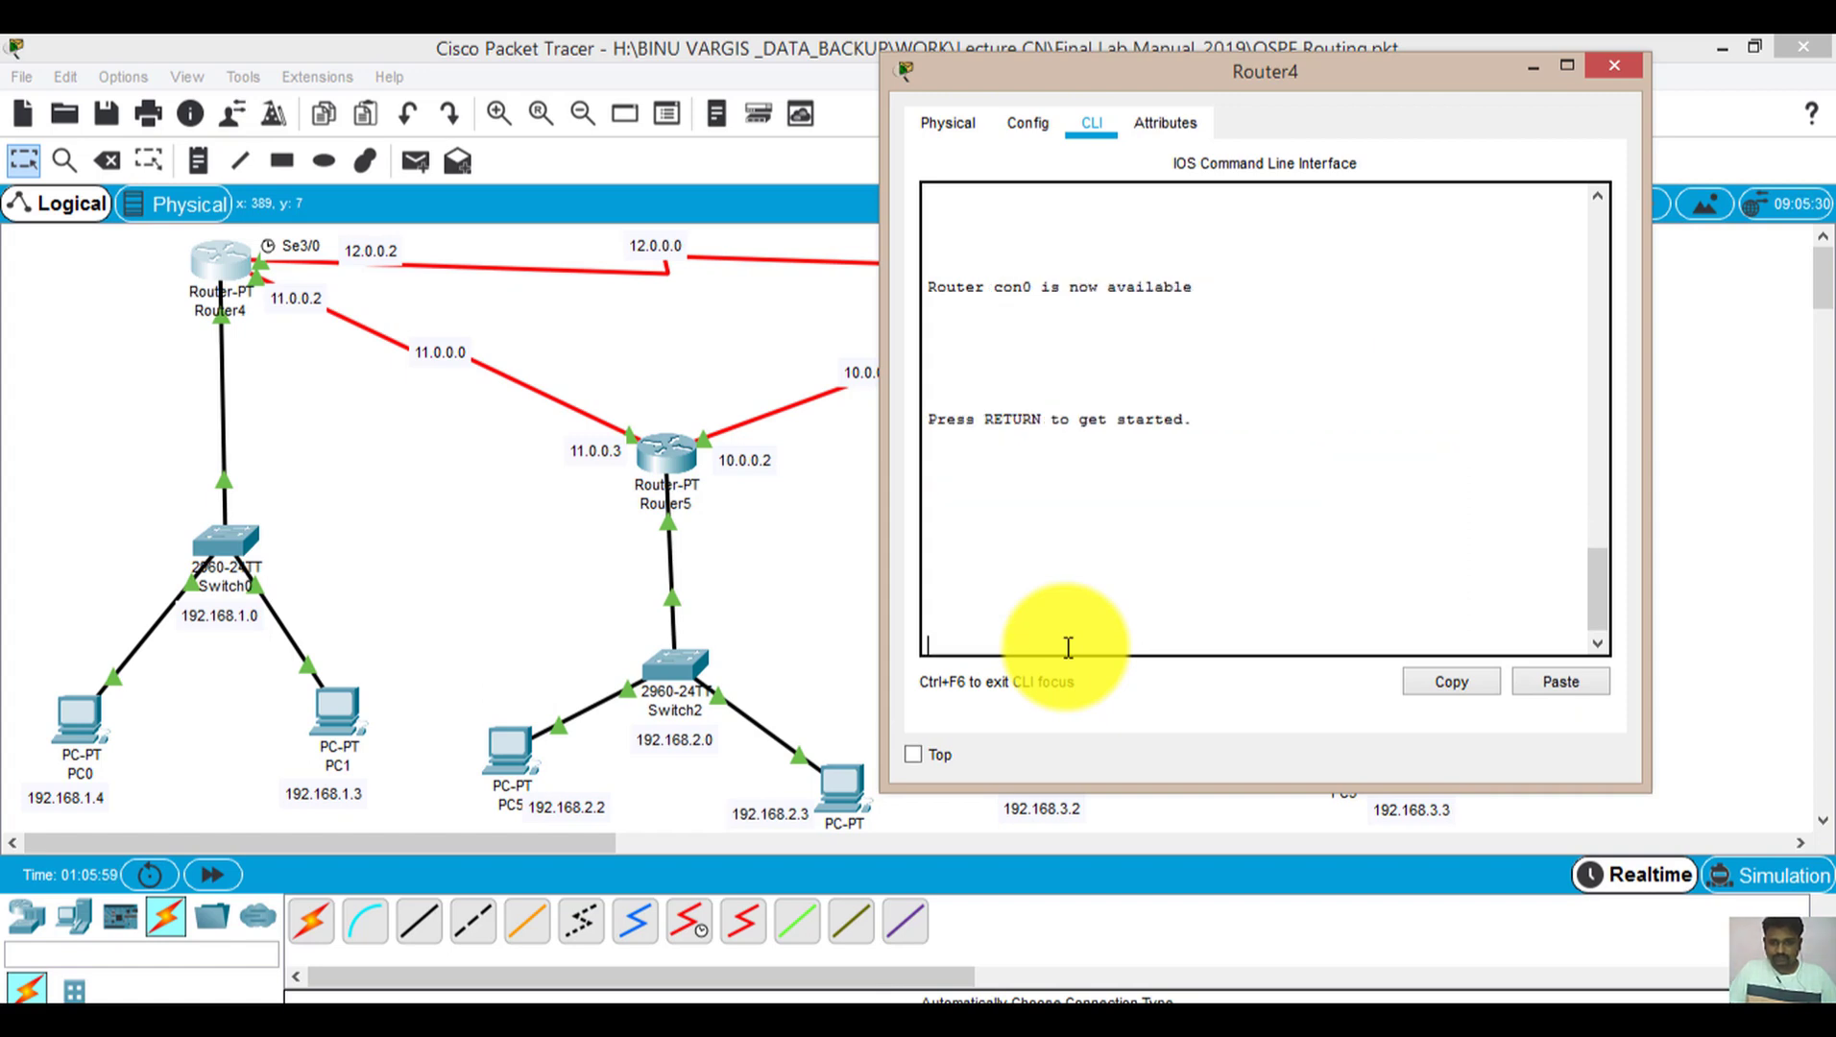
pyautogui.press('Return')
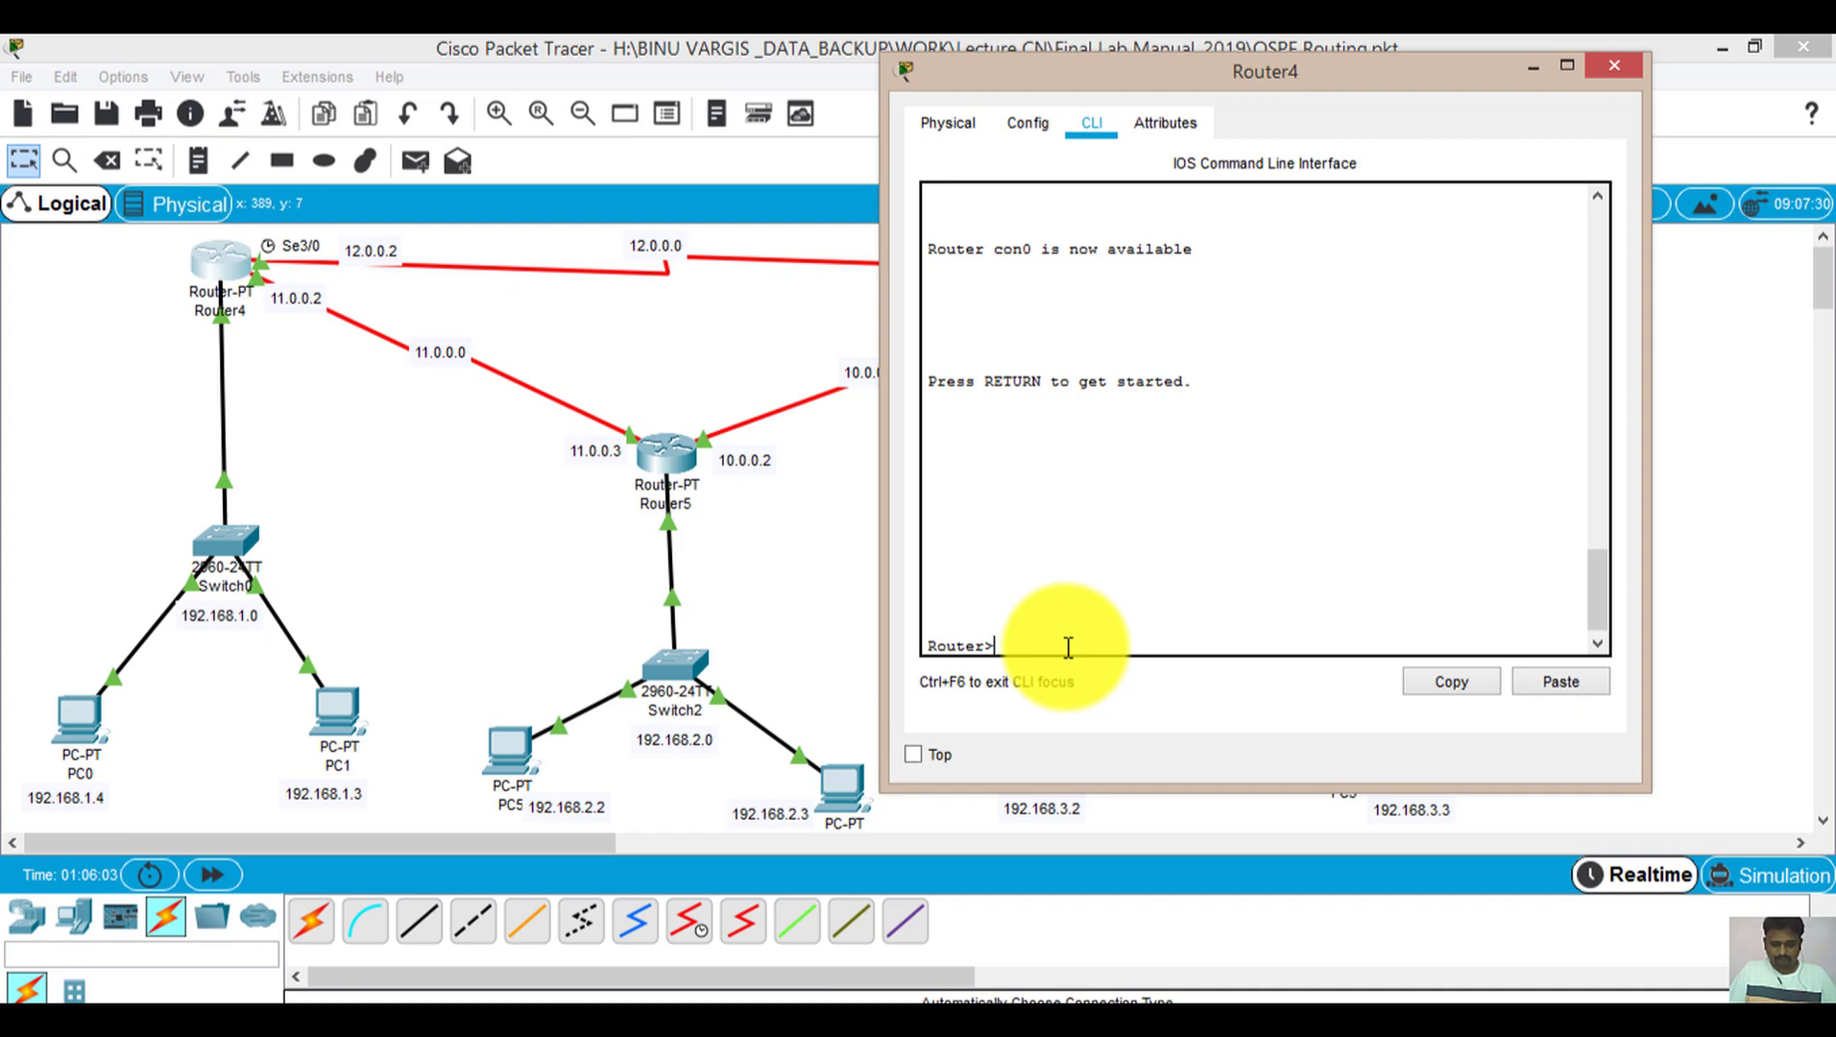
pyautogui.write('en')
pyautogui.press('Return')
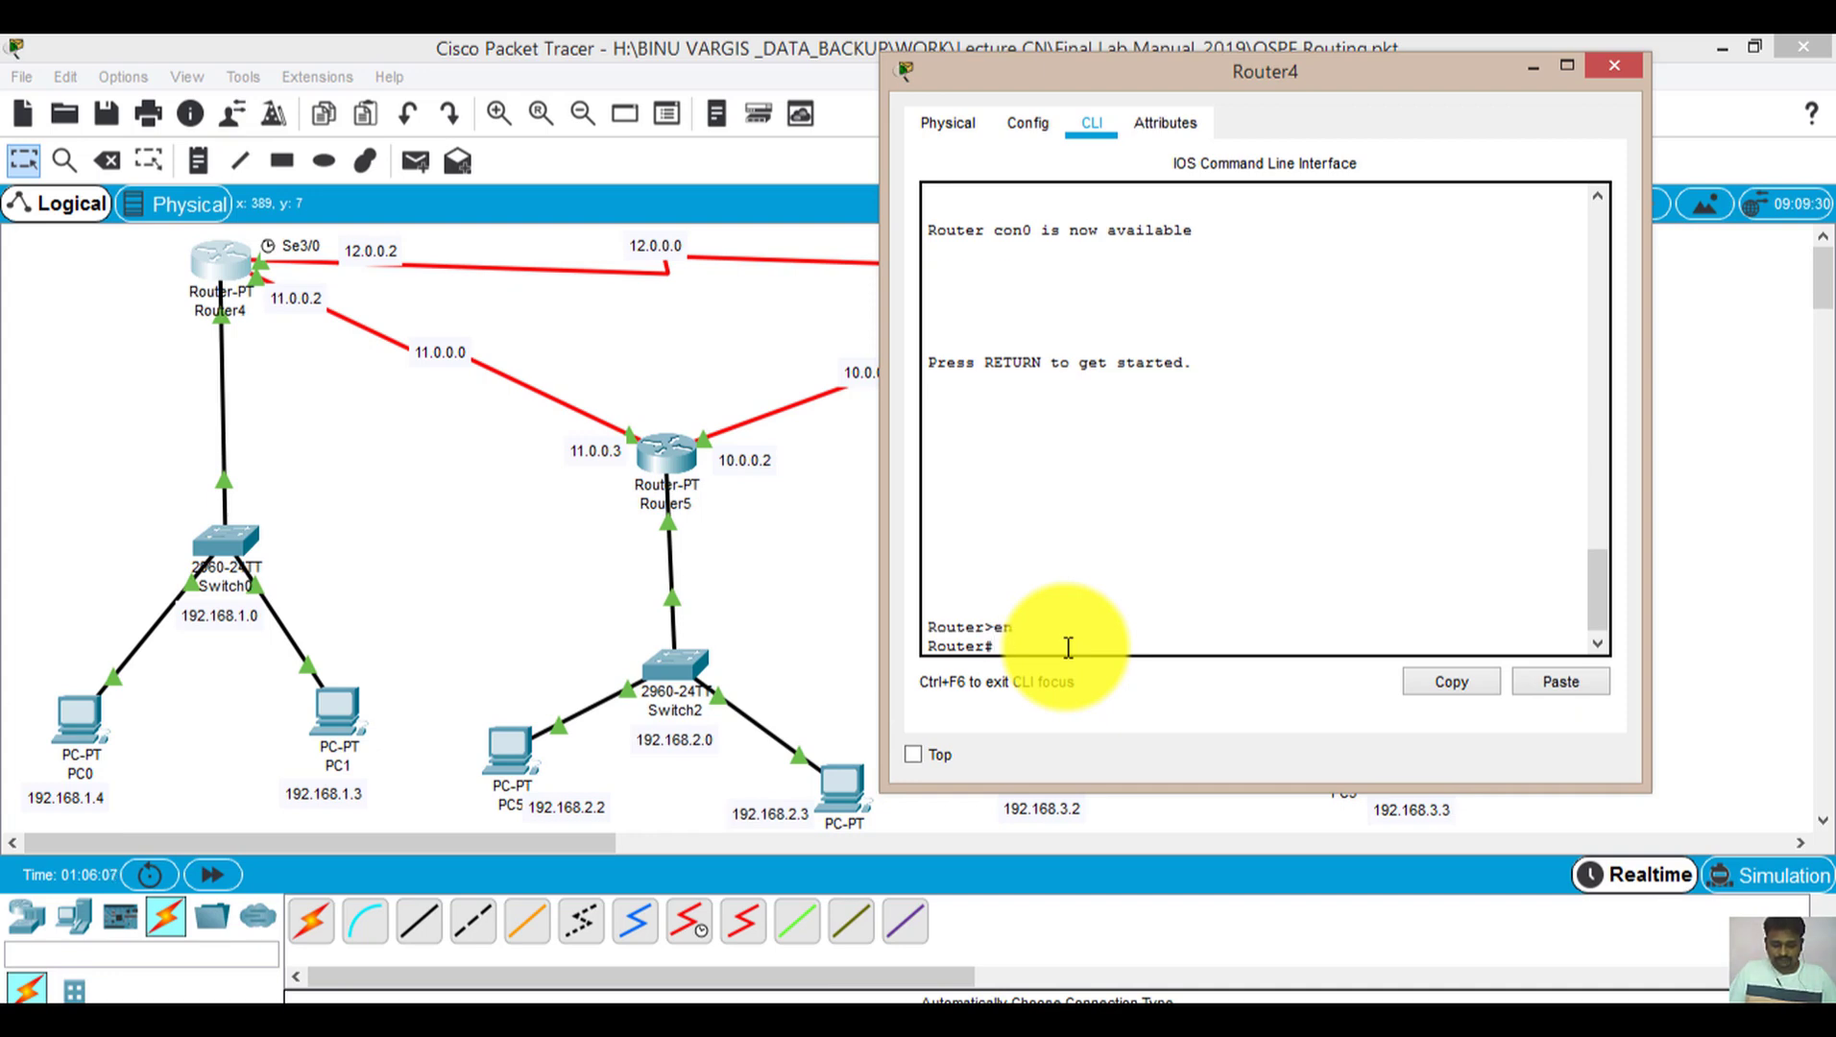
# Enter global configuration mode on Router4 with configure terminal and write router ospf at the prompt without running it
pyautogui.write('configure')
pyautogui.press('BackSpace')
pyautogui.press('BackSpace')
pyautogui.press('BackSpace')
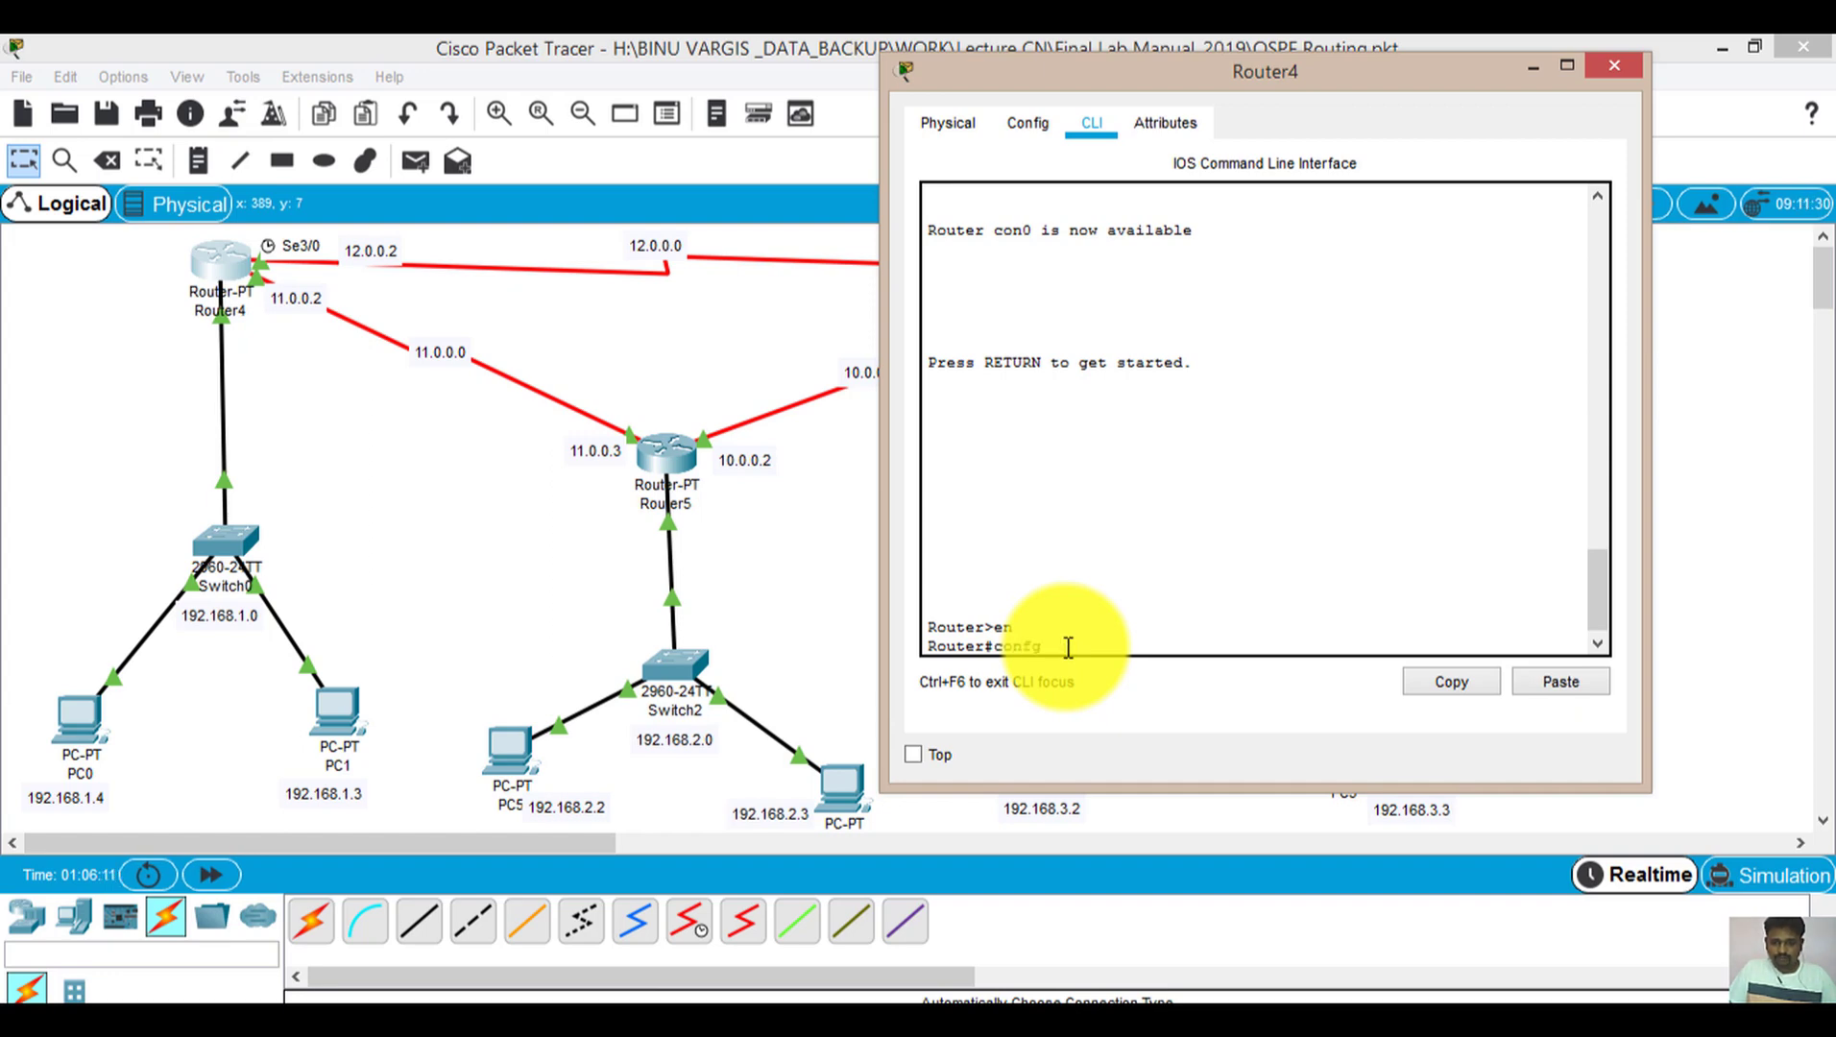
pyautogui.write('inal')
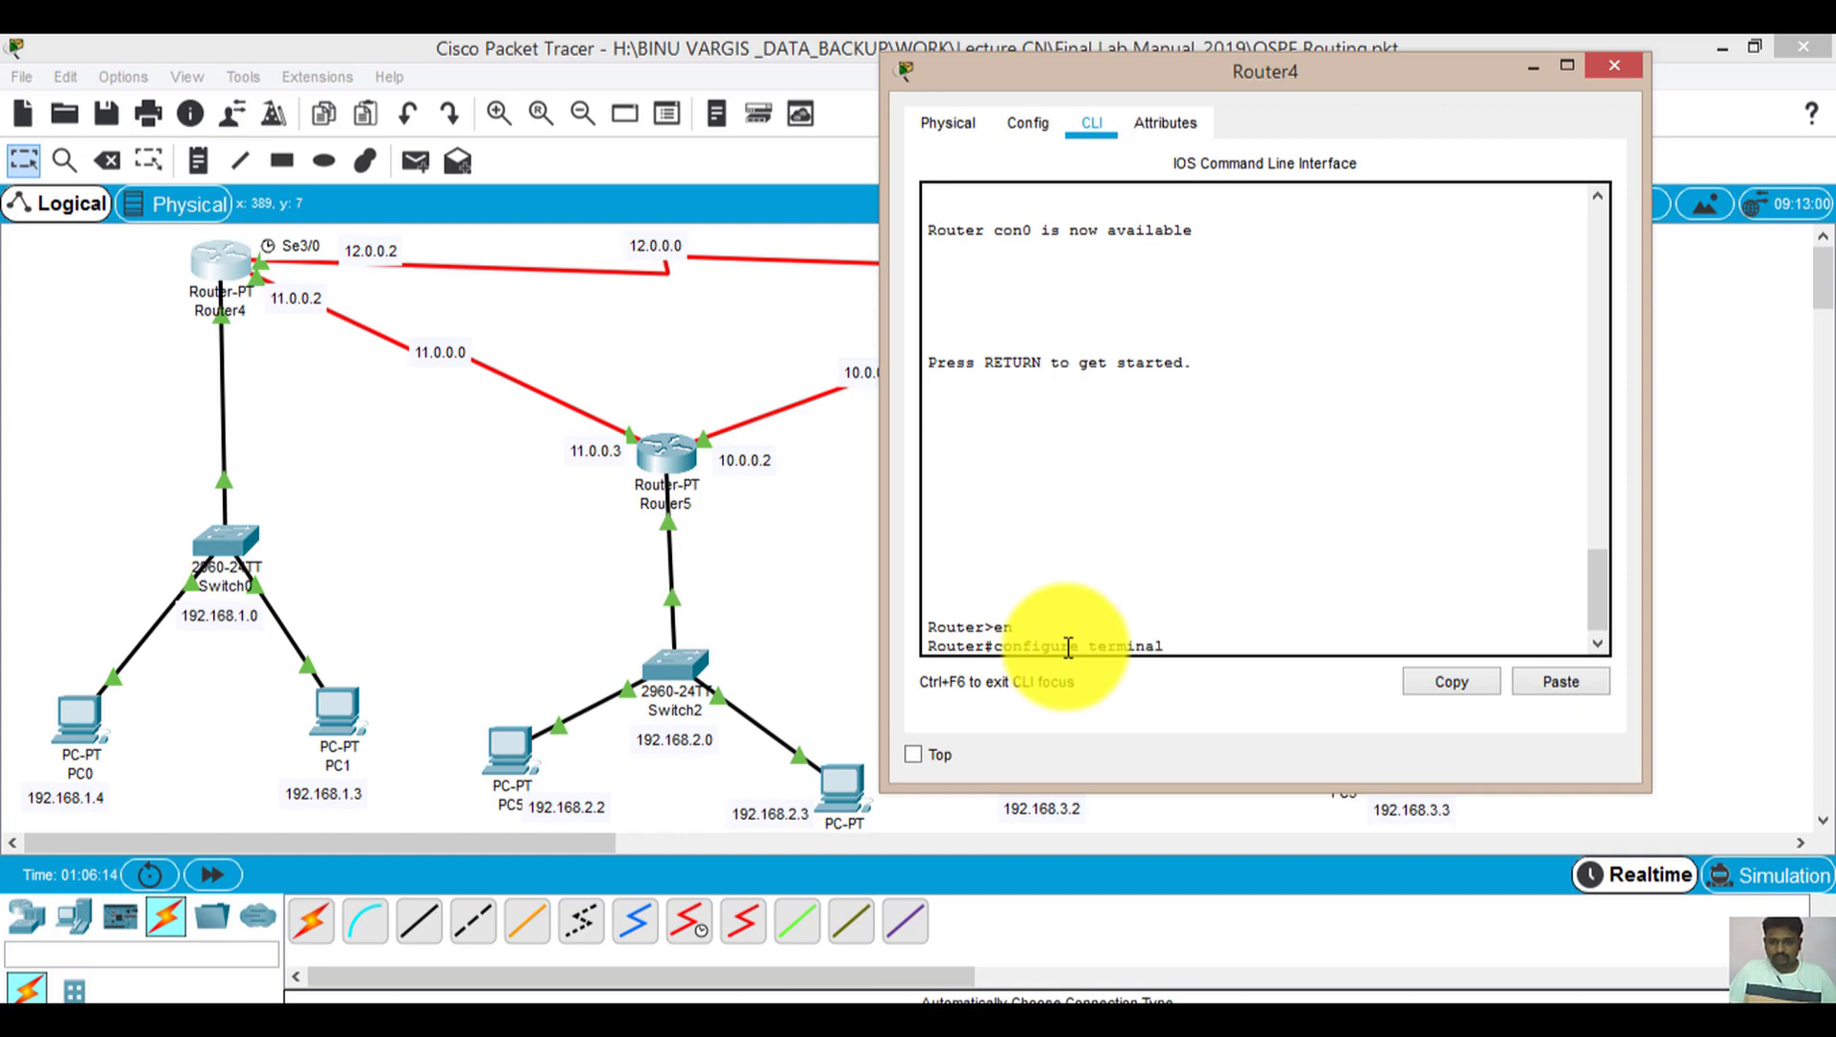
pyautogui.press('Return')
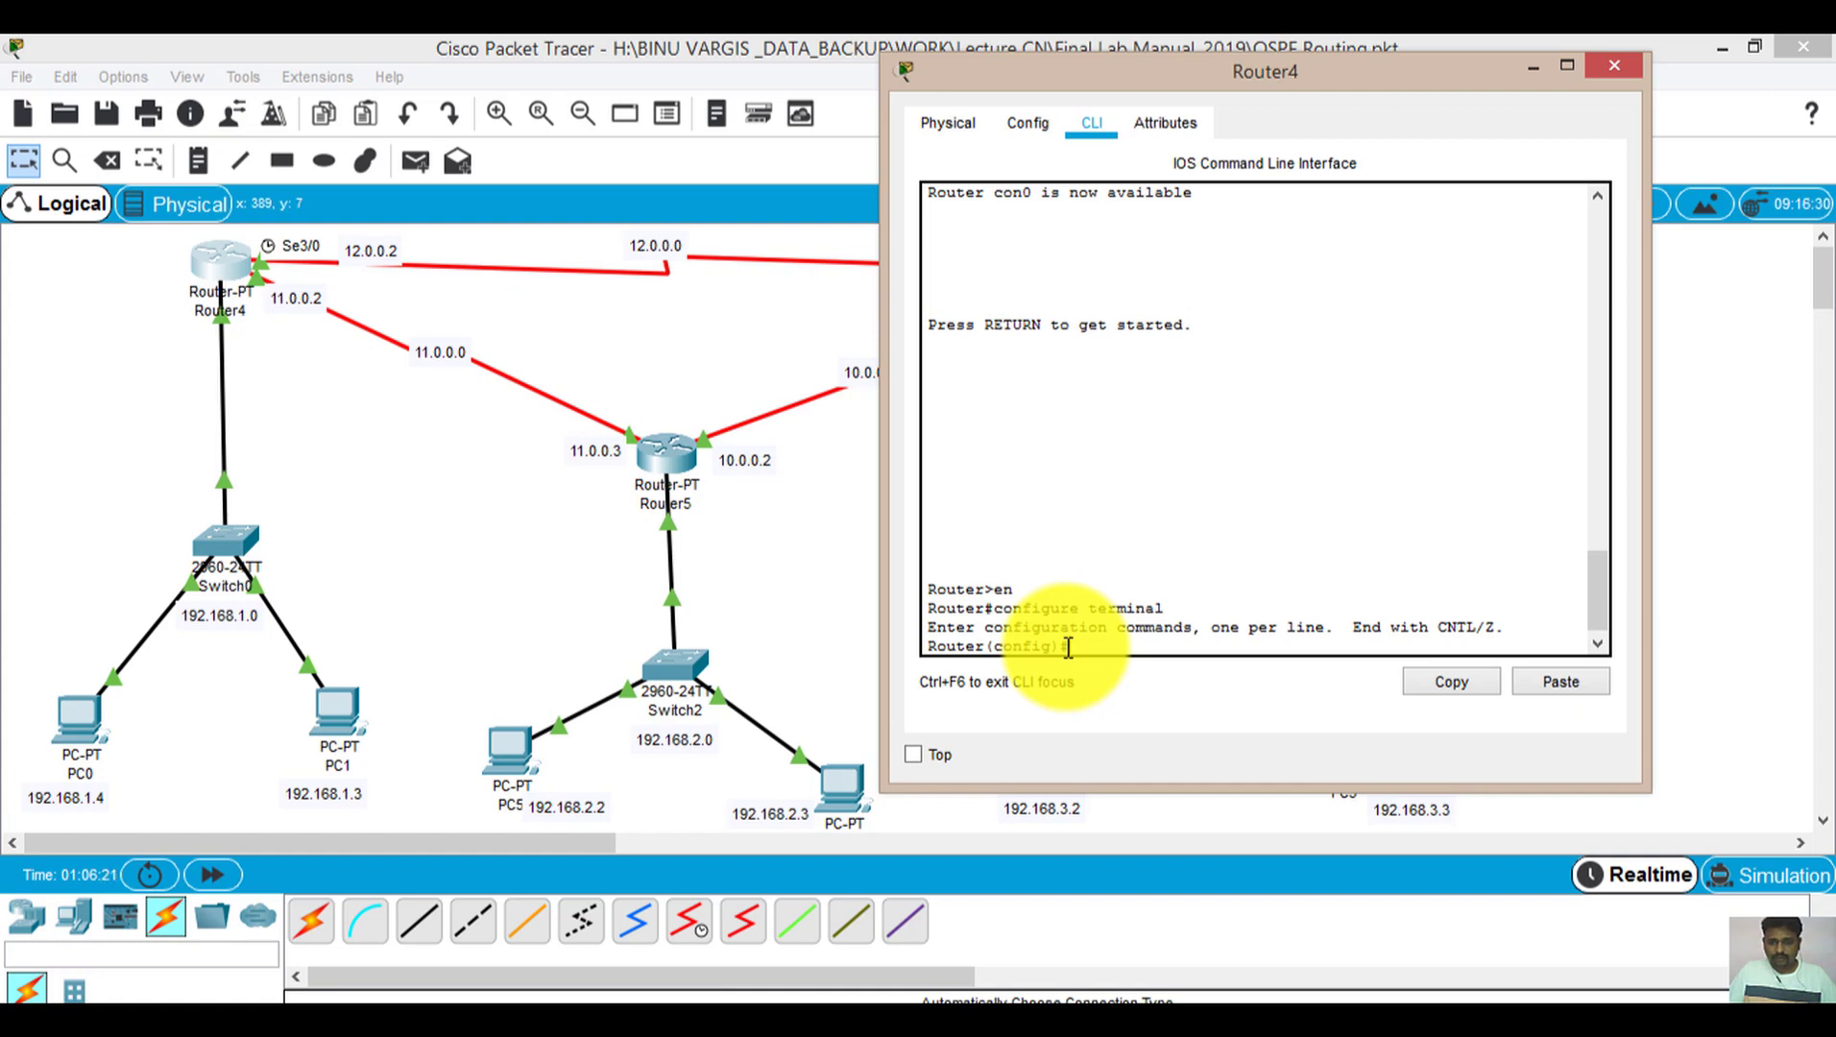
pyautogui.write('router')
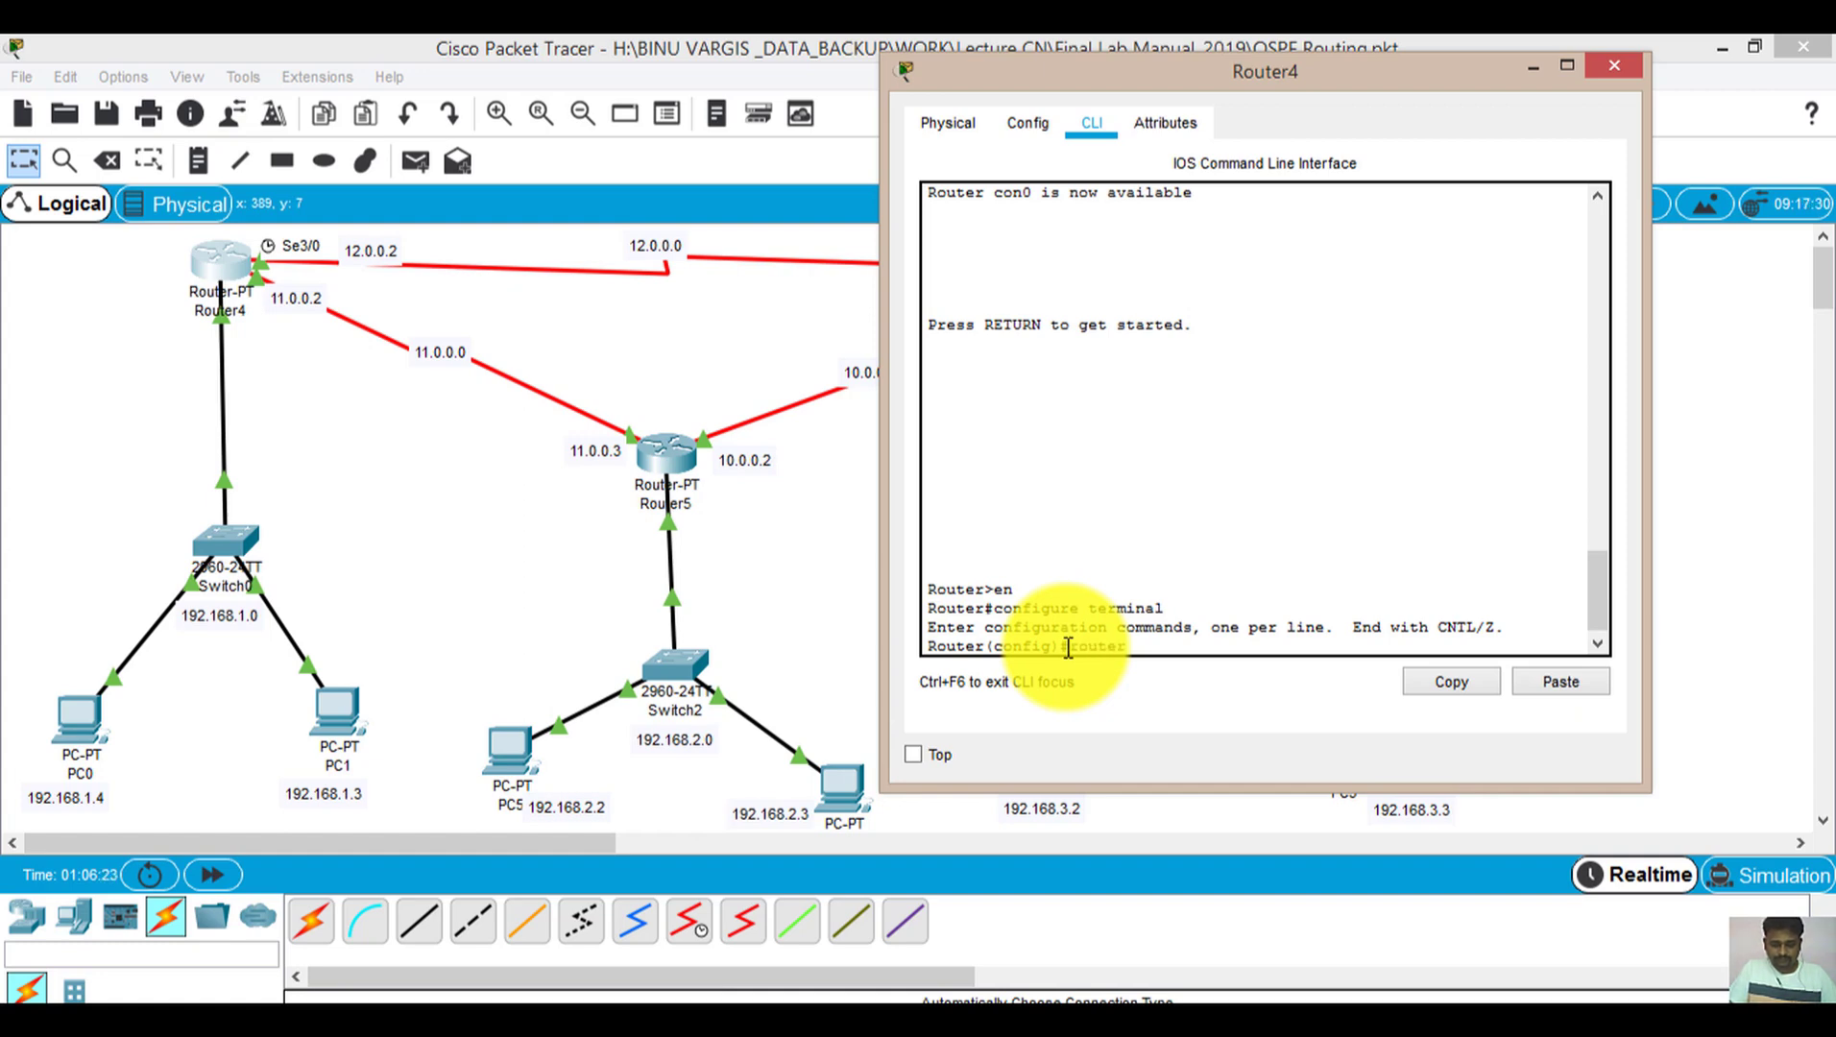
pyautogui.write(' ospf')
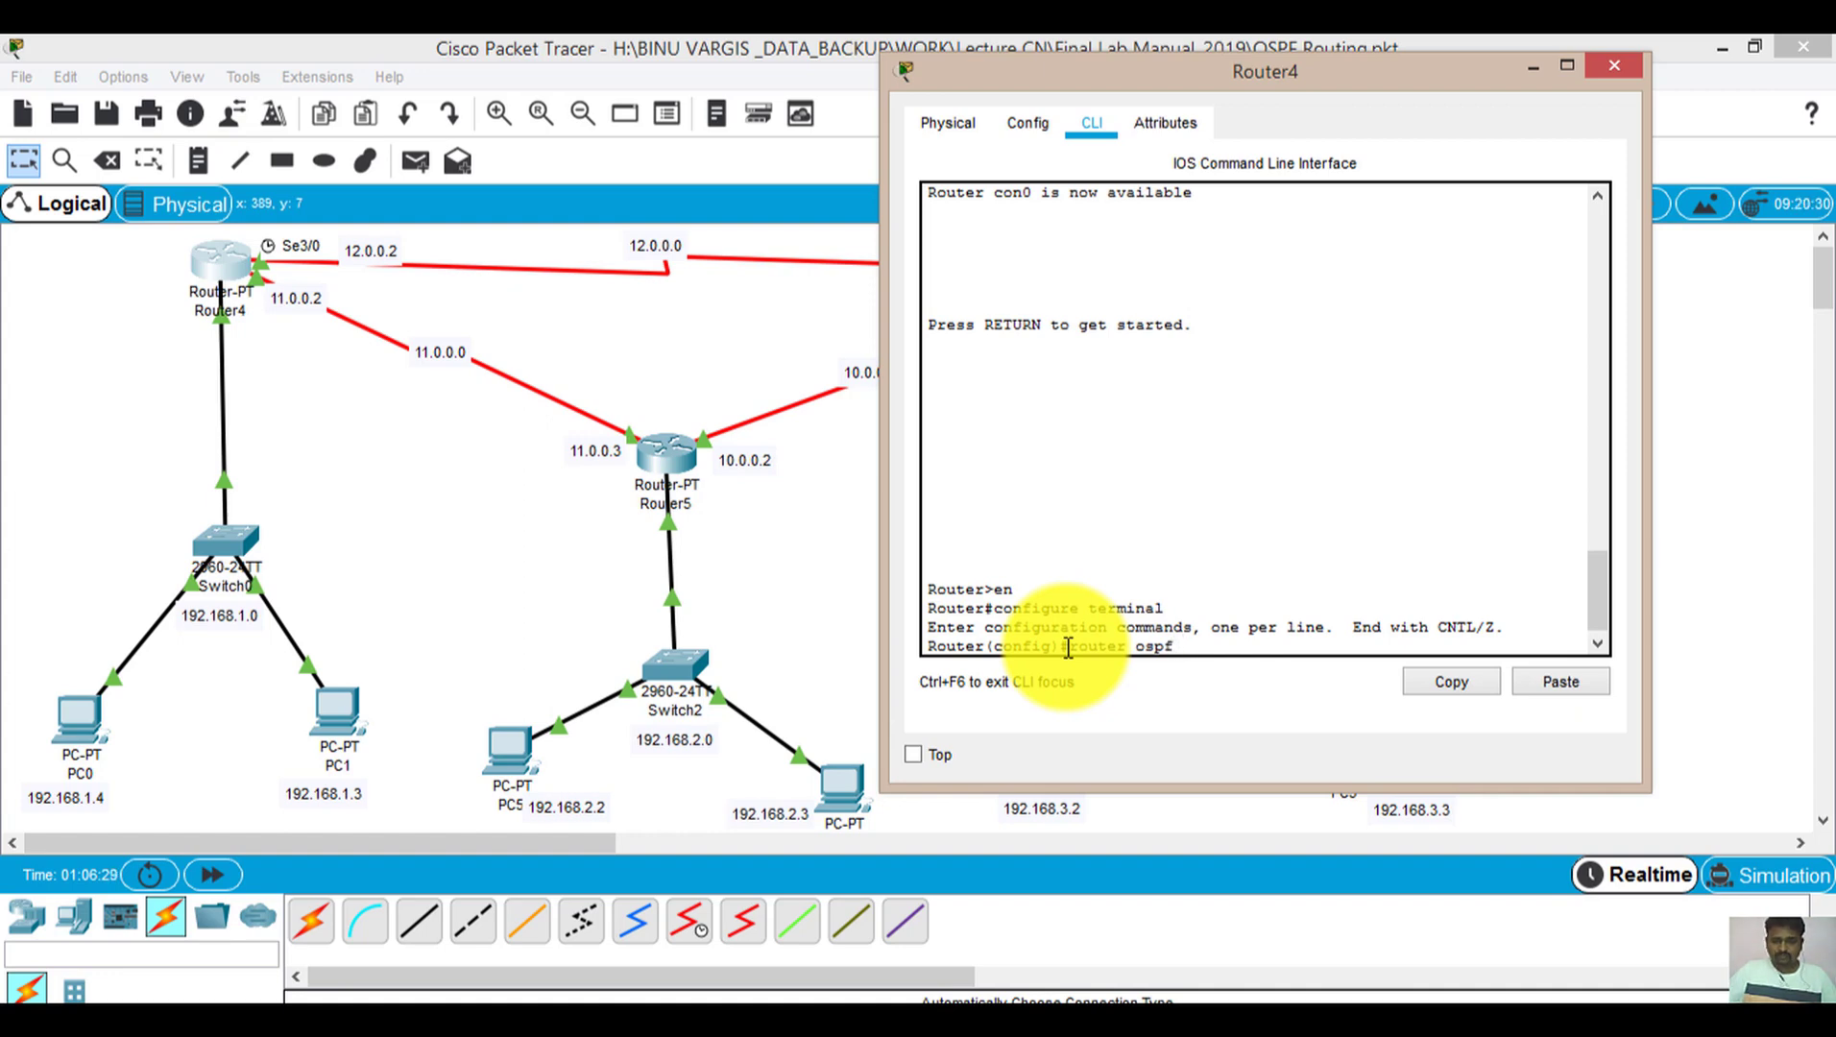
# Switch to Notepad and write router ospf process-id two lines below the OSPF PROTOCOL heading
pyautogui.click(1142, 1022)
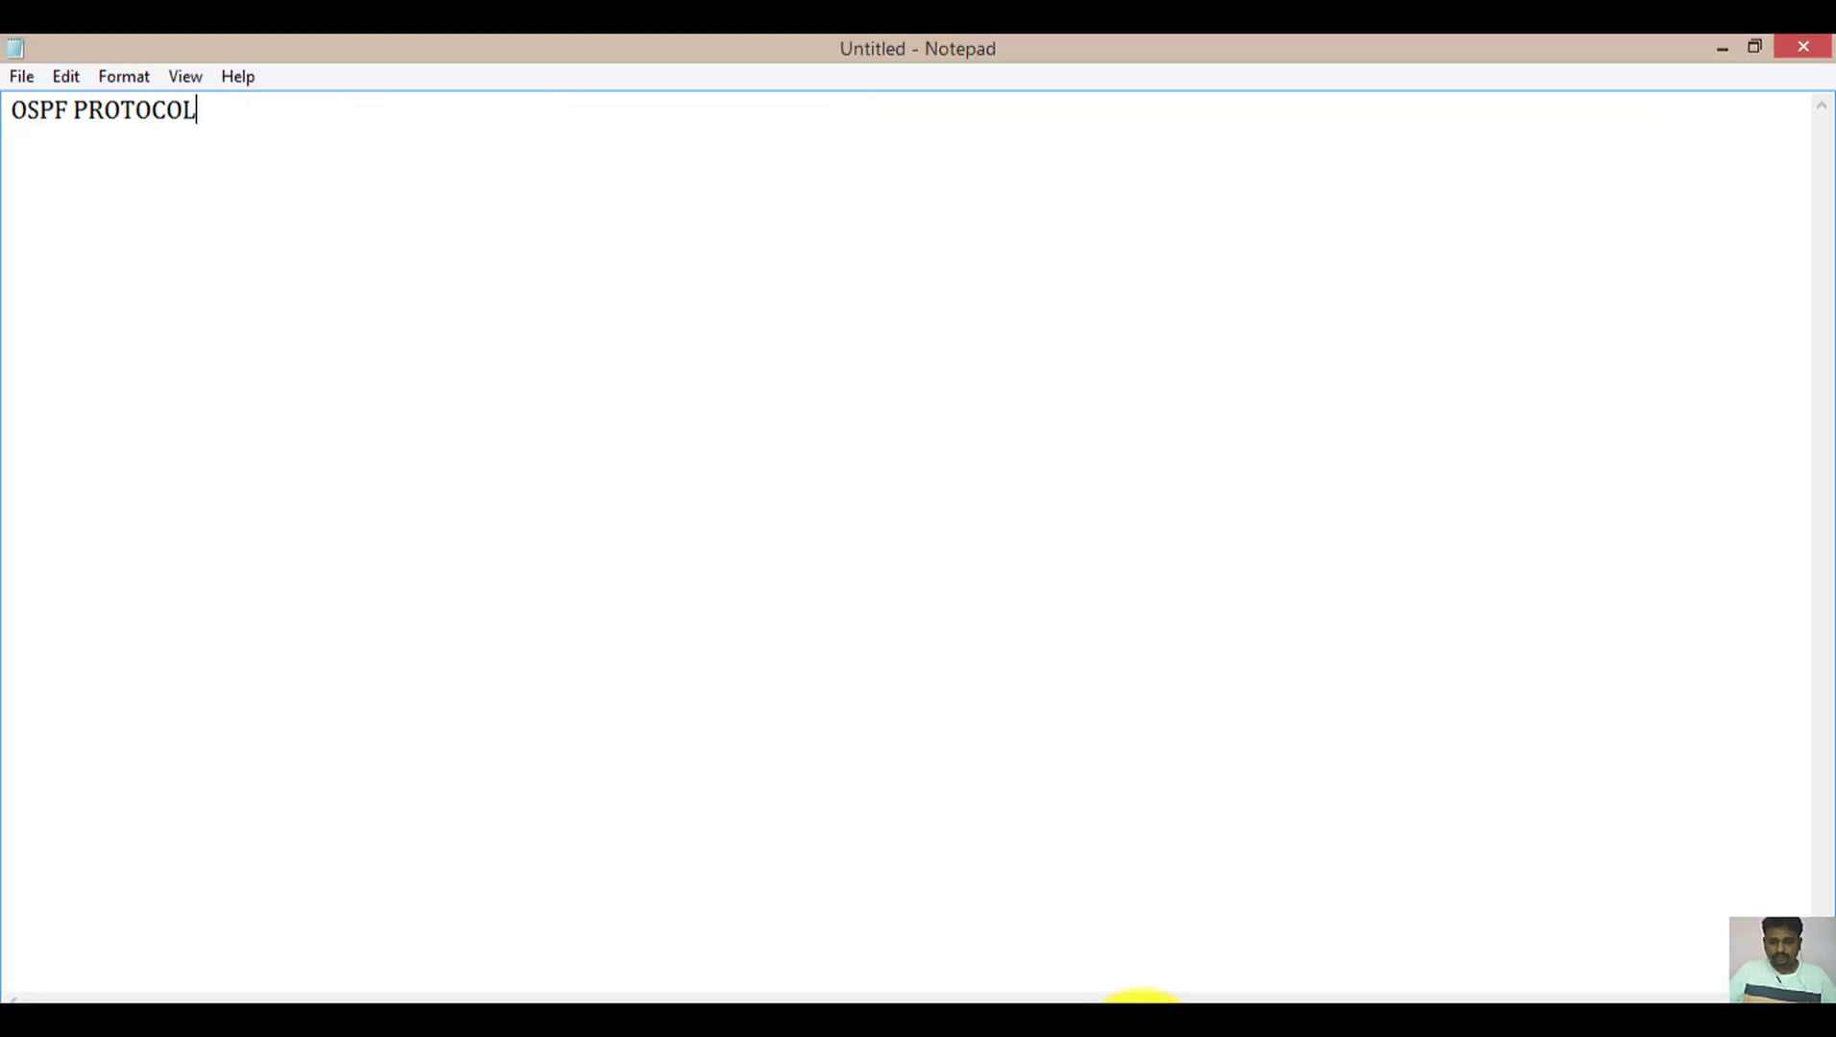
pyautogui.press('Return')
pyautogui.press('Return')
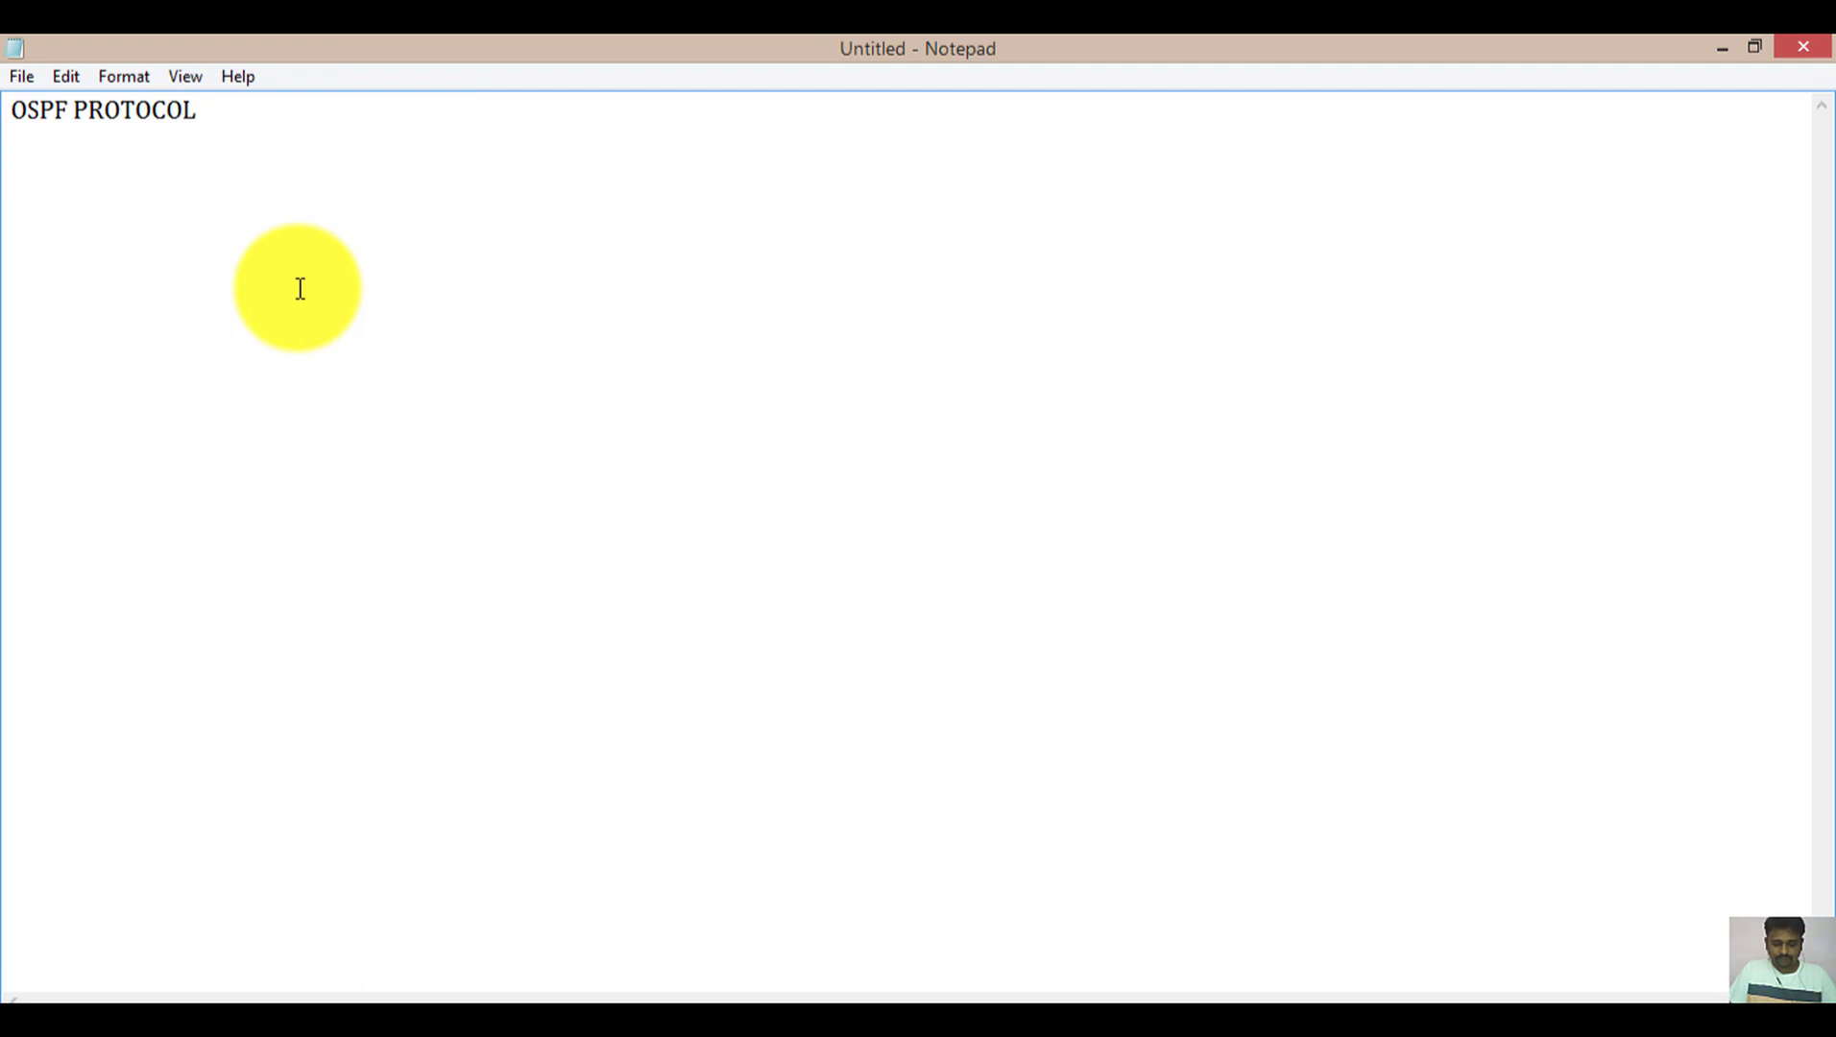
pyautogui.write('router rip')
pyautogui.press('BackSpace')
pyautogui.press('BackSpace')
pyautogui.press('BackSpace')
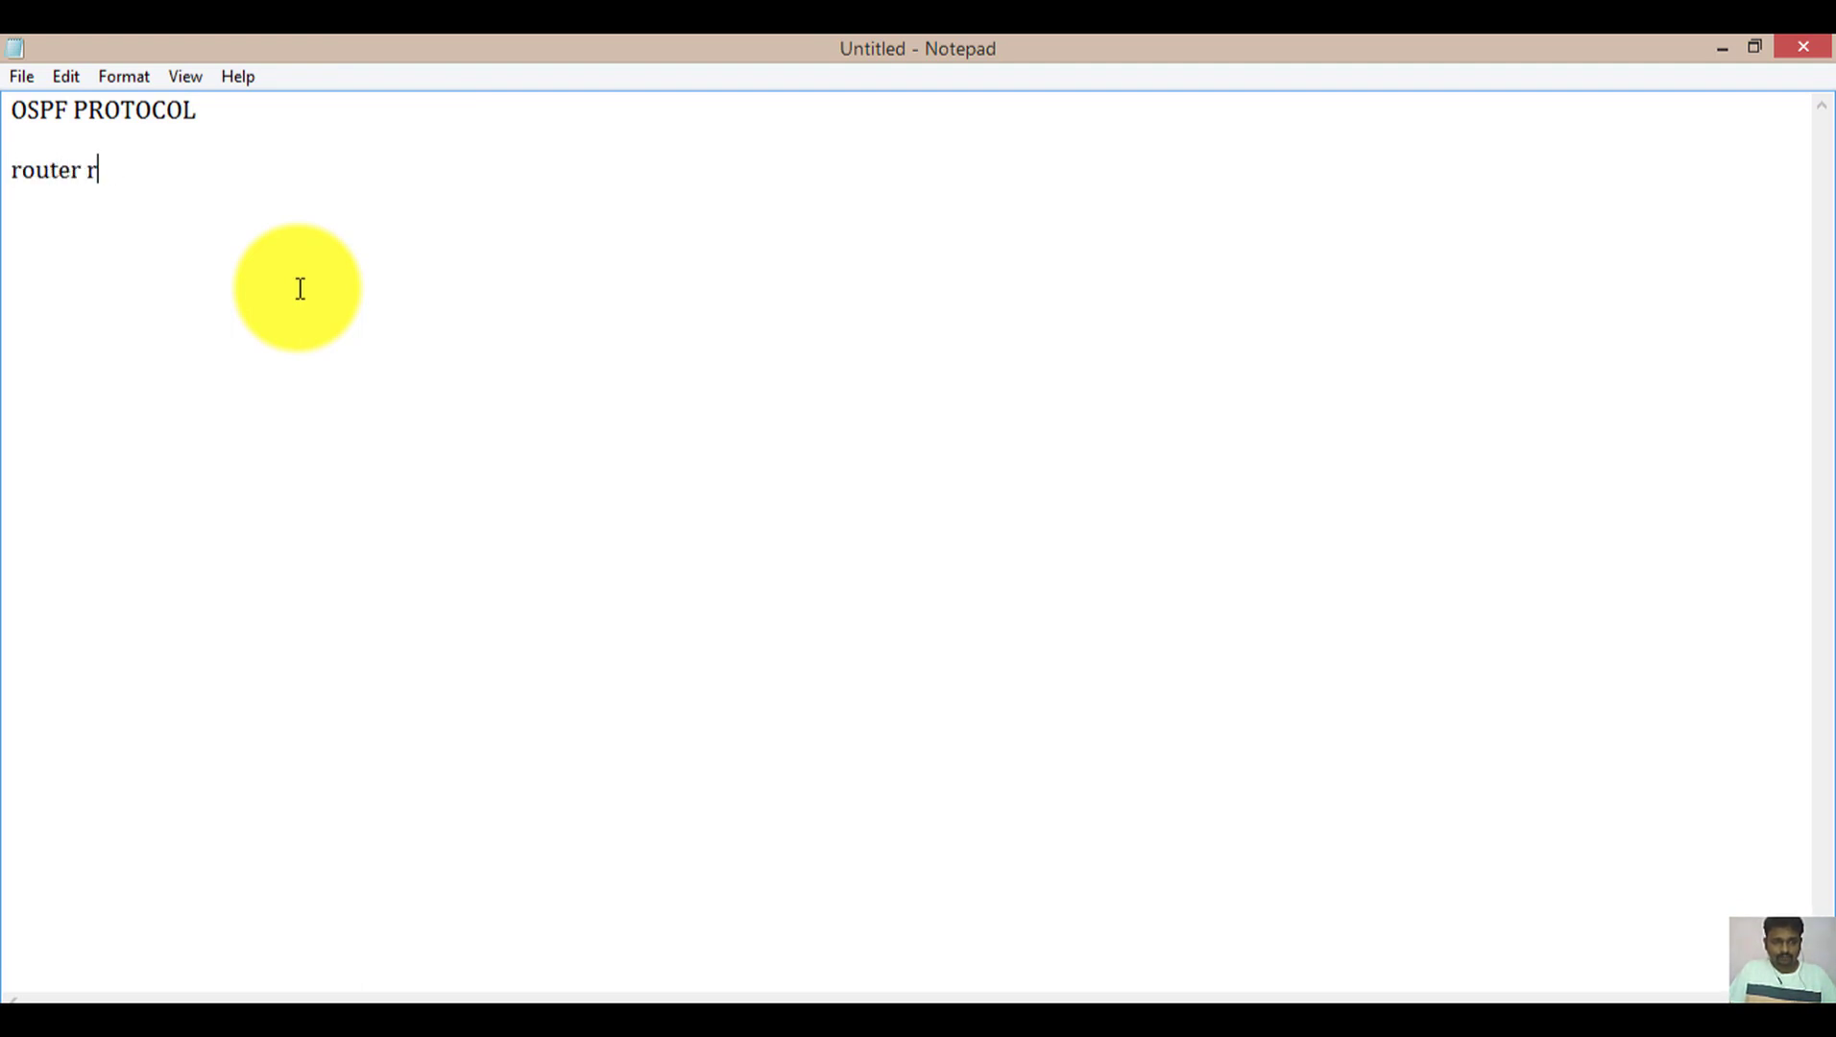
pyautogui.write('ospf')
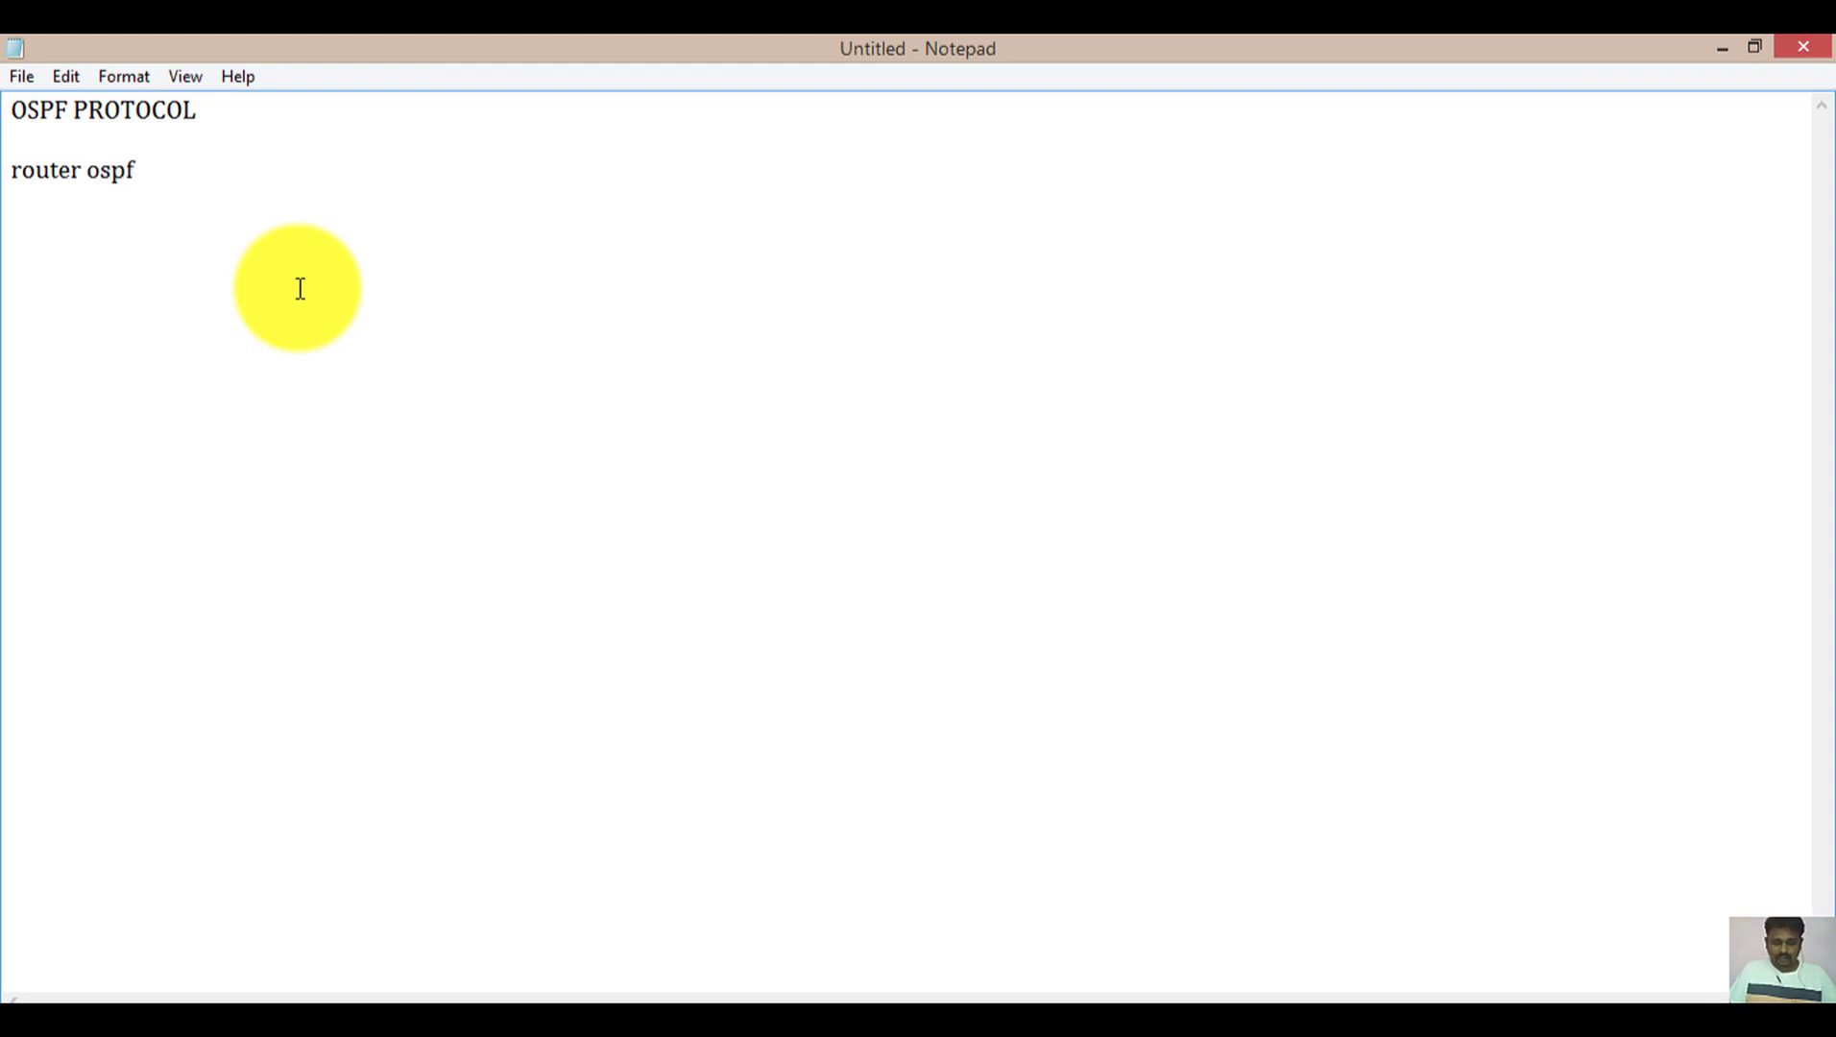
pyautogui.write(' process-id')
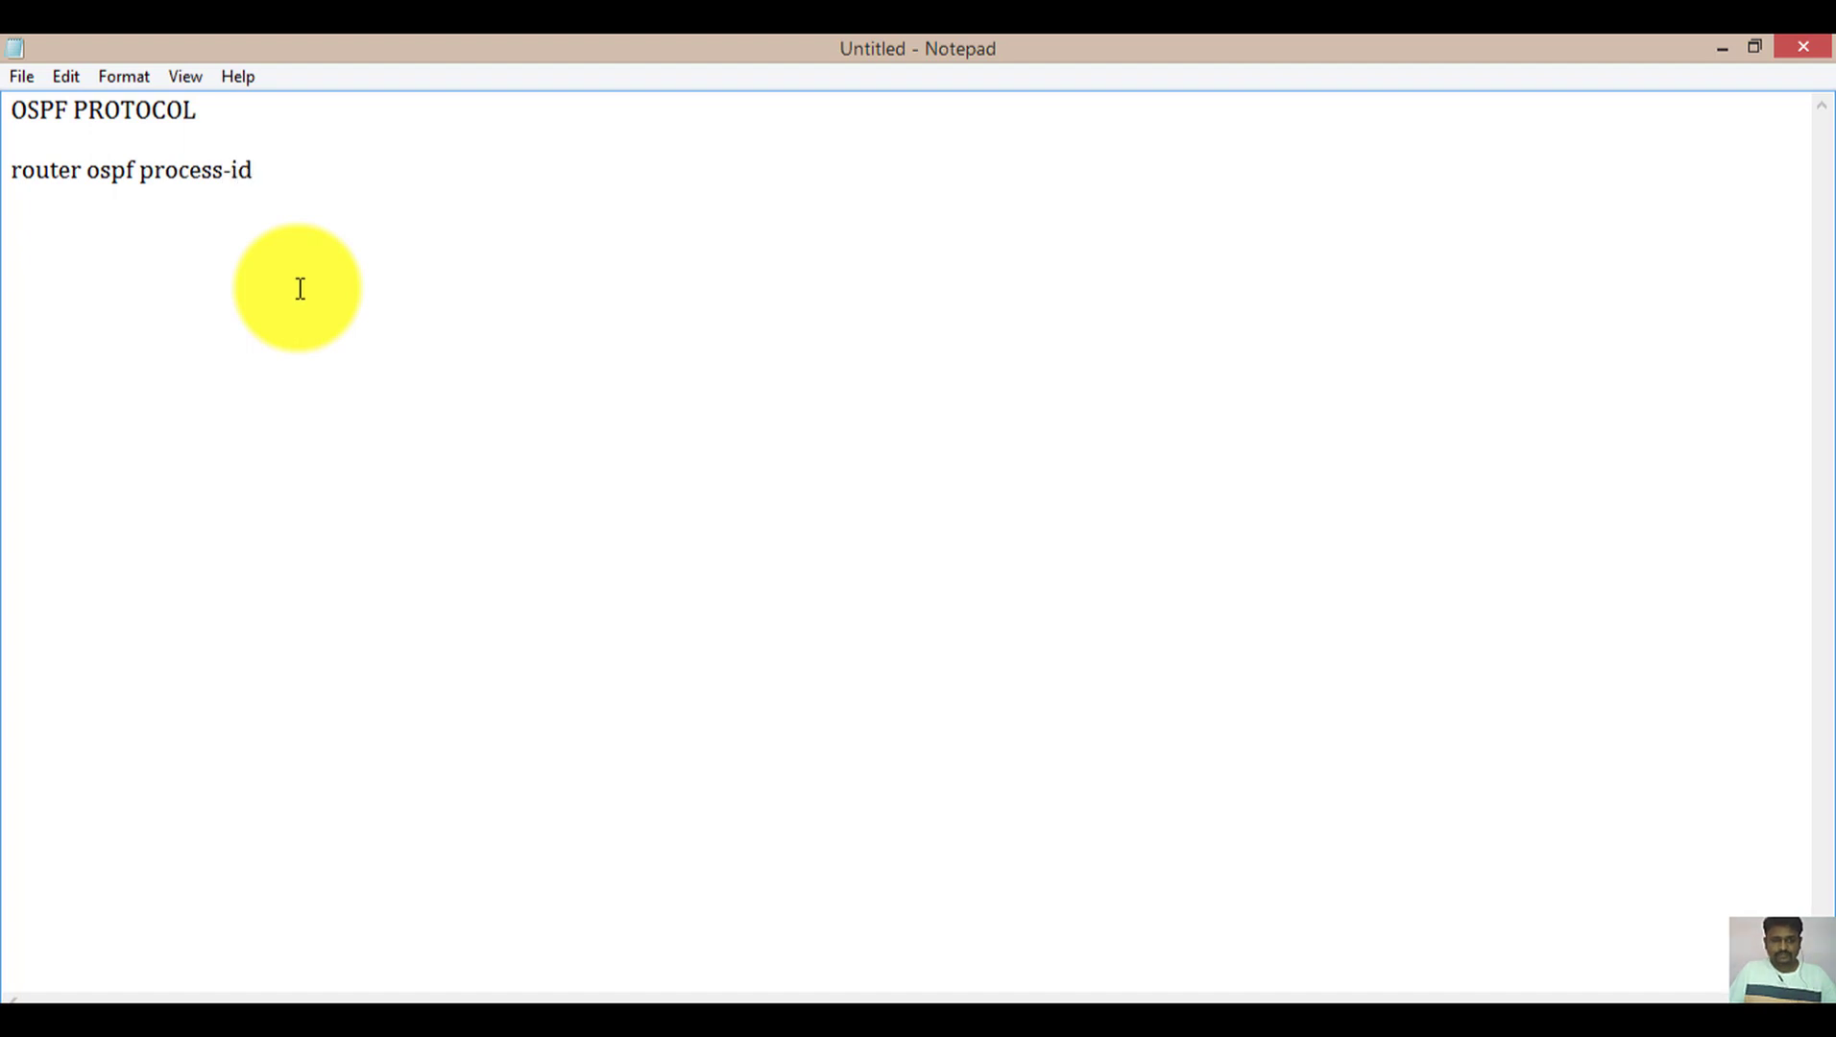
# Replace process-id with 10 in the router ospf note and start a new line
pyautogui.press('BackSpace')
pyautogui.press('BackSpace')
pyautogui.press('BackSpace')
pyautogui.press('BackSpace')
pyautogui.press('BackSpace')
pyautogui.press('BackSpace')
pyautogui.press('BackSpace')
pyautogui.press('BackSpace')
pyautogui.press('BackSpace')
pyautogui.press('BackSpace')
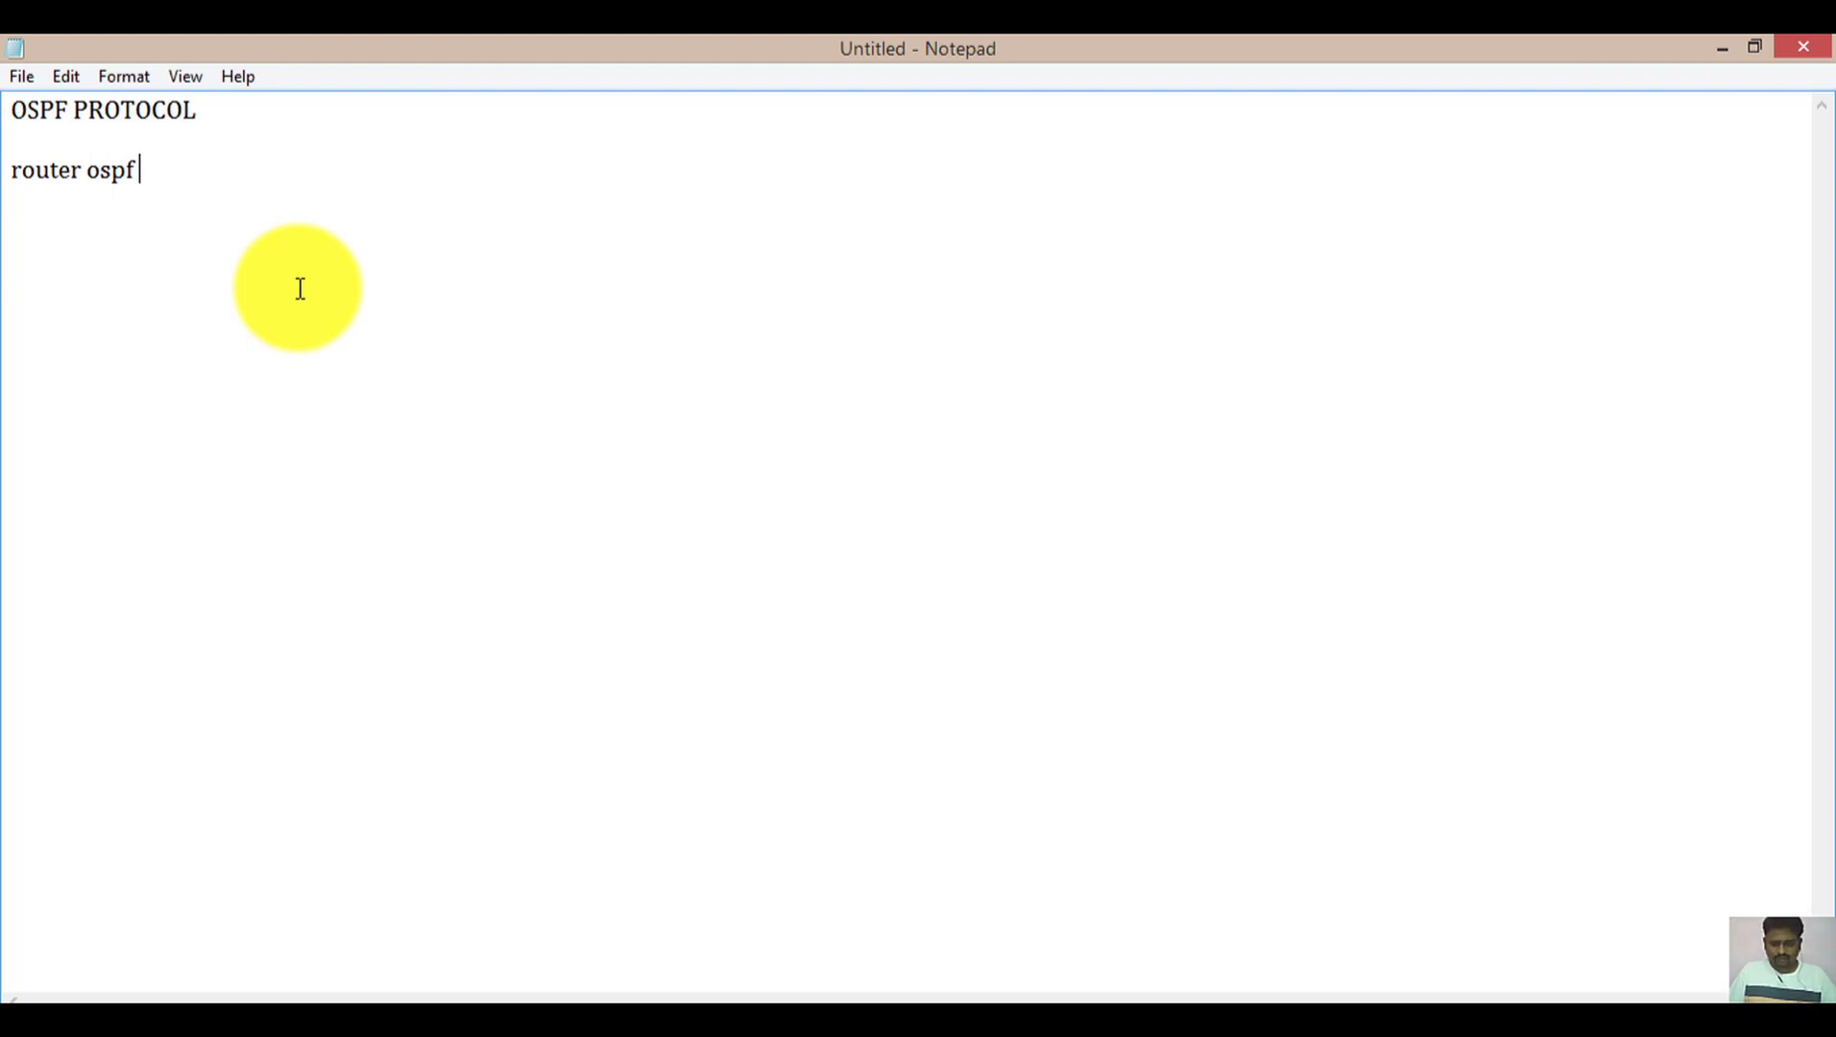
pyautogui.write('10')
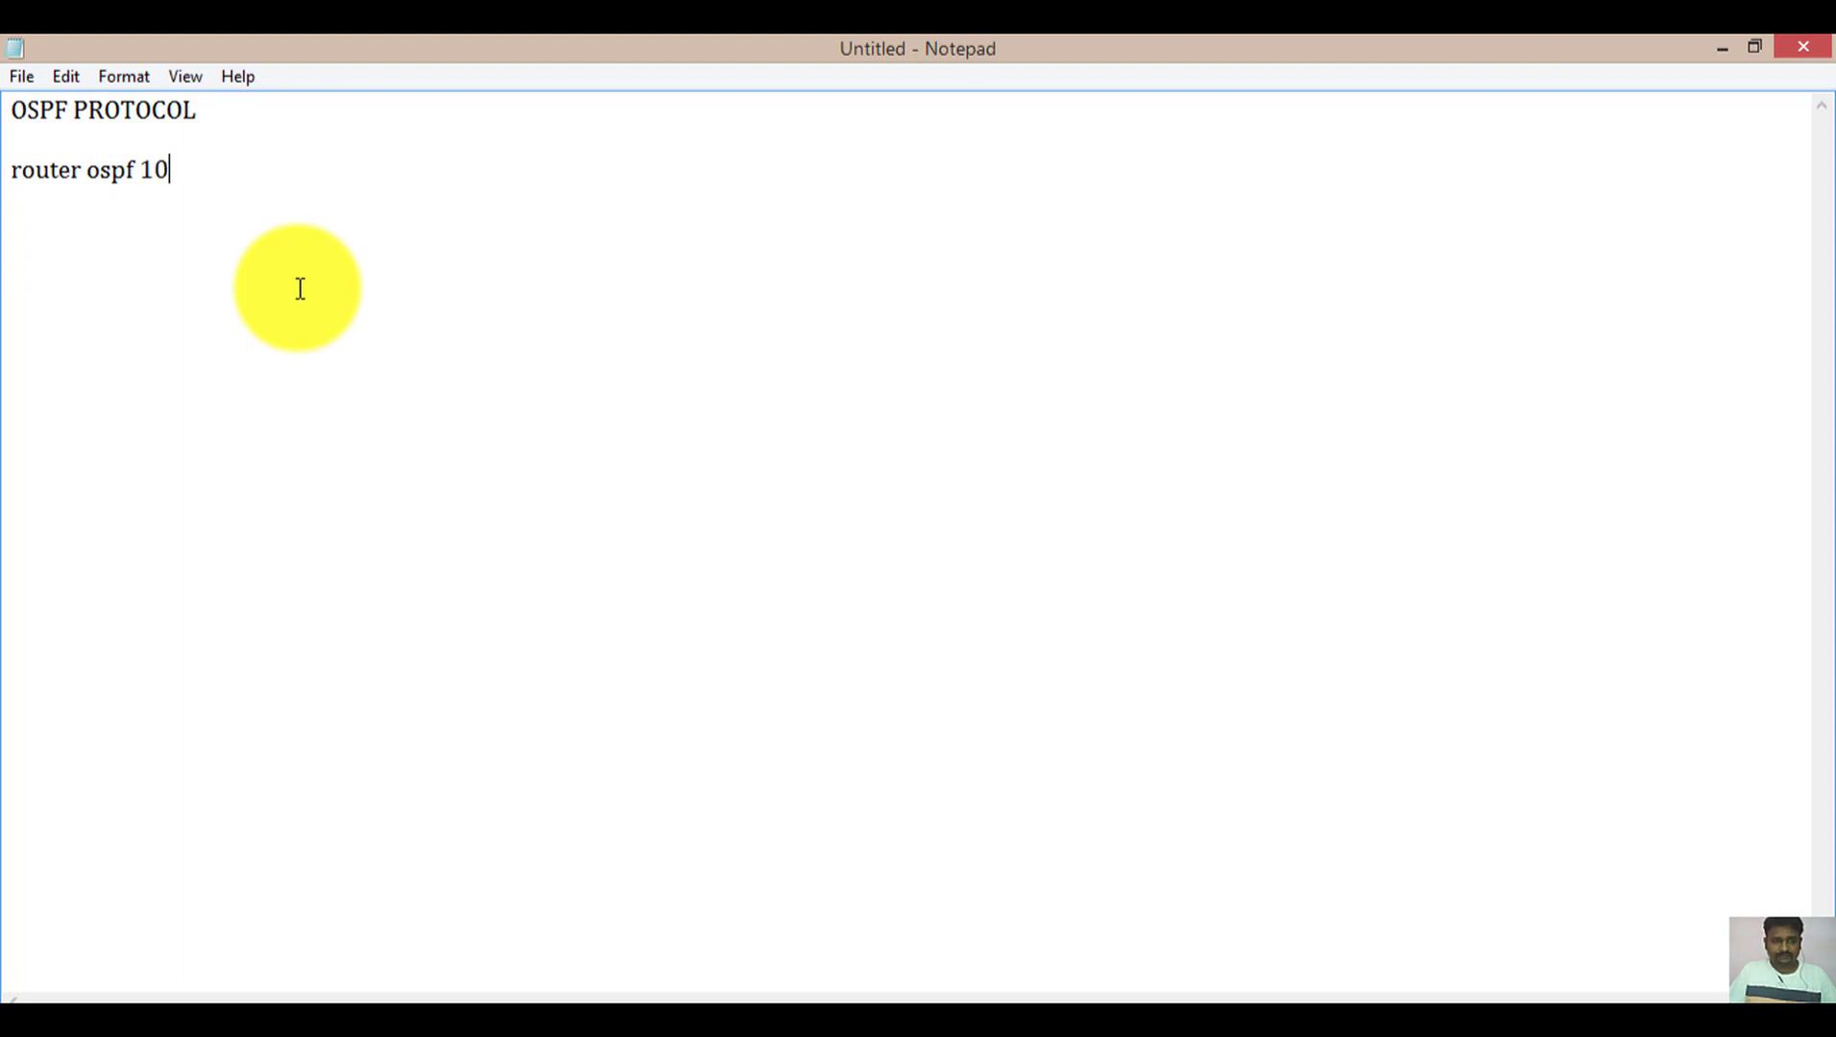
pyautogui.press('Return')
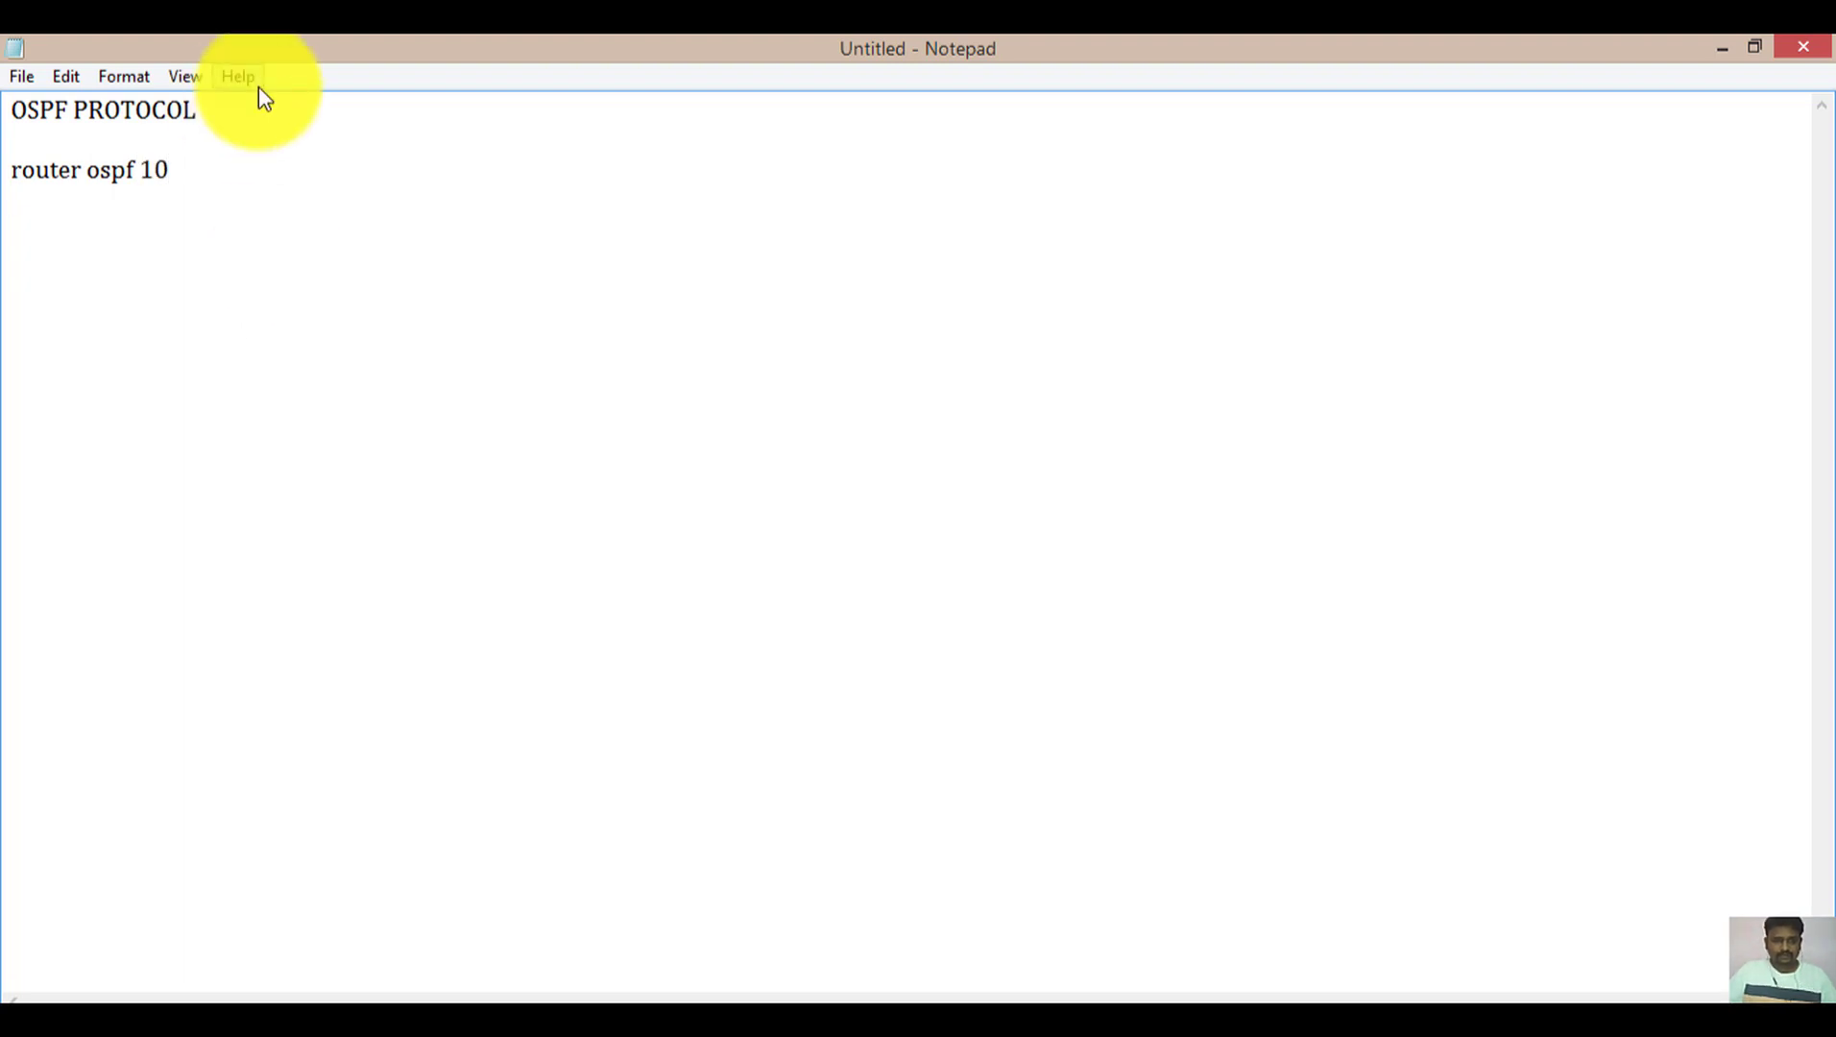
# Return to Router4's command line in Packet Tracer, complete the command as router ospf 10 and run it
pyautogui.click(1741, 44)
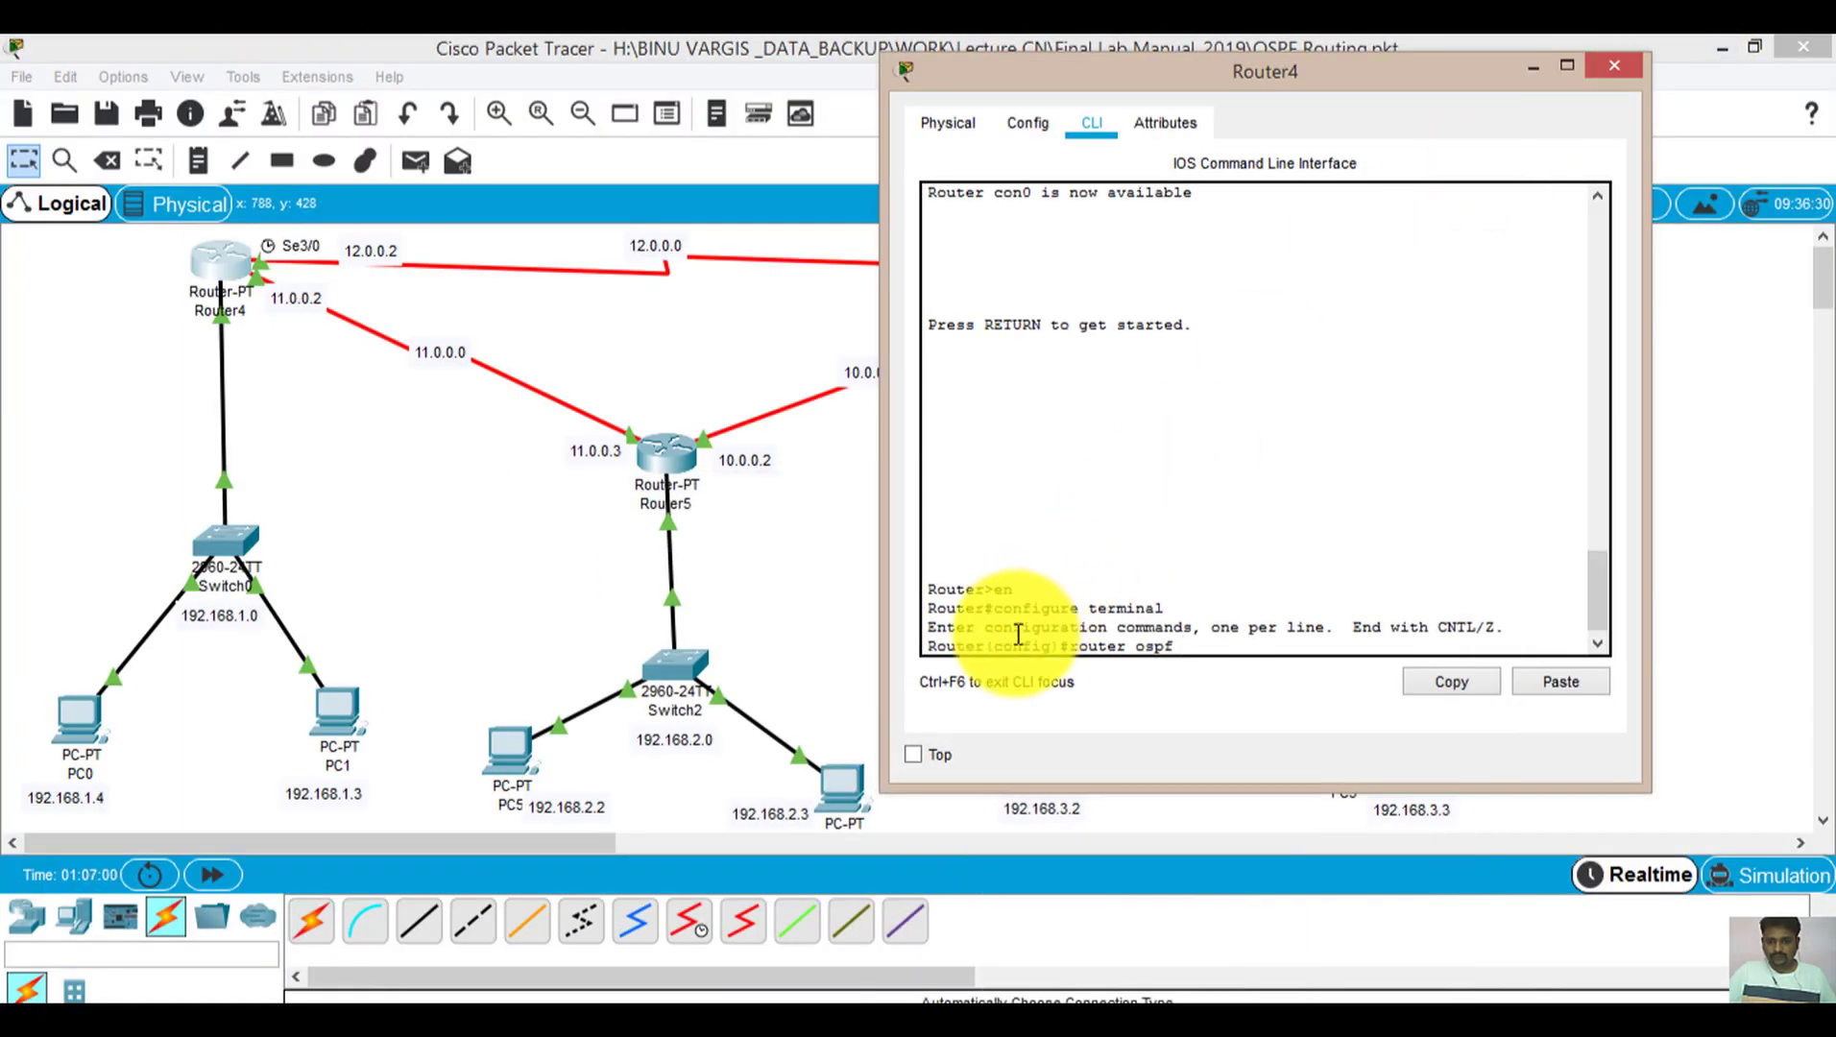
pyautogui.write('10')
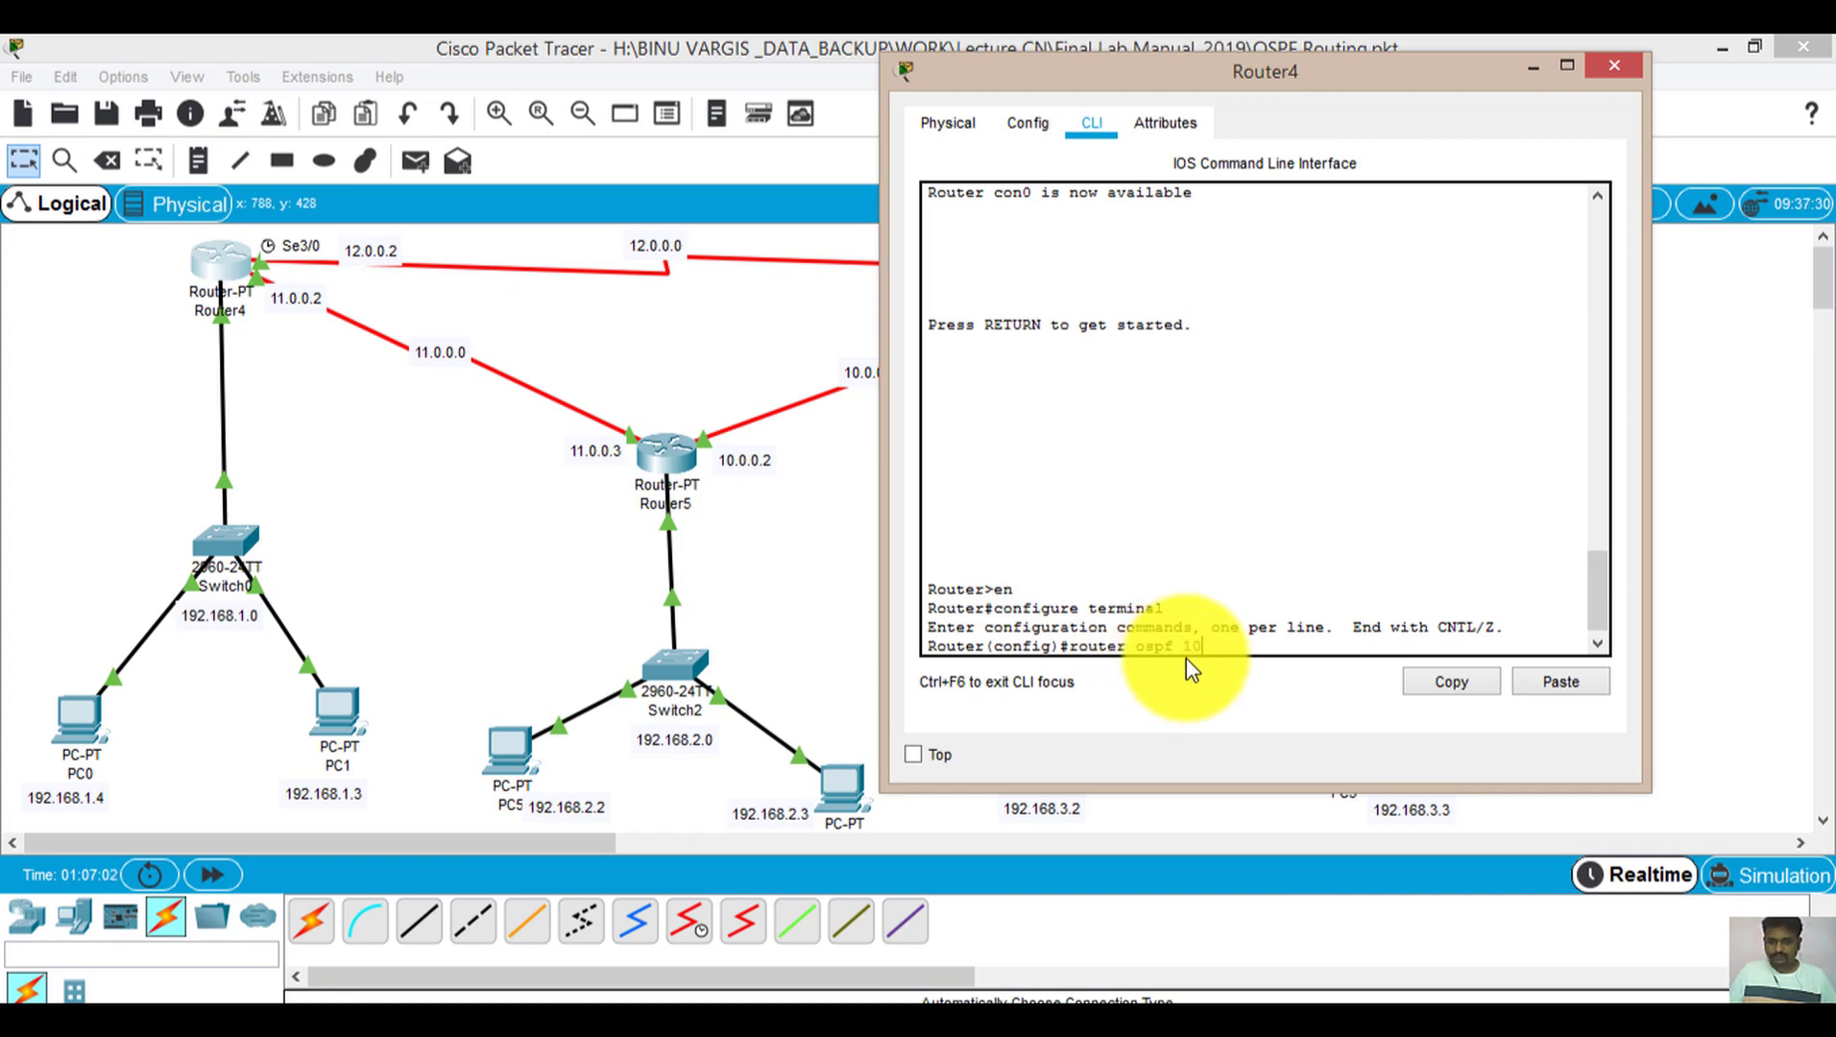
pyautogui.press('Return')
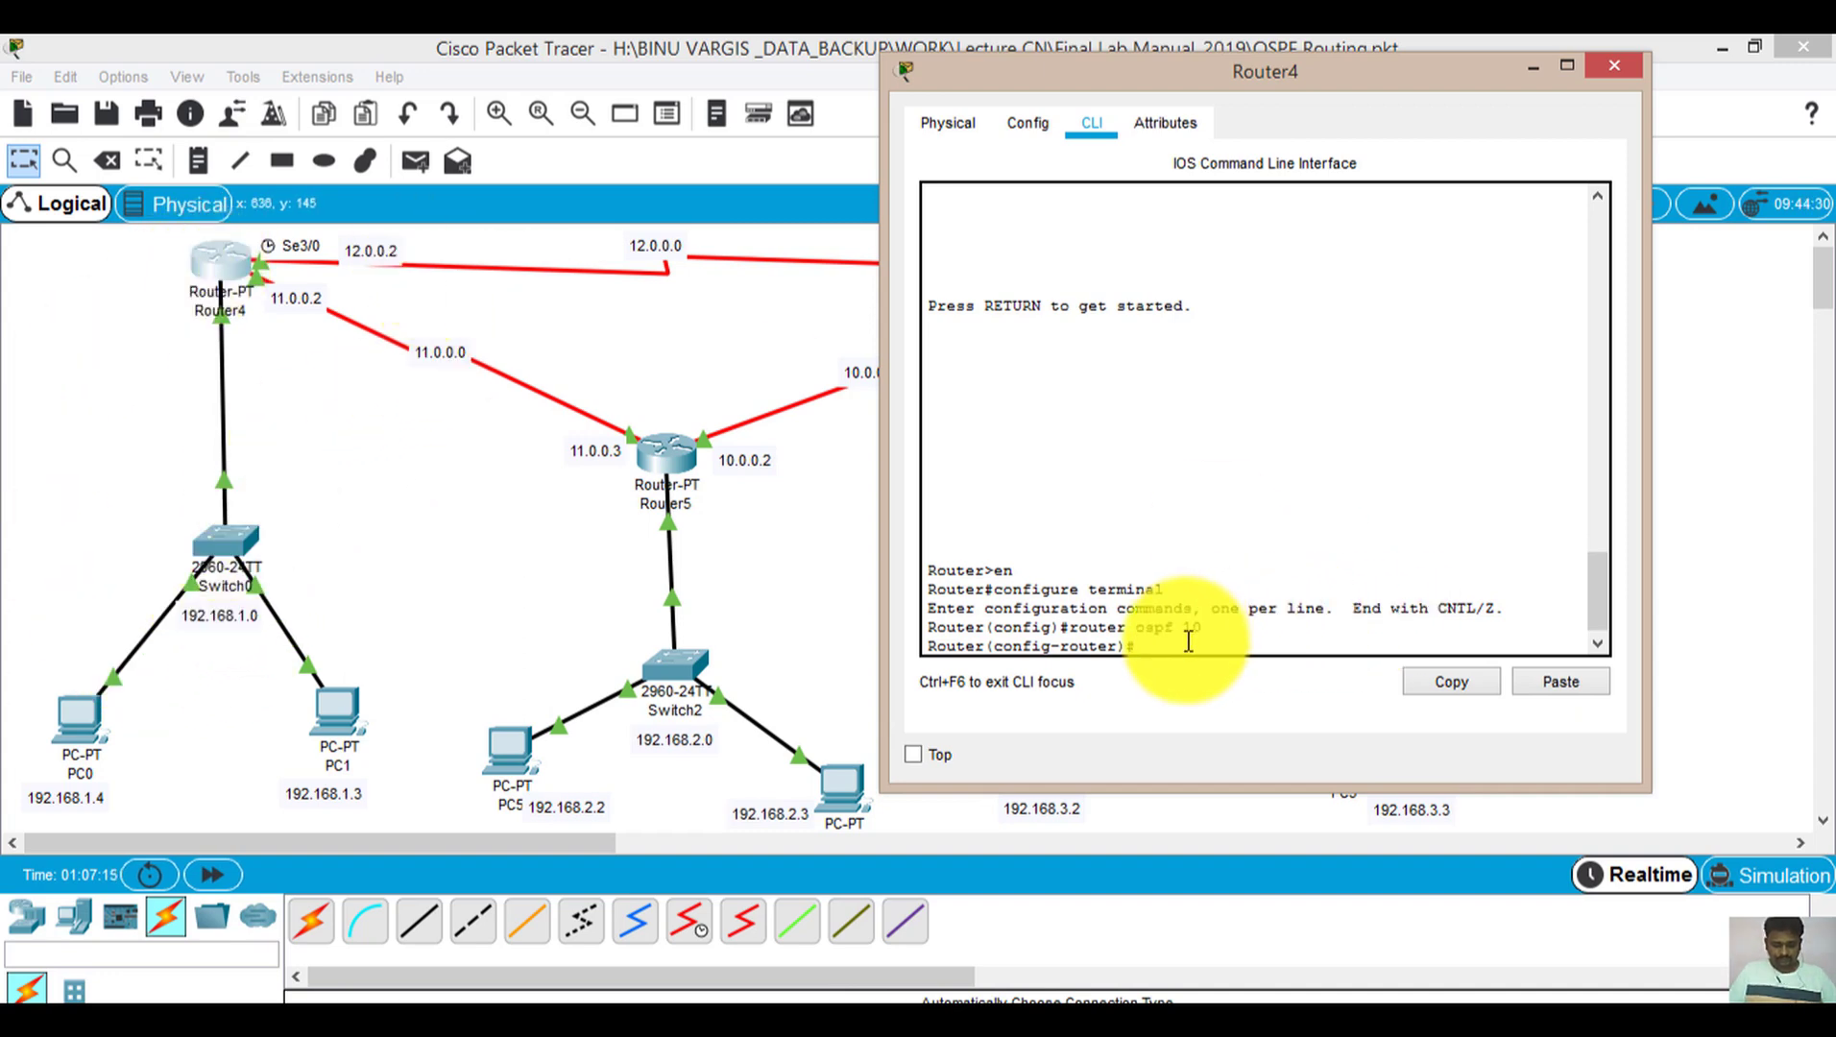
# Write network 192.168.1.0 at Router4's OSPF configuration prompt without running it
pyautogui.write('network')
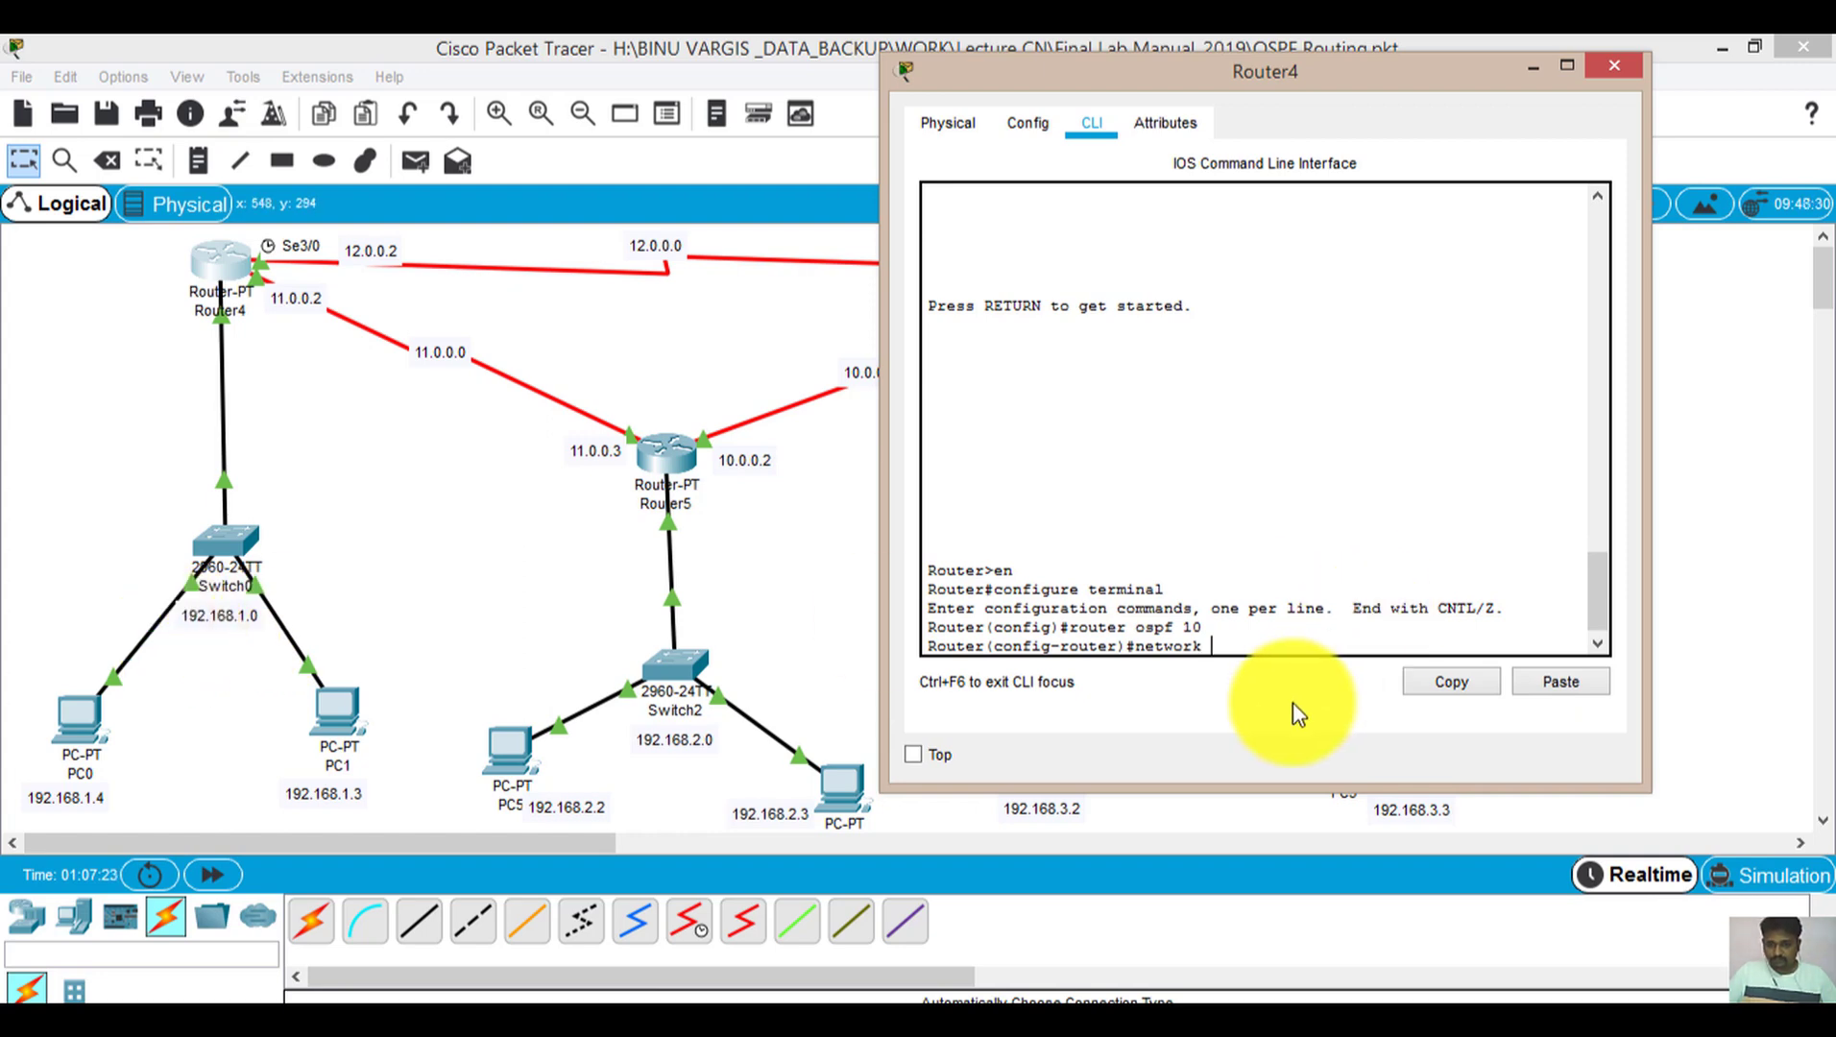
pyautogui.write('192')
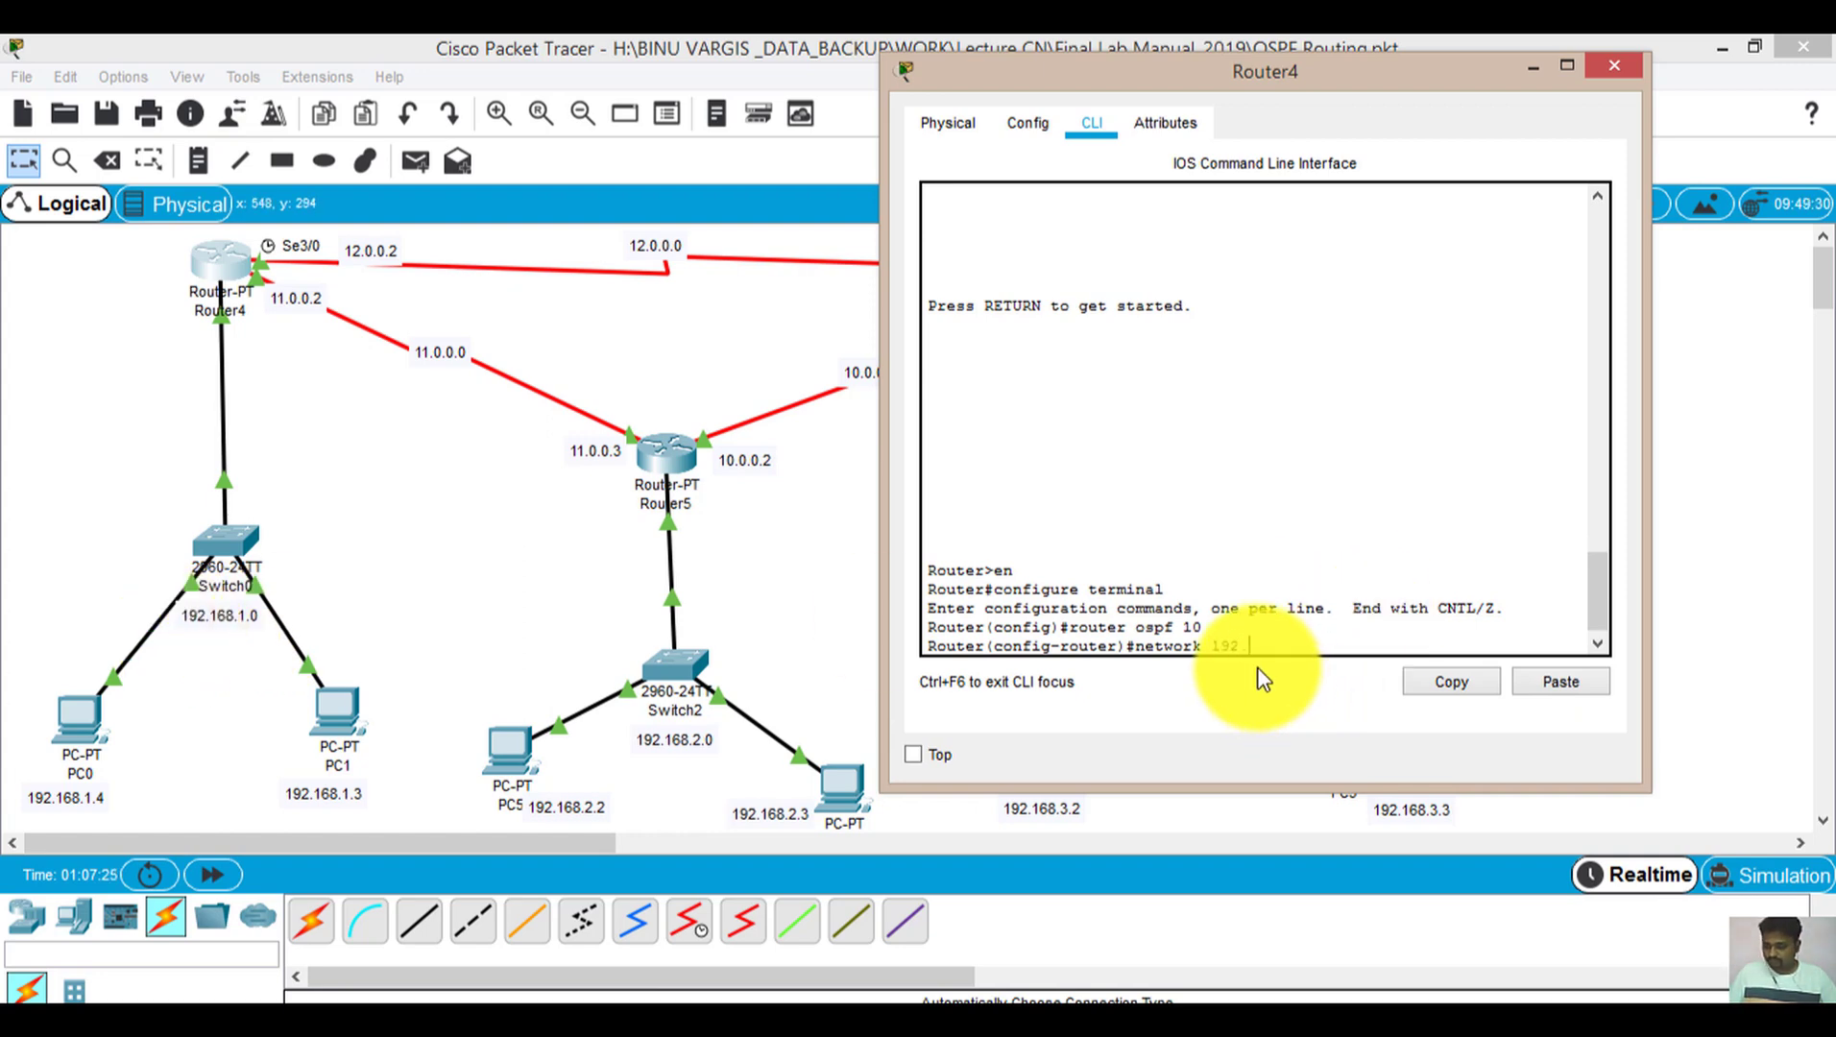
pyautogui.write('.168.10')
pyautogui.press('BackSpace')
pyautogui.press('BackSpace')
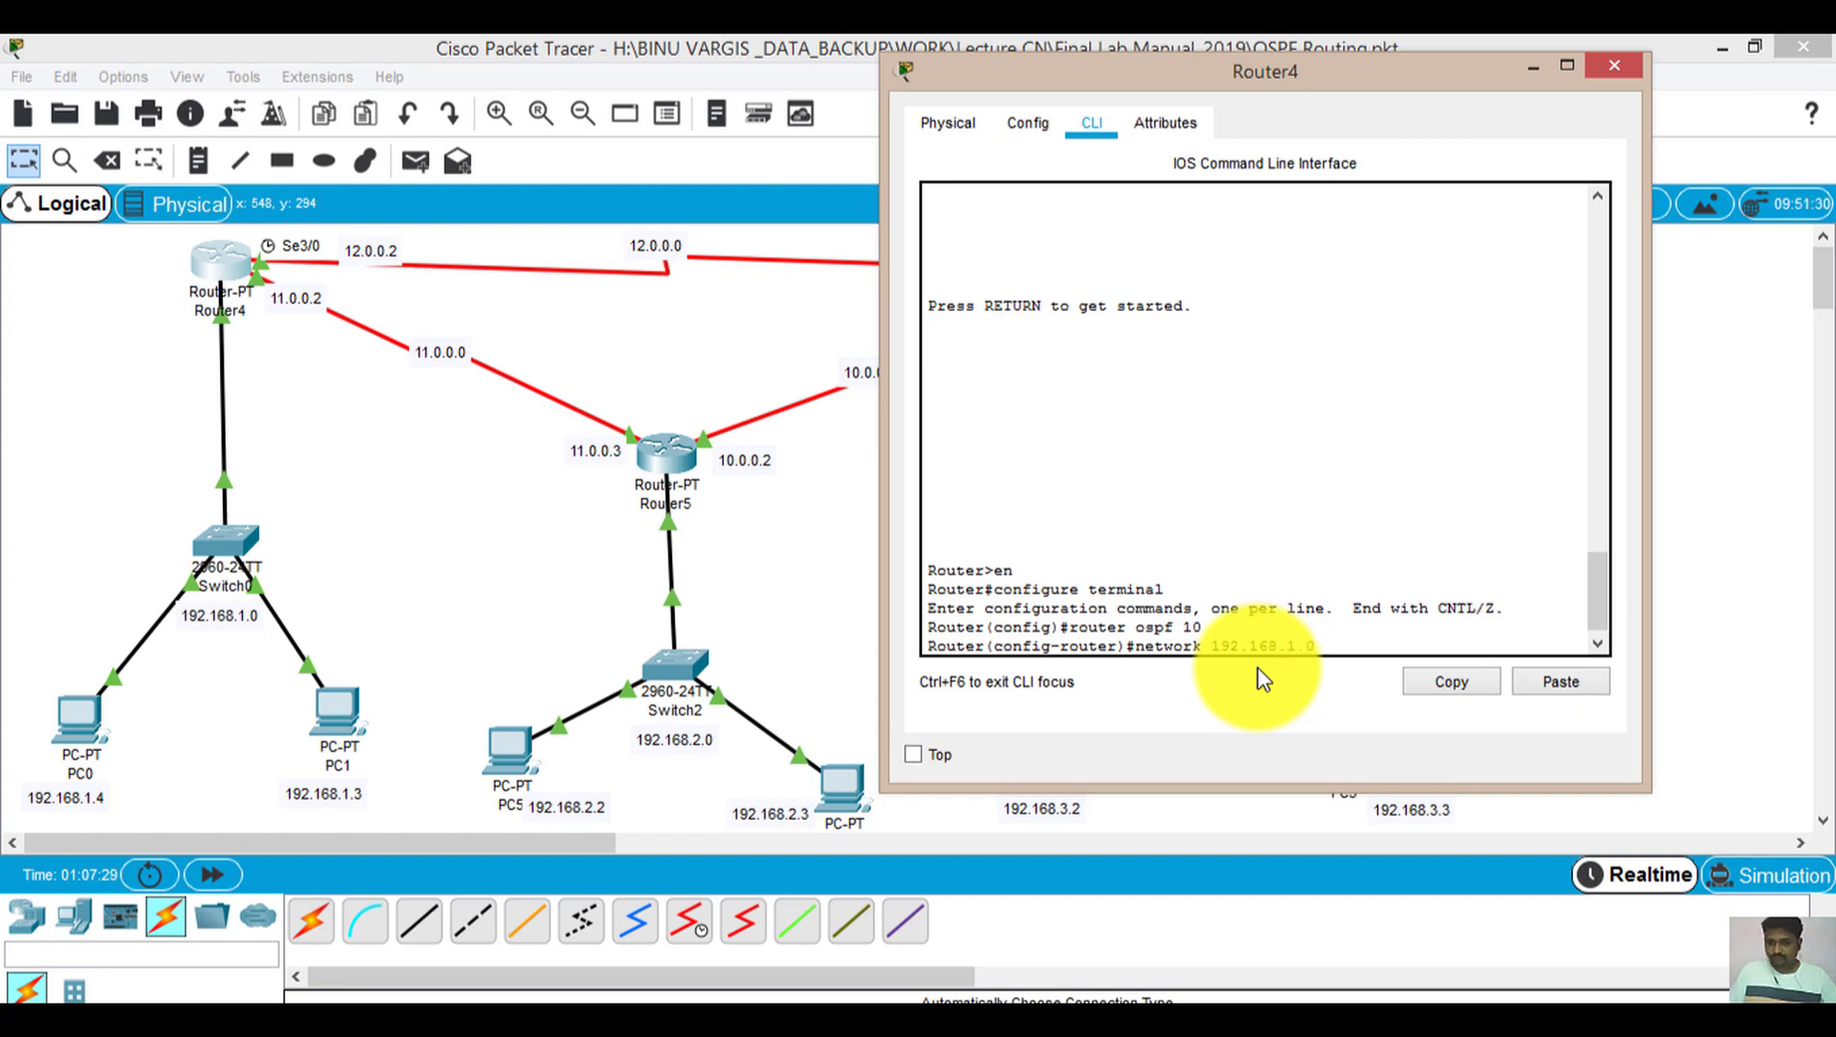
pyautogui.write('.0')
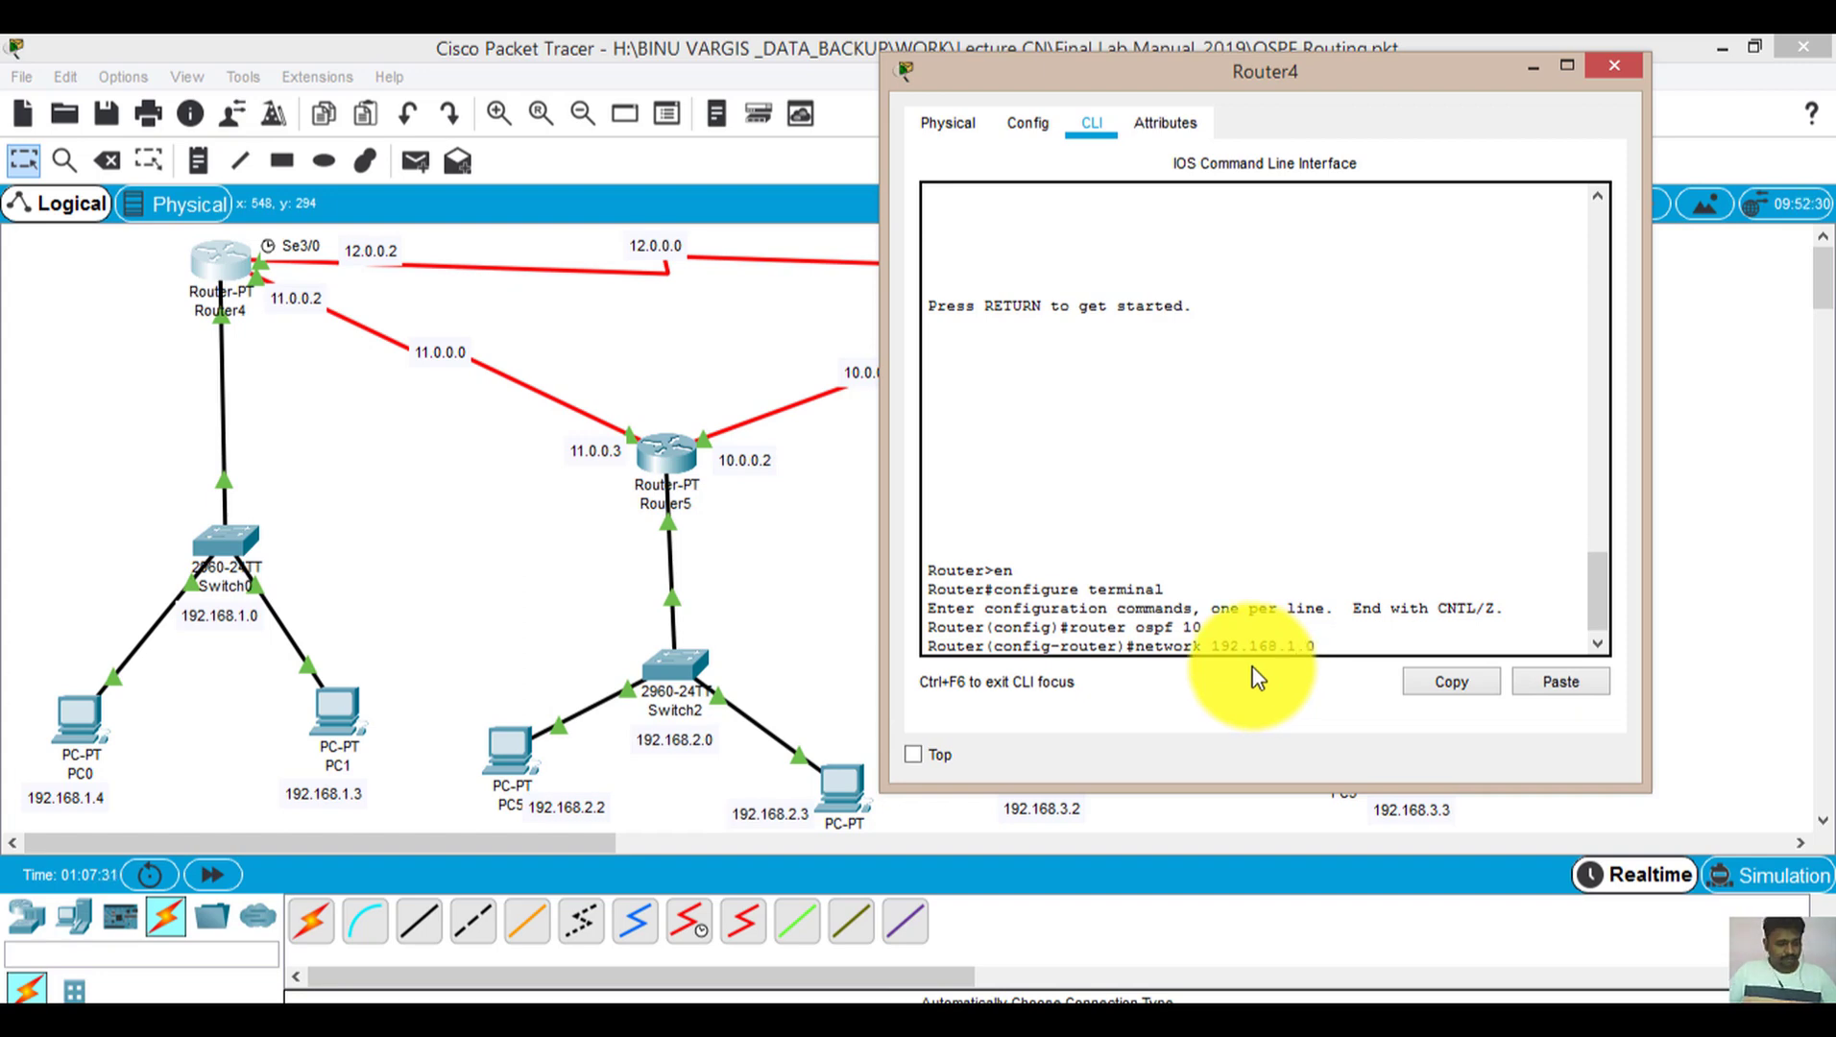
# Switch to Notepad and add the line network 192.168.1.0 below router ospf 10
pyautogui.click(1143, 1000)
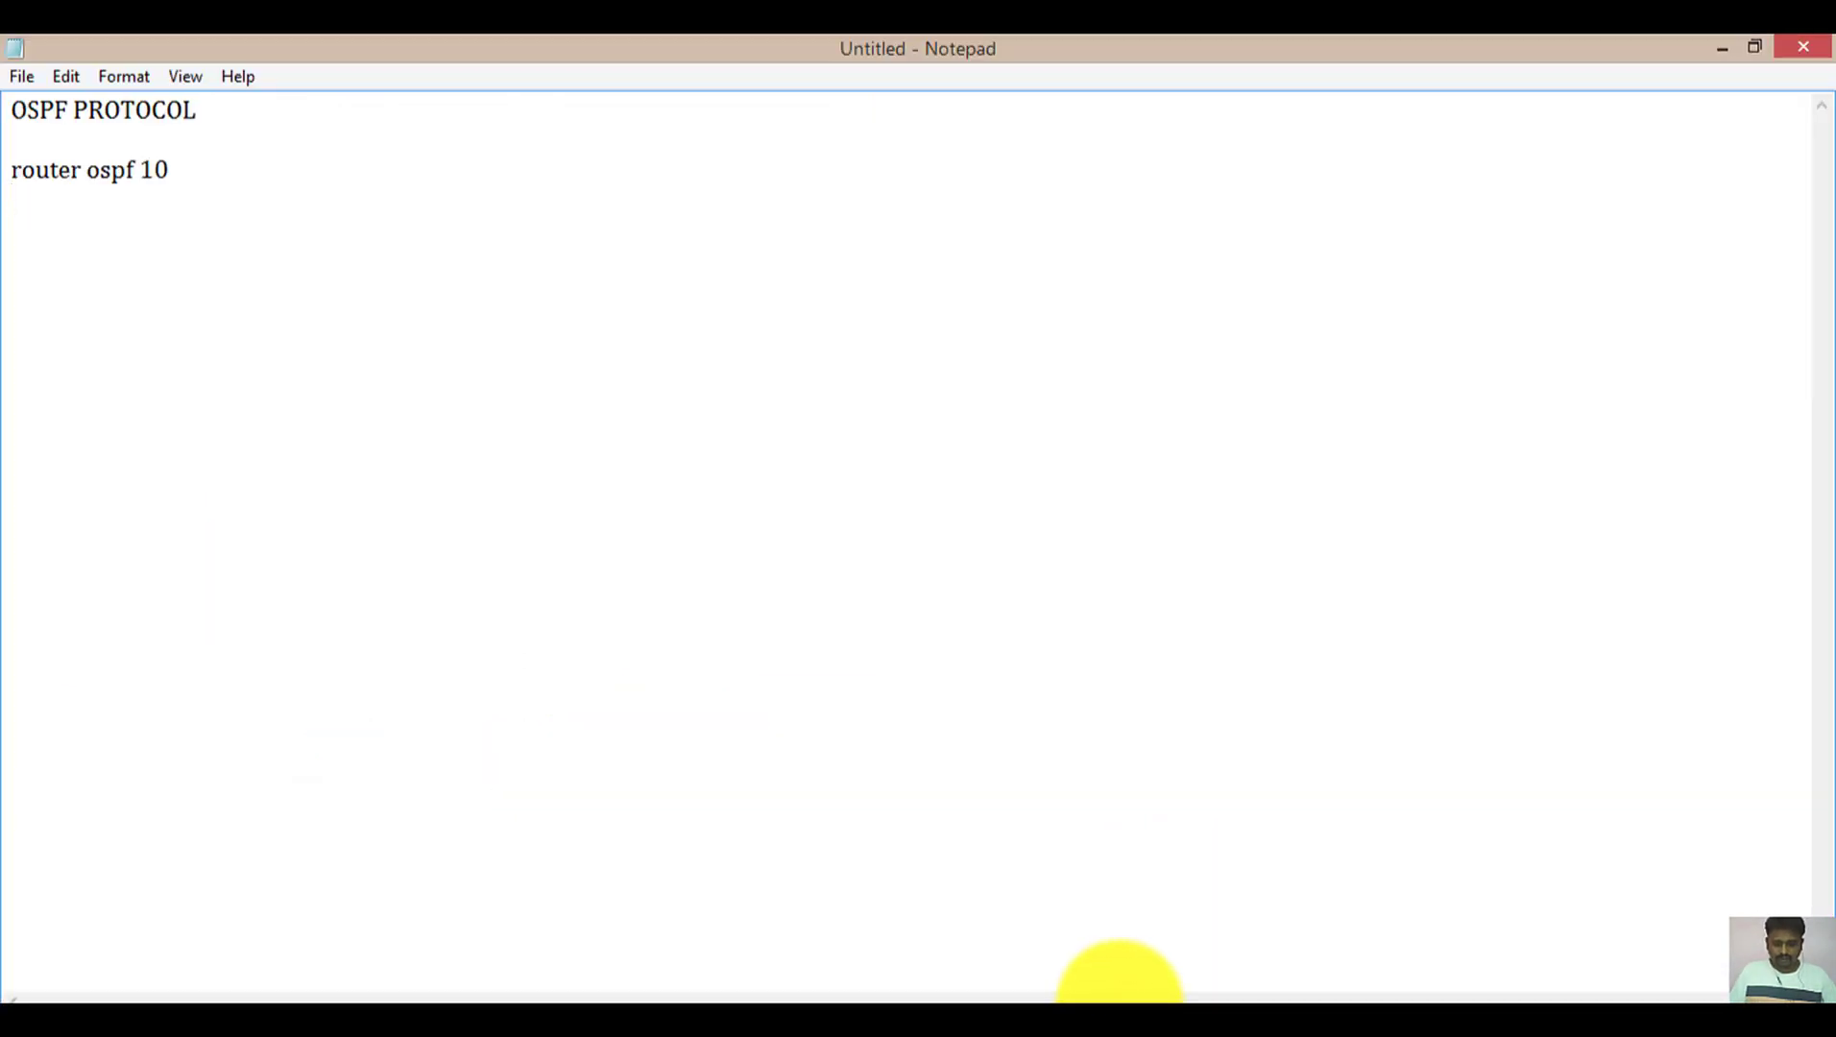
pyautogui.press('Return')
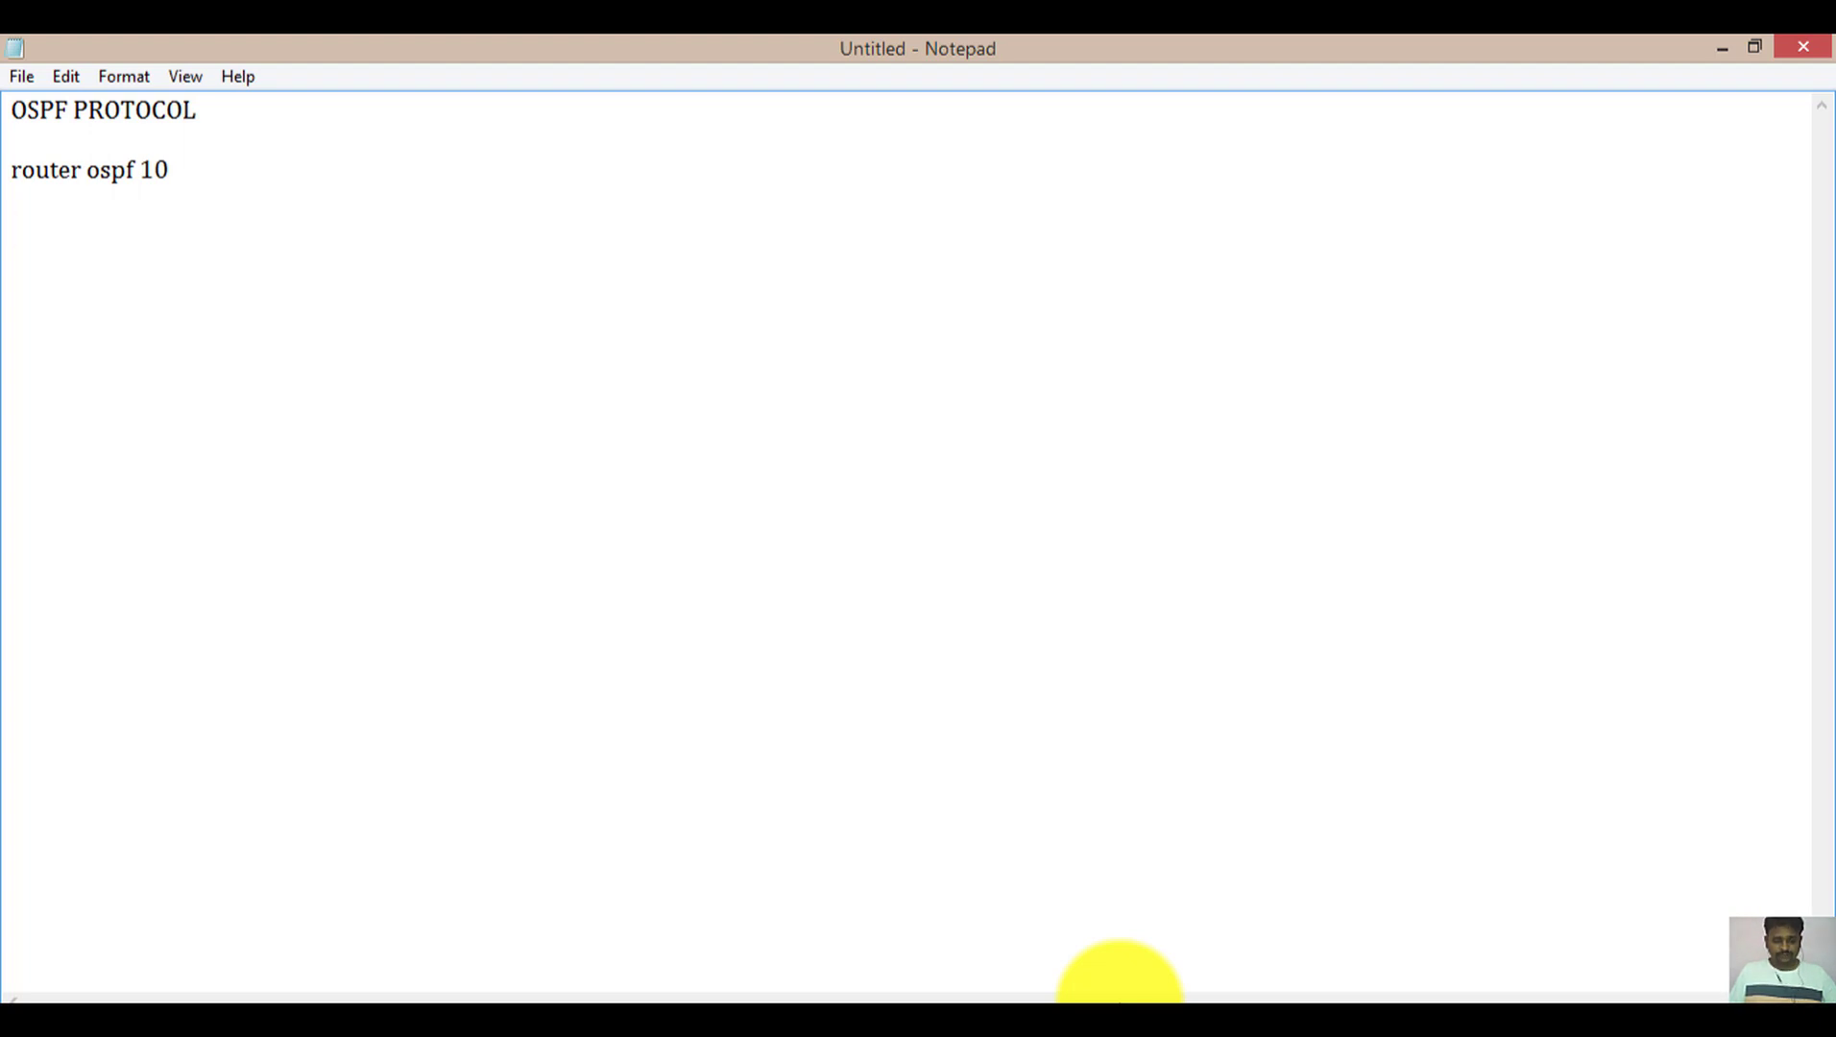
pyautogui.write('network ')
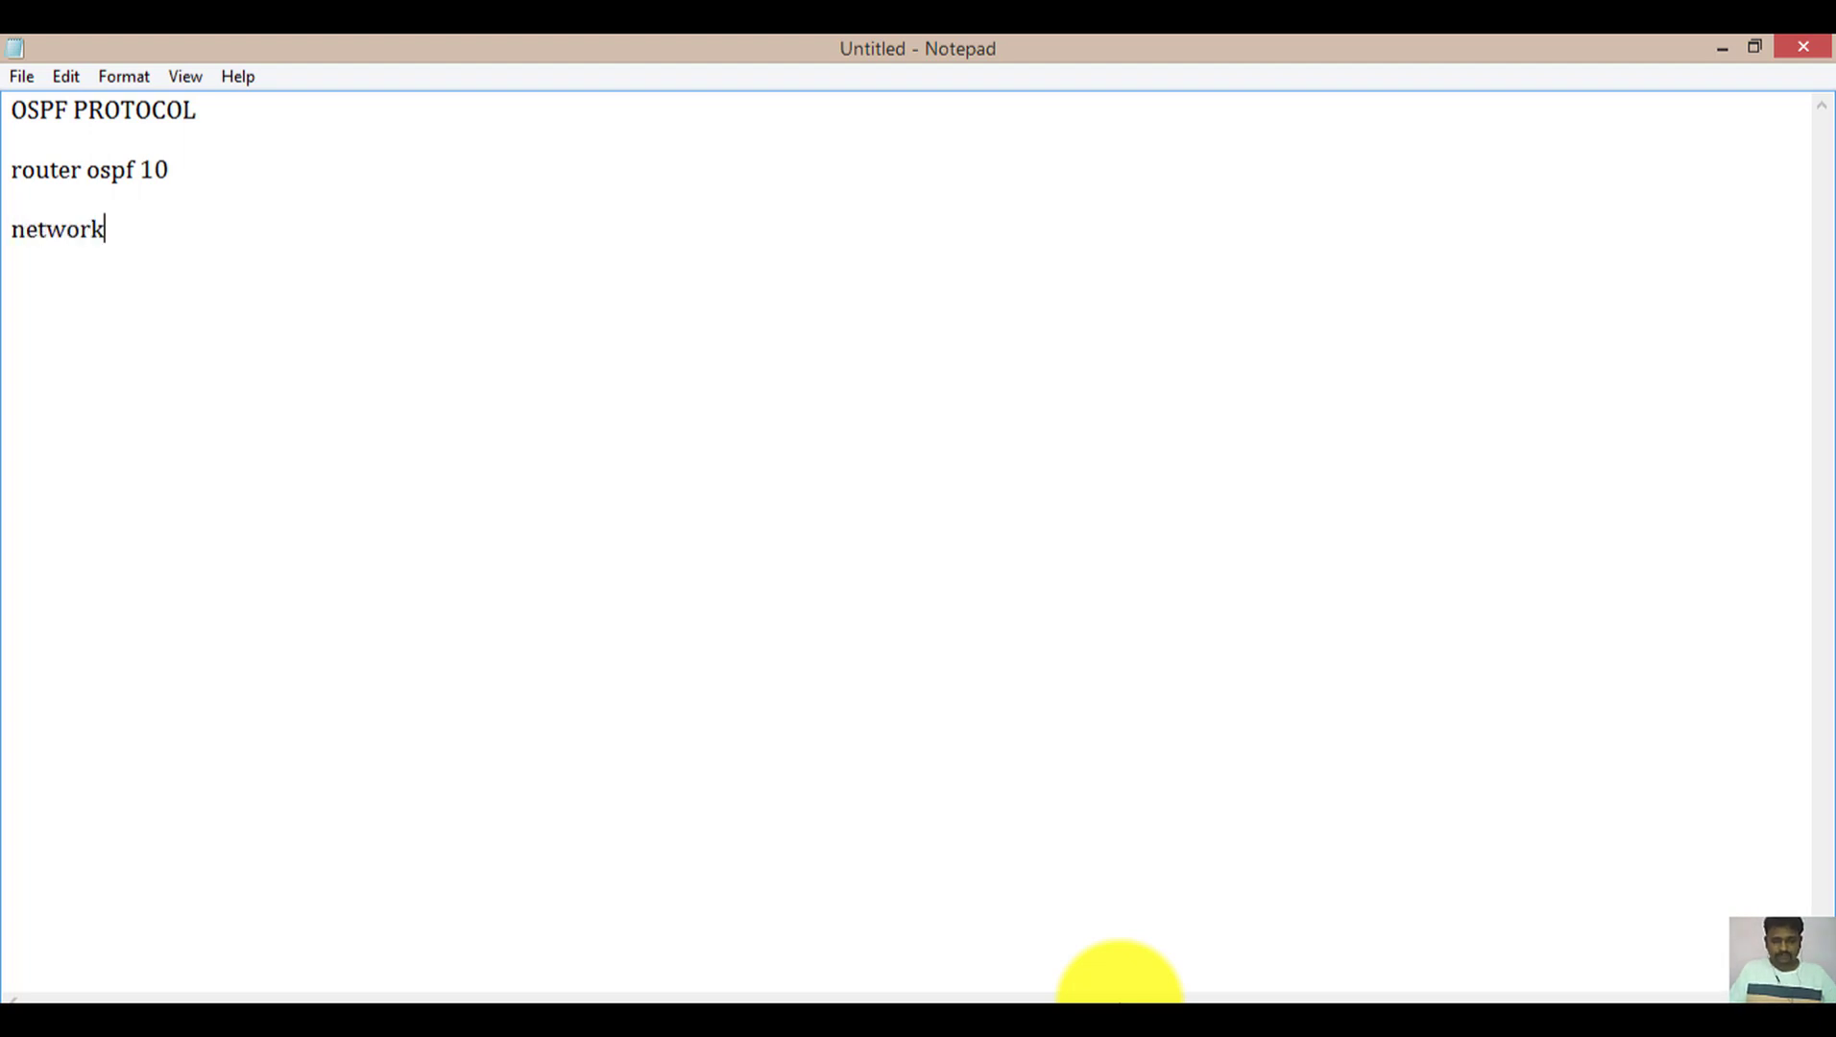
pyautogui.write('192.')
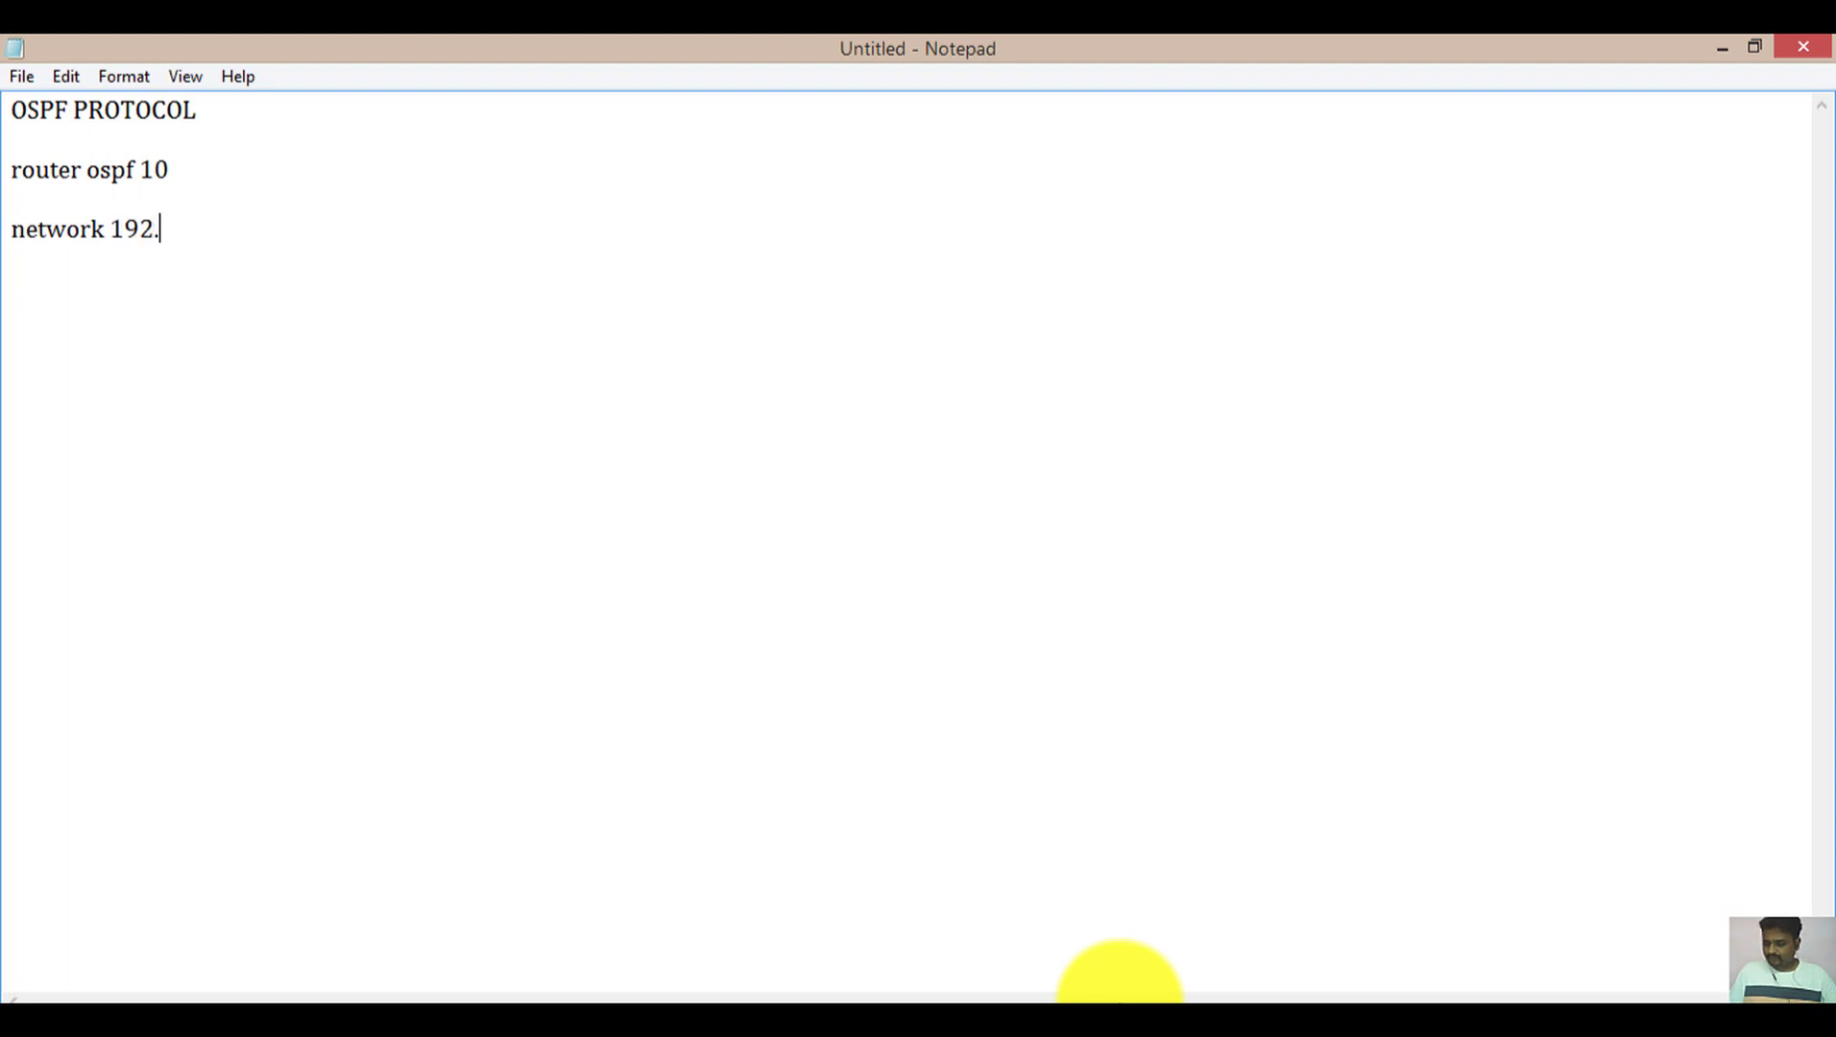
pyautogui.write('168.1.0 ')
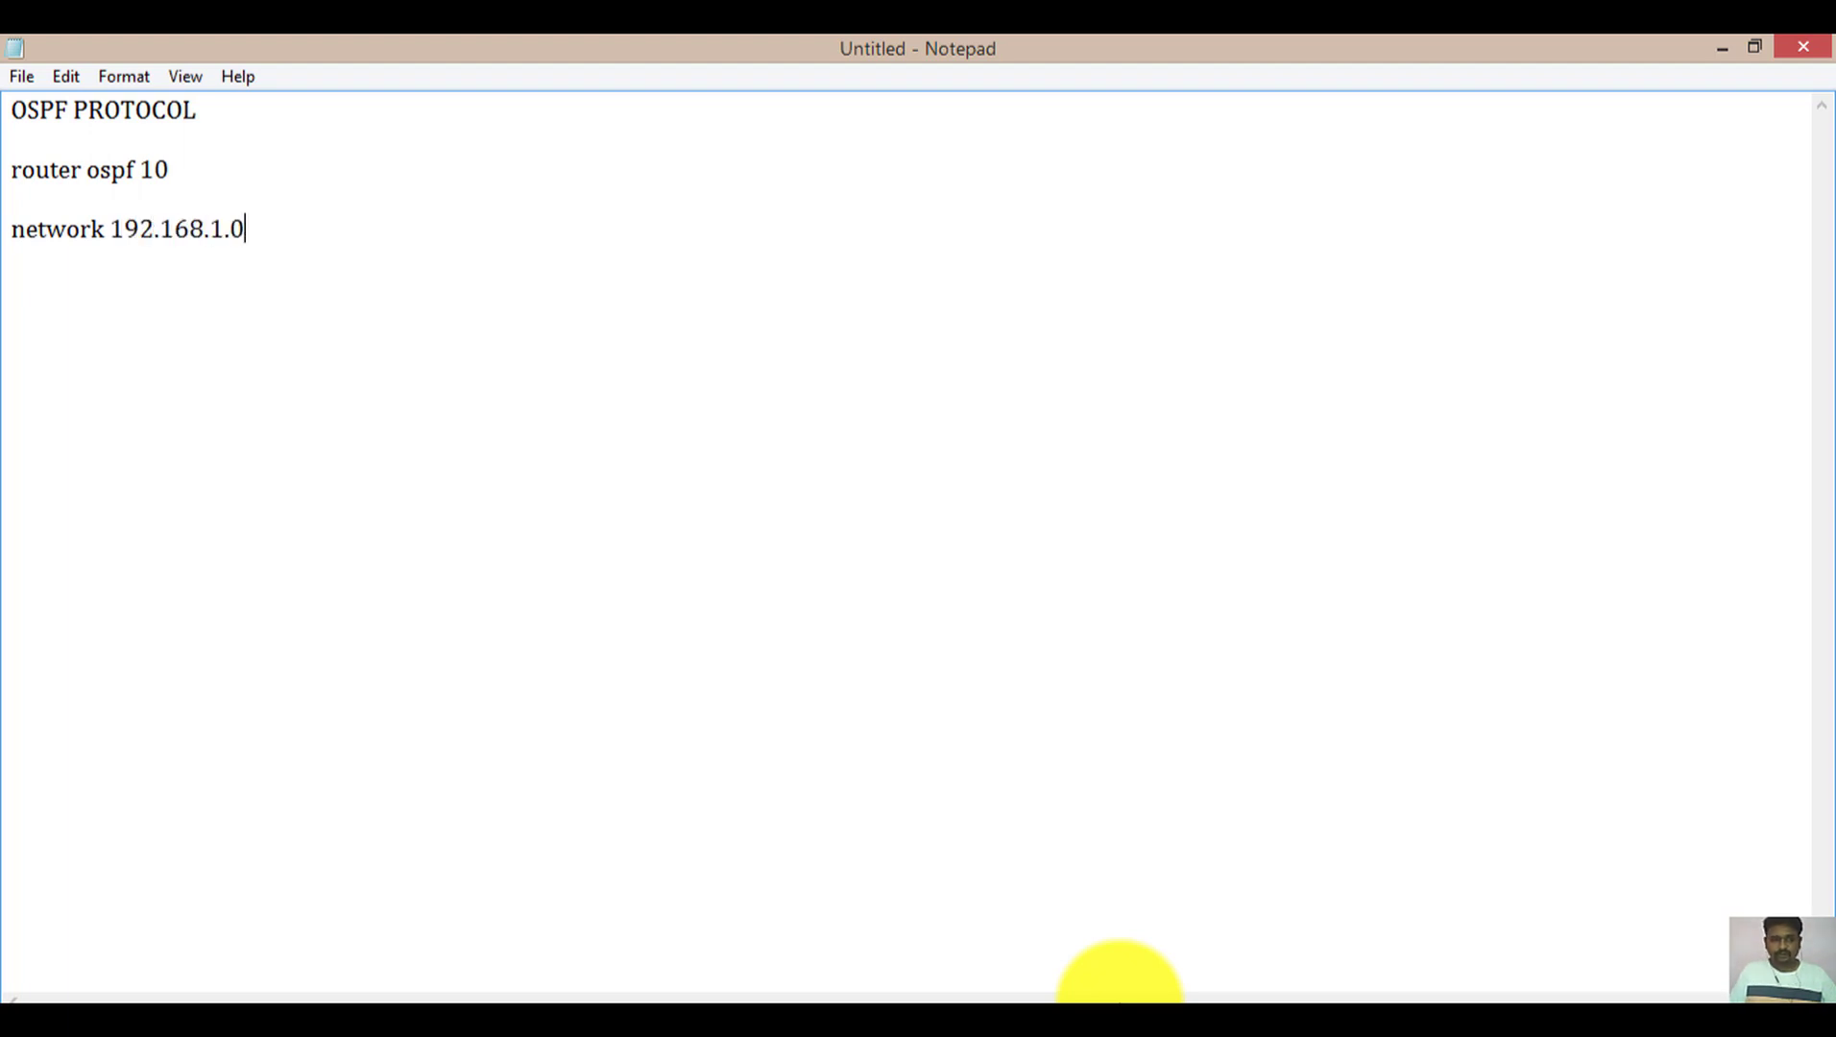
pyautogui.write('wild')
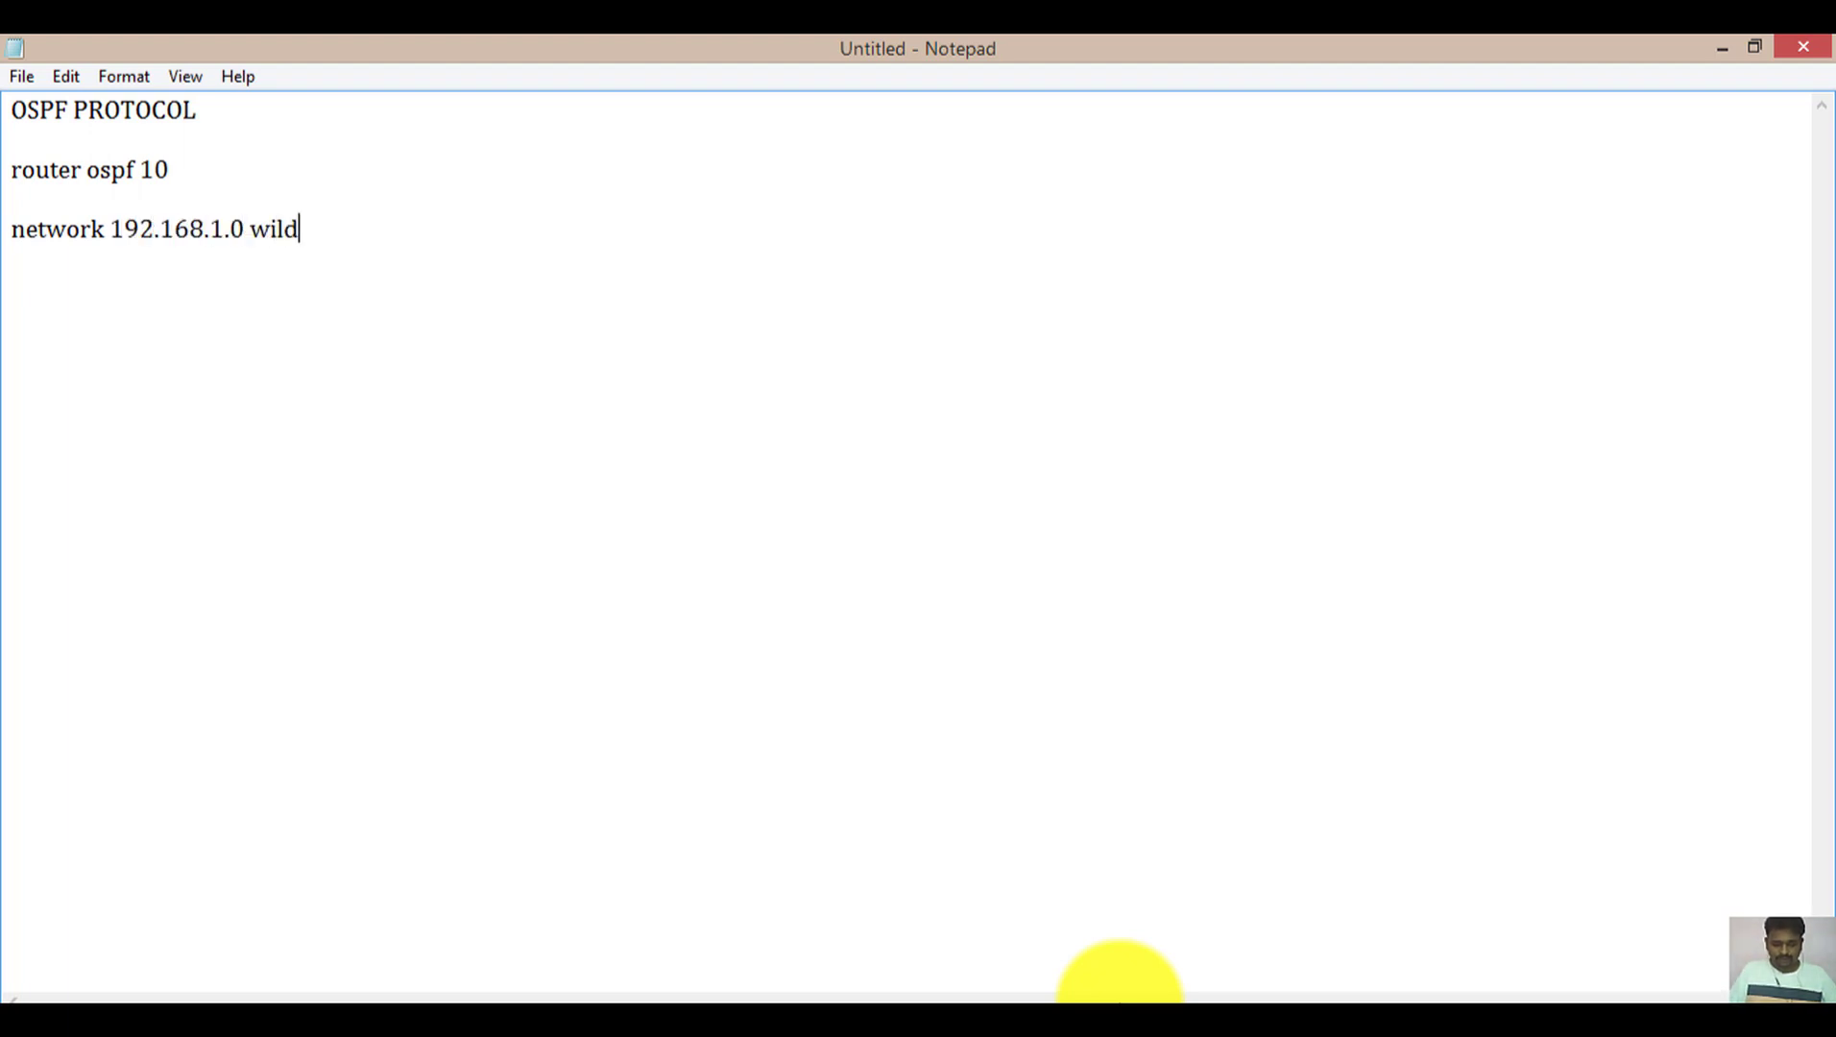
pyautogui.write(' card')
pyautogui.press('BackSpace')
pyautogui.press('BackSpace')
pyautogui.press('BackSpace')
pyautogui.press('BackSpace')
pyautogui.press('BackSpace')
pyautogui.press('BackSpace')
pyautogui.press('BackSpace')
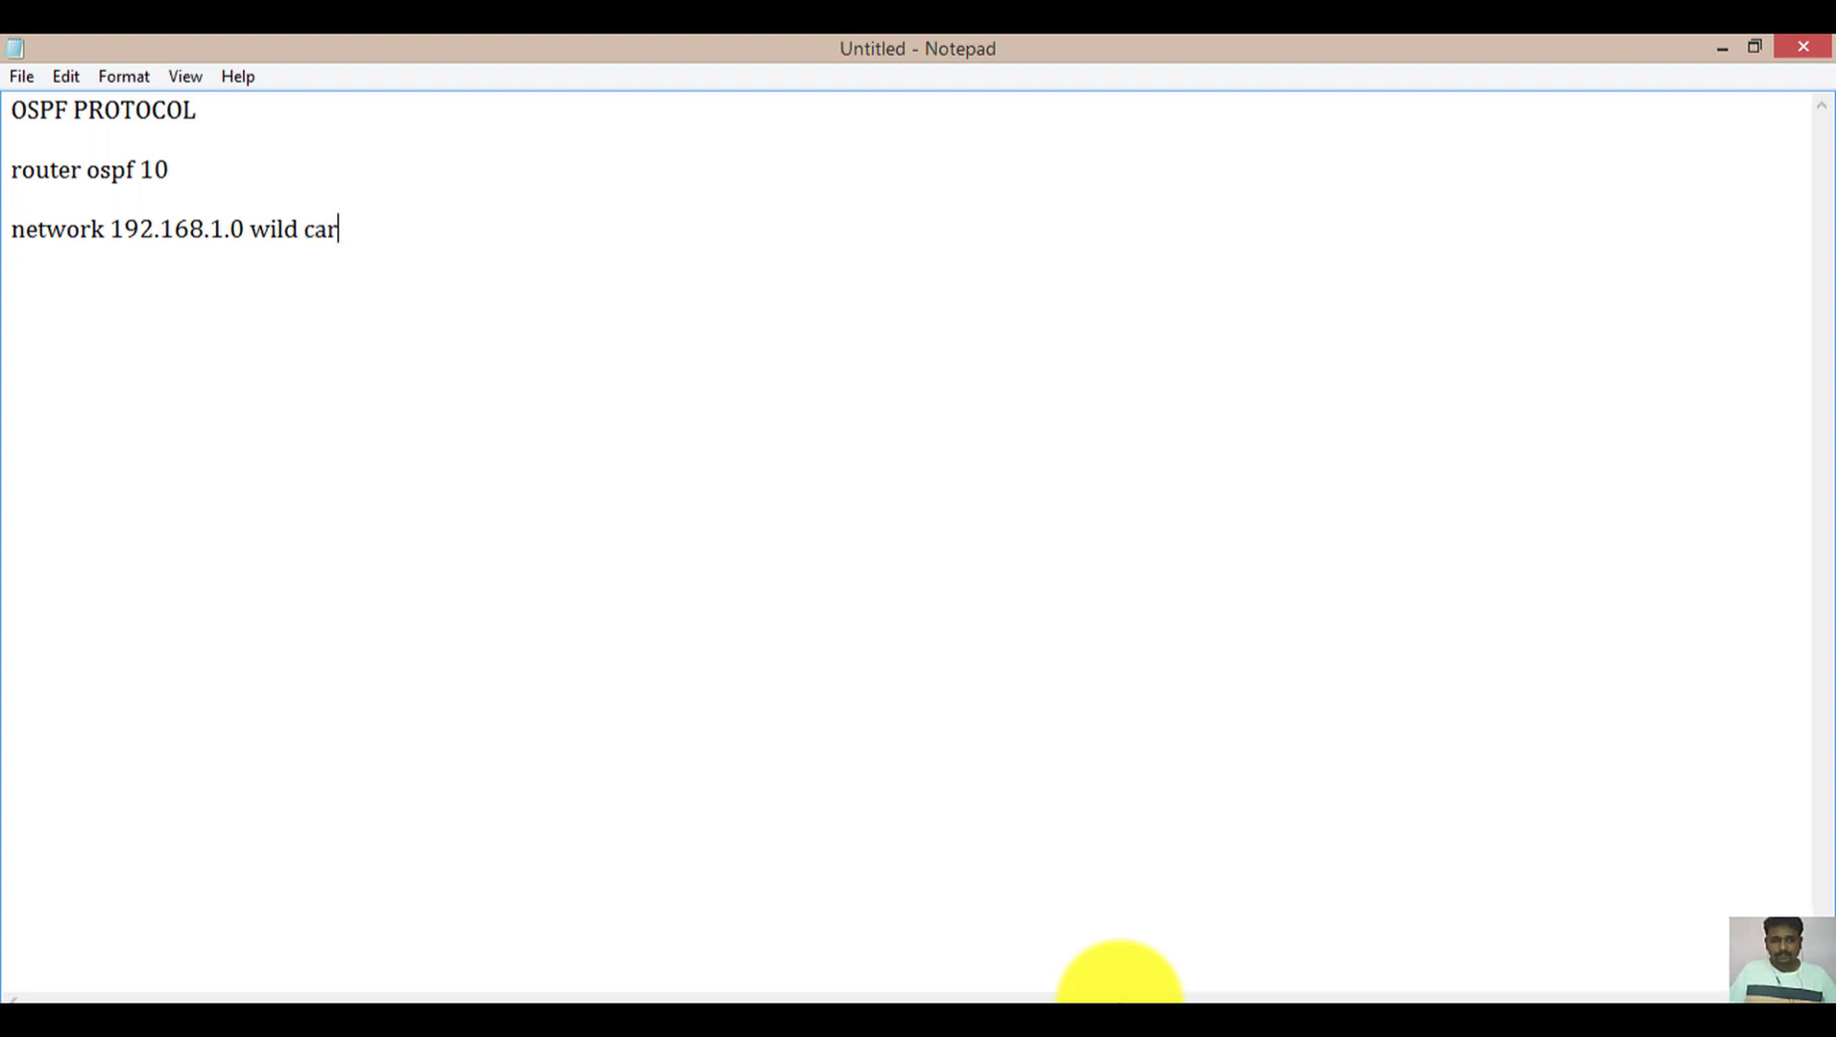
pyautogui.press('BackSpace')
pyautogui.press('BackSpace')
# Note the subnet mask 255.255.255.0 with its wildcard mask 0.0.0.255 on separate lines below the network line
pyautogui.press('Return')
pyautogui.press('Return')
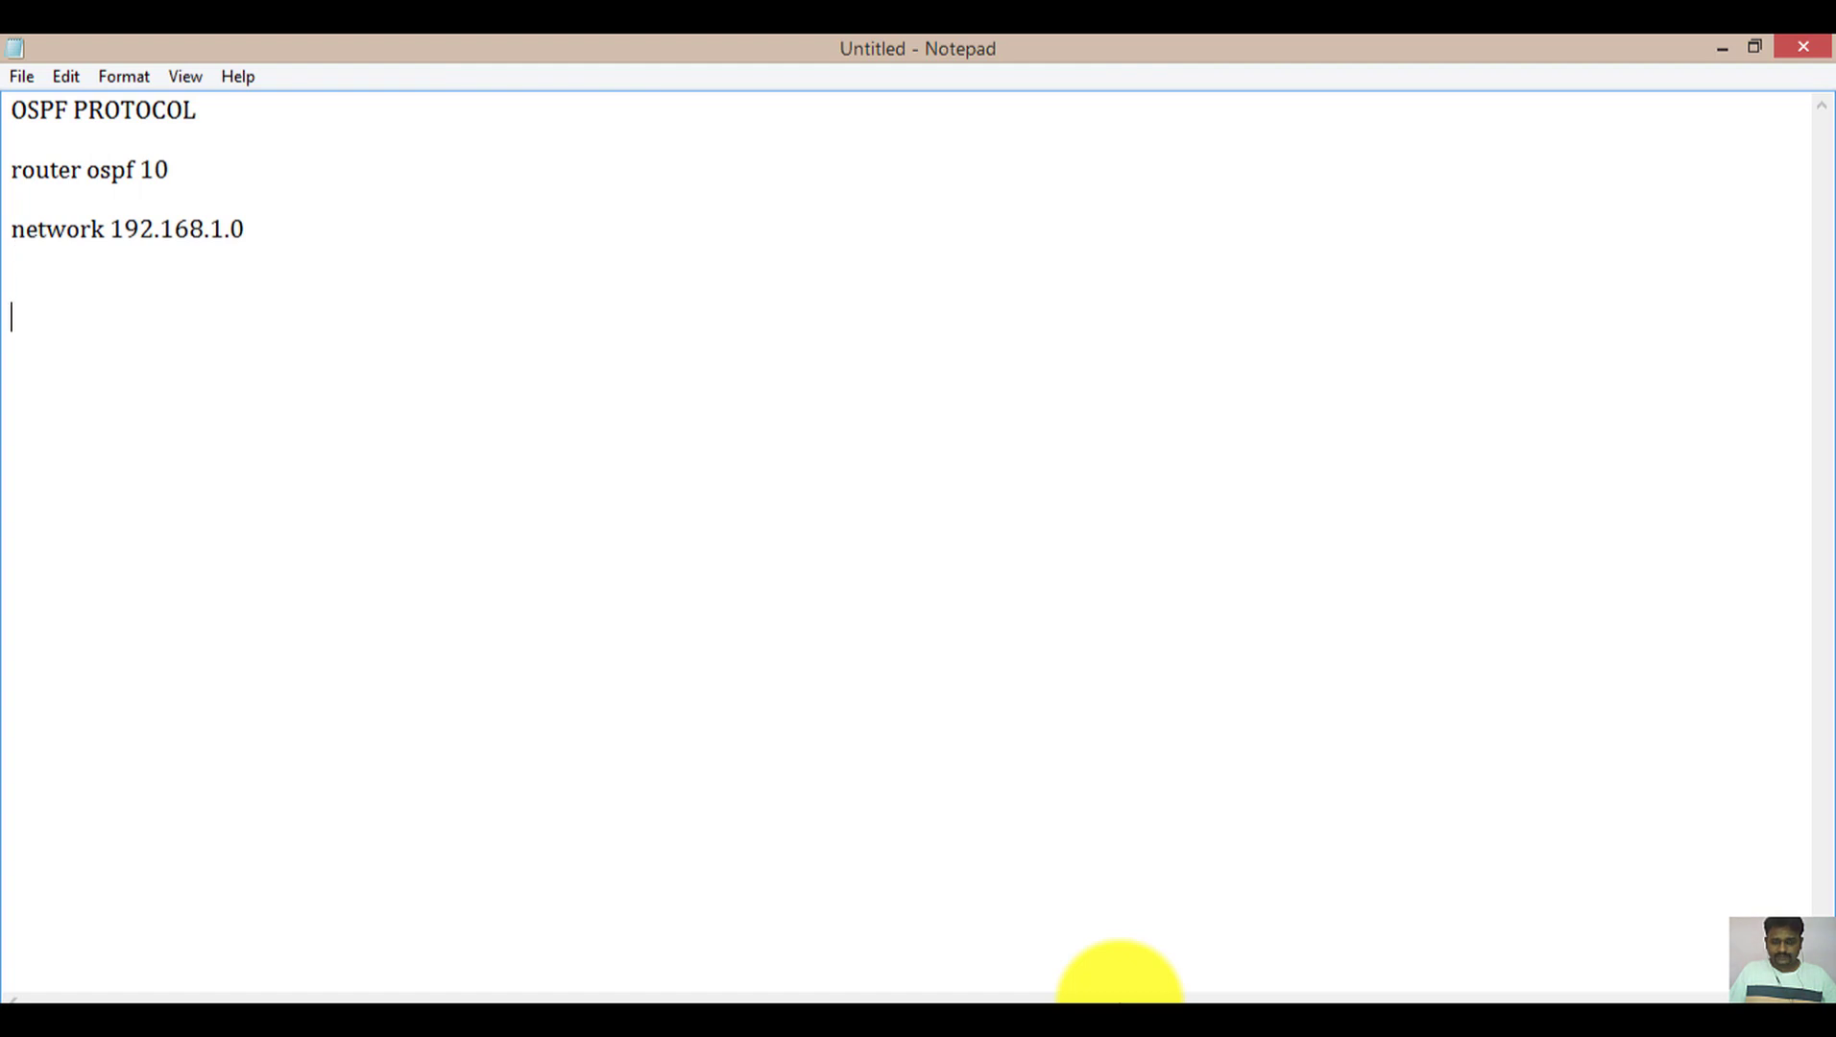
pyautogui.write('255')
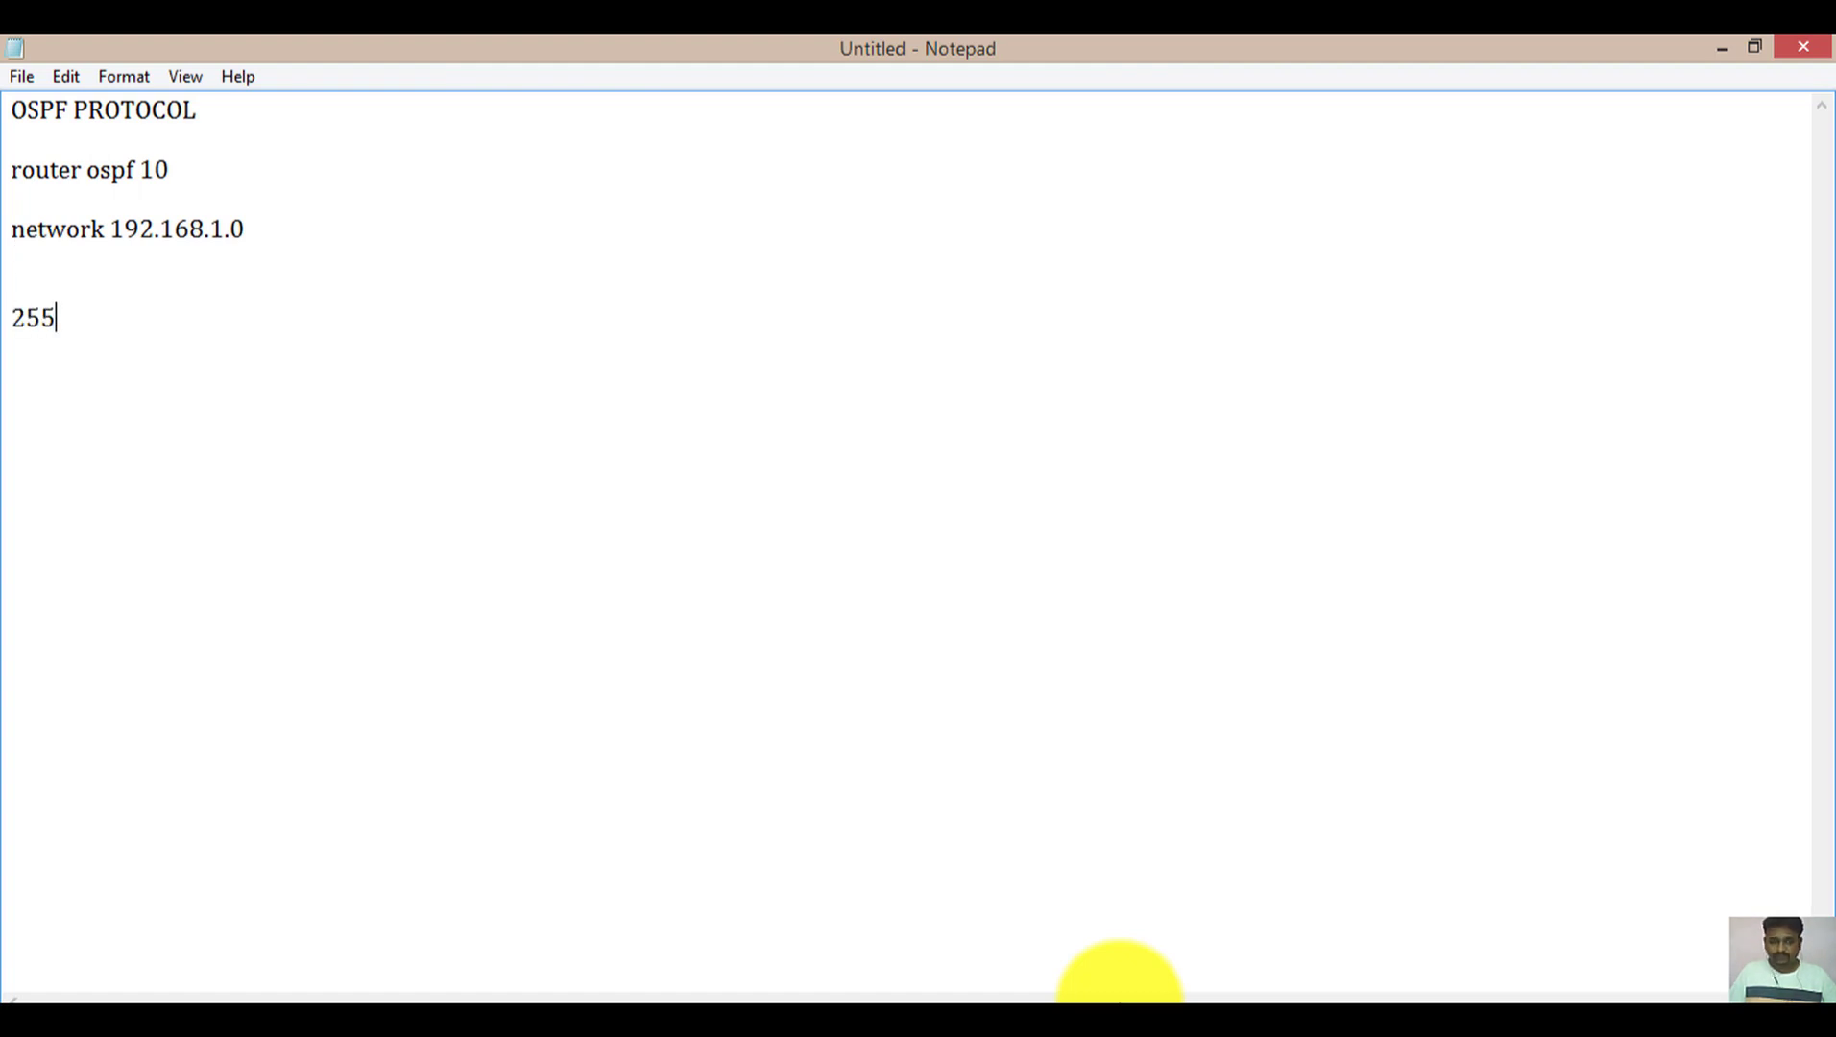
pyautogui.write('.255.255.0')
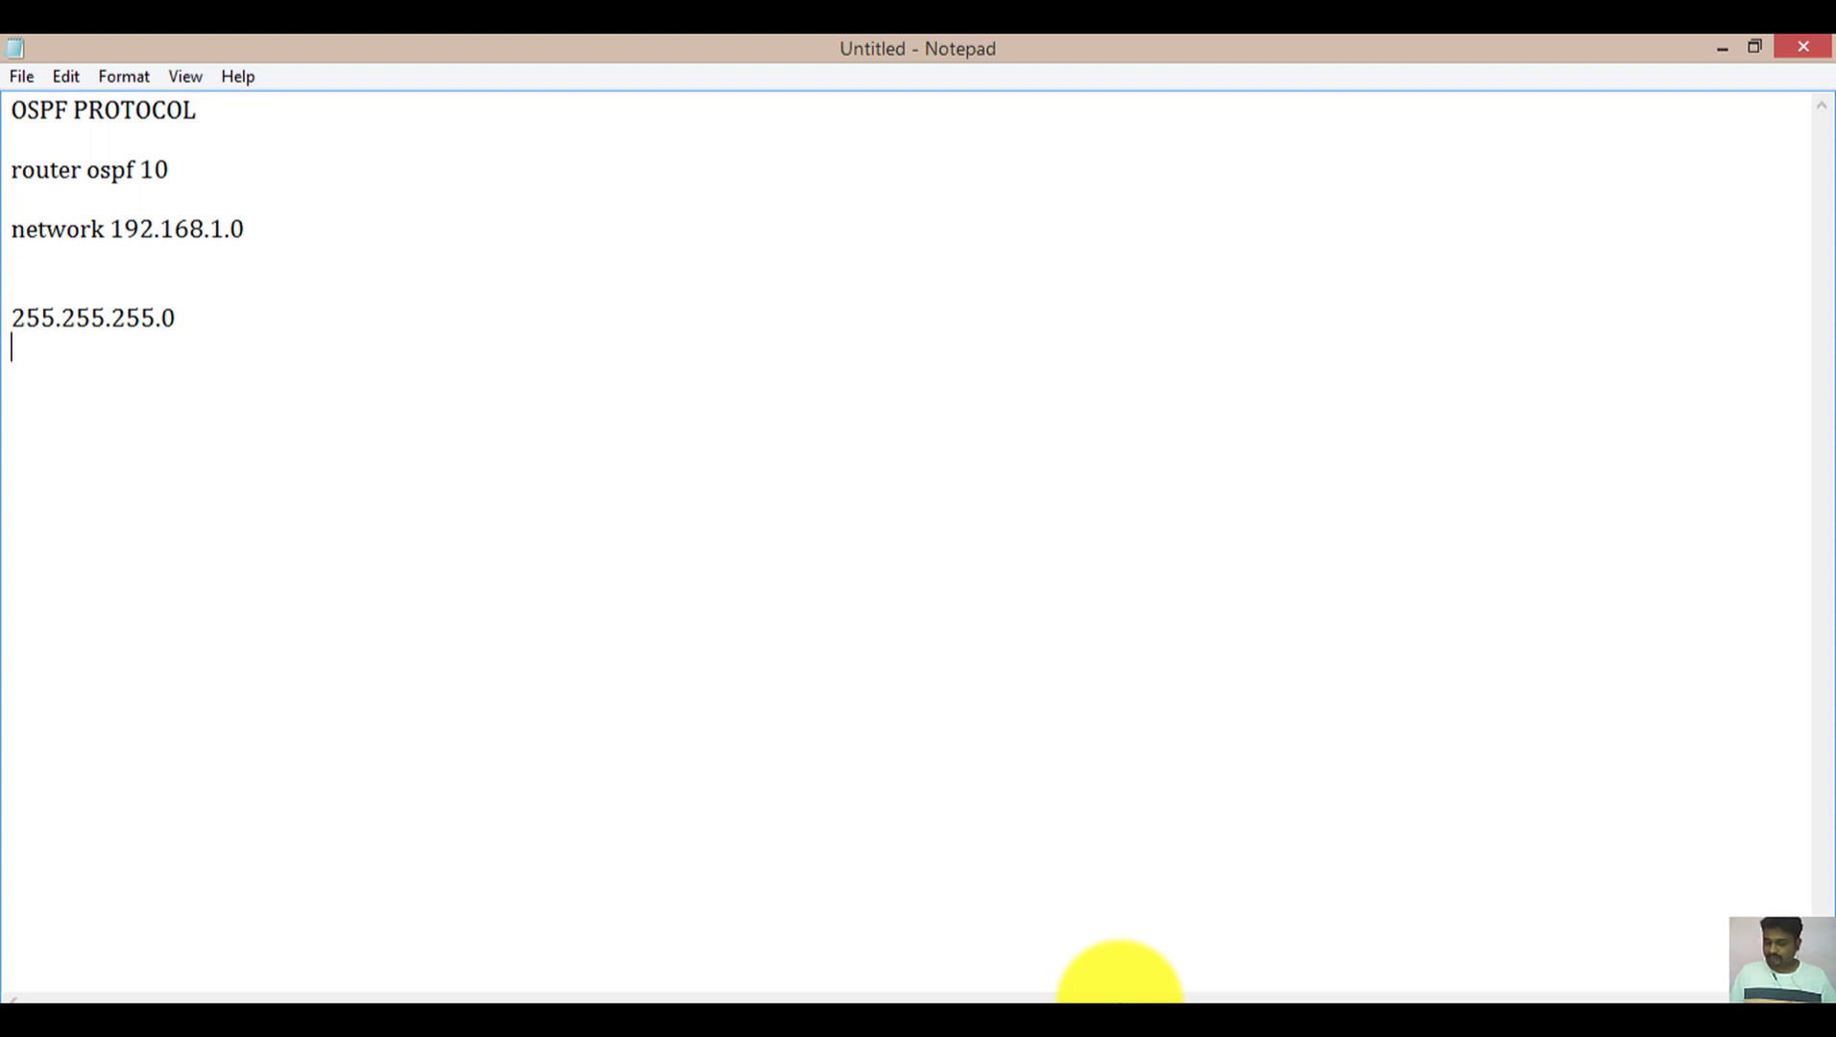
pyautogui.write('0.0.0.255')
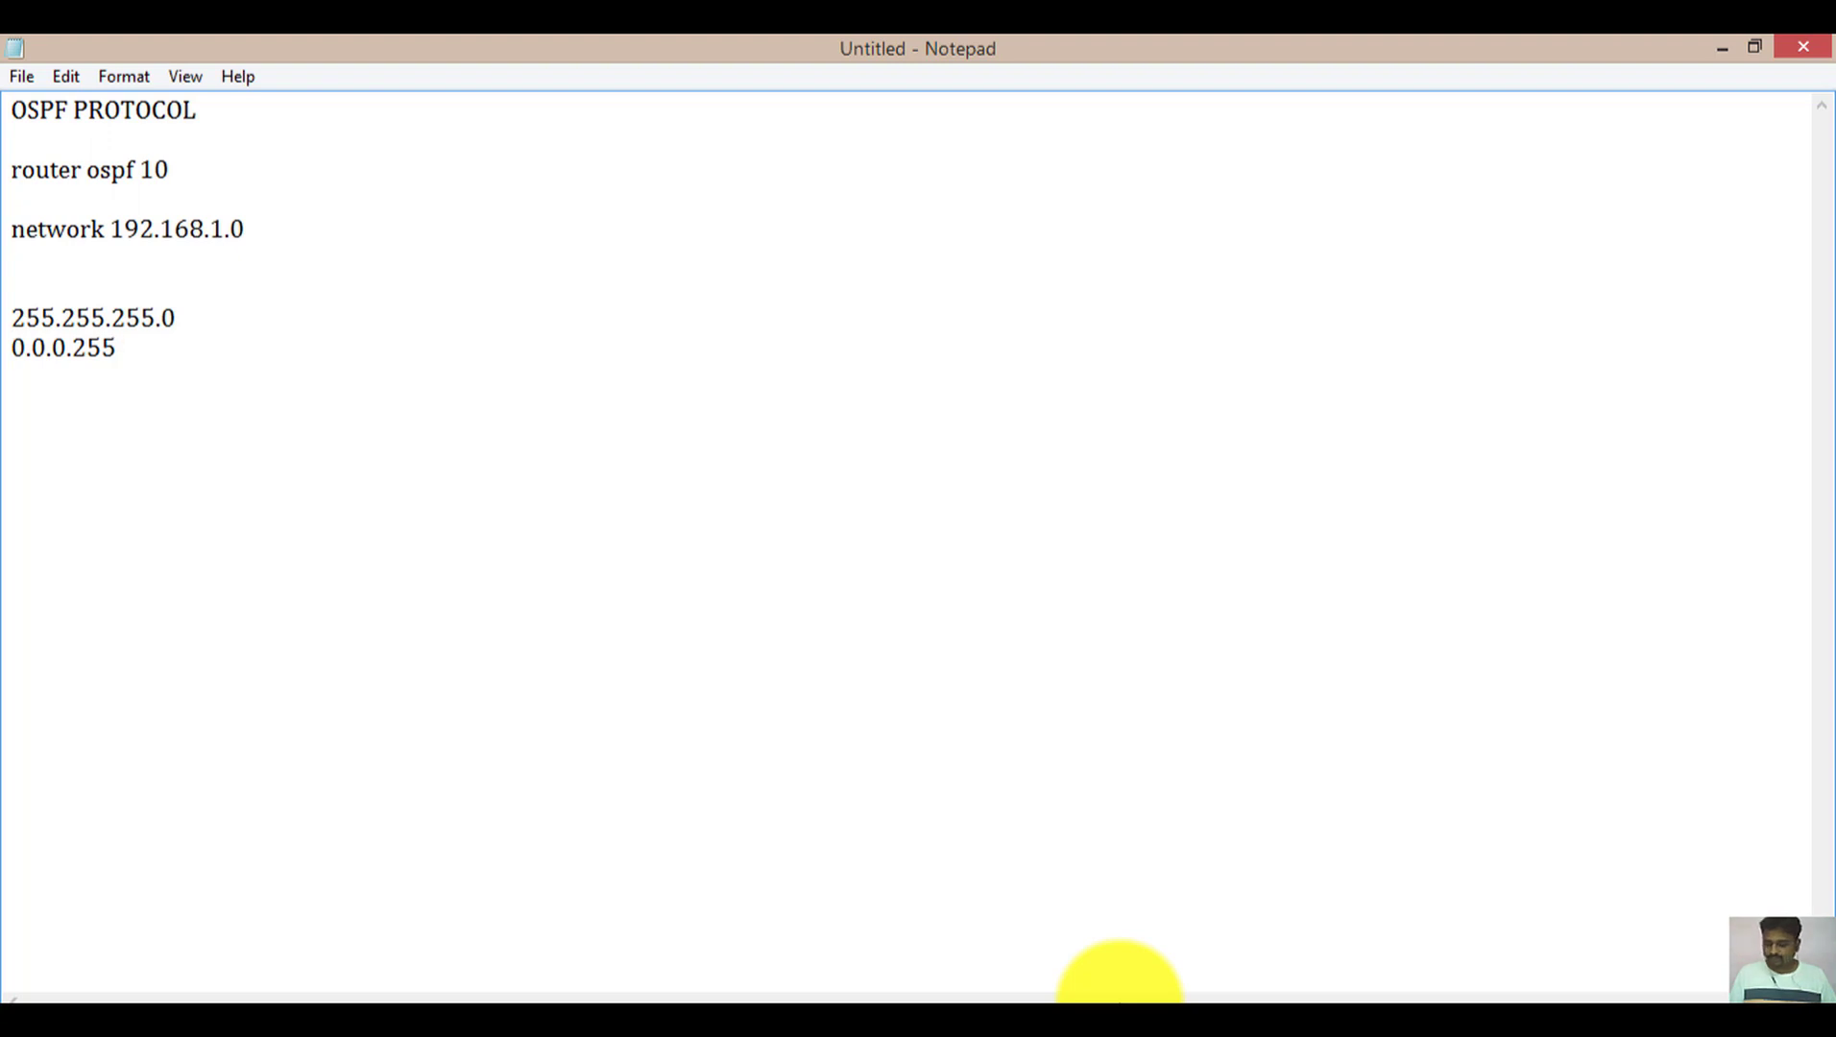
# Add a second mask example, 255.255.0.0 with its wildcard mask 0.0.255.255, after a blank line
pyautogui.press('Return')
pyautogui.press('Return')
pyautogui.write('255.255.0.0')
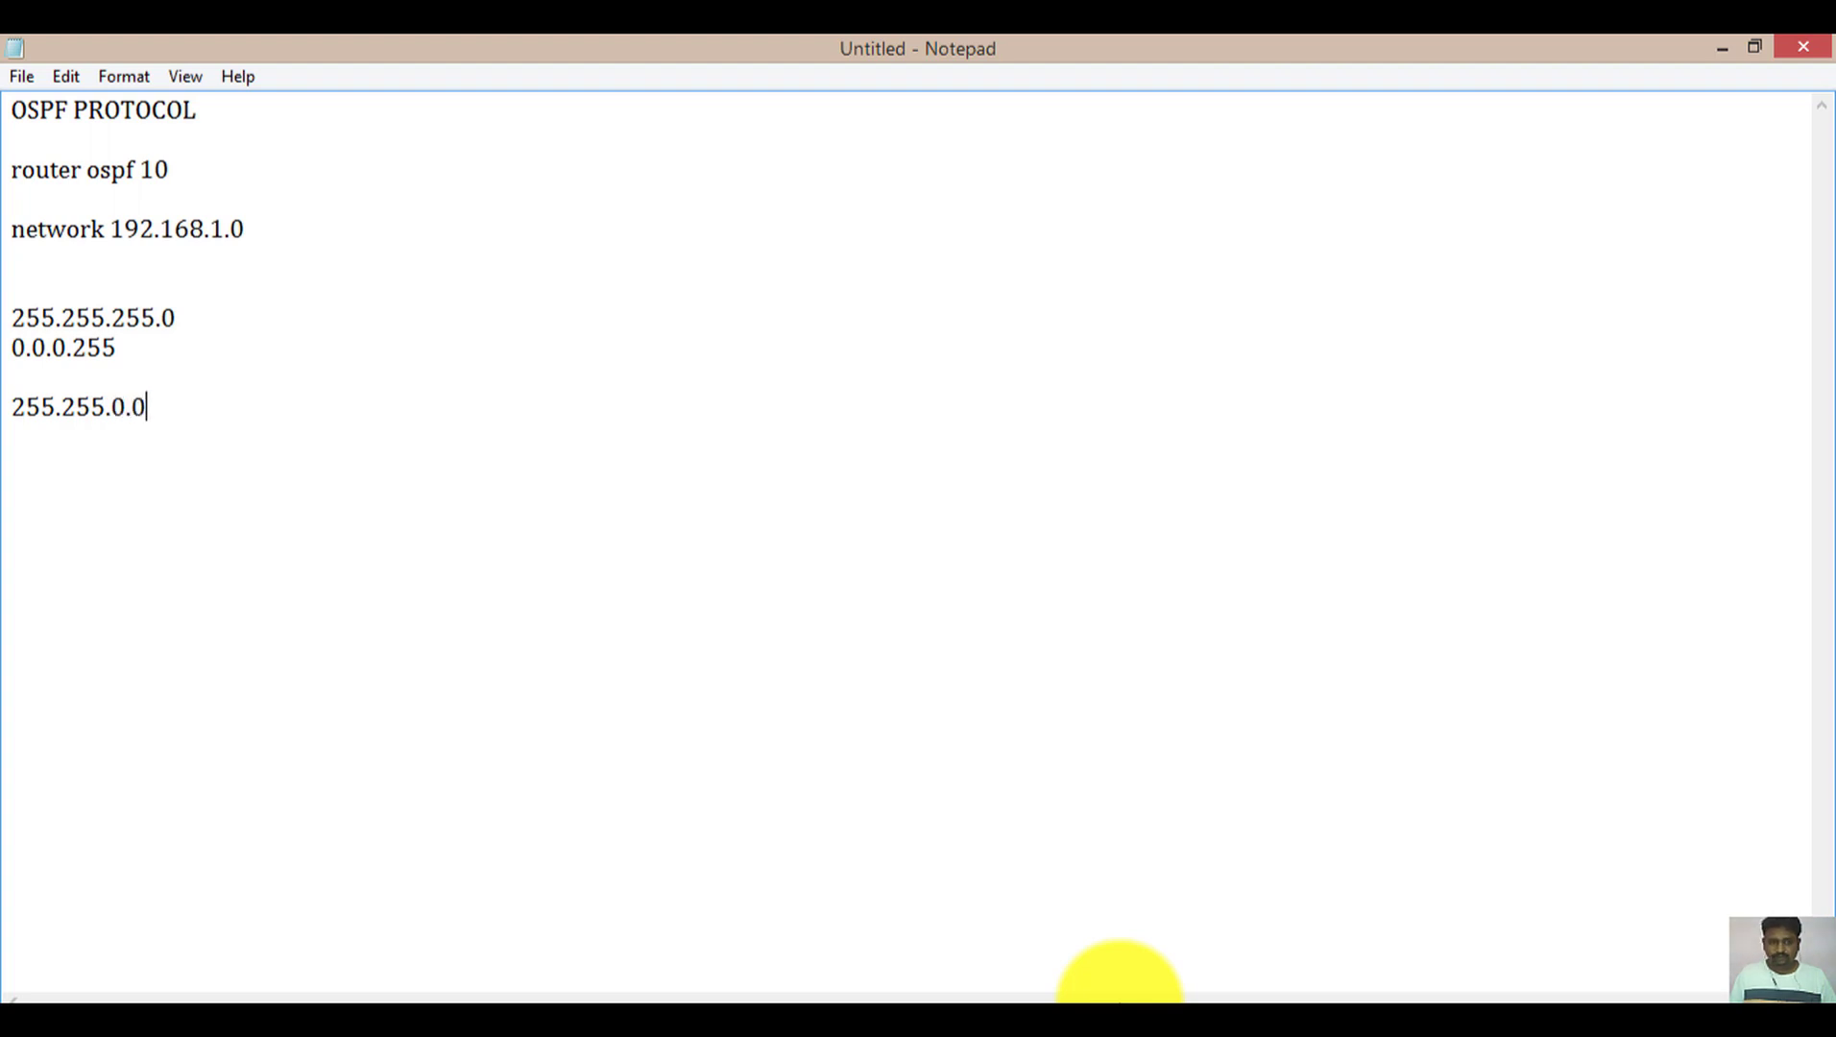
pyautogui.press('Return')
pyautogui.write('0.0.255.')
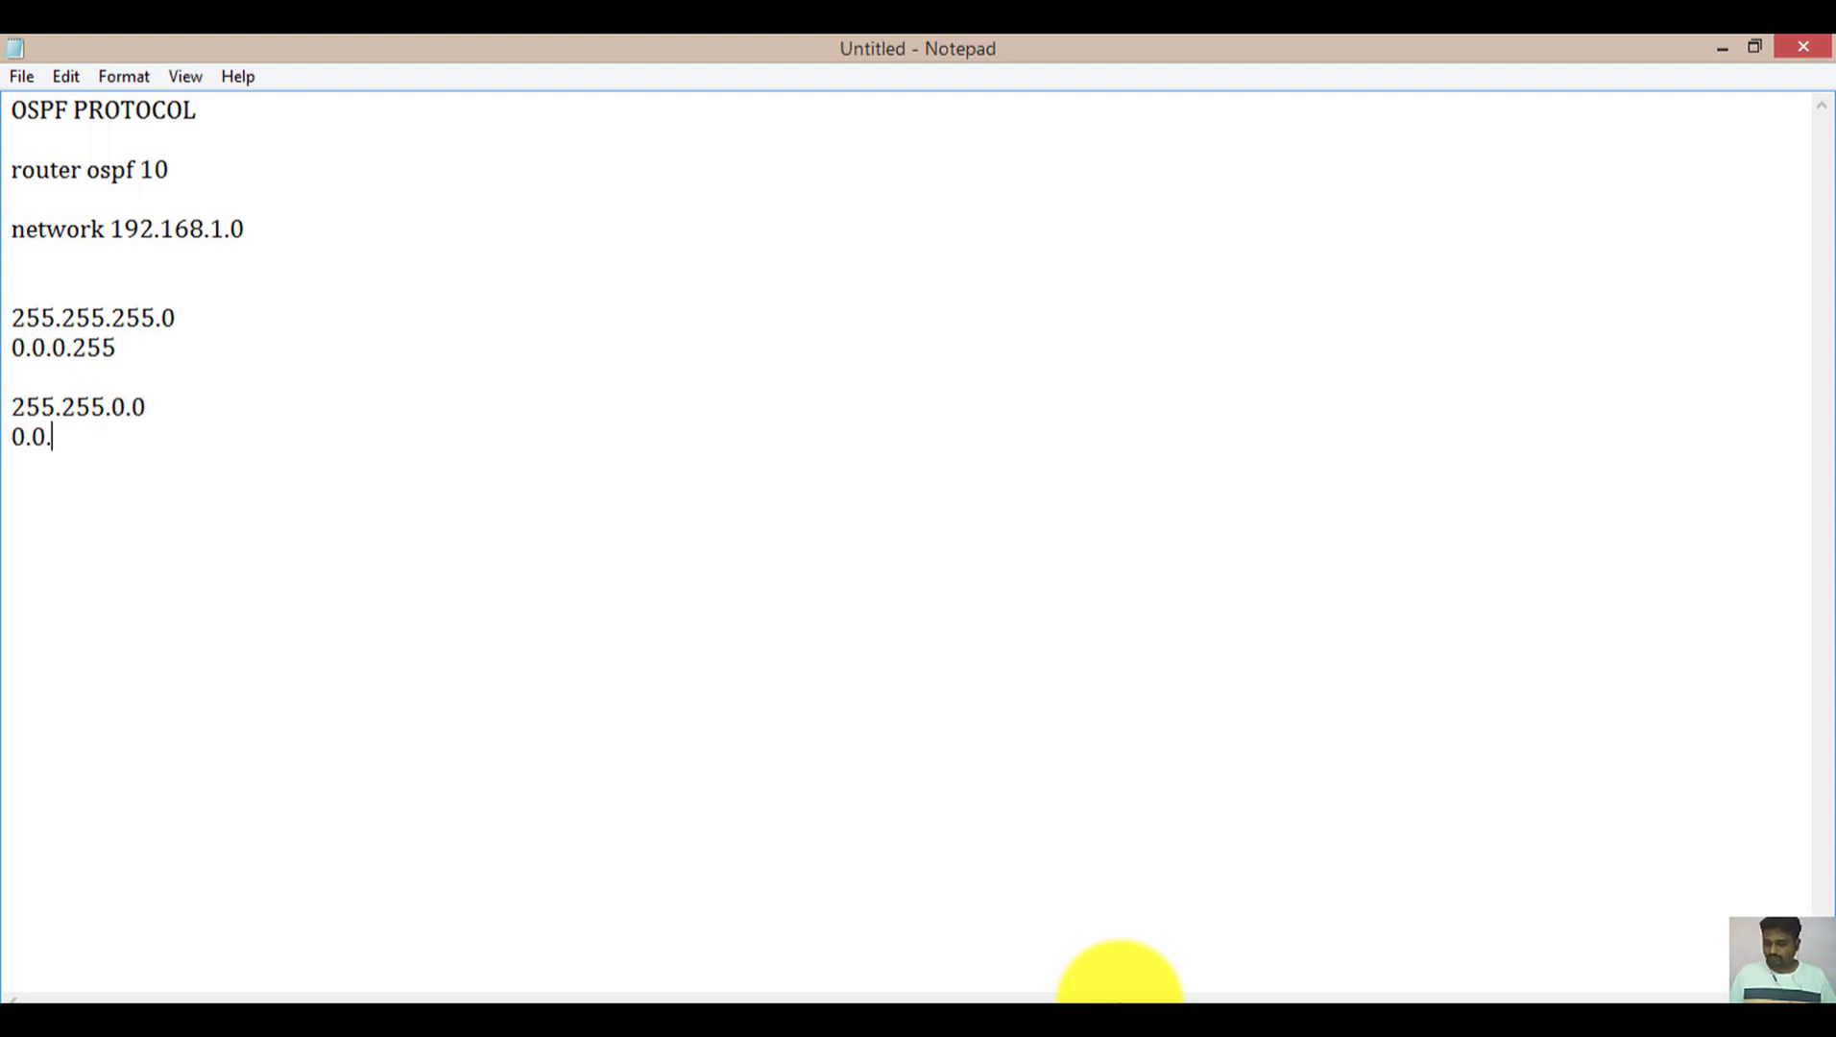
pyautogui.write('255')
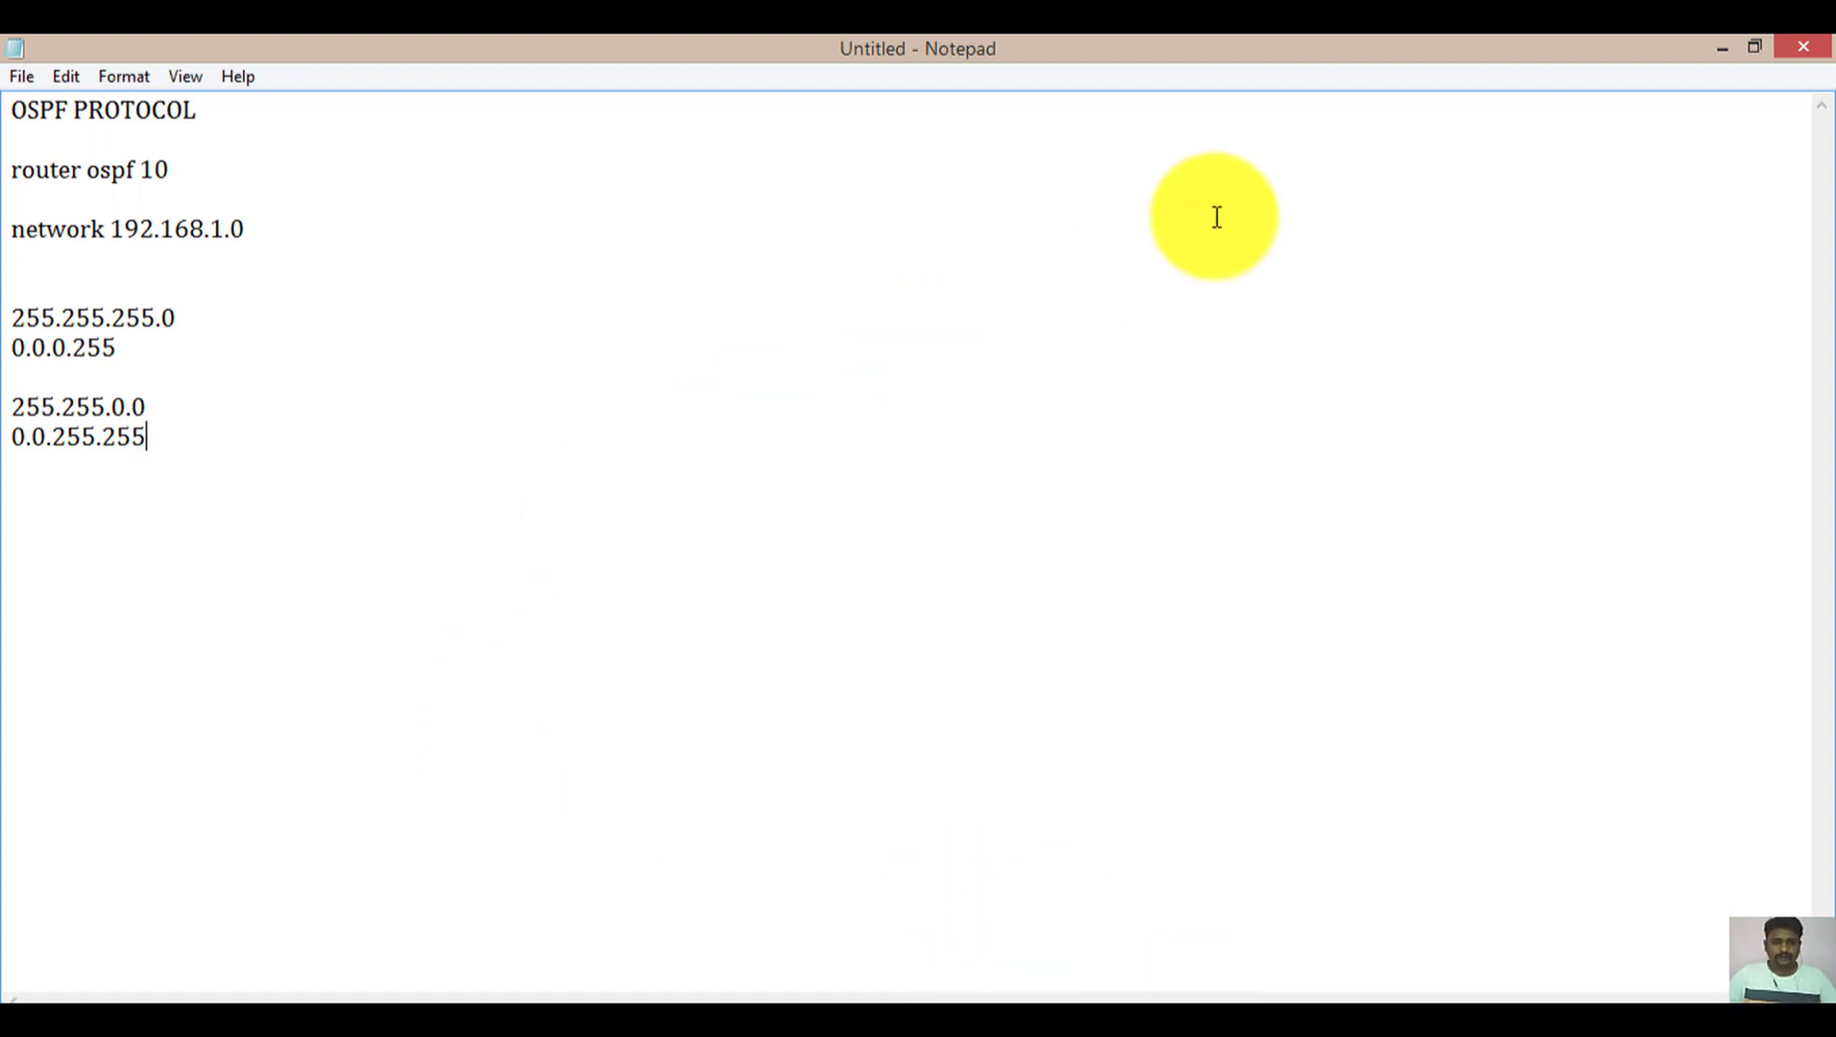
# Delete both subnet mask and wildcard mask examples from the note
pyautogui.moveTo(154, 440); pyautogui.dragTo(3, 296)
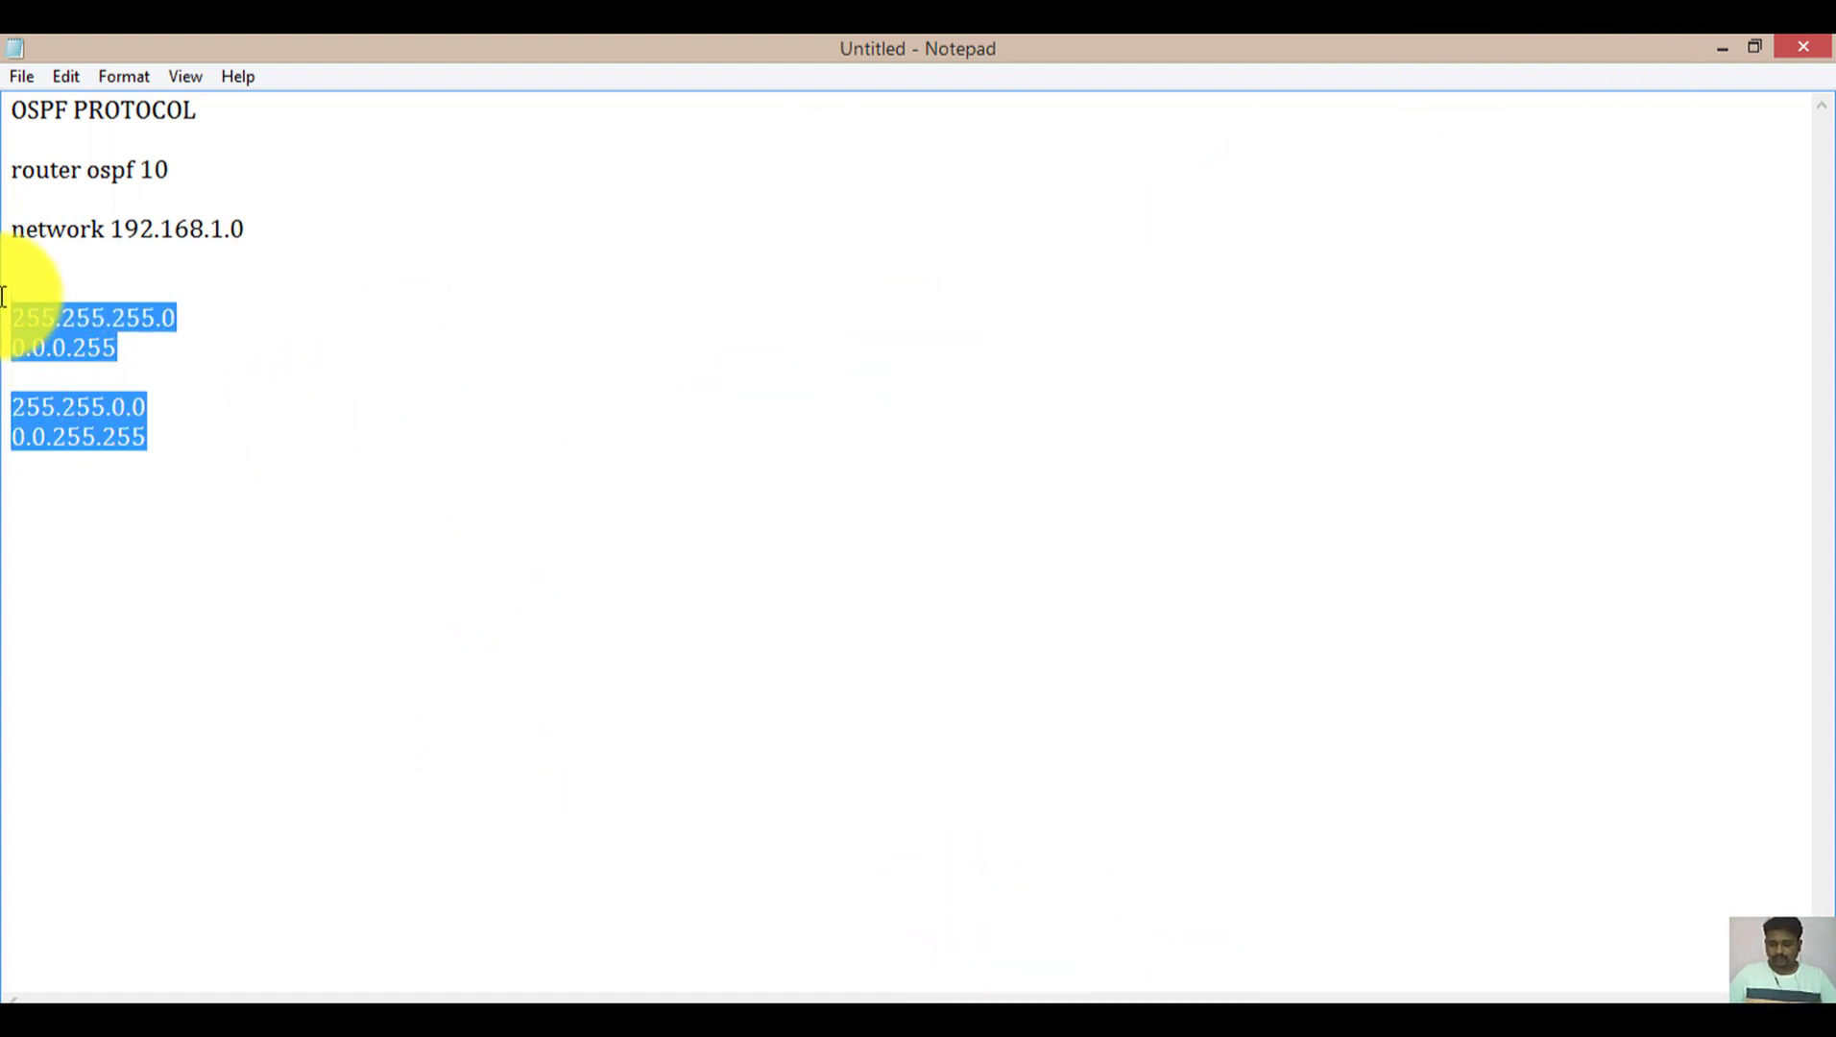
pyautogui.press('Delete')
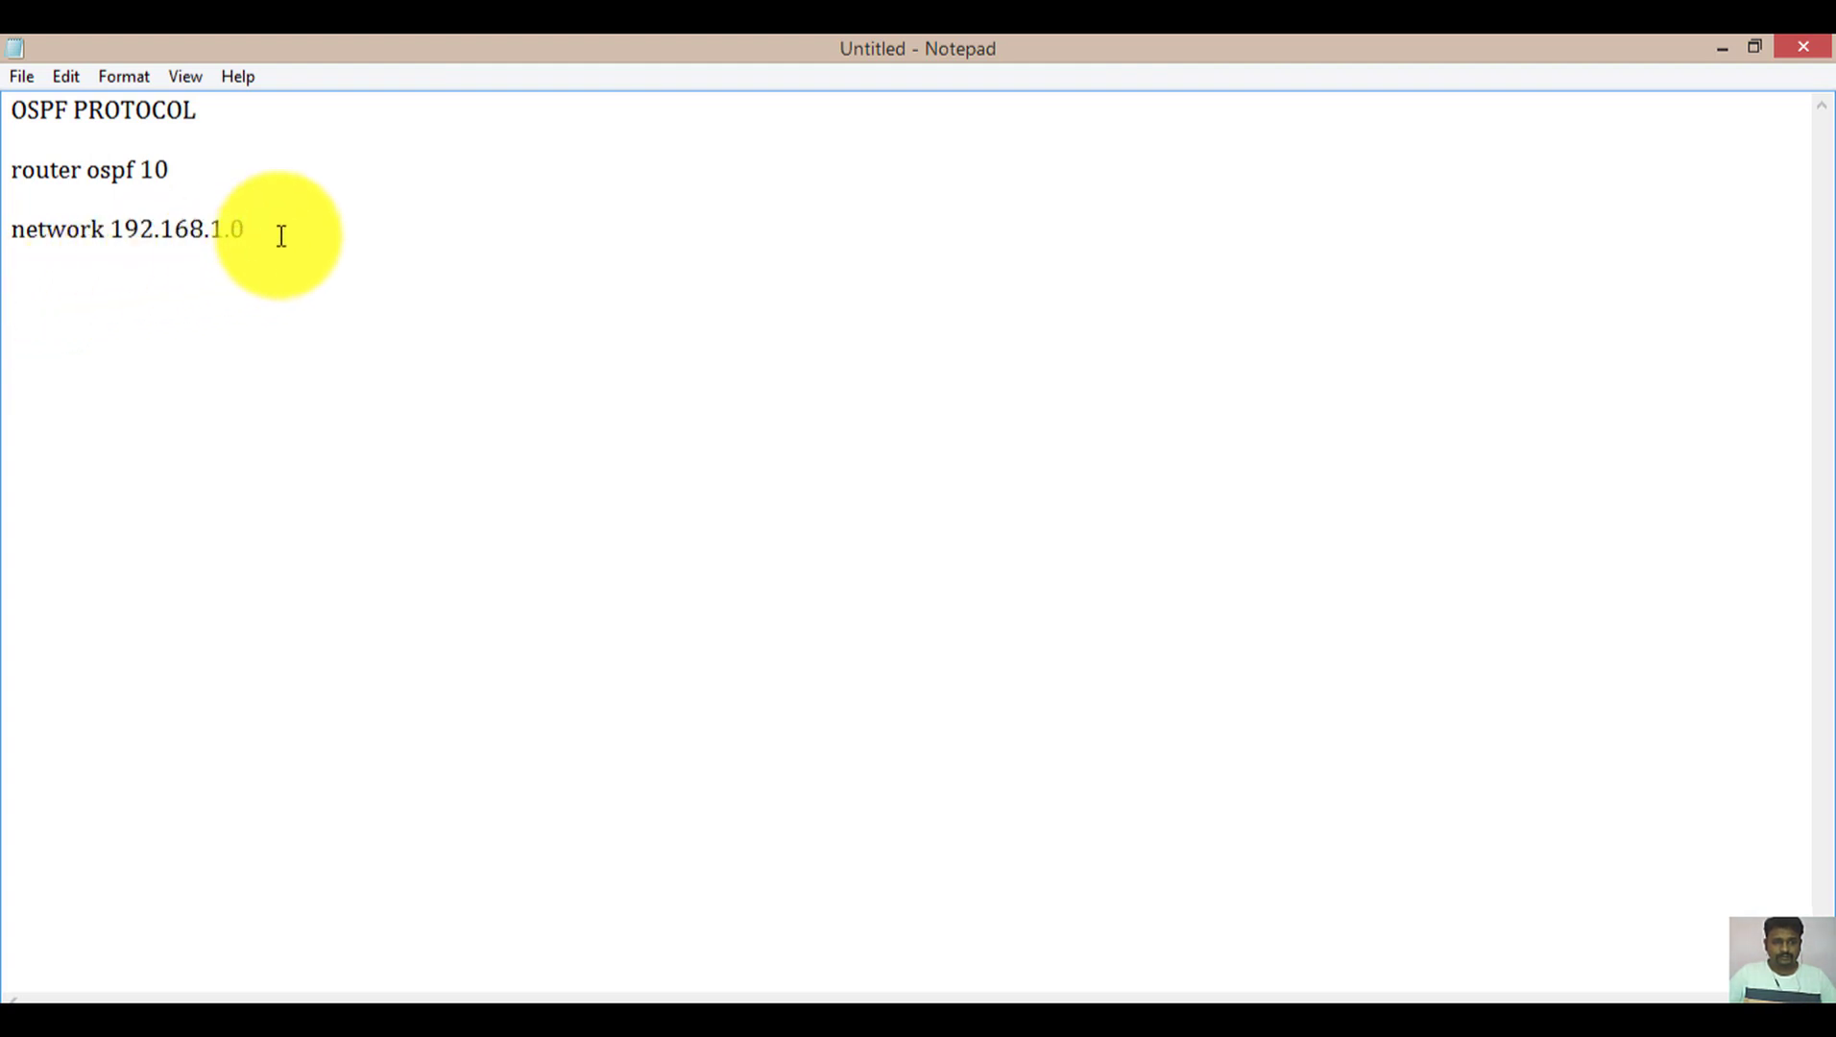
# Switch back to Packet Tracer and complete Router4's network 192.168.1.0 command with wildcard mask 0.0.0.255 and area 0
pyautogui.click(1723, 48)
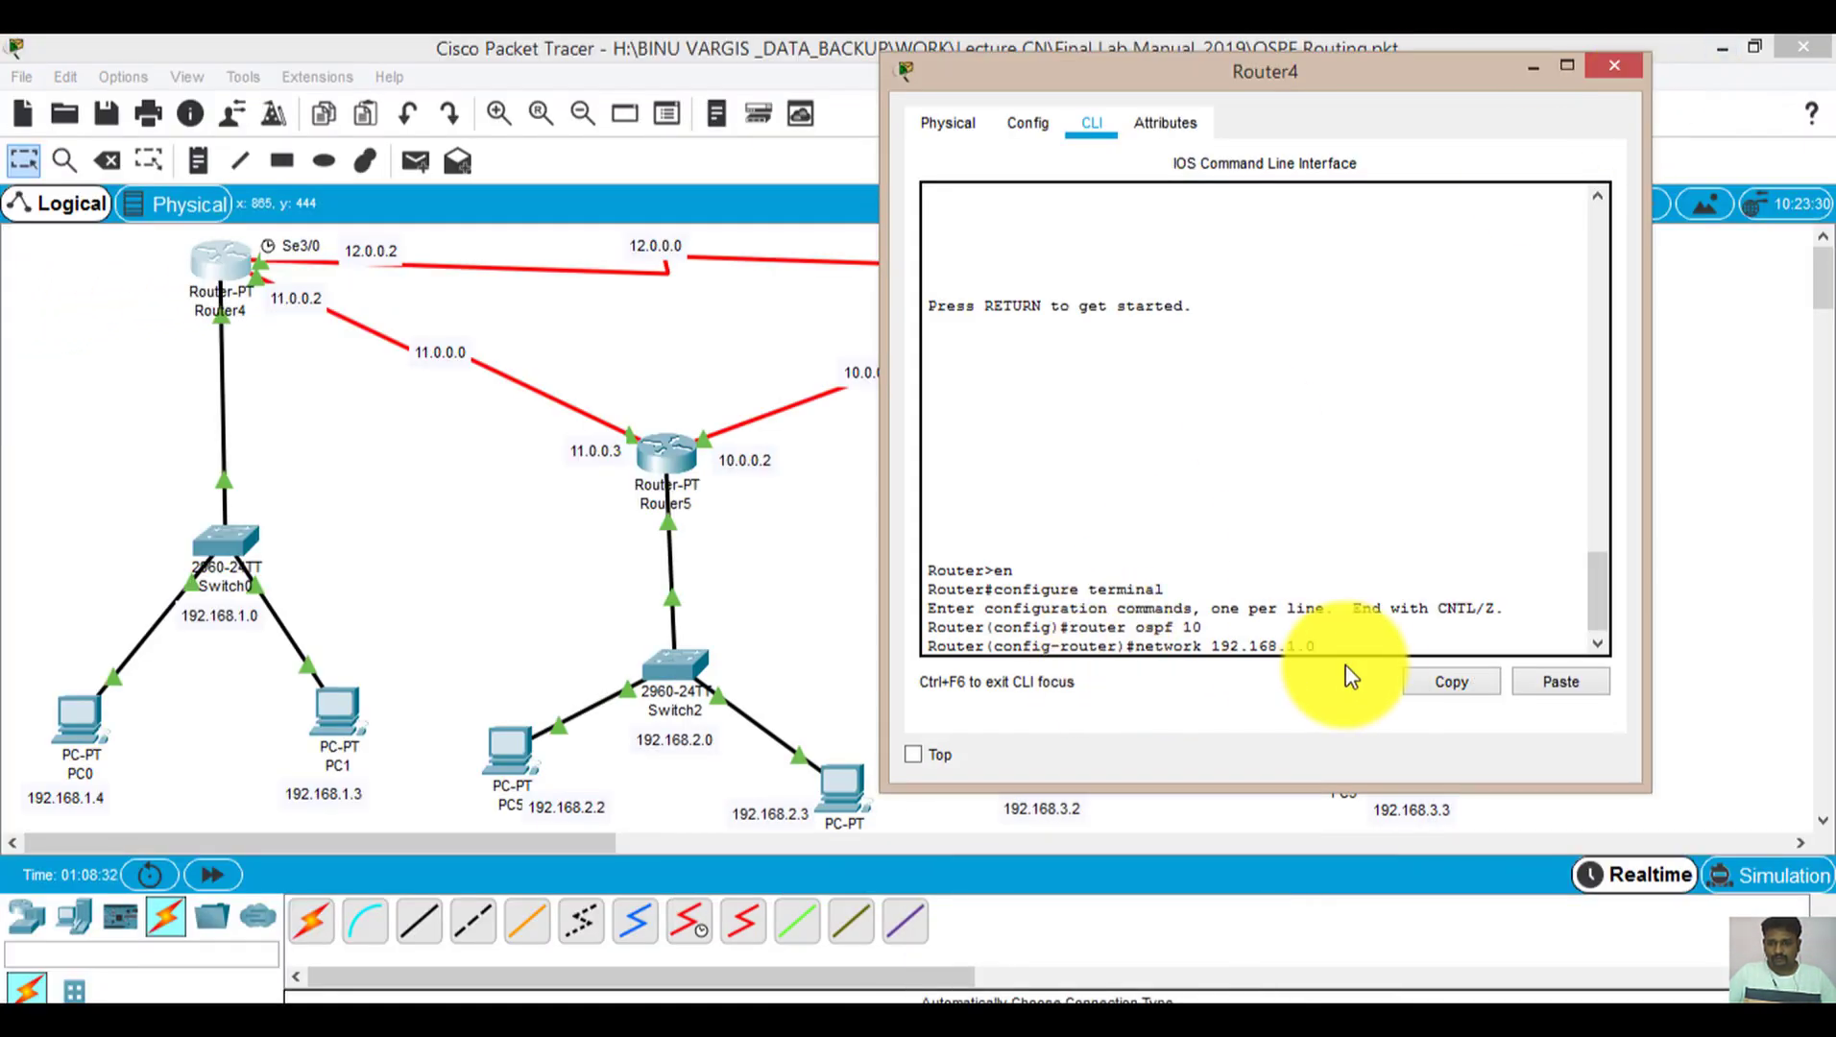
pyautogui.click(1361, 643)
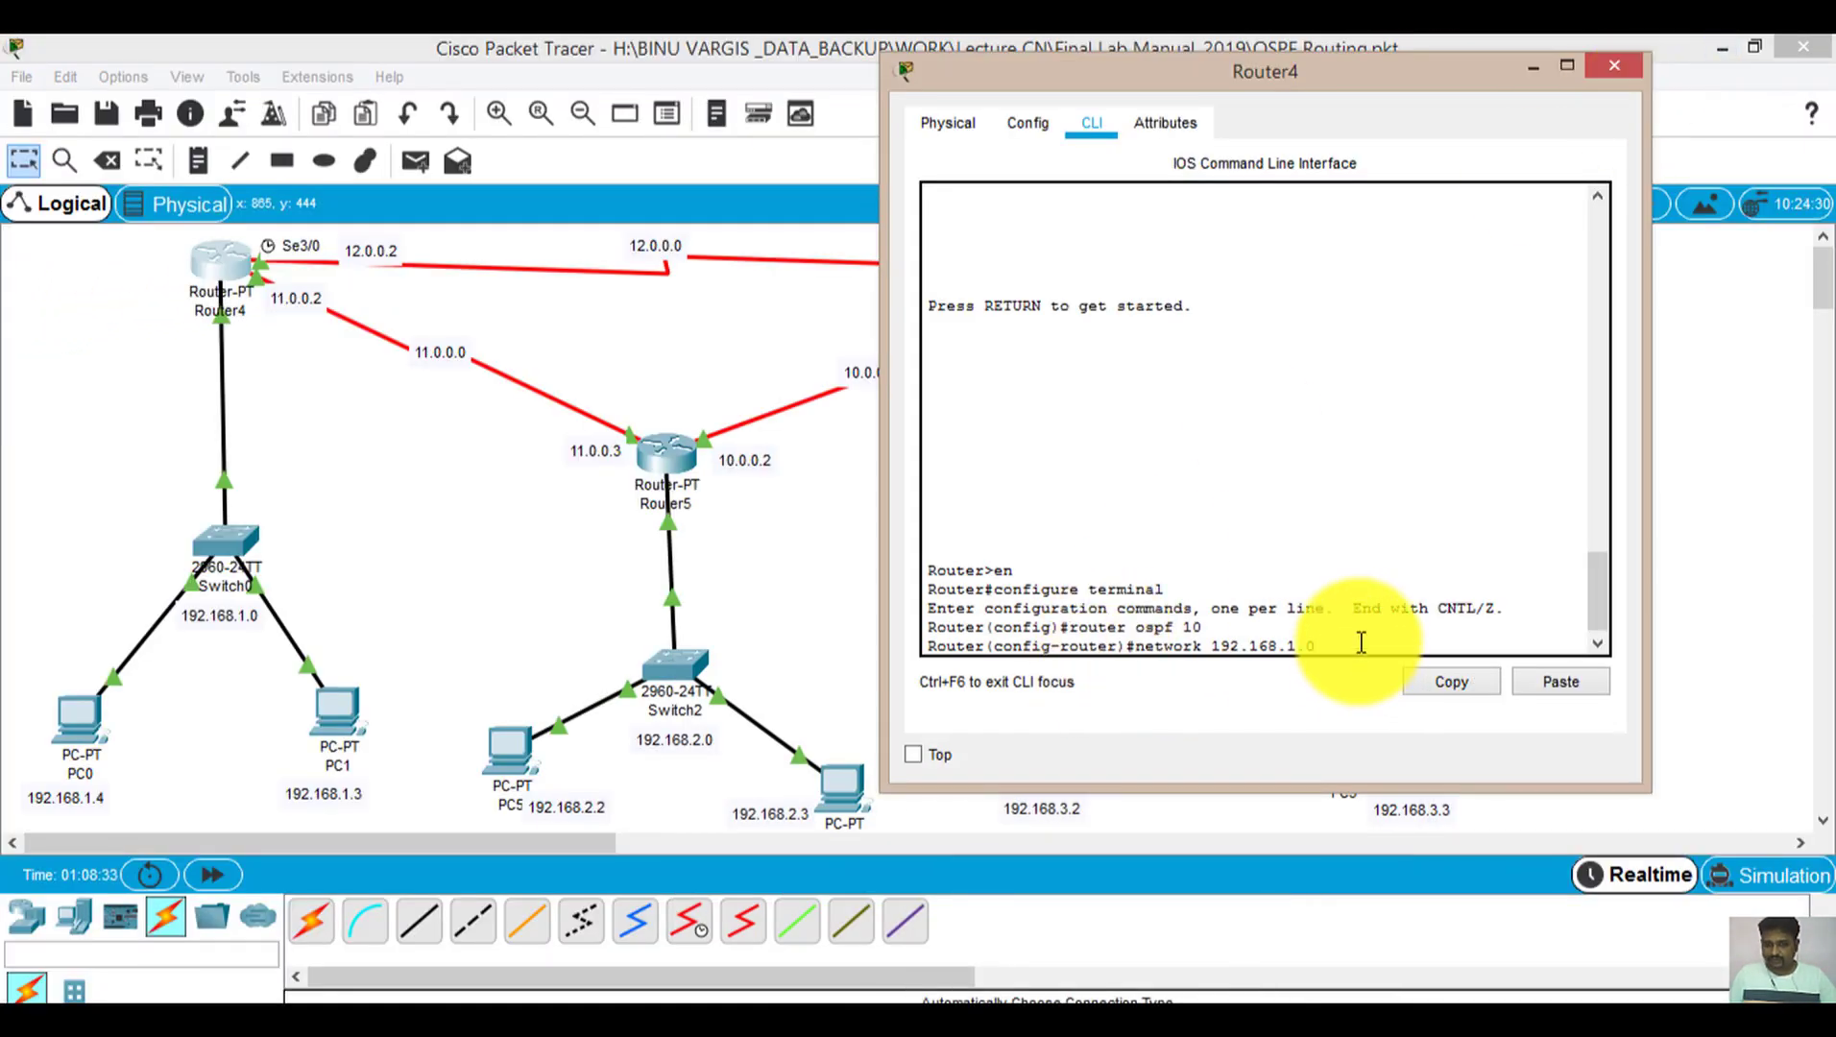
pyautogui.write('0.0.0.255')
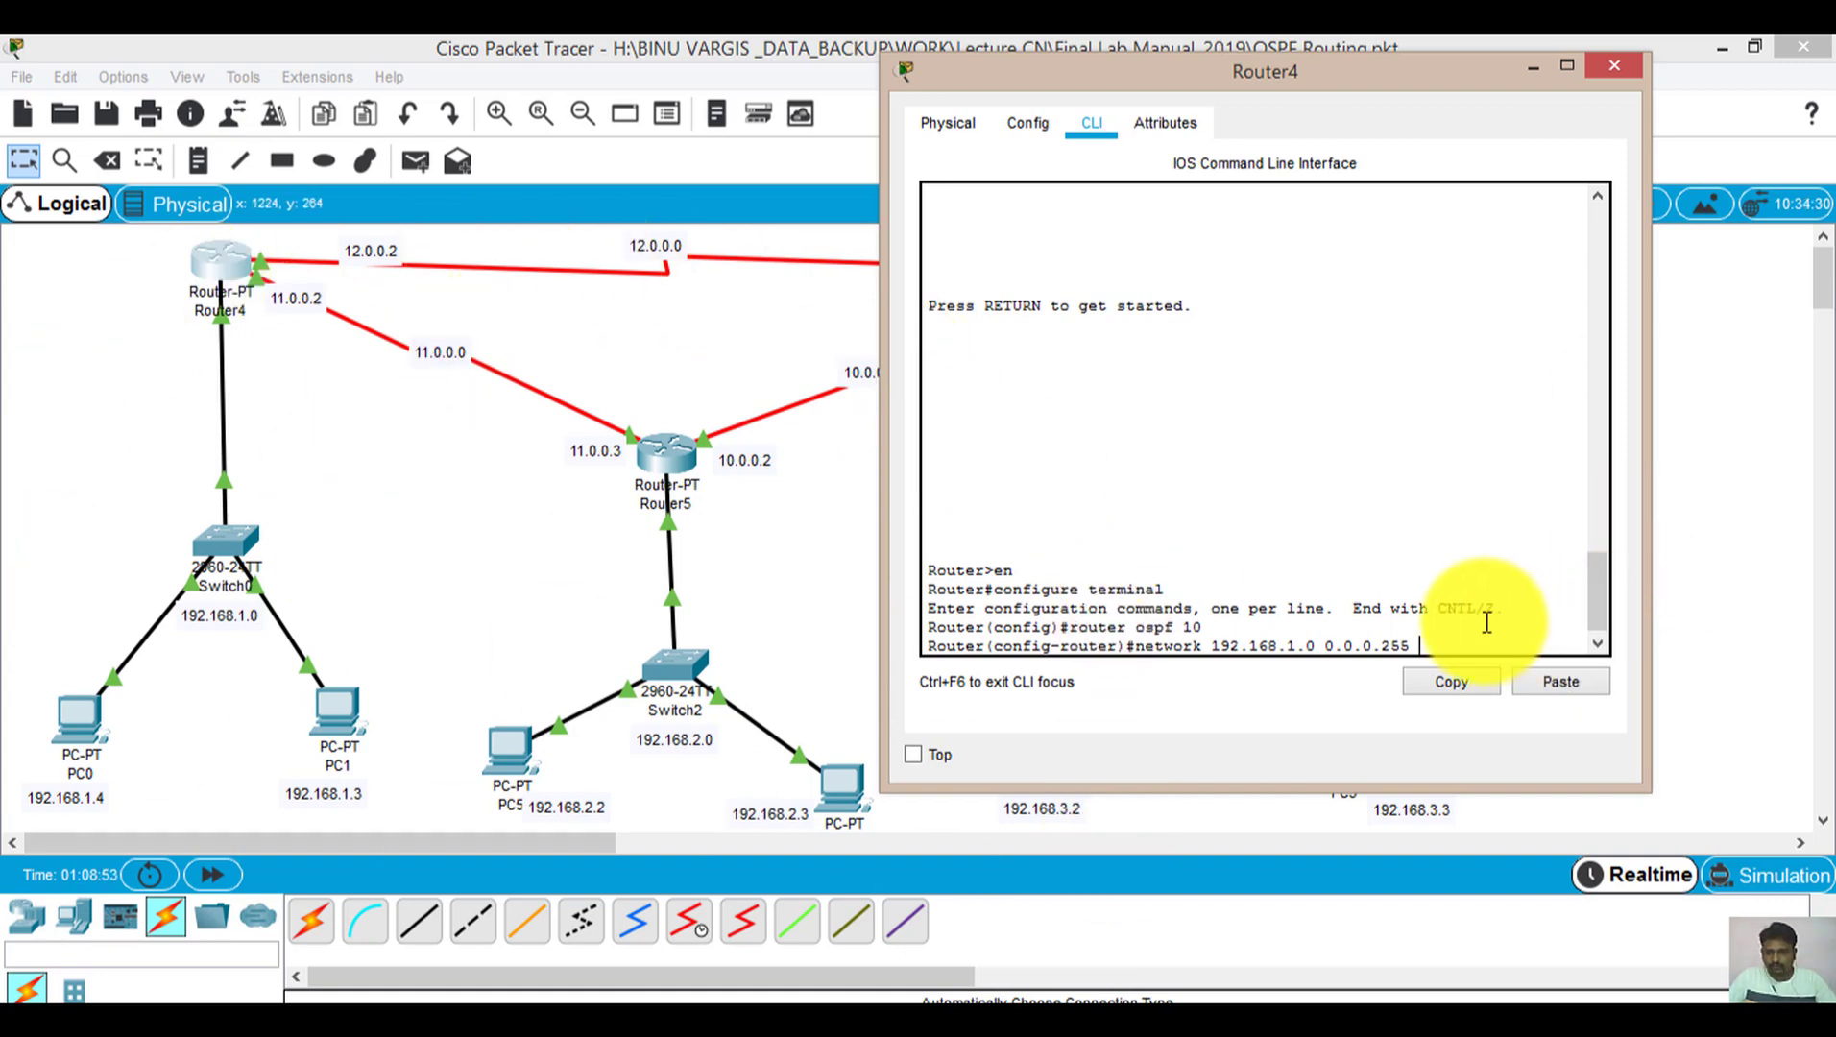
pyautogui.write('area')
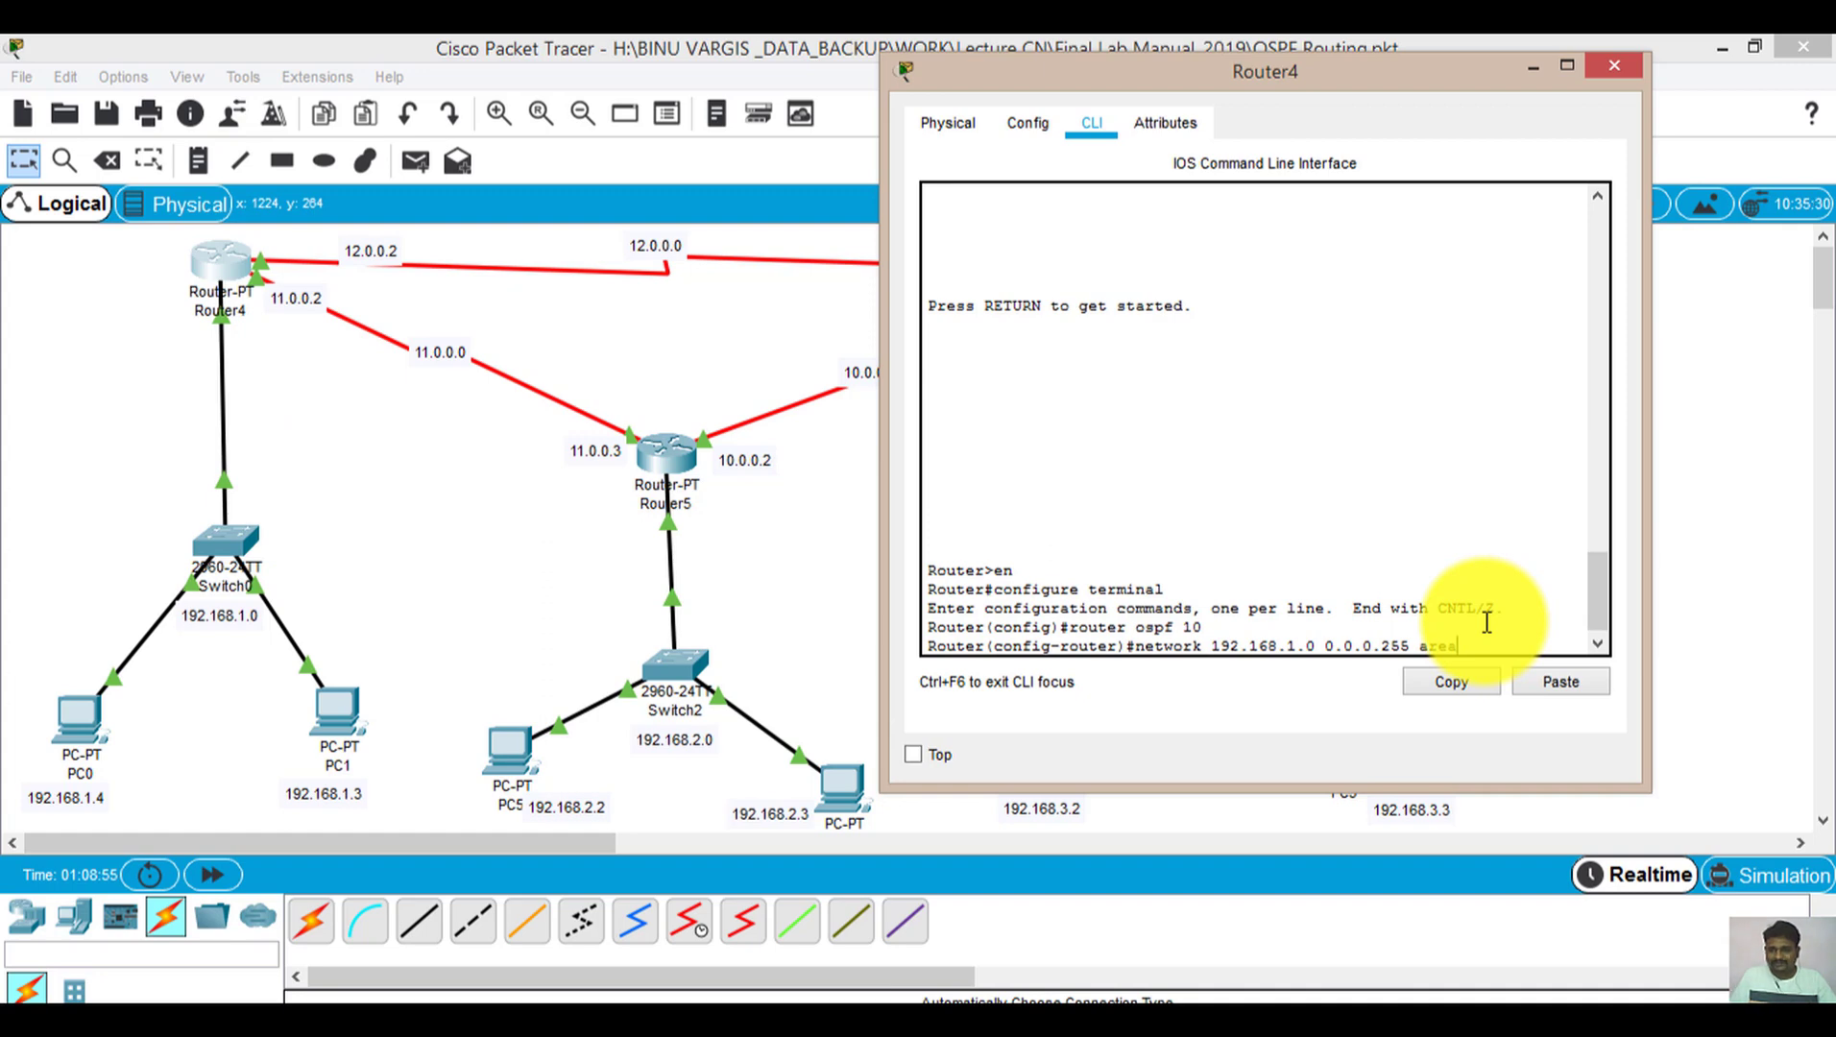
pyautogui.write(' 0')
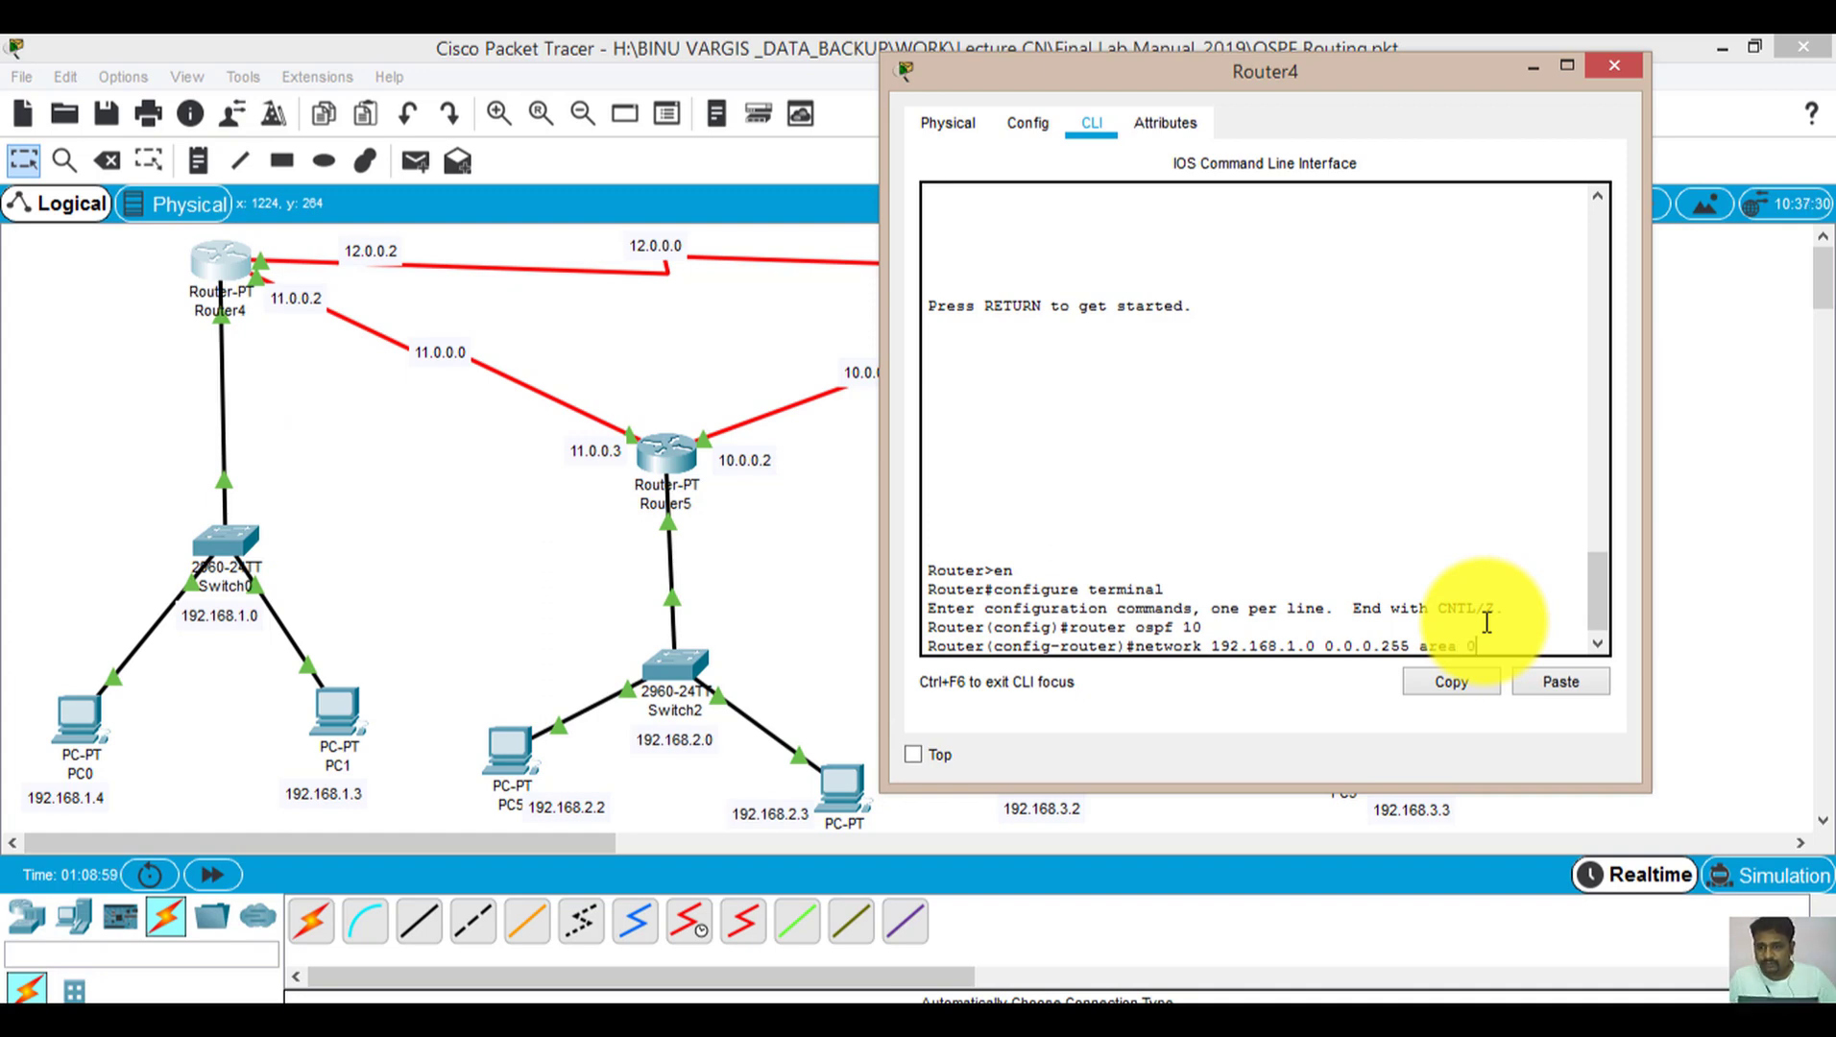
pyautogui.press('Return')
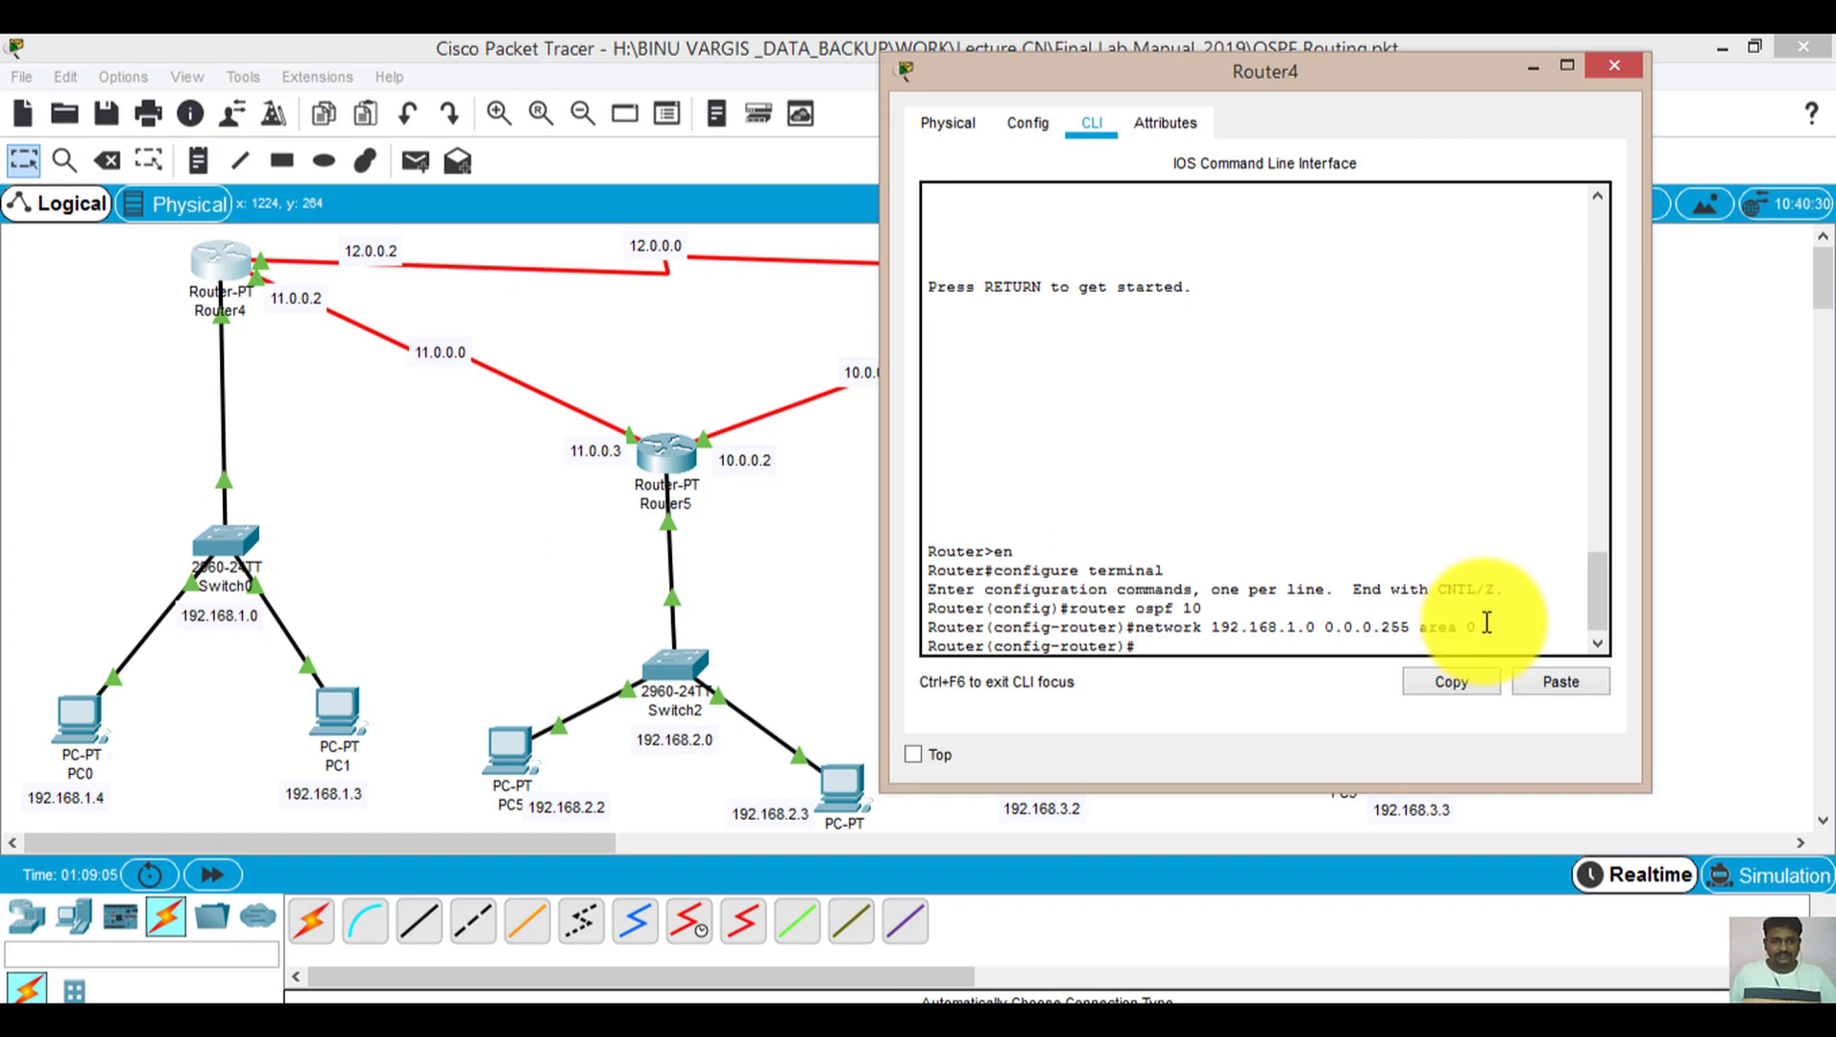
# Recall the previous network command in Router4's CLI and rewrite it as network 11.0.0.0, without a mask or area
pyautogui.press('Up')
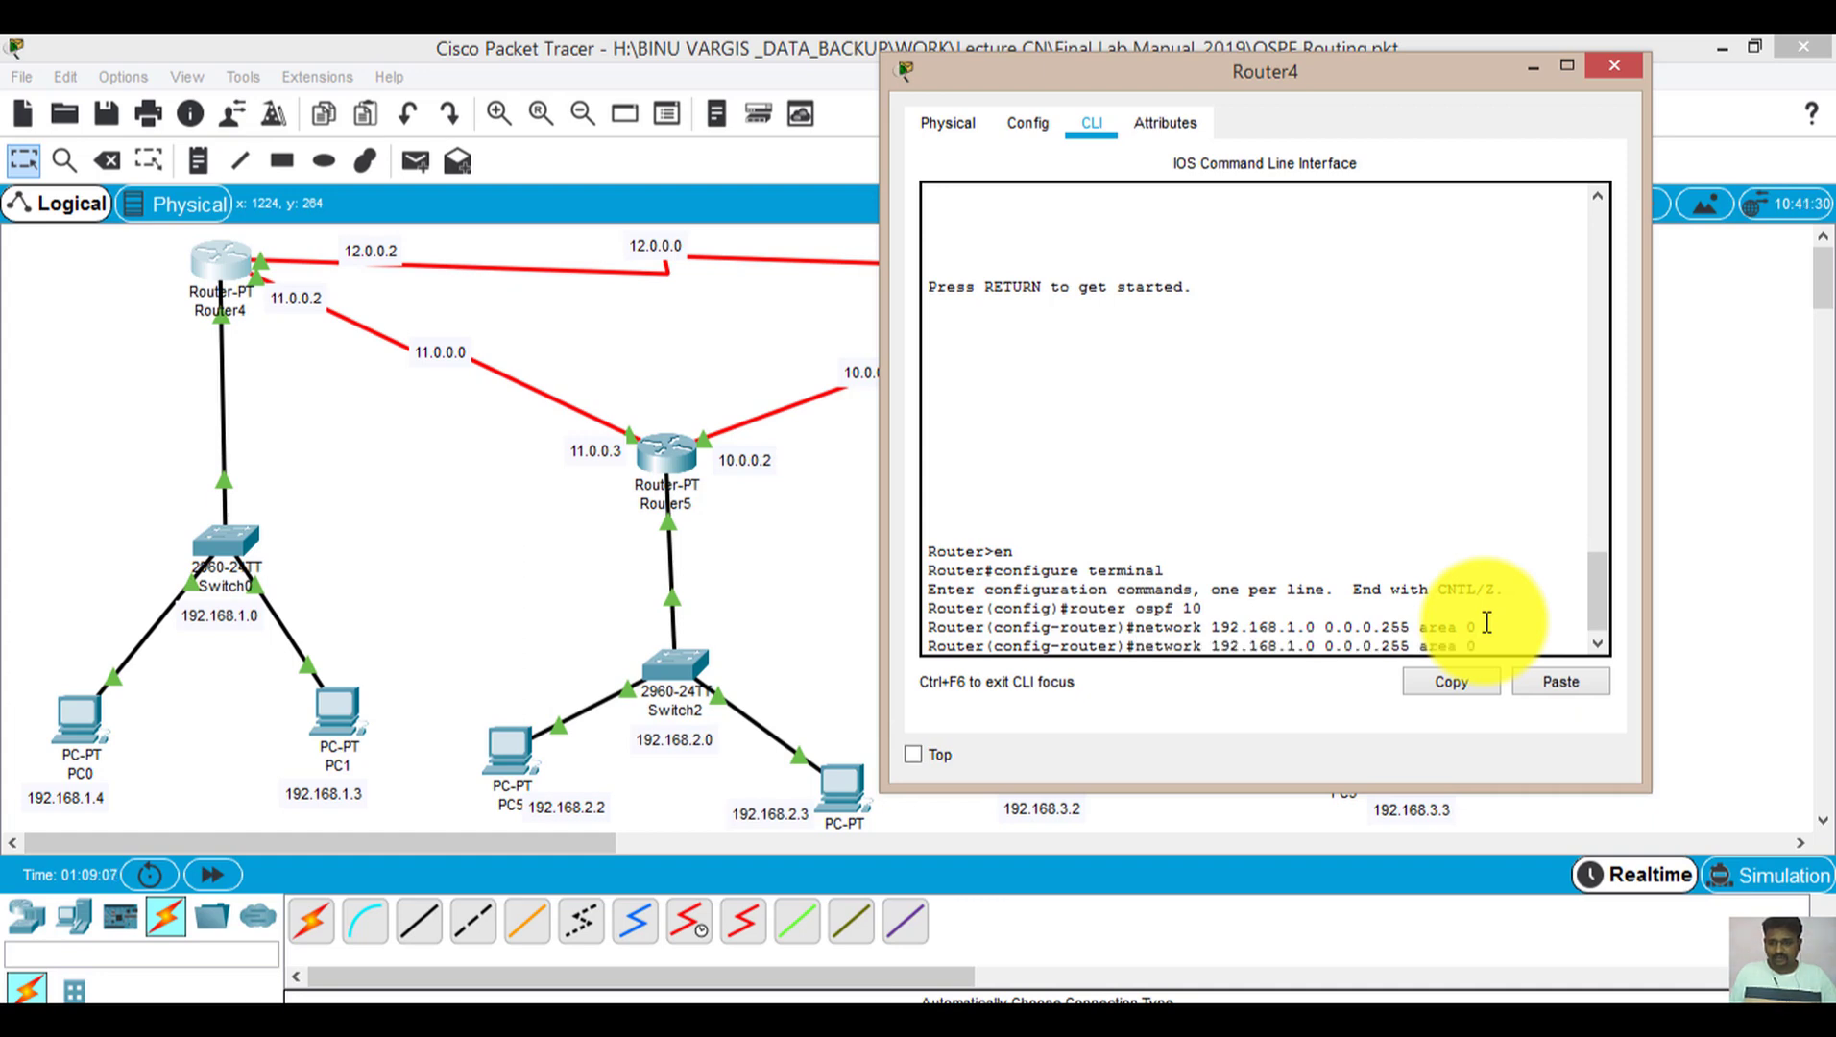
pyautogui.press('BackSpace')
pyautogui.press('BackSpace')
pyautogui.press('BackSpace')
pyautogui.press('BackSpace')
pyautogui.press('BackSpace')
pyautogui.press('BackSpace')
pyautogui.press('BackSpace')
pyautogui.press('BackSpace')
pyautogui.press('BackSpace')
pyautogui.press('BackSpace')
pyautogui.press('BackSpace')
pyautogui.press('BackSpace')
pyautogui.press('BackSpace')
pyautogui.press('BackSpace')
pyautogui.press('BackSpace')
pyautogui.press('BackSpace')
pyautogui.press('BackSpace')
pyautogui.press('BackSpace')
pyautogui.press('BackSpace')
pyautogui.press('BackSpace')
pyautogui.press('BackSpace')
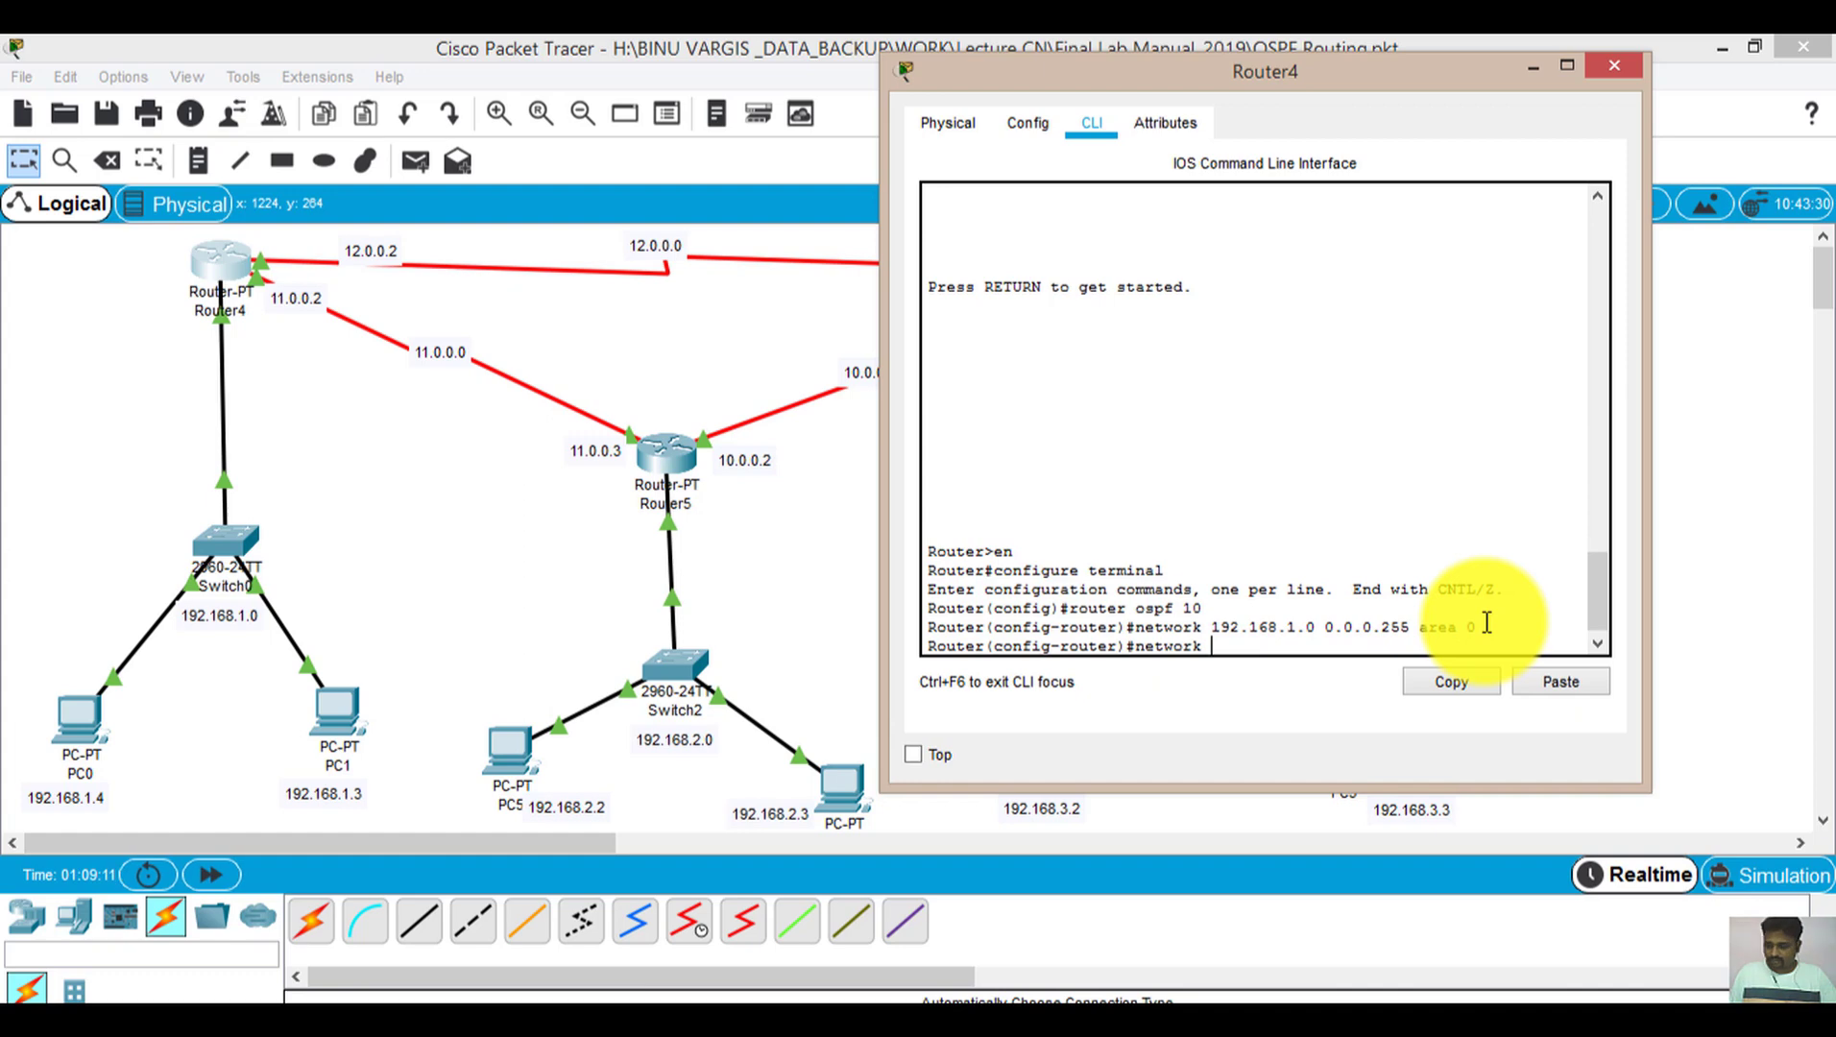
pyautogui.write('110.0.0')
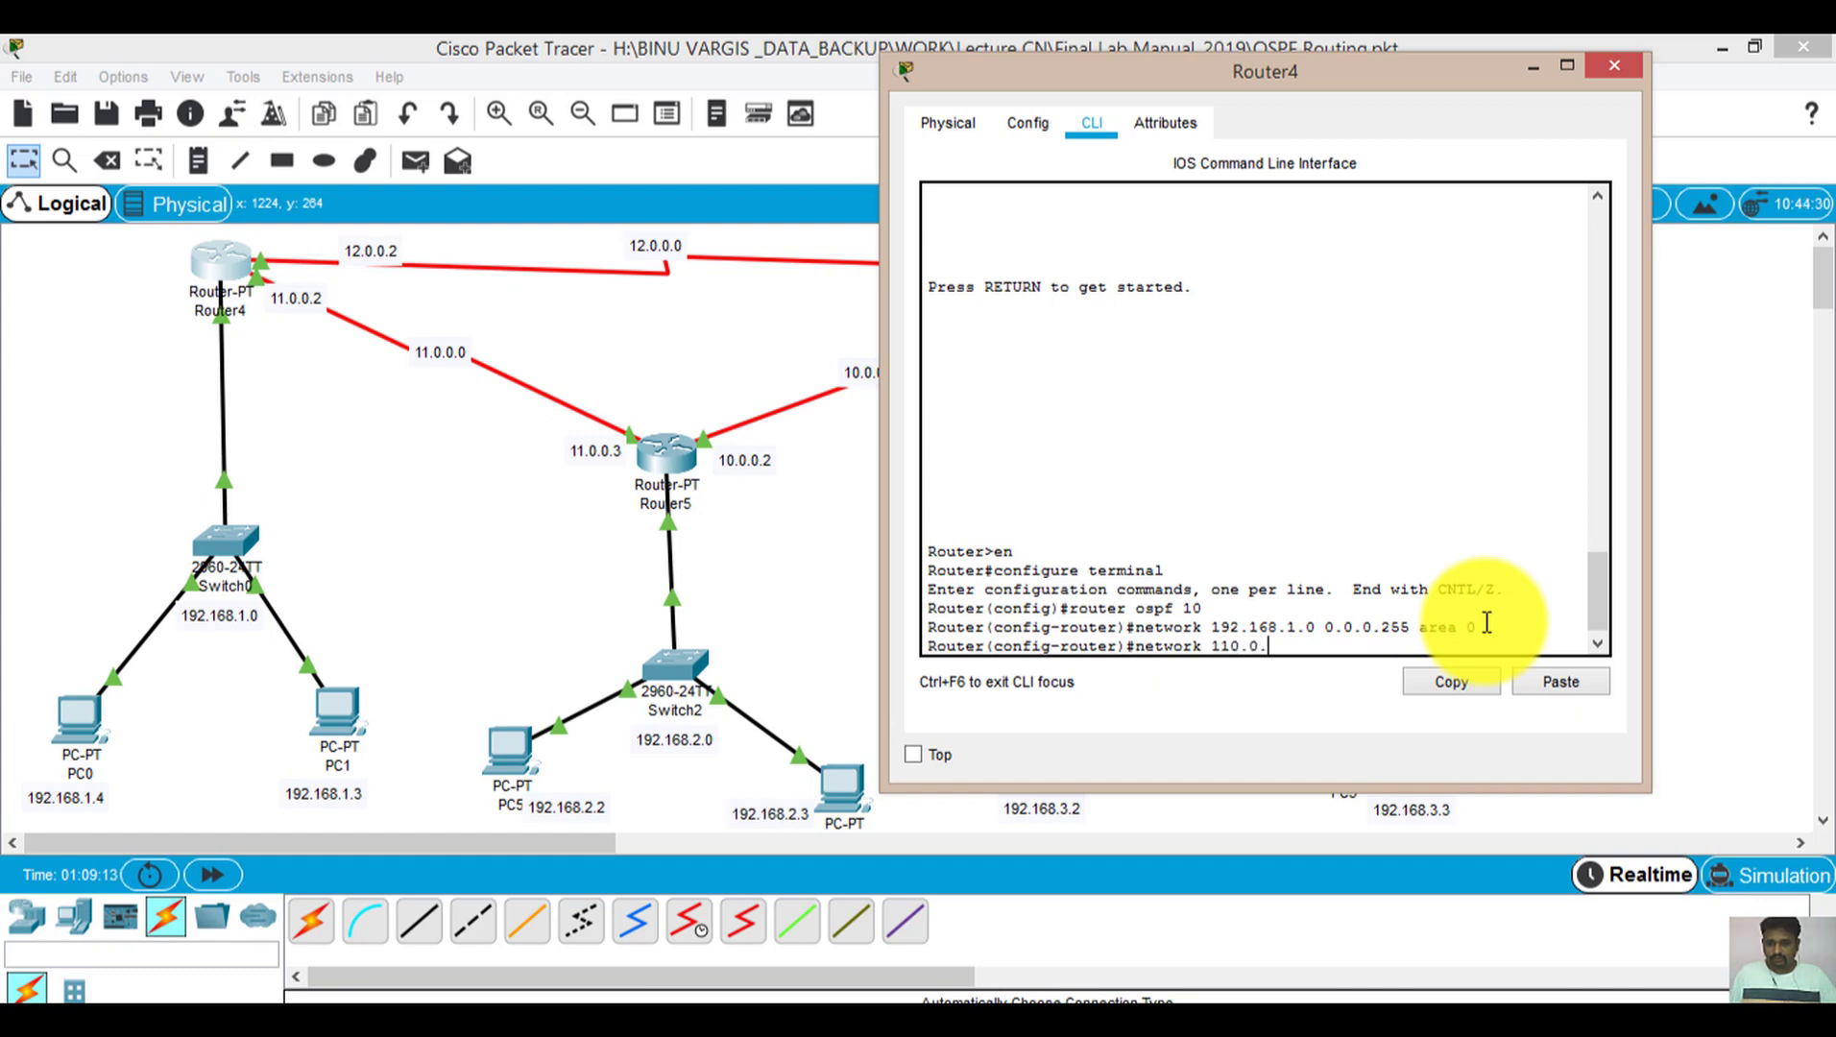
pyautogui.press('BackSpace')
pyautogui.press('BackSpace')
pyautogui.press('BackSpace')
pyautogui.press('BackSpace')
pyautogui.press('BackSpace')
pyautogui.write('.0.0')
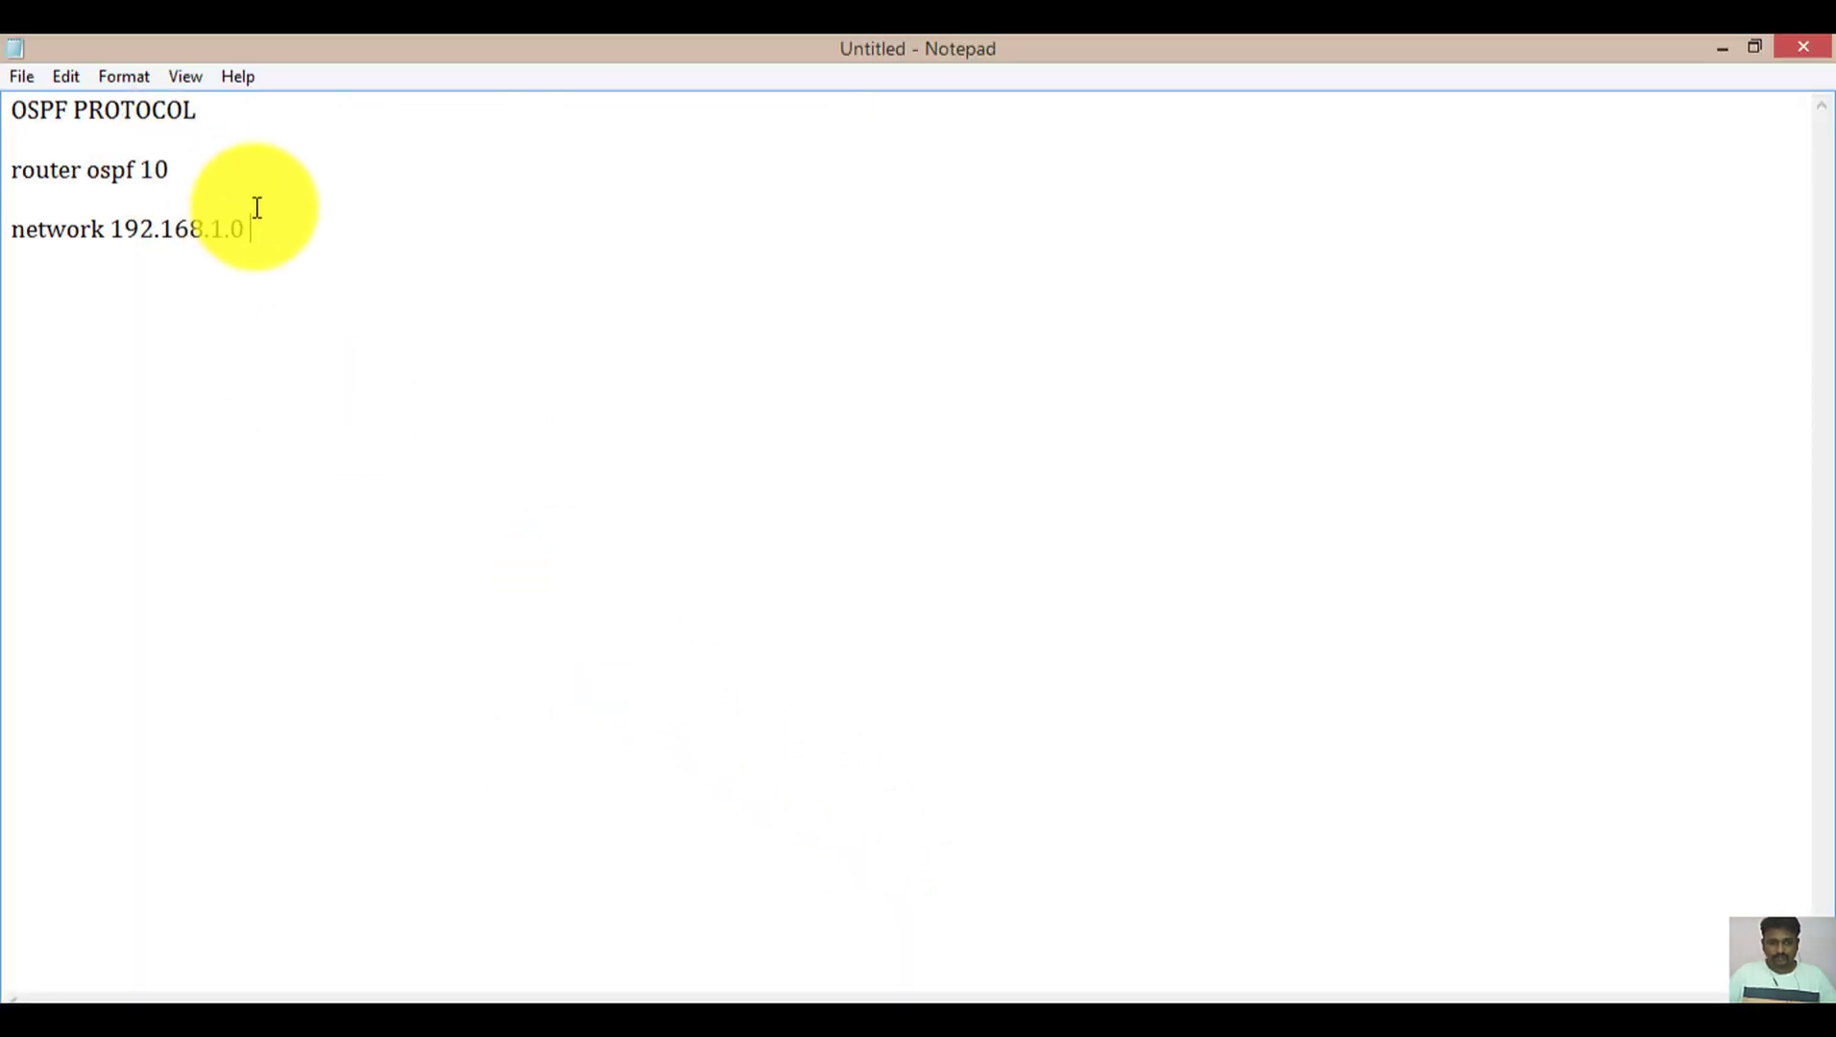
# Switch to Notepad and note the subnet mask 255.0.0.0 below the network line, after a blank line
pyautogui.press('Return')
pyautogui.press('Return')
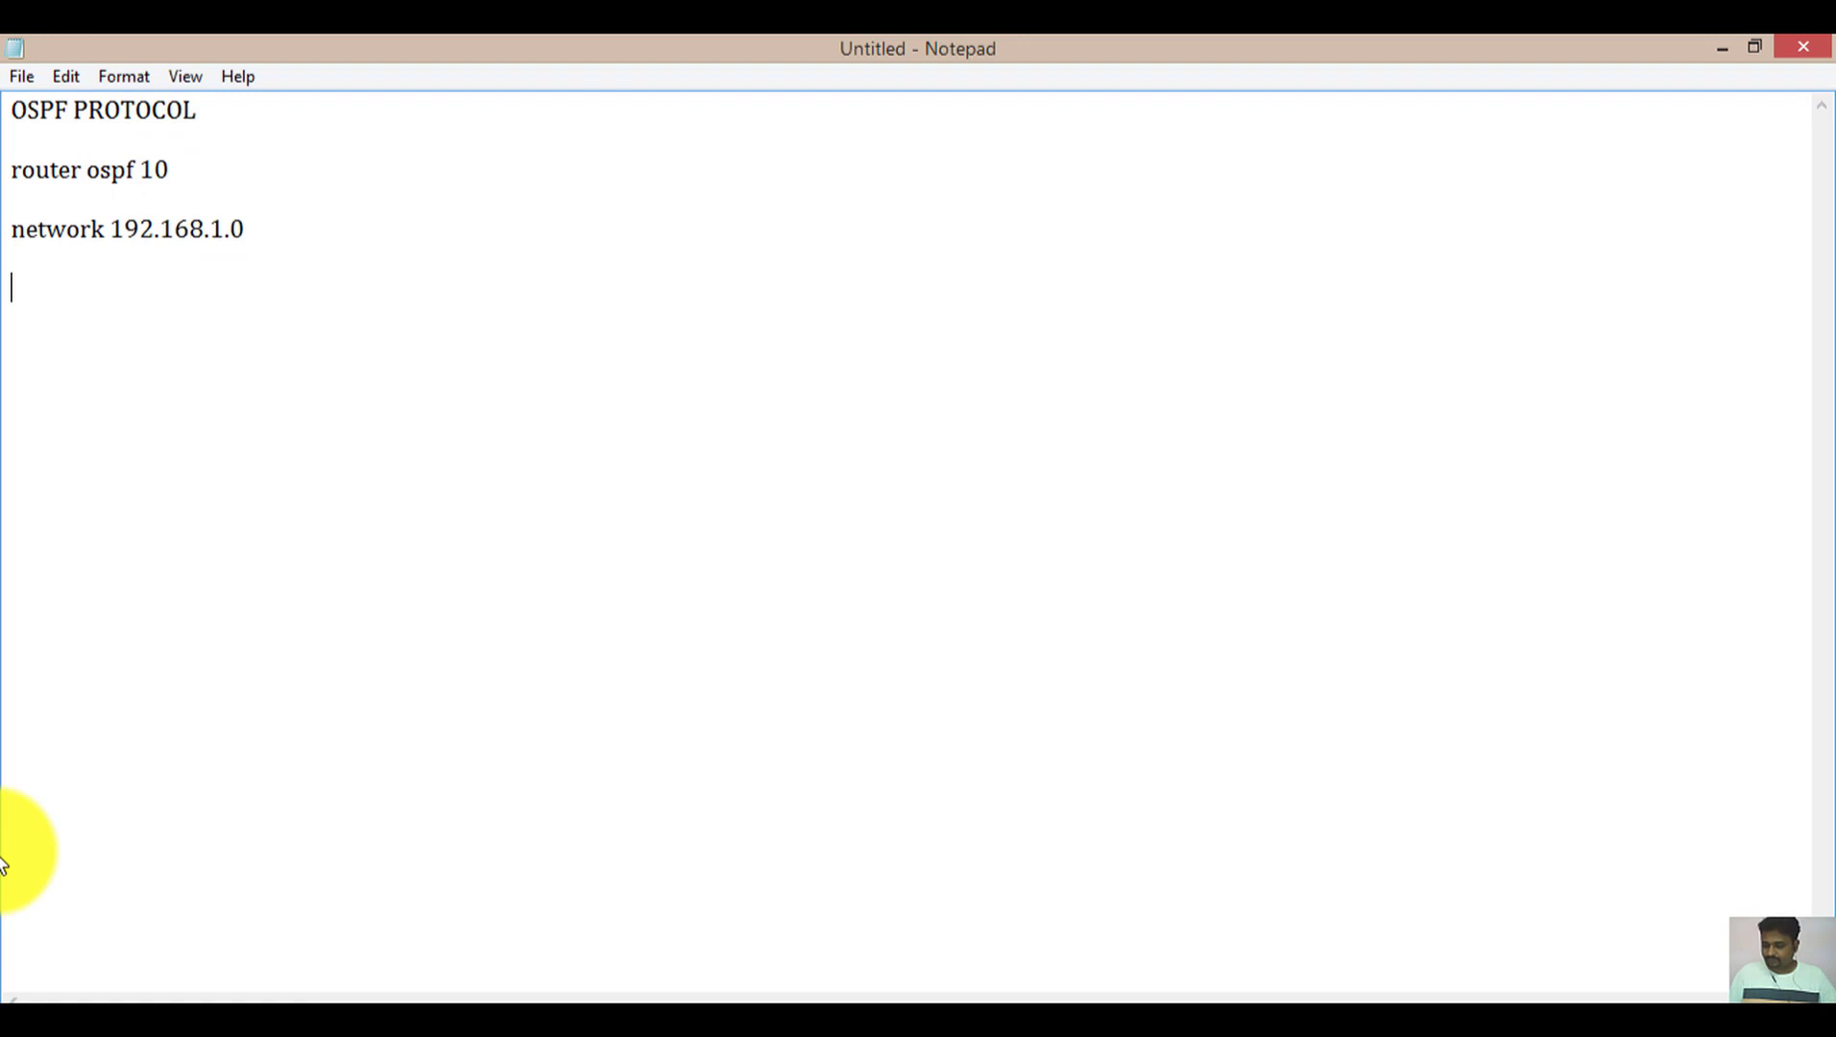
pyautogui.write('255.0.0.0')
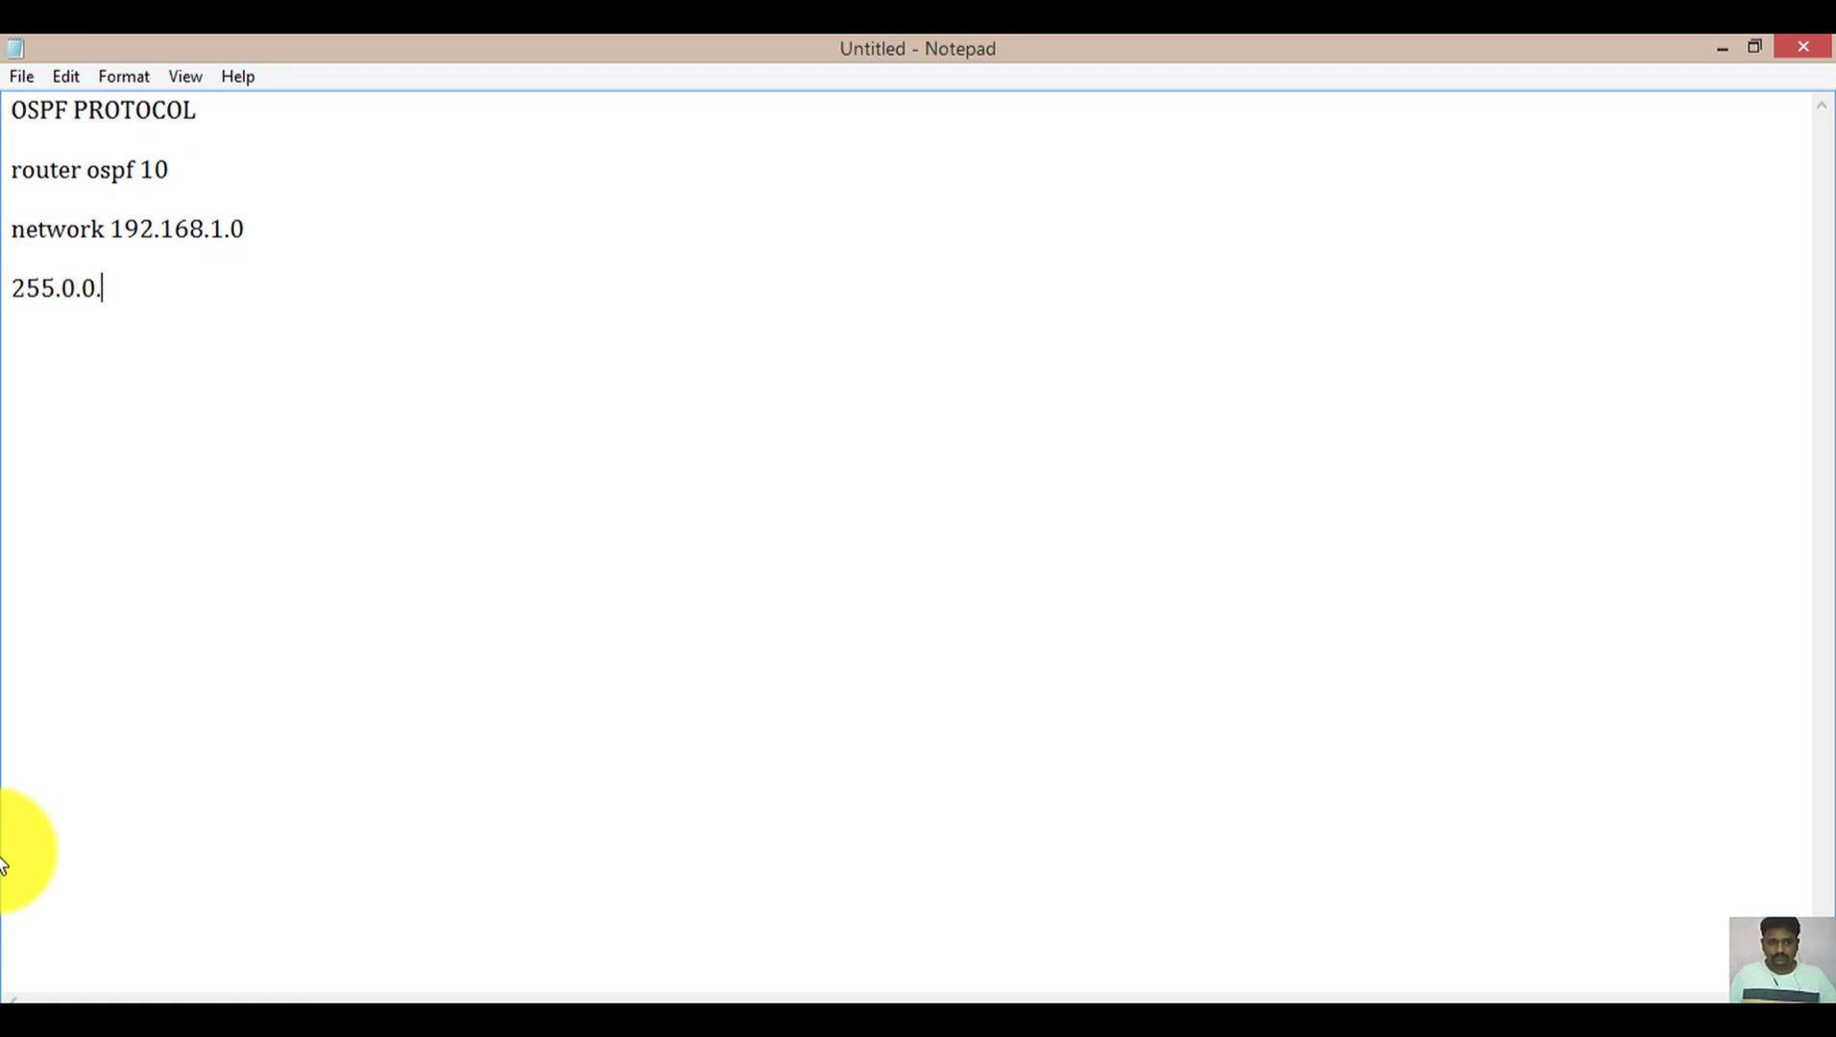
# Return to Router4's CLI and complete the network 11.0.0.0 command with wildcard mask 0.255.255.255 and area 0
pyautogui.click(1722, 48)
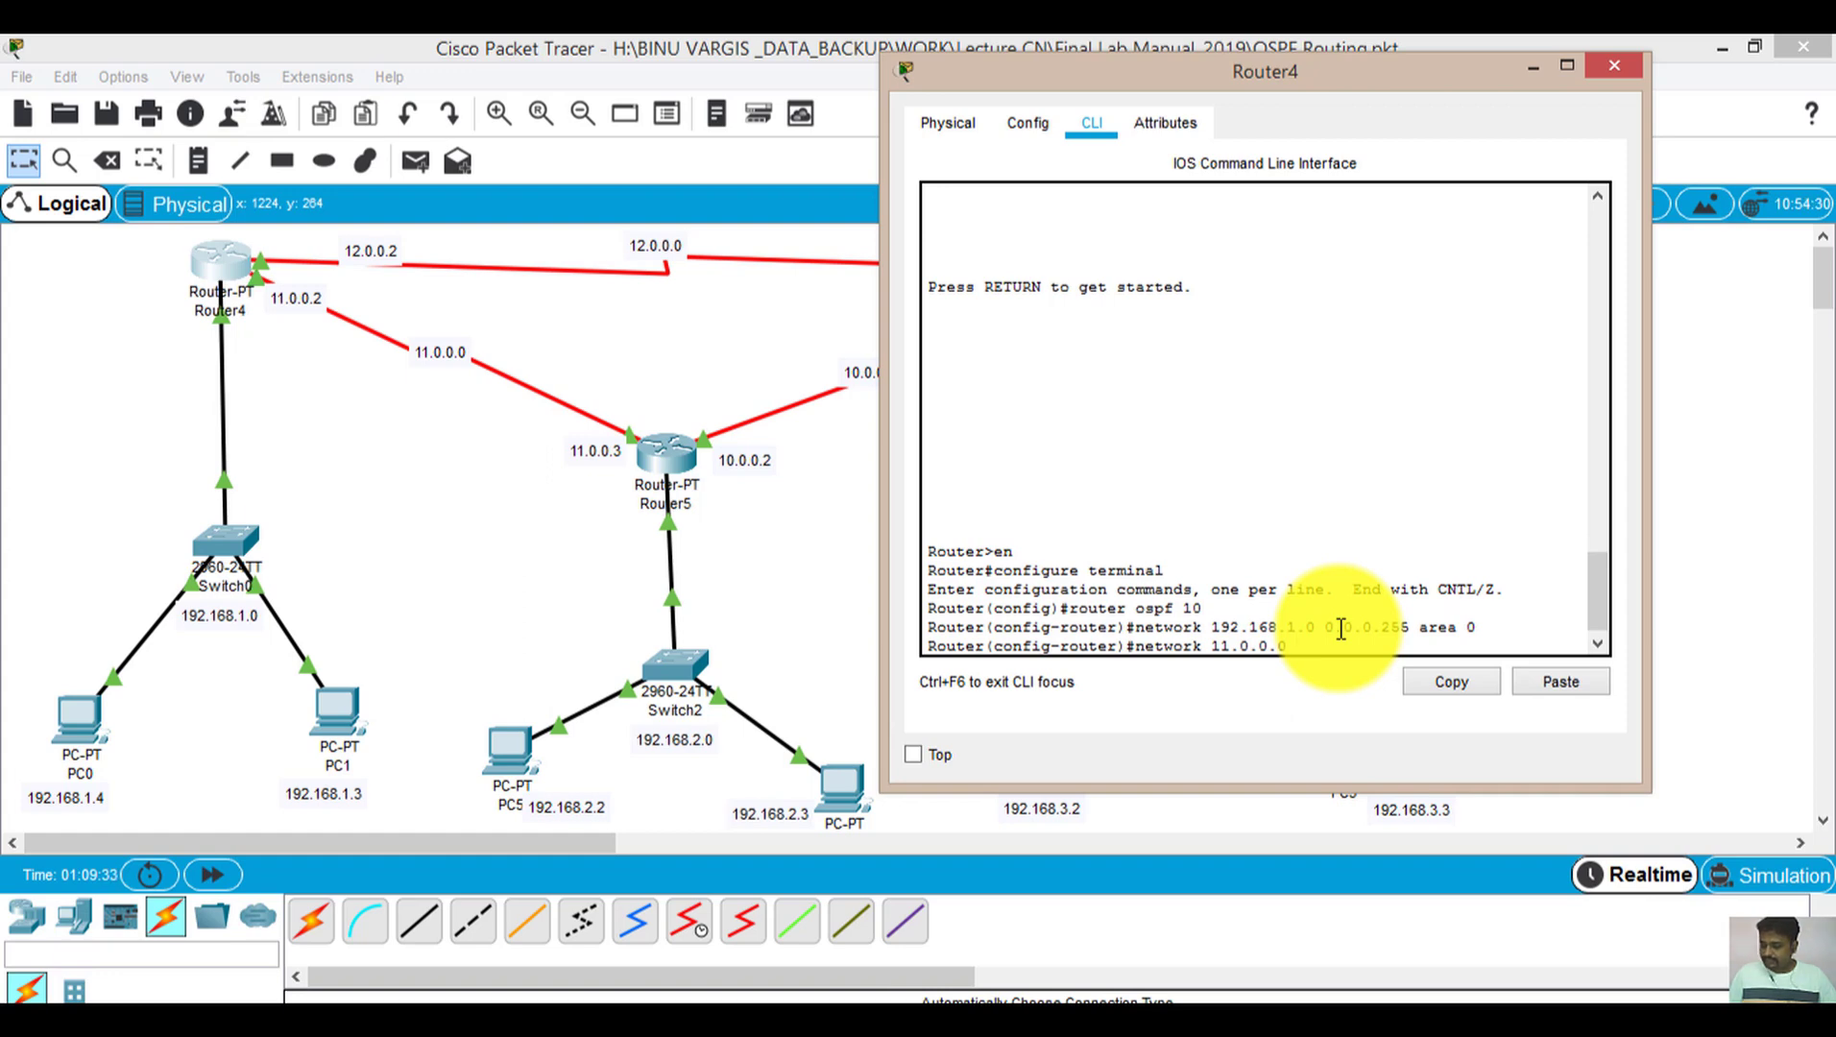
pyautogui.write('0.255.255.255')
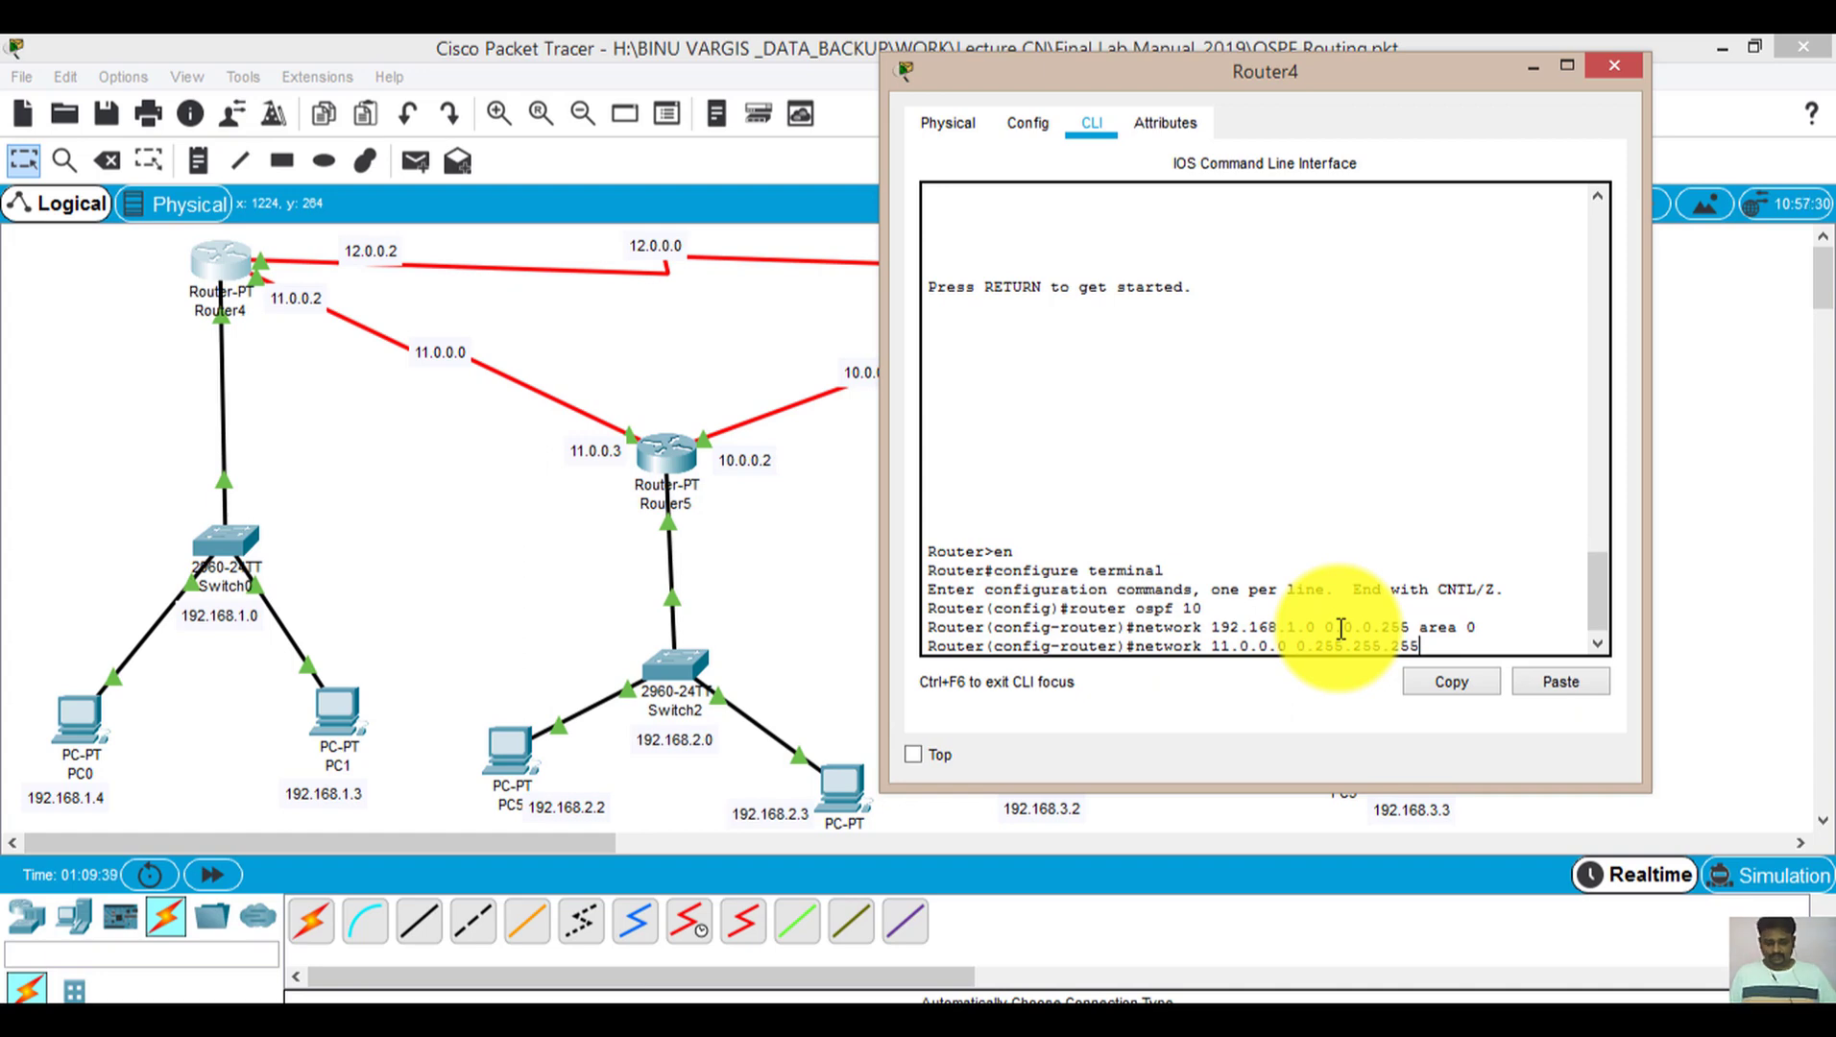
pyautogui.write(' area 0')
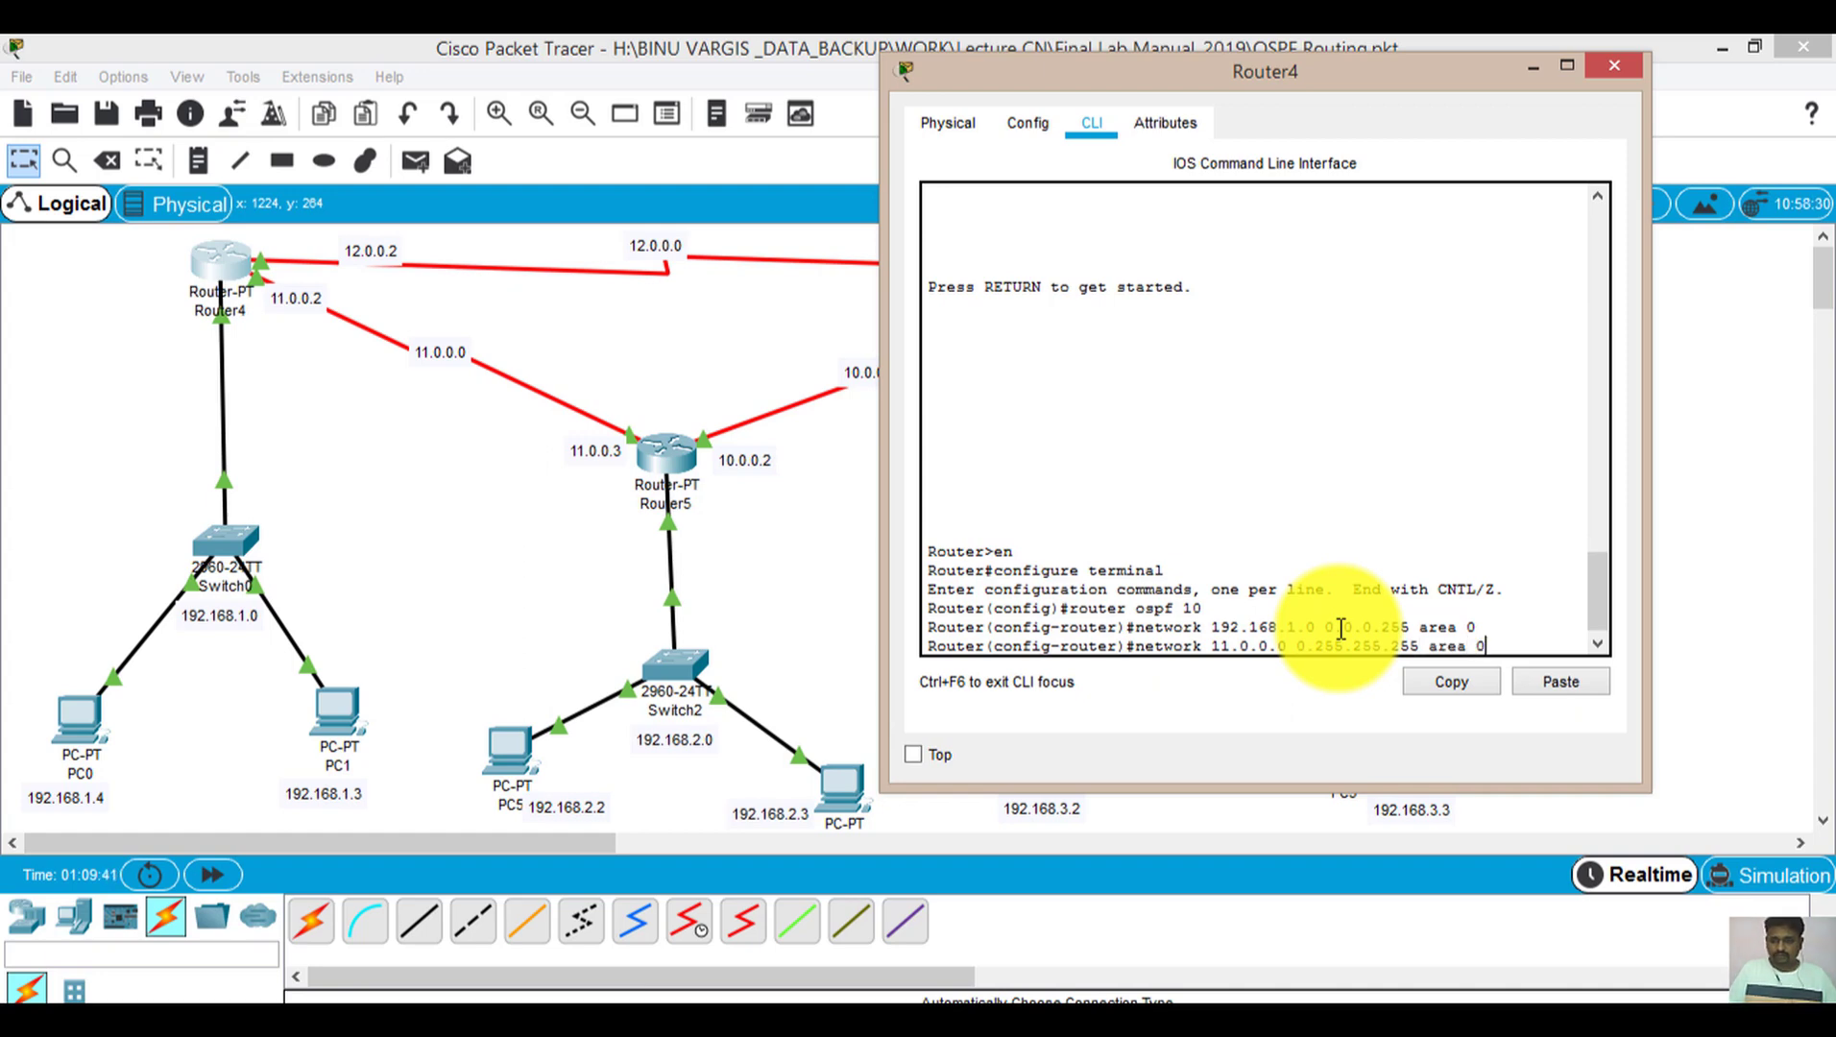
pyautogui.press('Return')
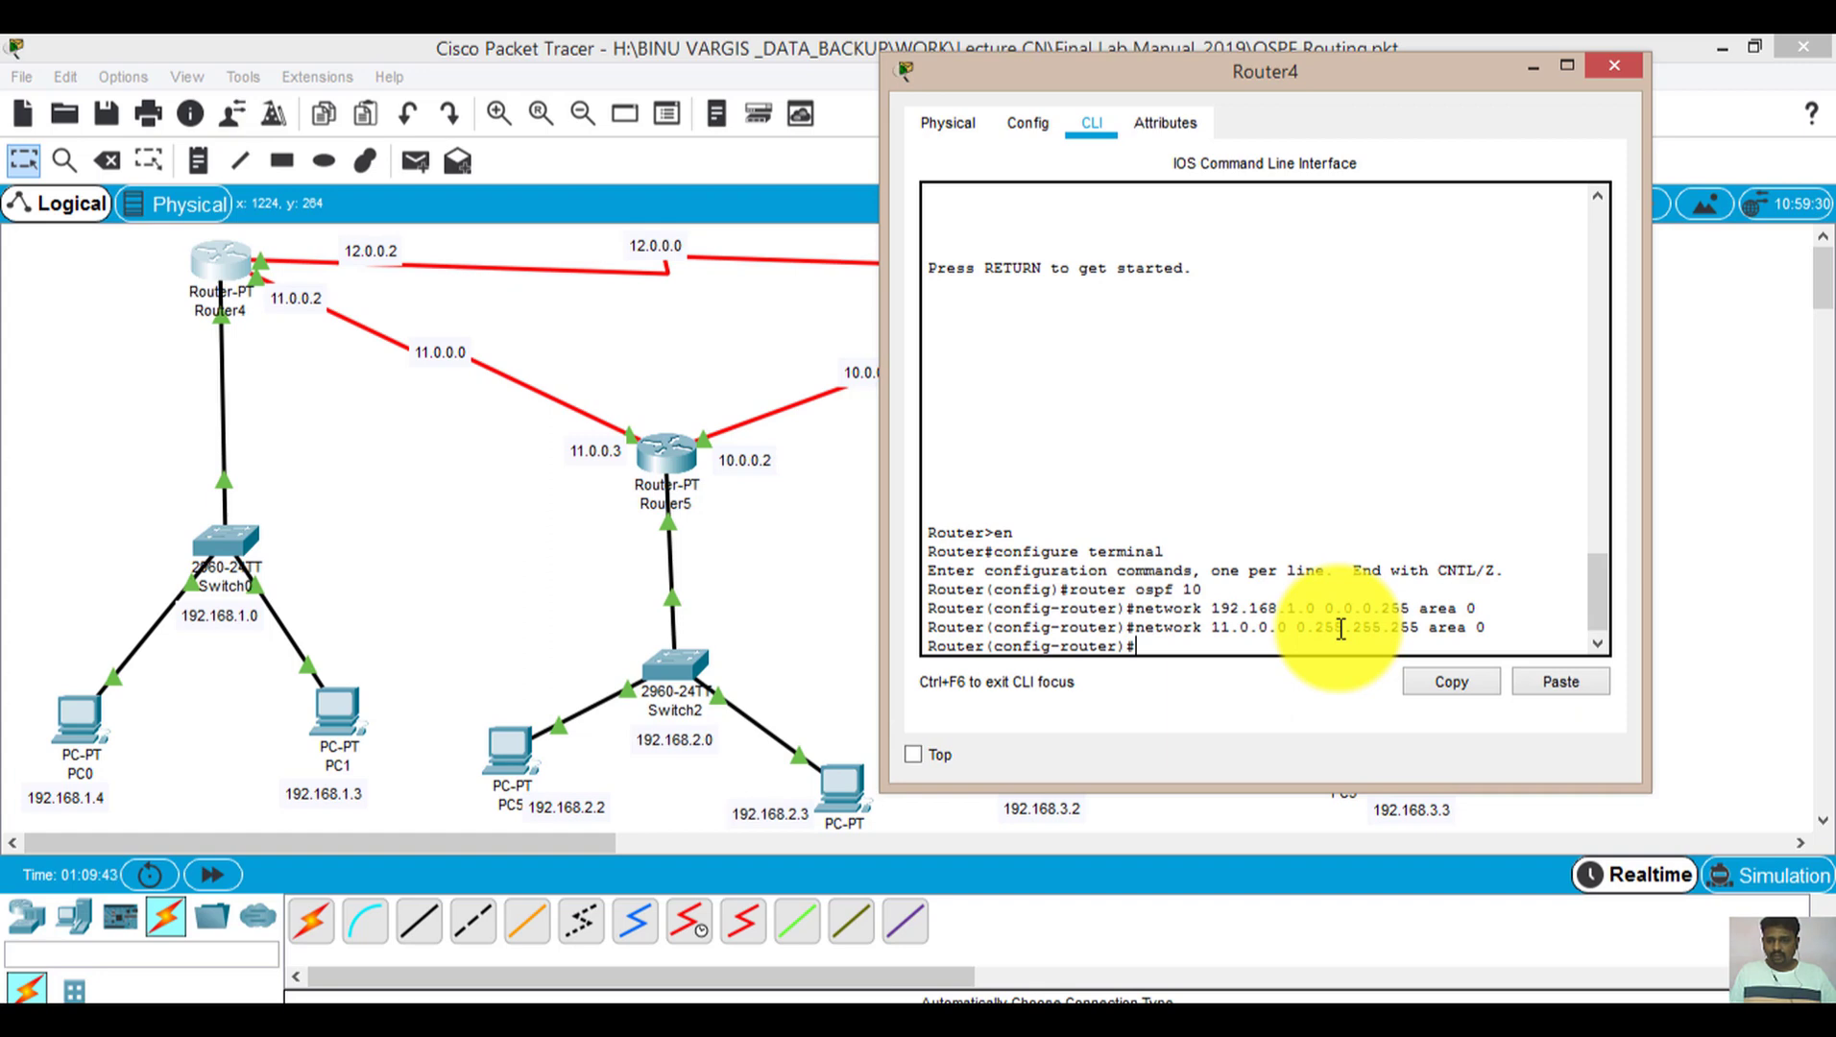
# Reuse the last command to advertise network 12.0.0.0 with wildcard mask 0.255.255.255 in area 0 on Router4
pyautogui.press('Up')
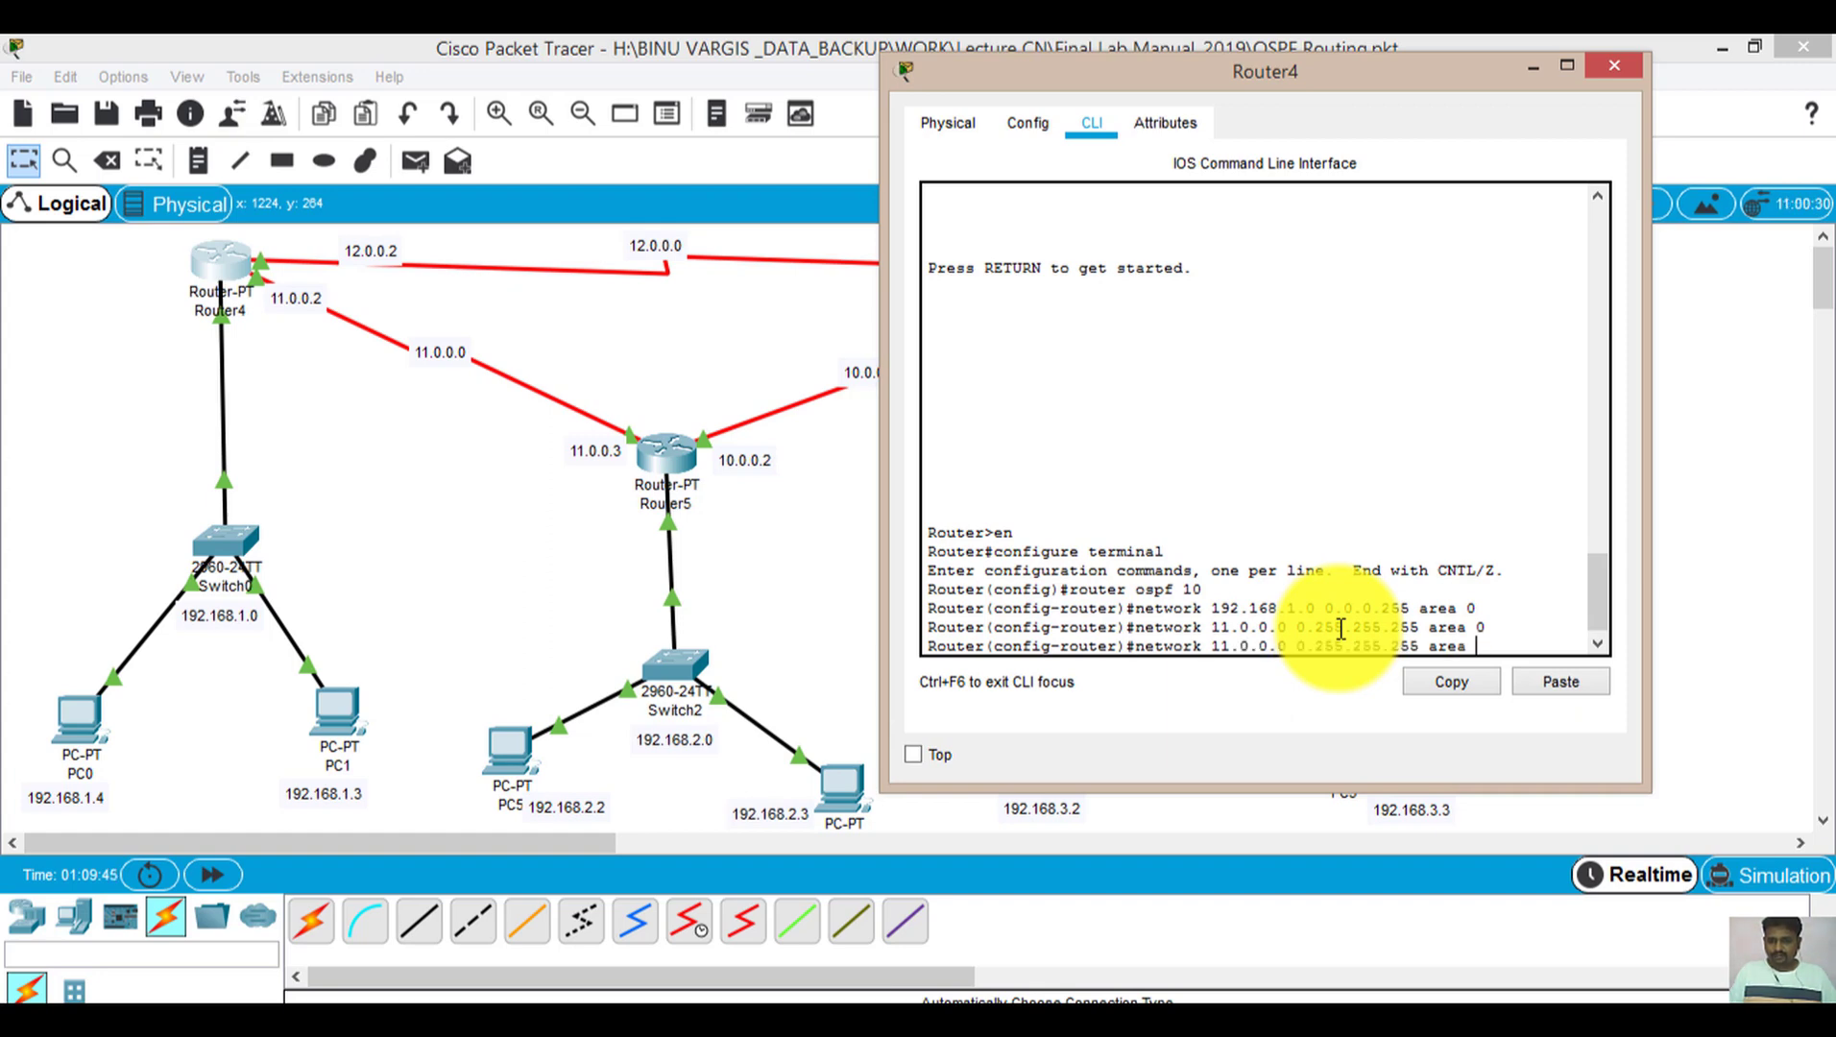
pyautogui.press('BackSpace')
pyautogui.press('BackSpace')
pyautogui.press('BackSpace')
pyautogui.press('BackSpace')
pyautogui.press('BackSpace')
pyautogui.press('BackSpace')
pyautogui.press('BackSpace')
pyautogui.press('BackSpace')
pyautogui.press('BackSpace')
pyautogui.press('BackSpace')
pyautogui.press('BackSpace')
pyautogui.press('BackSpace')
pyautogui.press('BackSpace')
pyautogui.press('BackSpace')
pyautogui.press('BackSpace')
pyautogui.press('BackSpace')
pyautogui.press('BackSpace')
pyautogui.press('BackSpace')
pyautogui.press('BackSpace')
pyautogui.press('BackSpace')
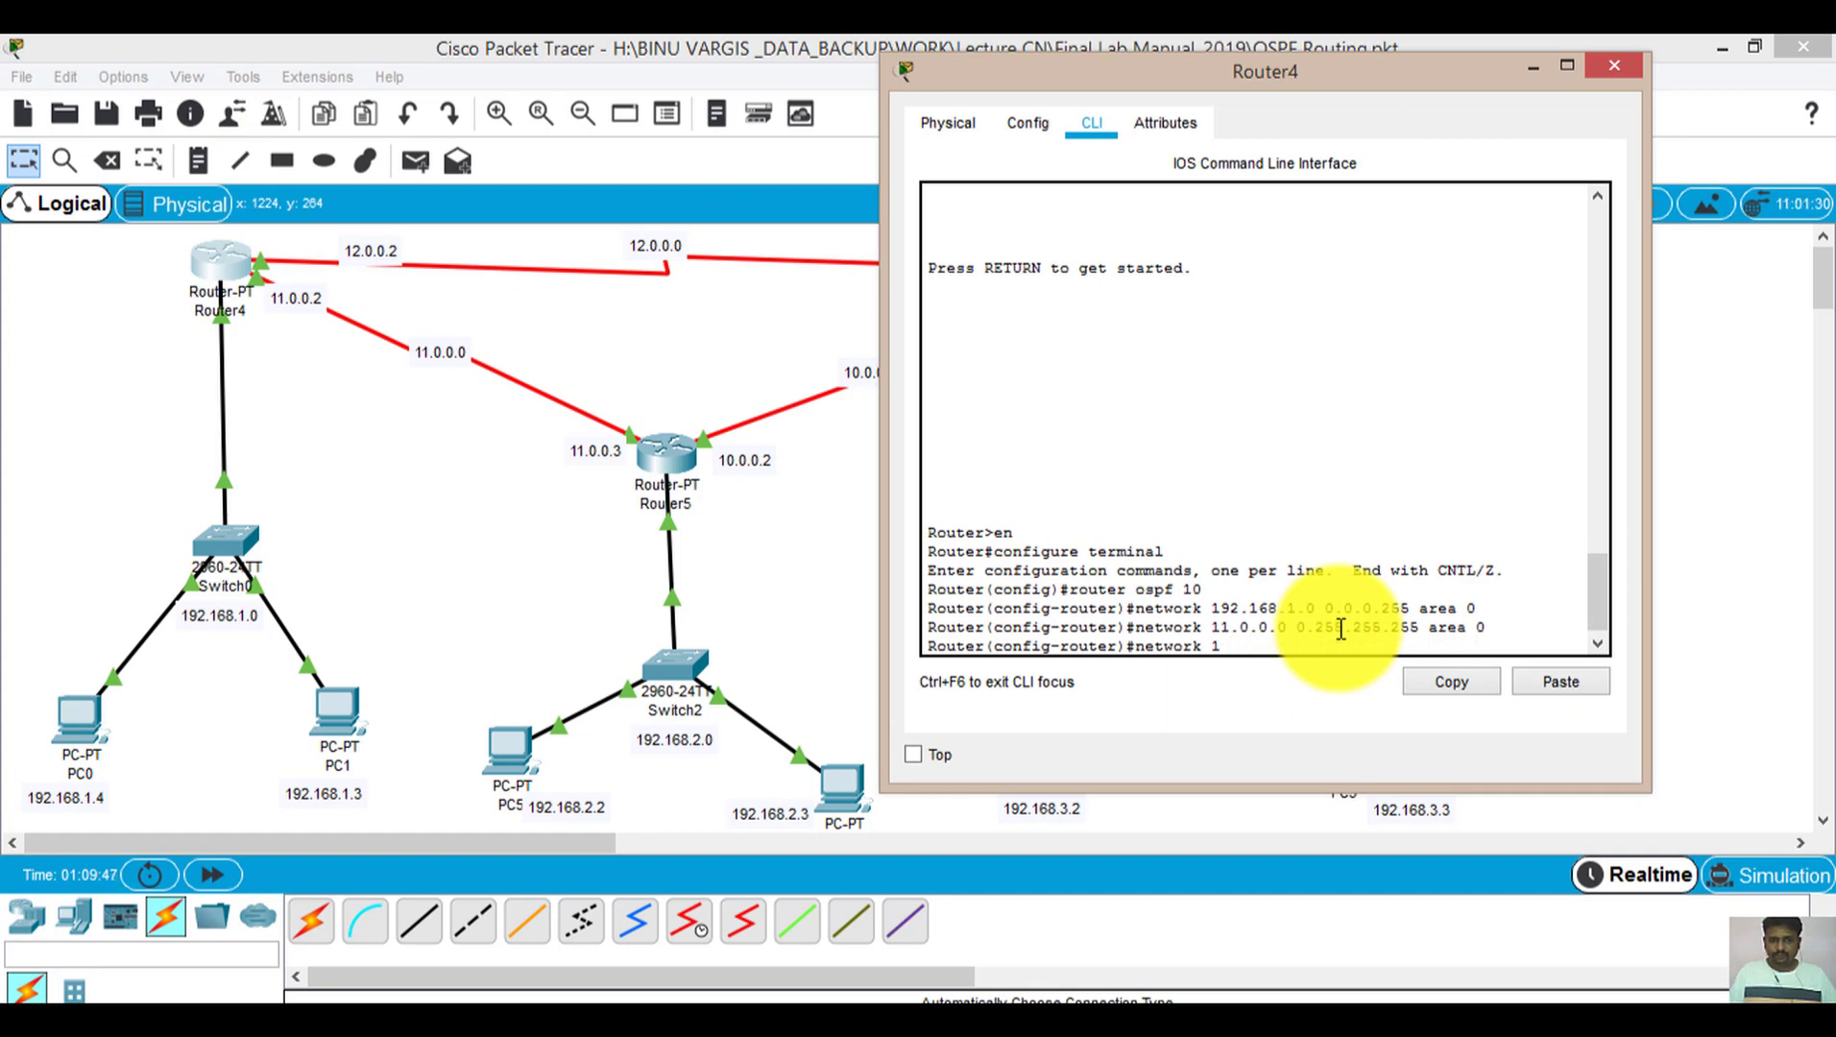
pyautogui.press('BackSpace')
pyautogui.write('12.0.0.0')
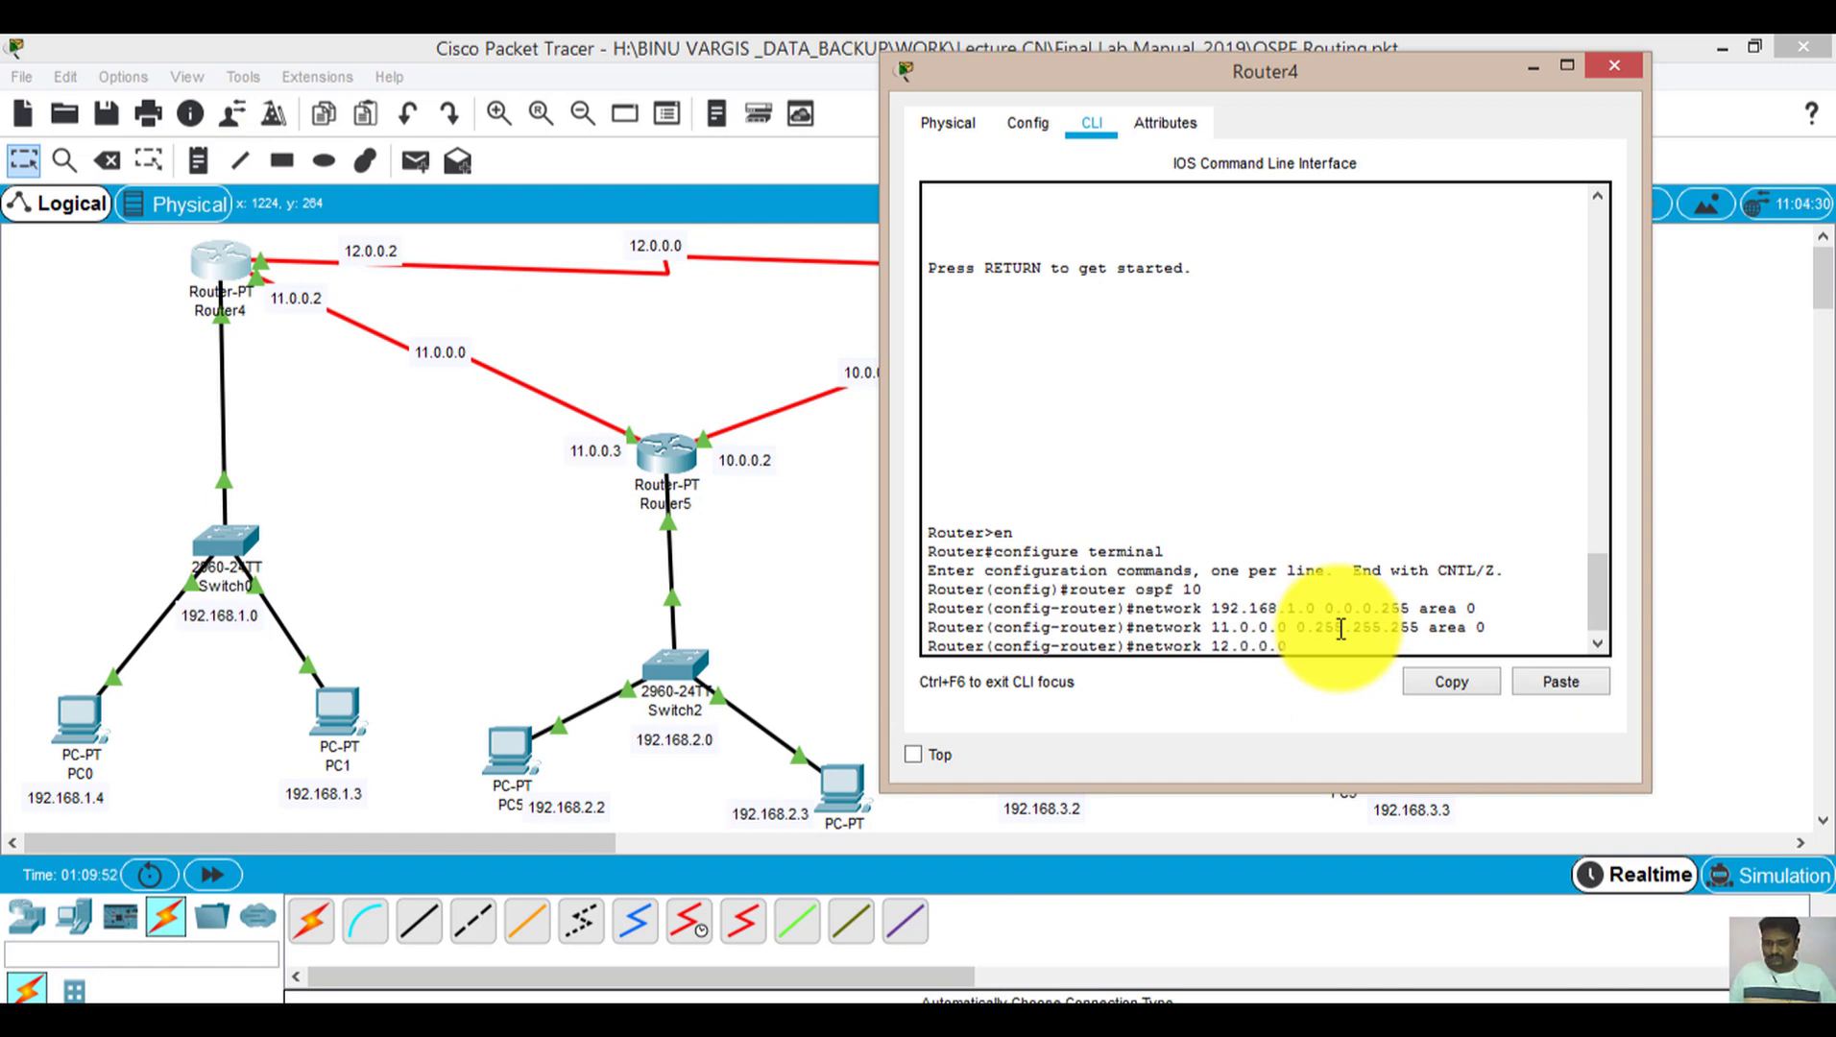
pyautogui.write('0.255.255.255')
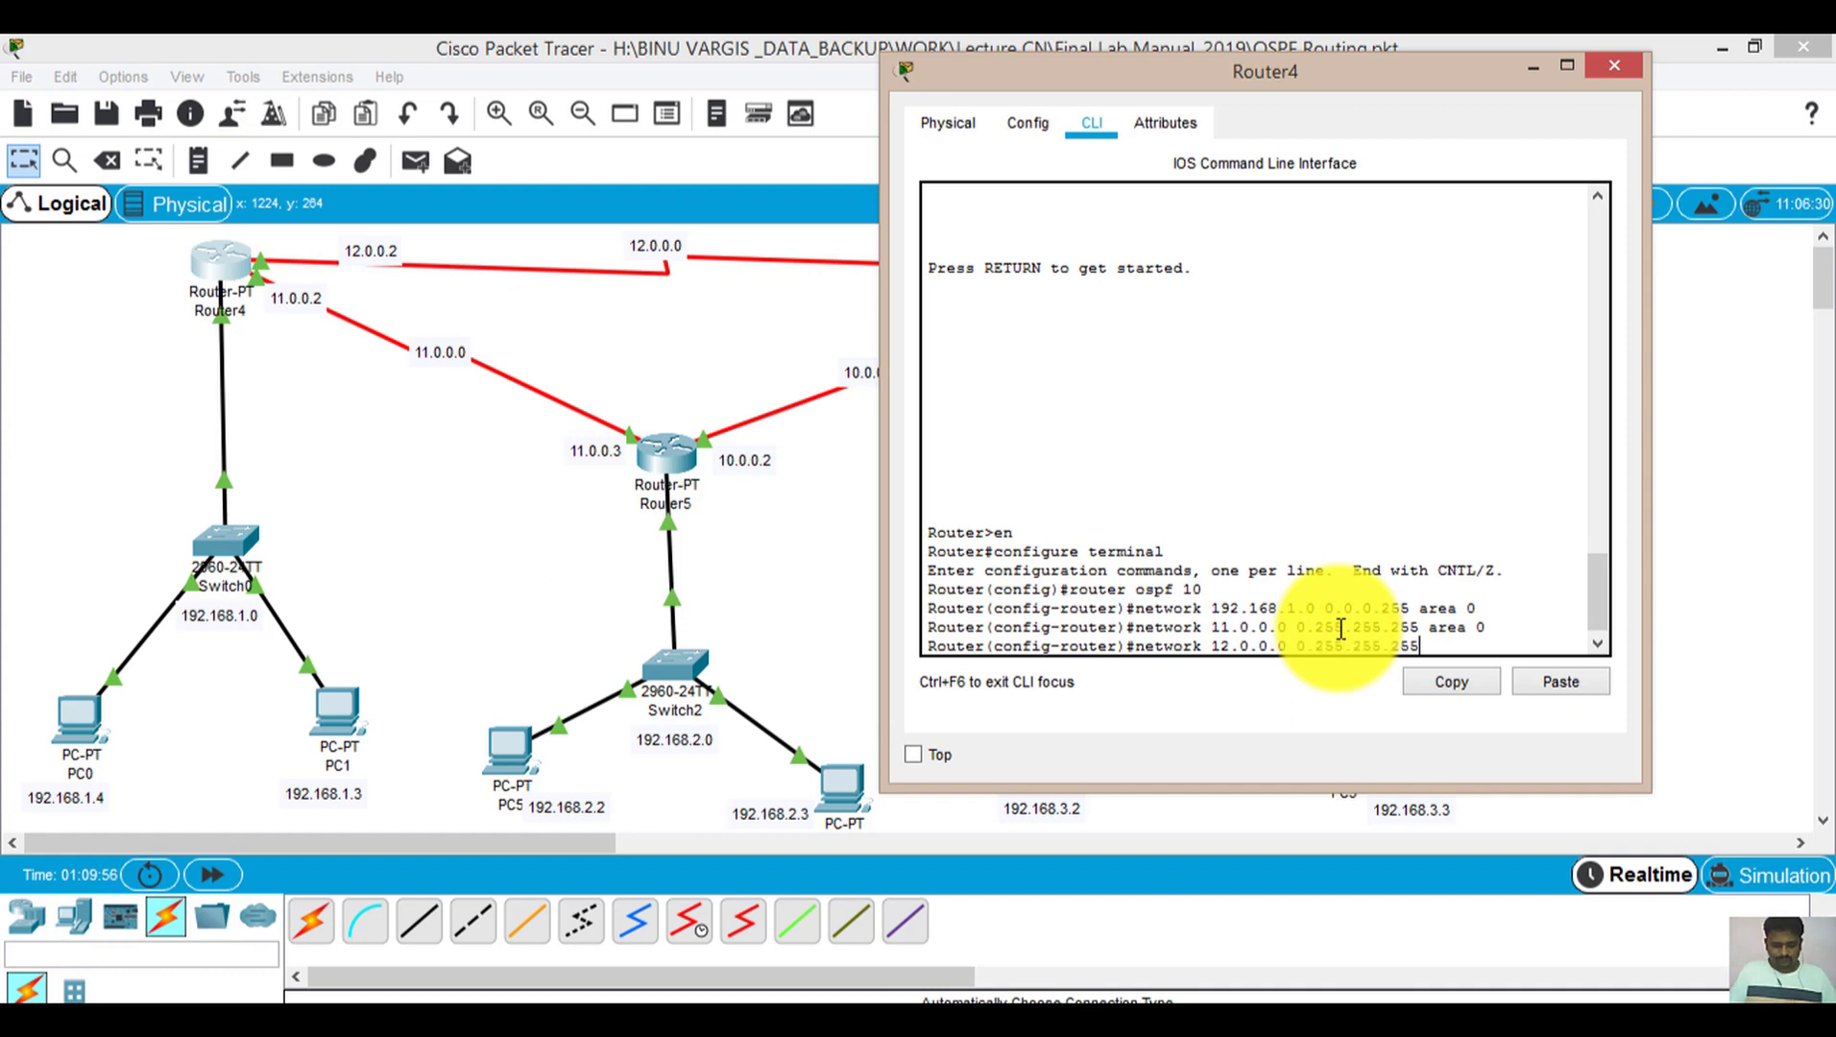
pyautogui.write(' area 0')
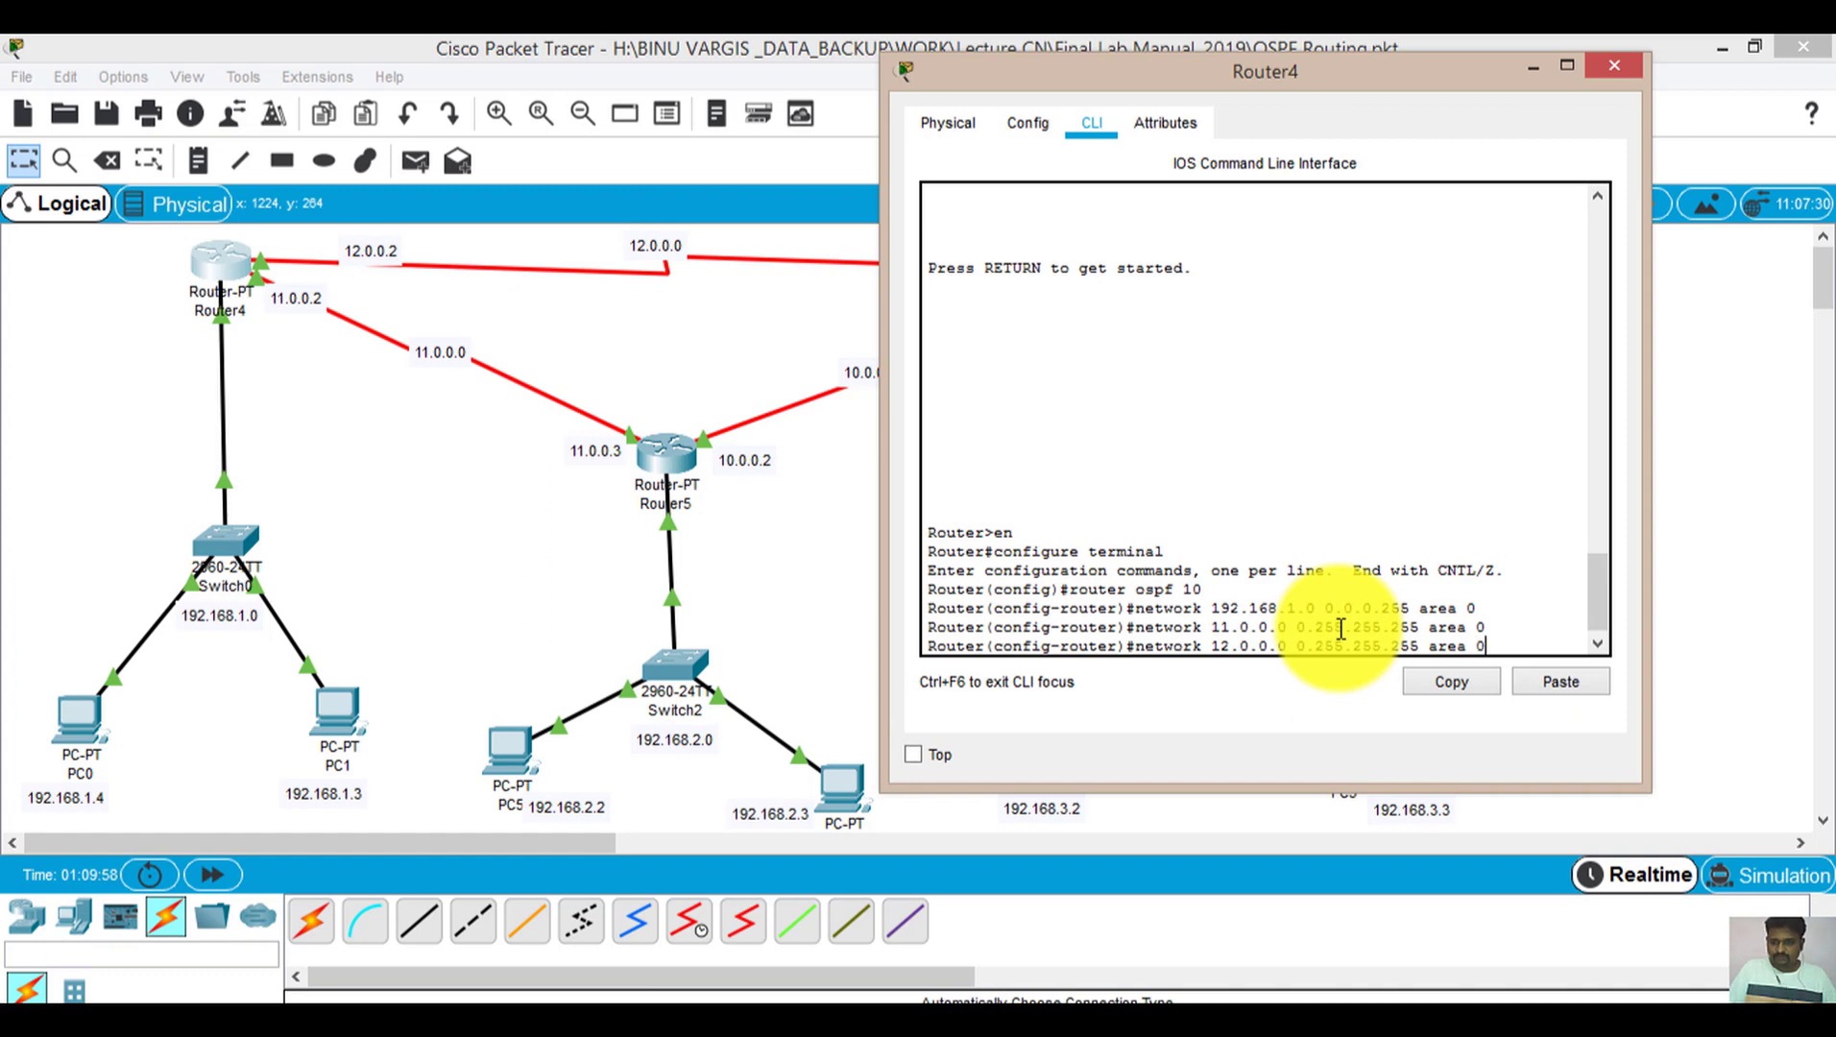
pyautogui.press('Return')
# Exit every configuration level on Router4 to end the console session, and close its window
pyautogui.write('exit')
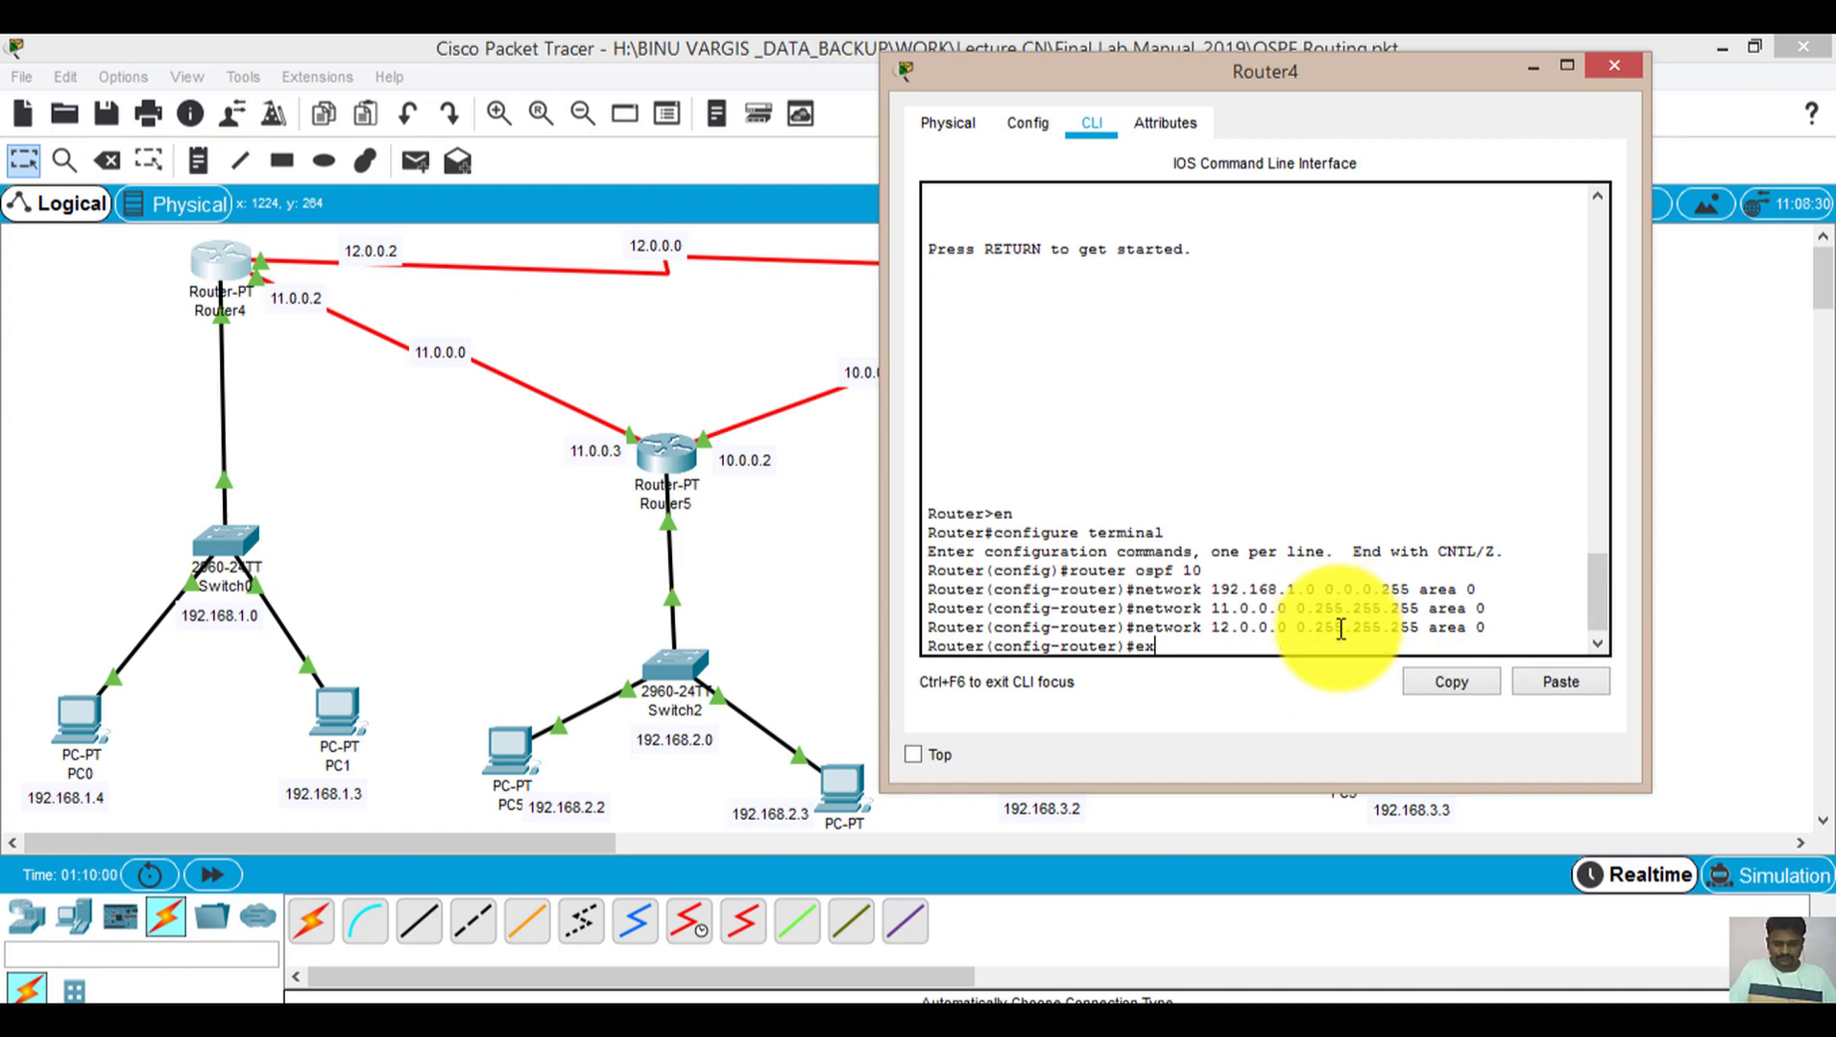
pyautogui.press('Return')
pyautogui.write('exit')
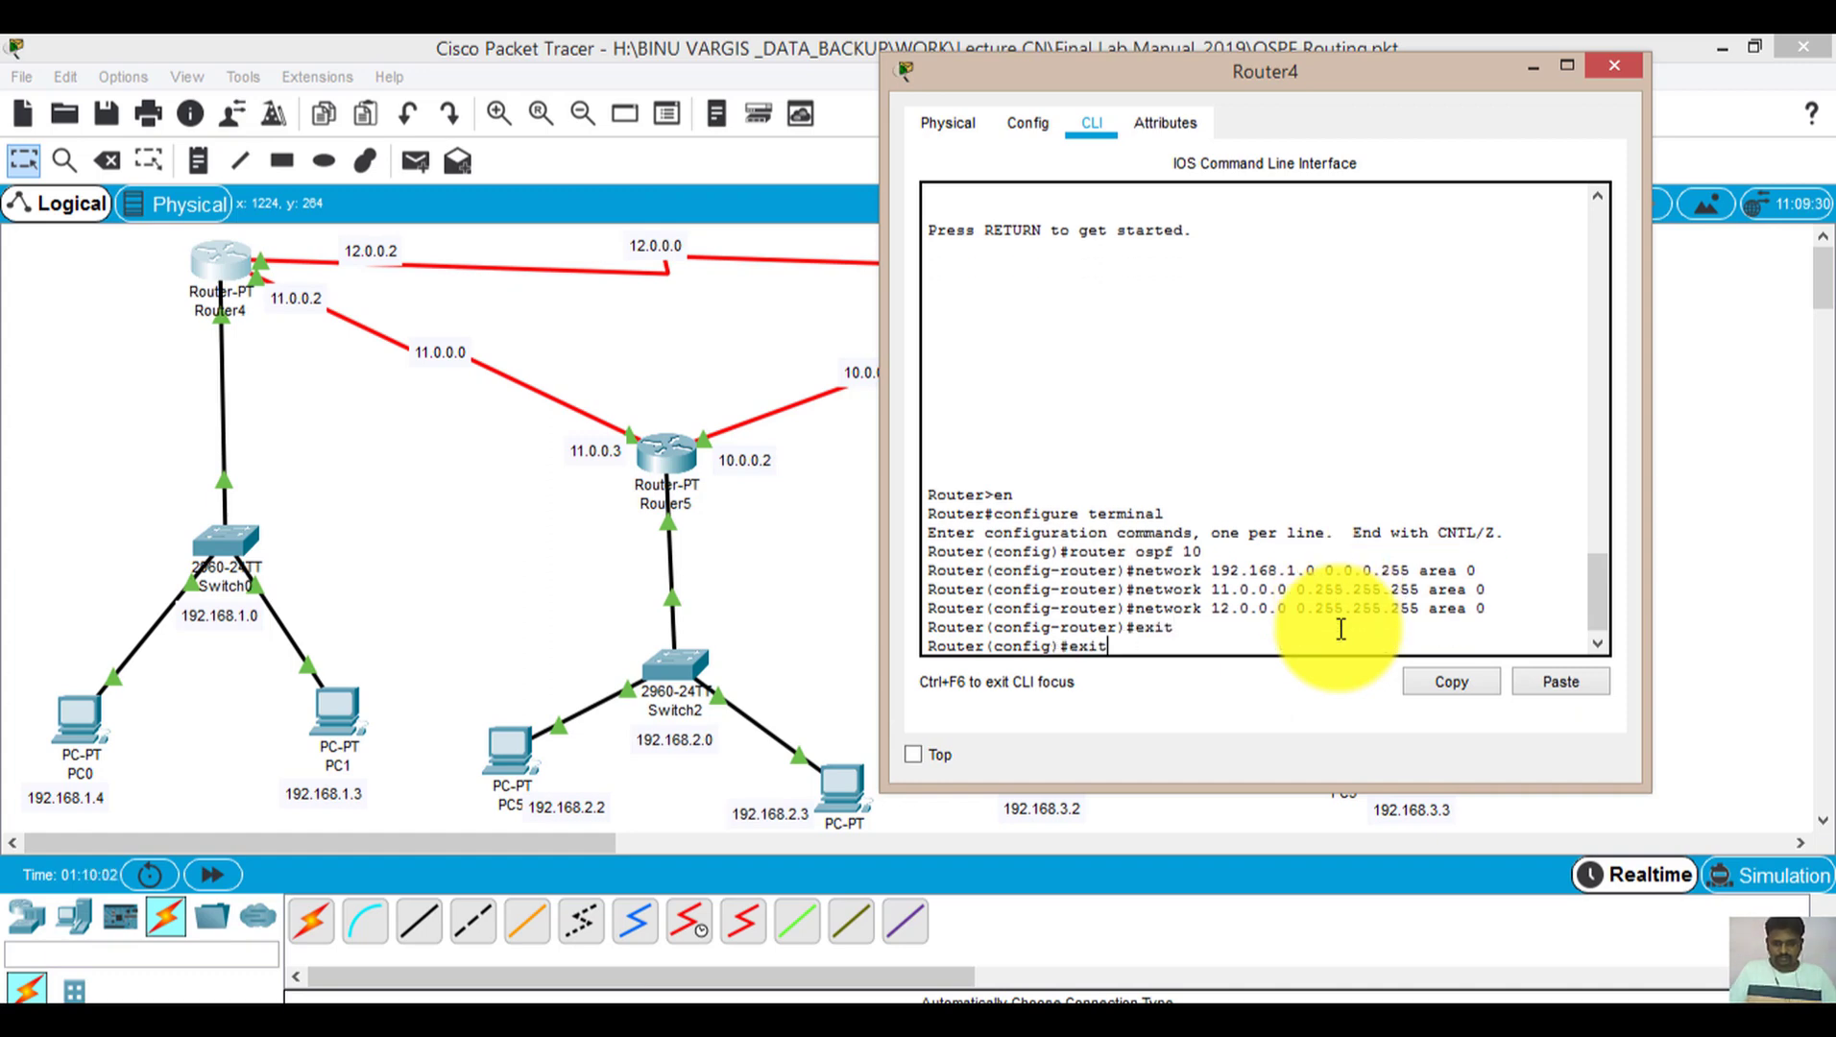
pyautogui.press('Return')
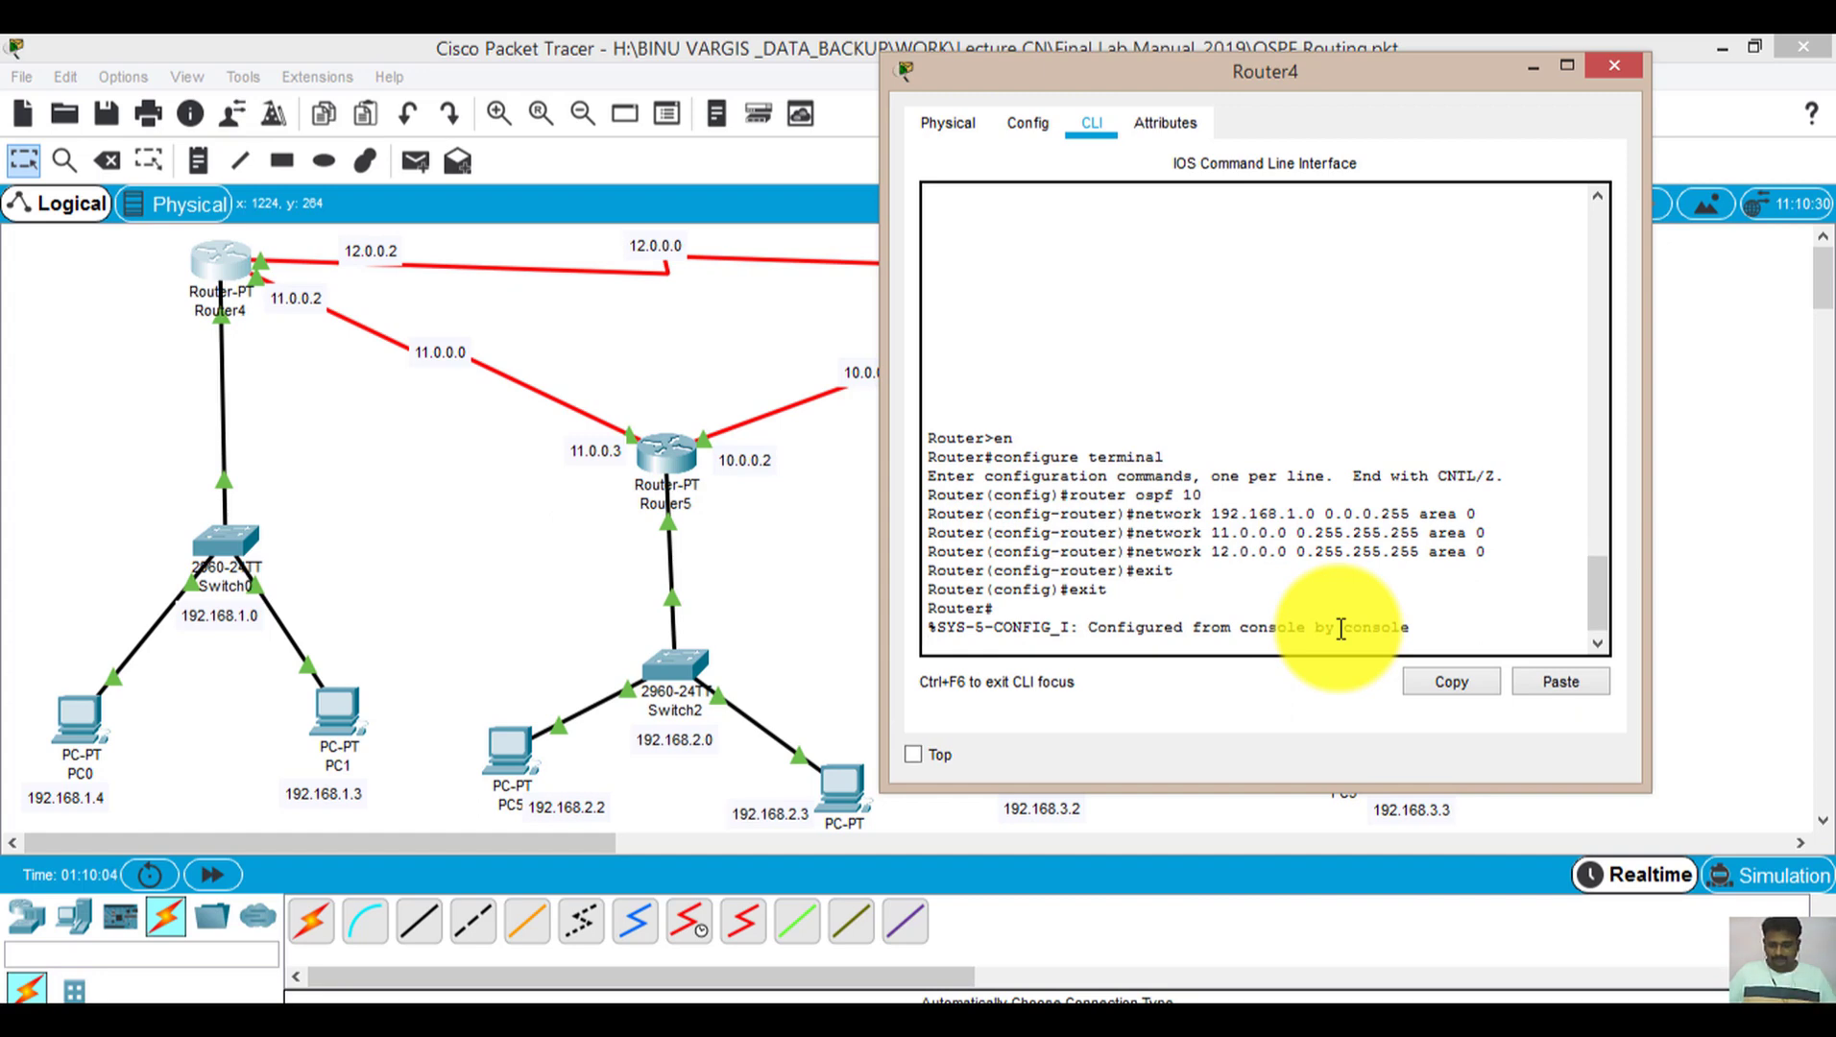
pyautogui.press('Return')
pyautogui.write('exit')
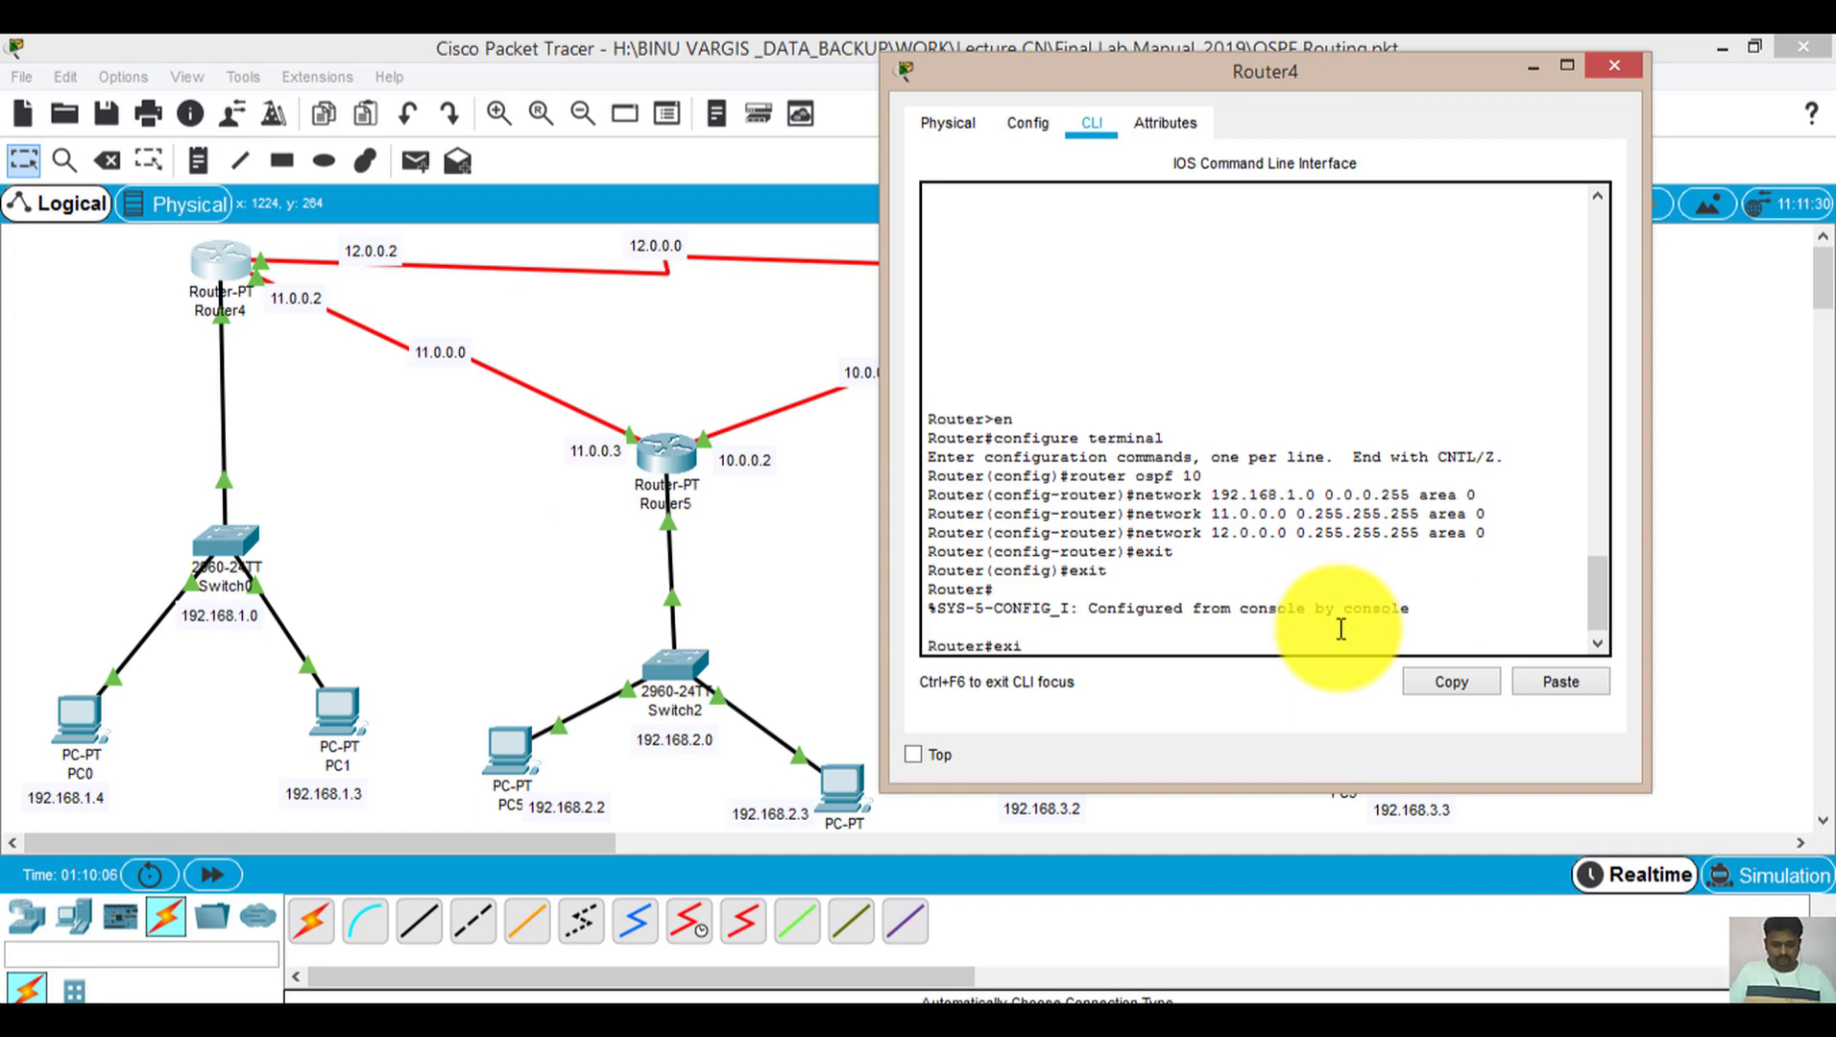
pyautogui.press('Return')
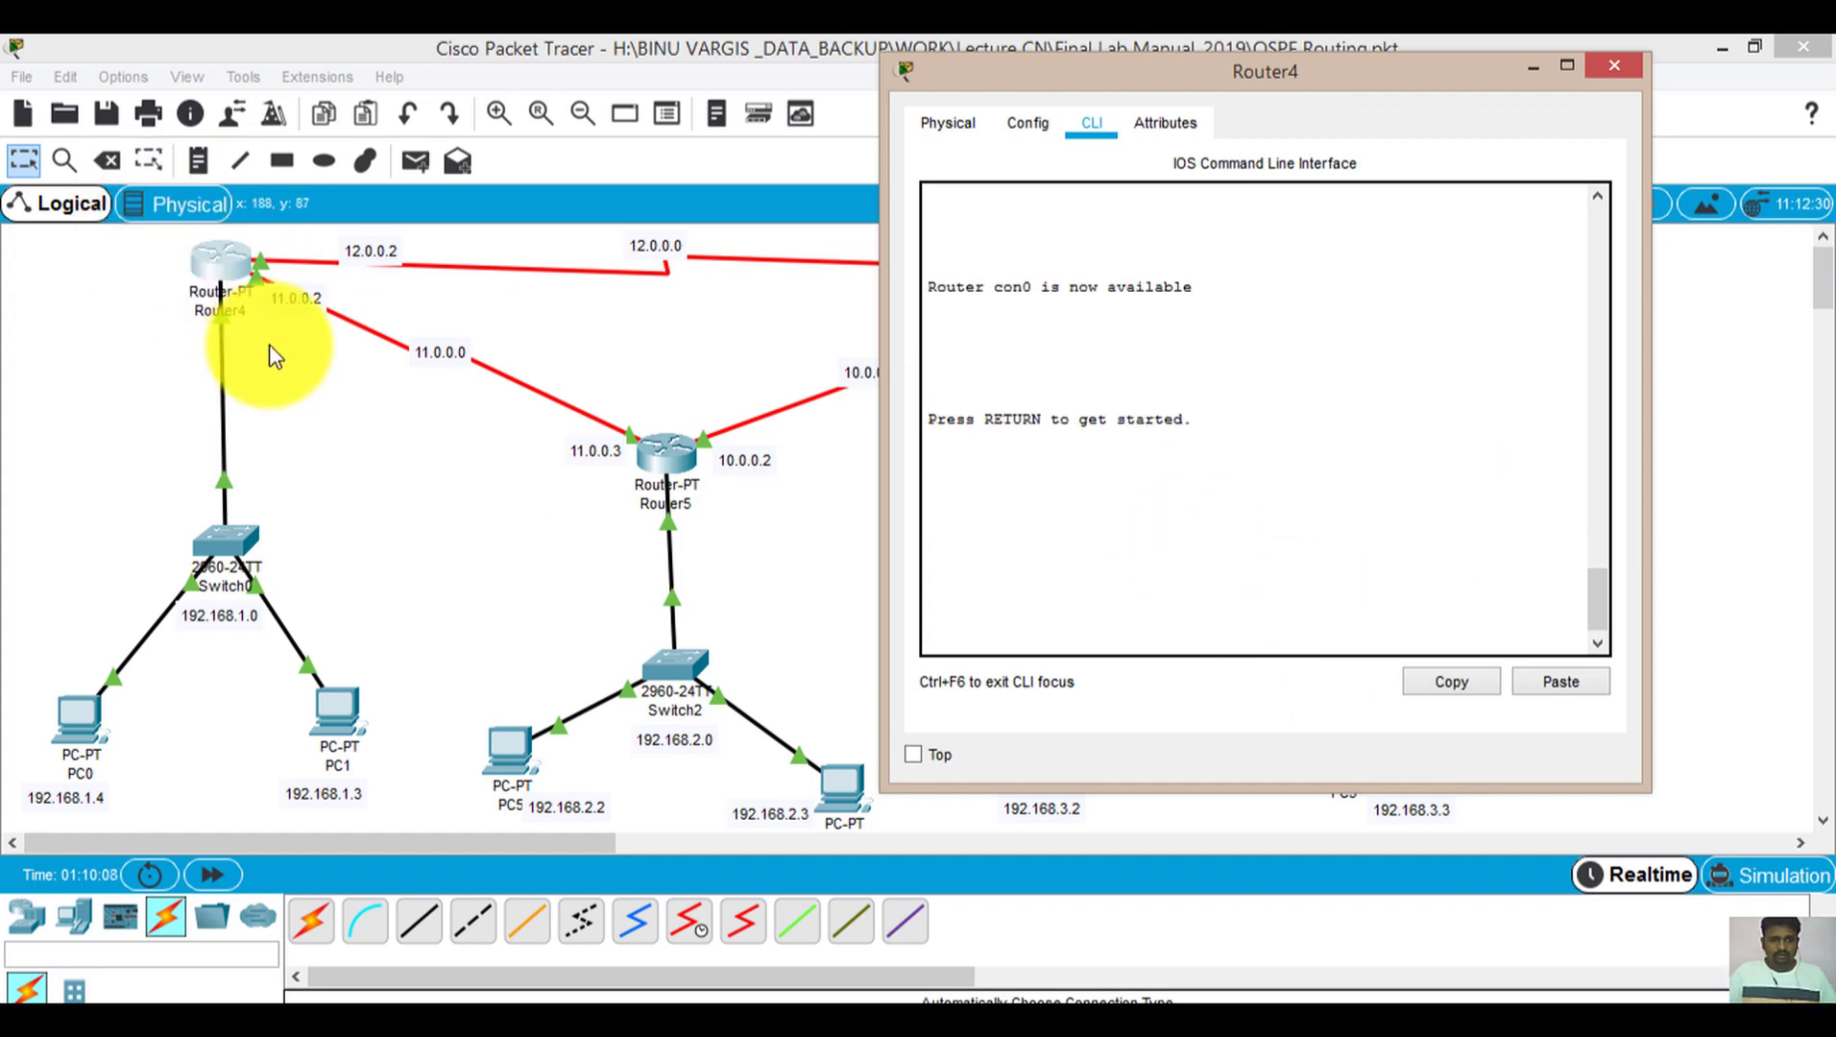
pyautogui.click(1617, 67)
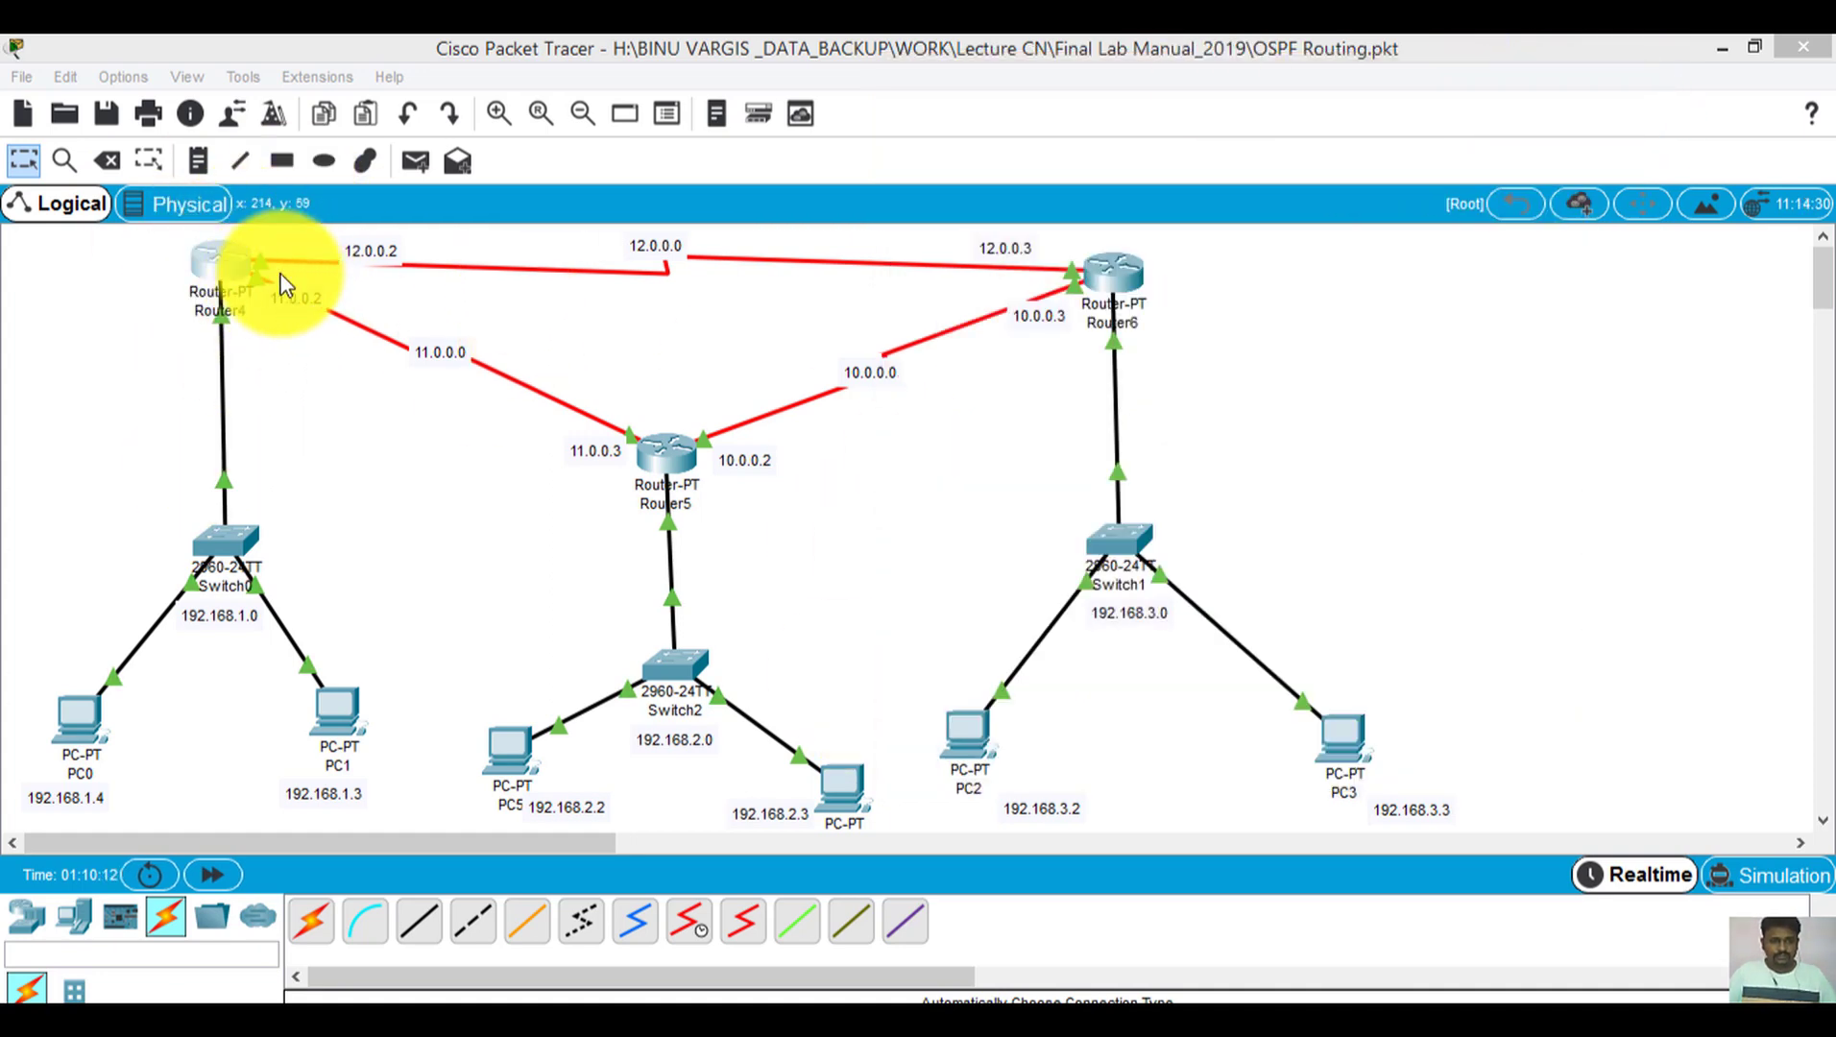
# Open Router5's command line interface and snap its window beside the topology
pyautogui.doubleClick(669, 449)
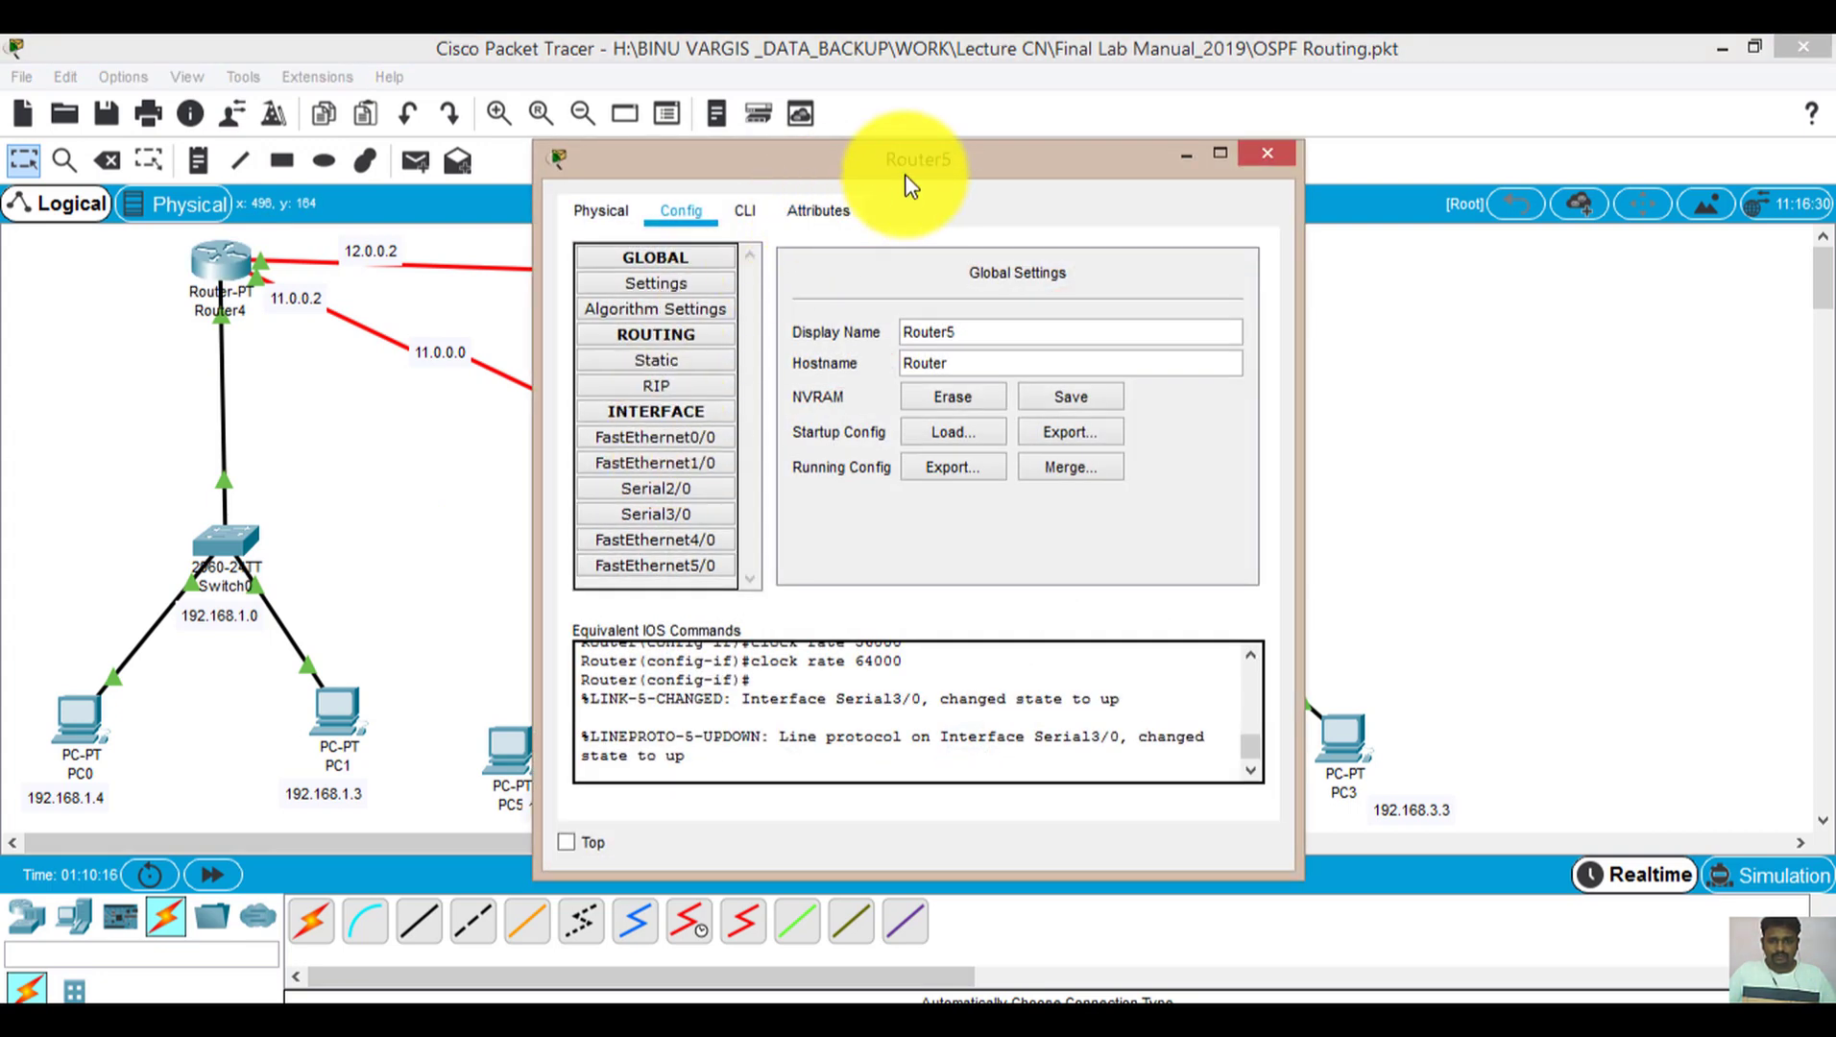
pyautogui.moveTo(812, 158); pyautogui.dragTo(1352, 86)
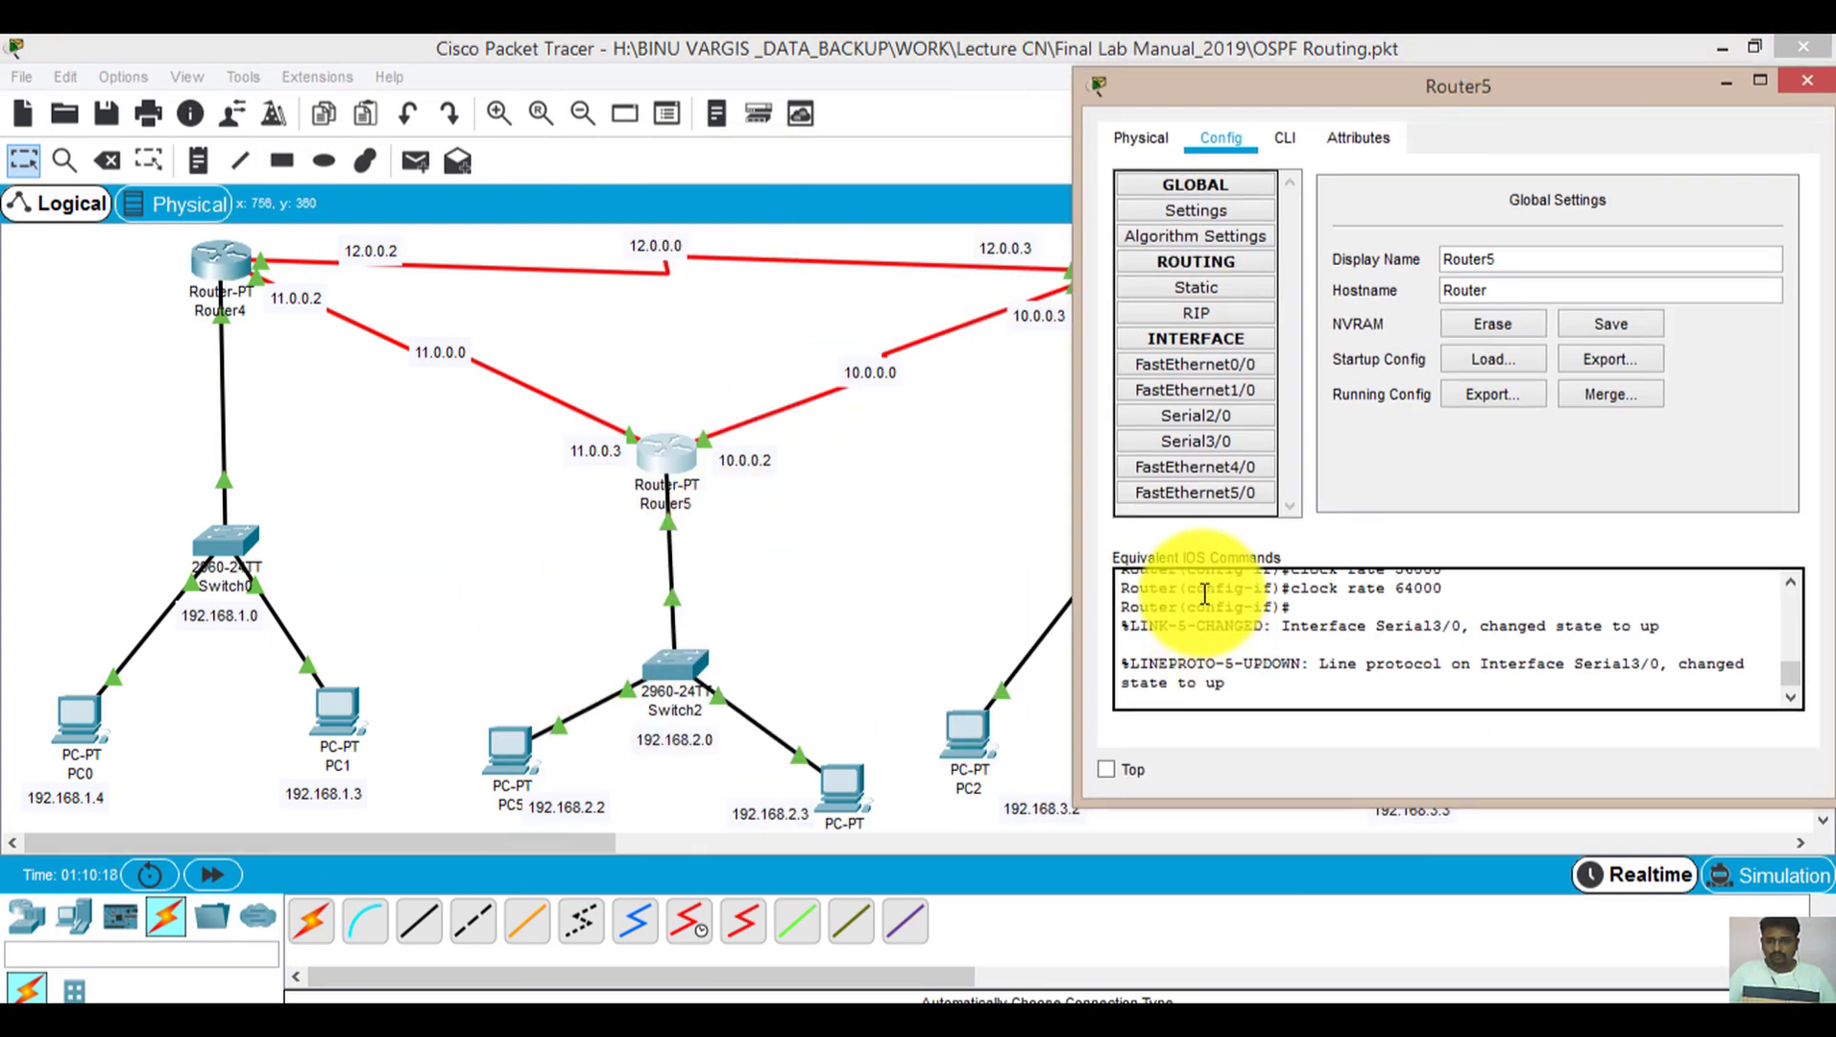
pyautogui.click(1285, 140)
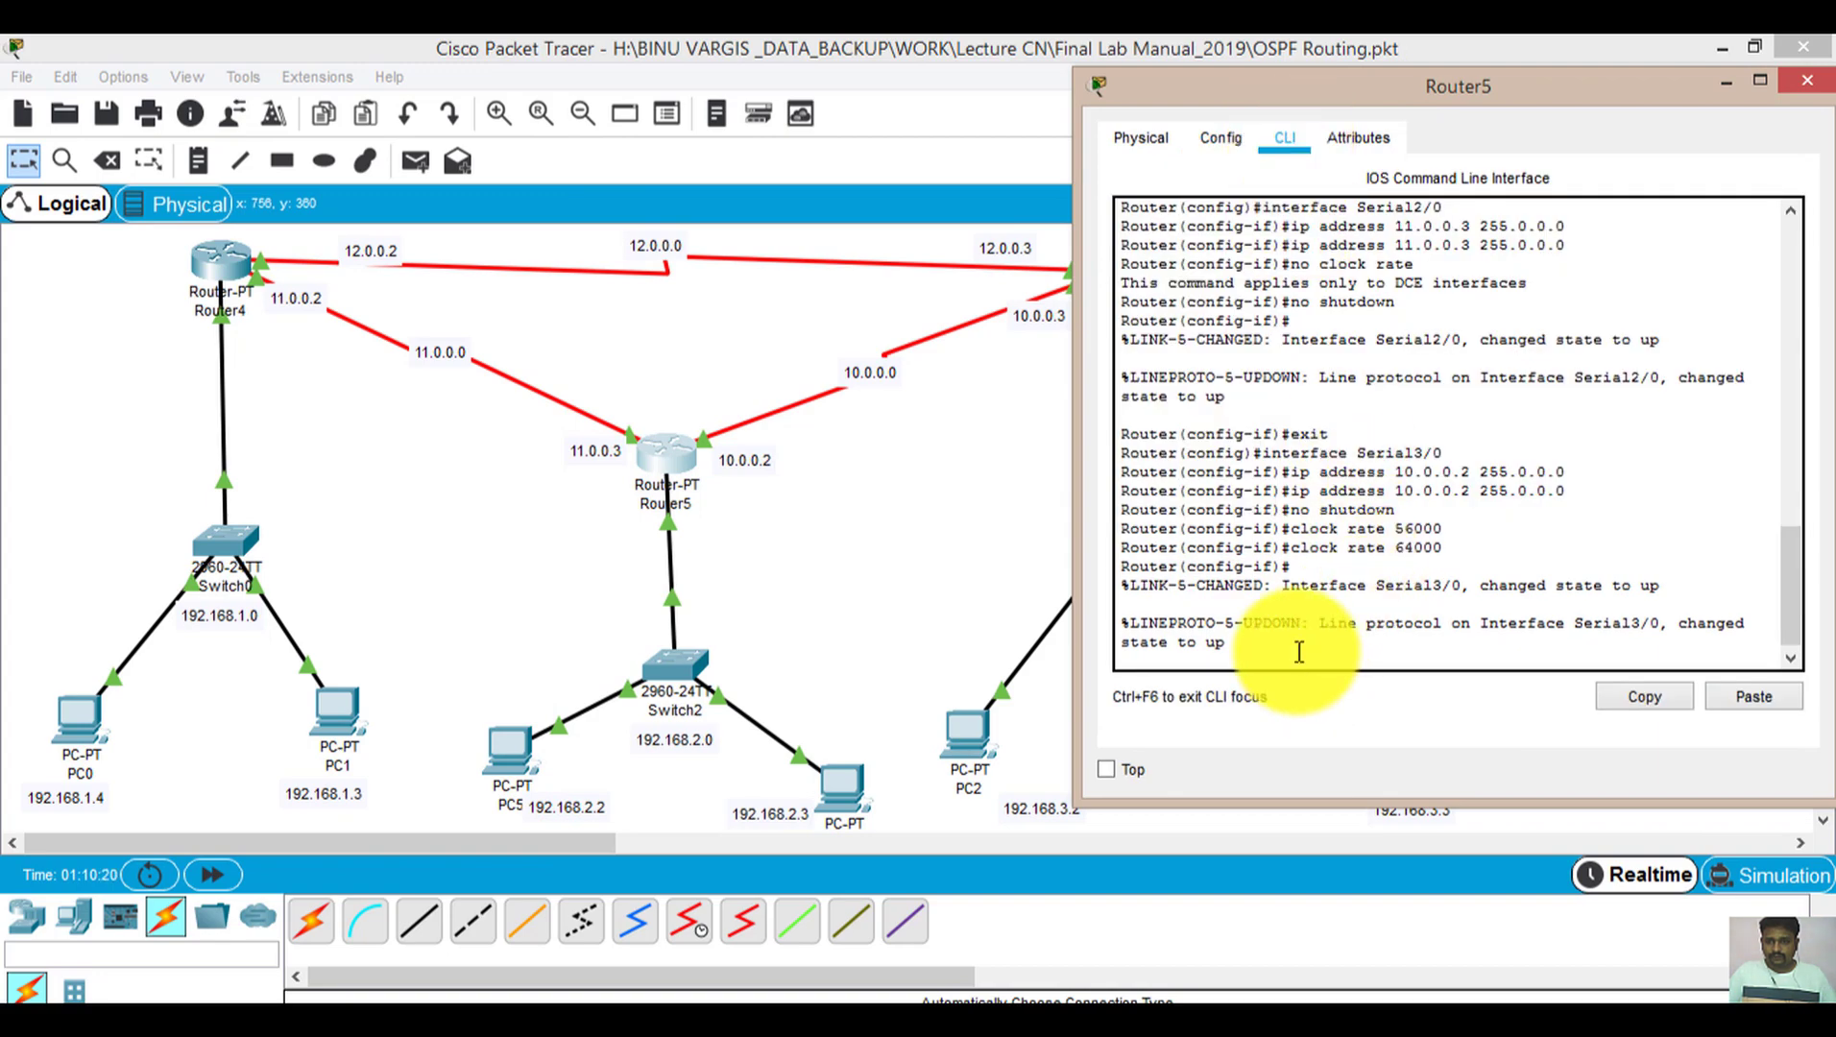
pyautogui.doubleClick(1565, 87)
pyautogui.moveTo(791, 49); pyautogui.dragTo(1820, 48)
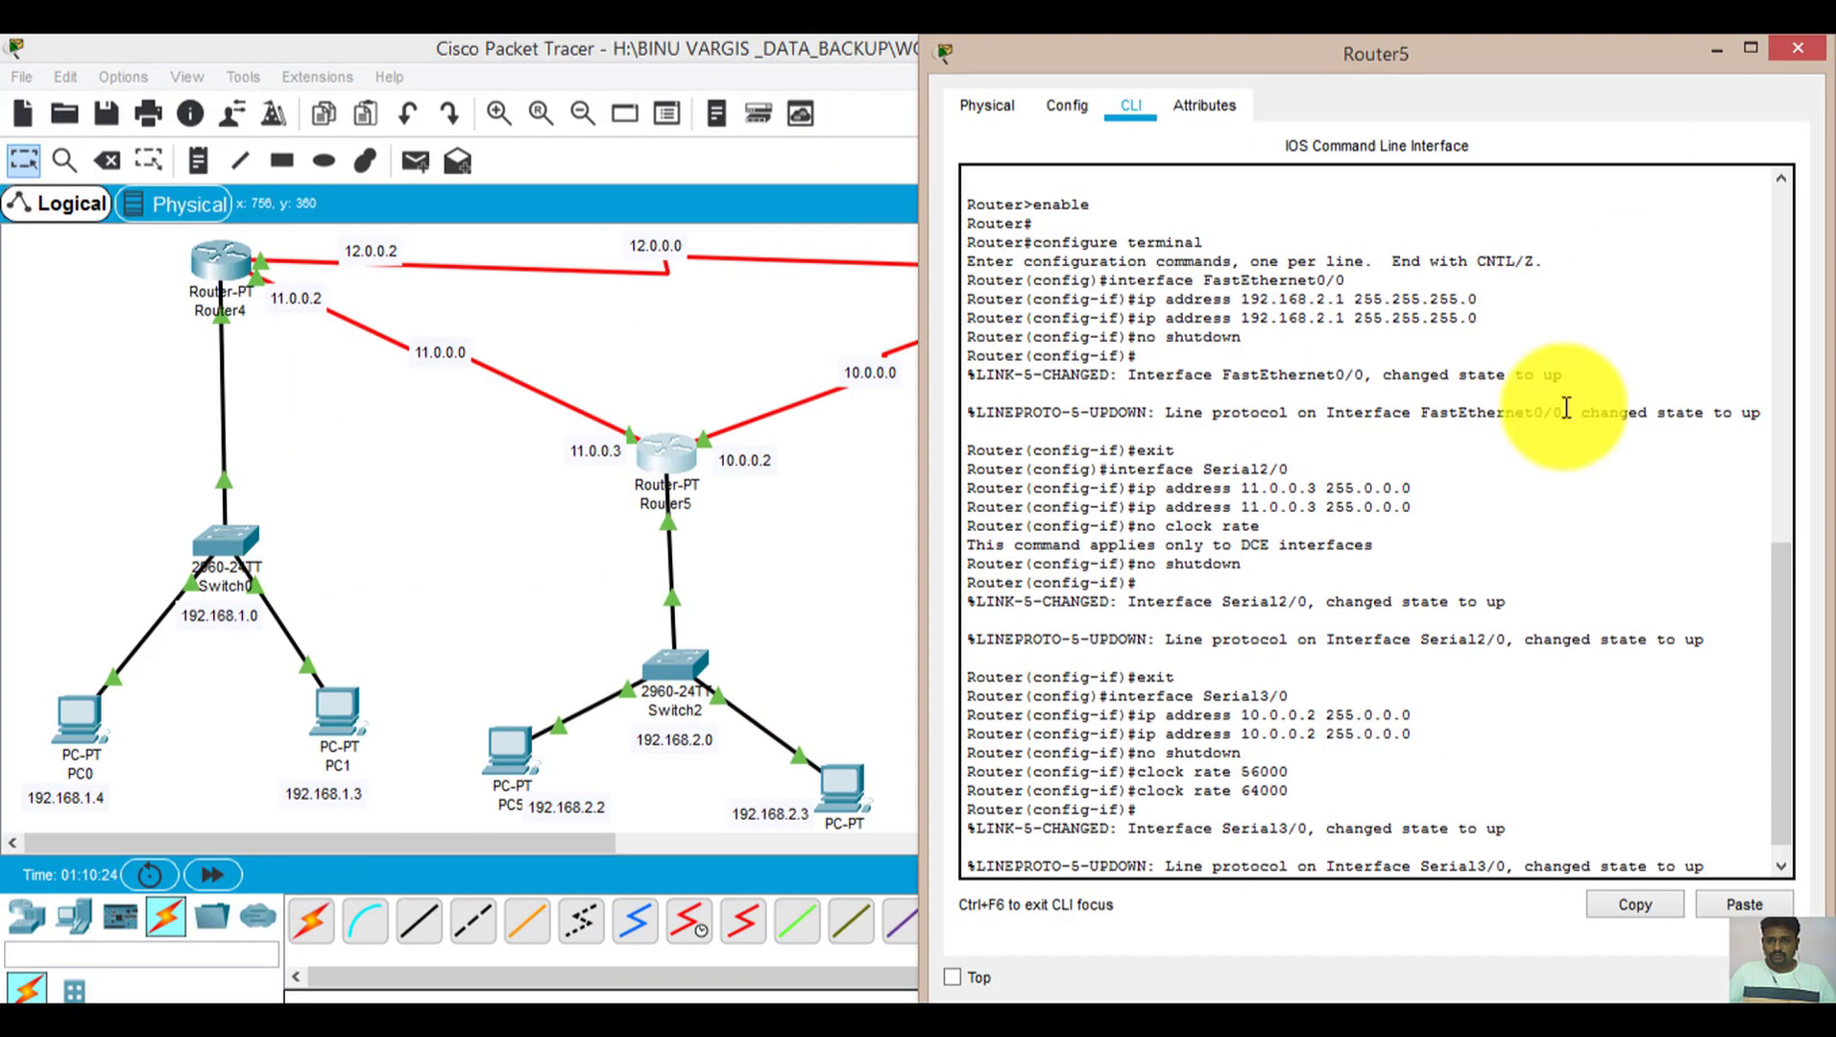
# Exit Router5's interface and global configuration modes, end the console session, and start a new one at the Router> prompt
pyautogui.press('Return')
pyautogui.press('Return')
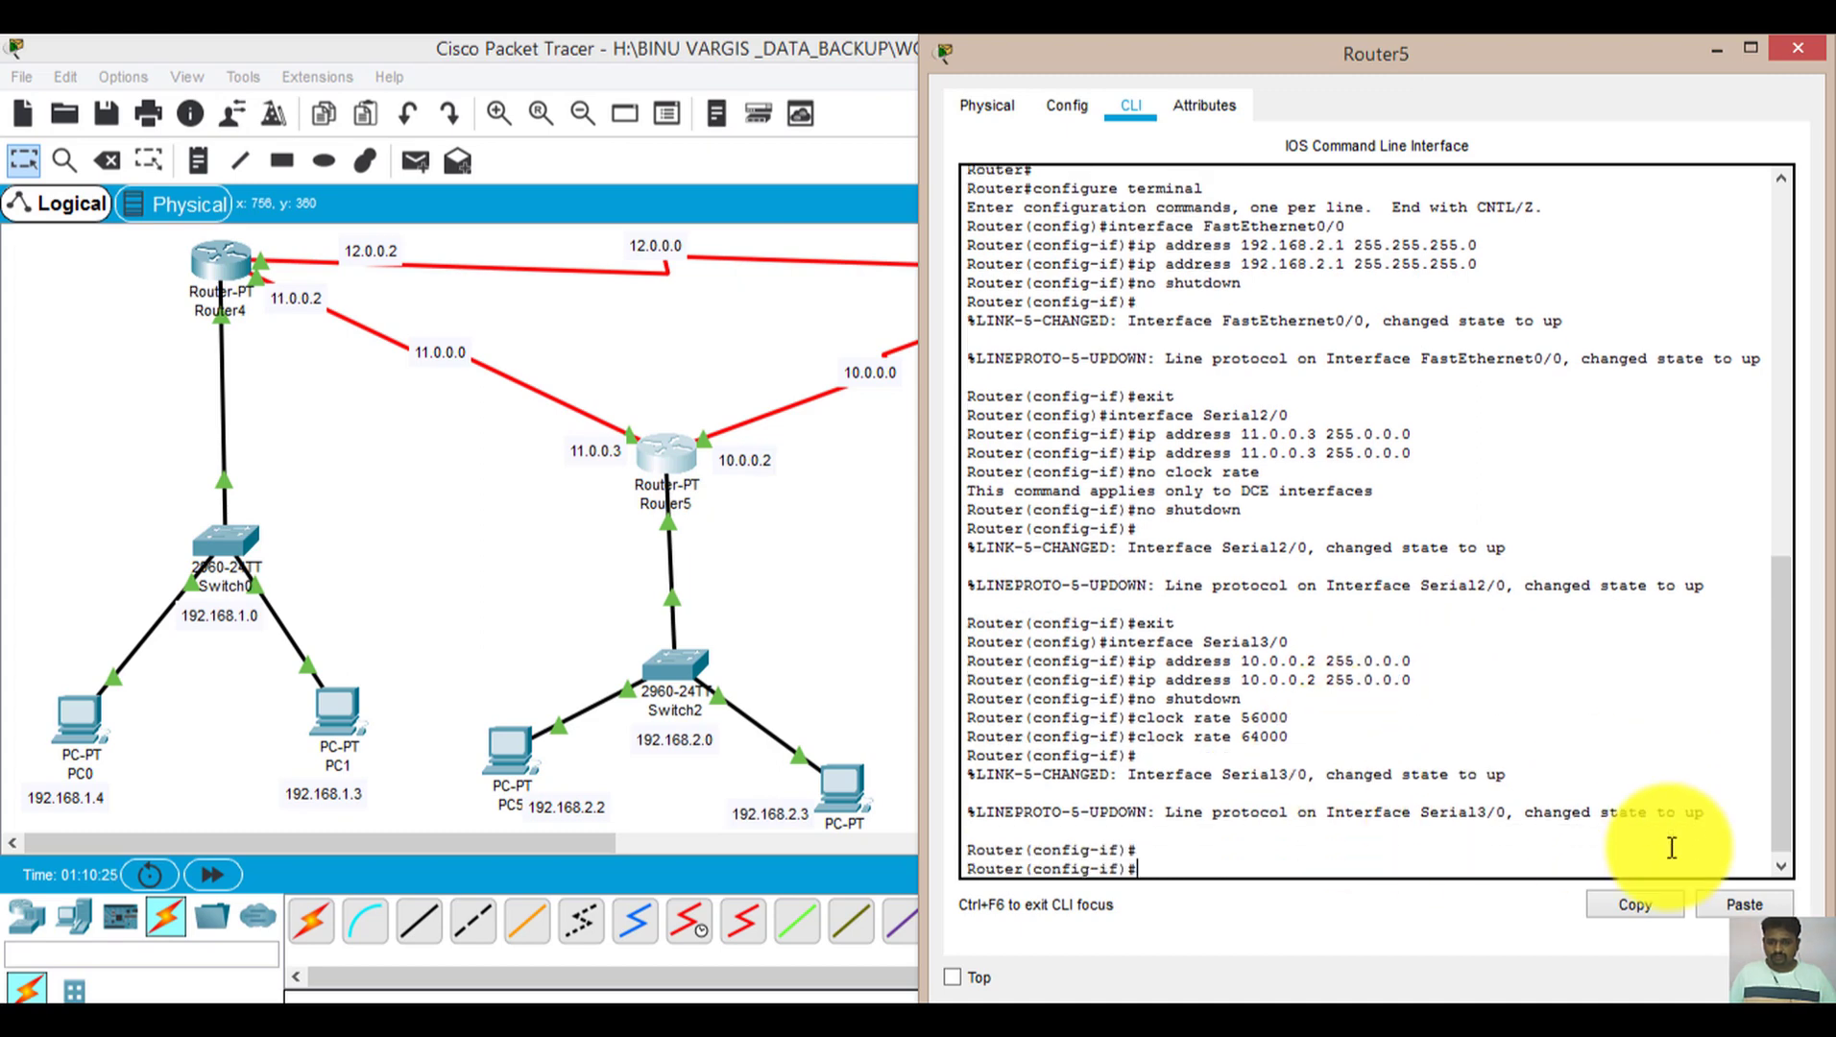
pyautogui.press('Return')
pyautogui.write('exit')
pyautogui.press('Return')
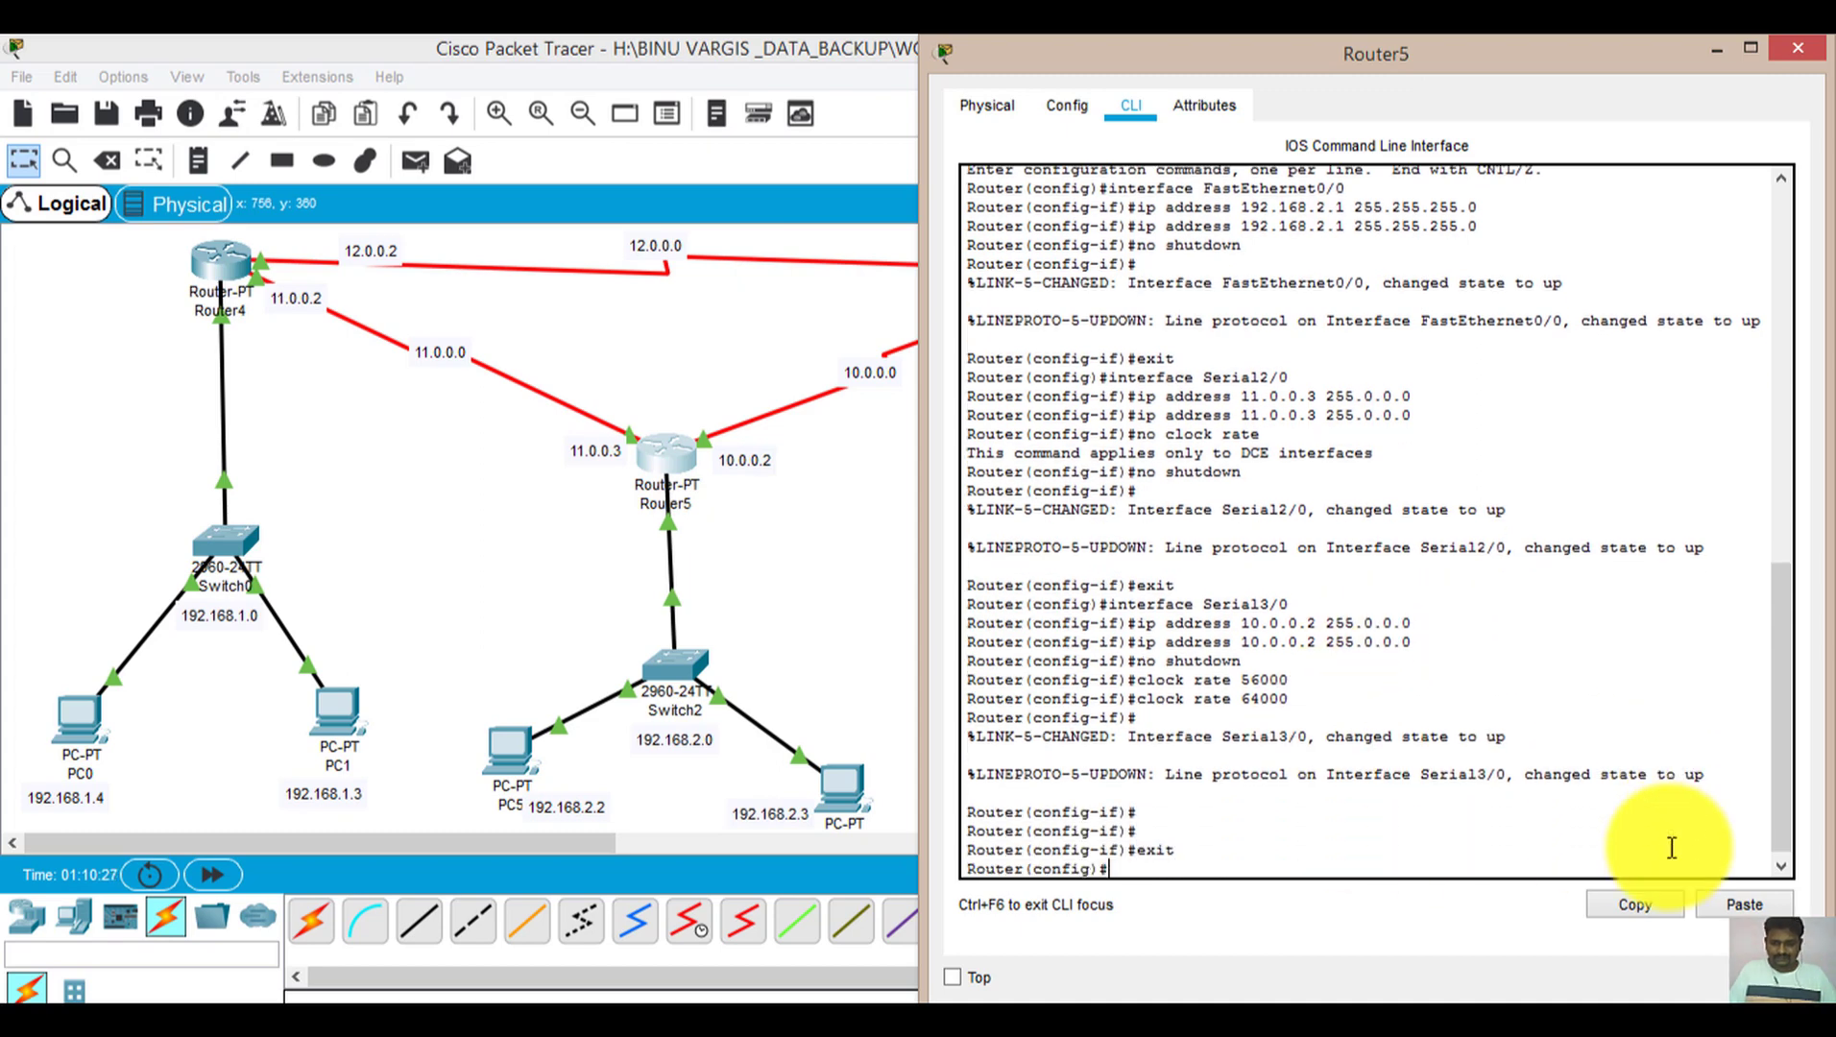
pyautogui.write('exi')
pyautogui.write('t')
pyautogui.press('Return')
pyautogui.write('exit')
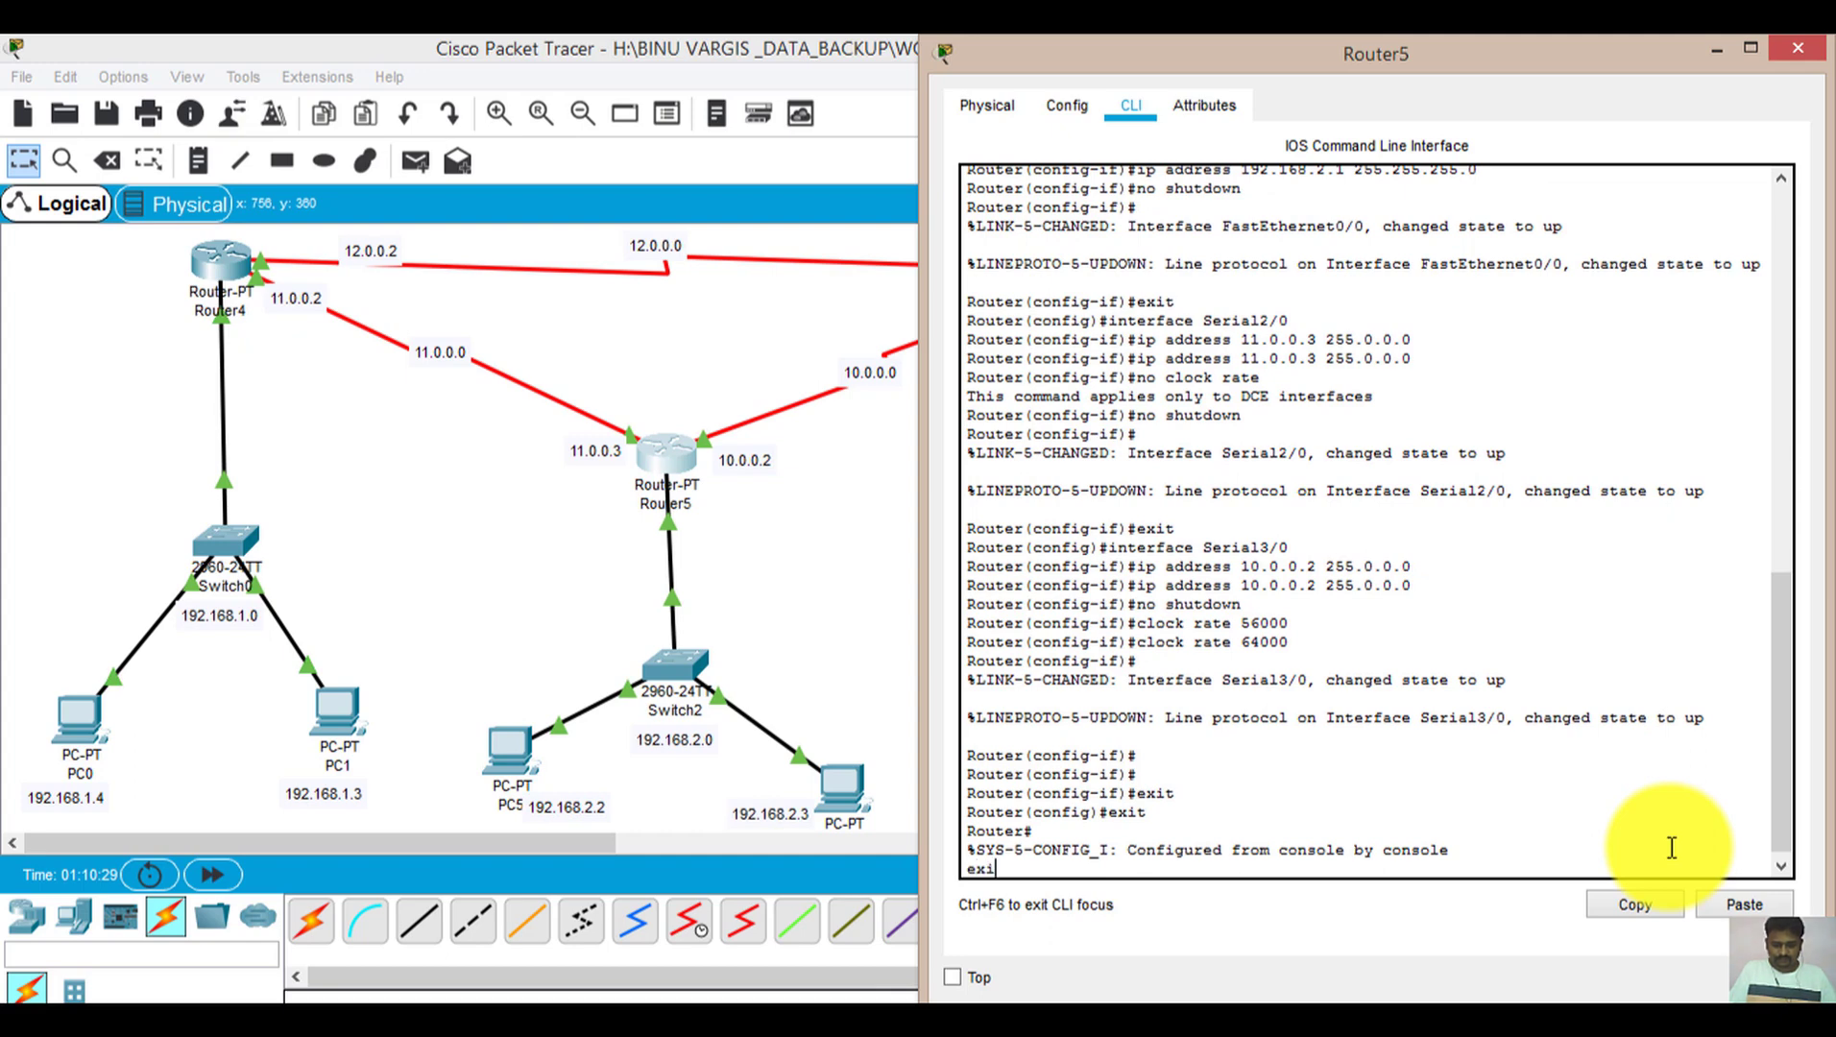
pyautogui.press('Return')
pyautogui.press('Return')
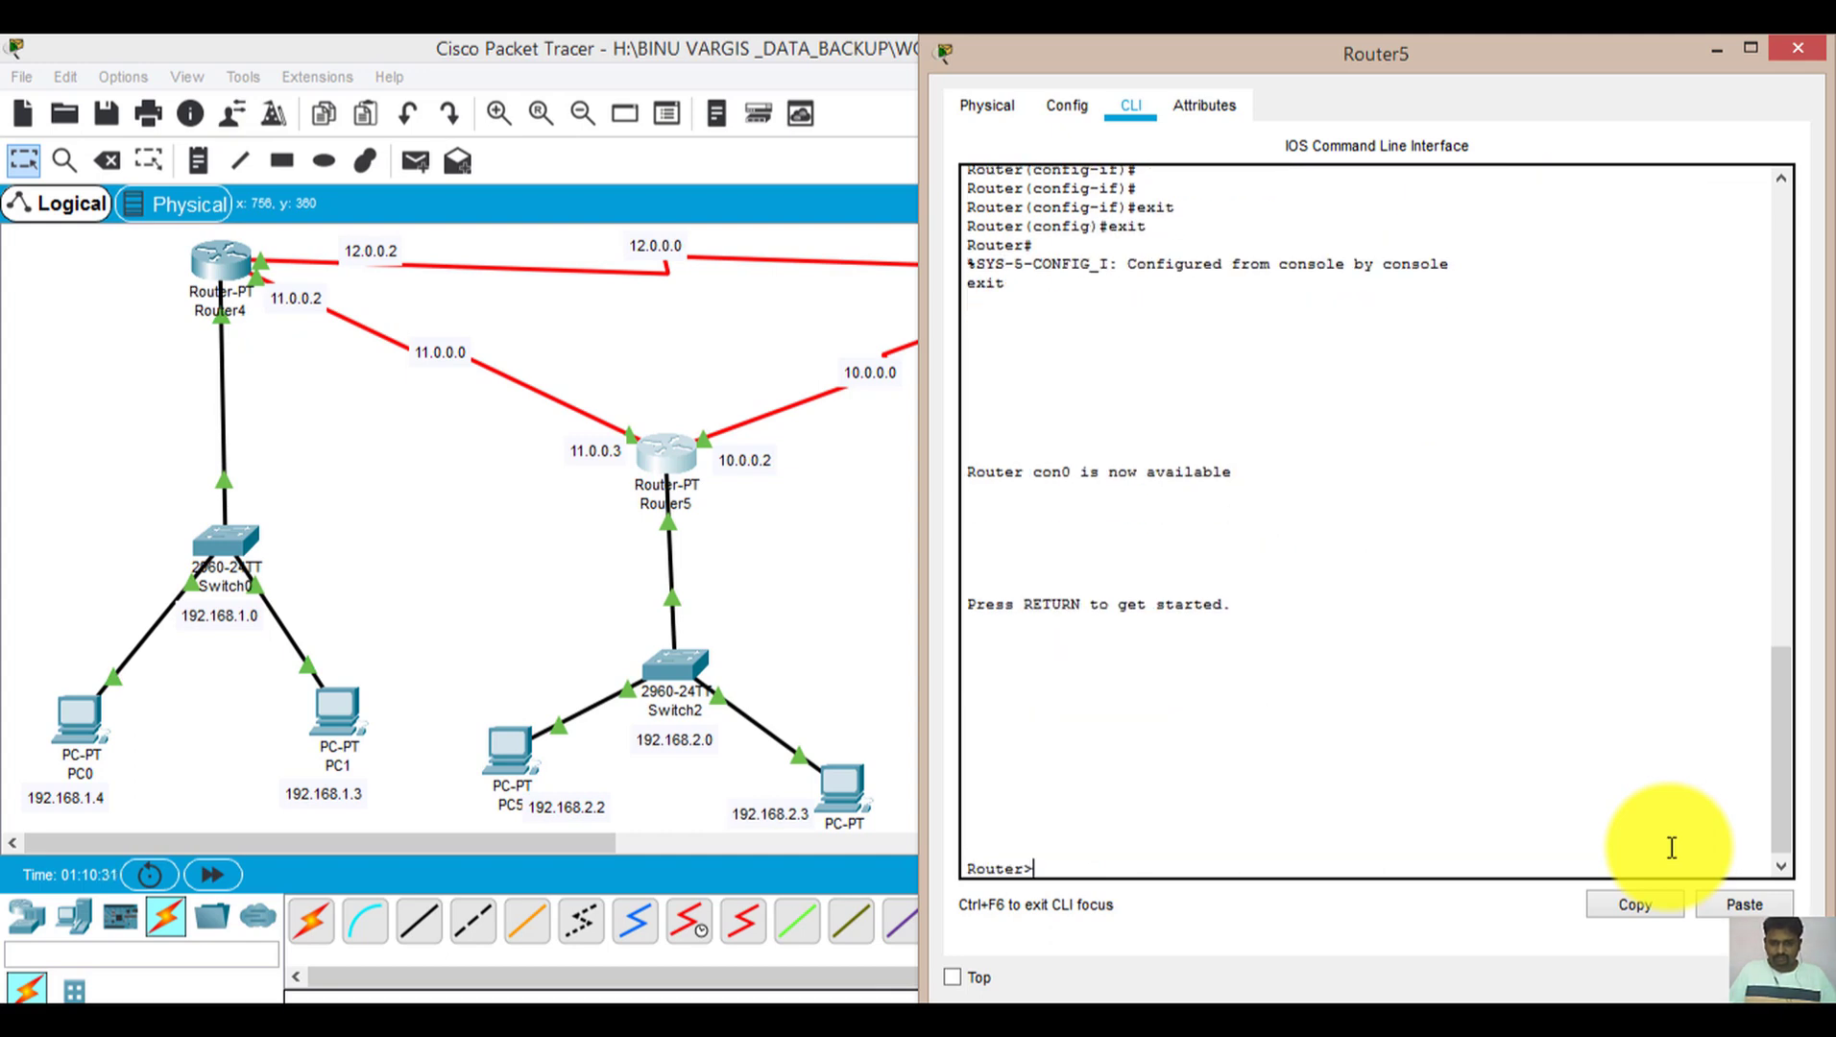
# Enter privileged and global configuration mode on Router5 and start OSPF routing with process ID 10
pyautogui.write('en')
pyautogui.press('Return')
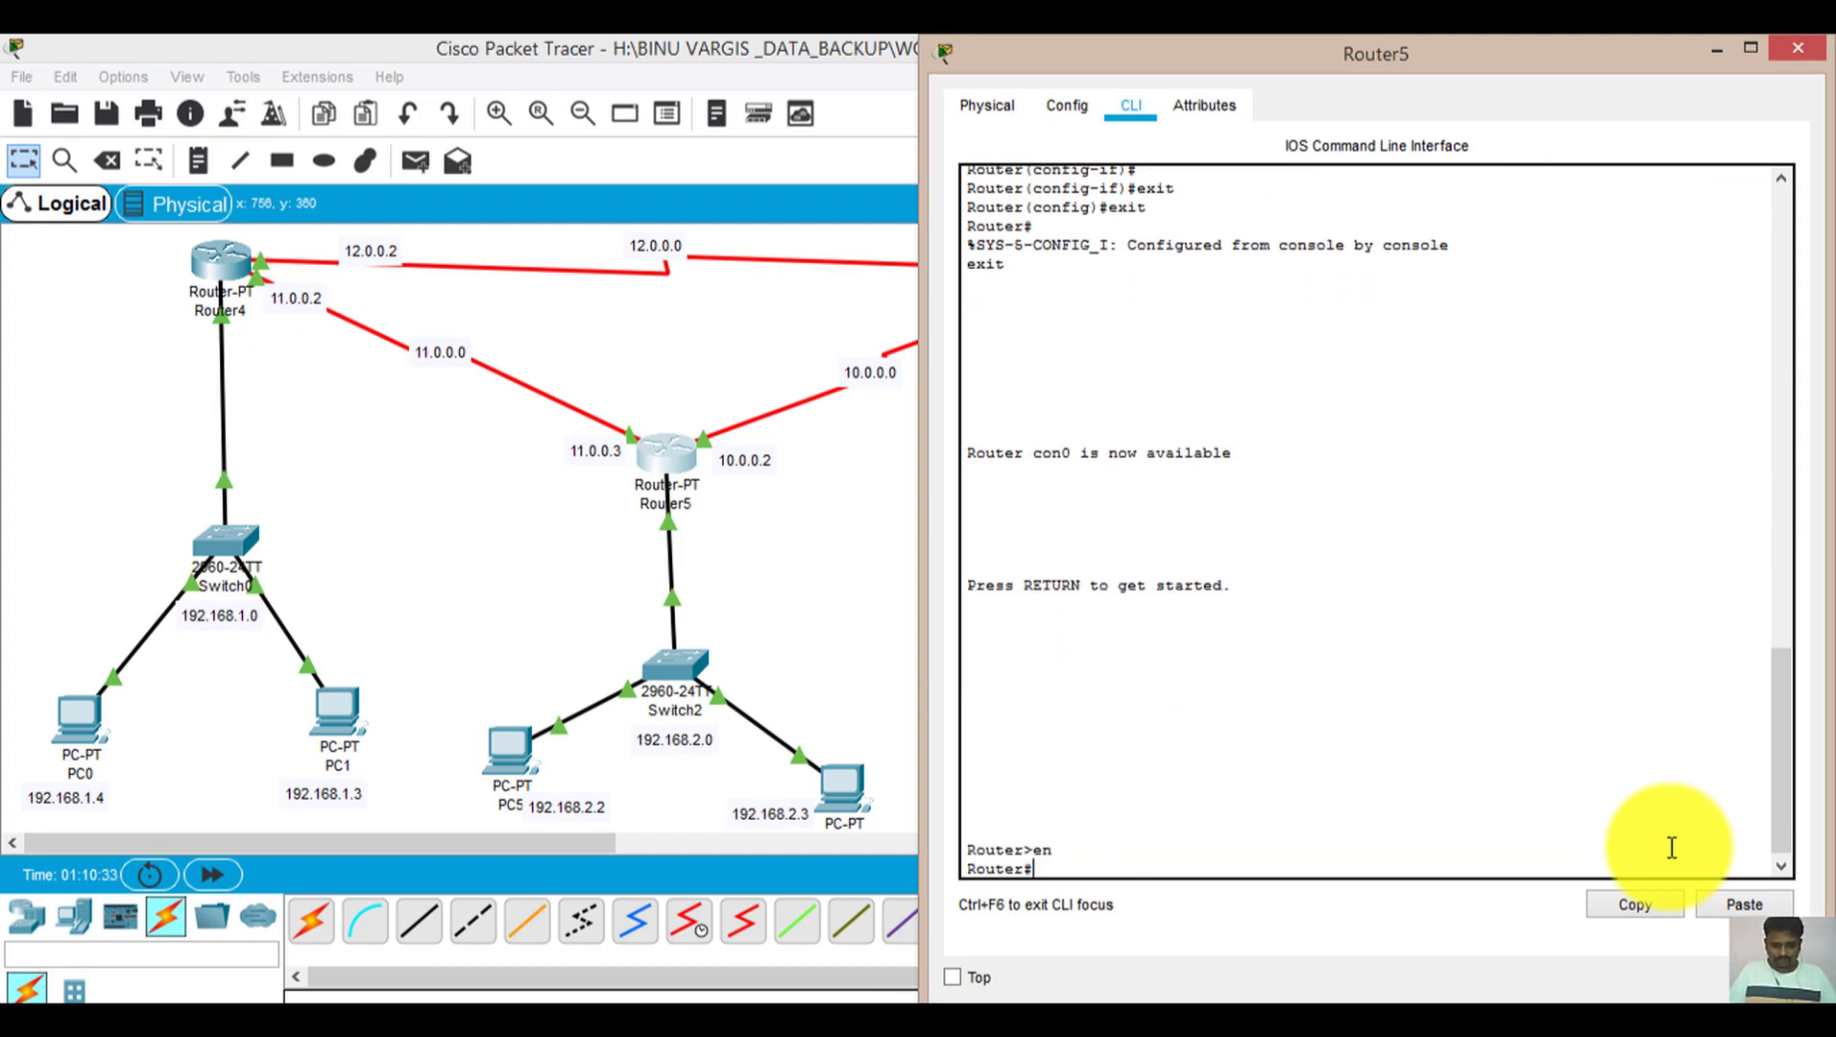
pyautogui.write('configure')
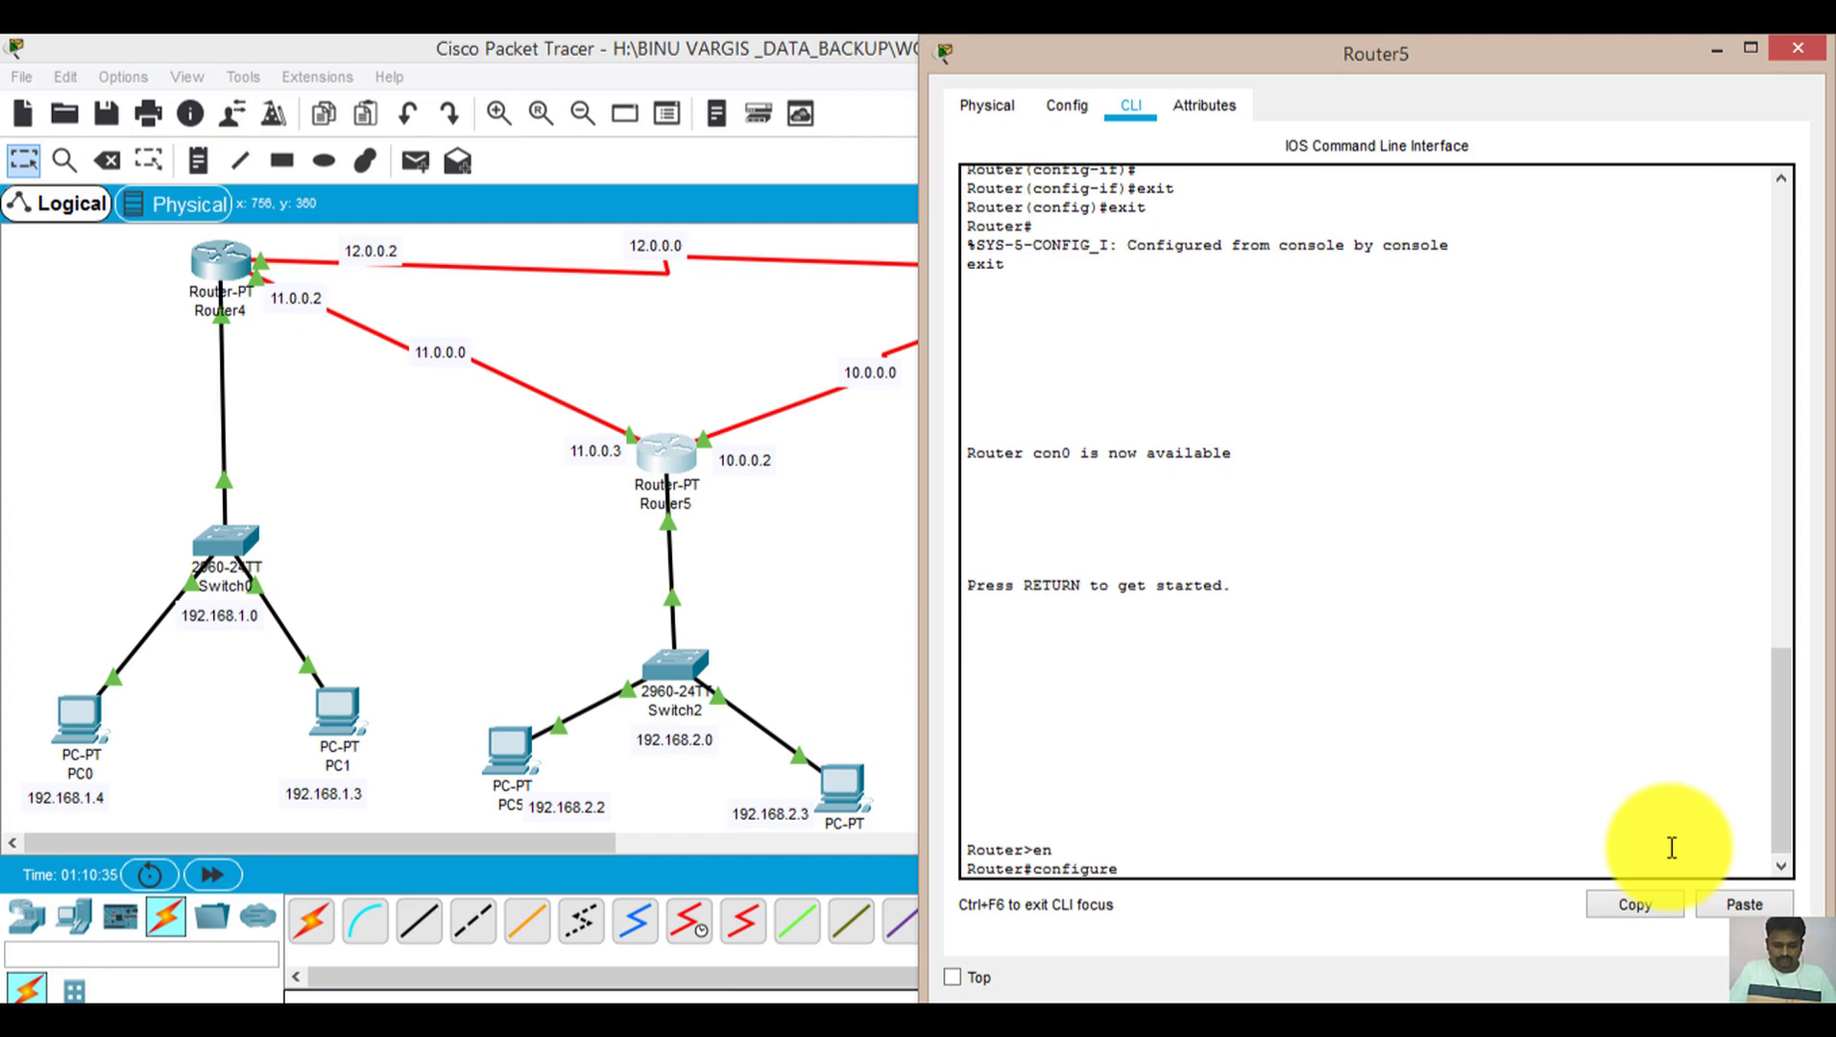
pyautogui.write(' terminal')
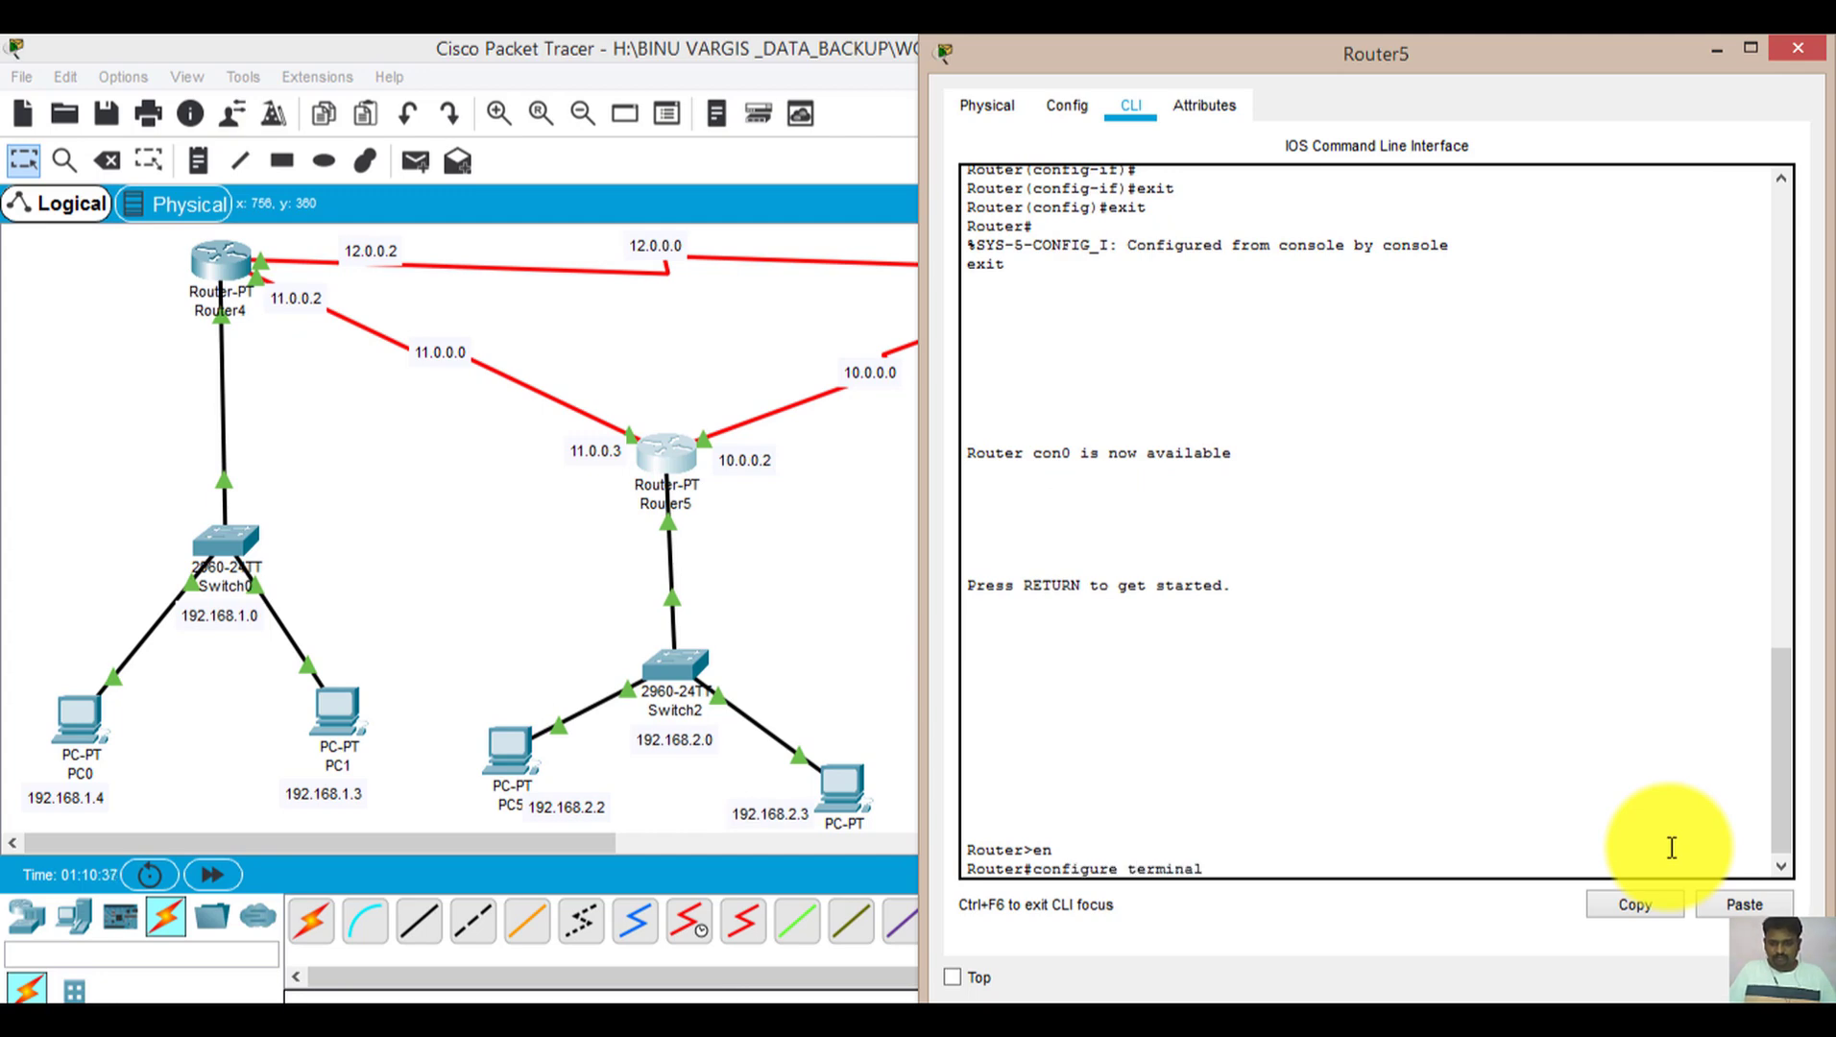
pyautogui.press('Return')
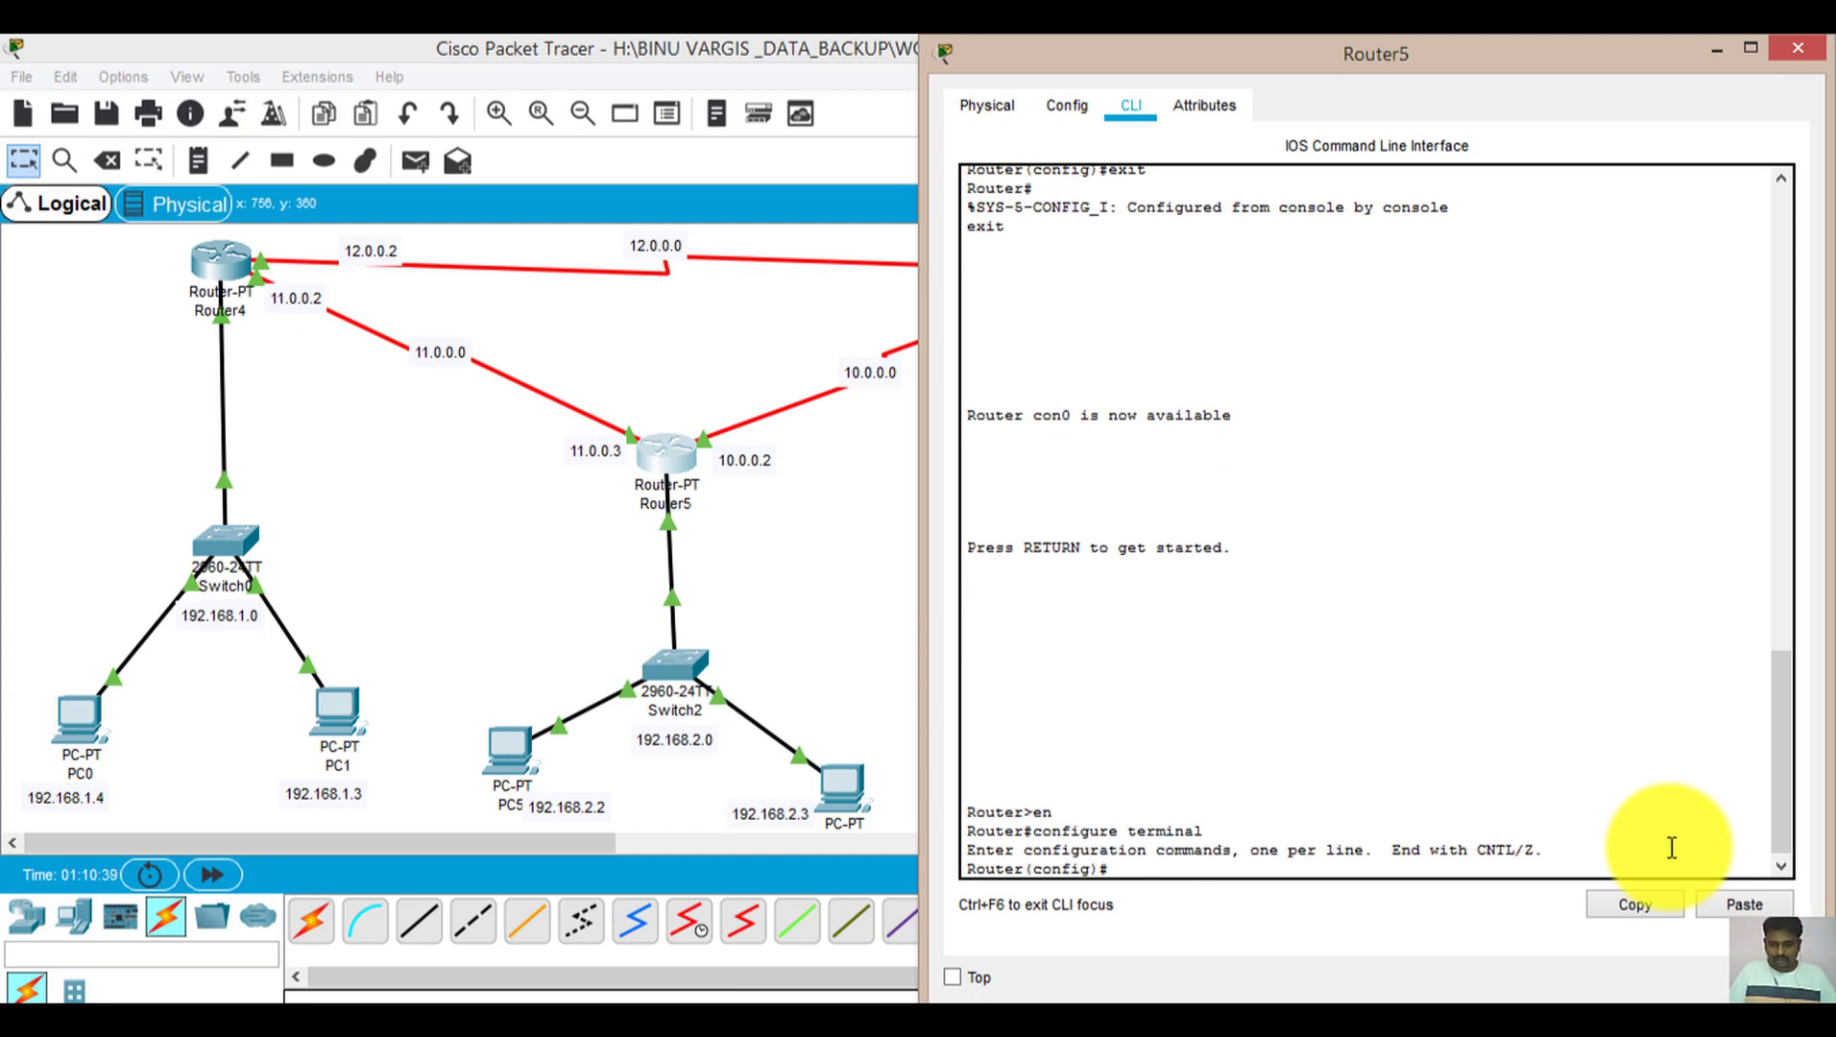
pyautogui.write('router ospf 10')
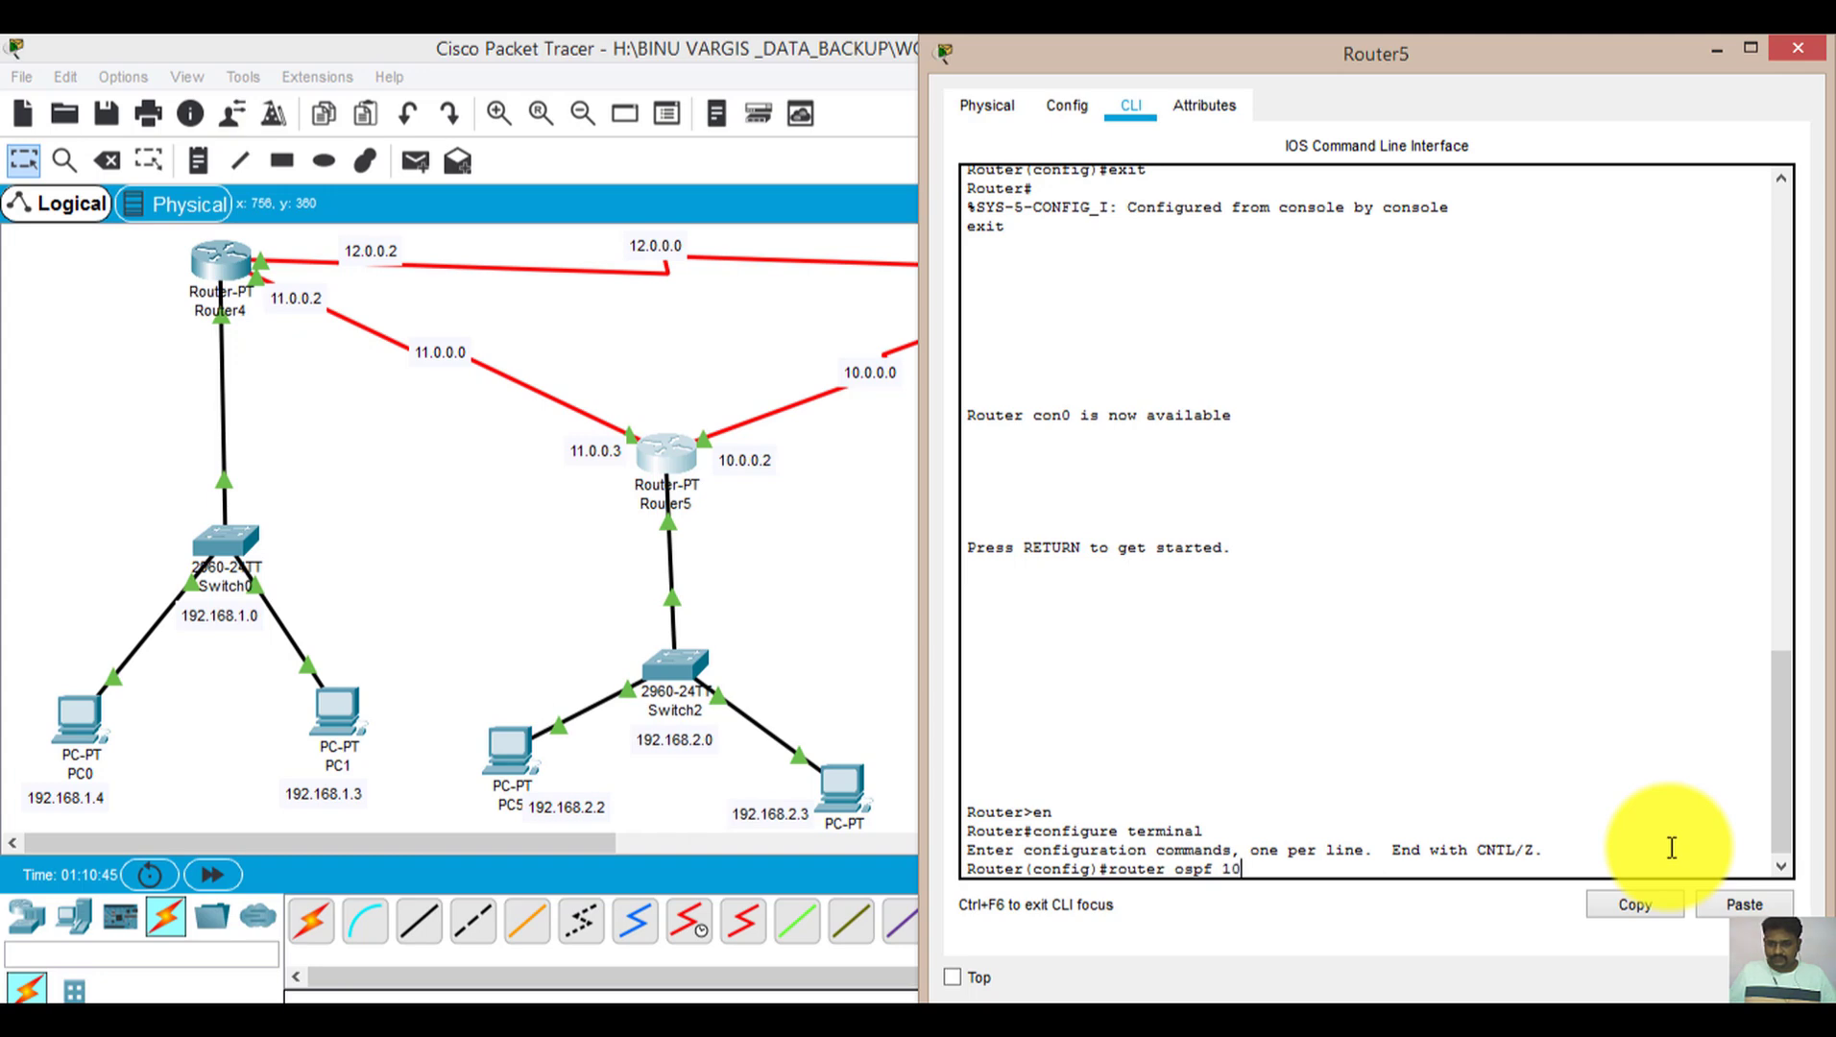
pyautogui.press('Return')
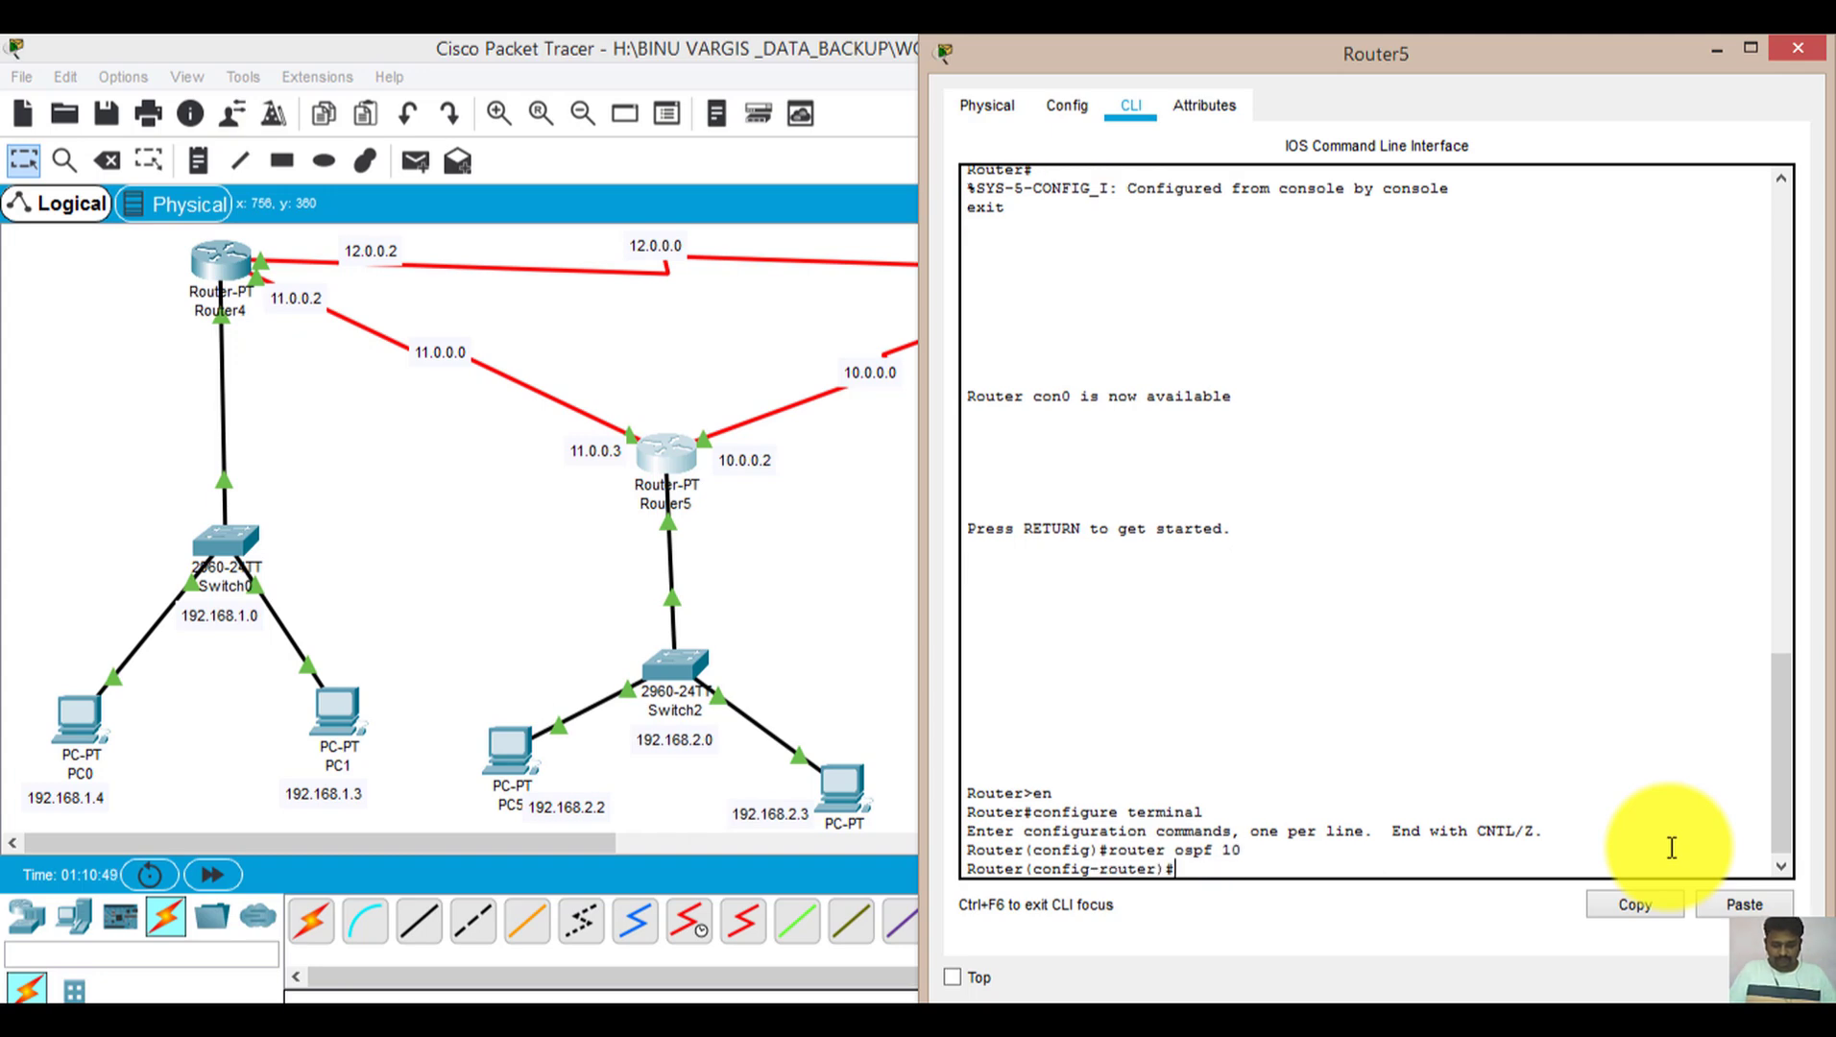
# Advertise network 192.168.2.0 with wildcard mask 0.0.0.255 in area 0 on Router5
pyautogui.write('network')
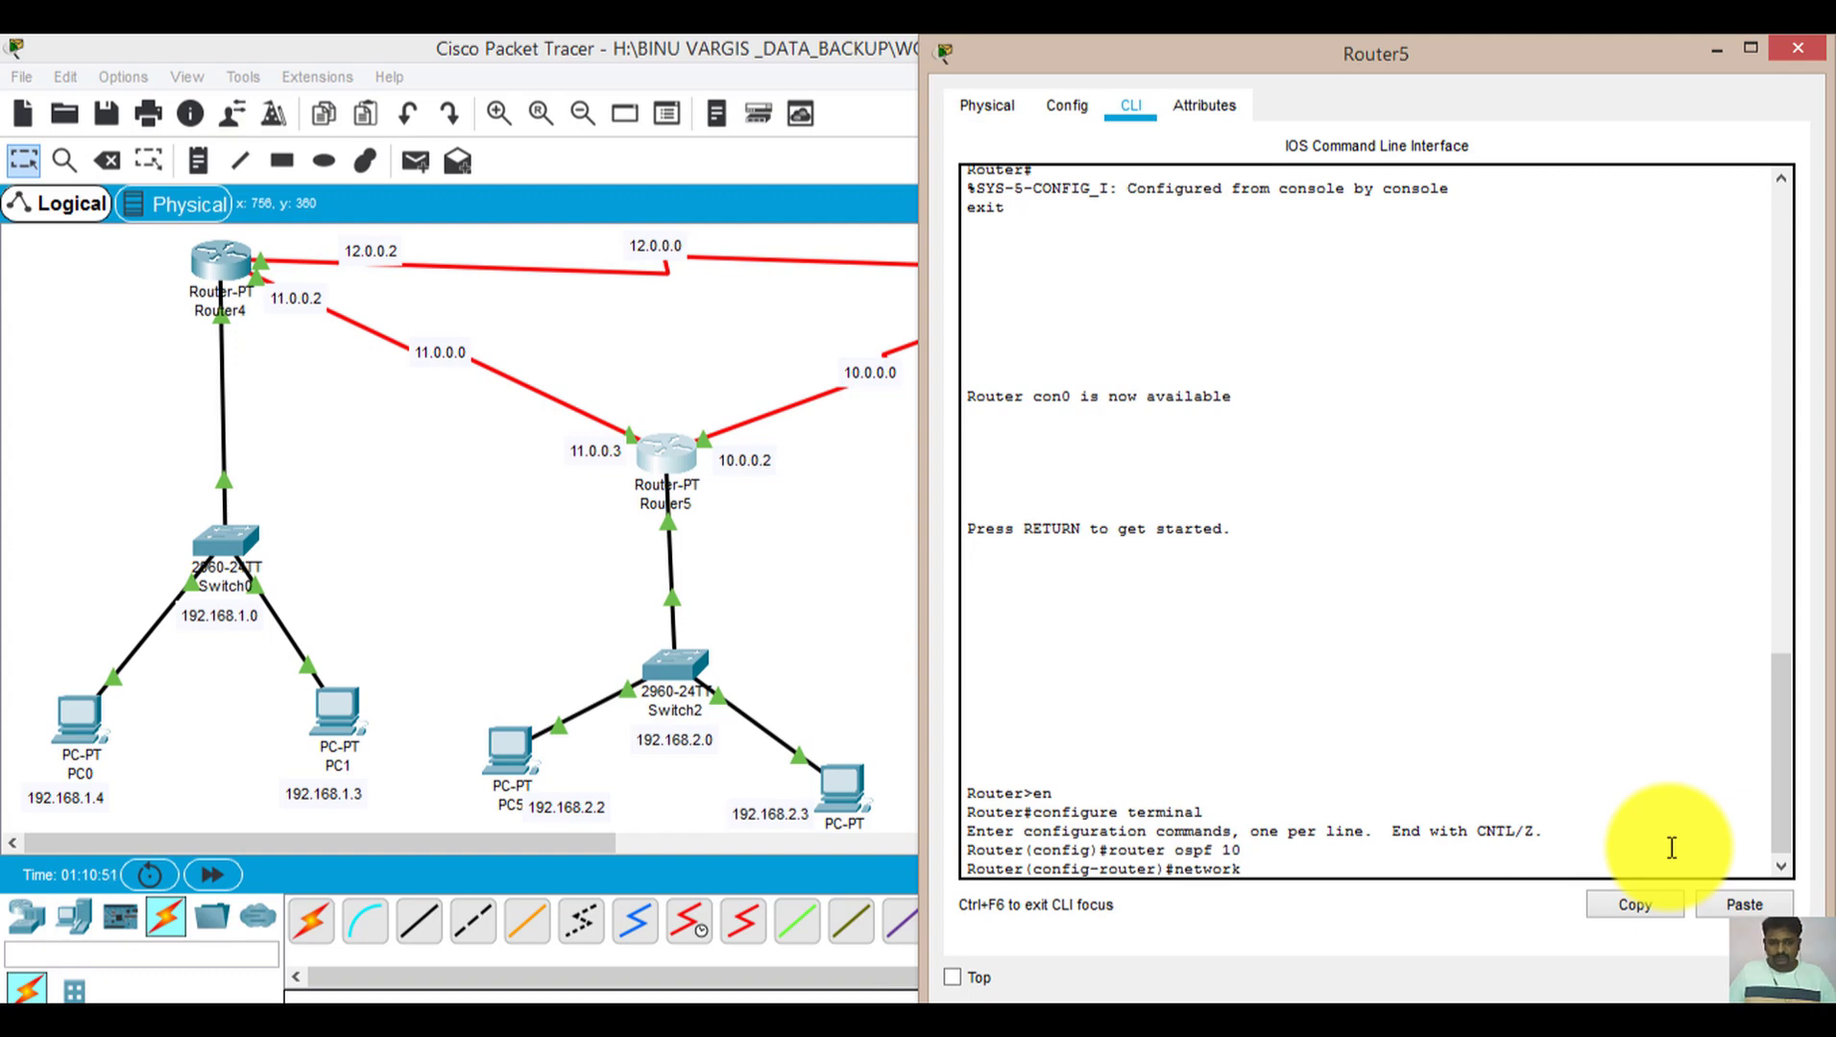
pyautogui.write(' 192')
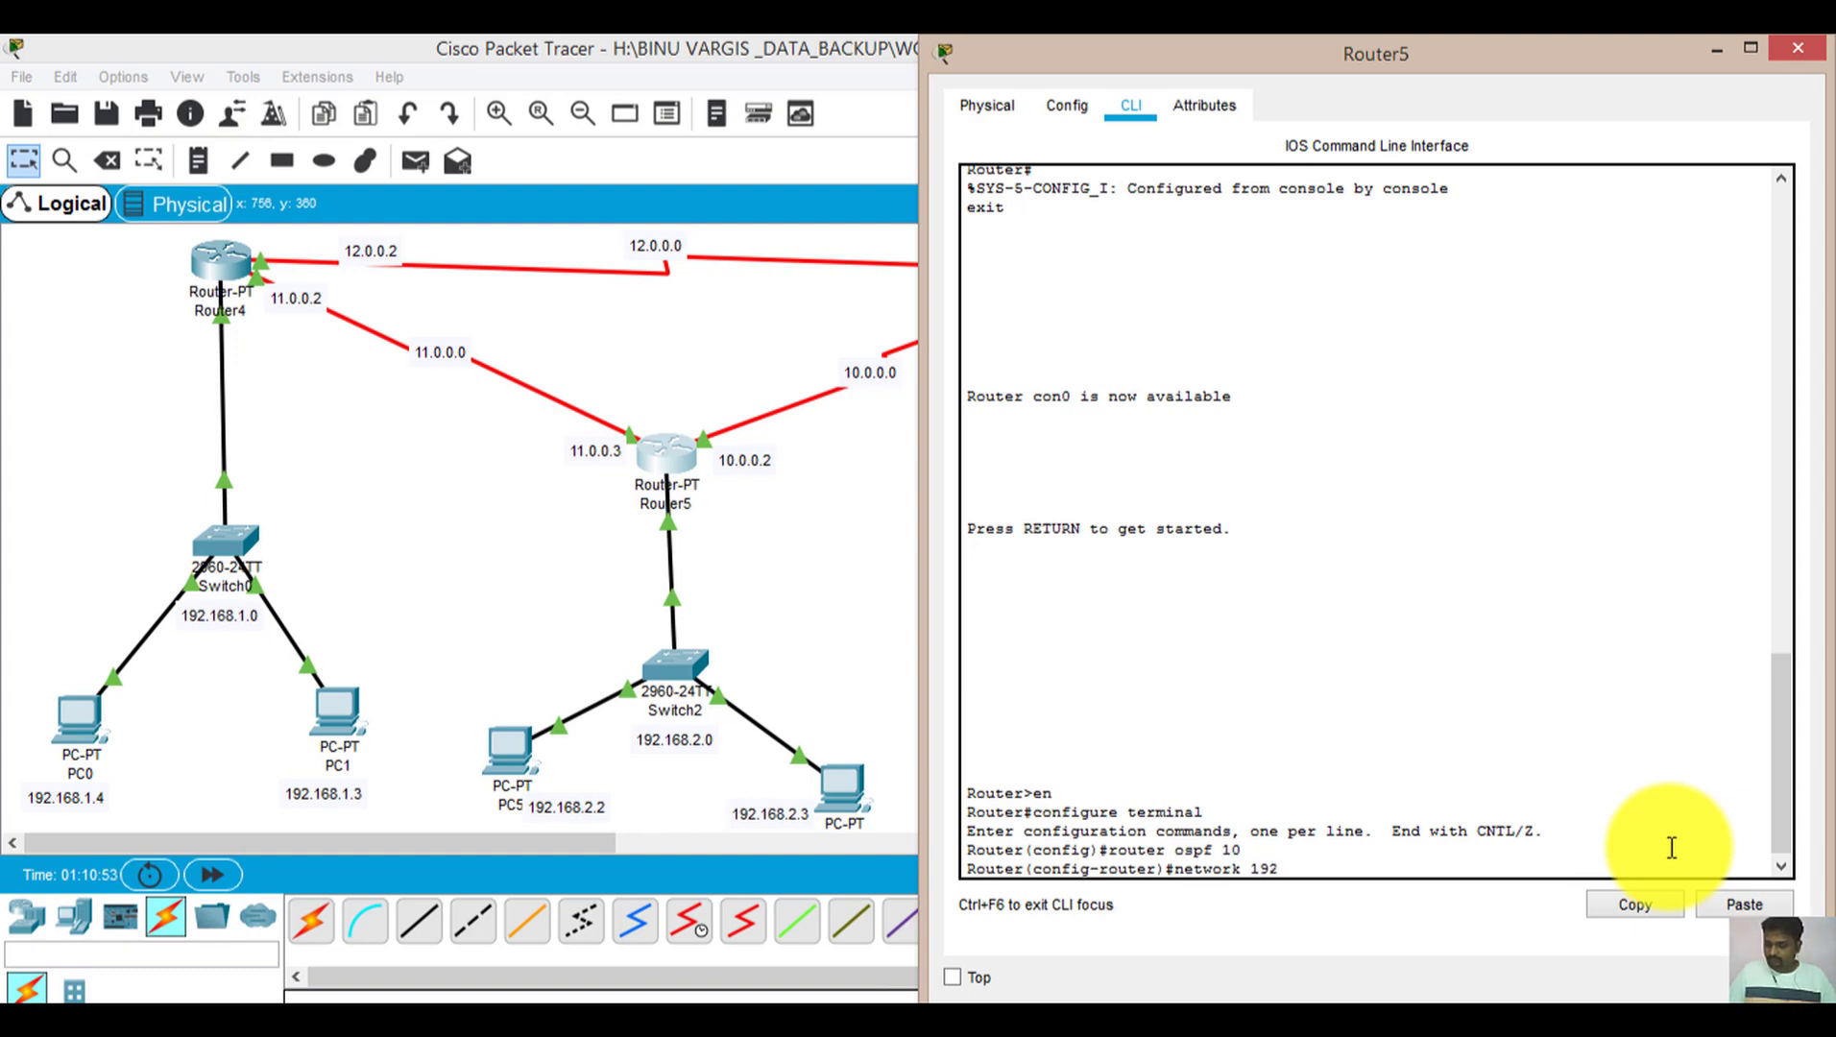
pyautogui.write('.168.2.0 0.0.0.255 area')
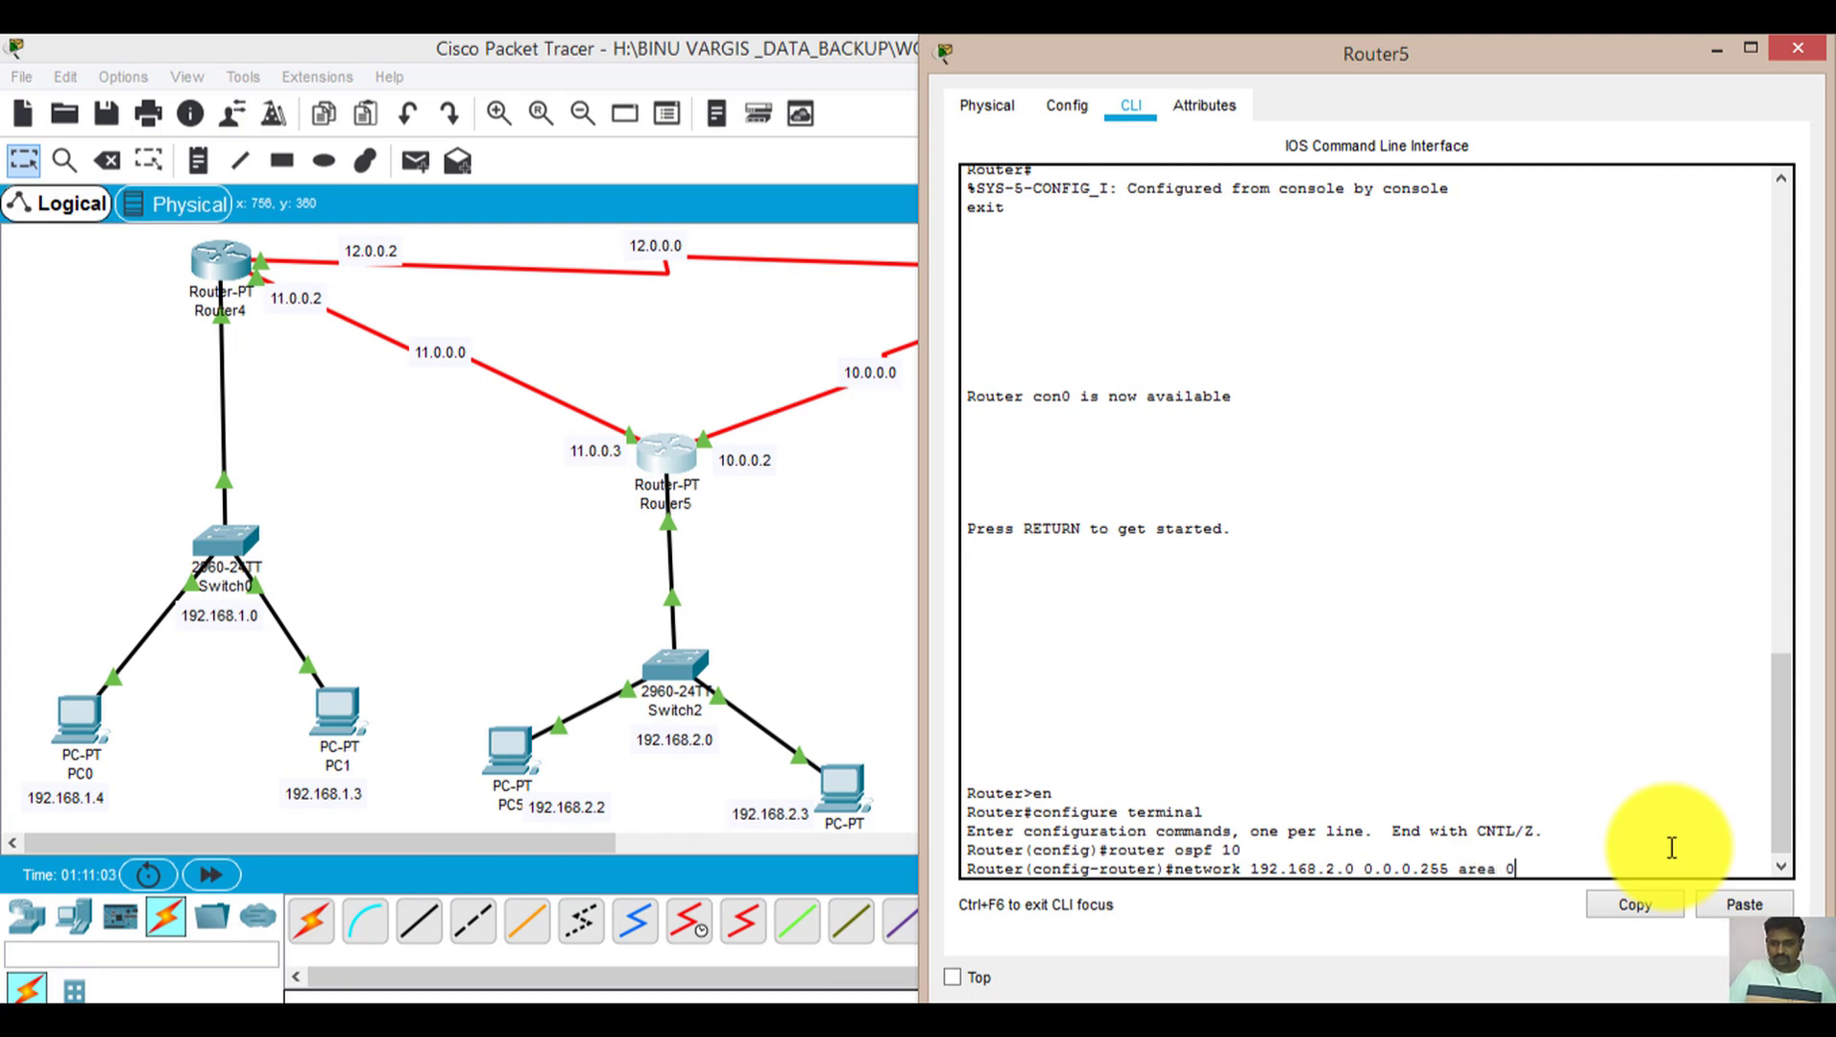
pyautogui.write(' 0')
pyautogui.press('Return')
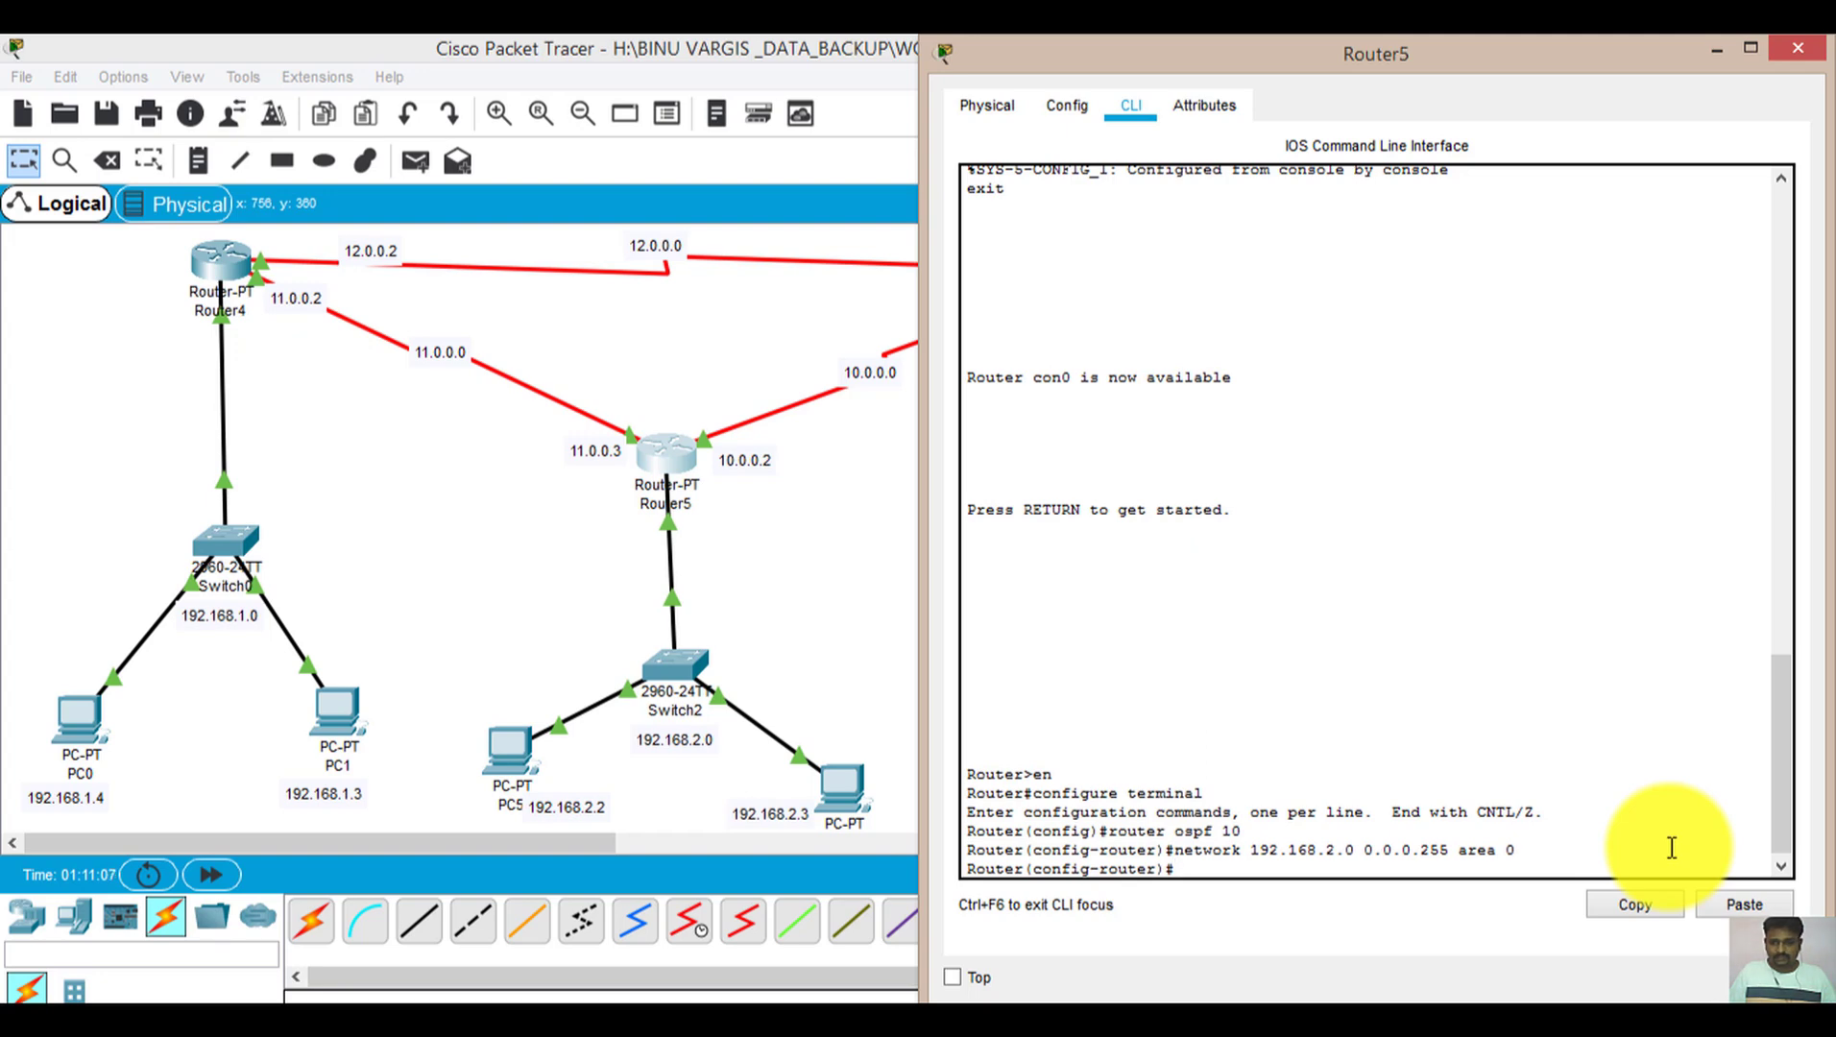
# Reuse the last network command to advertise 11.0.0.0 with wildcard mask 0.255.255.255 in area 0 on Router5
pyautogui.press('Up')
pyautogui.press('BackSpace')
pyautogui.press('BackSpace')
pyautogui.press('BackSpace')
pyautogui.press('BackSpace')
pyautogui.press('BackSpace')
pyautogui.press('BackSpace')
pyautogui.press('BackSpace')
pyautogui.press('BackSpace')
pyautogui.press('BackSpace')
pyautogui.press('BackSpace')
pyautogui.press('BackSpace')
pyautogui.press('BackSpace')
pyautogui.press('BackSpace')
pyautogui.press('BackSpace')
pyautogui.press('BackSpace')
pyautogui.press('BackSpace')
pyautogui.press('BackSpace')
pyautogui.press('BackSpace')
pyautogui.press('BackSpace')
pyautogui.press('BackSpace')
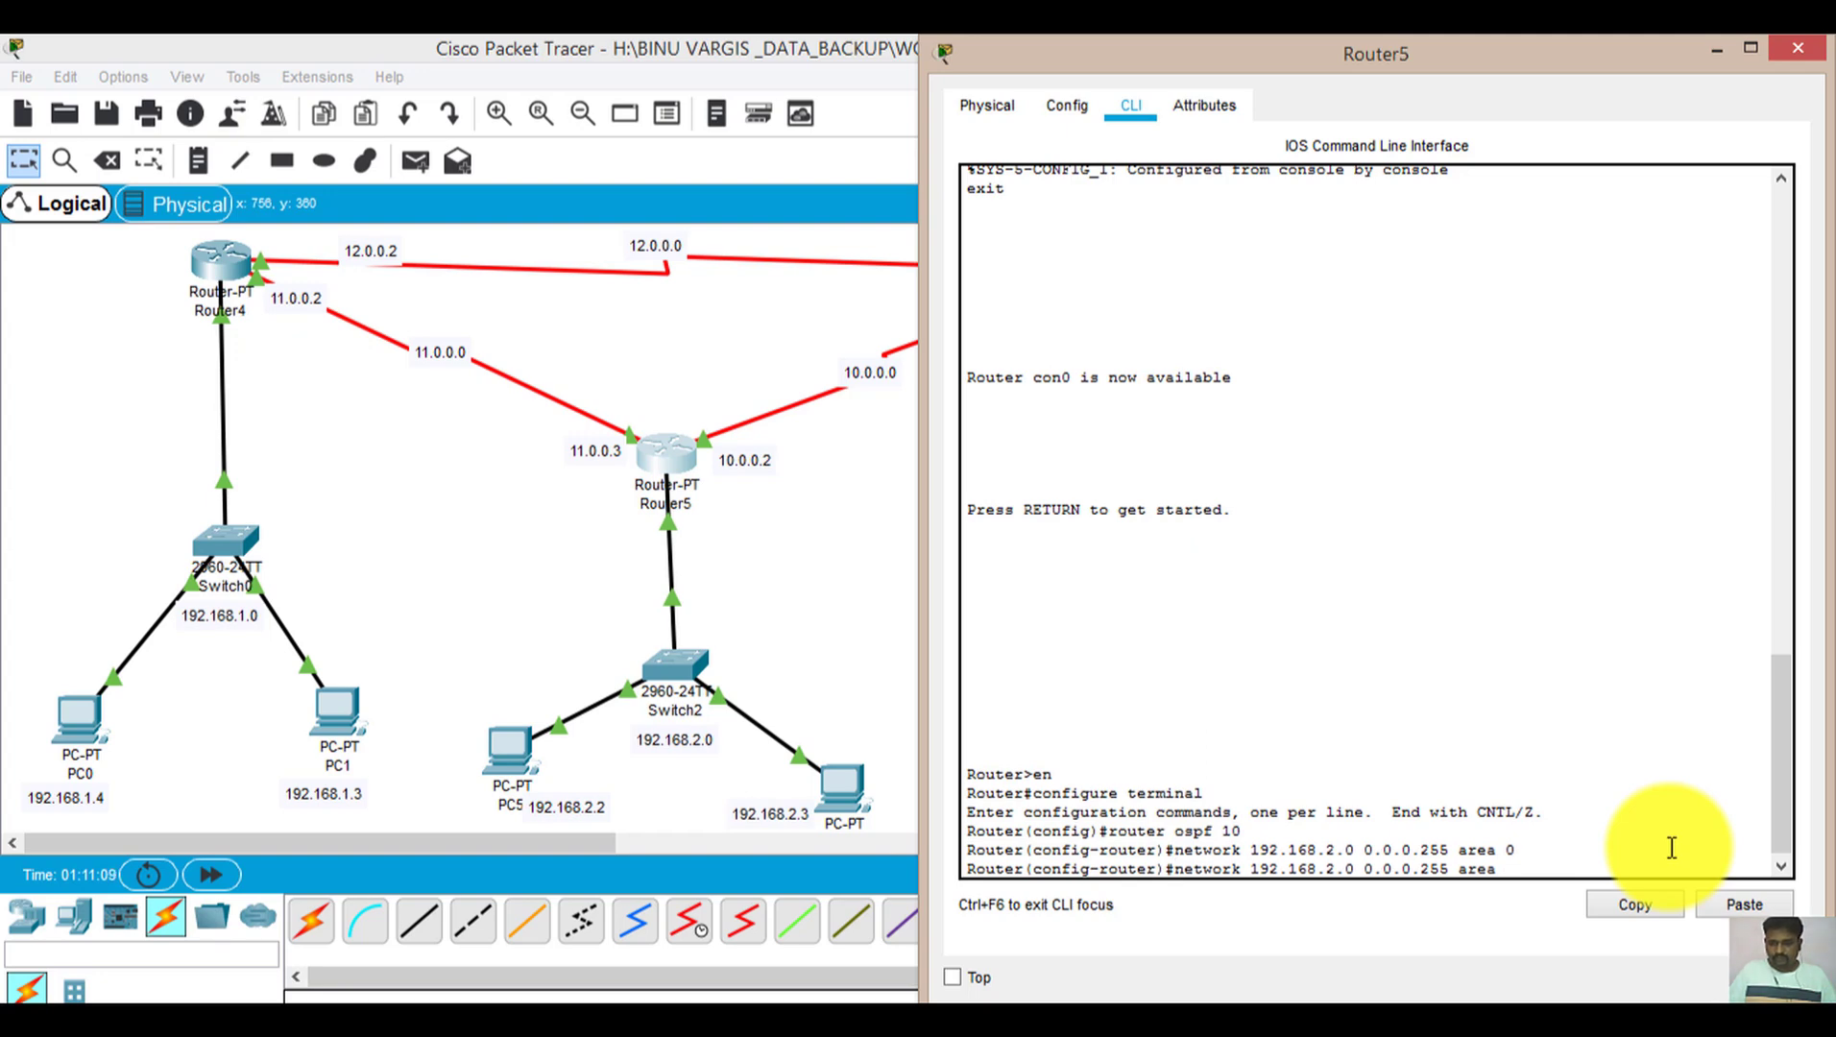
pyautogui.press('BackSpace')
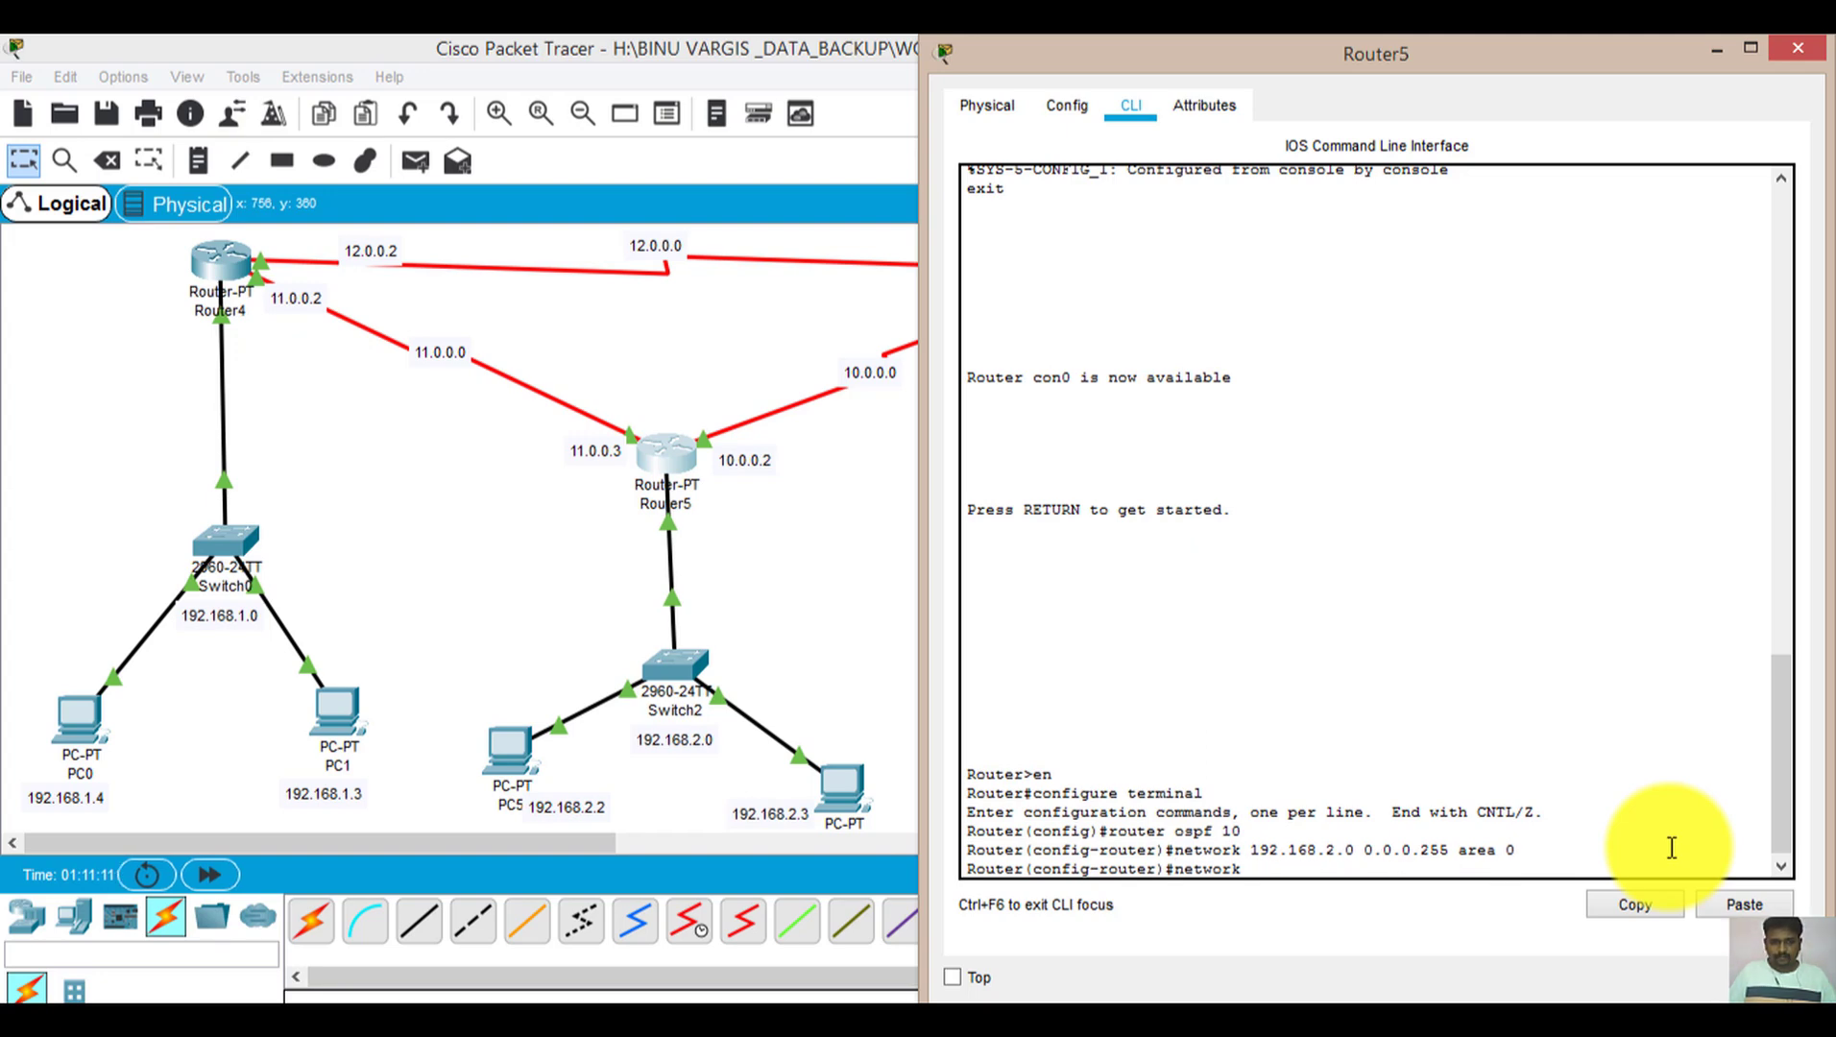
pyautogui.write('11.0.')
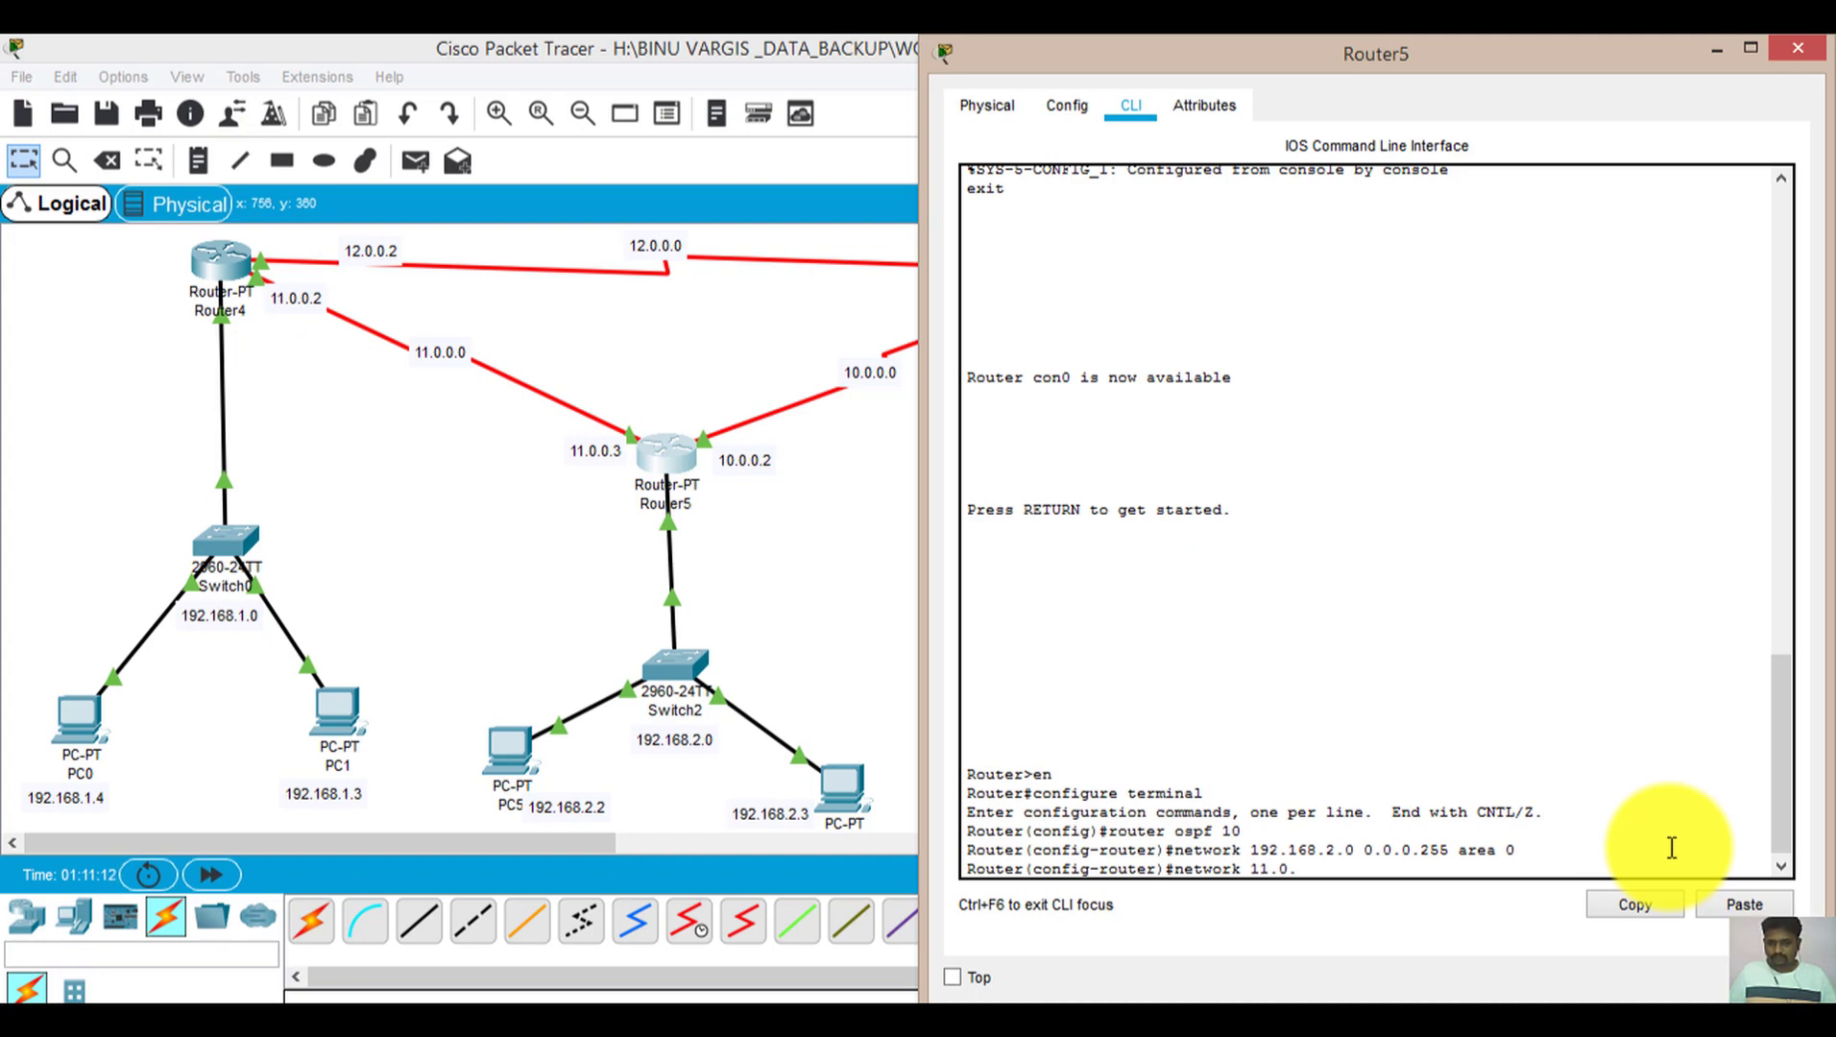
pyautogui.write('0.0')
pyautogui.write(' 0.255.255')
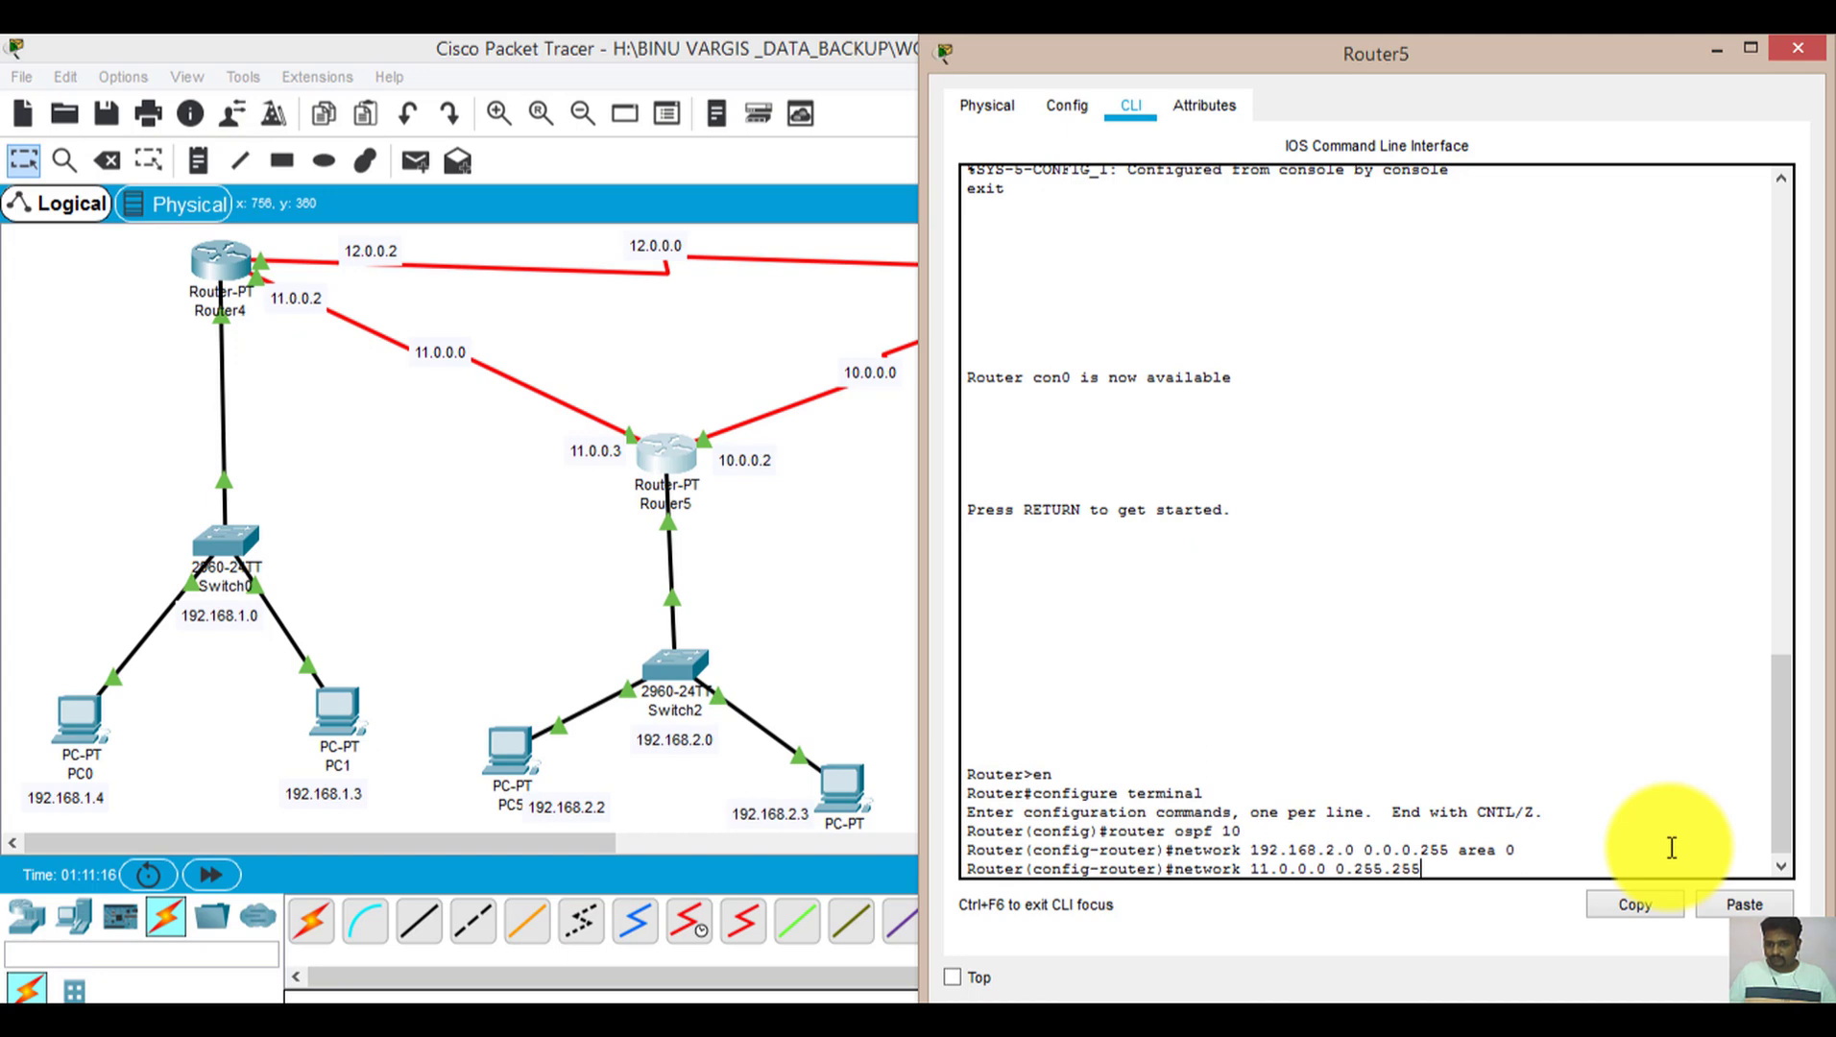
pyautogui.write('.255')
pyautogui.write(' area 0')
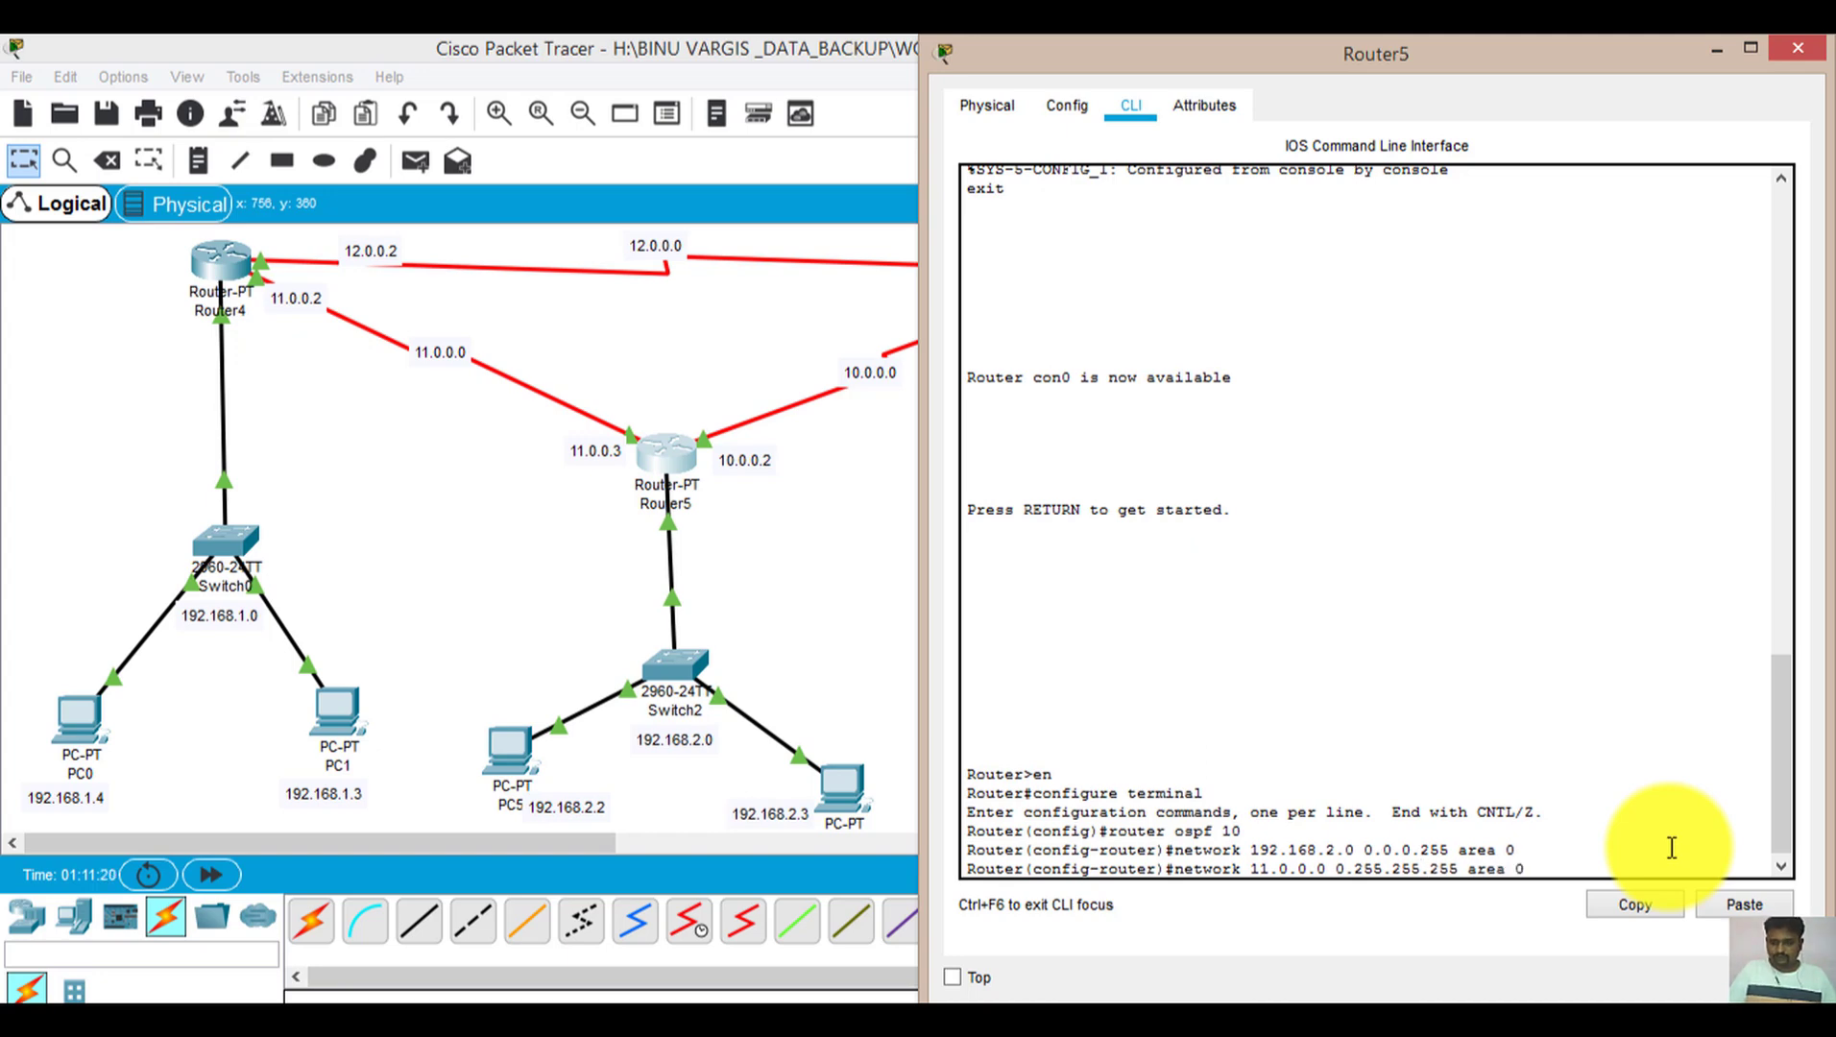
pyautogui.press('Return')
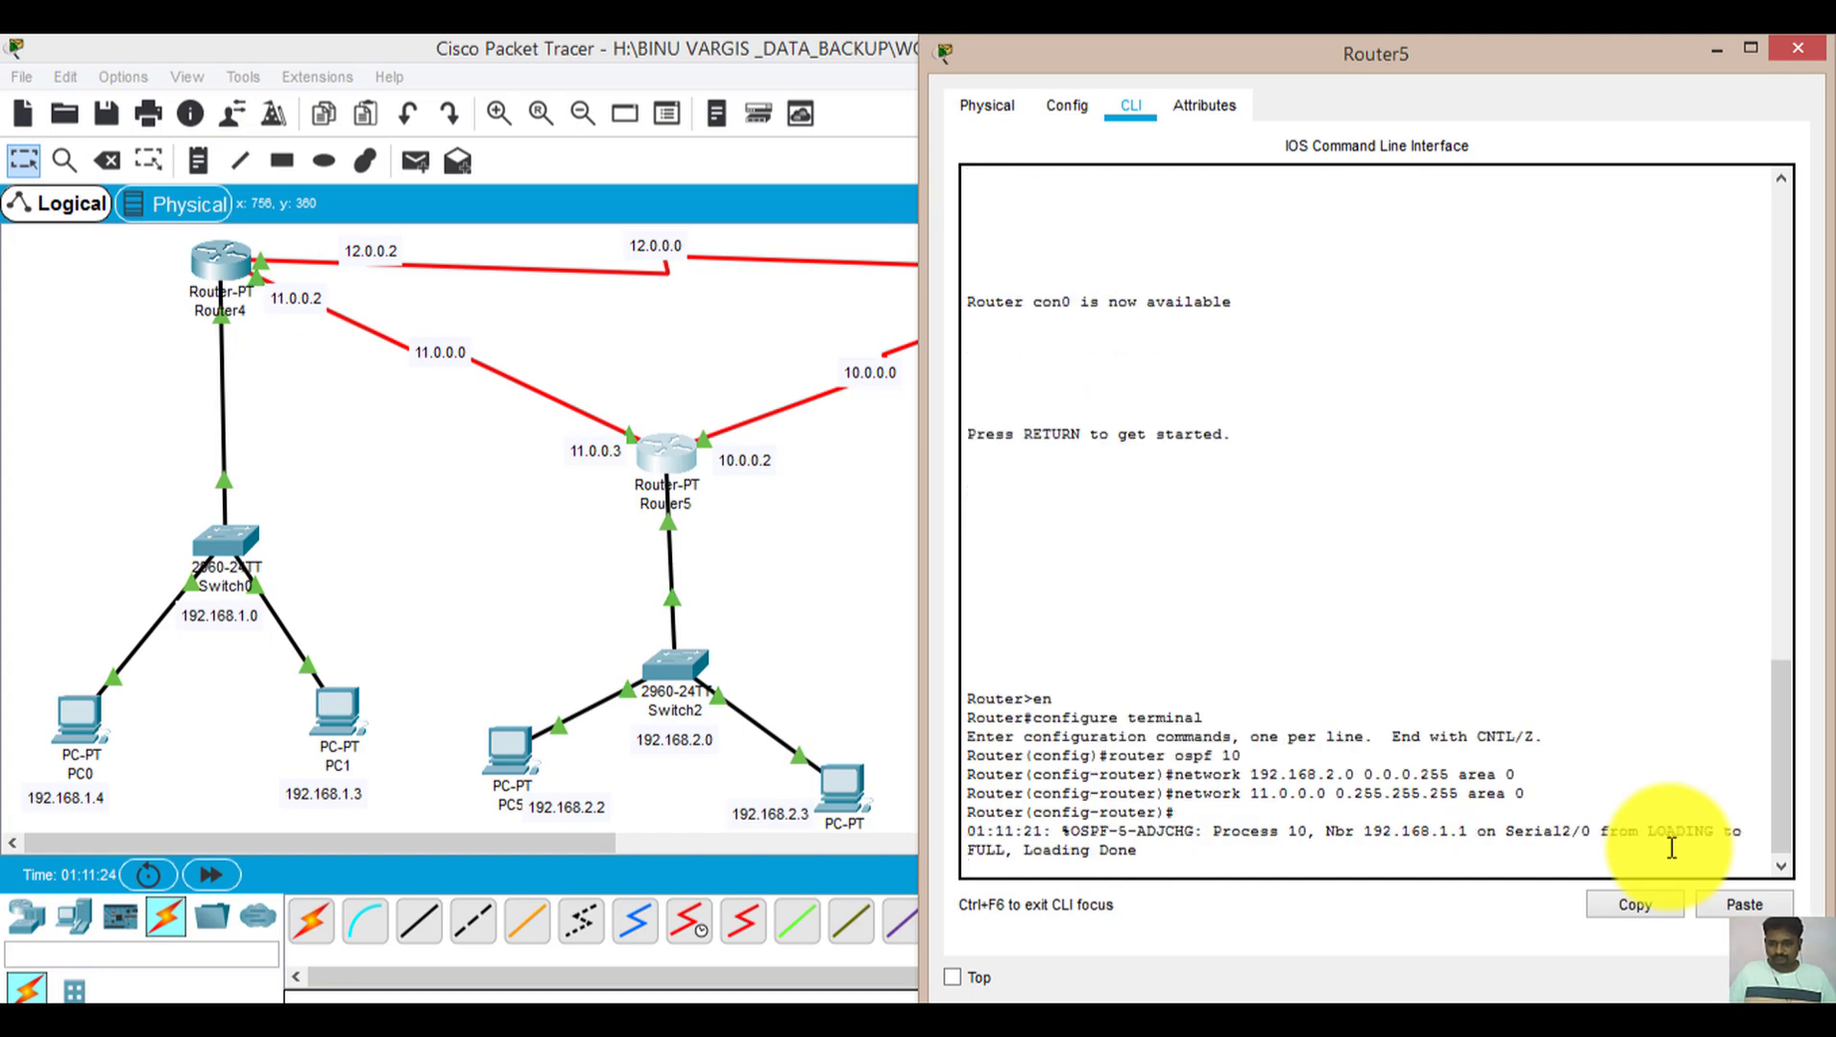
# Recall the 11.0.0.0 network command and edit it to advertise 10.0.0.0 with wildcard mask 0.255.255.255 in area 0 on Router5
pyautogui.press('Return')
pyautogui.press('Up')
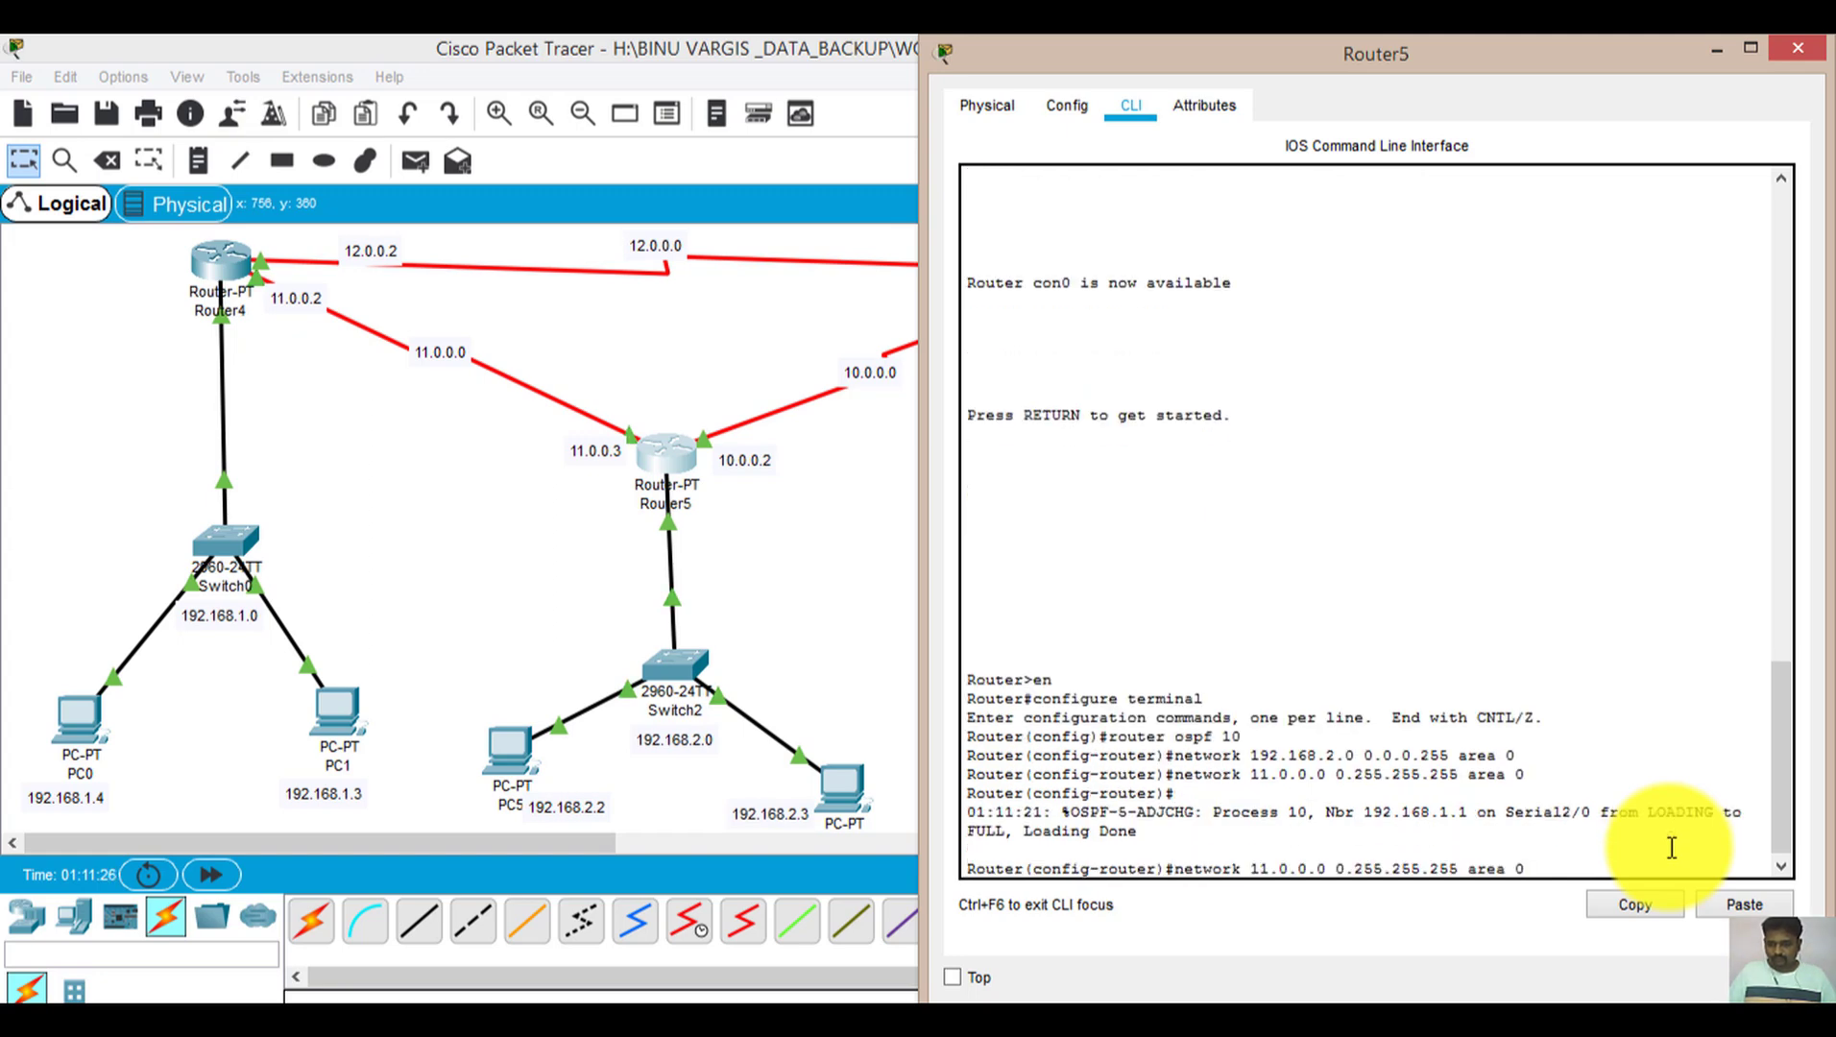
pyautogui.press('BackSpace')
pyautogui.press('BackSpace')
pyautogui.press('BackSpace')
pyautogui.press('BackSpace')
pyautogui.press('BackSpace')
pyautogui.press('BackSpace')
pyautogui.press('BackSpace')
pyautogui.press('BackSpace')
pyautogui.press('BackSpace')
pyautogui.press('BackSpace')
pyautogui.press('BackSpace')
pyautogui.press('BackSpace')
pyautogui.press('BackSpace')
pyautogui.press('BackSpace')
pyautogui.press('BackSpace')
pyautogui.press('BackSpace')
pyautogui.press('BackSpace')
pyautogui.press('BackSpace')
pyautogui.press('BackSpace')
pyautogui.press('BackSpace')
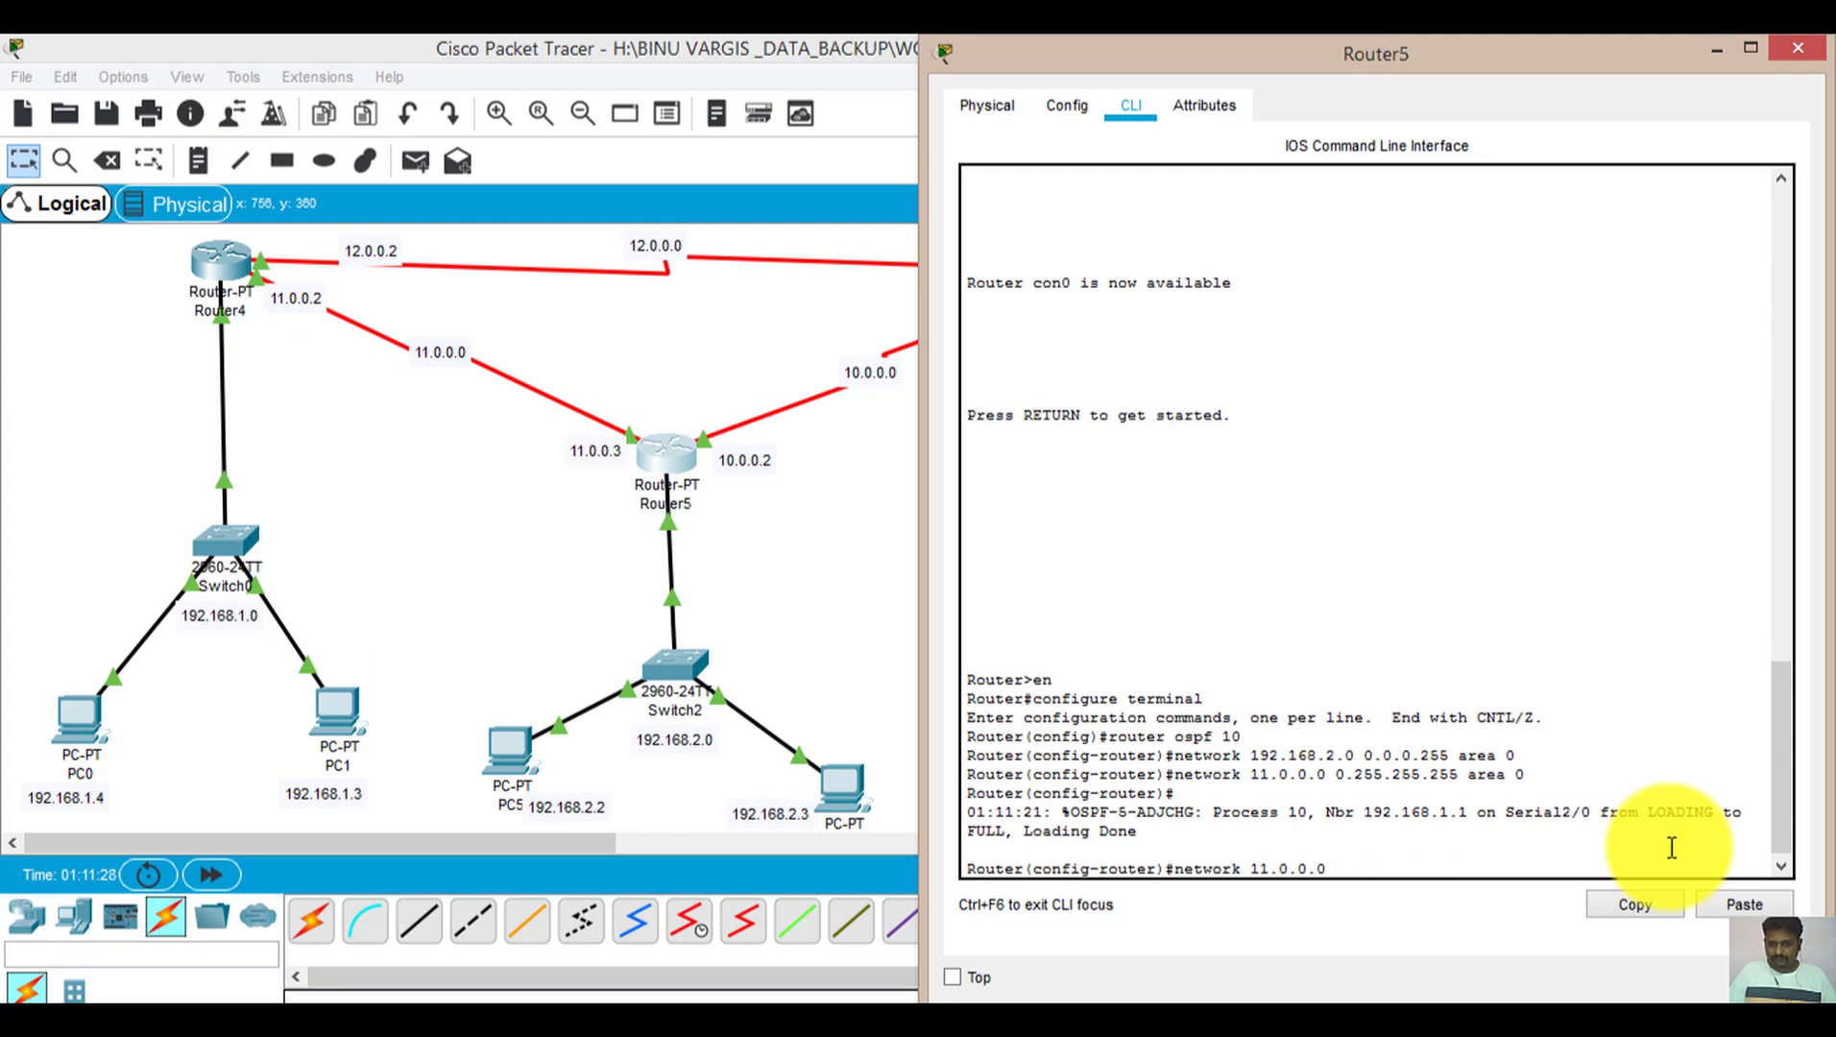
pyautogui.press('BackSpace')
pyautogui.press('BackSpace')
pyautogui.press('BackSpace')
pyautogui.press('BackSpace')
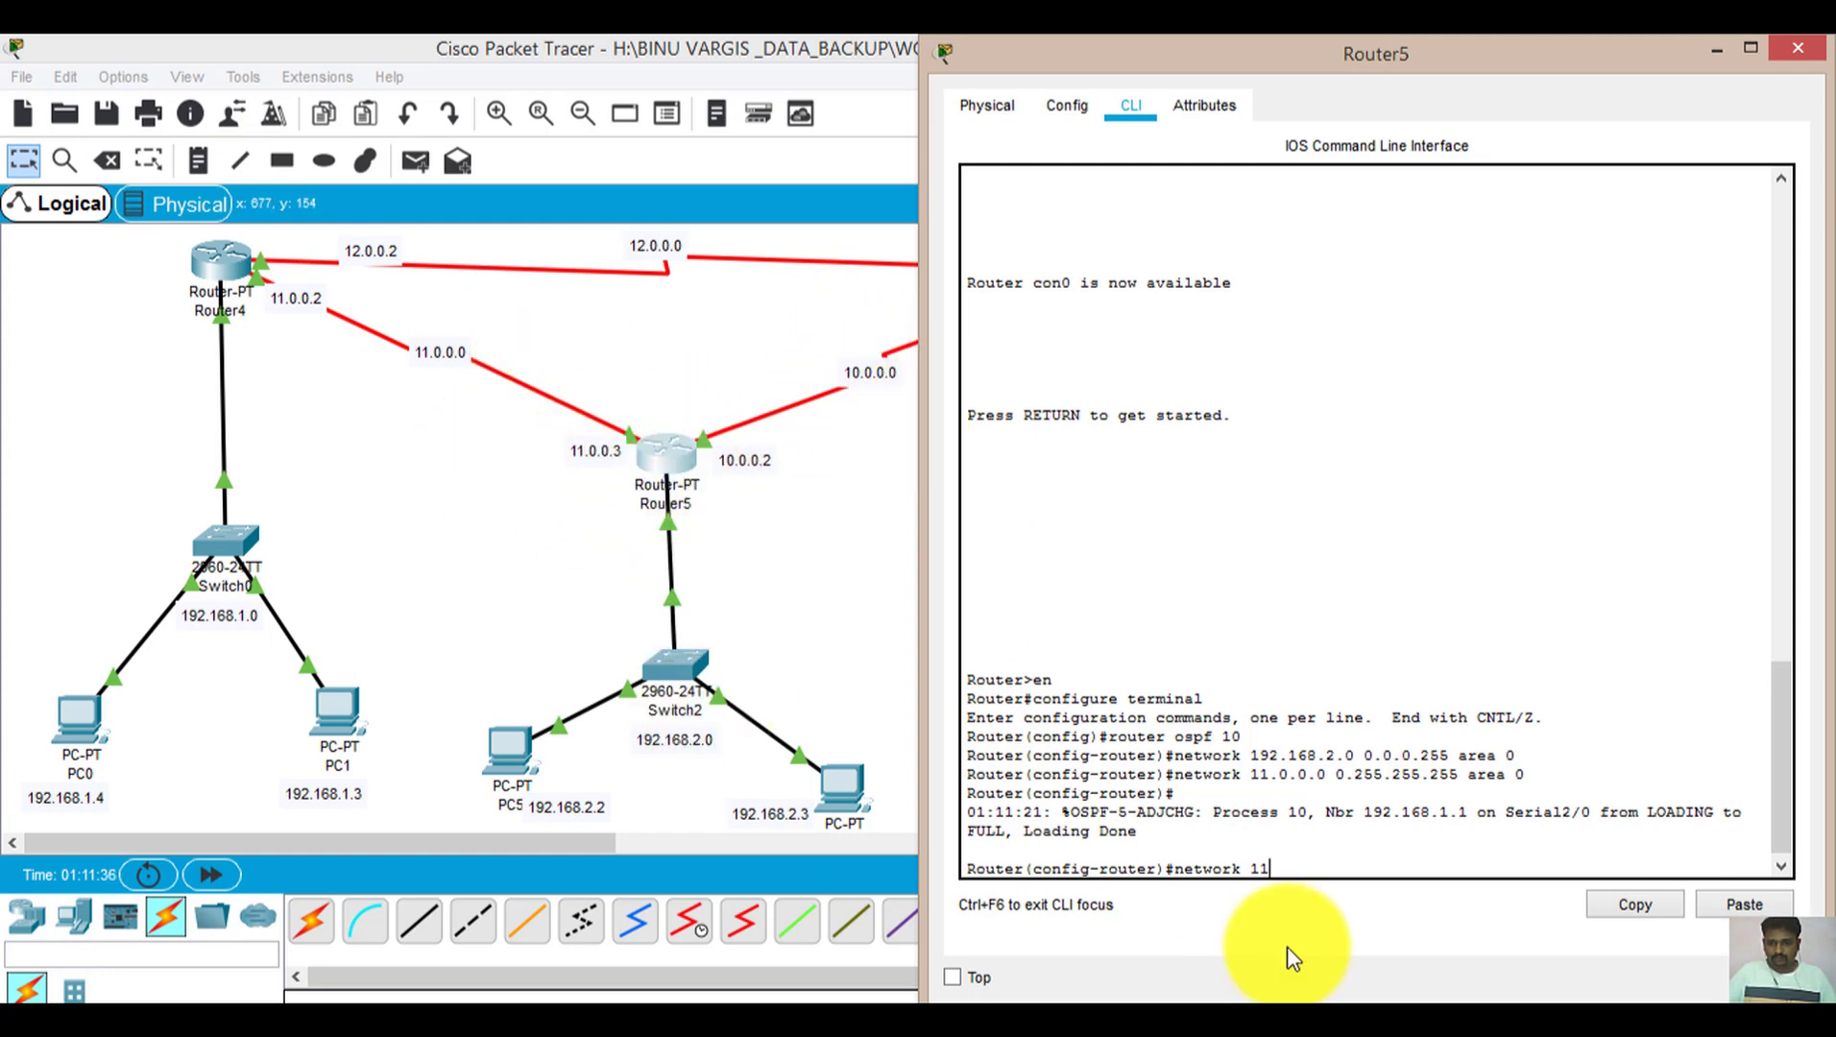
pyautogui.press('BackSpace')
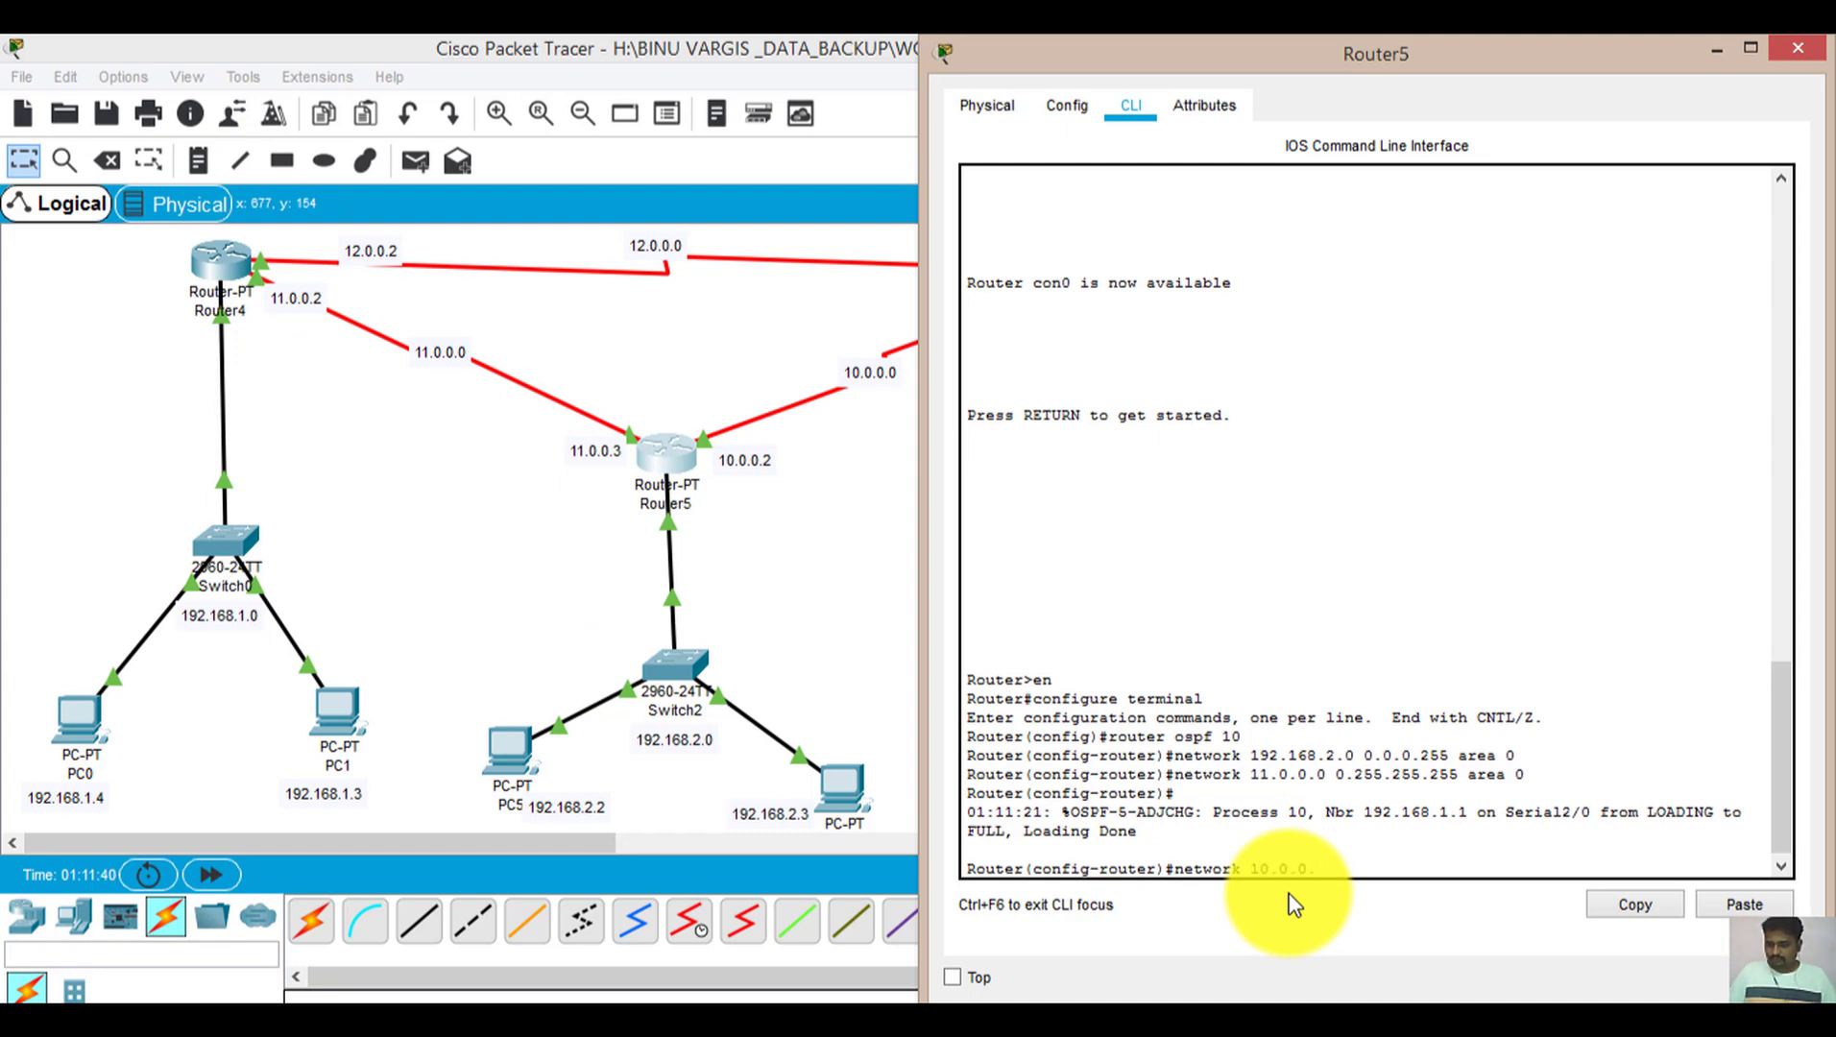
pyautogui.write('0.0.0.0 0.255.255.')
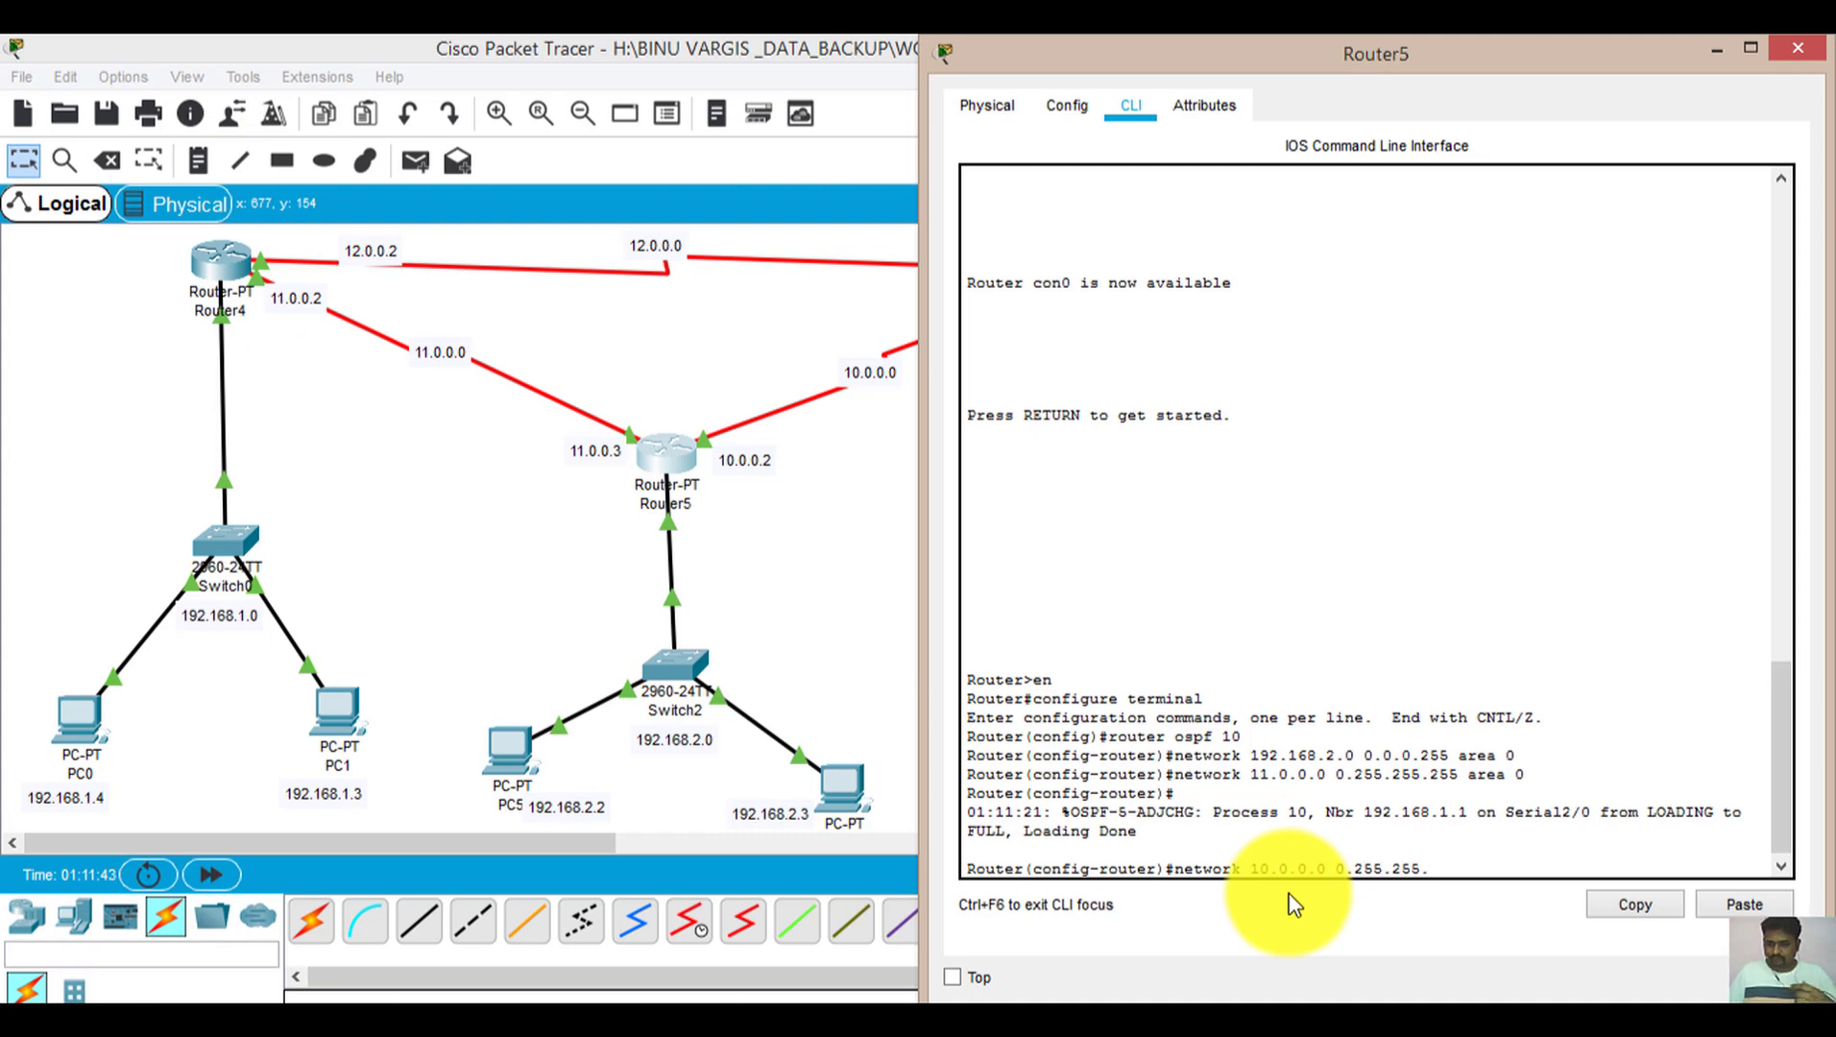
pyautogui.write('255')
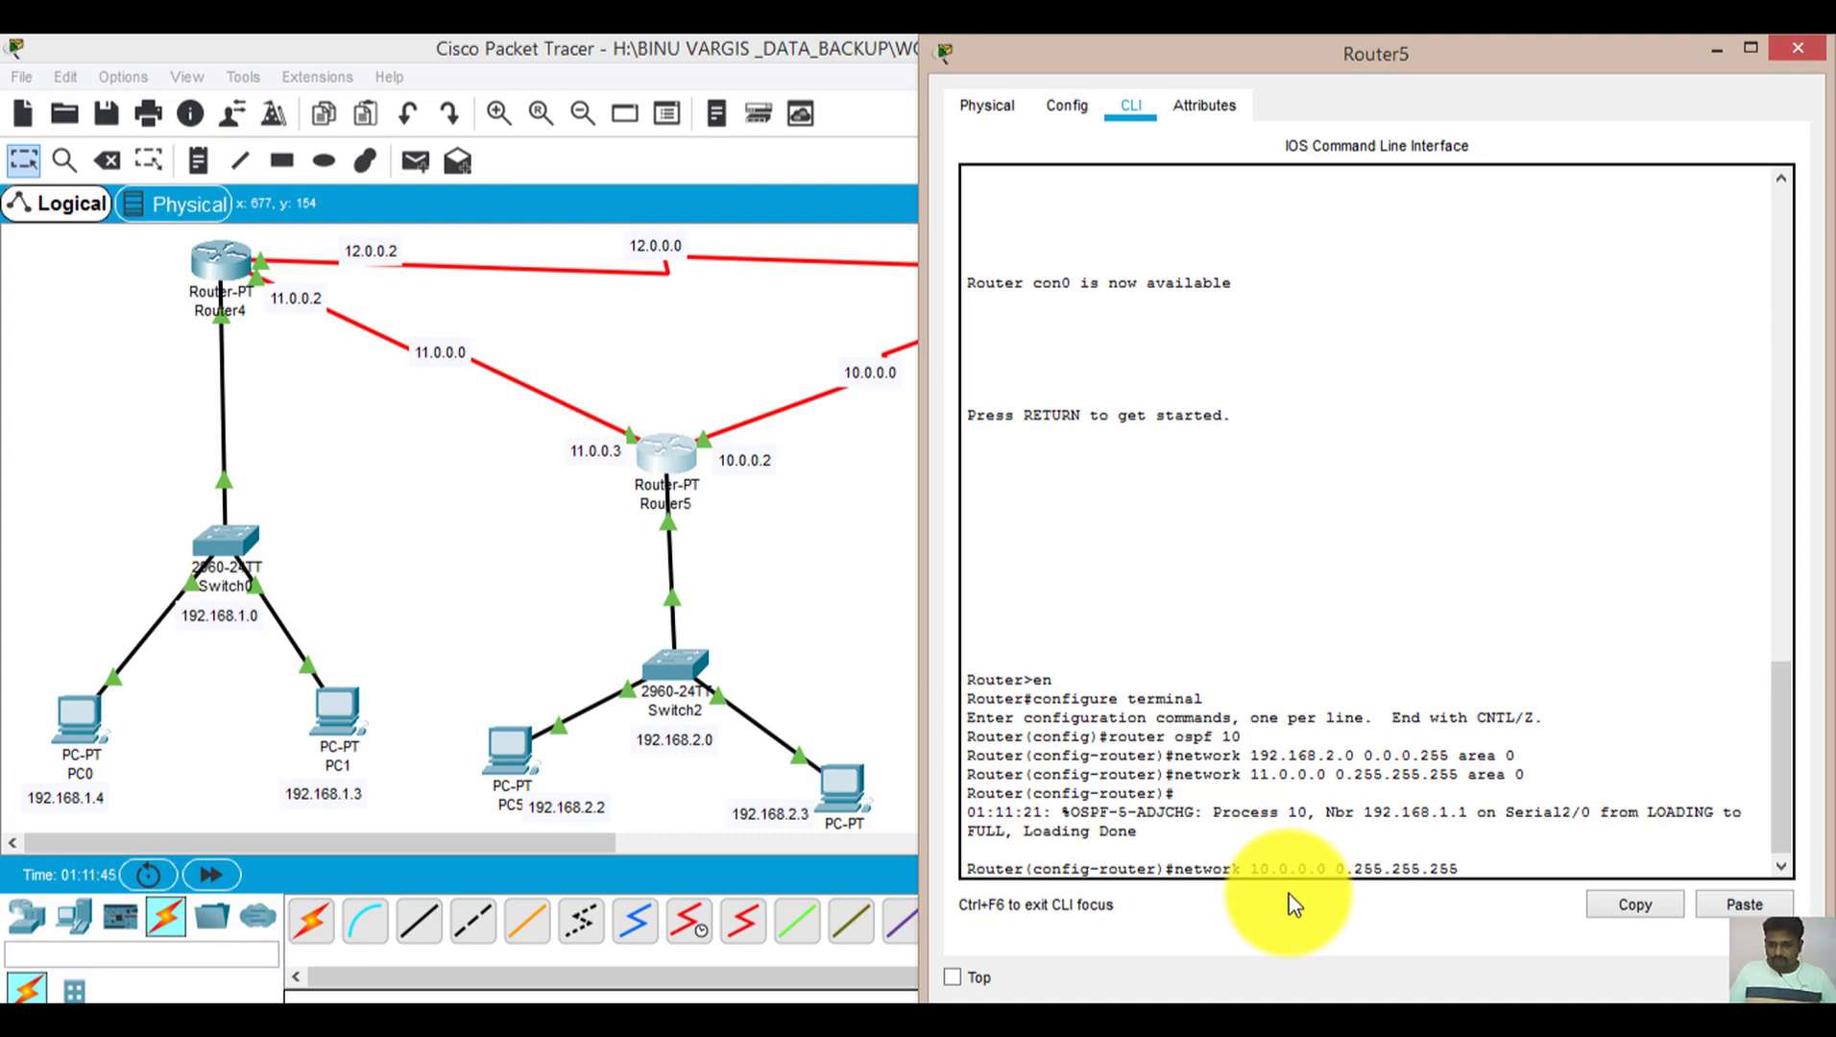
pyautogui.write(' area')
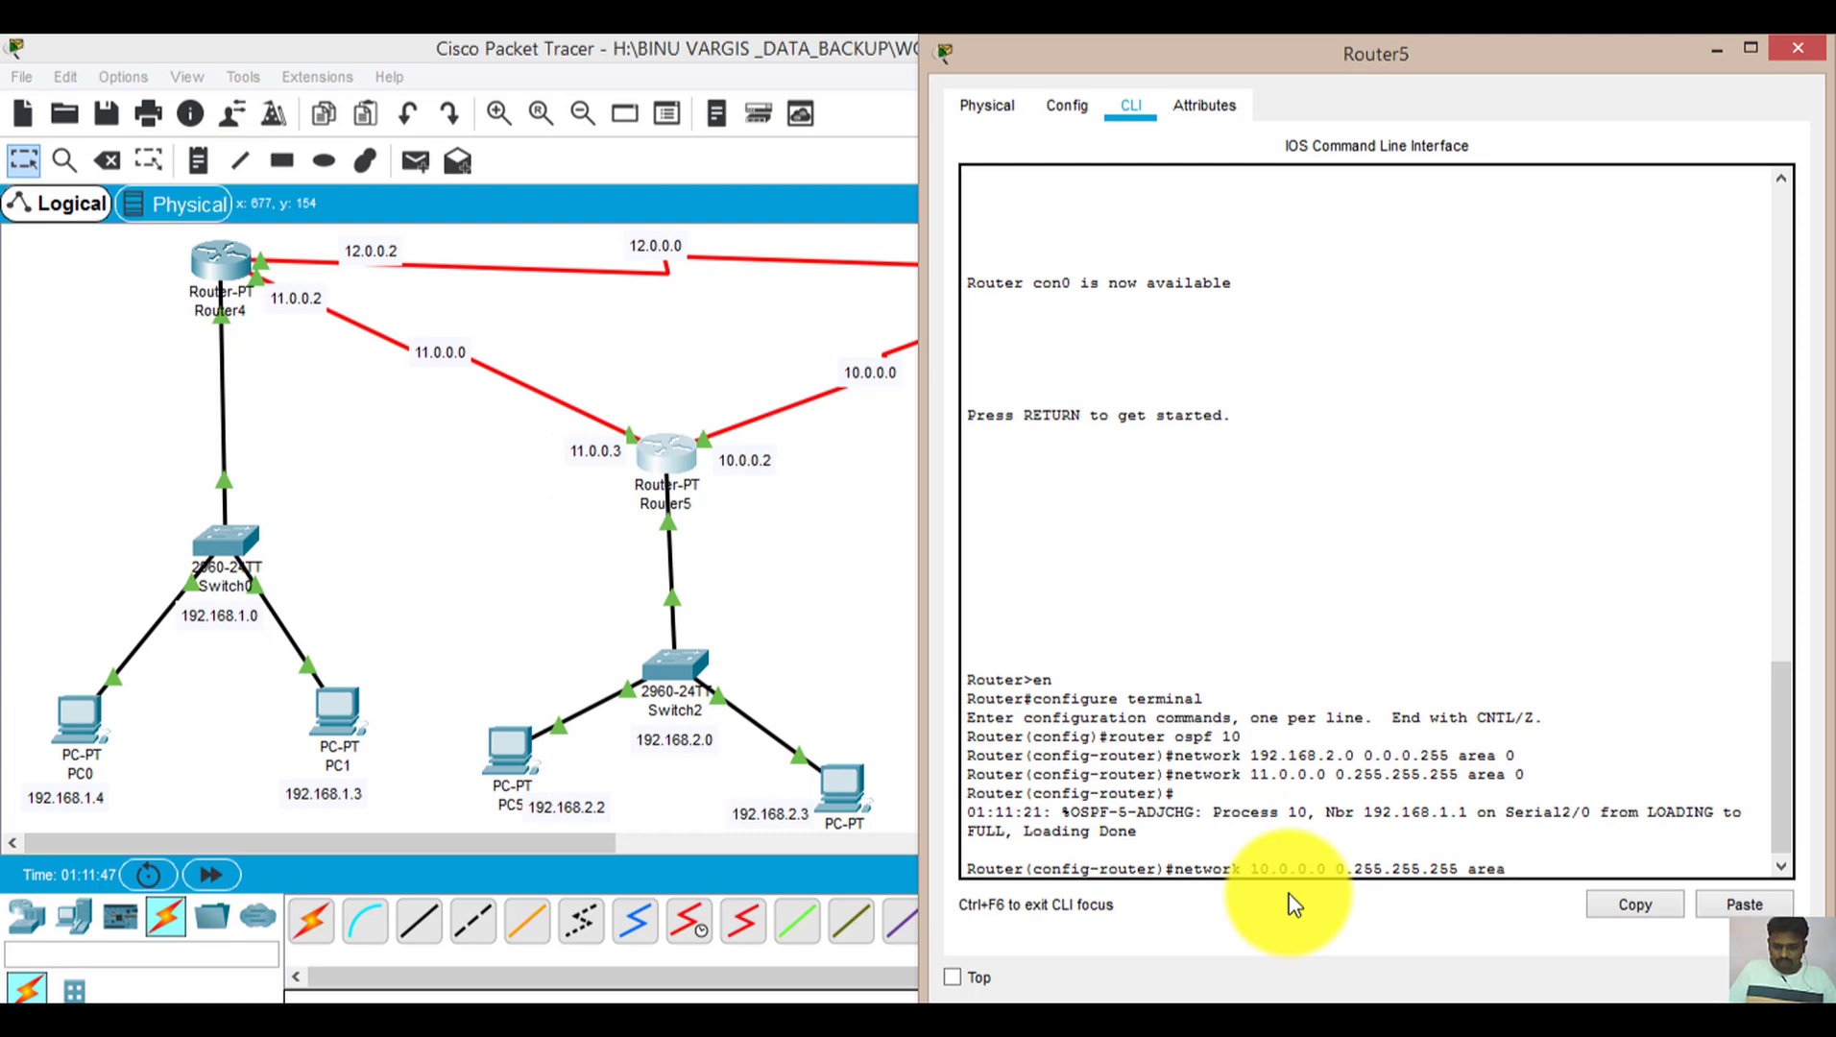
pyautogui.write(' 0')
pyautogui.press('Return')
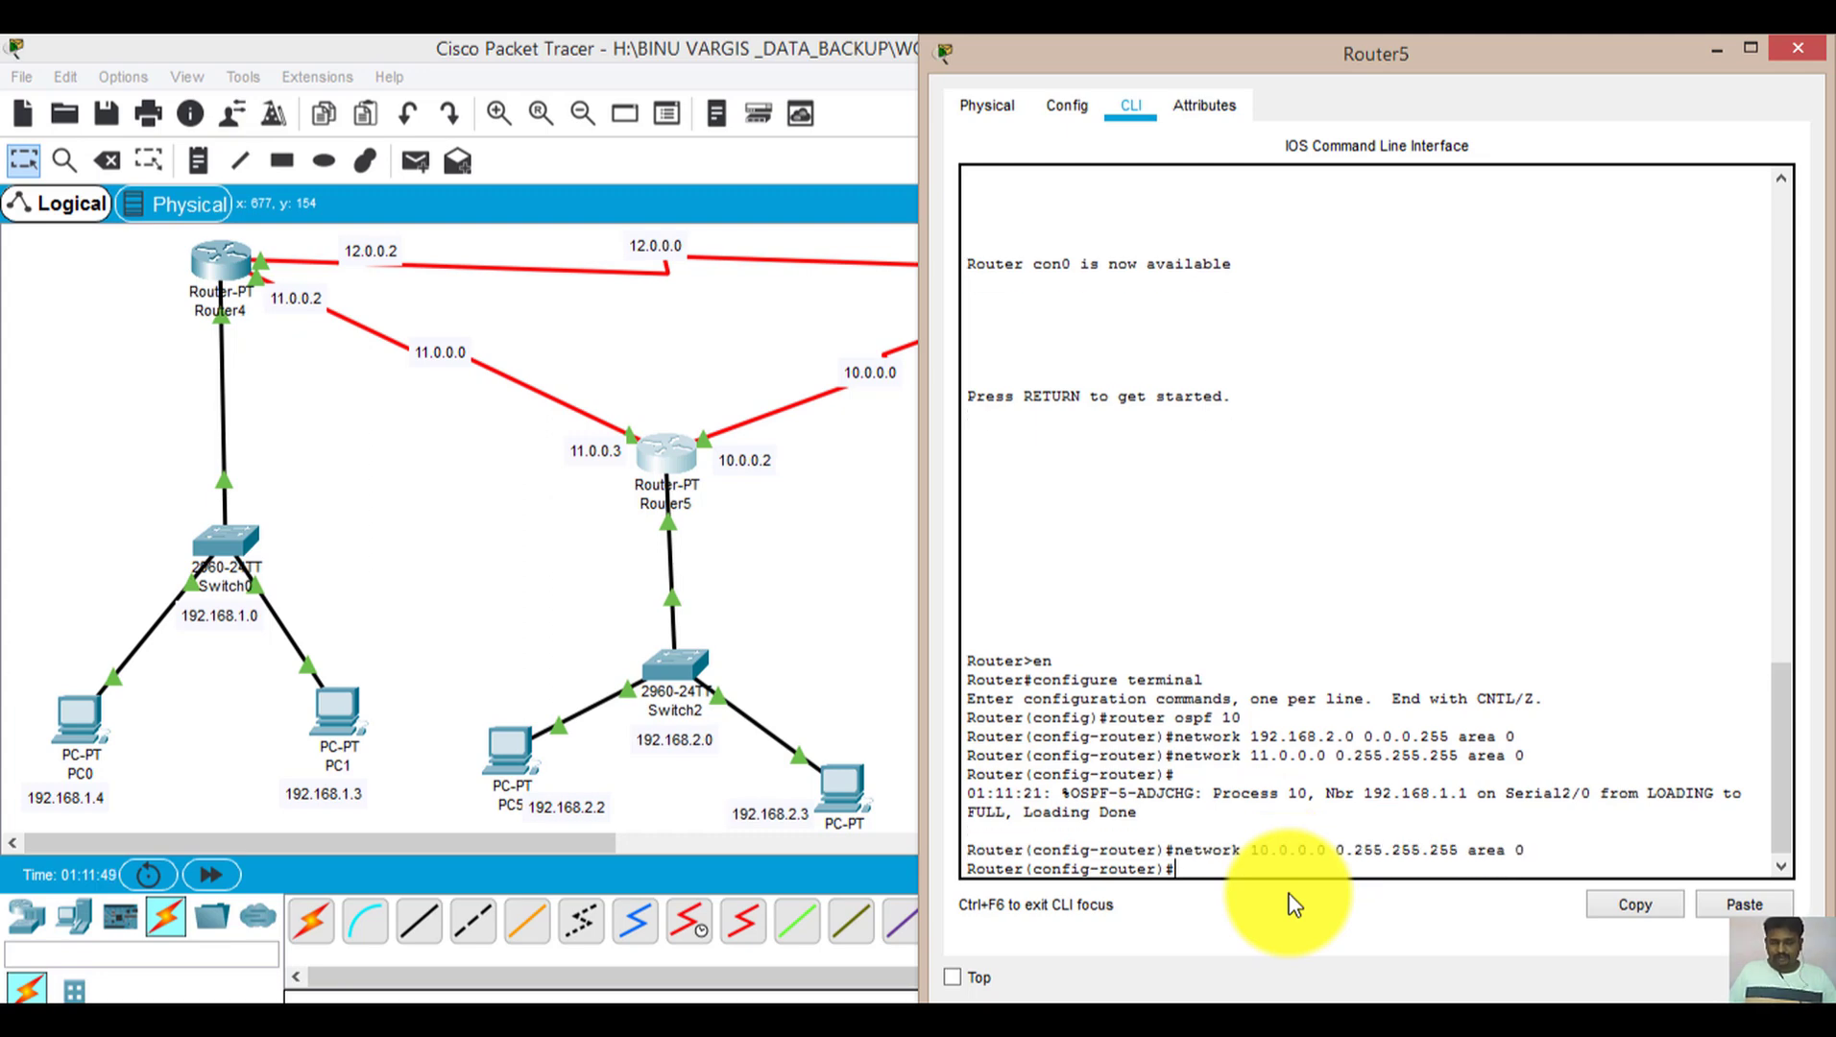
# Exit every configuration level on Router5 to end the console session, and close its window
pyautogui.write('exit')
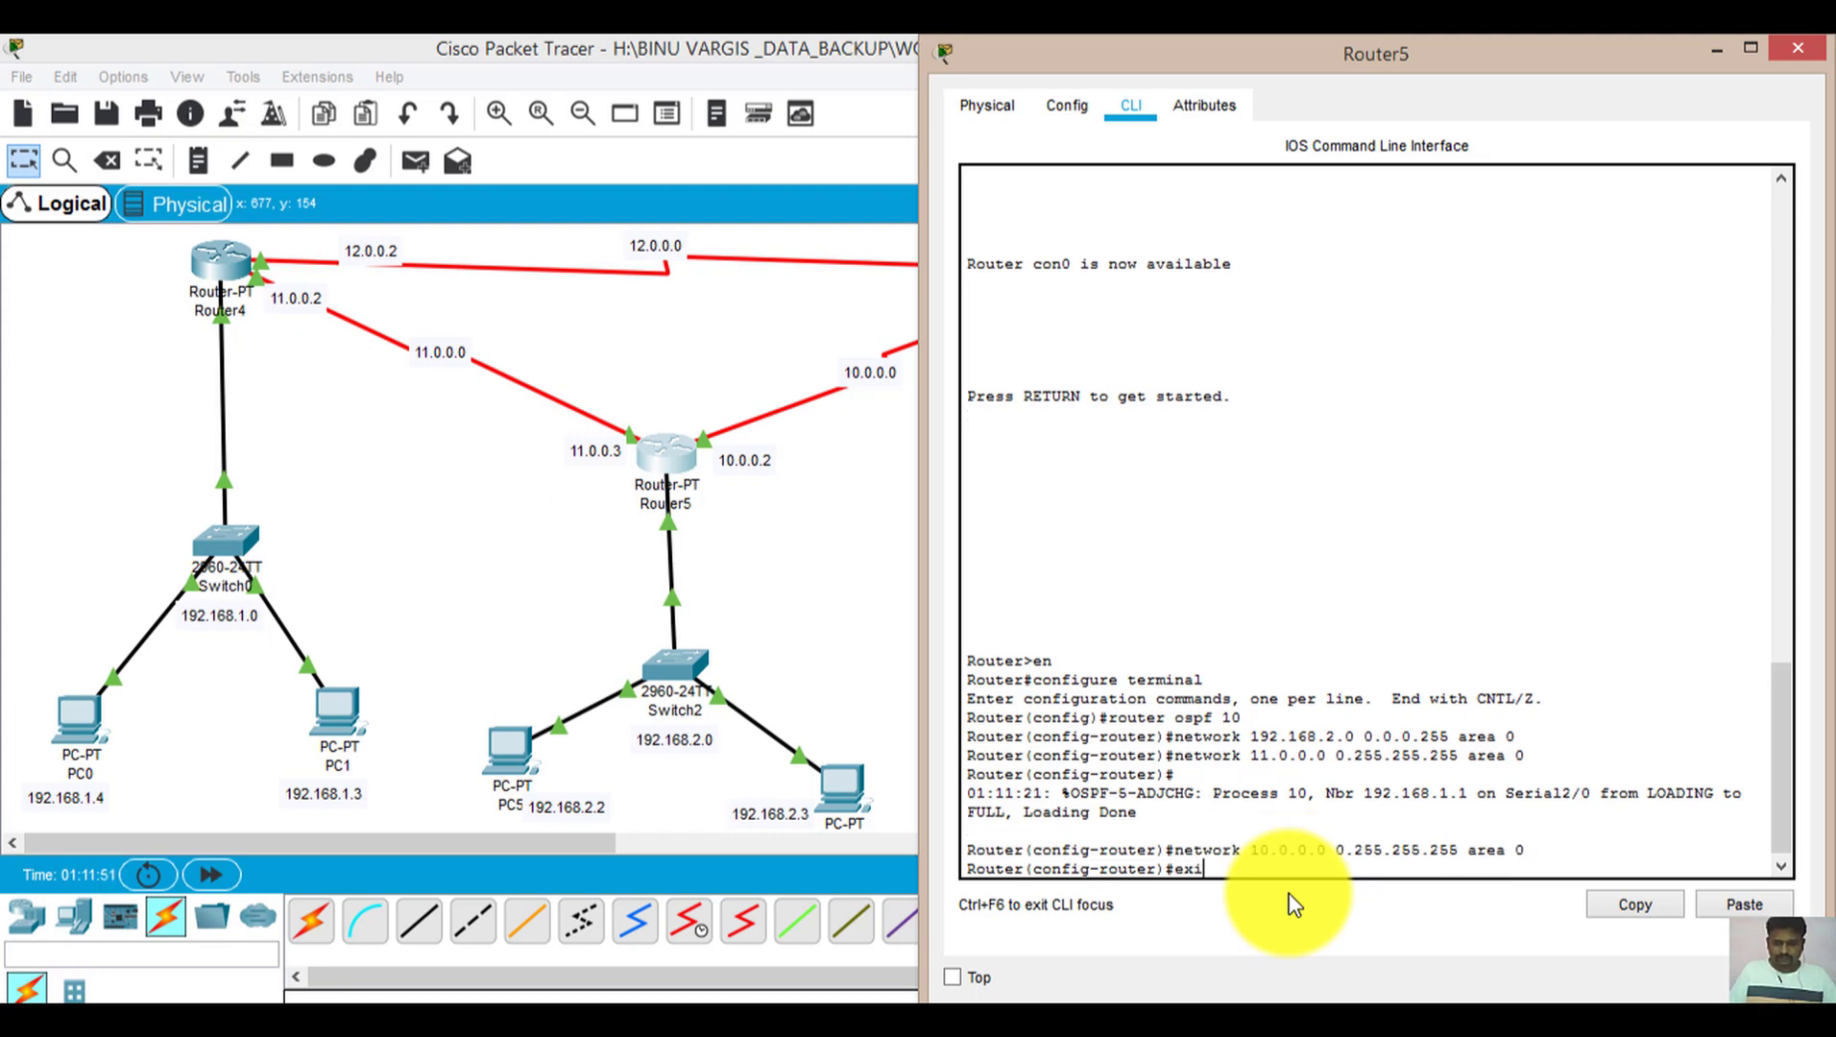
pyautogui.press('Return')
pyautogui.write('exit')
pyautogui.press('Return')
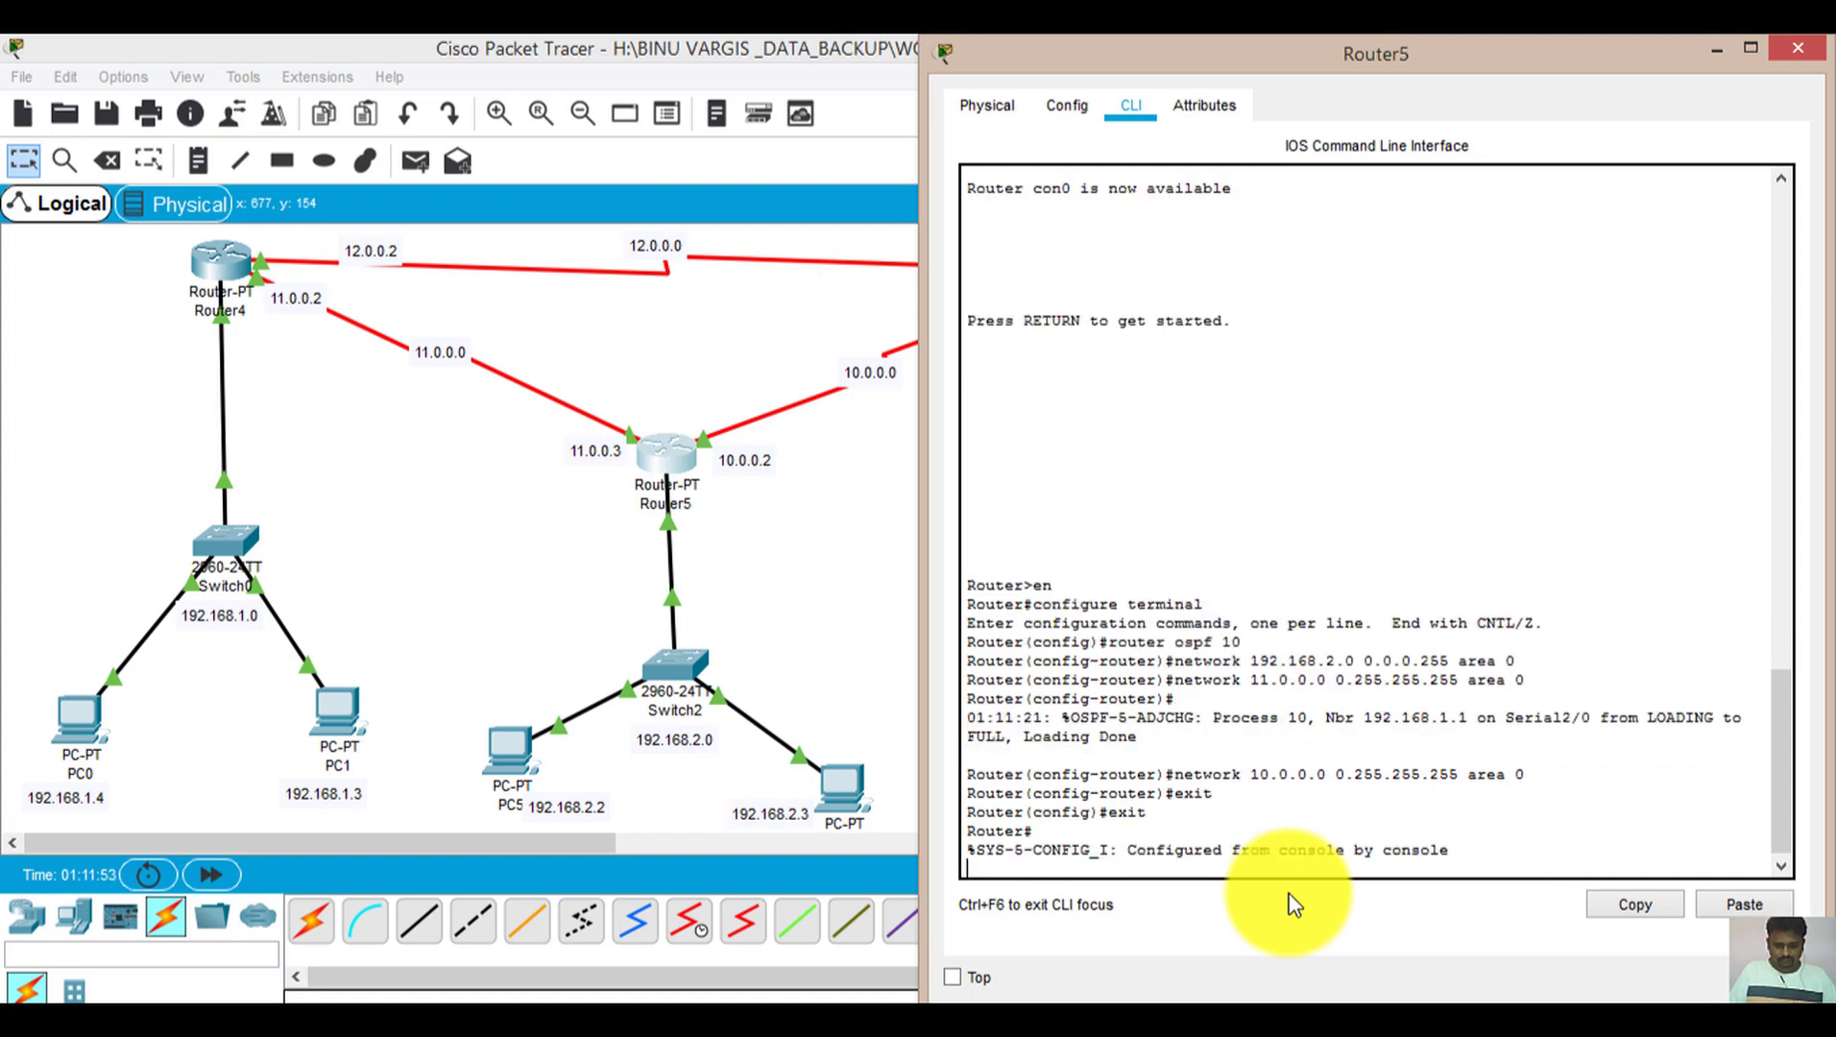
pyautogui.write('exit')
pyautogui.press('Return')
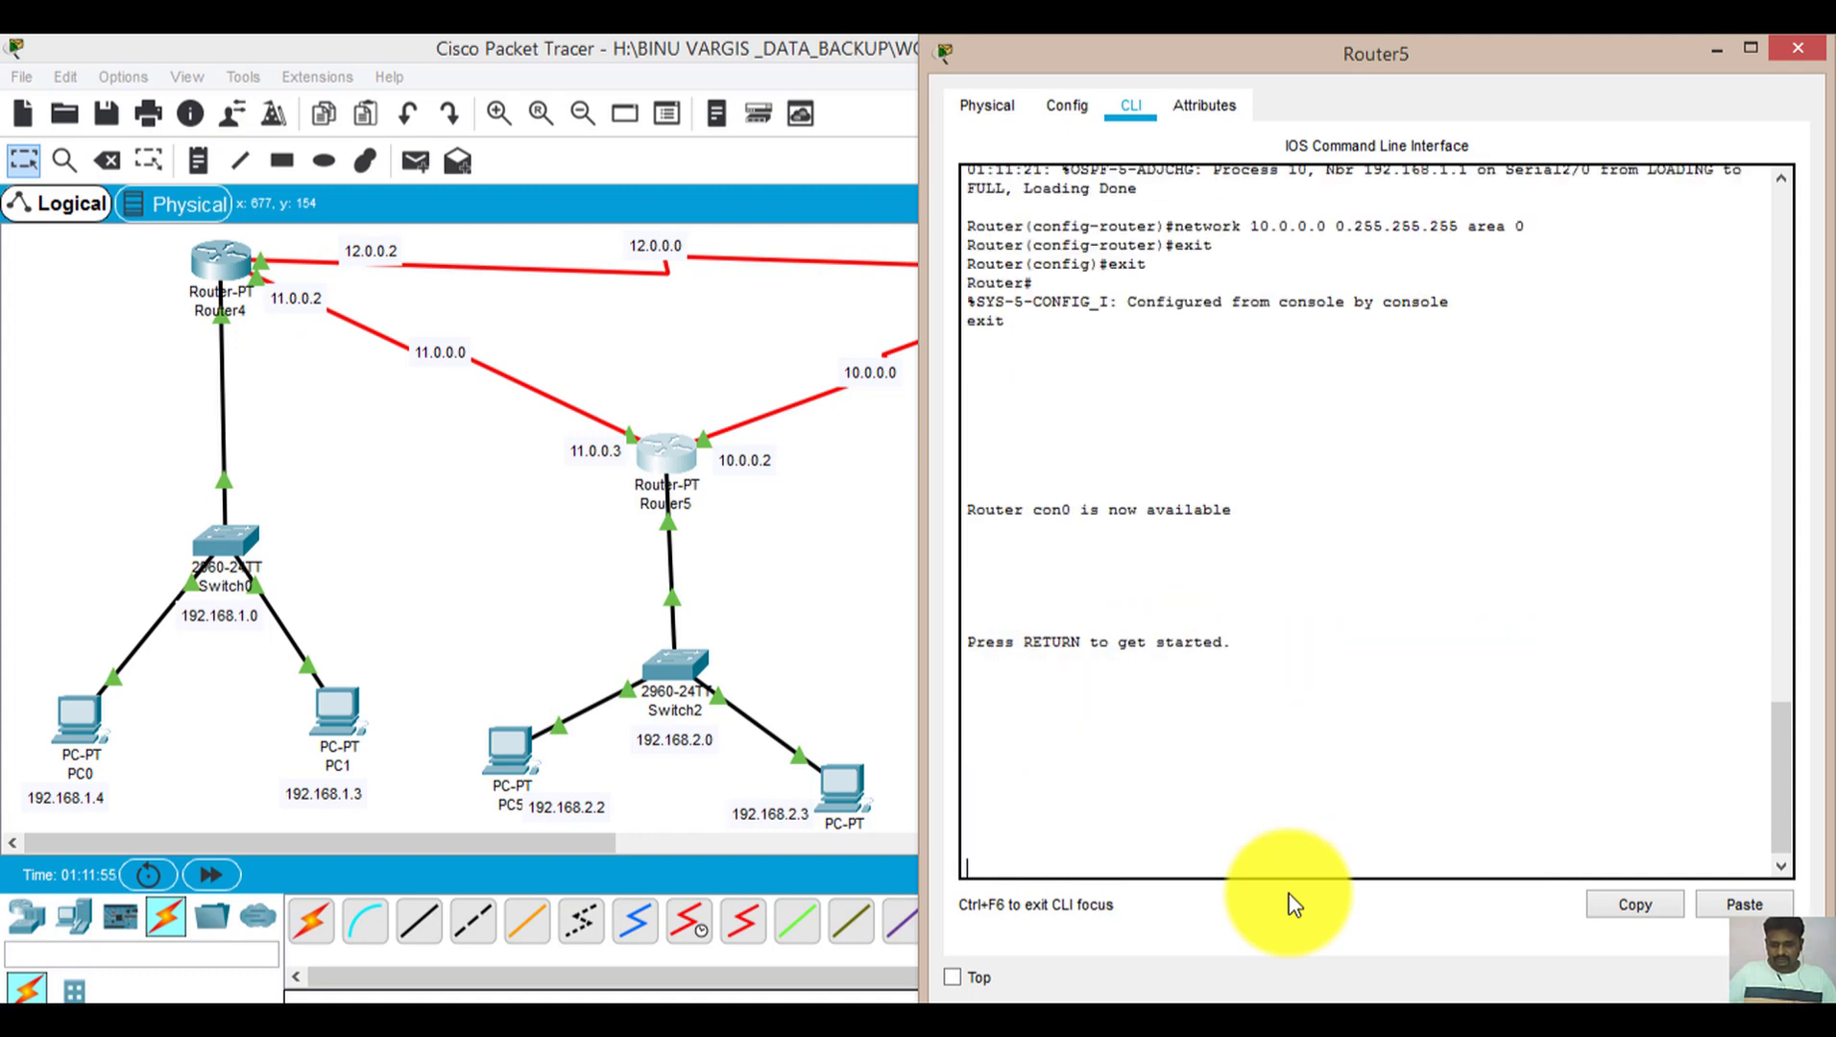
pyautogui.press('Return')
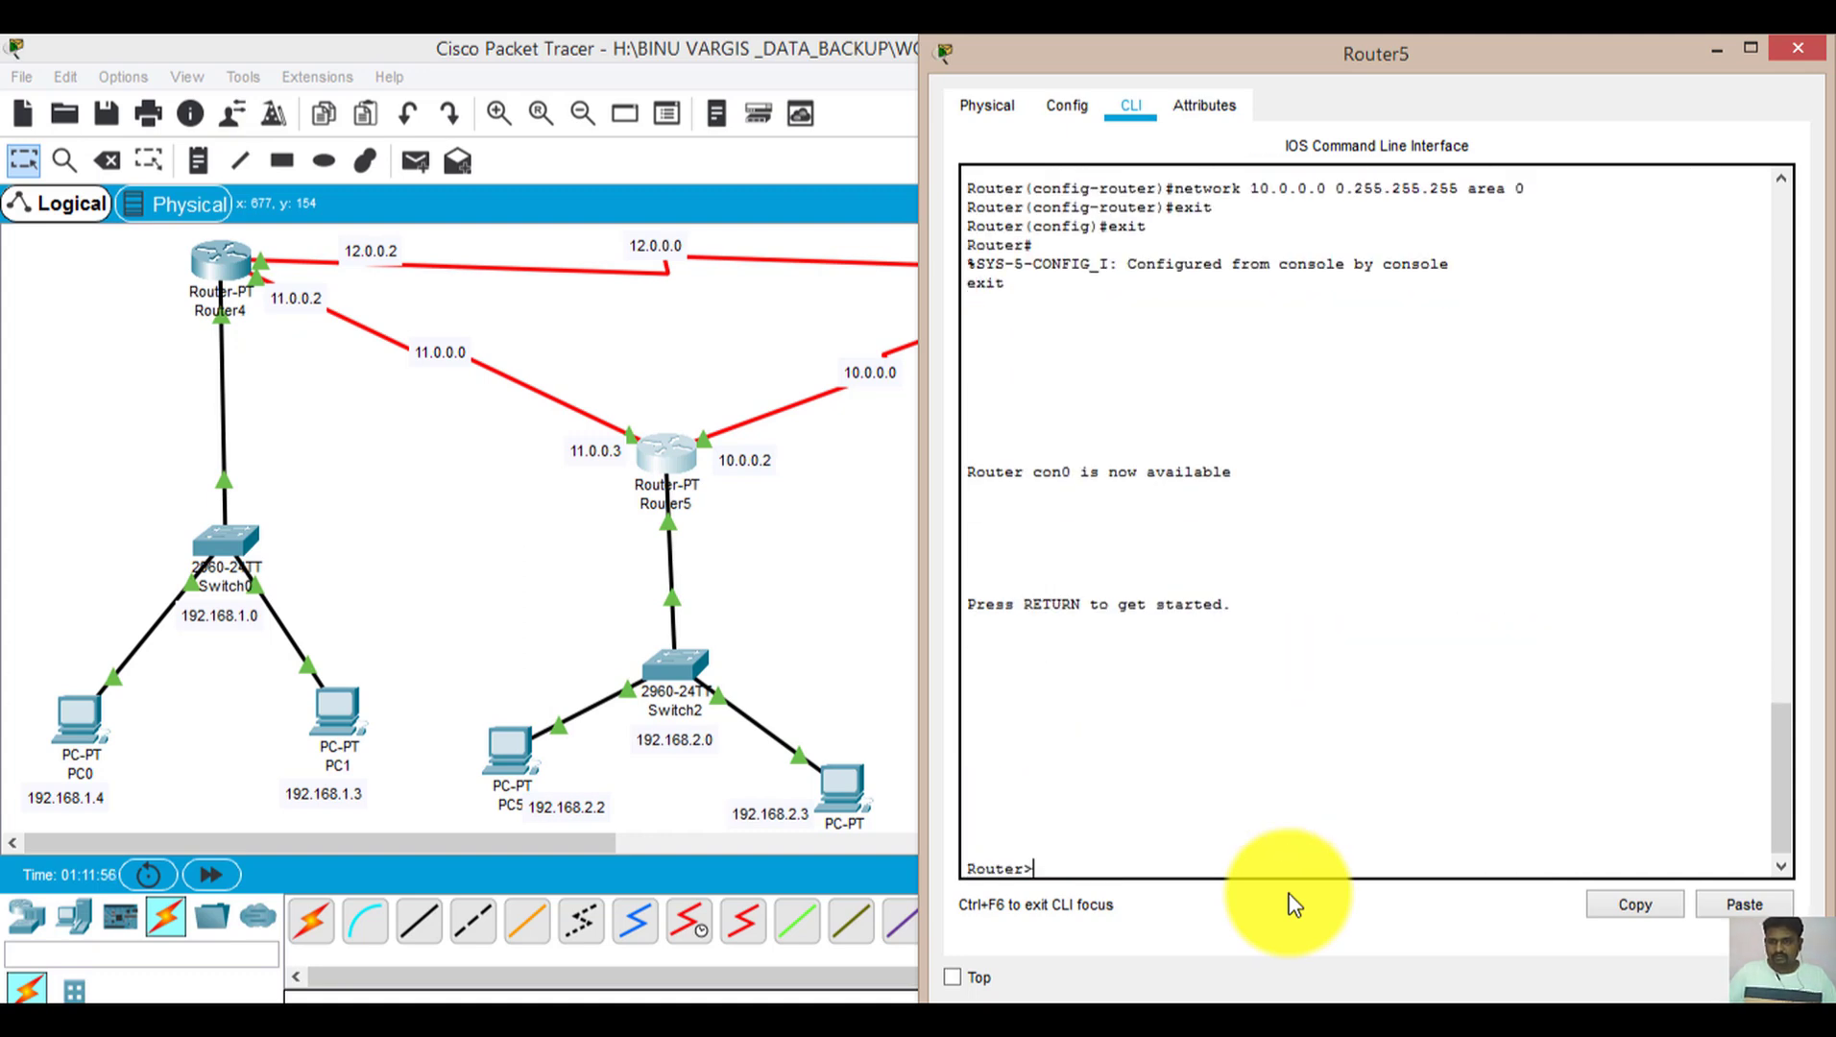
pyautogui.click(1796, 47)
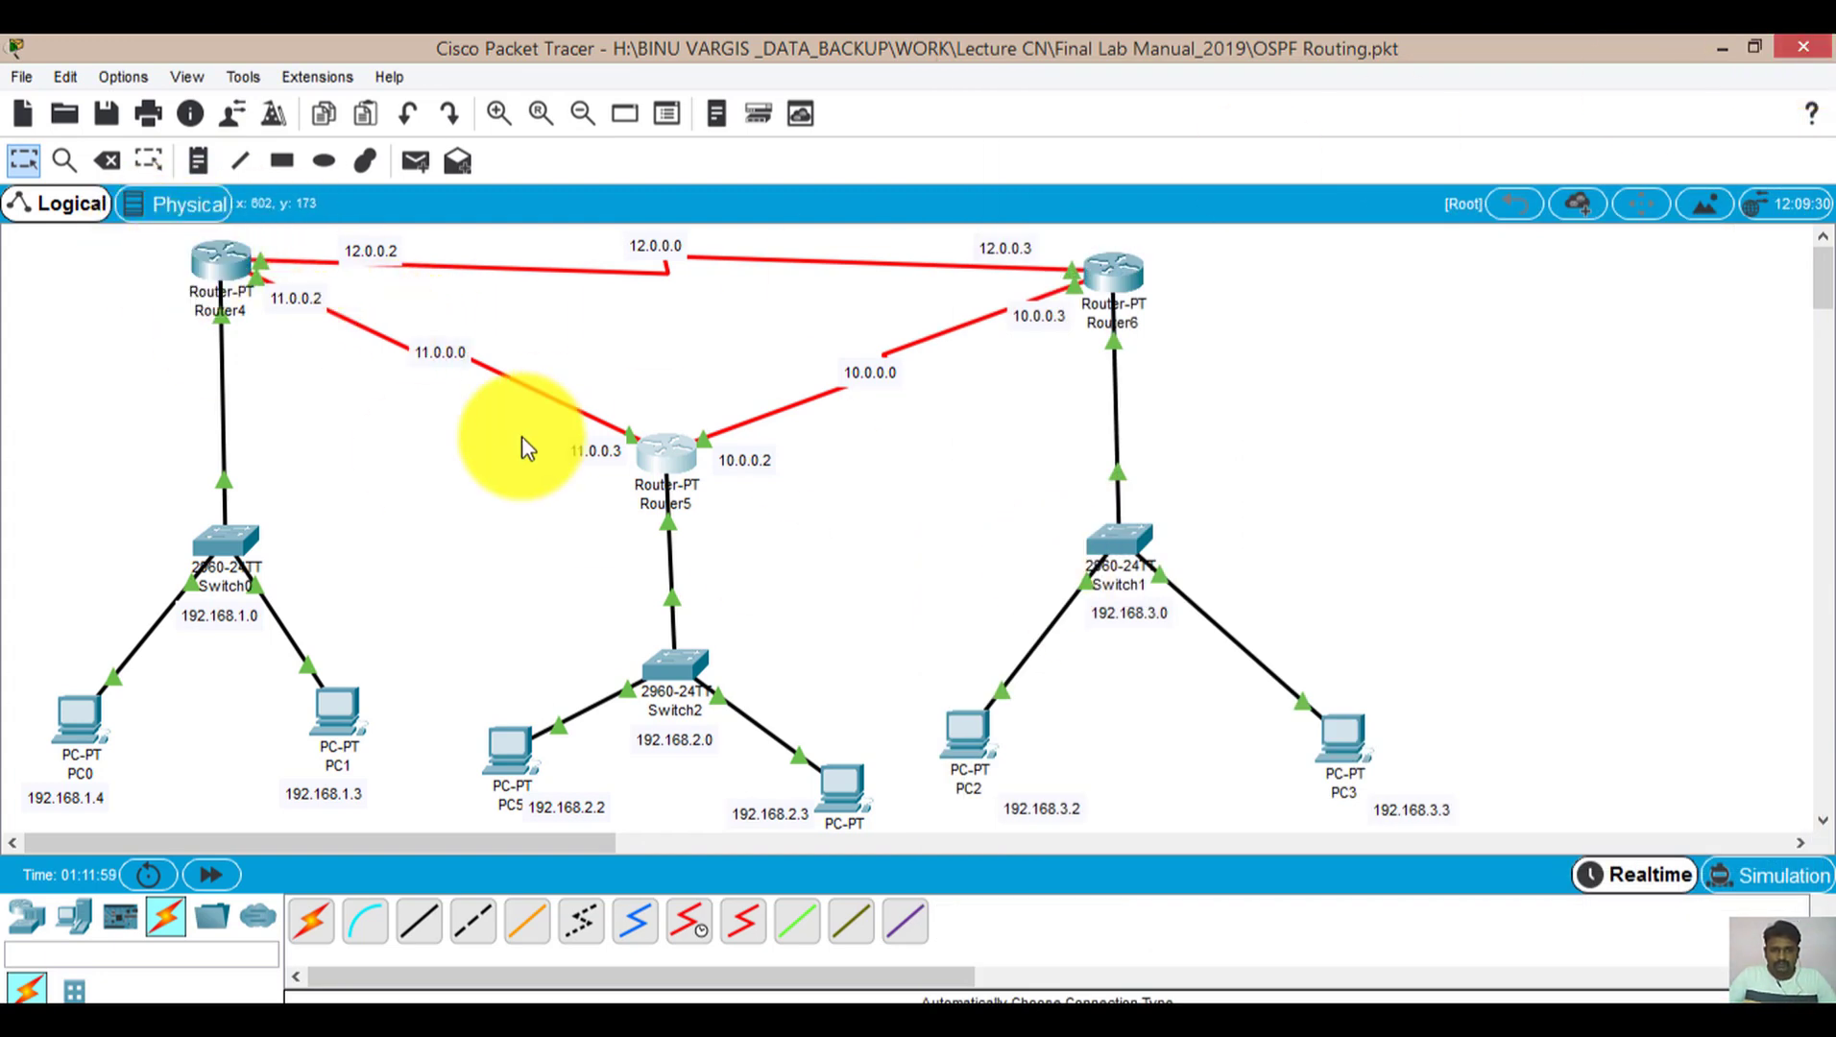
# Open Router6's command line interface and snap its window beside the topology so Router6 and its network stay in view
pyautogui.click(1131, 281)
pyautogui.moveTo(1099, 165); pyautogui.dragTo(1830, 87)
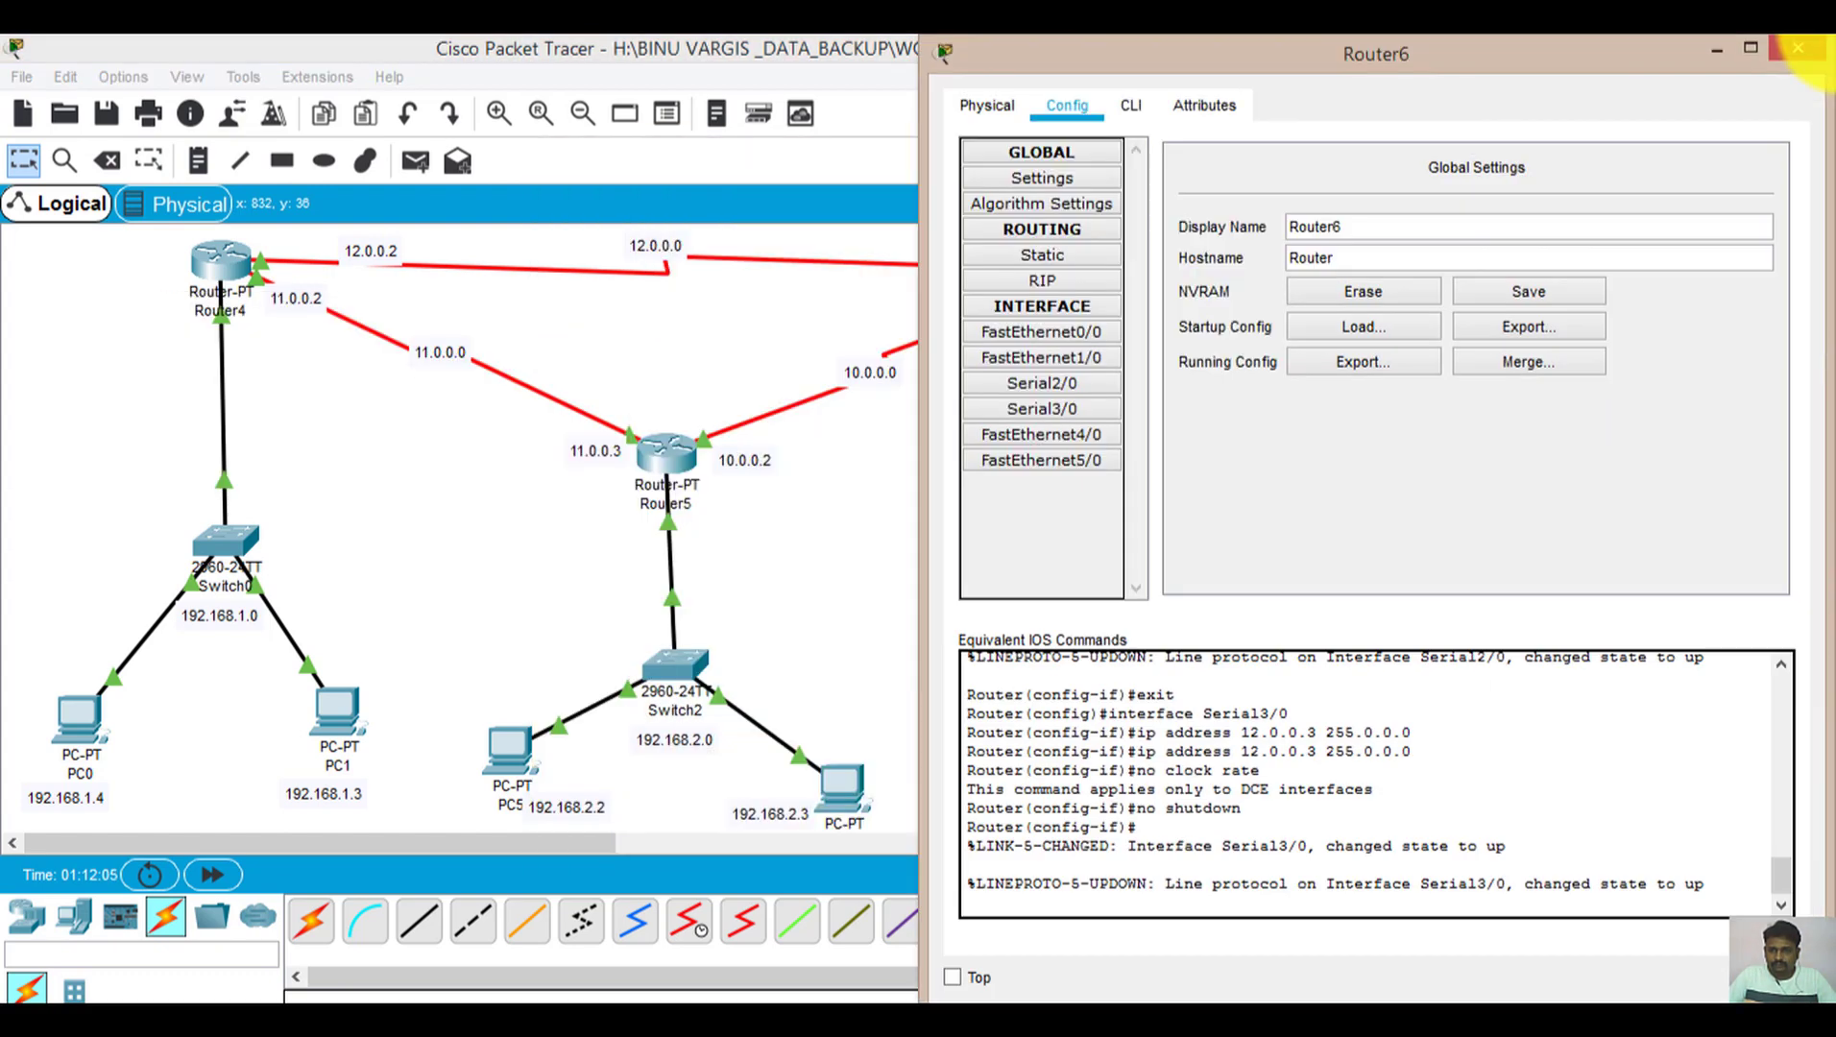
pyautogui.click(1131, 105)
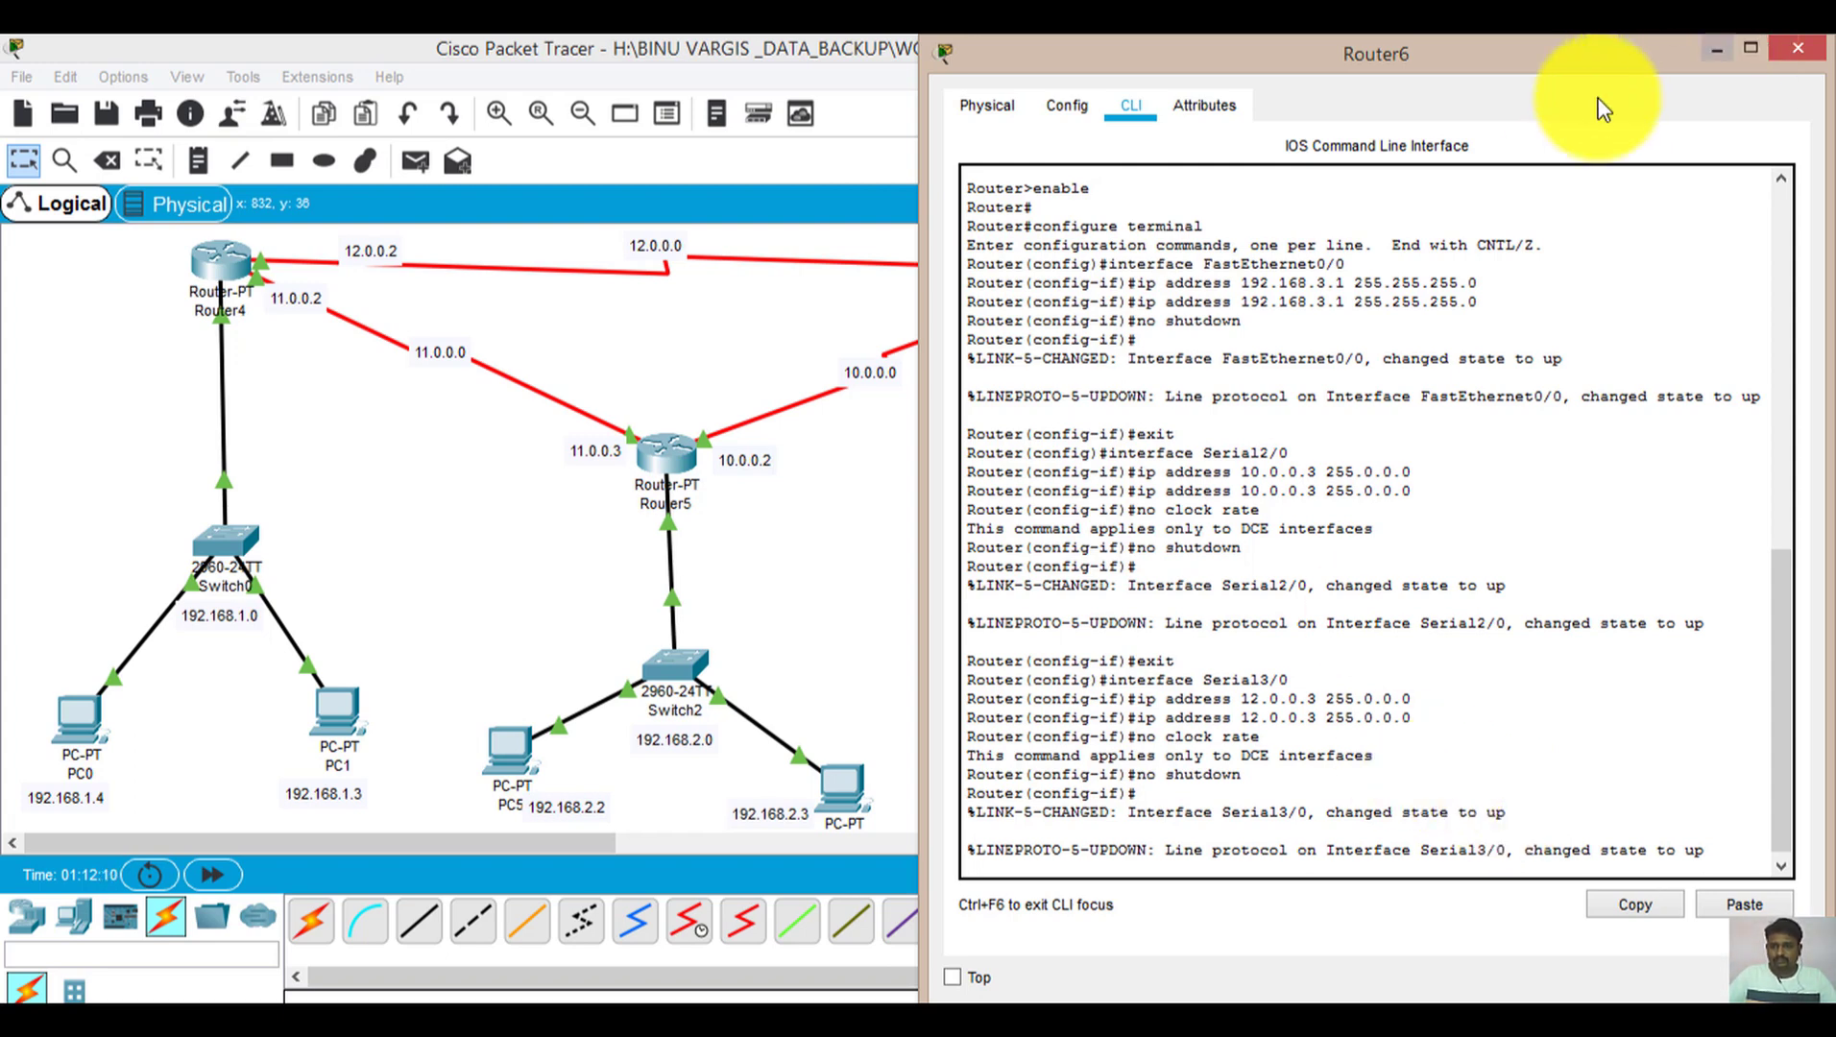
pyautogui.moveTo(1549, 55); pyautogui.dragTo(5, 44)
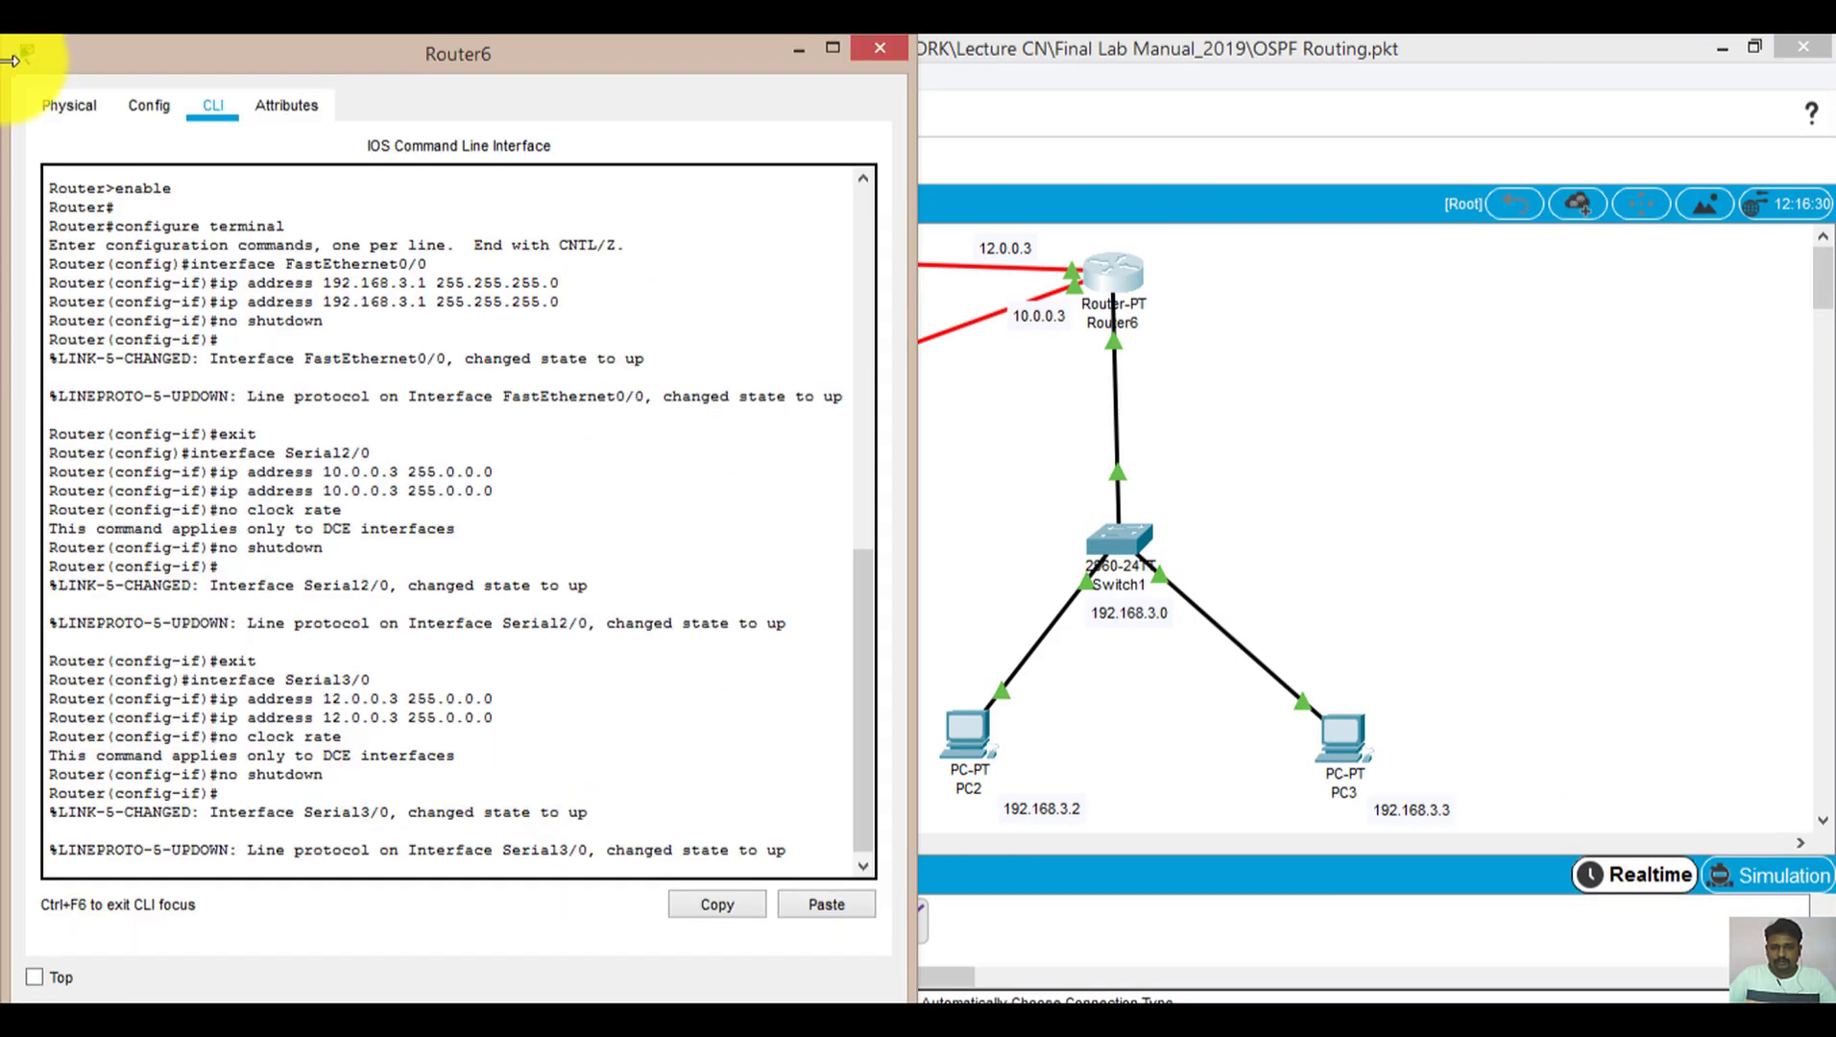
# Exit the interface, global and privileged levels on Router6 to end the current console session
pyautogui.click(800, 844)
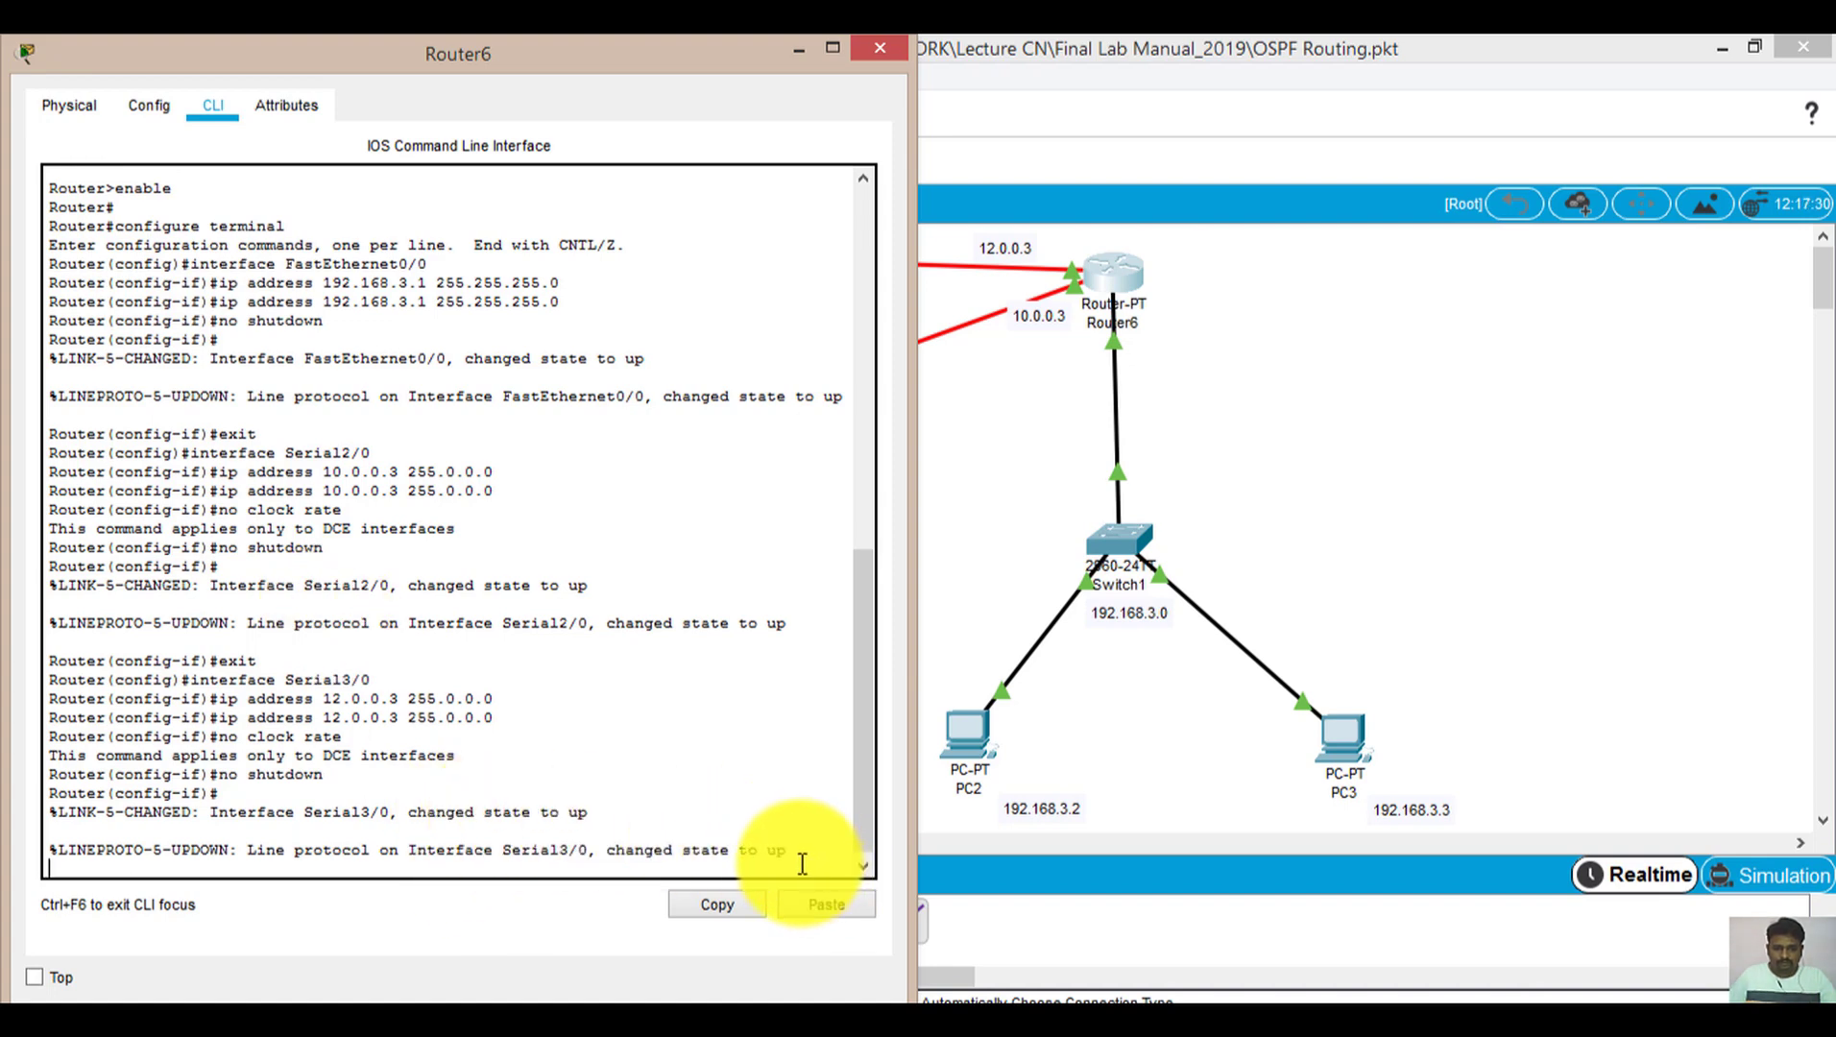
pyautogui.press('Return')
pyautogui.press('Return')
pyautogui.write('exit')
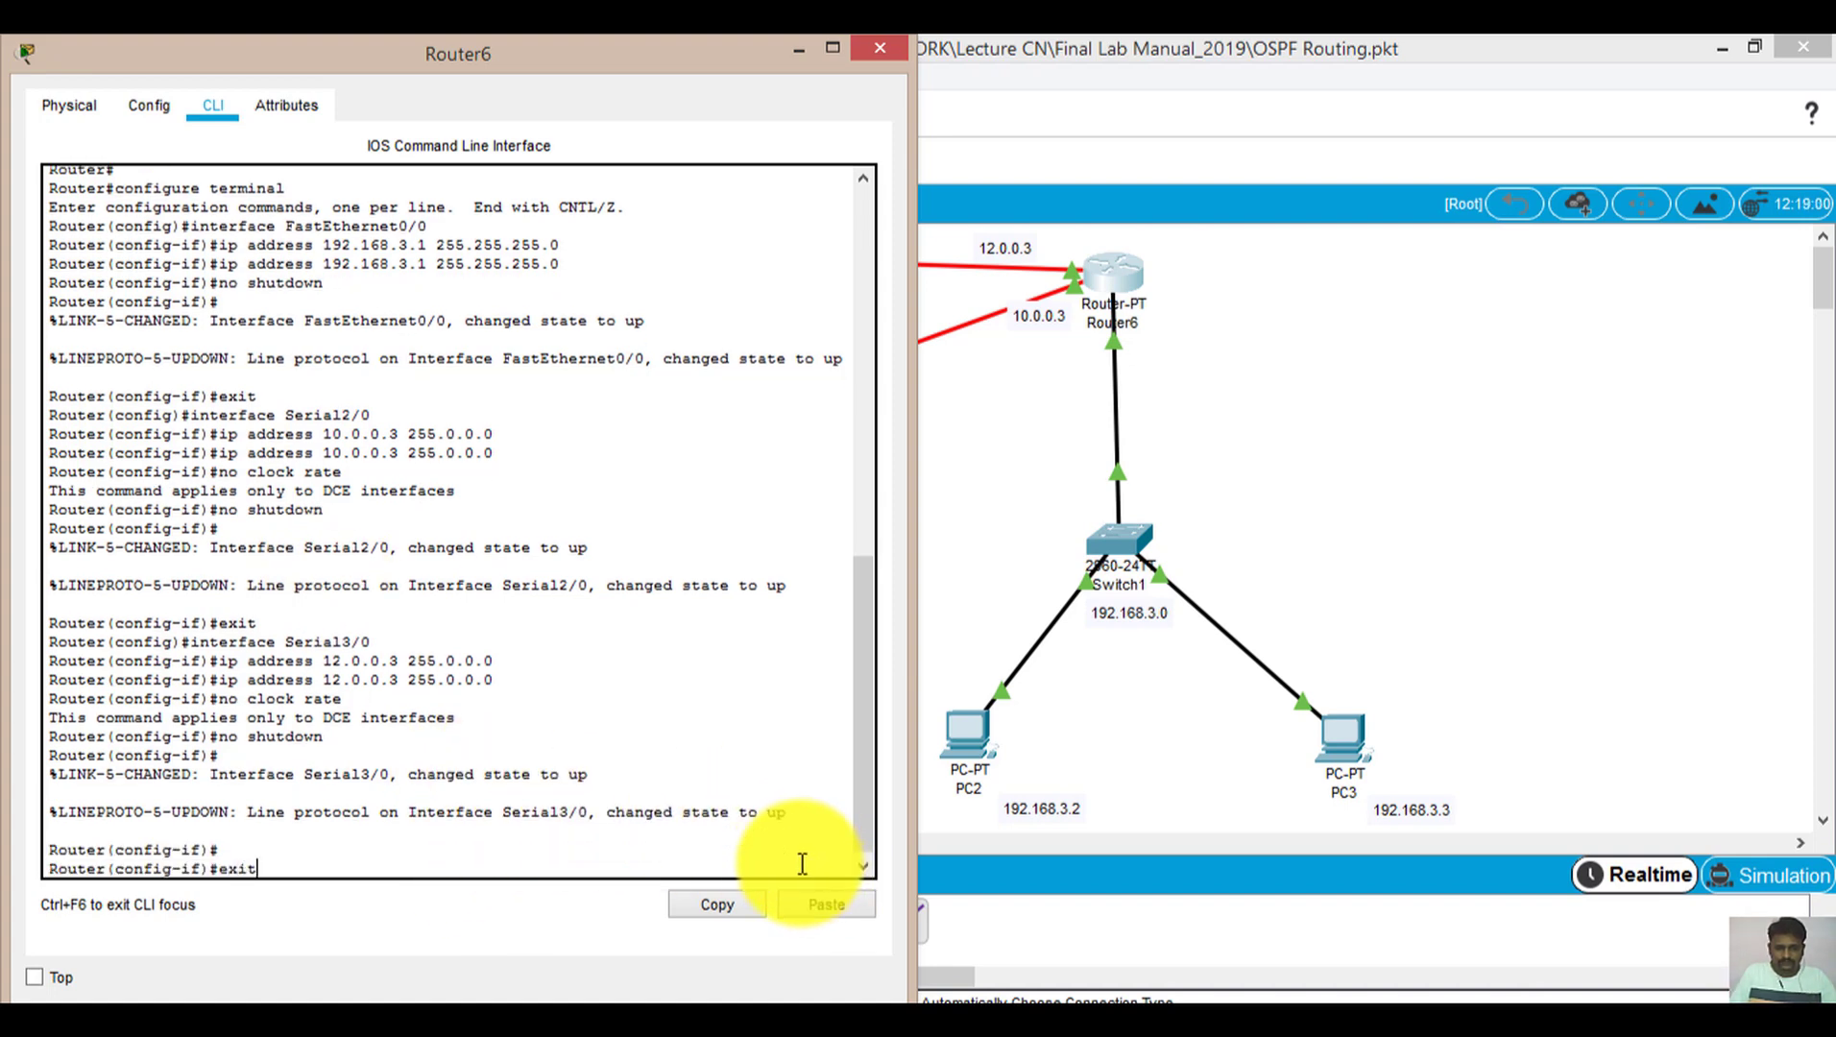
pyautogui.press('Return')
pyautogui.write('exit')
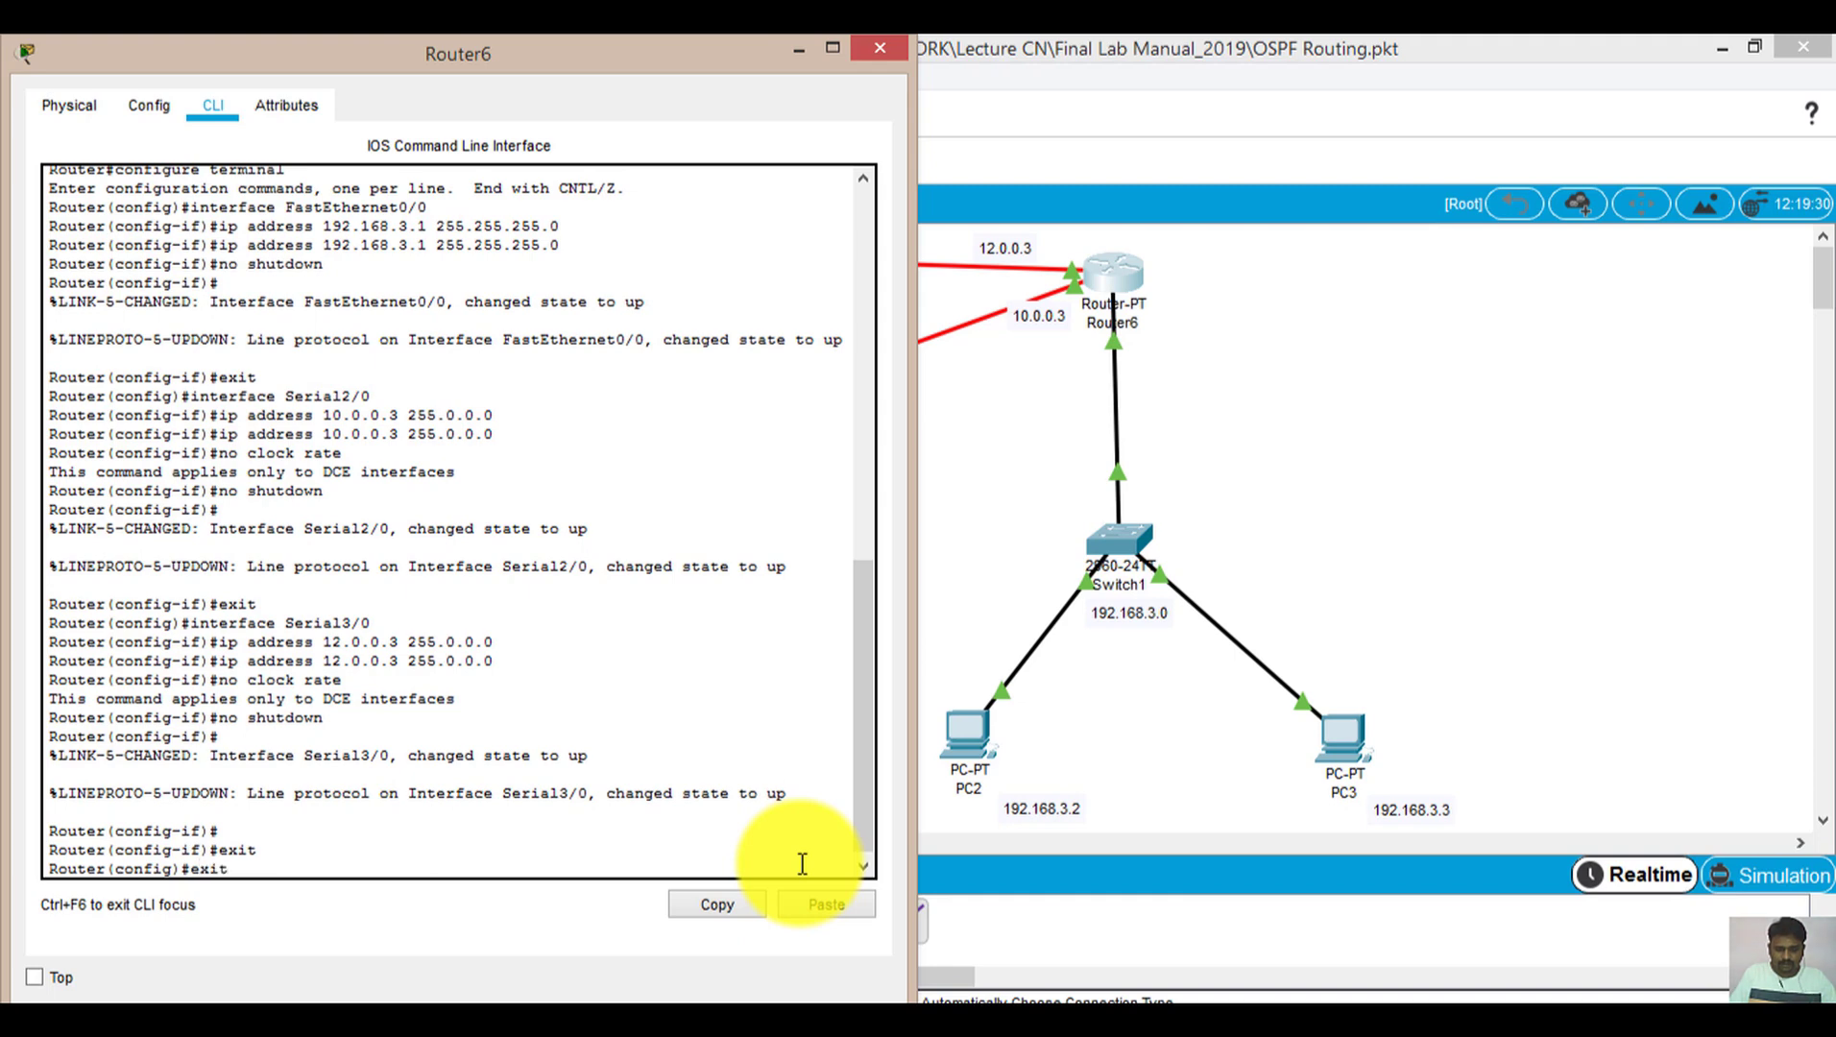
pyautogui.press('Return')
pyautogui.press('Return')
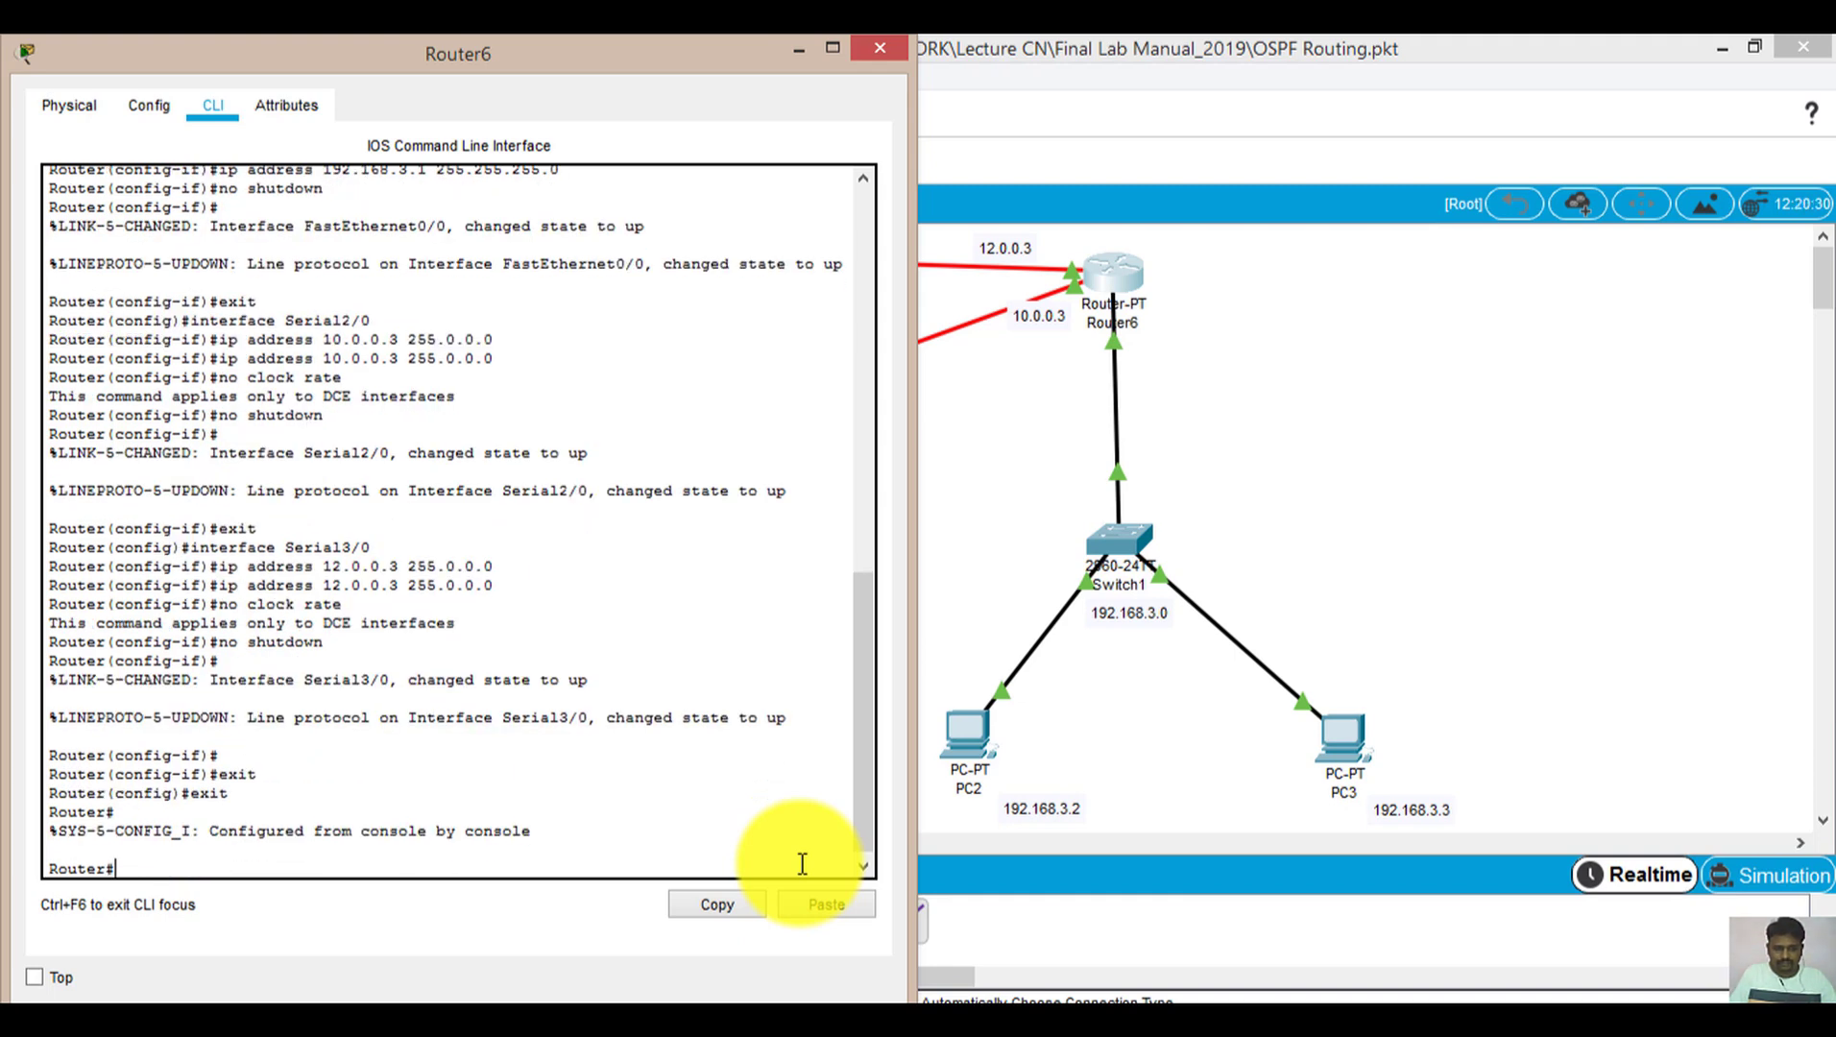
pyautogui.write('exit')
pyautogui.press('Return')
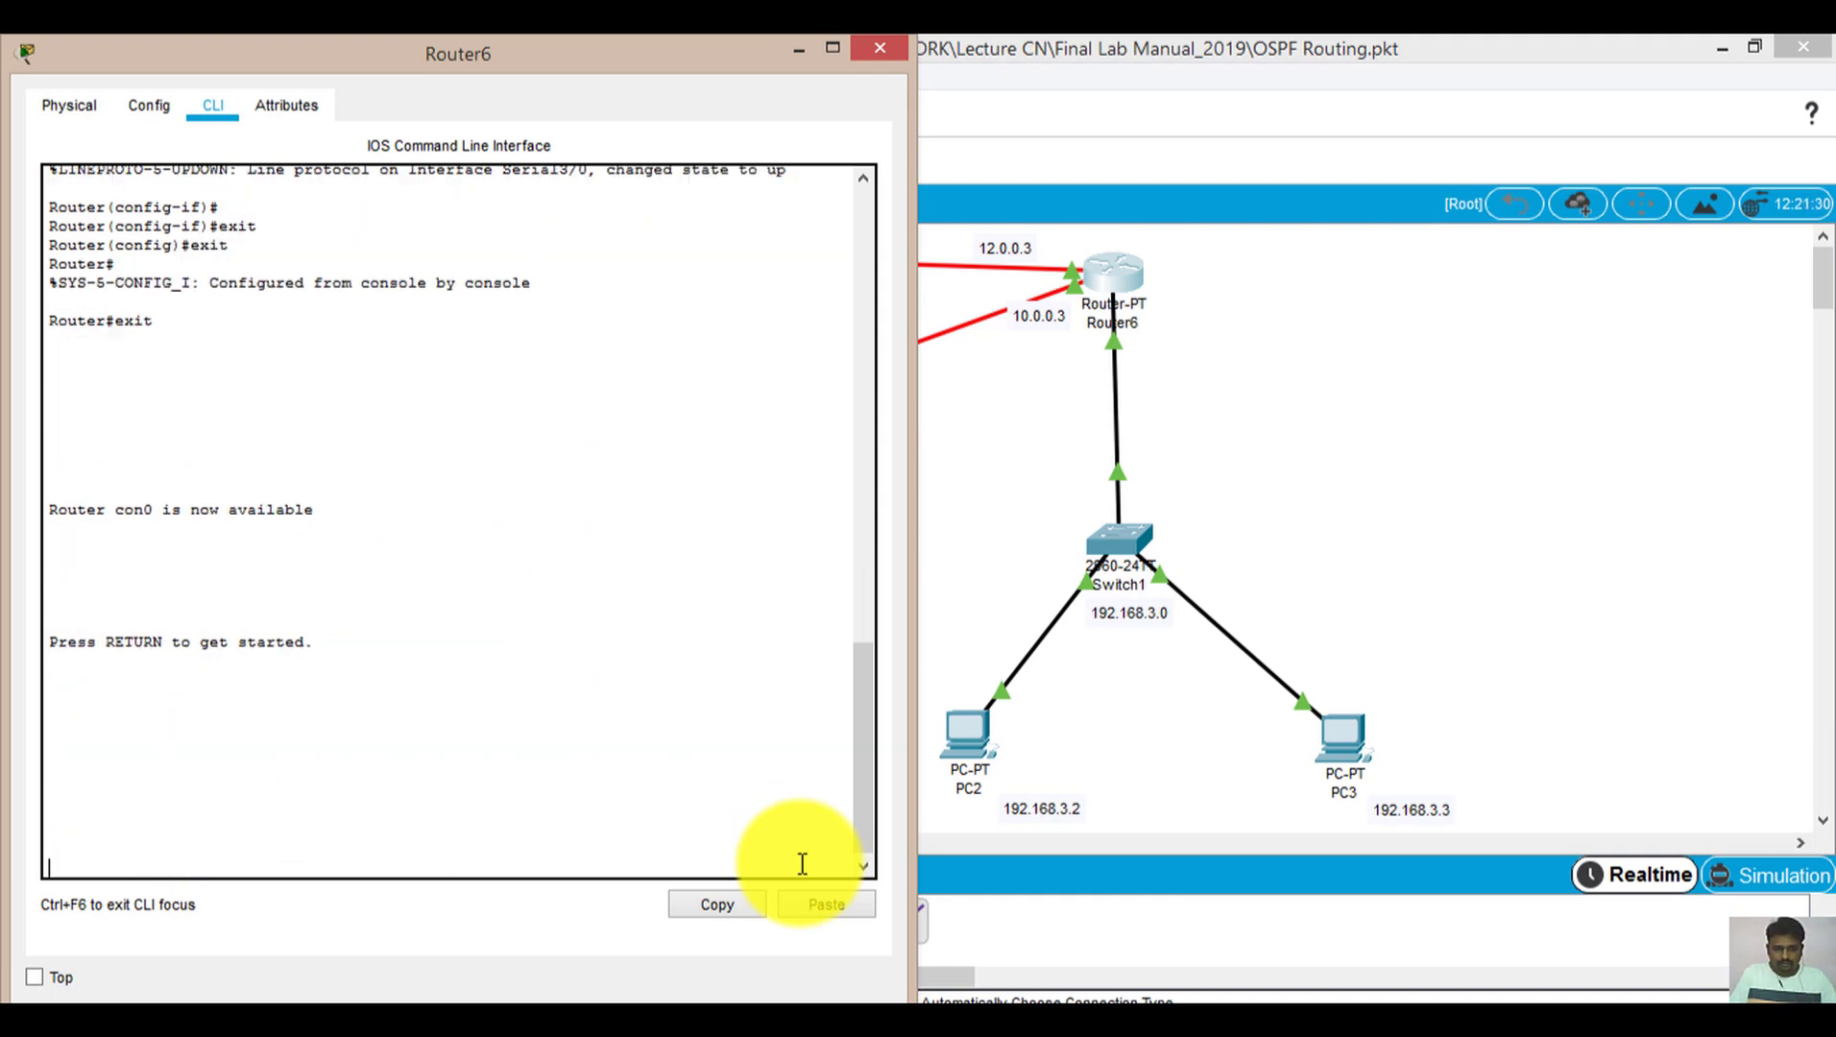
# Start a new console session on Router6, enable privileged mode and enter global configuration mode
pyautogui.press('Return')
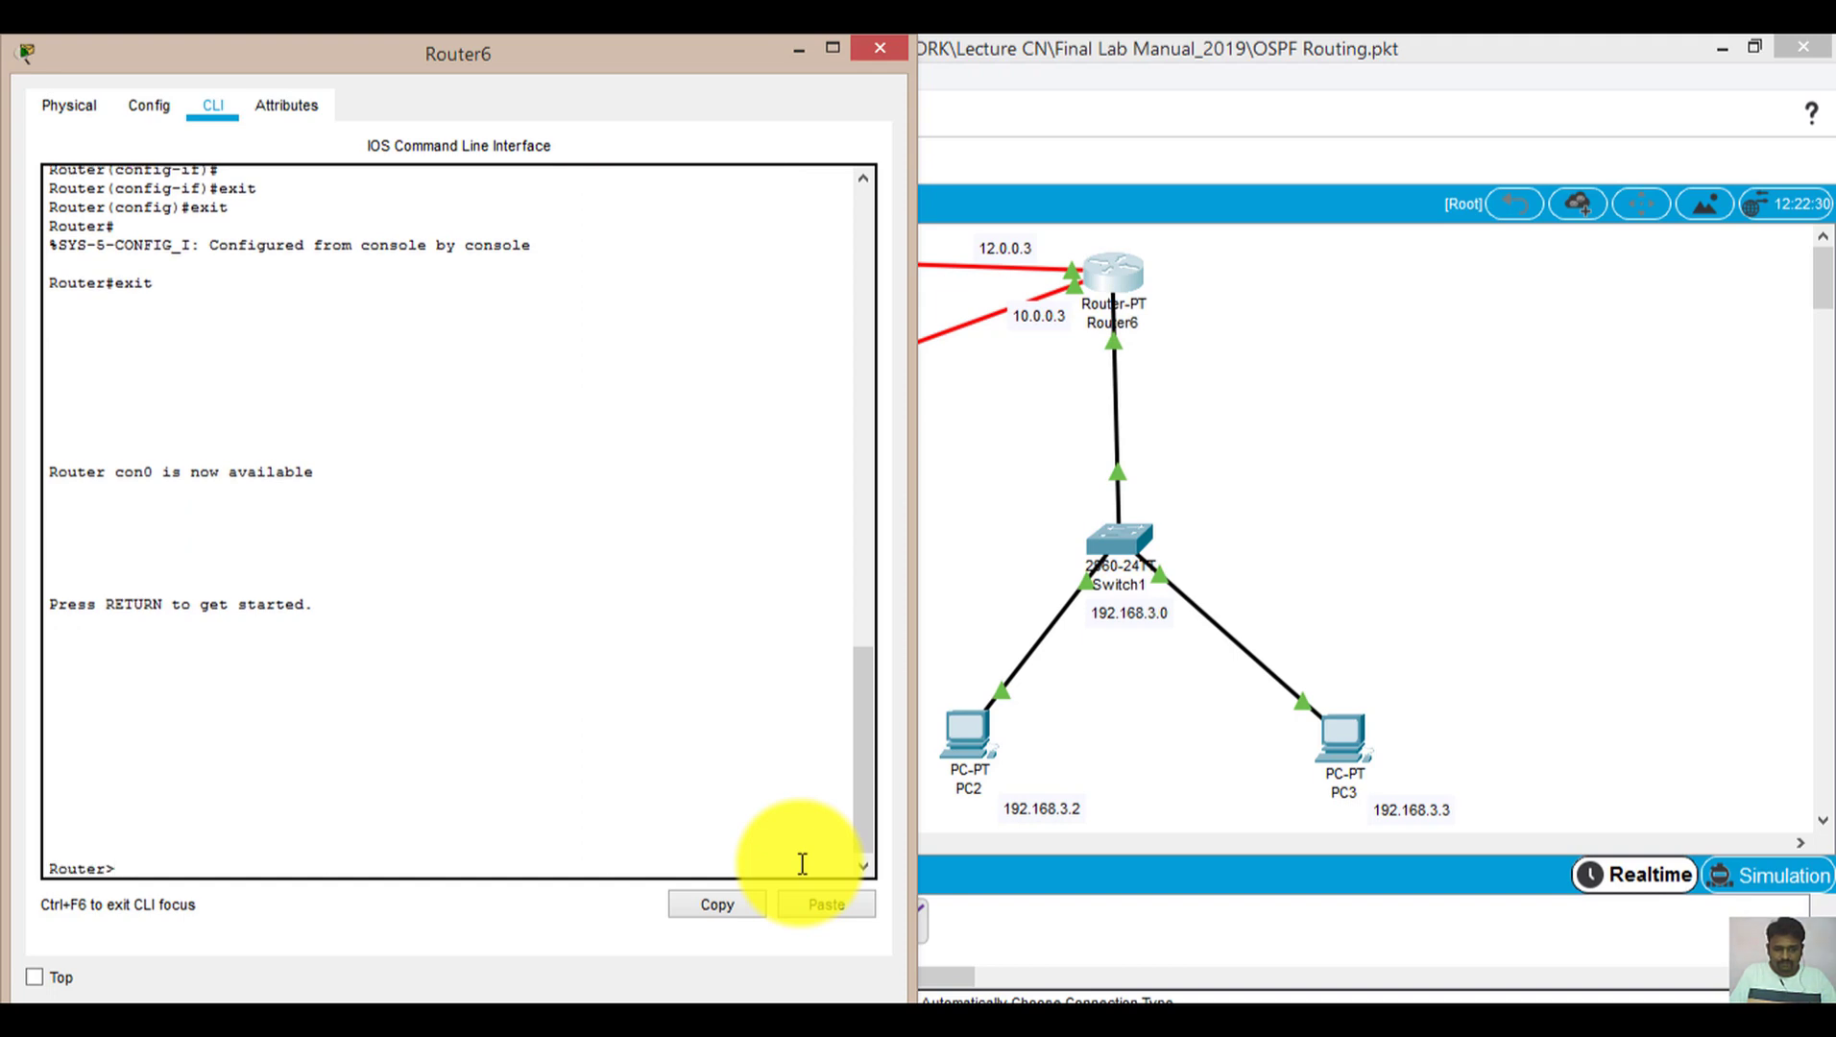
pyautogui.write('en')
pyautogui.press('Return')
pyautogui.write('cn')
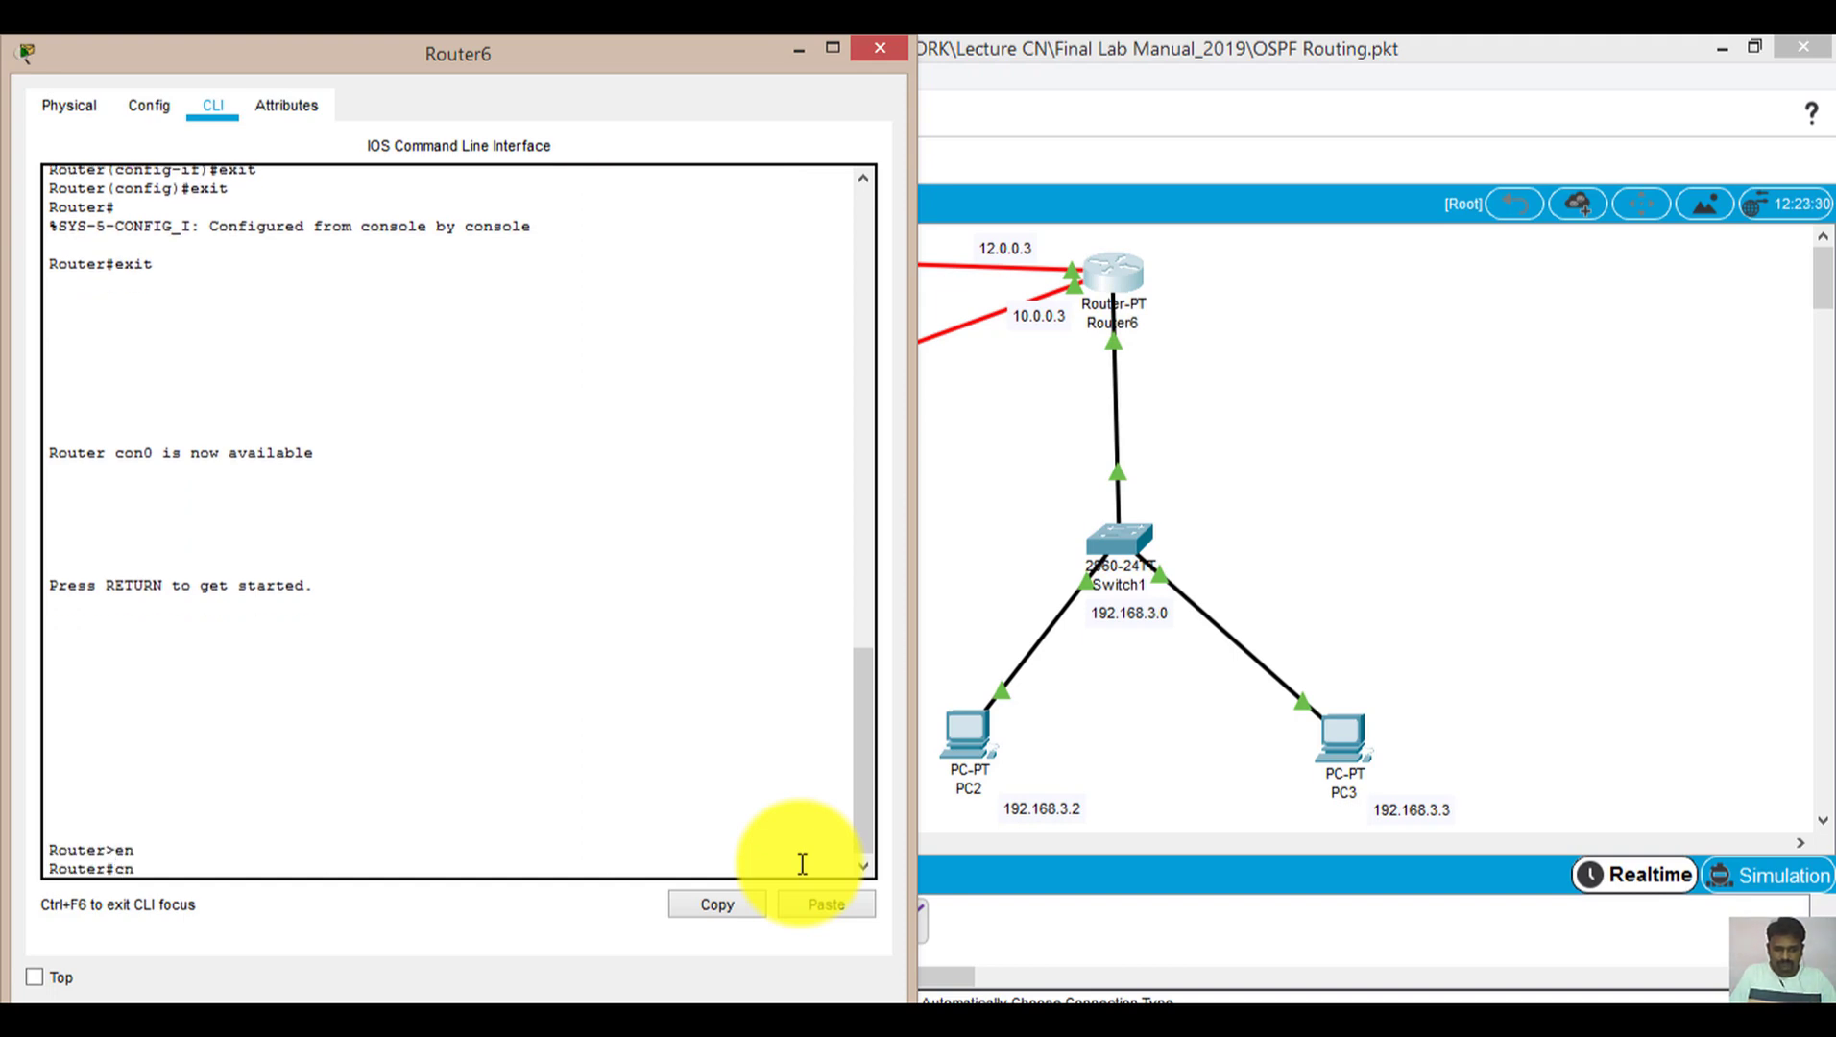
pyautogui.press('BackSpace')
pyautogui.write('onfgure')
pyautogui.press('BackSpace')
pyautogui.press('BackSpace')
pyautogui.press('BackSpace')
pyautogui.press('BackSpace')
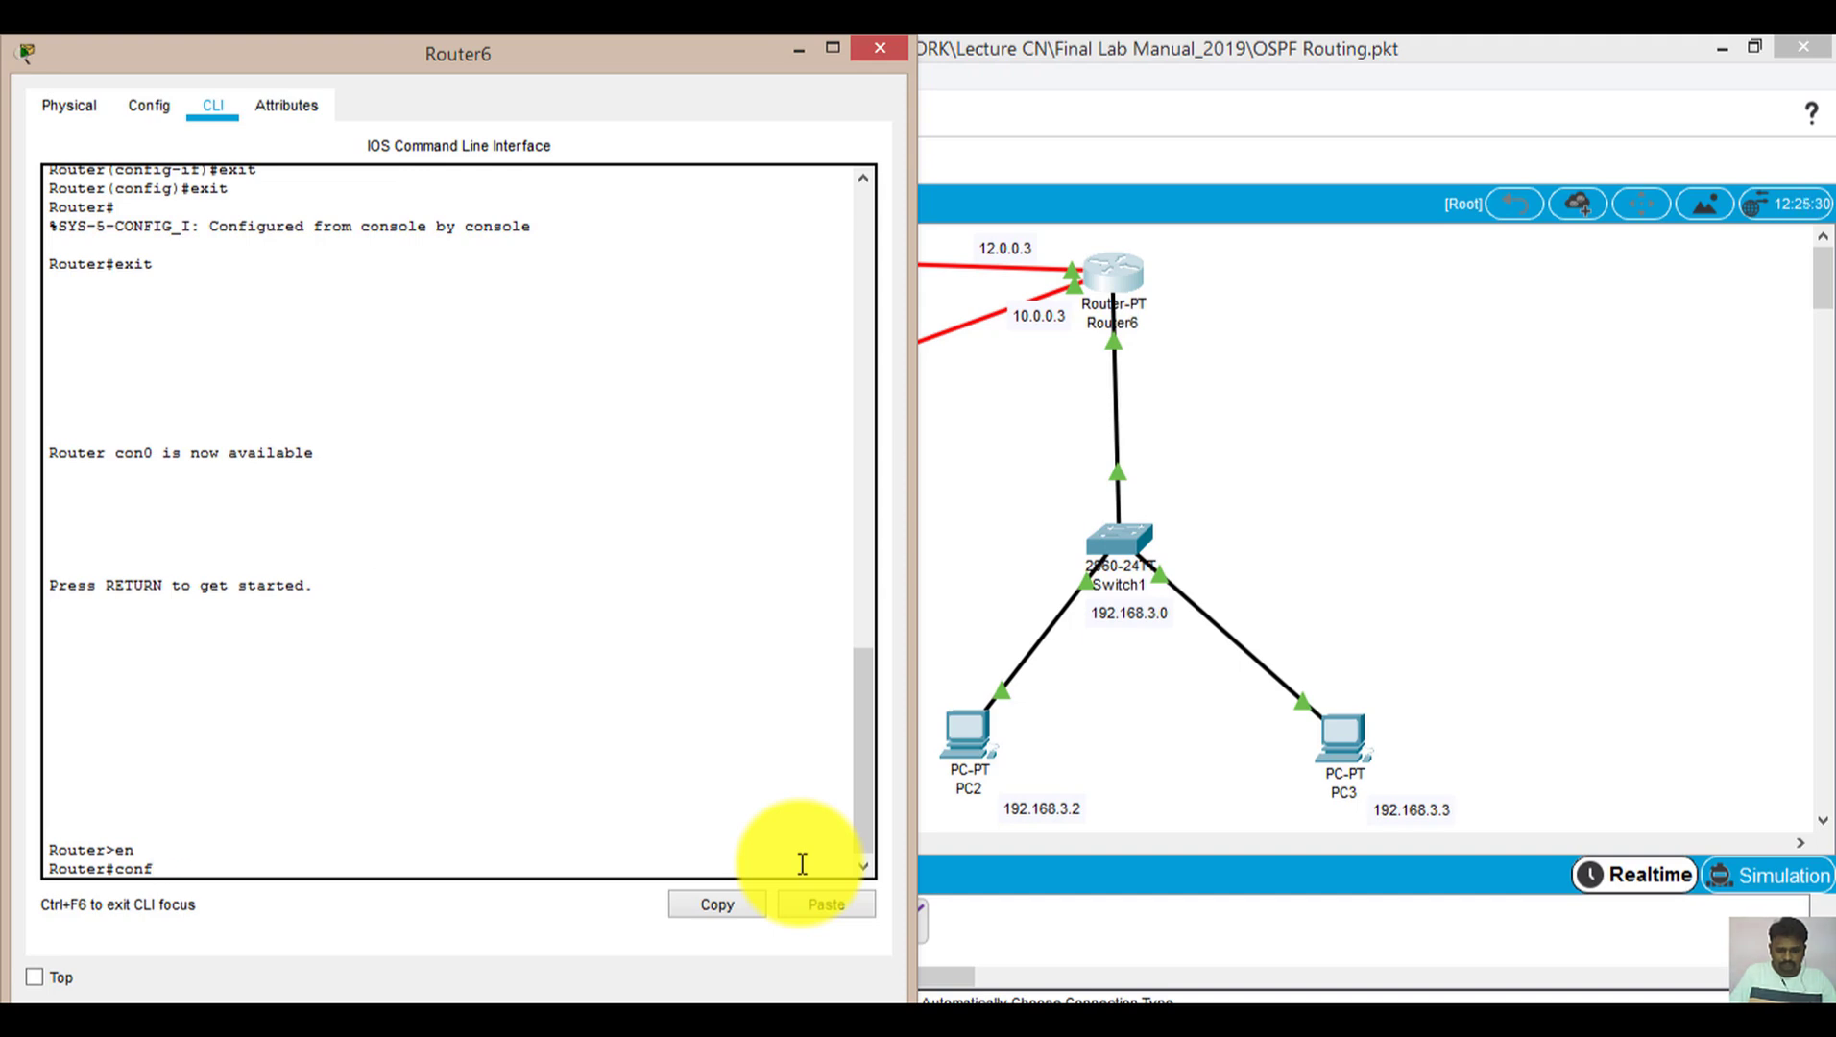
pyautogui.write('igure terminal')
pyautogui.press('Return')
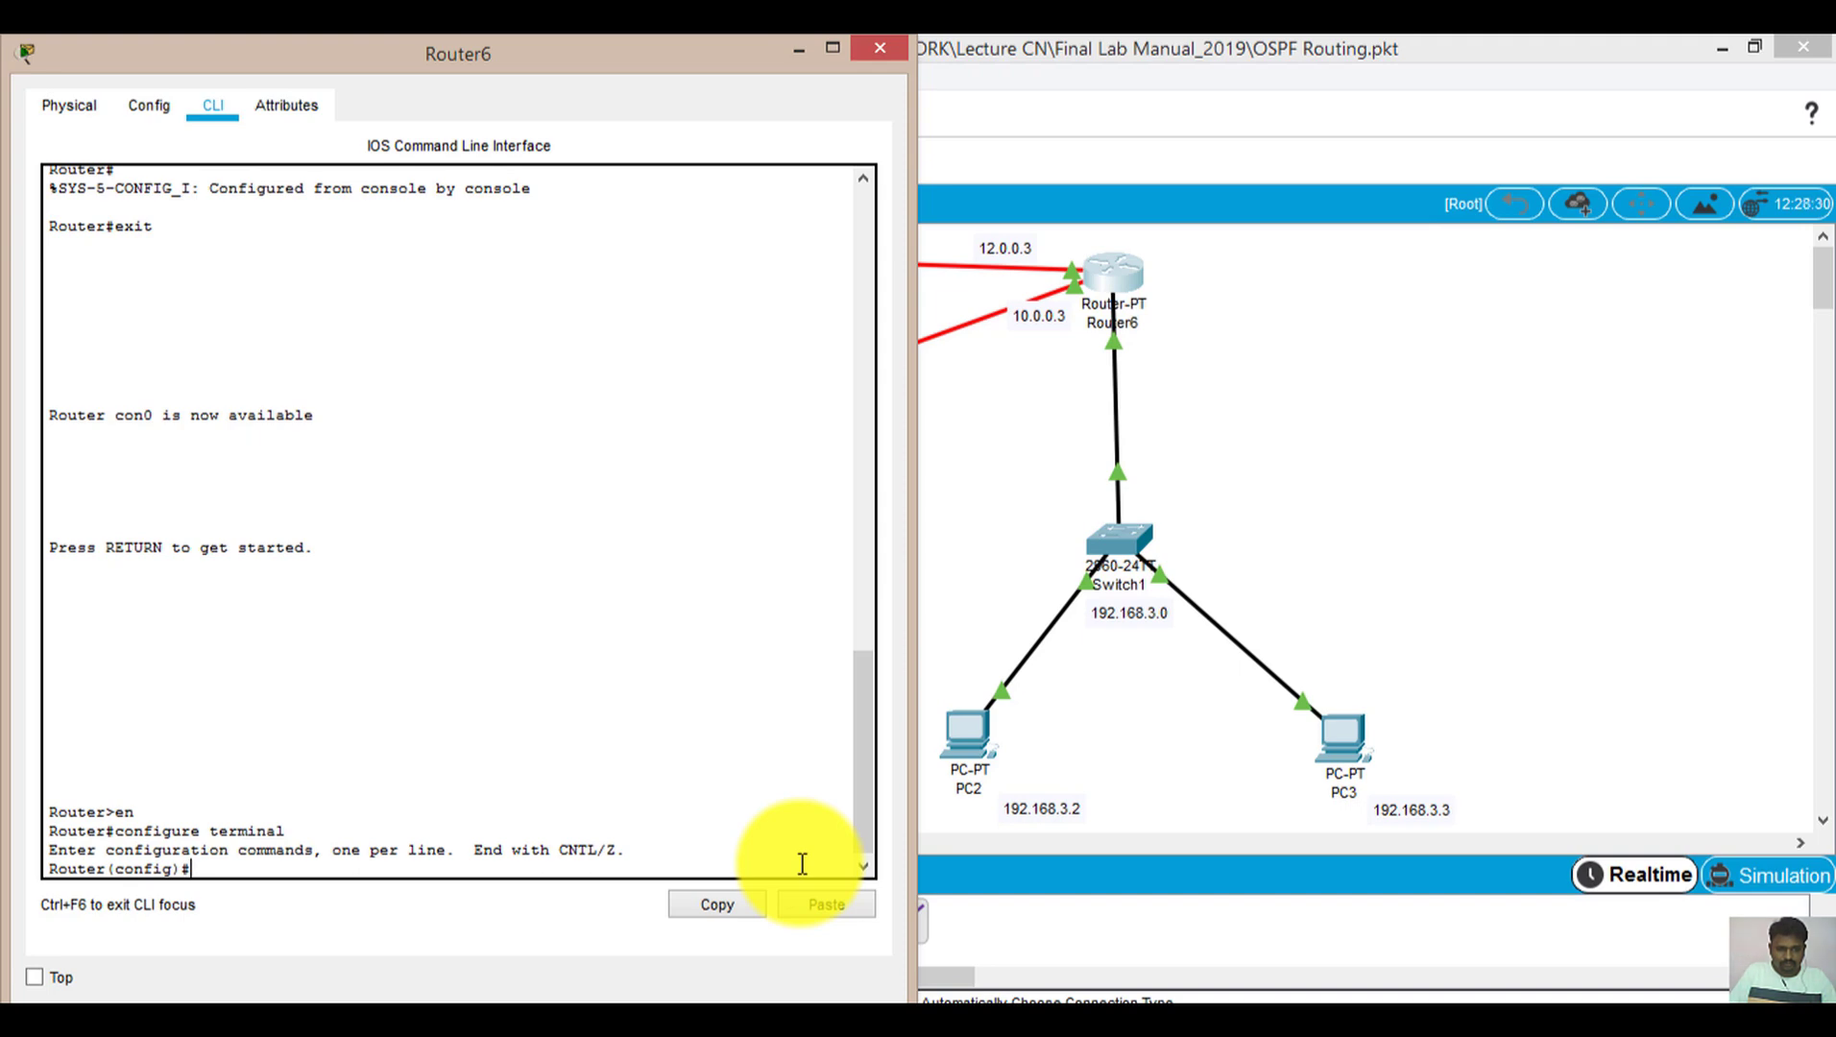
# Start OSPF process 10 on Router6 and advertise 192.168.3.0 with wildcard mask 0.0.0.255 in area 0
pyautogui.write('router ospf 1')
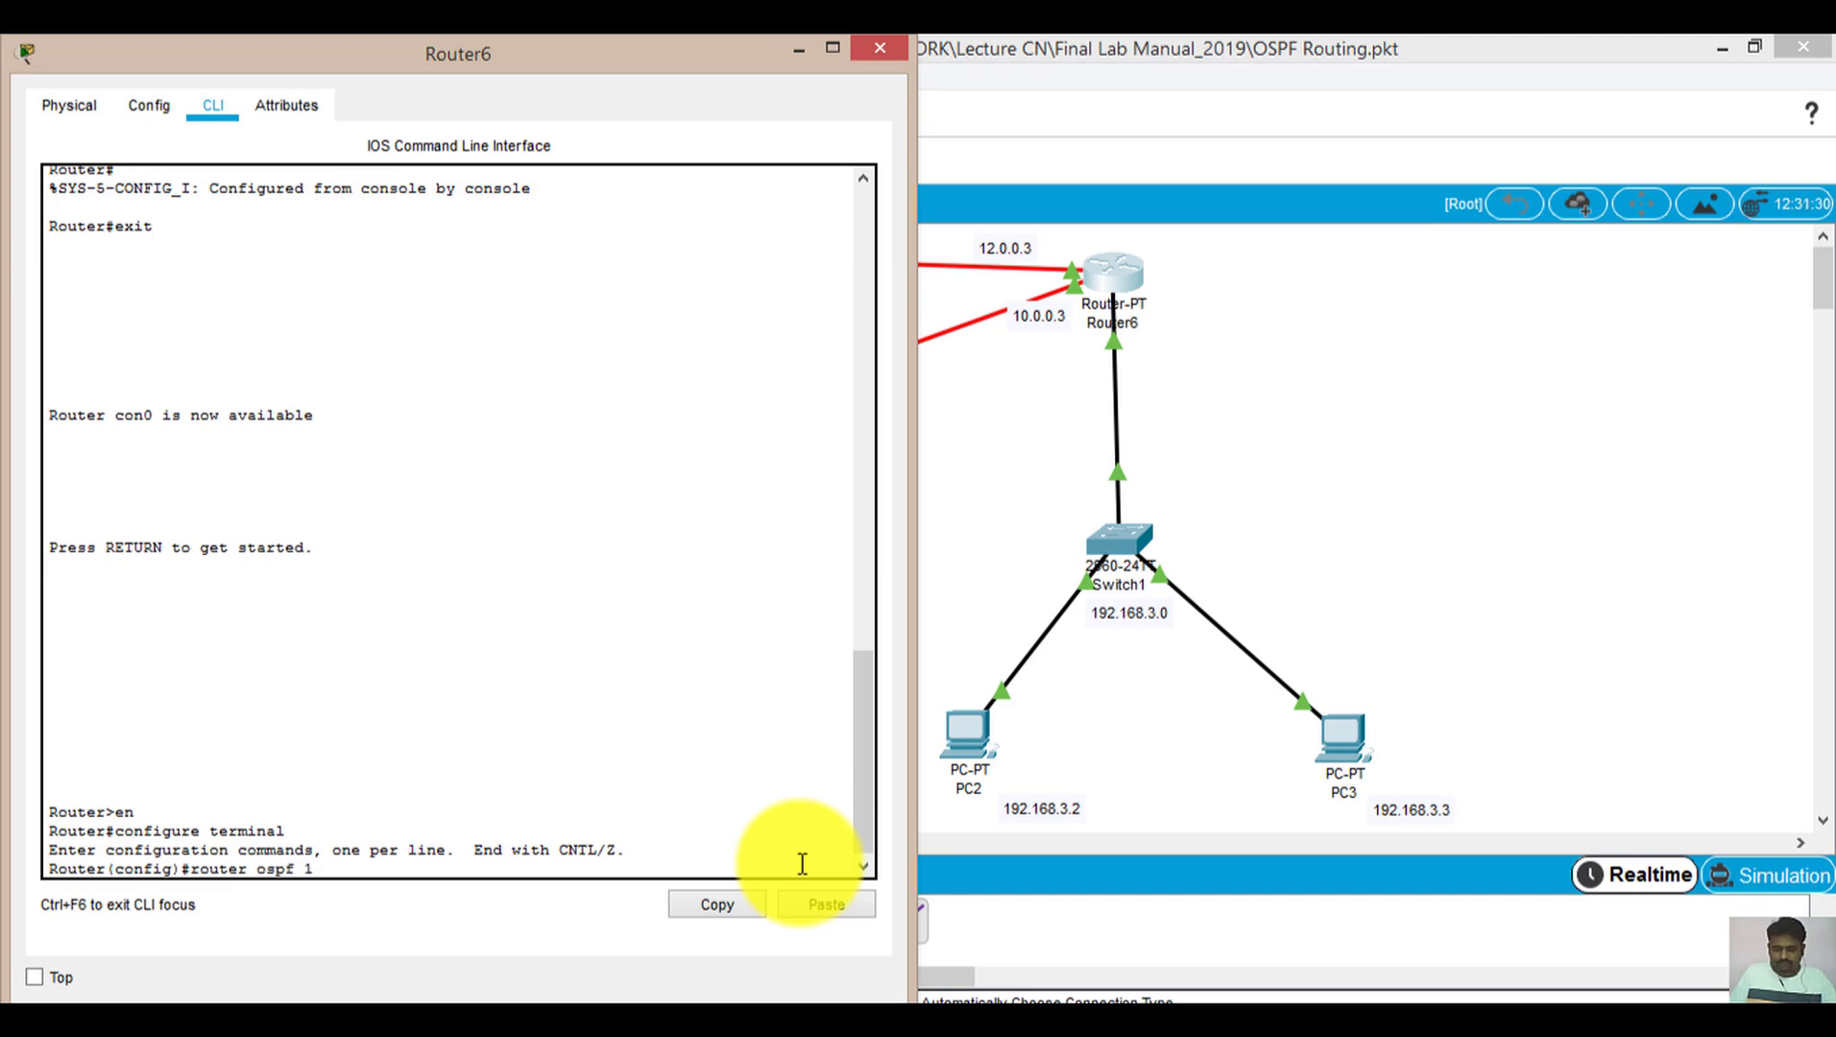
pyautogui.write('0')
pyautogui.press('Return')
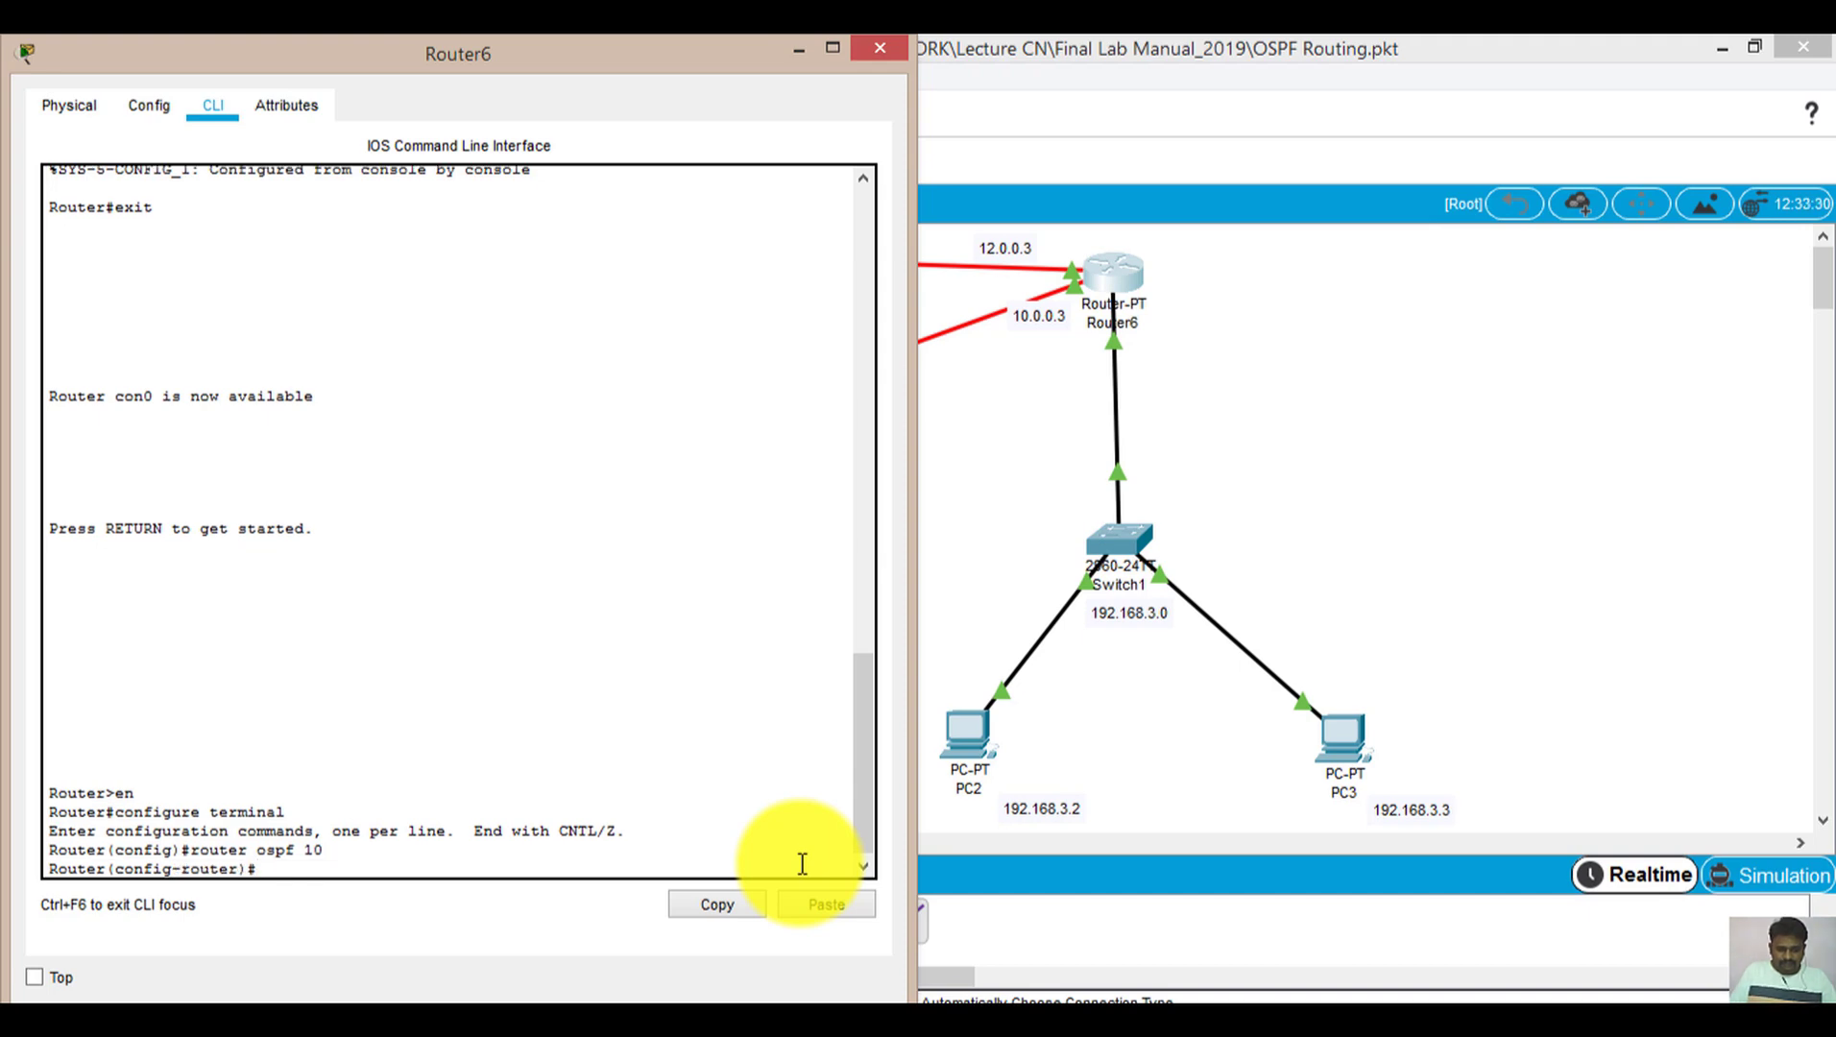
pyautogui.write('network ')
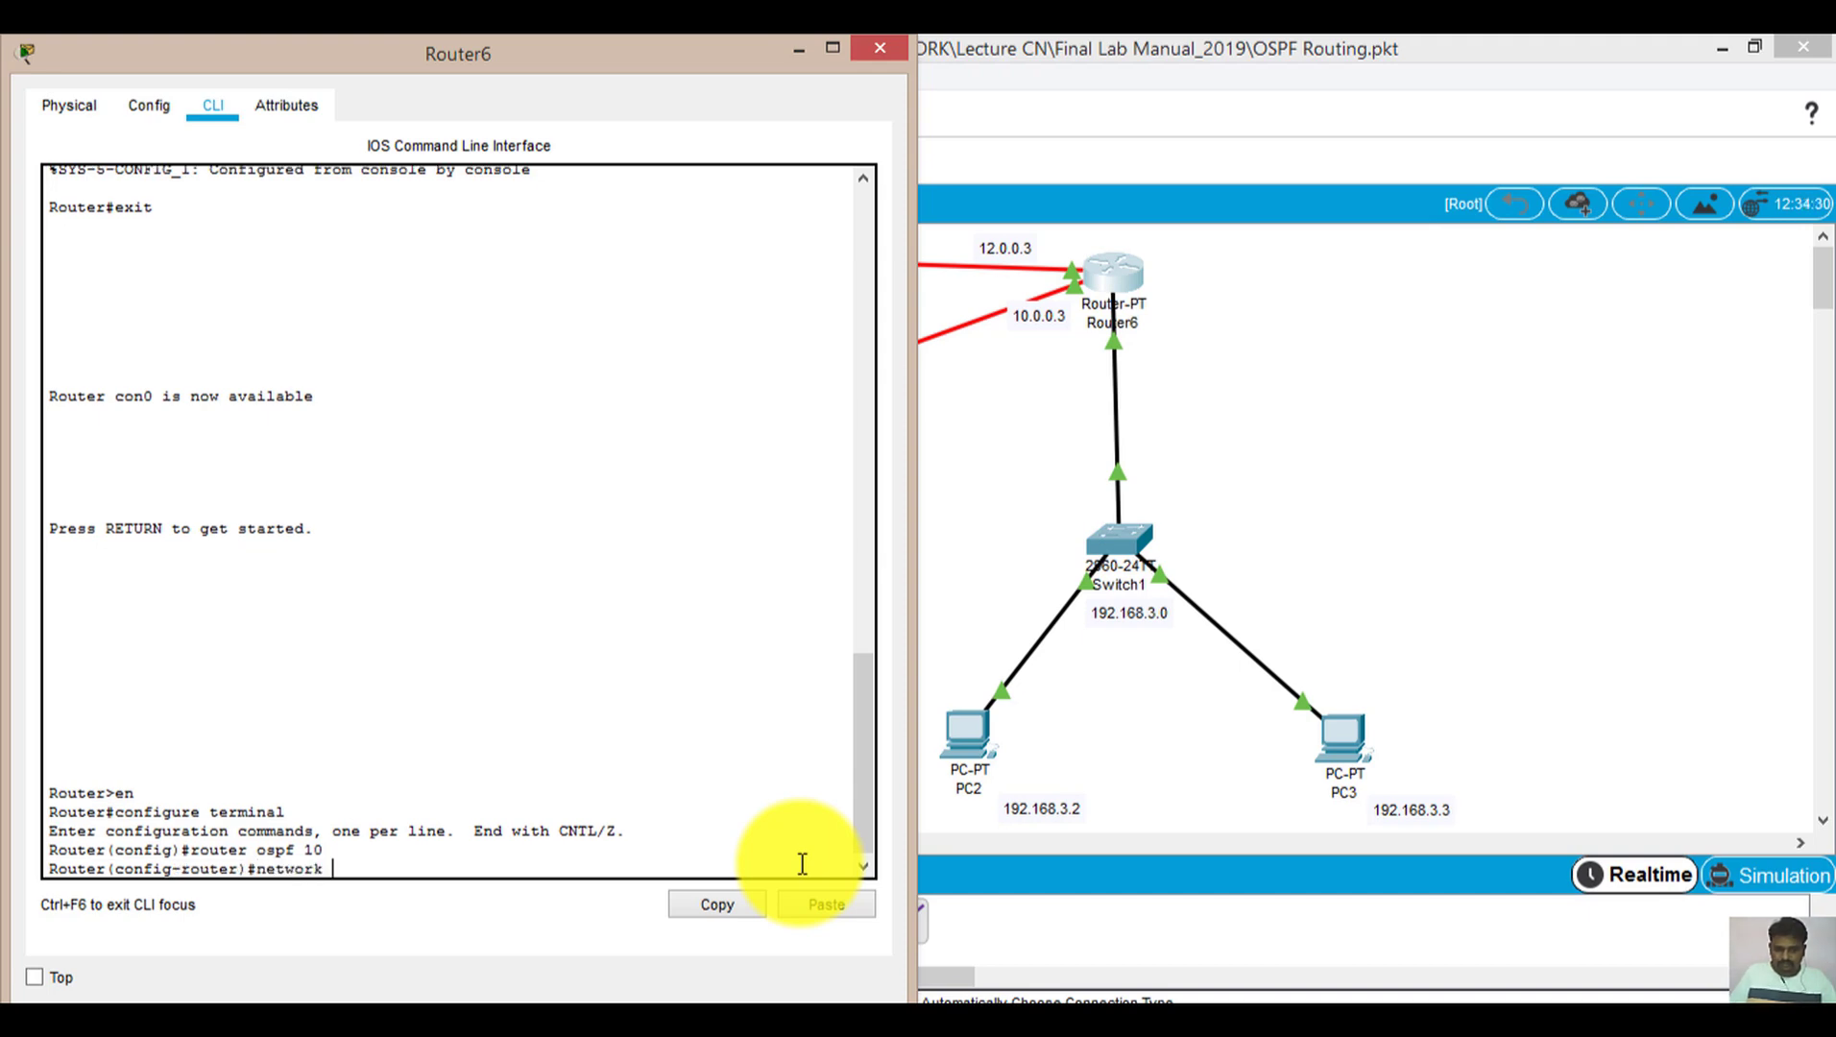
pyautogui.write('192.168')
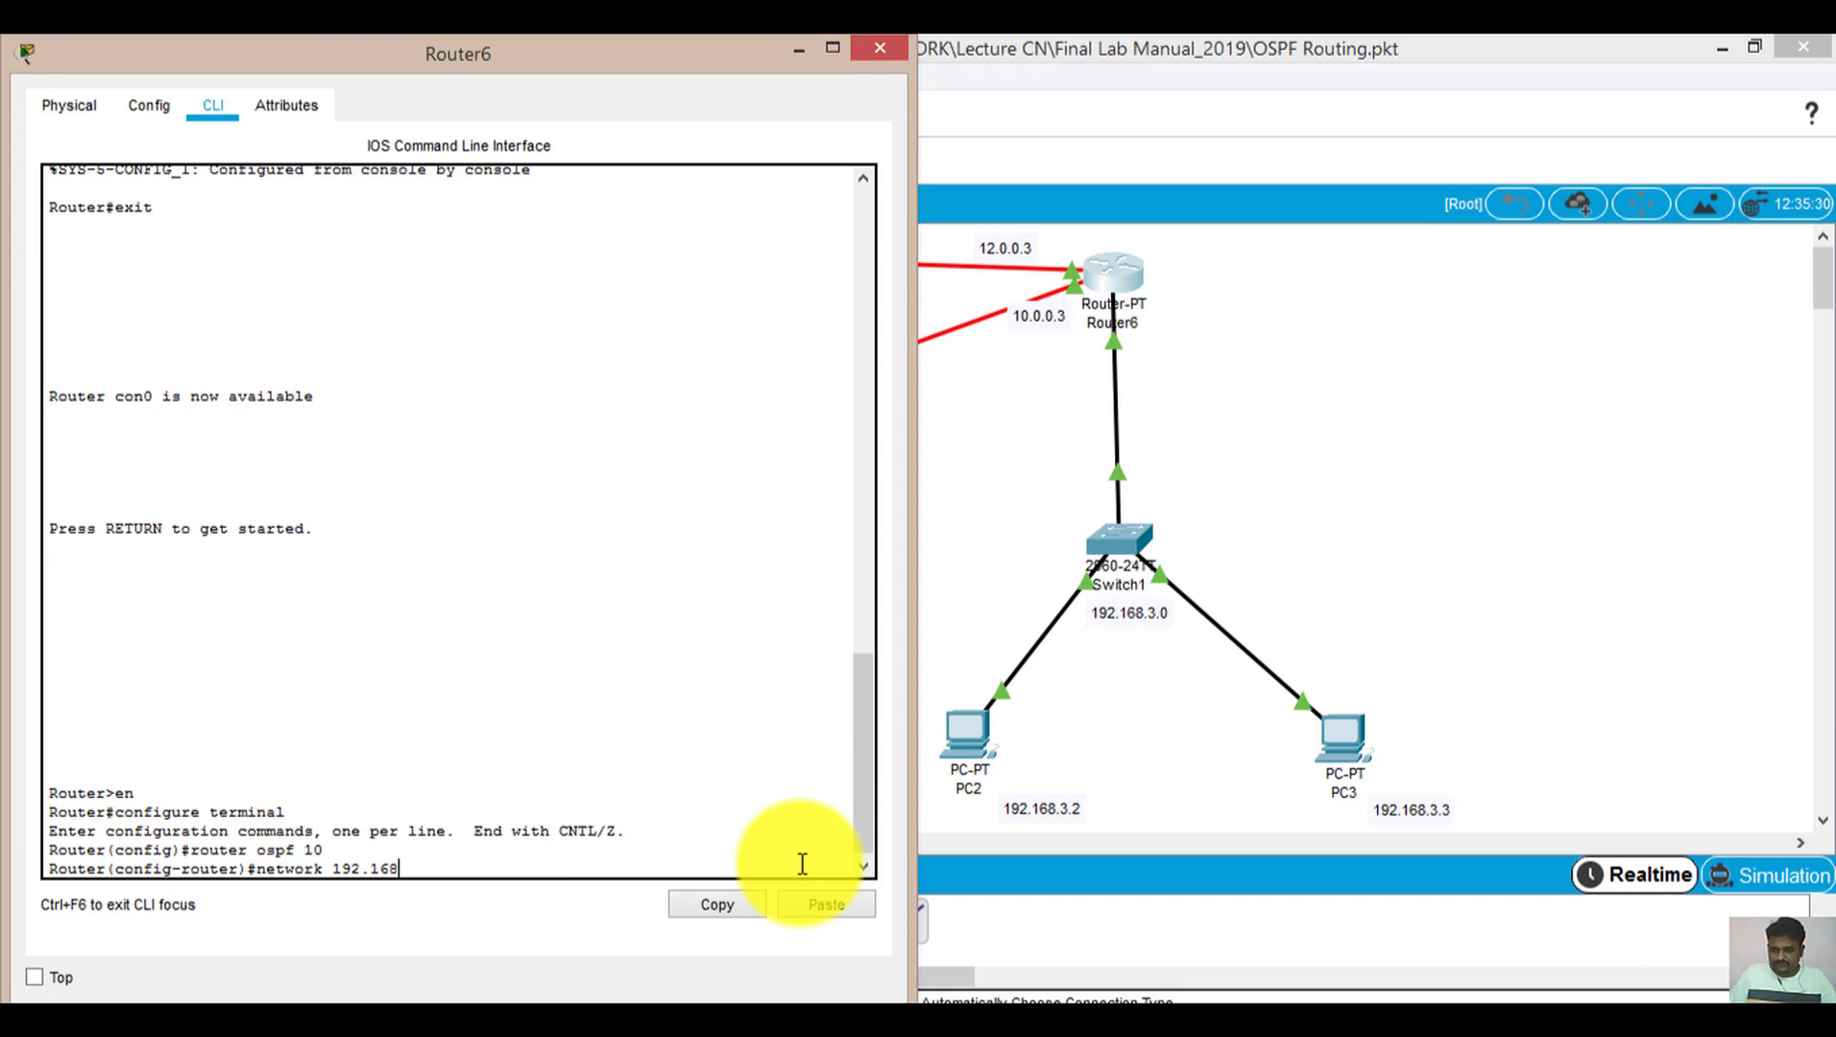
pyautogui.write('.3.0')
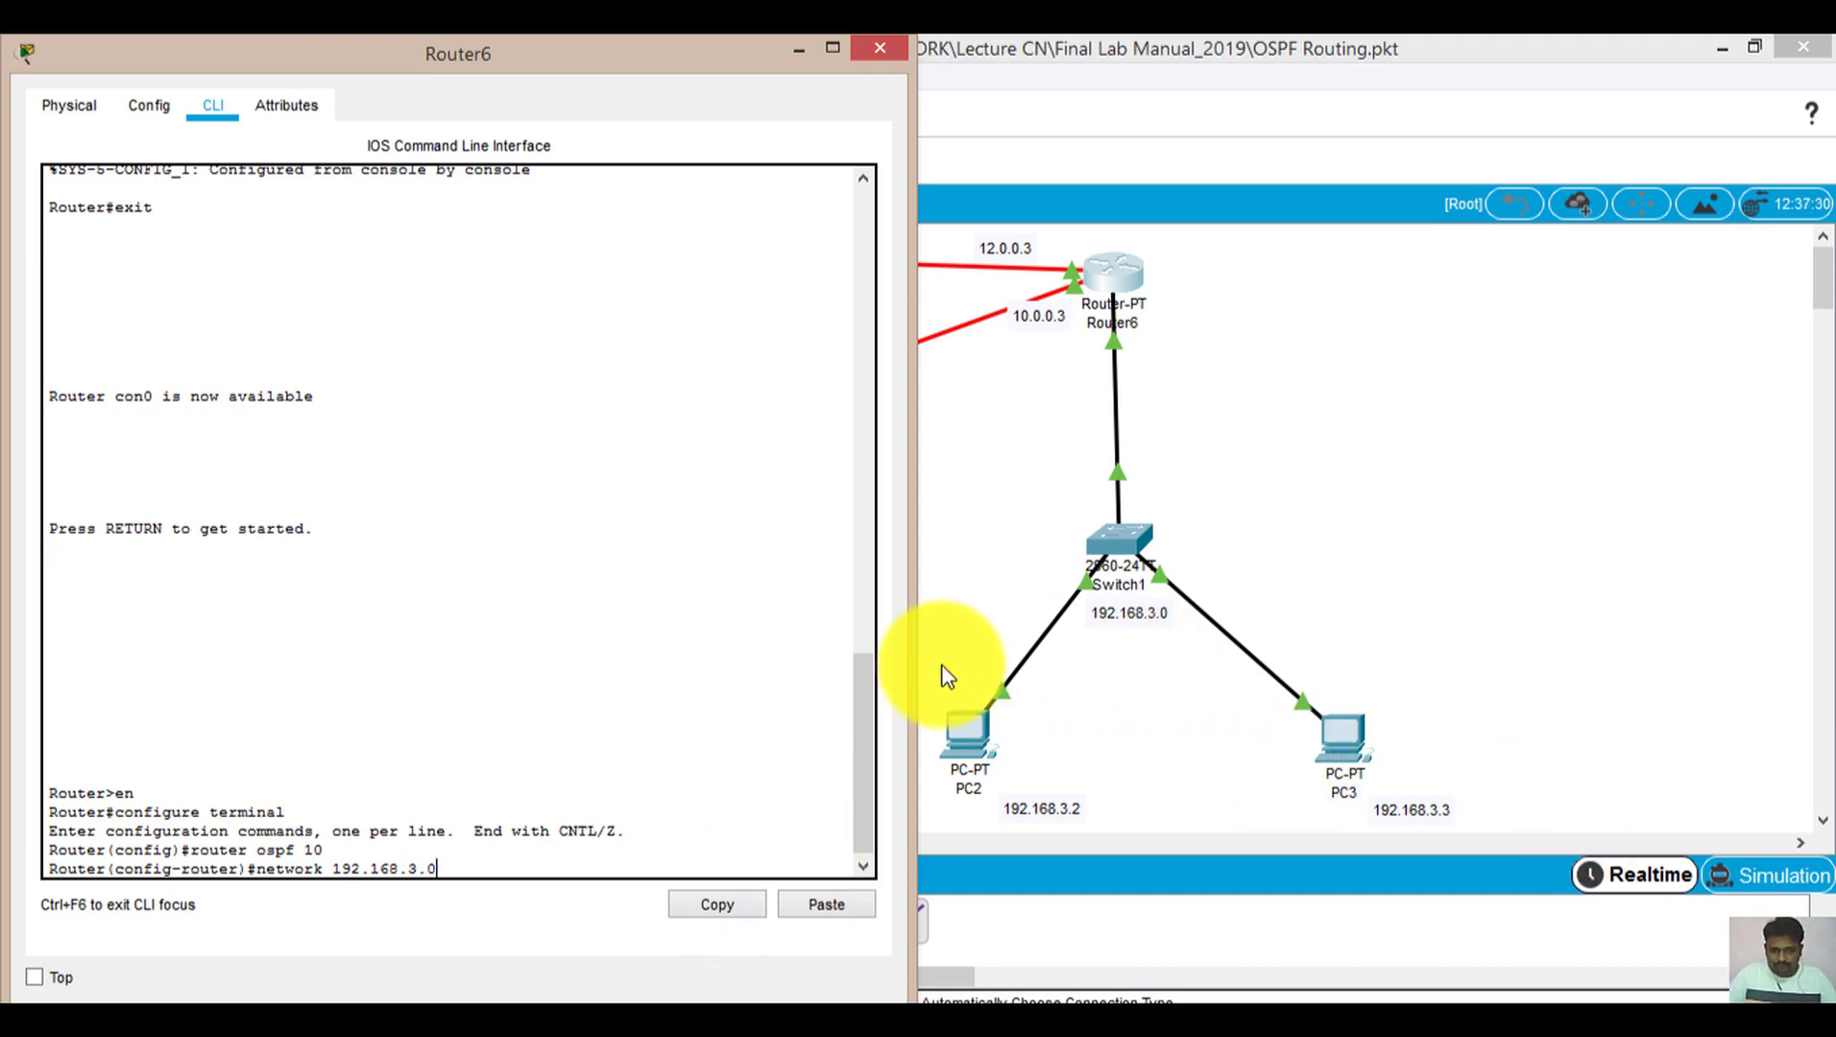
pyautogui.write(' 0.0.0.255 area 0')
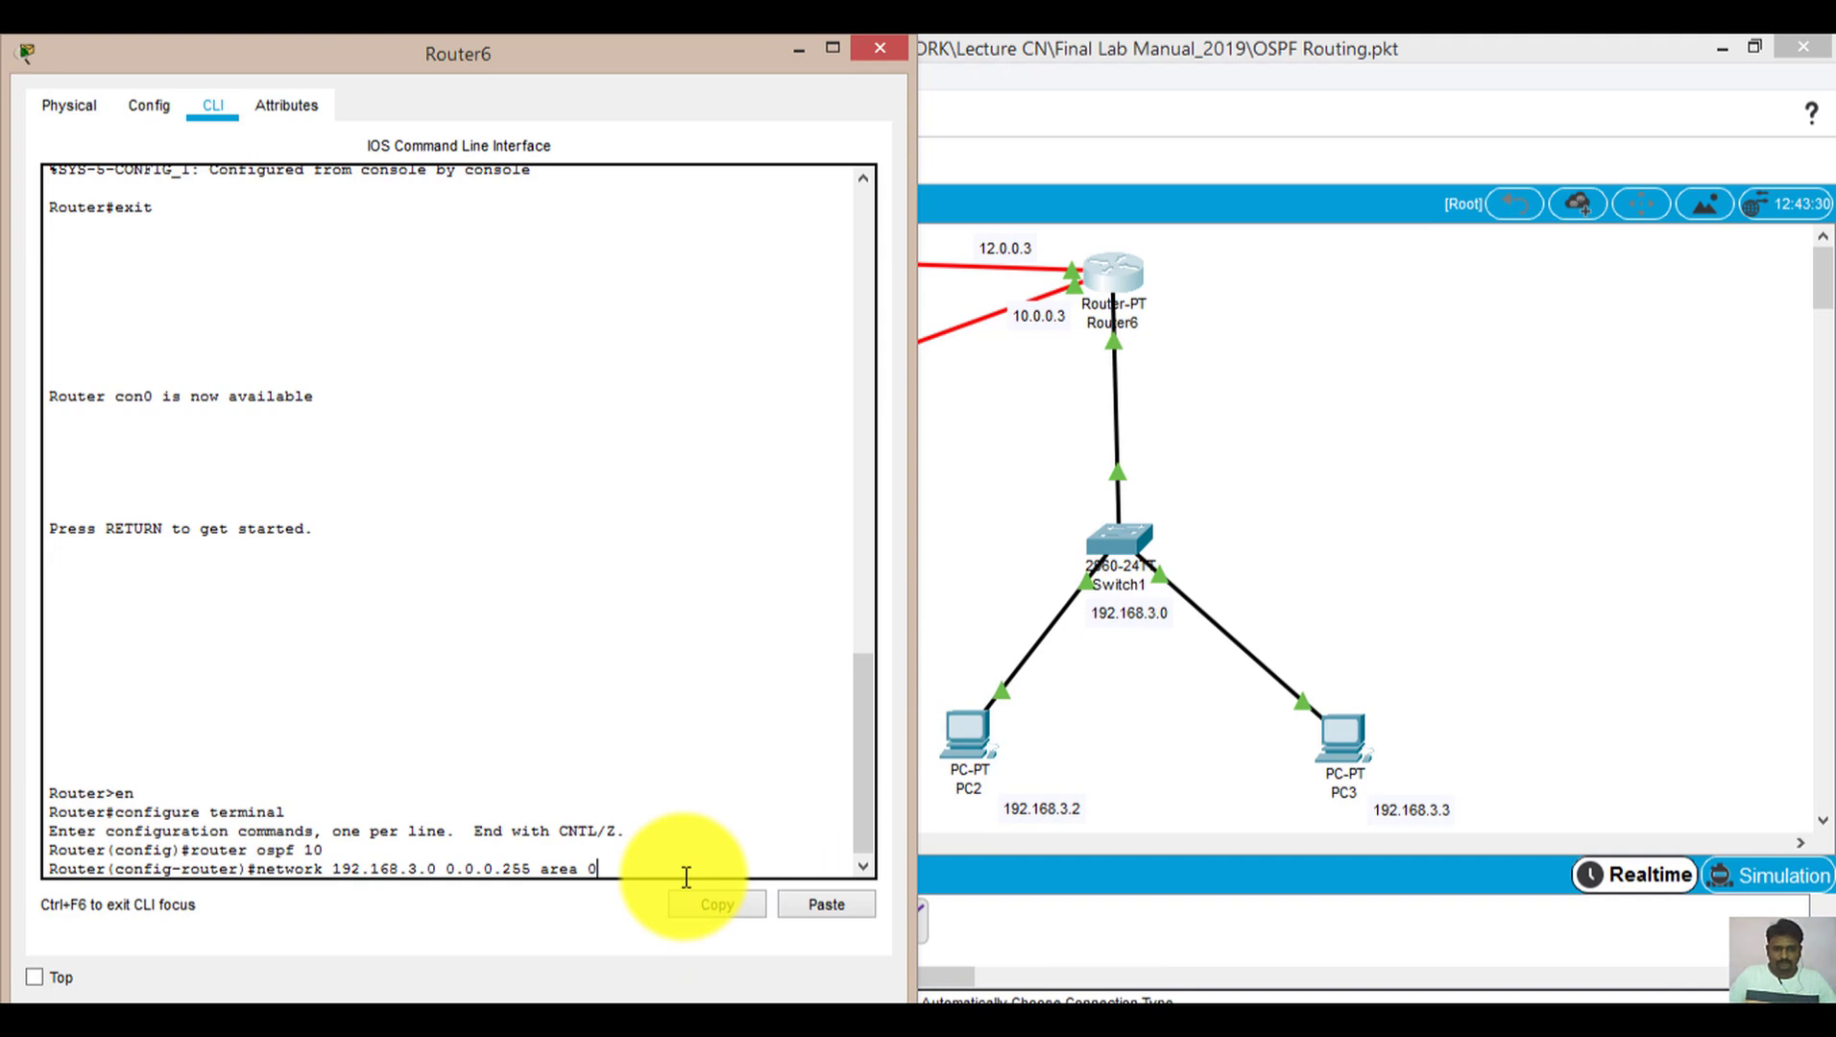
pyautogui.press('Return')
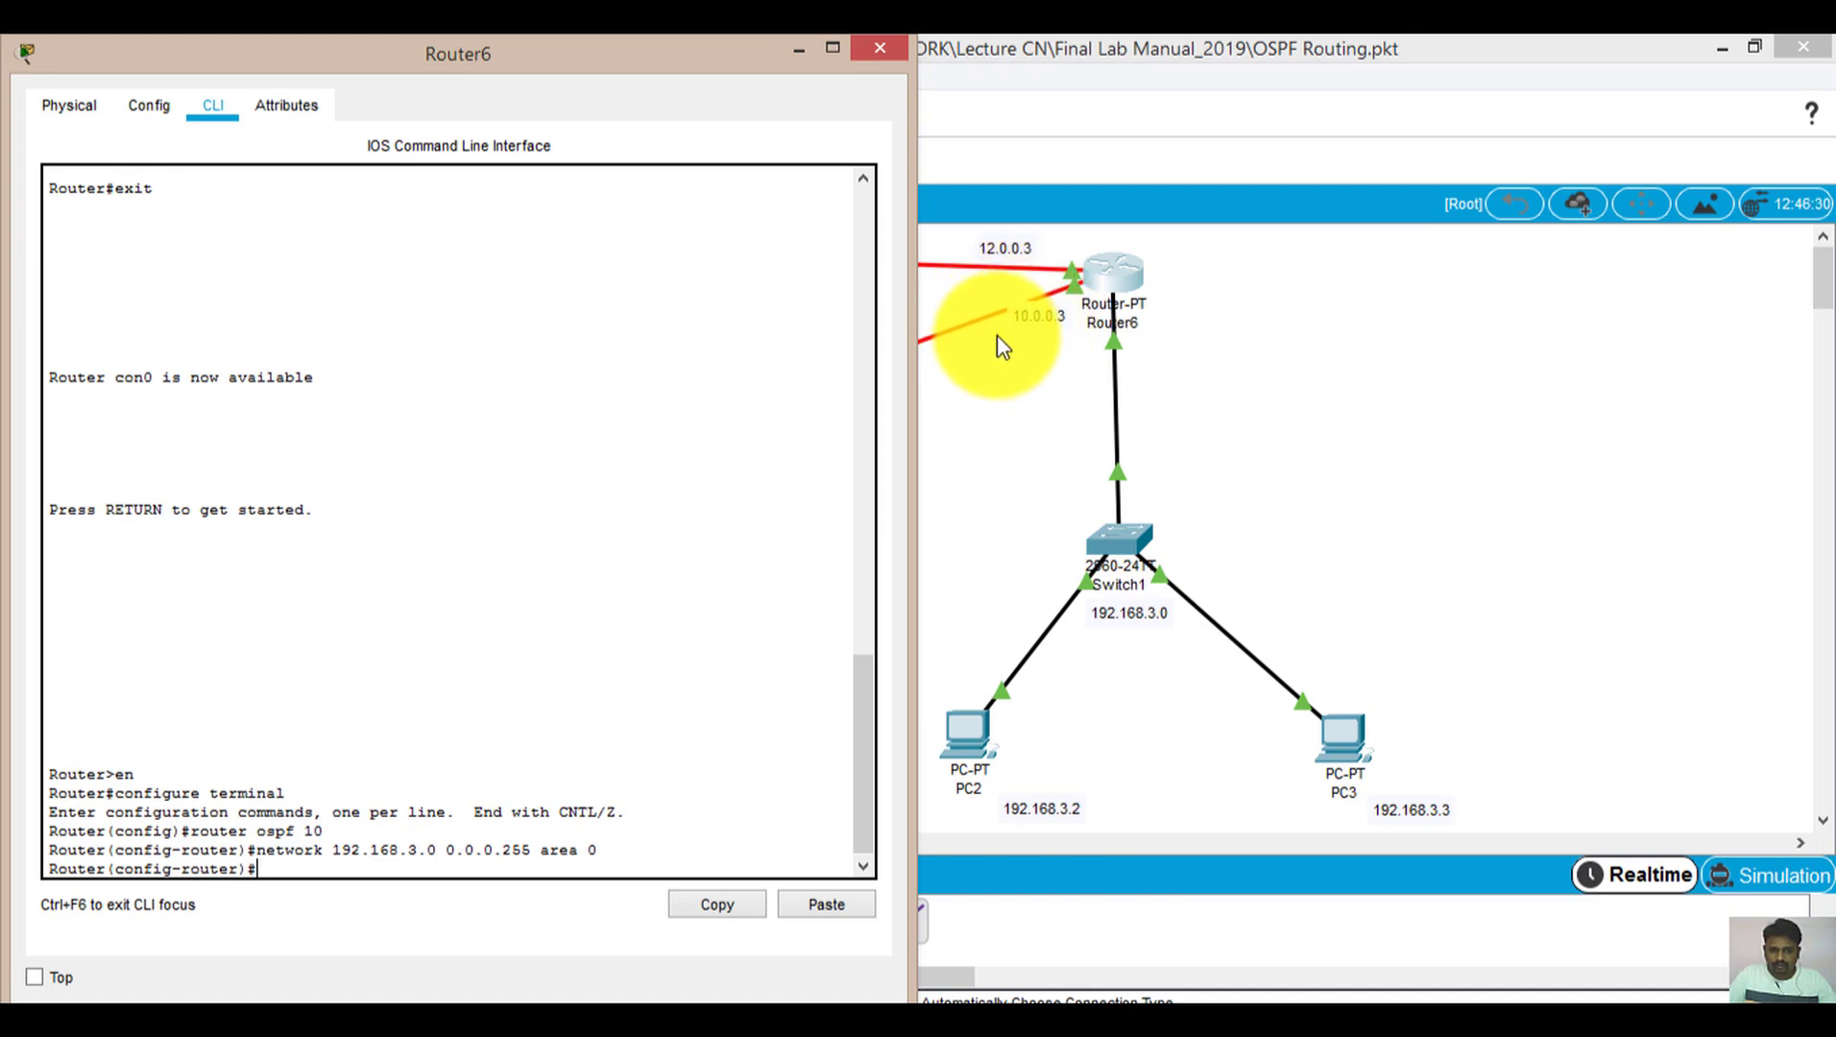
# Recall the 192.168.3.0 network command and edit it to advertise 10.0.0.0 with wildcard mask 0.255.255.255 in area 0 on Router6
pyautogui.press('Up')
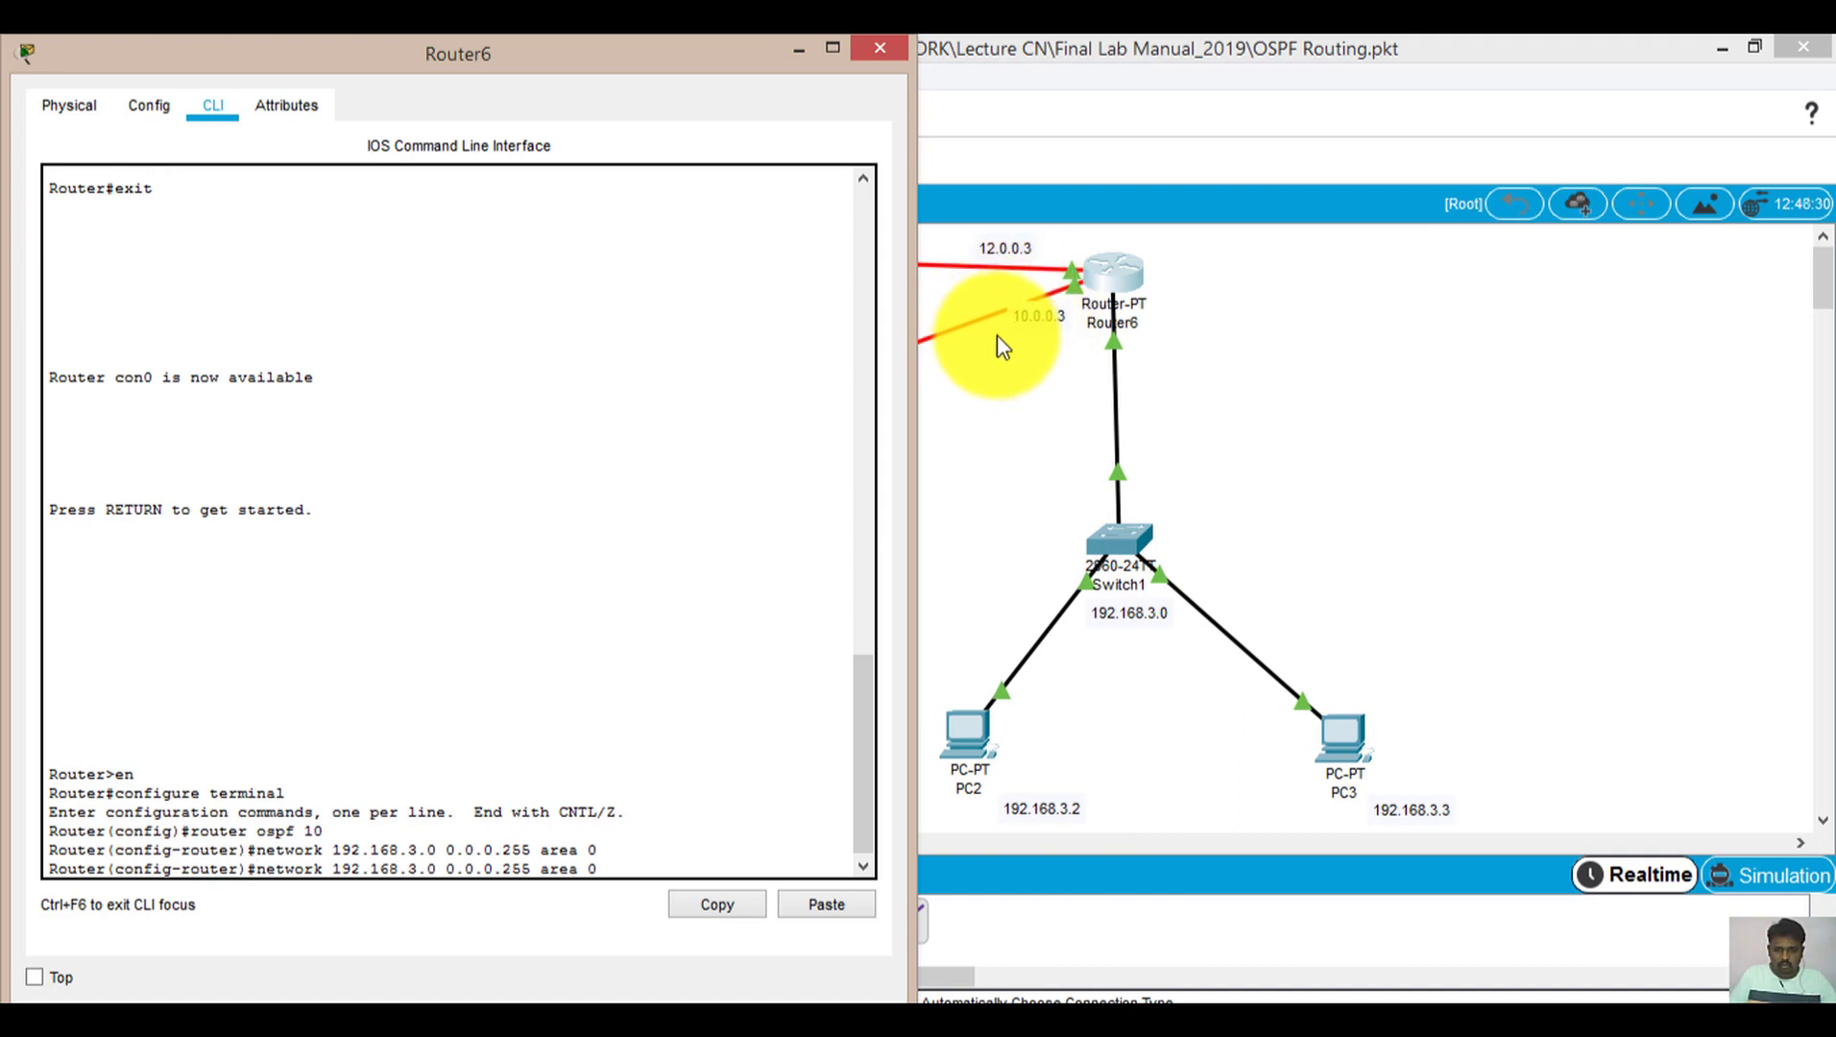
pyautogui.press('BackSpace')
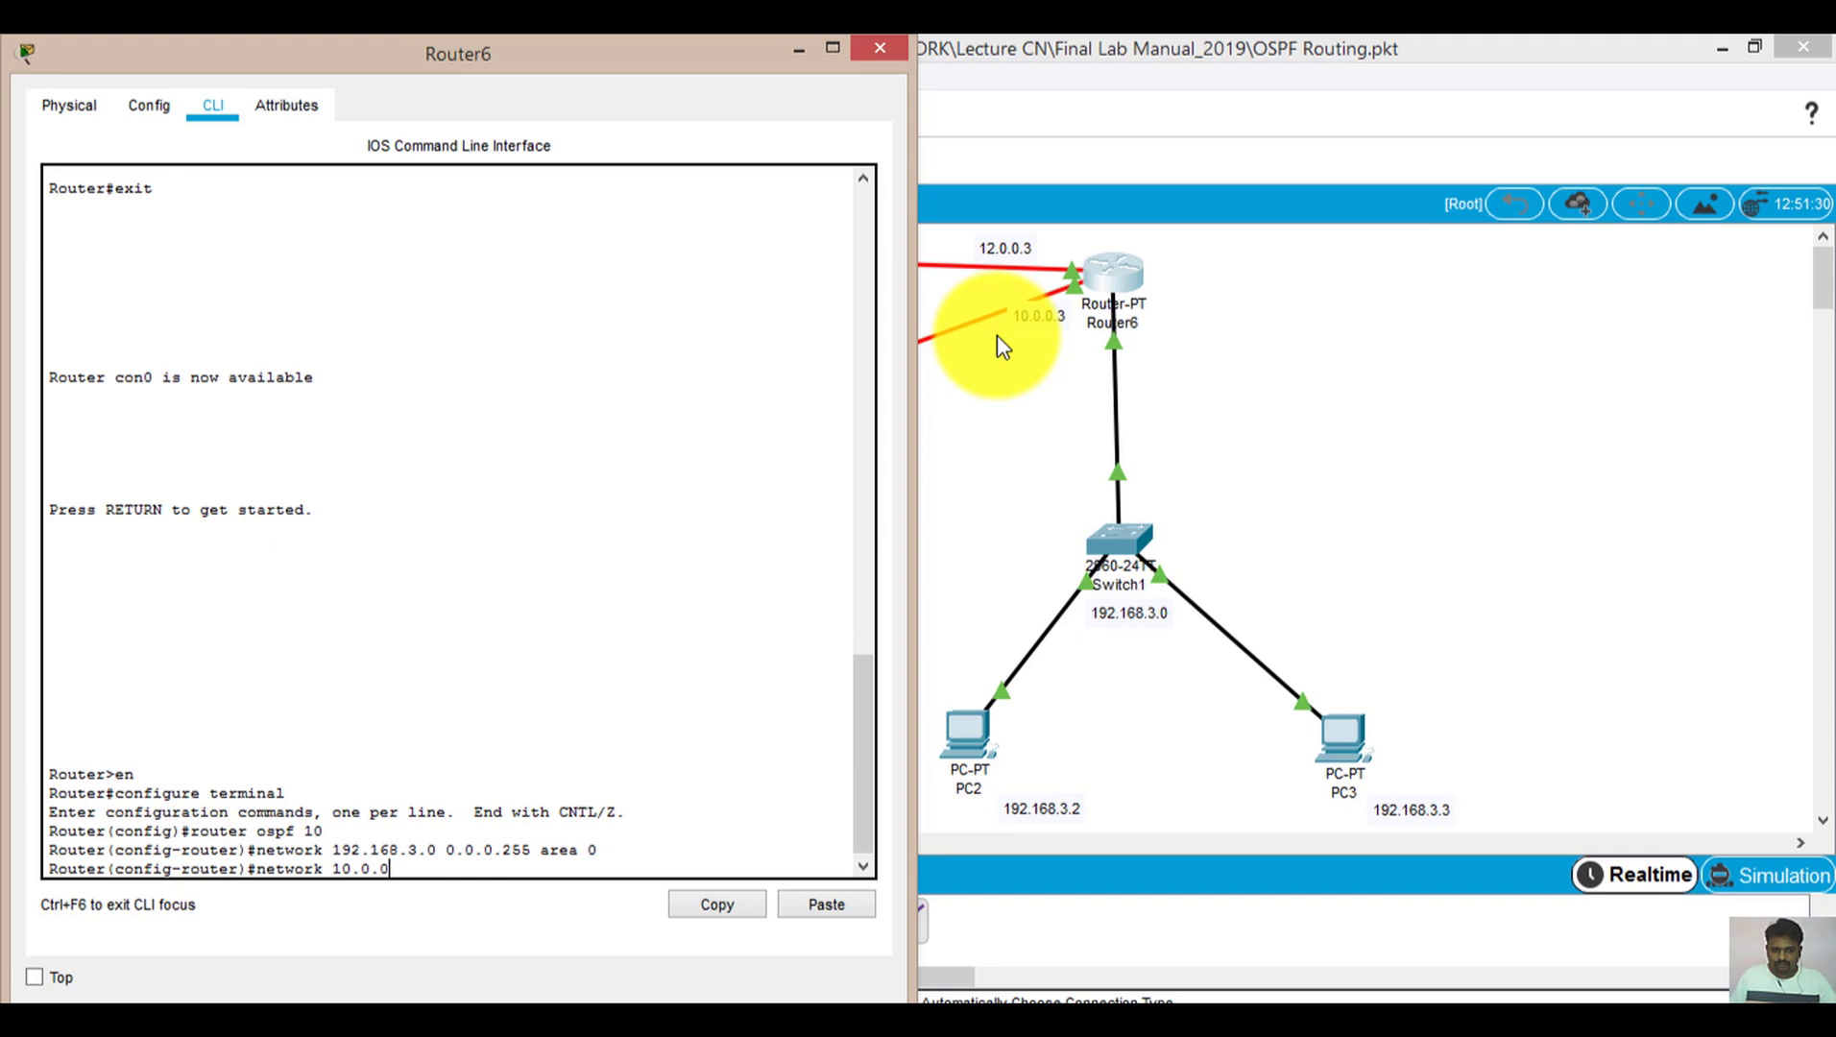
pyautogui.click(798, 48)
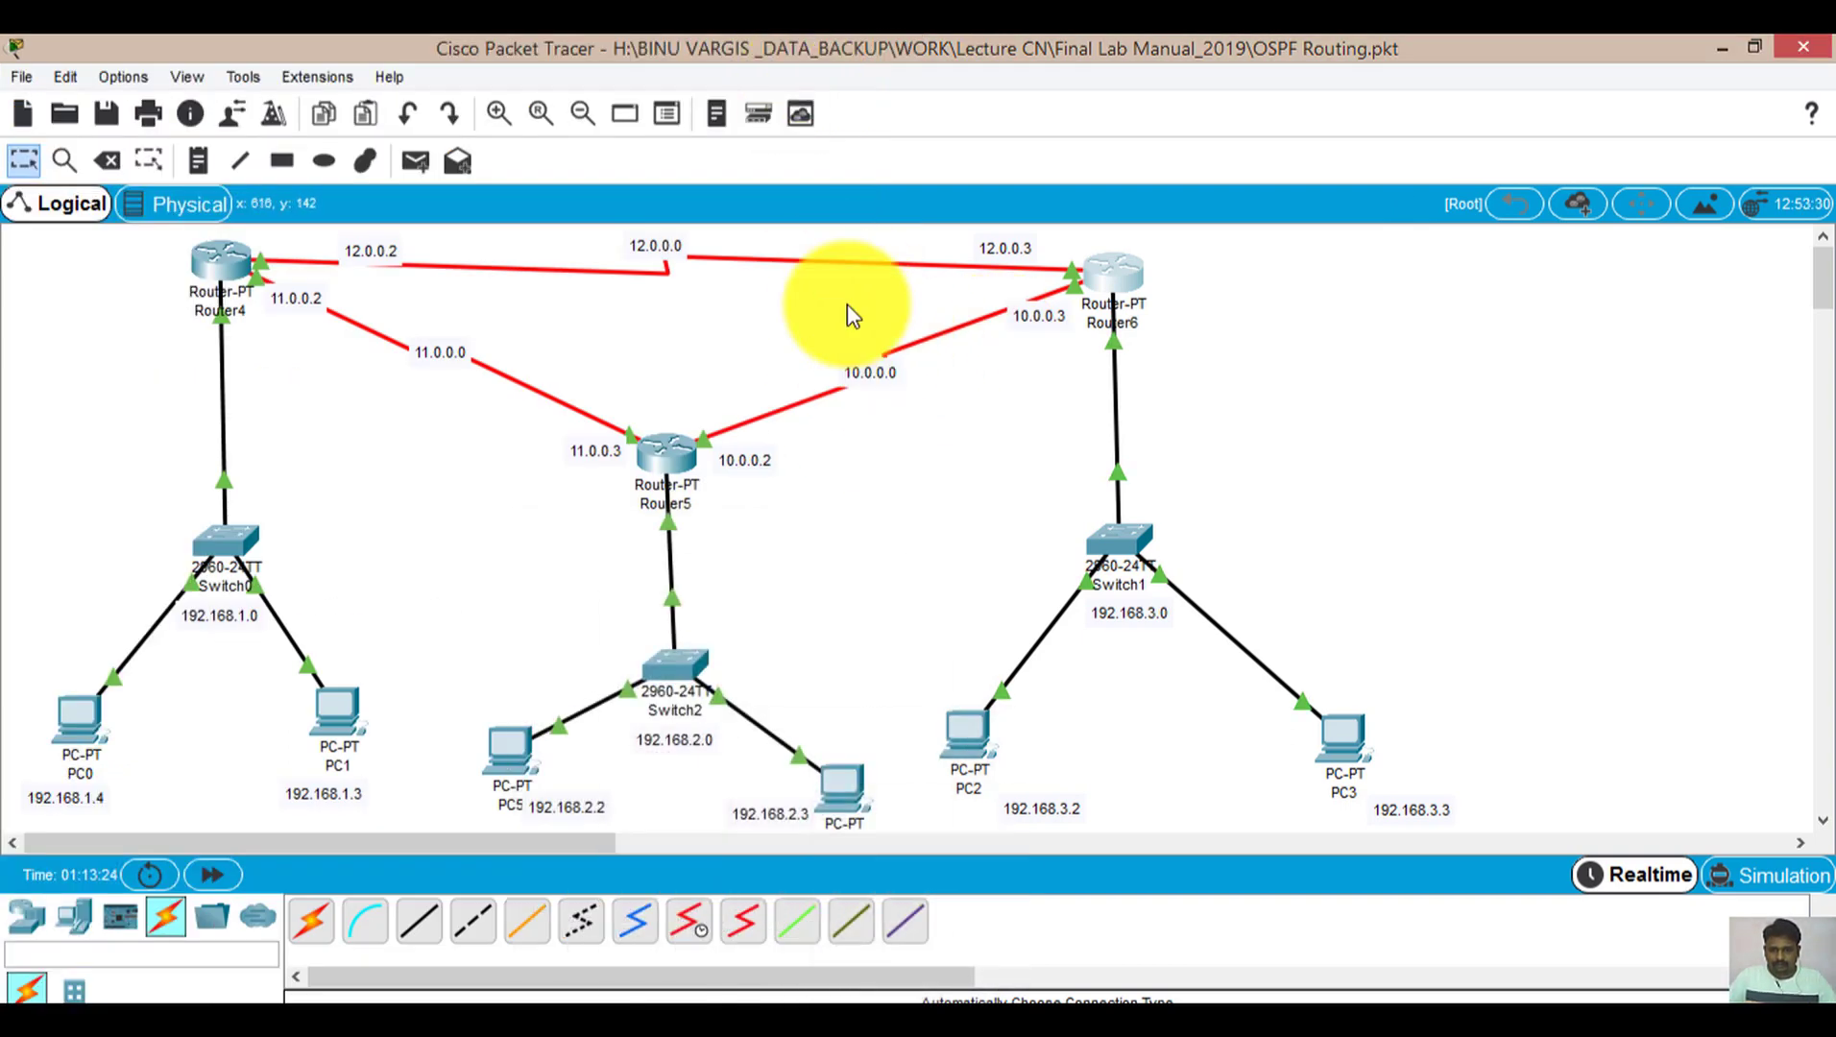
pyautogui.click(963, 972)
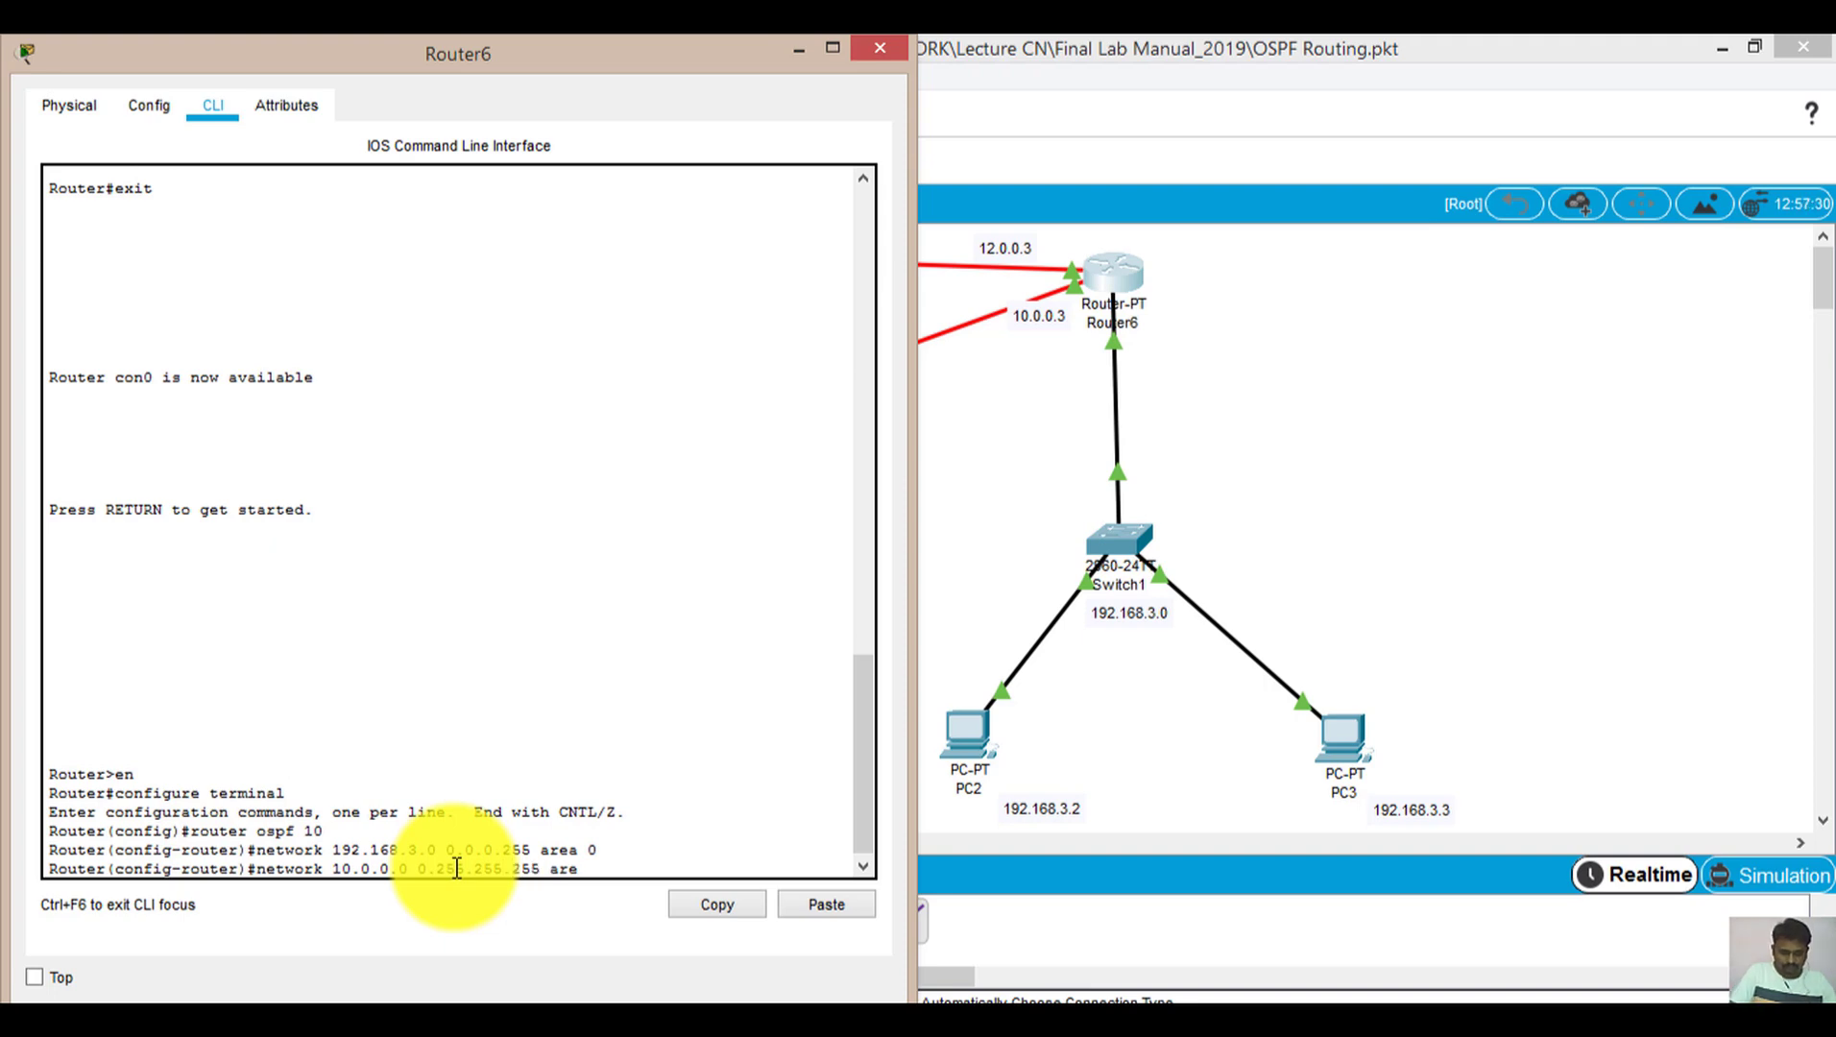
pyautogui.press('Return')
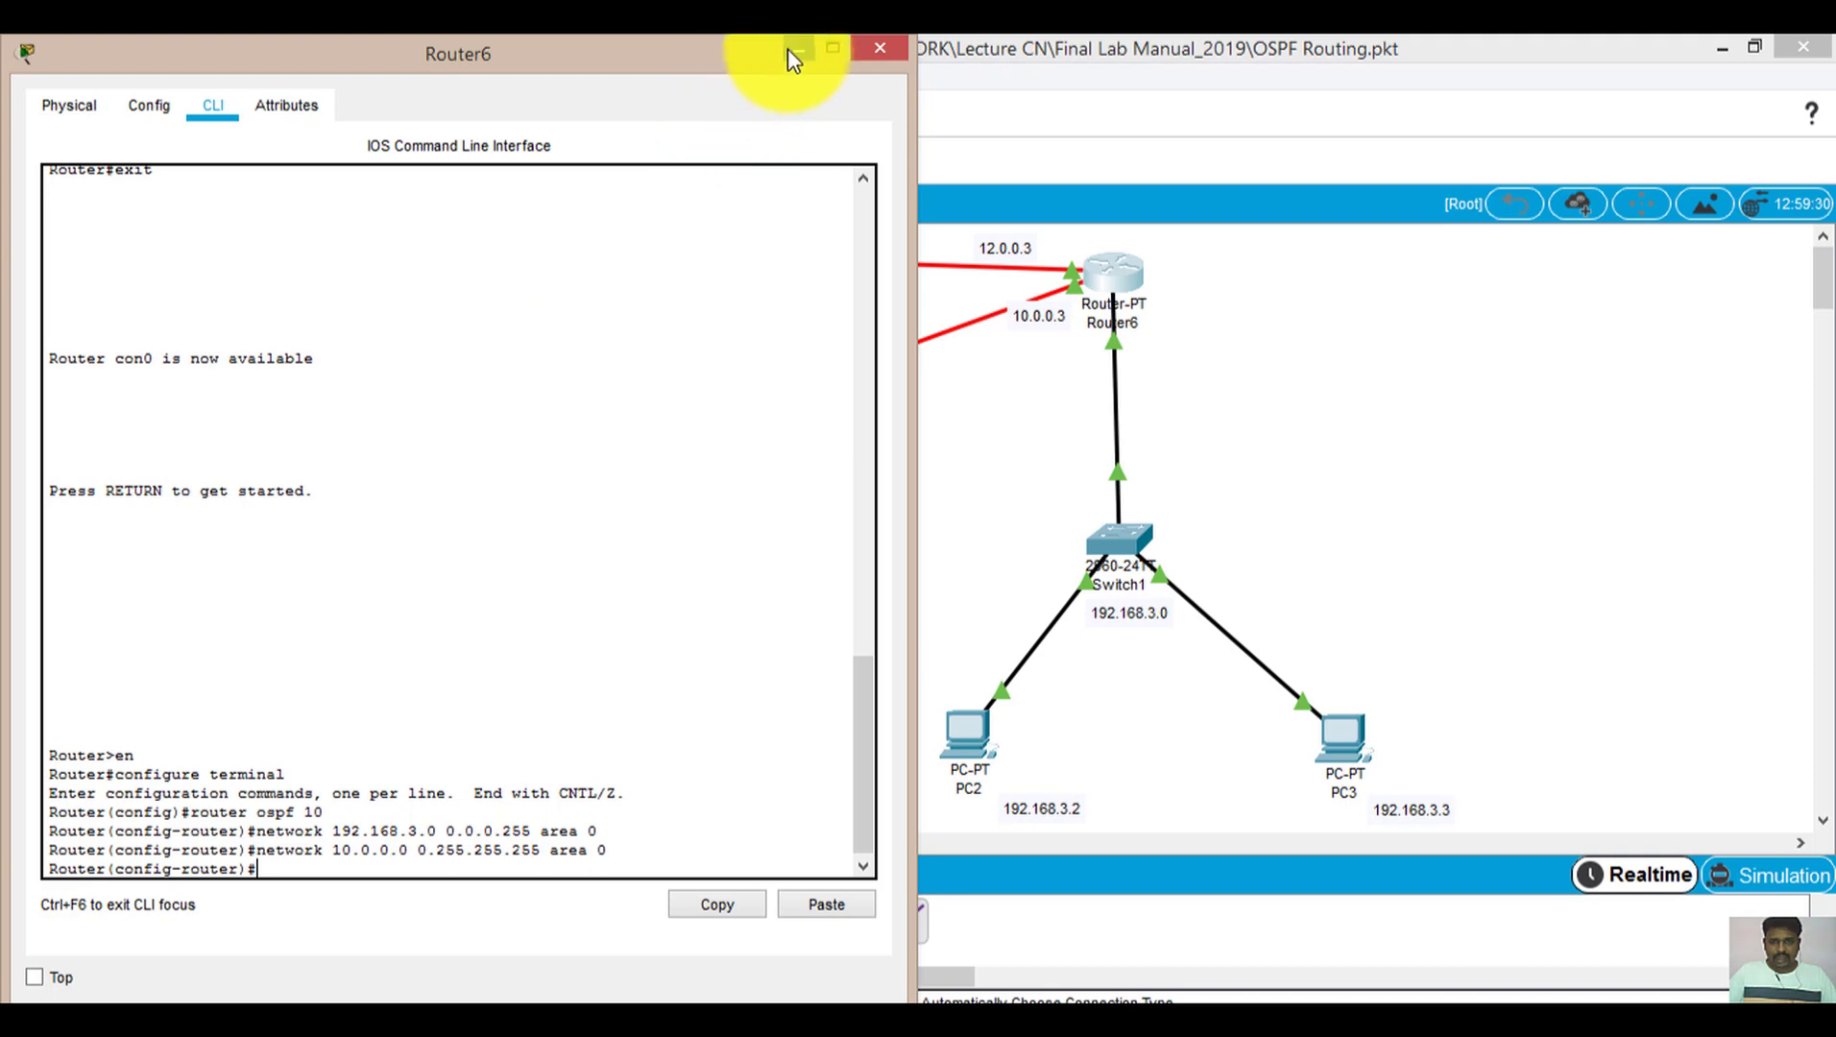
# Review the full topology and Router6's OSPF console messages, and put the Router6 window away
pyautogui.click(880, 47)
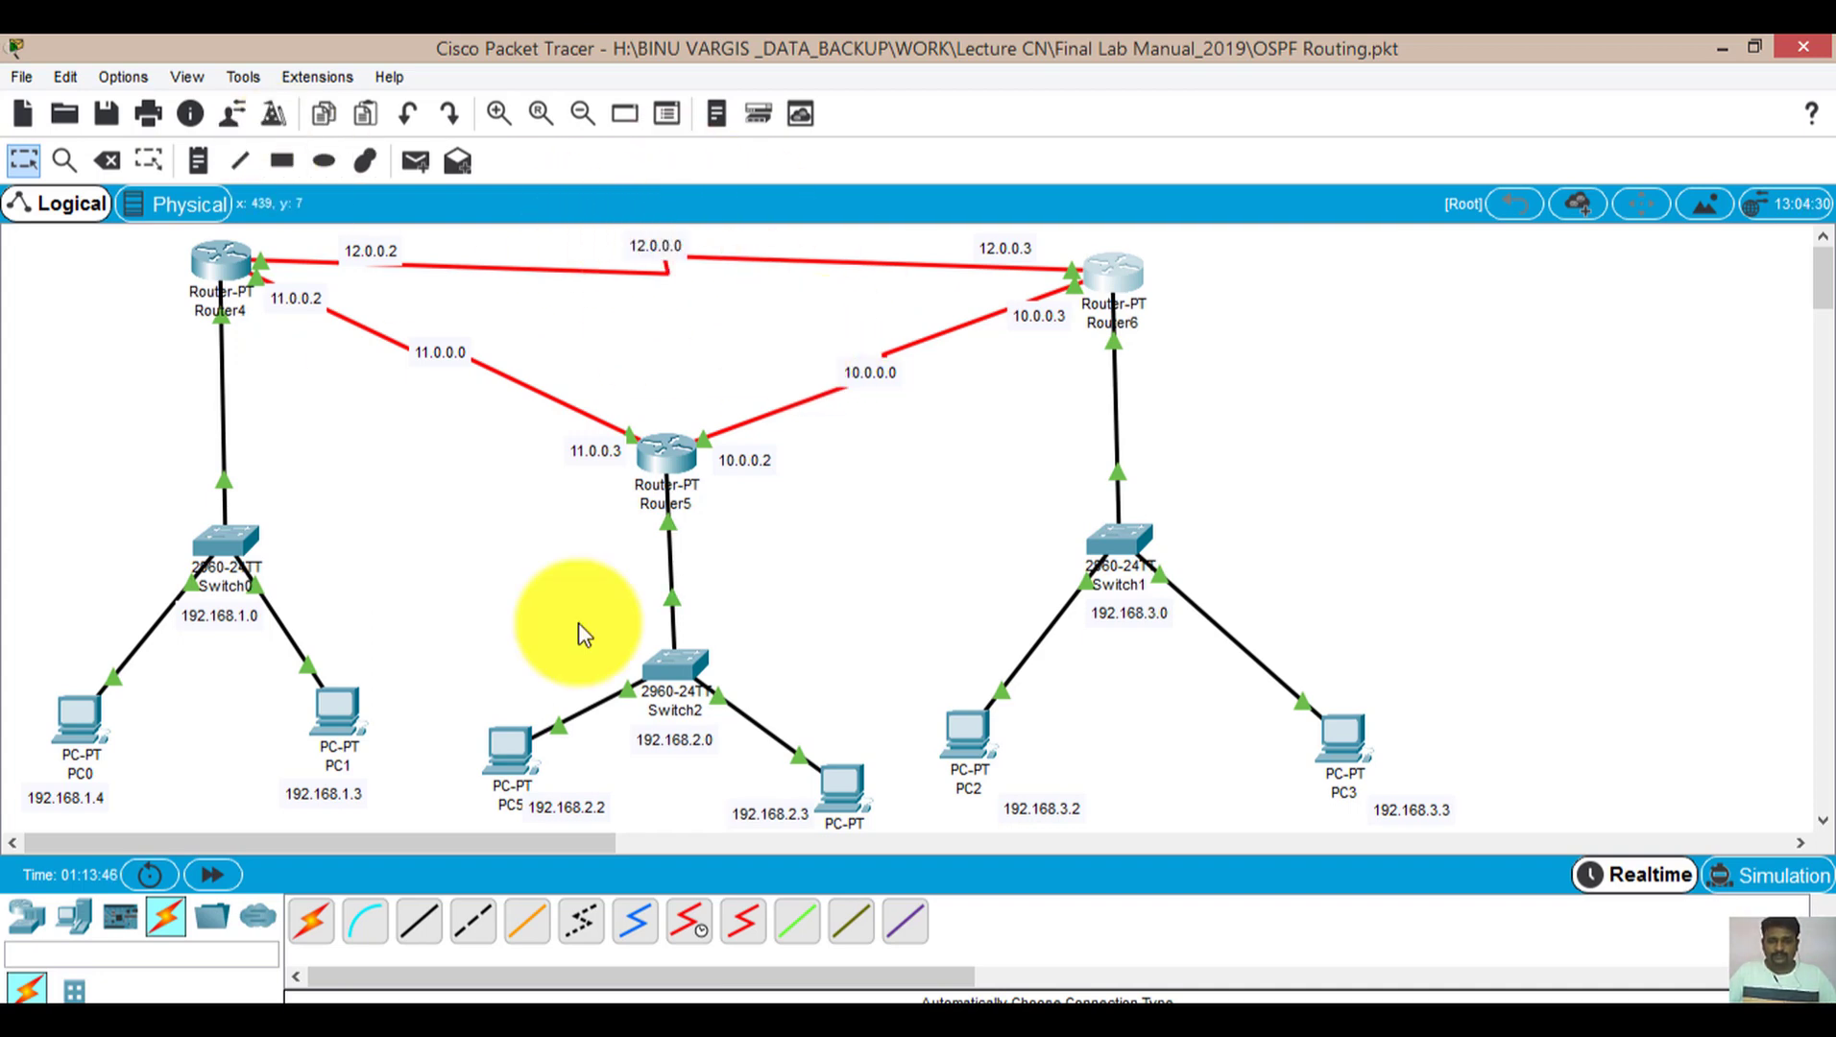
pyautogui.click(1068, 1013)
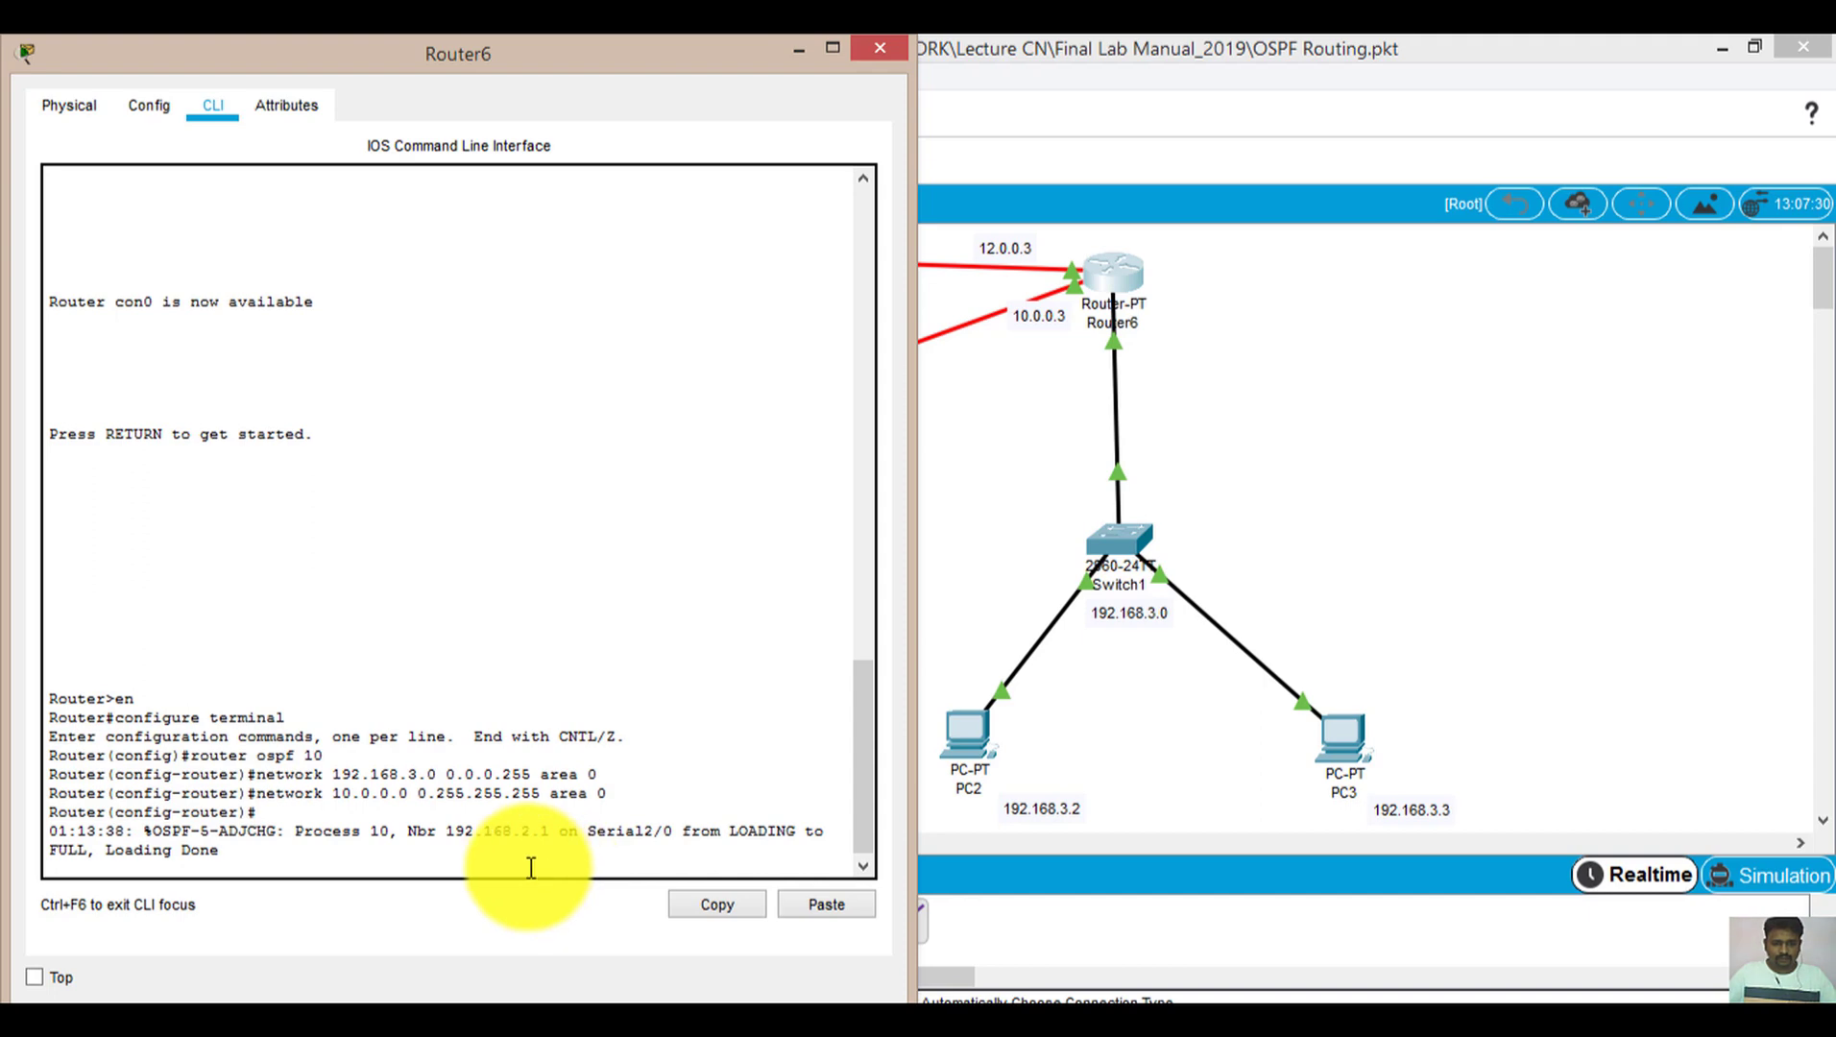
pyautogui.press('Return')
pyautogui.press('Return')
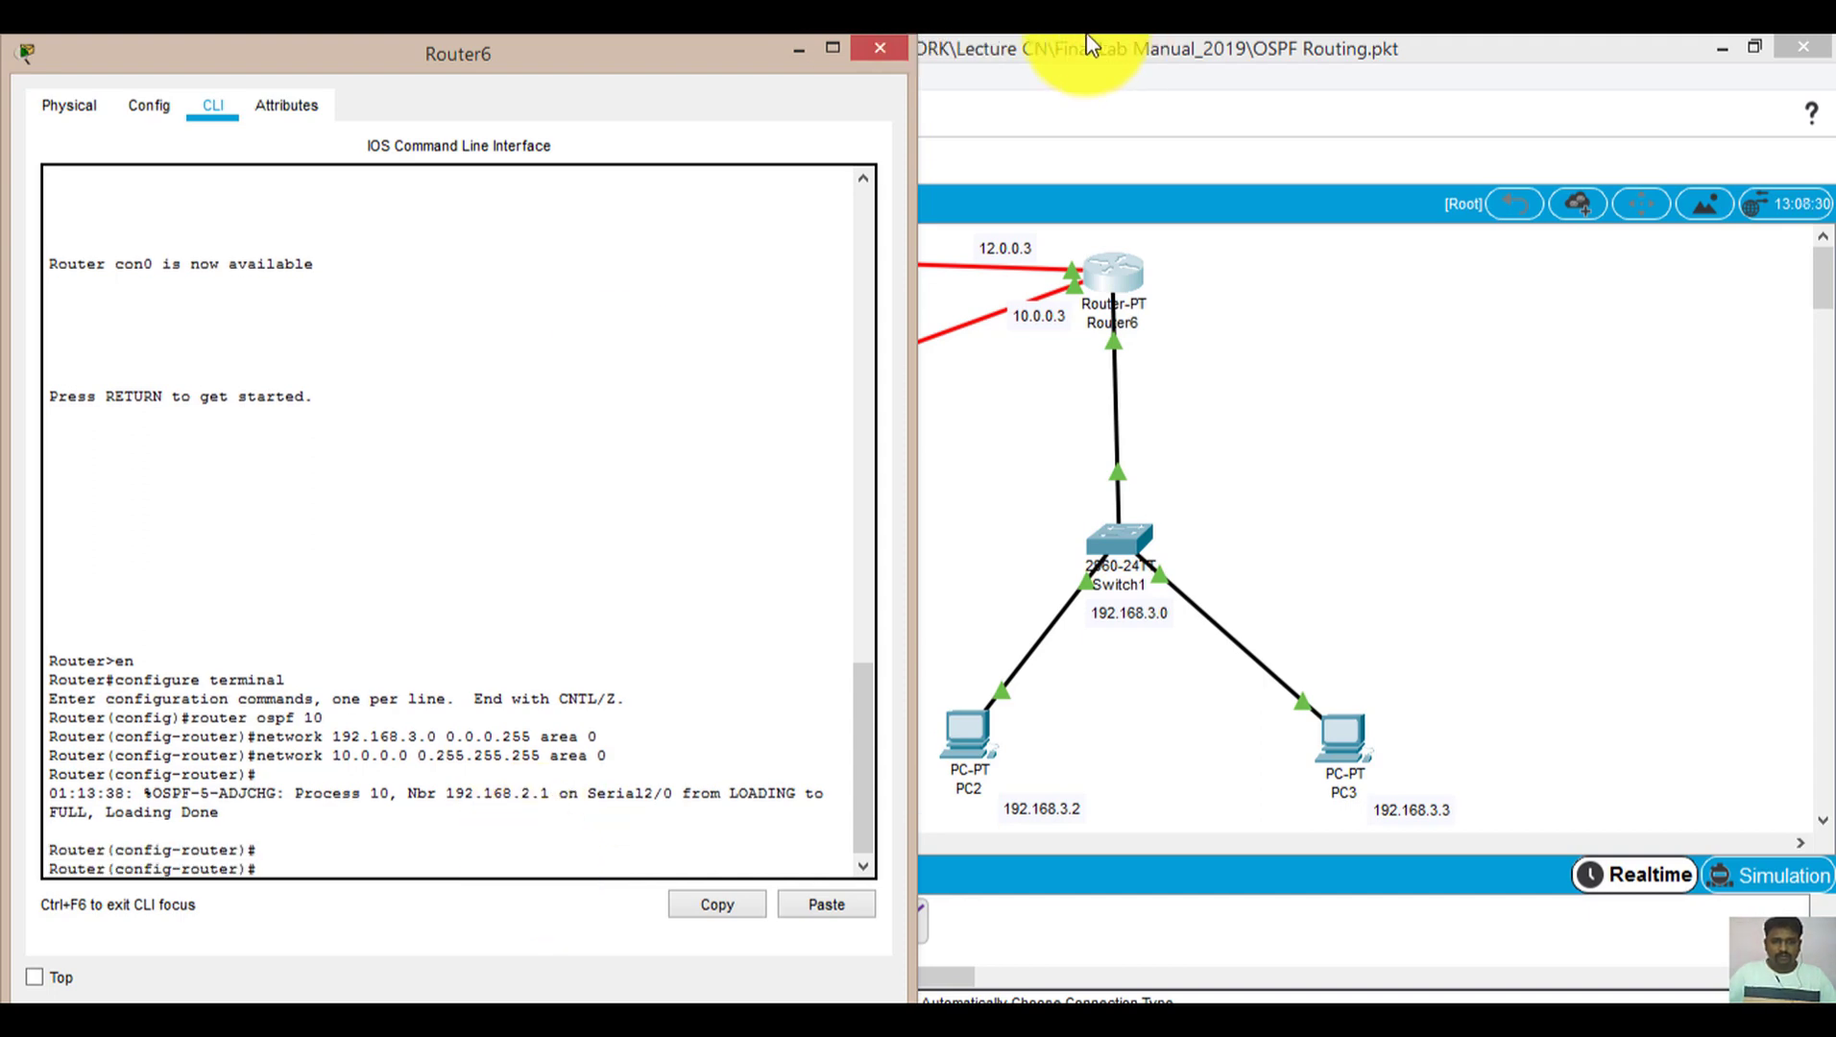
pyautogui.click(873, 47)
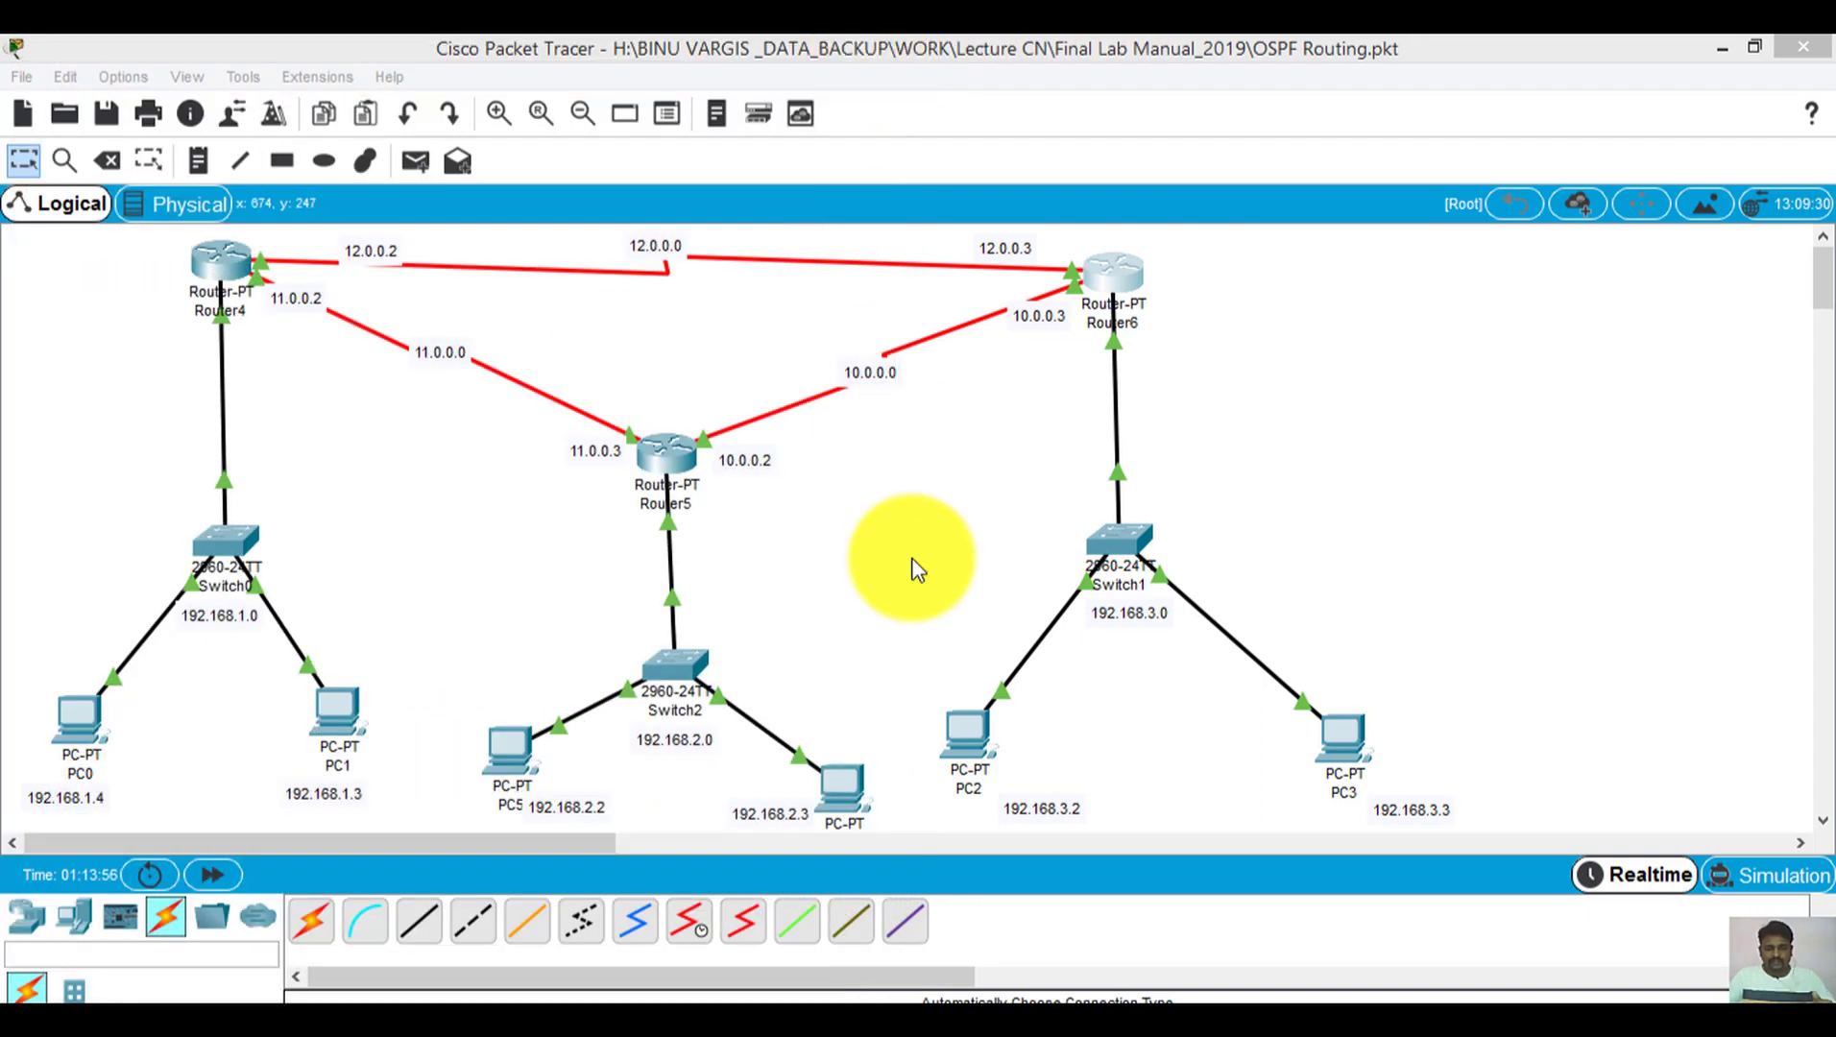
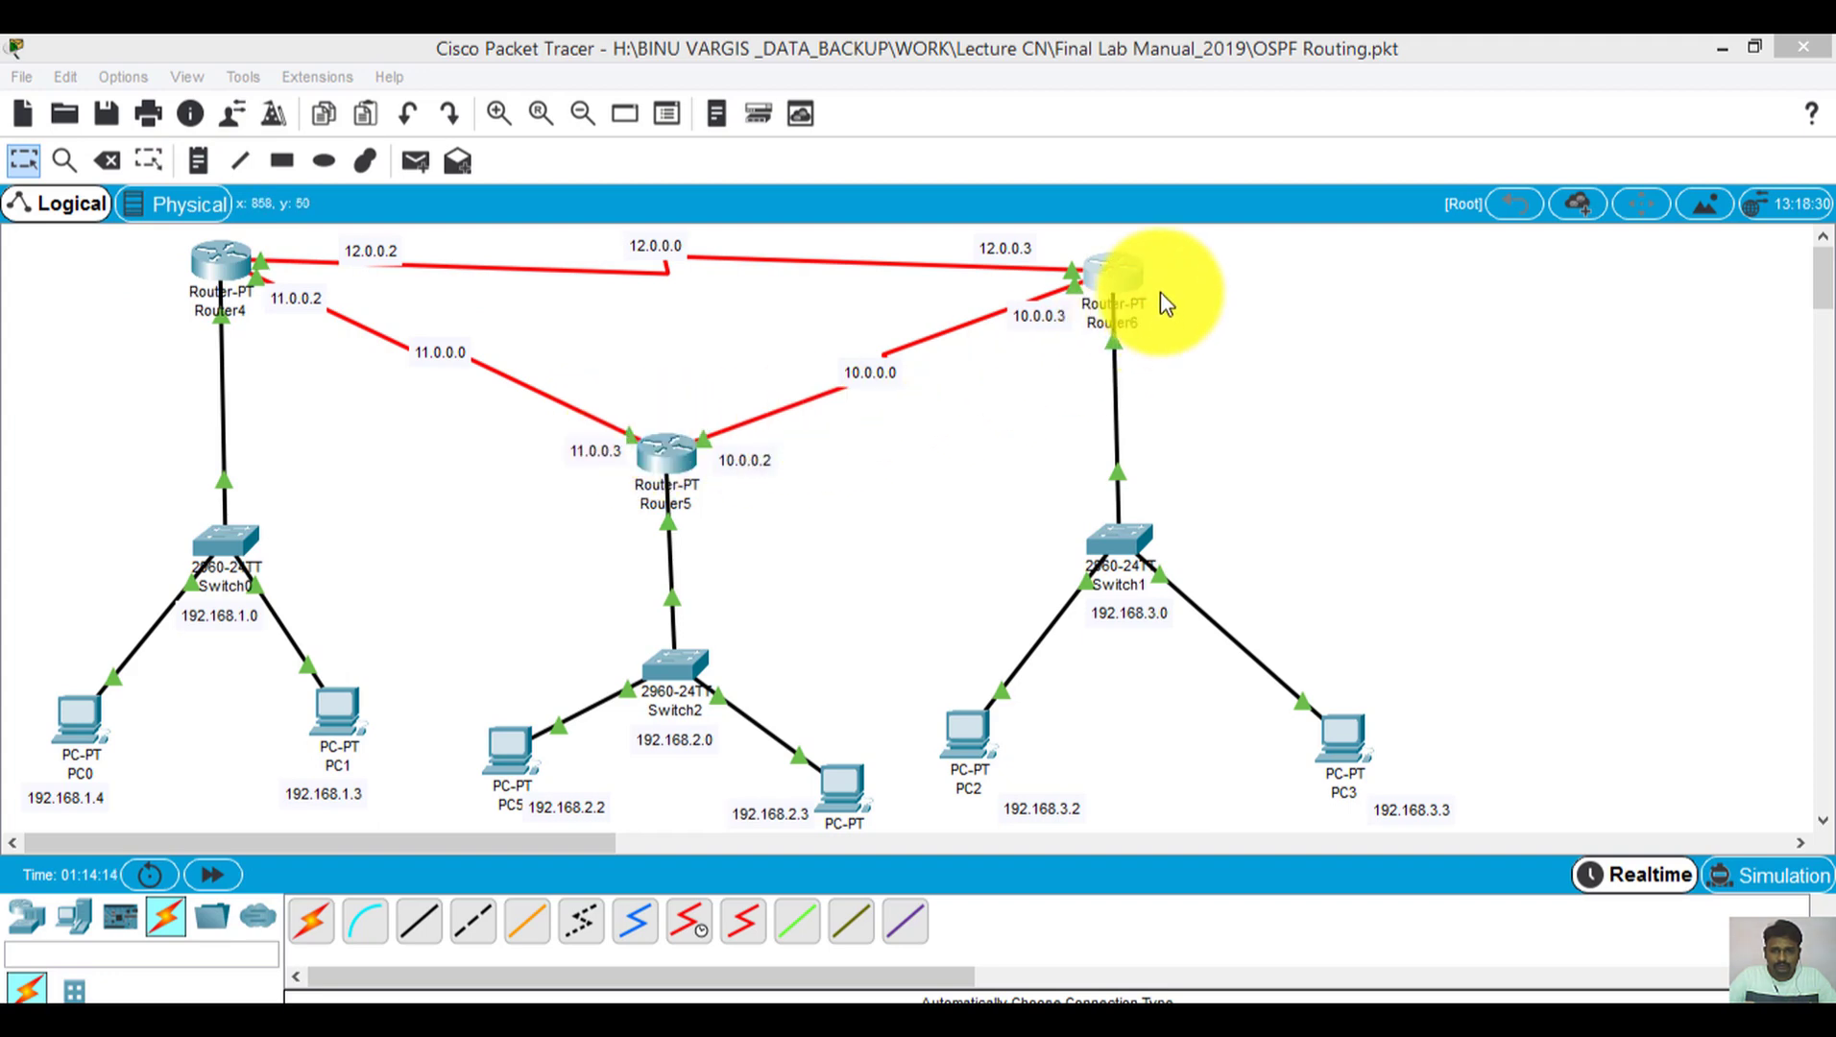
# Show the PDU list and send a simple PDU from PC0 to PC1 to test the 192.168.1.0 network
pyautogui.click(419, 171)
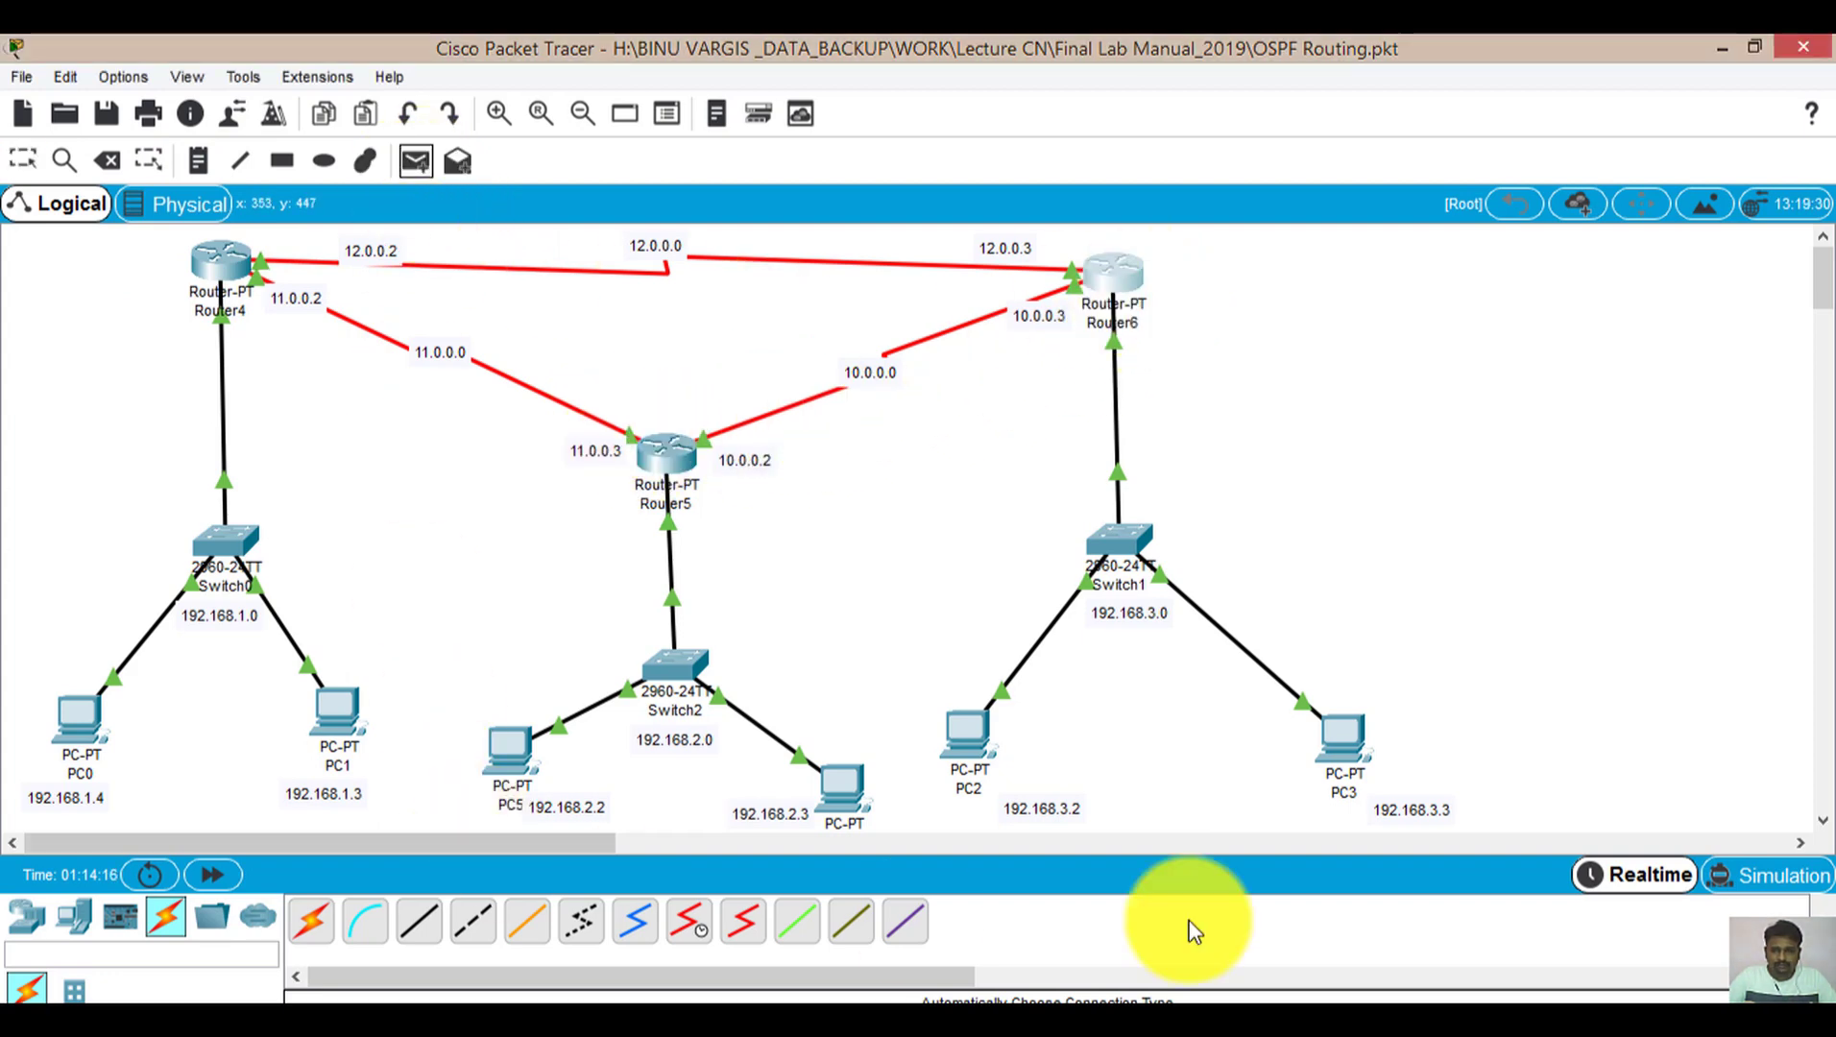
pyautogui.click(1824, 908)
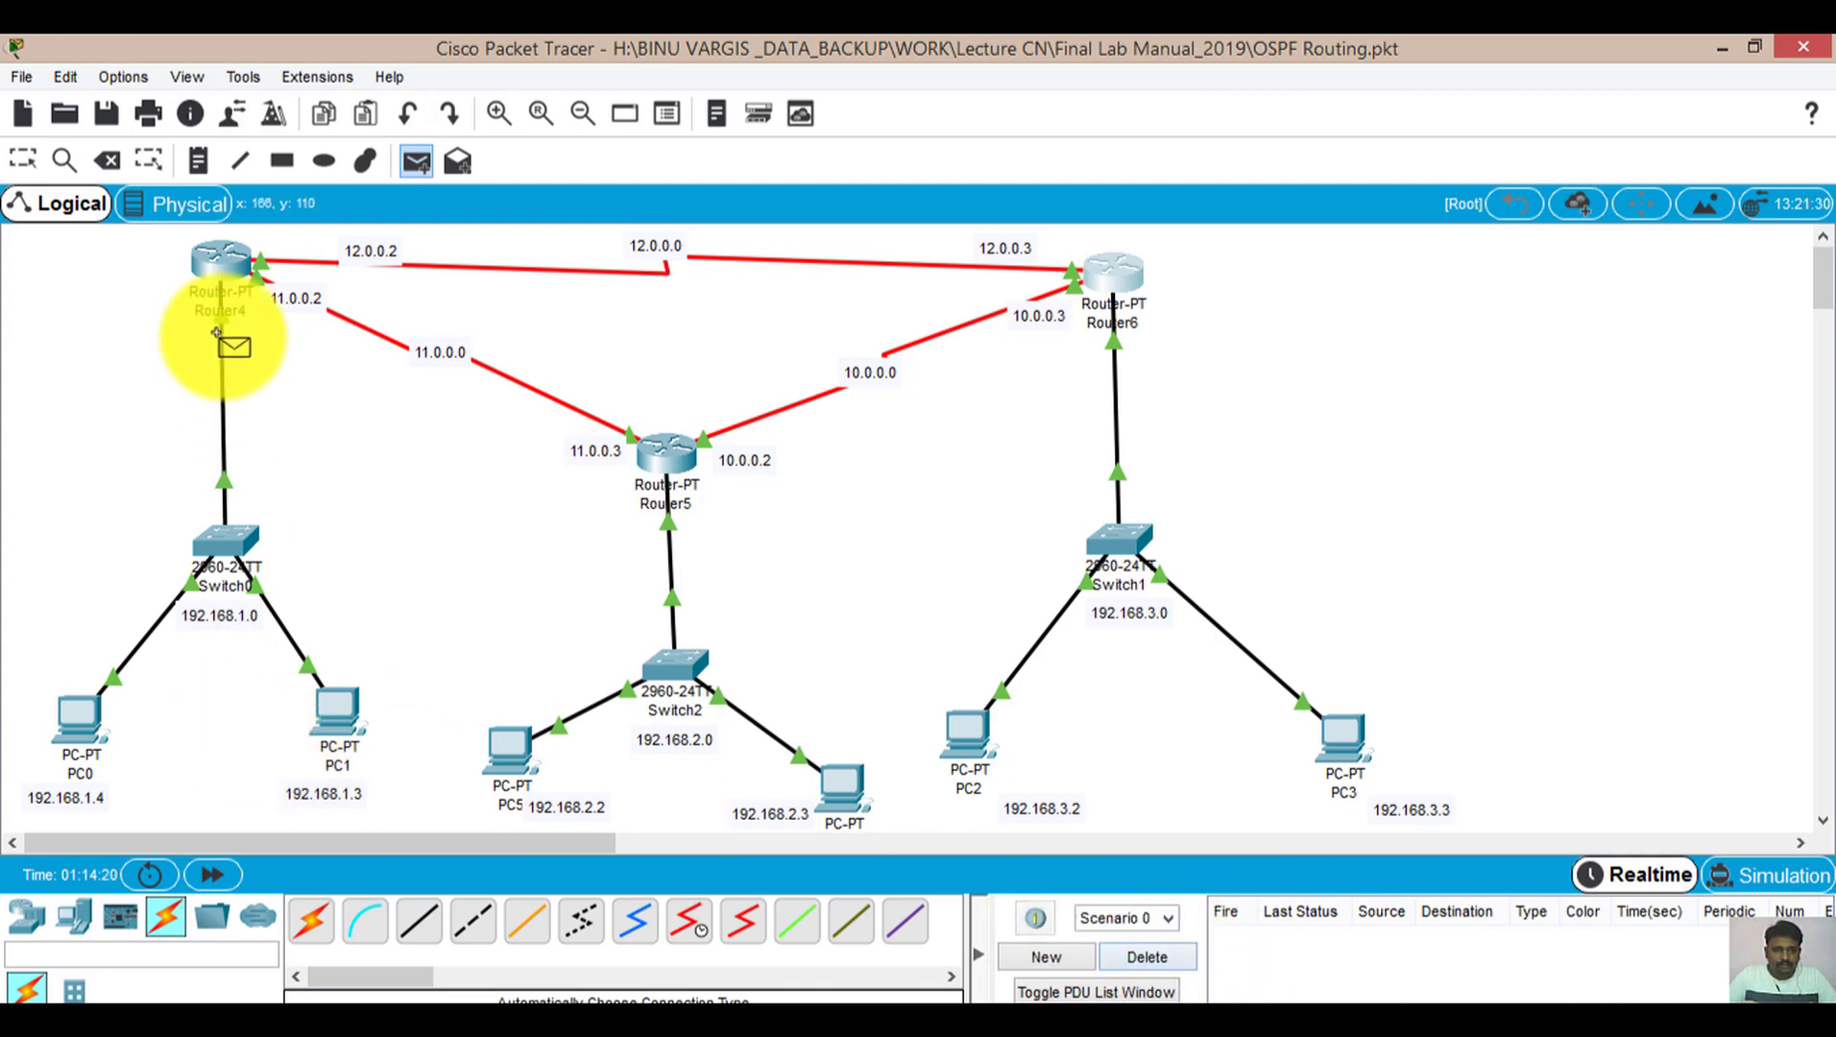
pyautogui.click(96, 722)
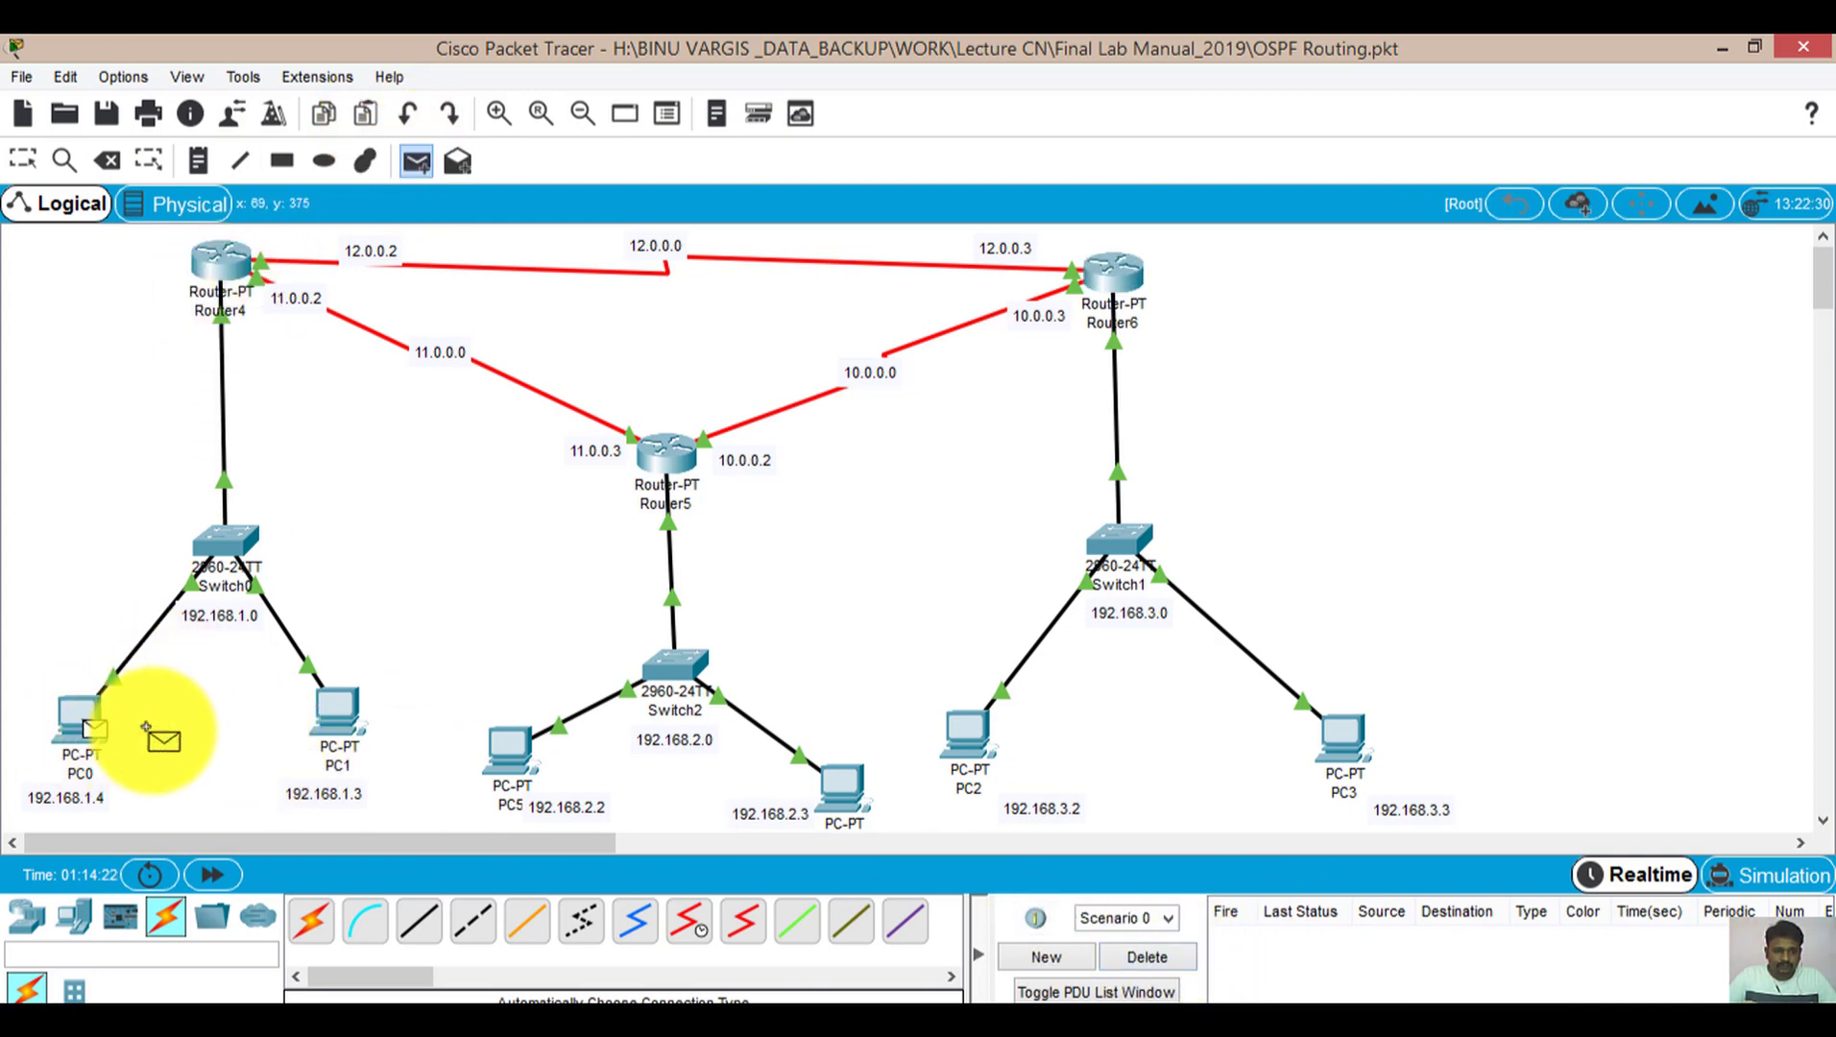
pyautogui.click(329, 717)
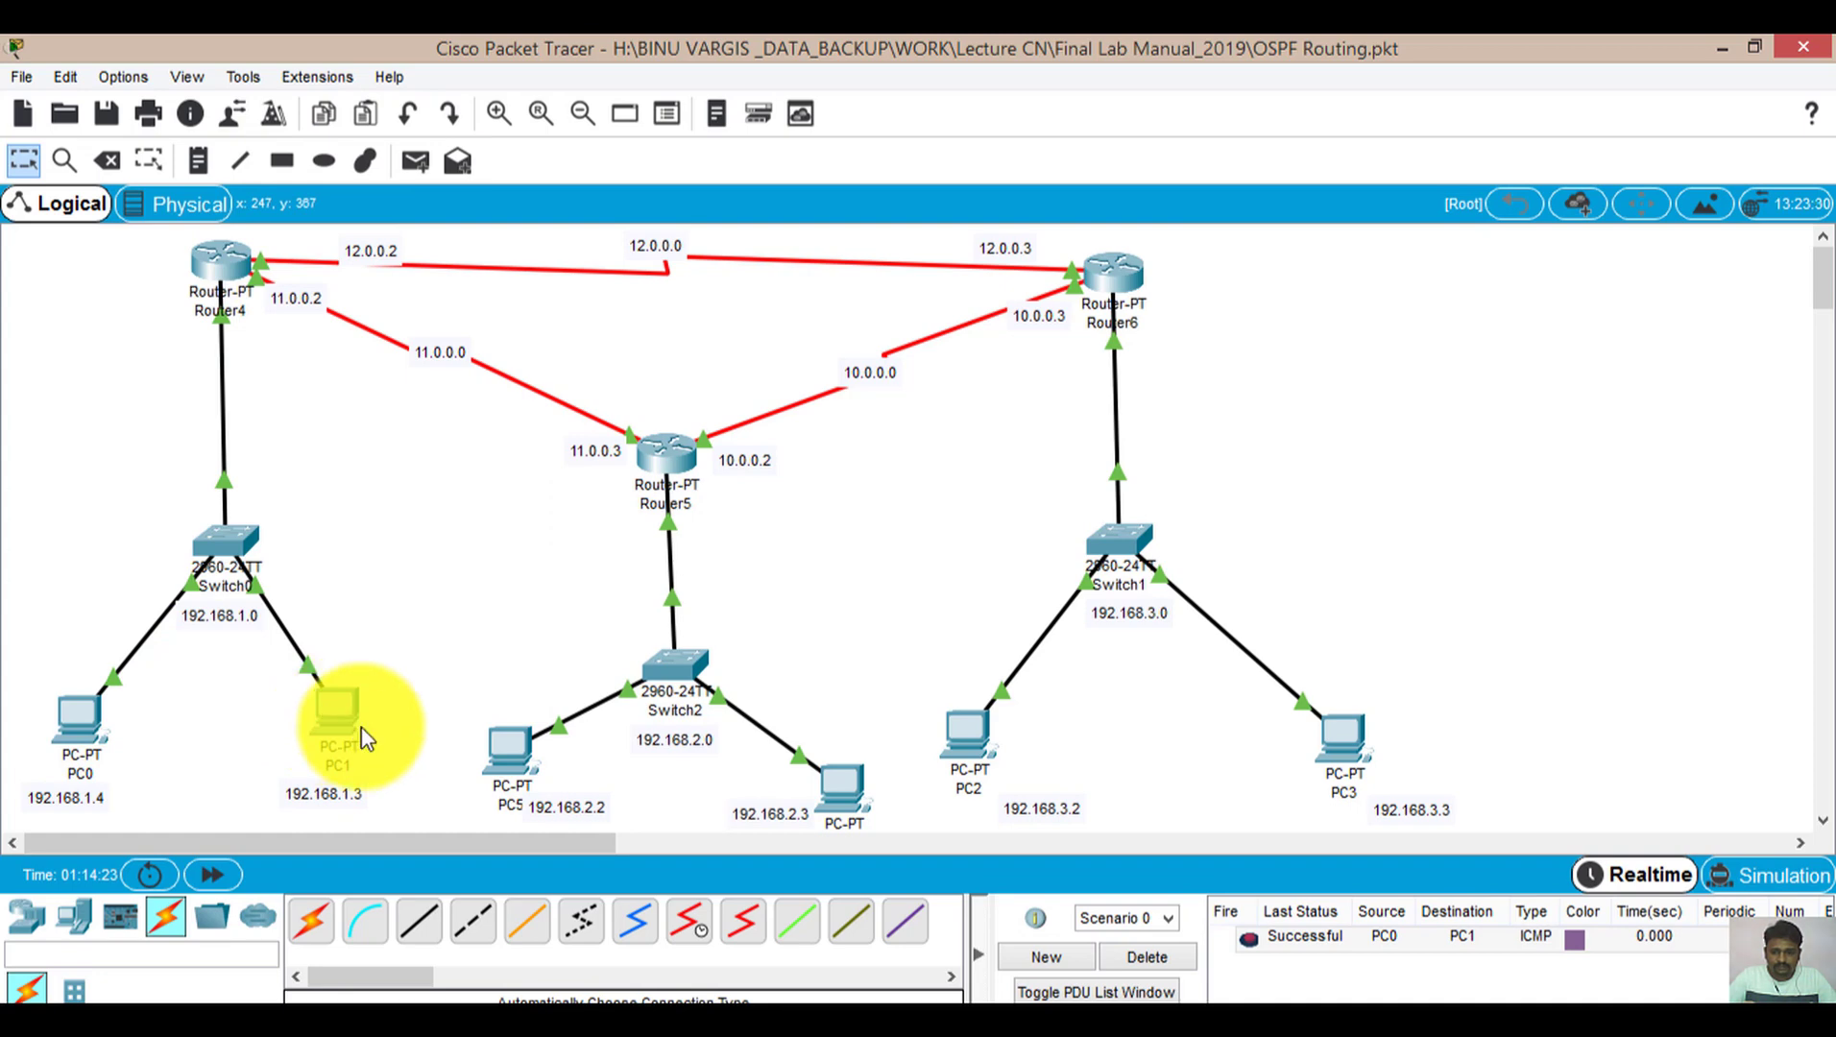
# Clear the PC0 to PC1 test and send a simple PDU from PC5 to PC4 within the 192.168.2.0 network
pyautogui.click(1183, 959)
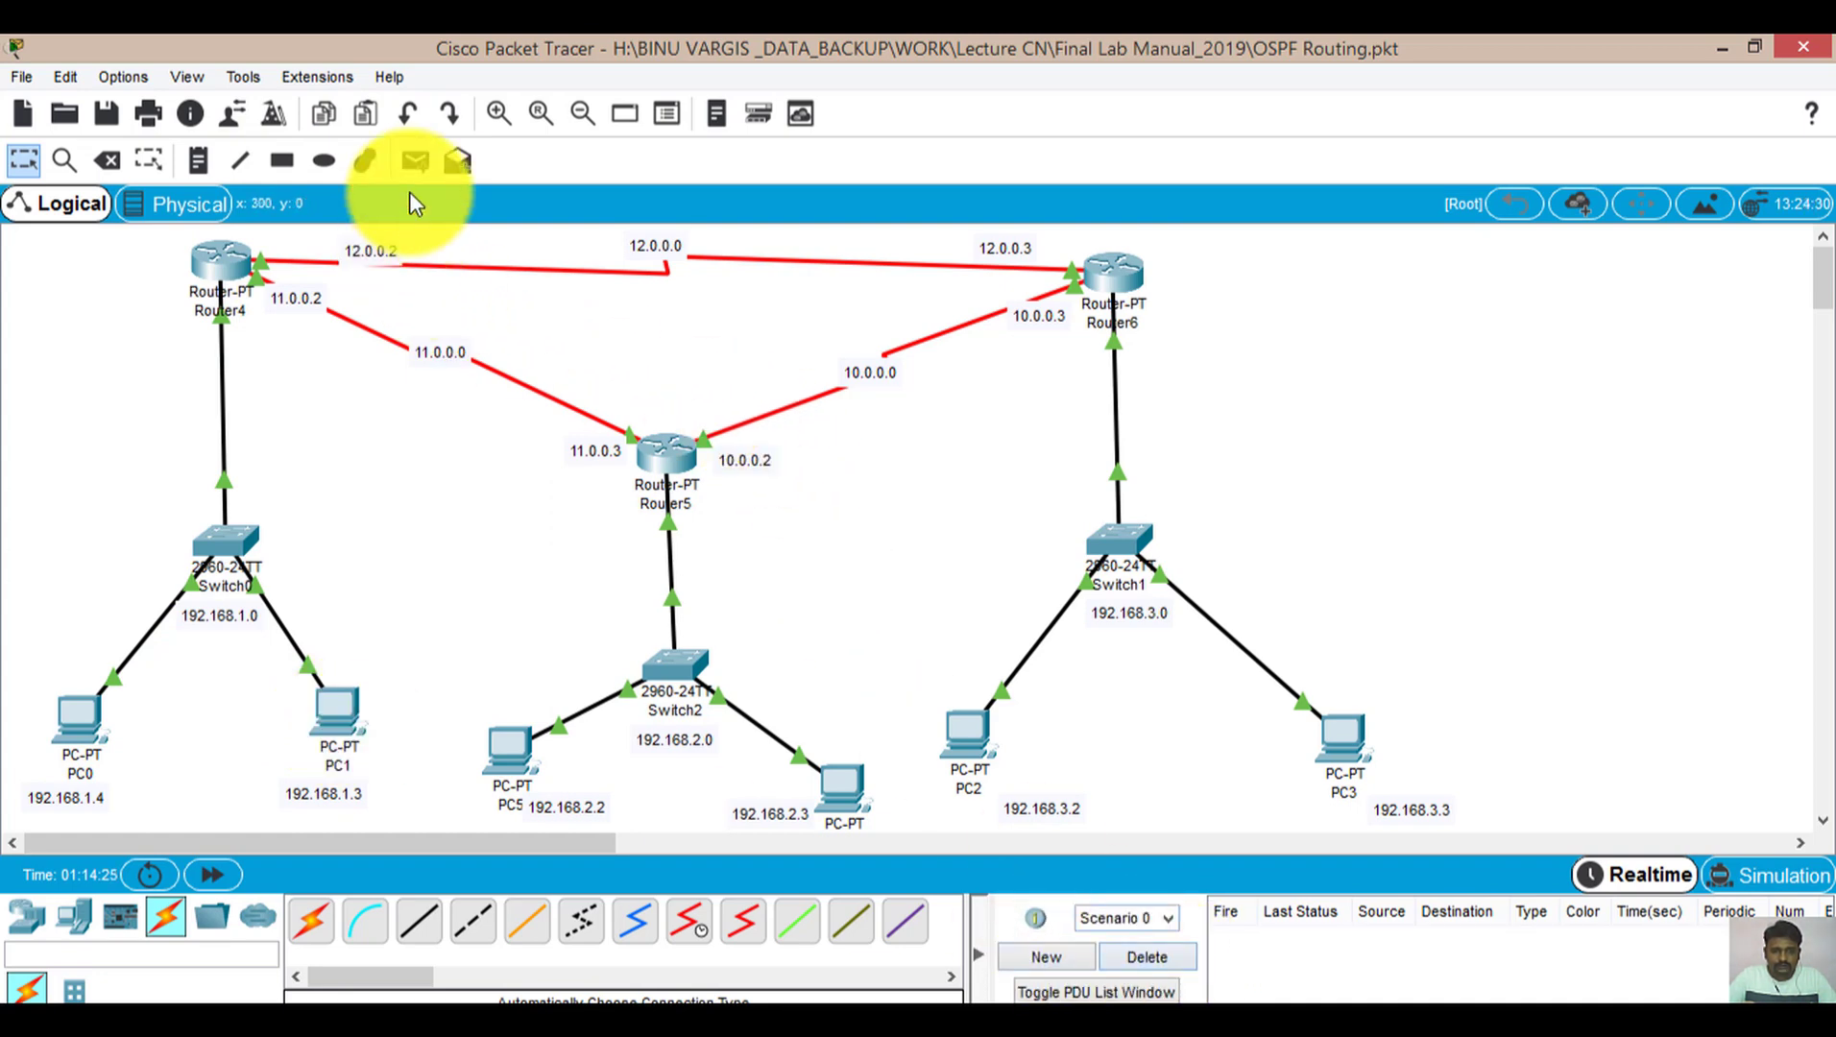
pyautogui.click(415, 164)
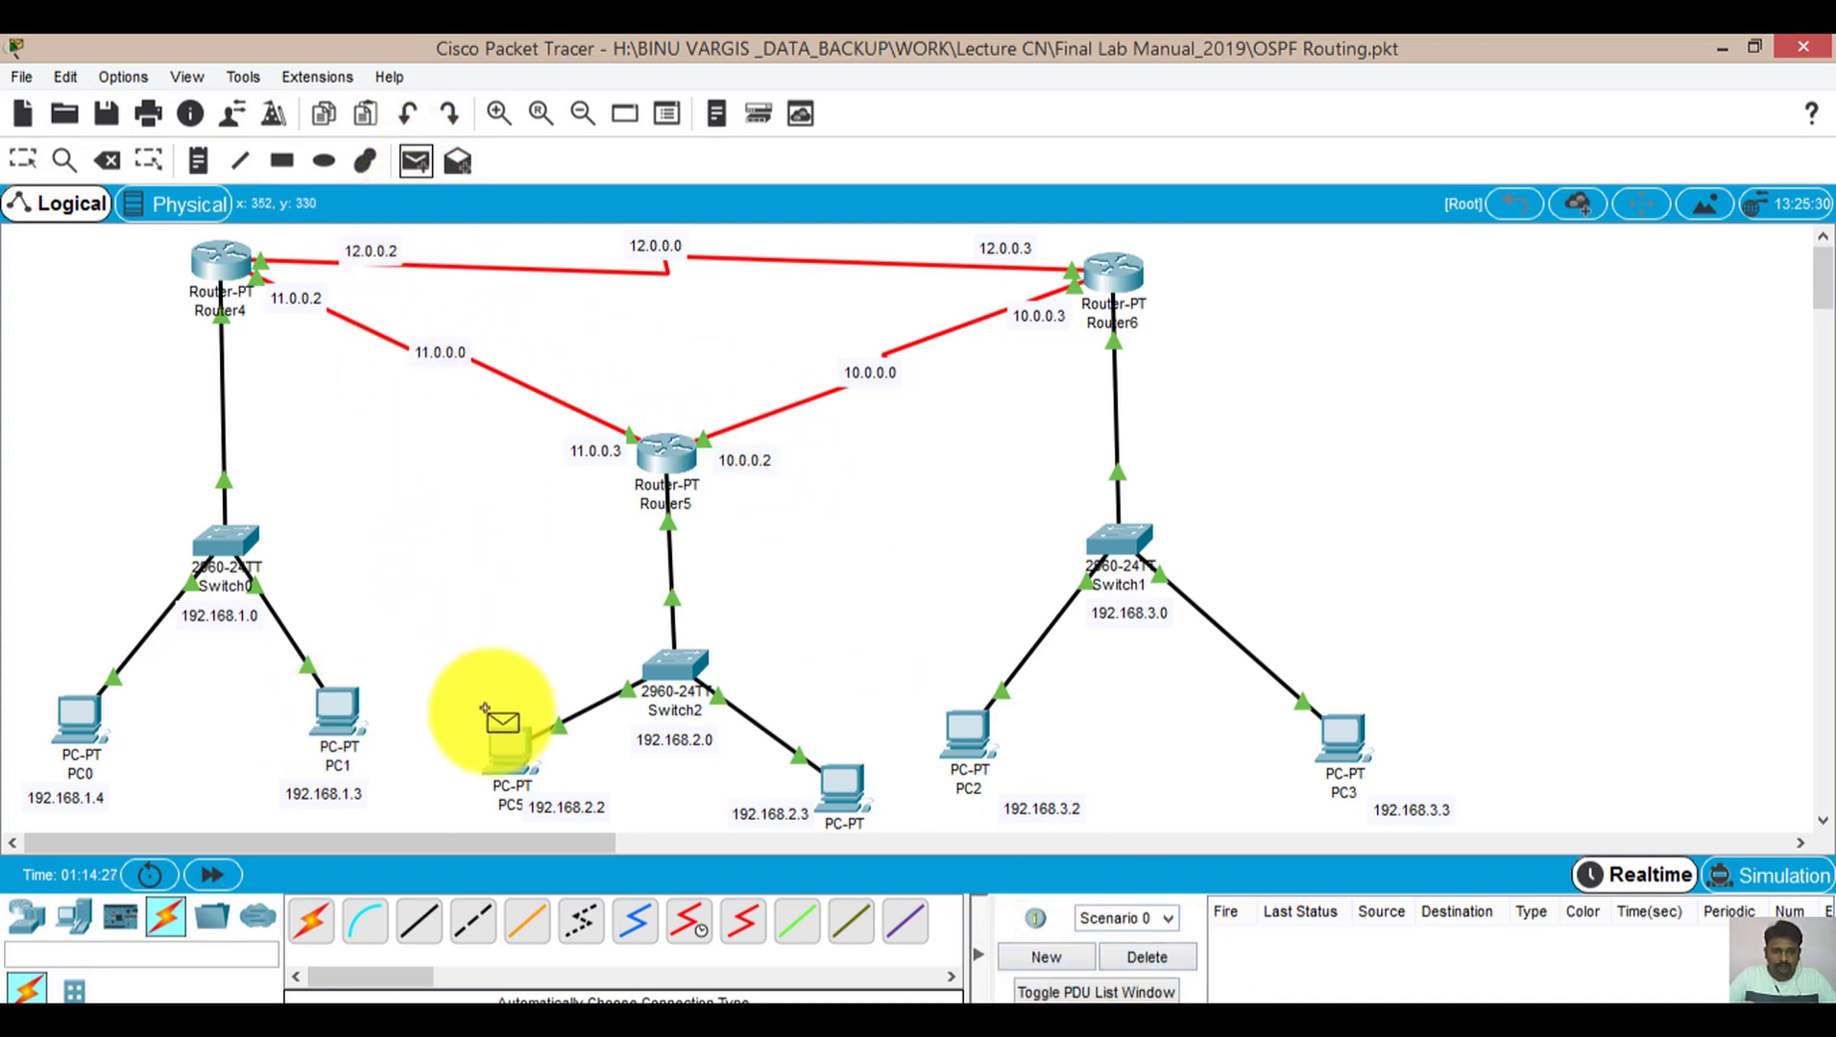
pyautogui.click(484, 746)
pyautogui.click(842, 790)
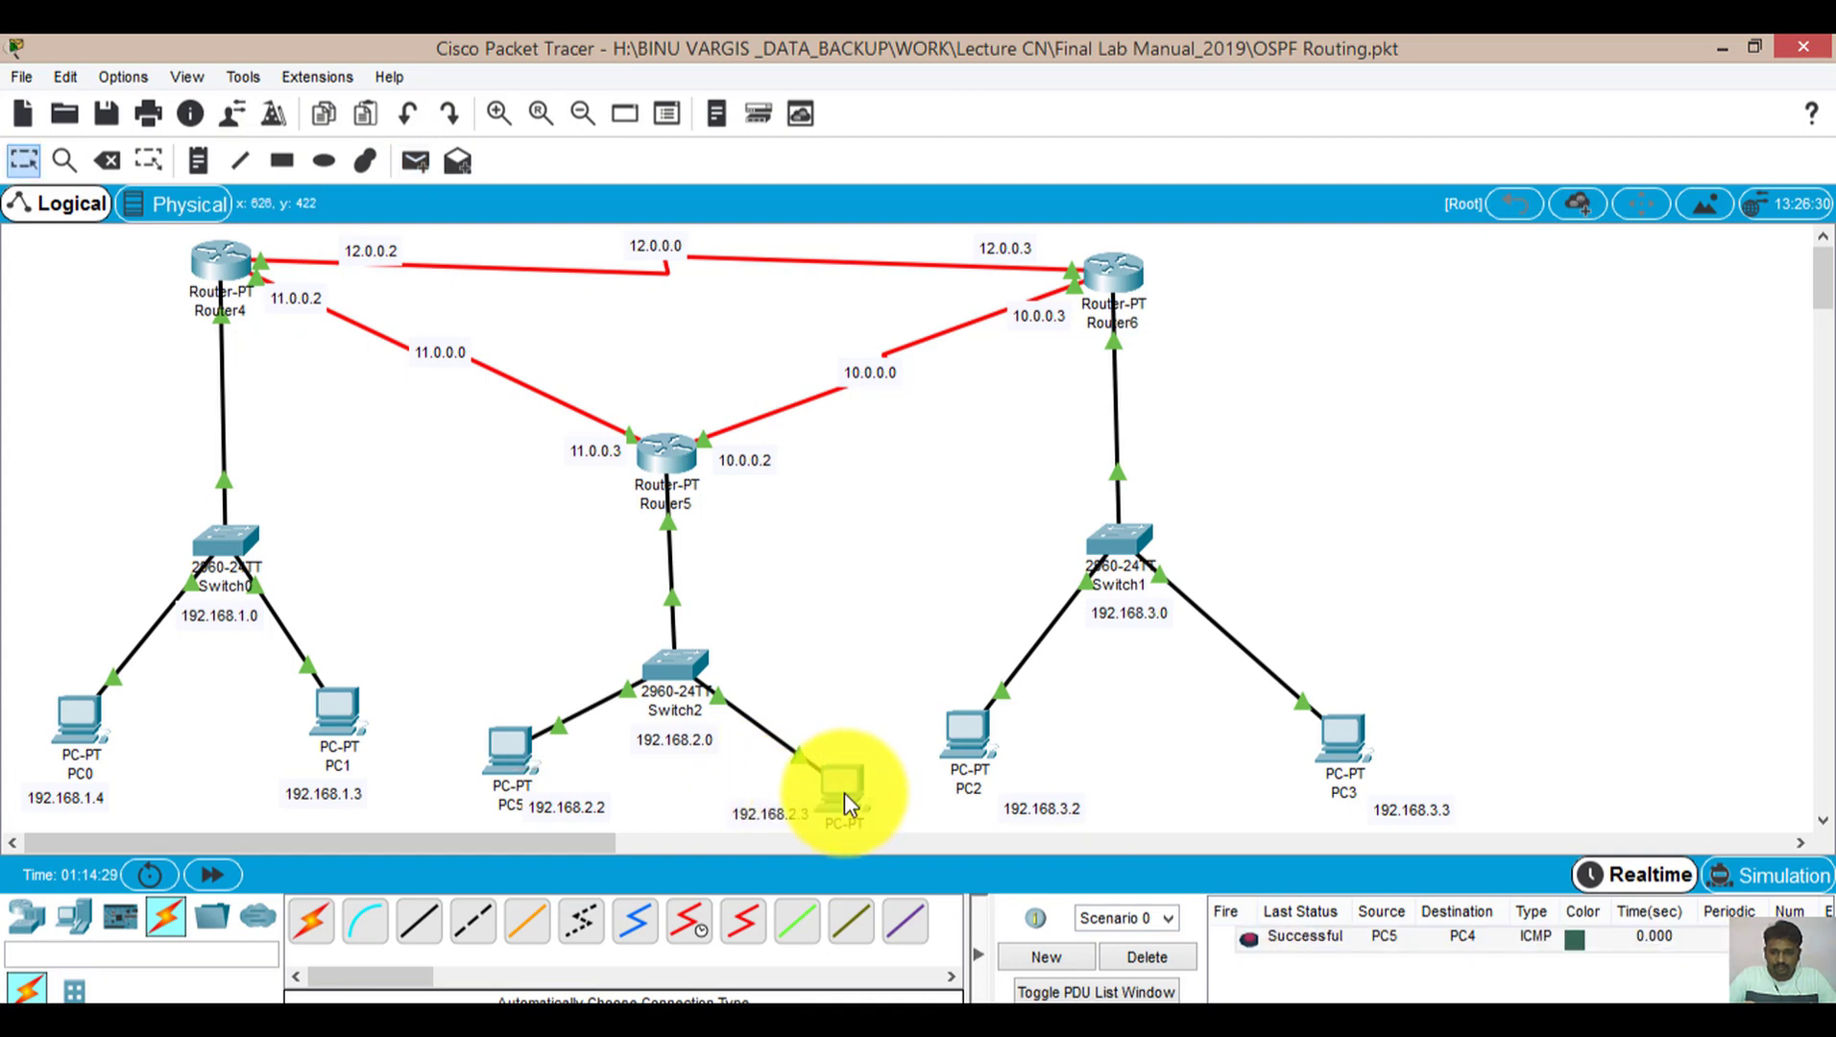
# Clear the PC5 to PC4 test and send a simple PDU from PC2 to PC3 within the 192.168.3.0 network
pyautogui.click(1147, 957)
pyautogui.click(415, 161)
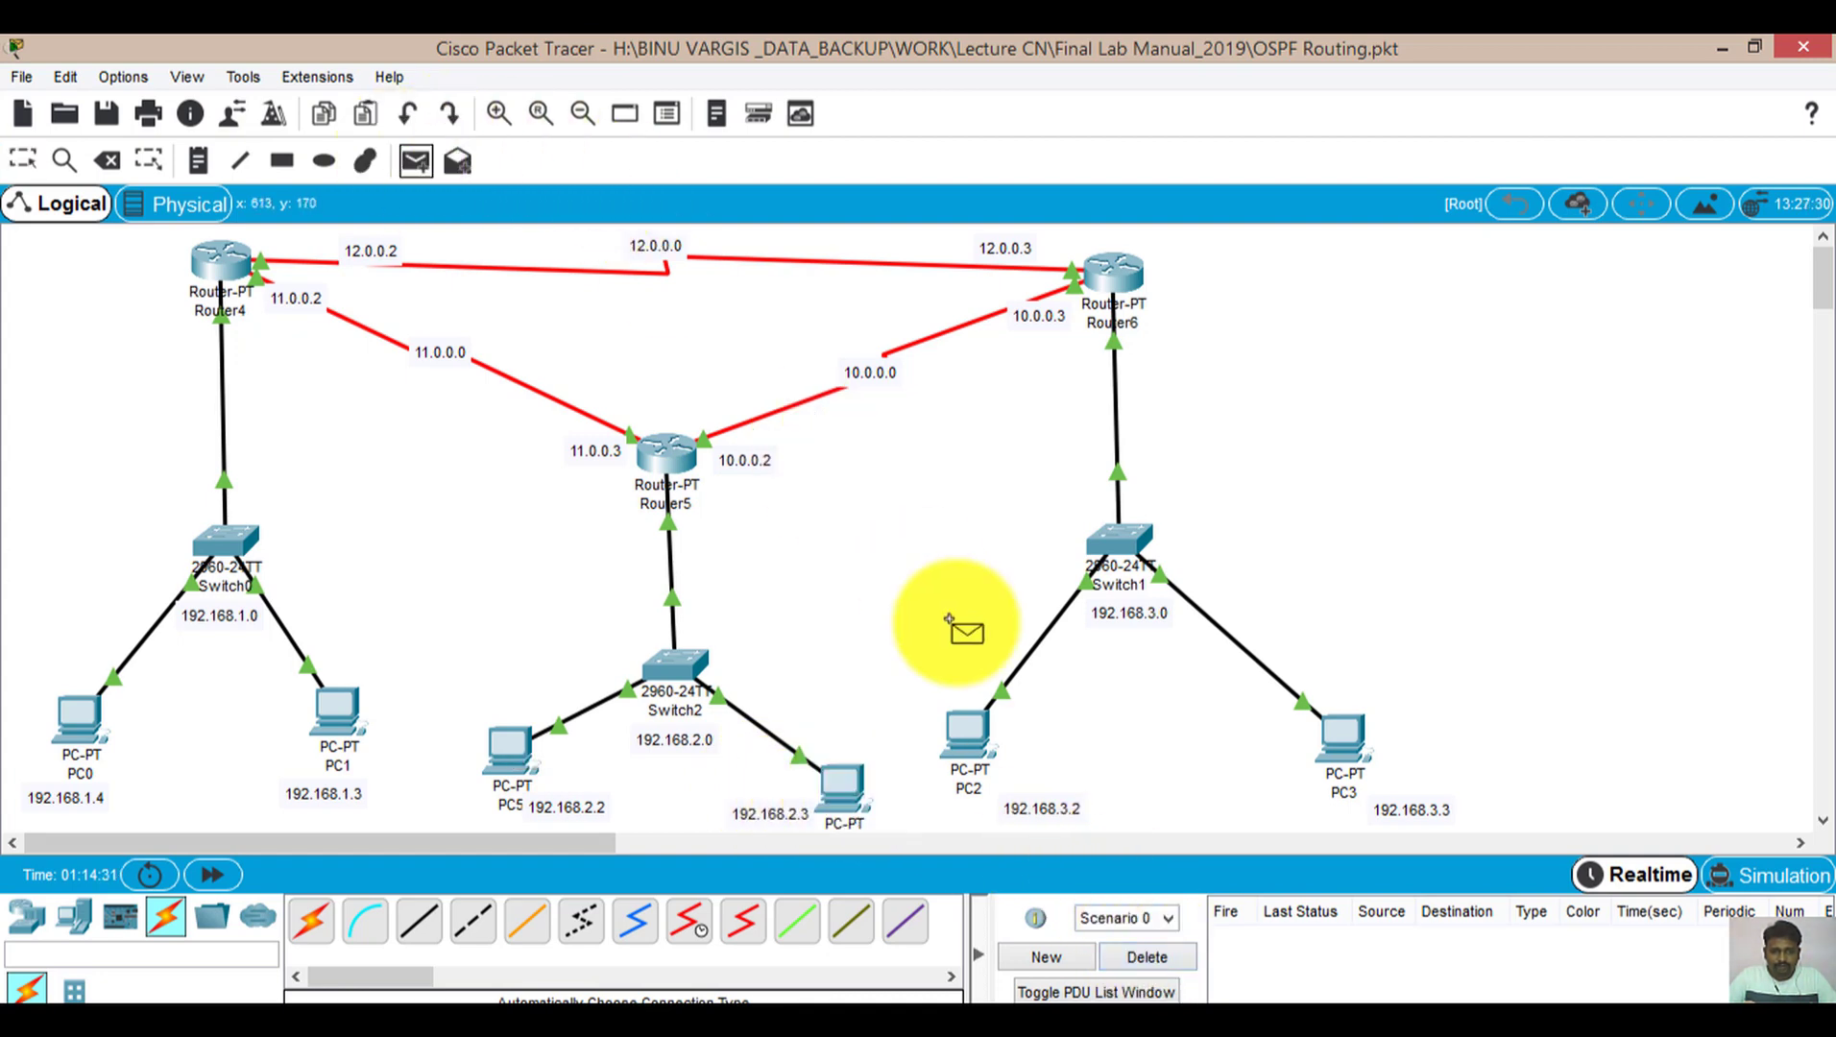
pyautogui.click(972, 730)
pyautogui.click(1335, 739)
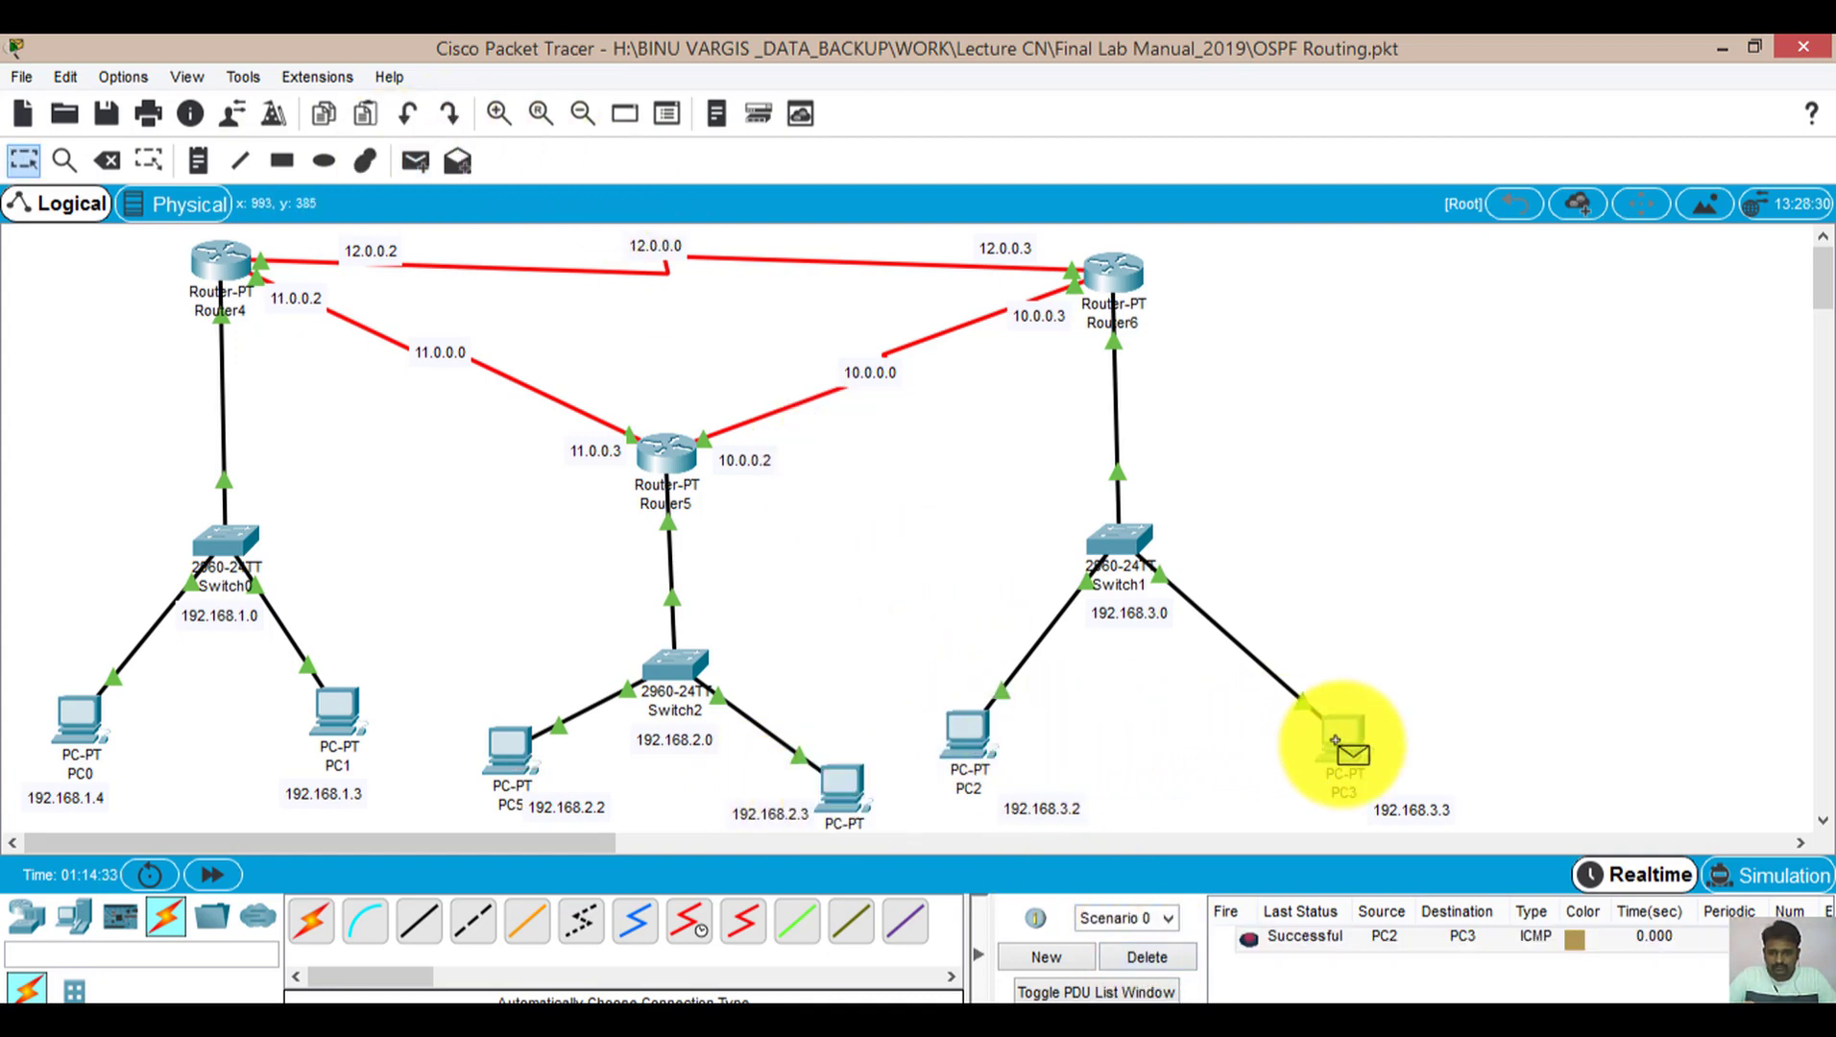
# Clear the PC2 to PC3 test and send a simple PDU from PC0 to PC5 in the 192.168.2.0 network
pyautogui.click(1160, 954)
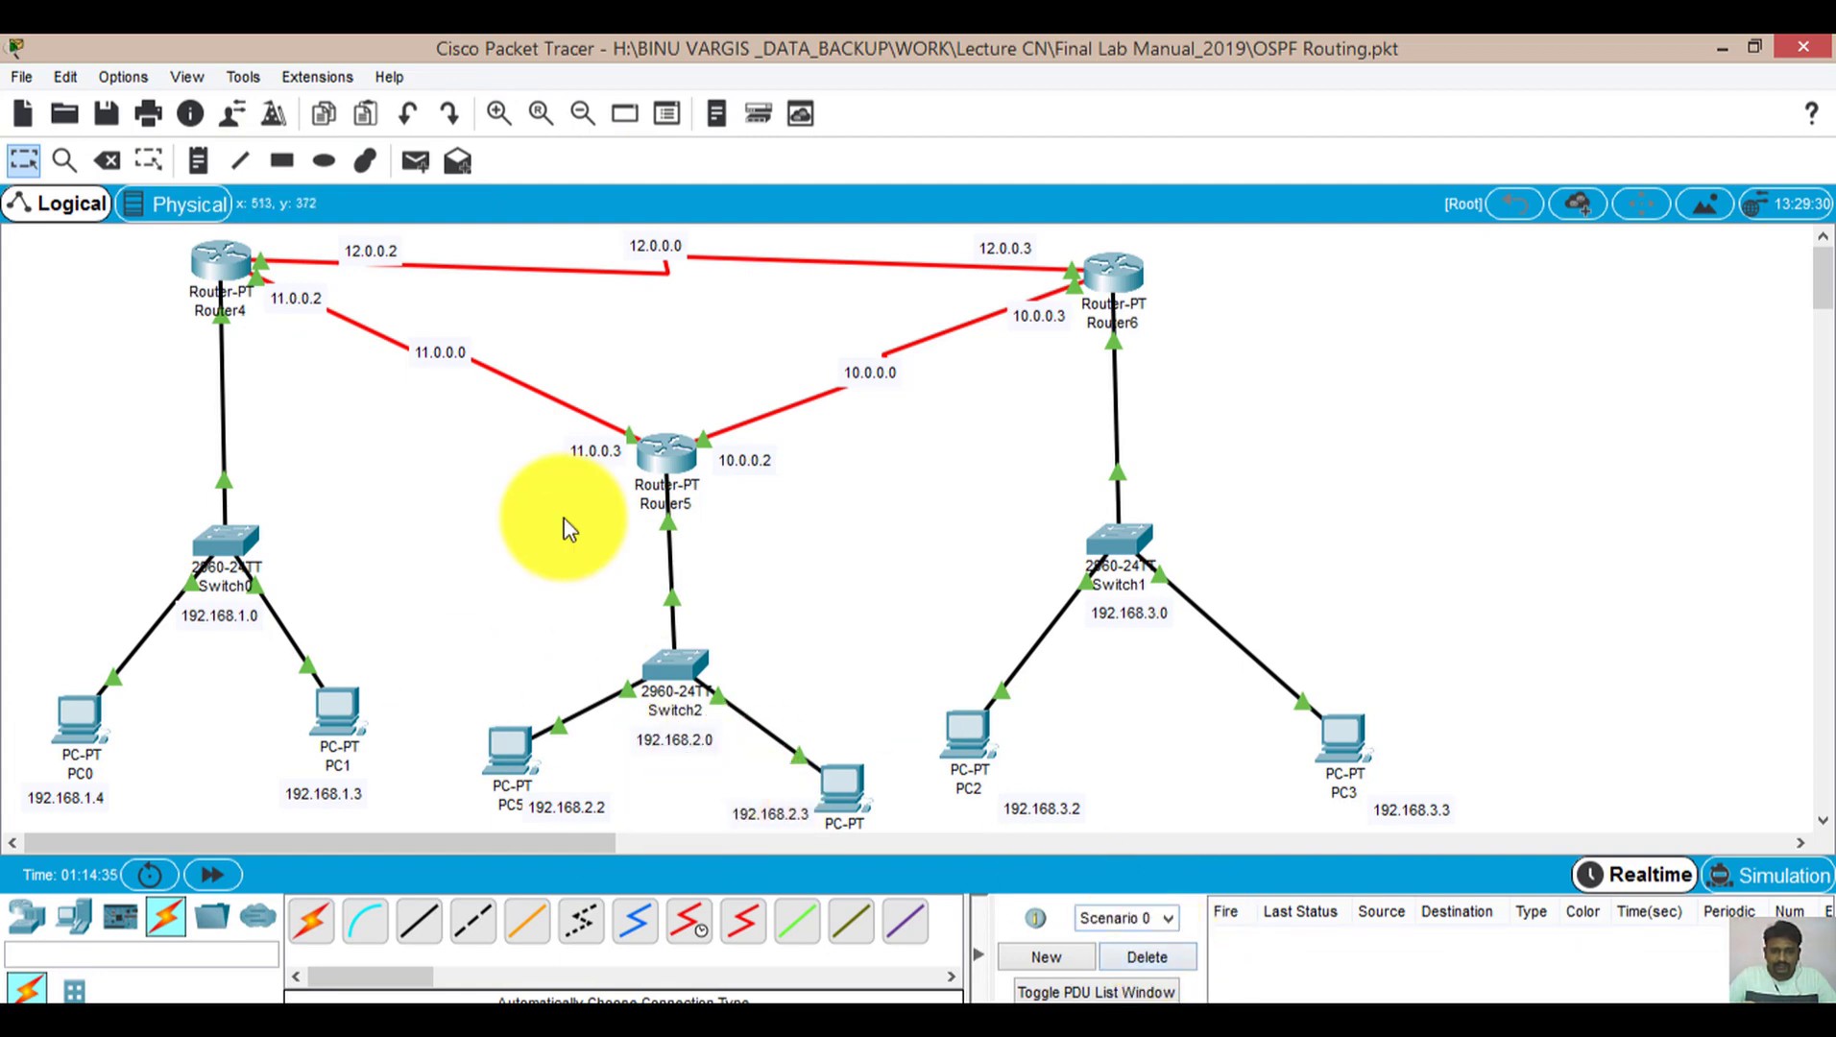
pyautogui.click(415, 165)
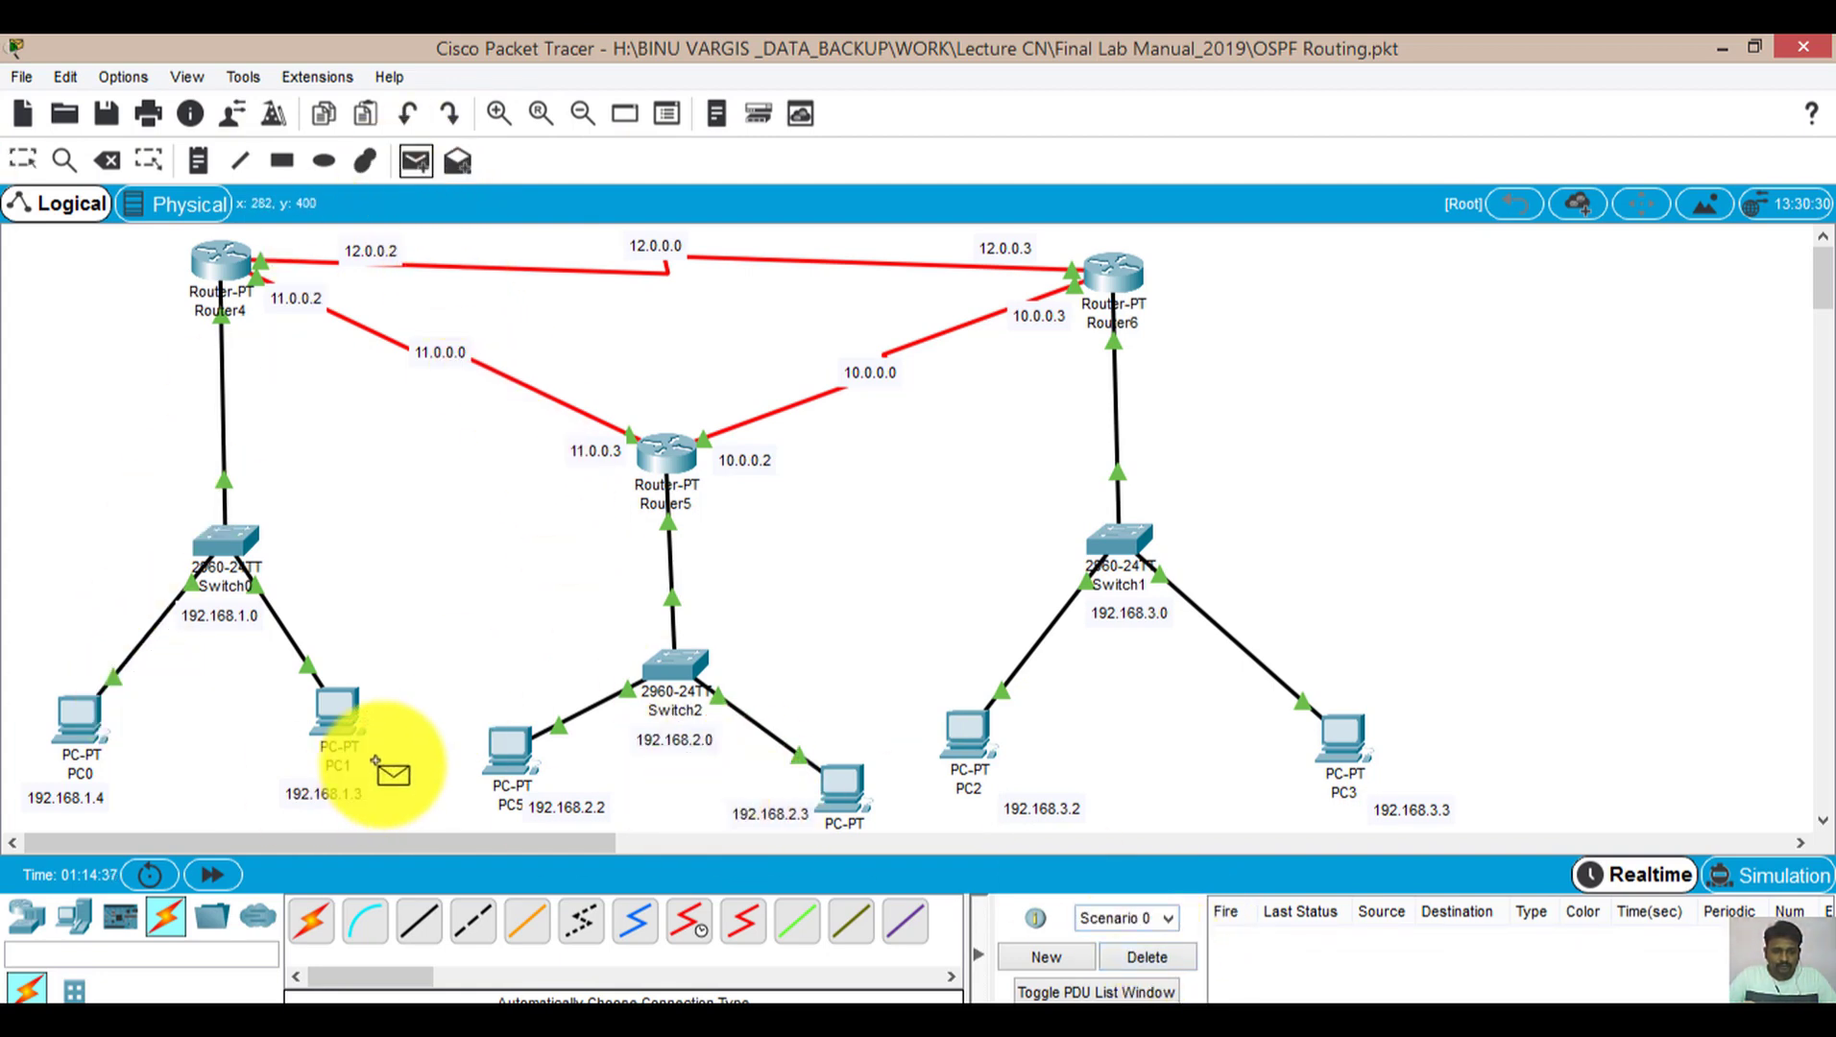
pyautogui.click(70, 709)
pyautogui.click(516, 749)
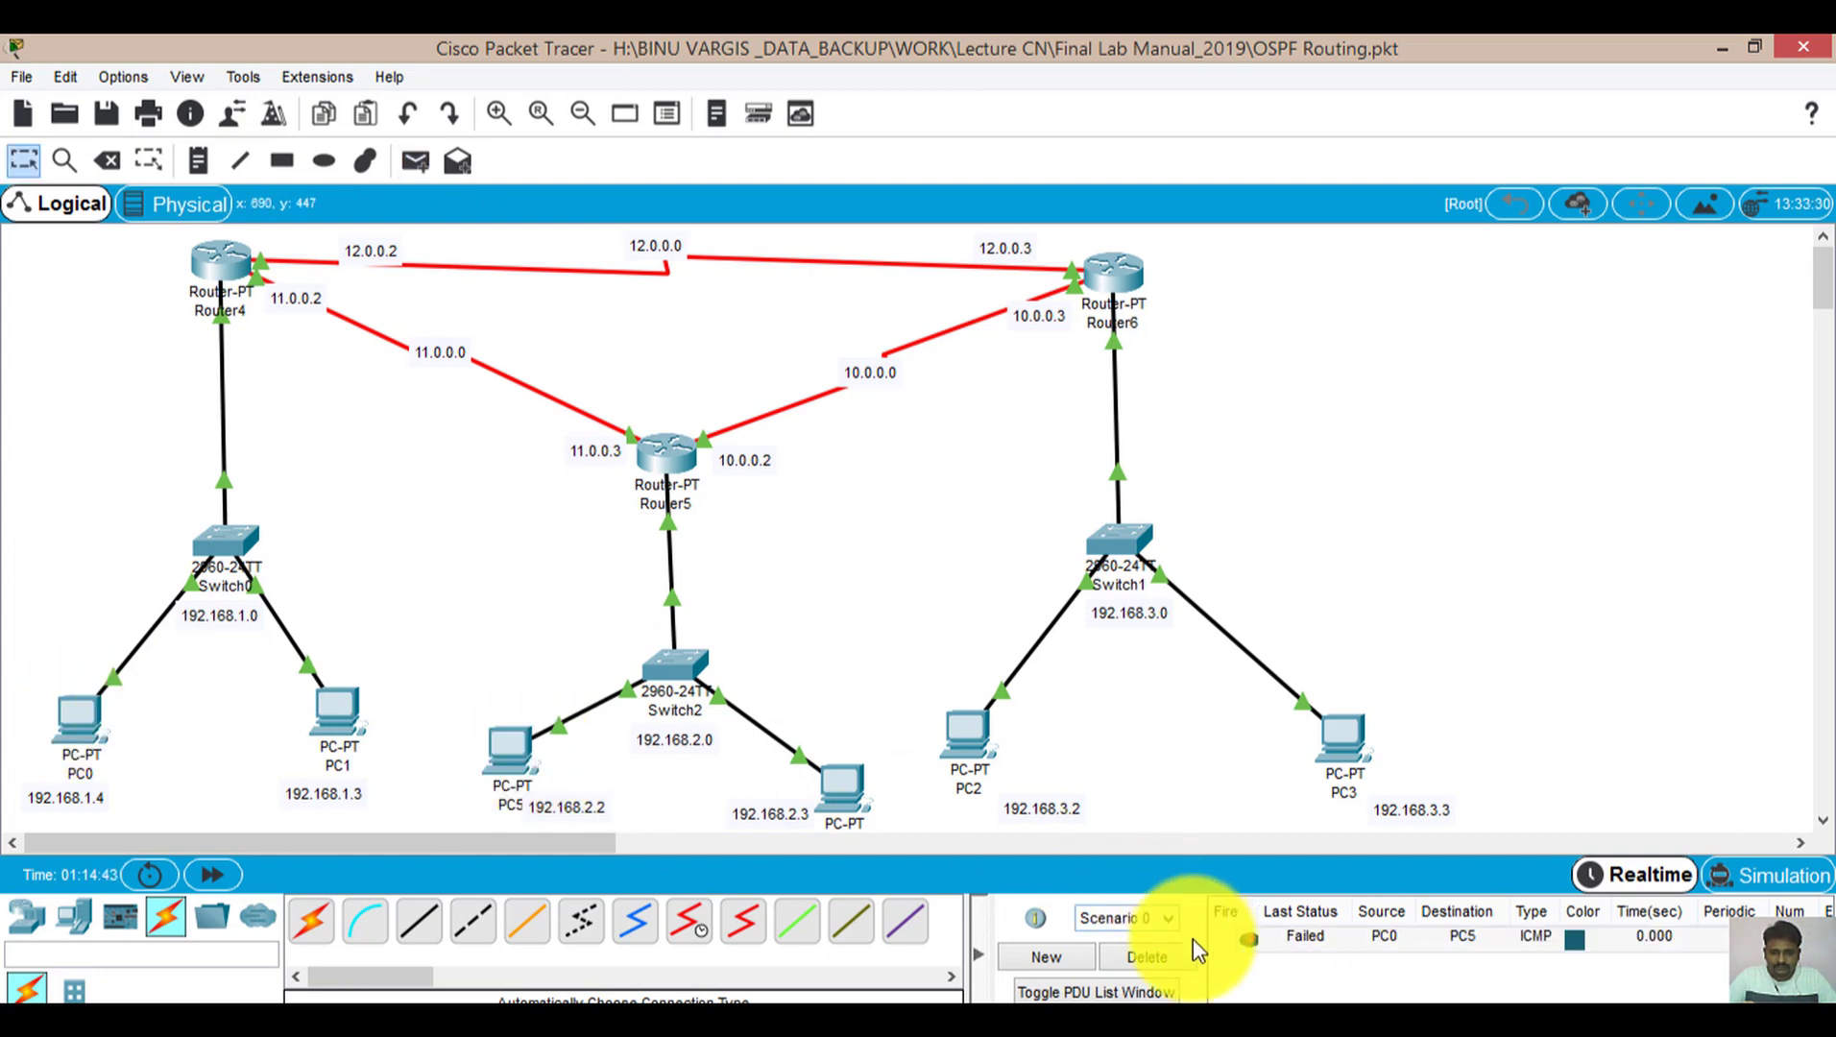
# Clear the PC0 to PC5 test and send simple PDUs from PC1 to PC5 and from PC0 to PC5
pyautogui.click(1147, 954)
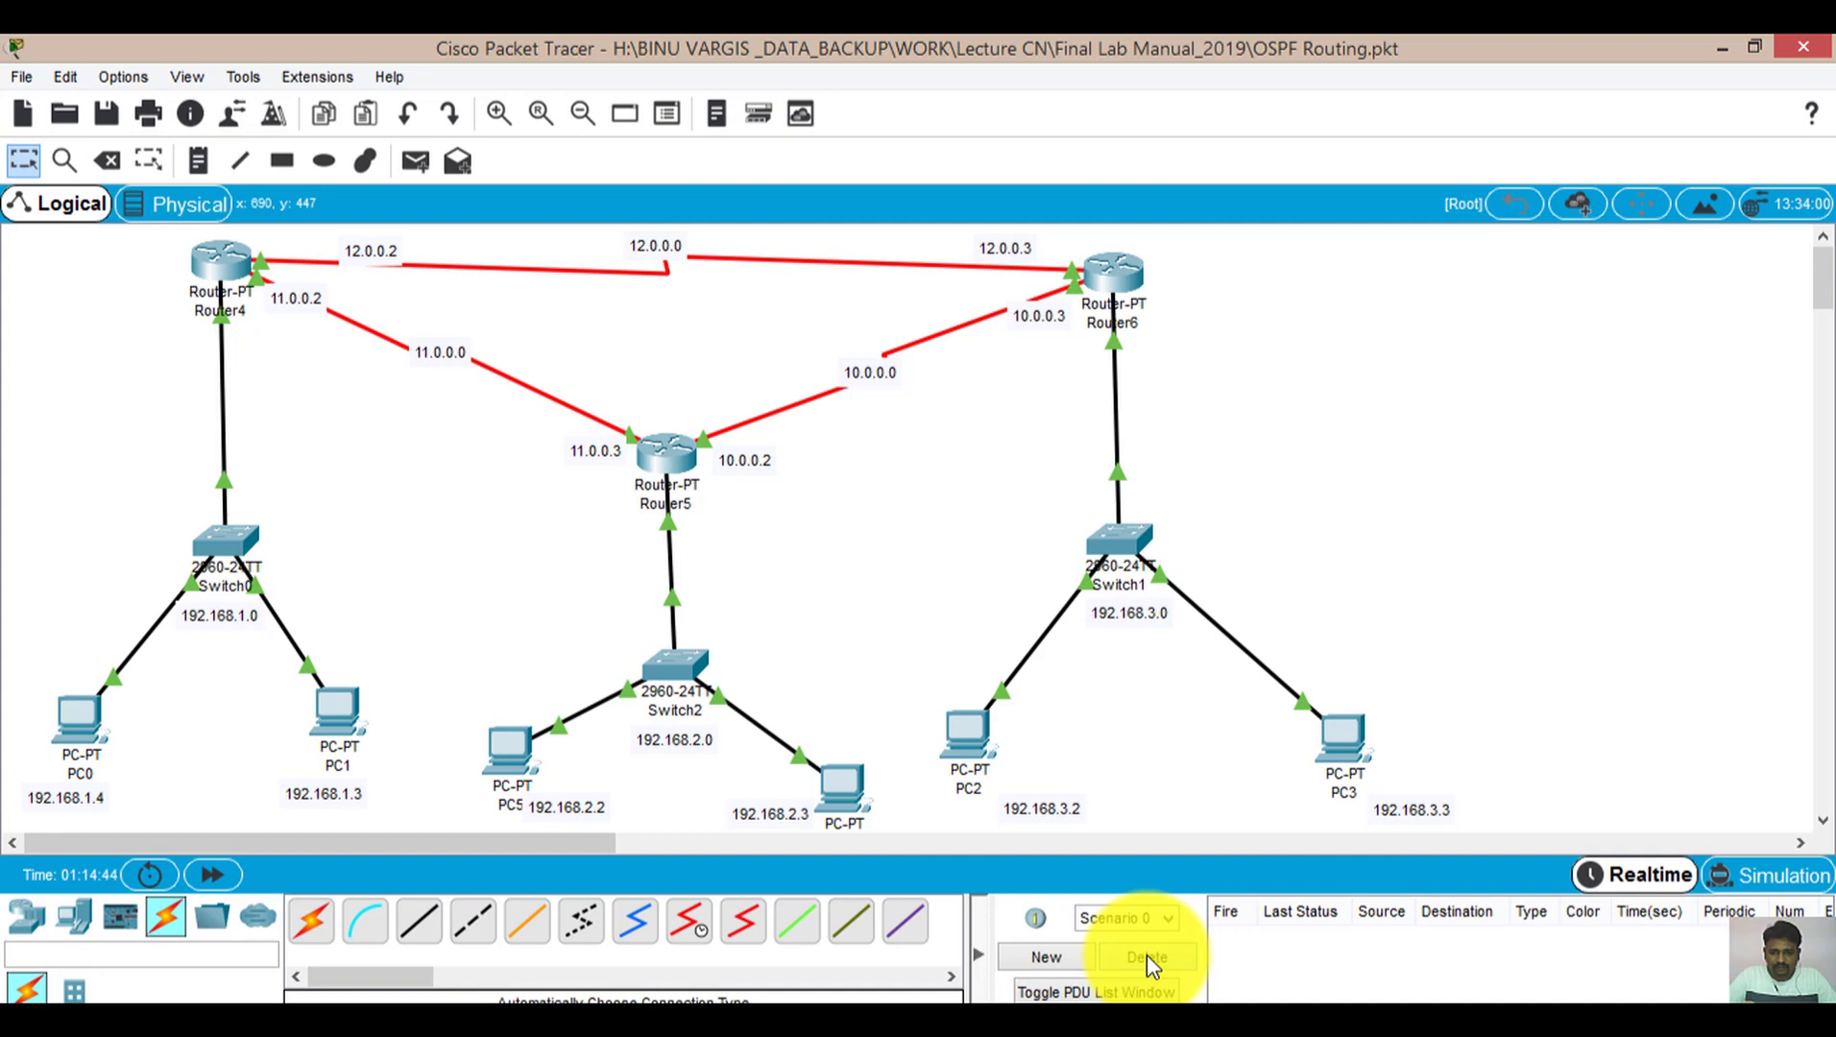
pyautogui.click(416, 161)
pyautogui.click(356, 684)
pyautogui.click(498, 754)
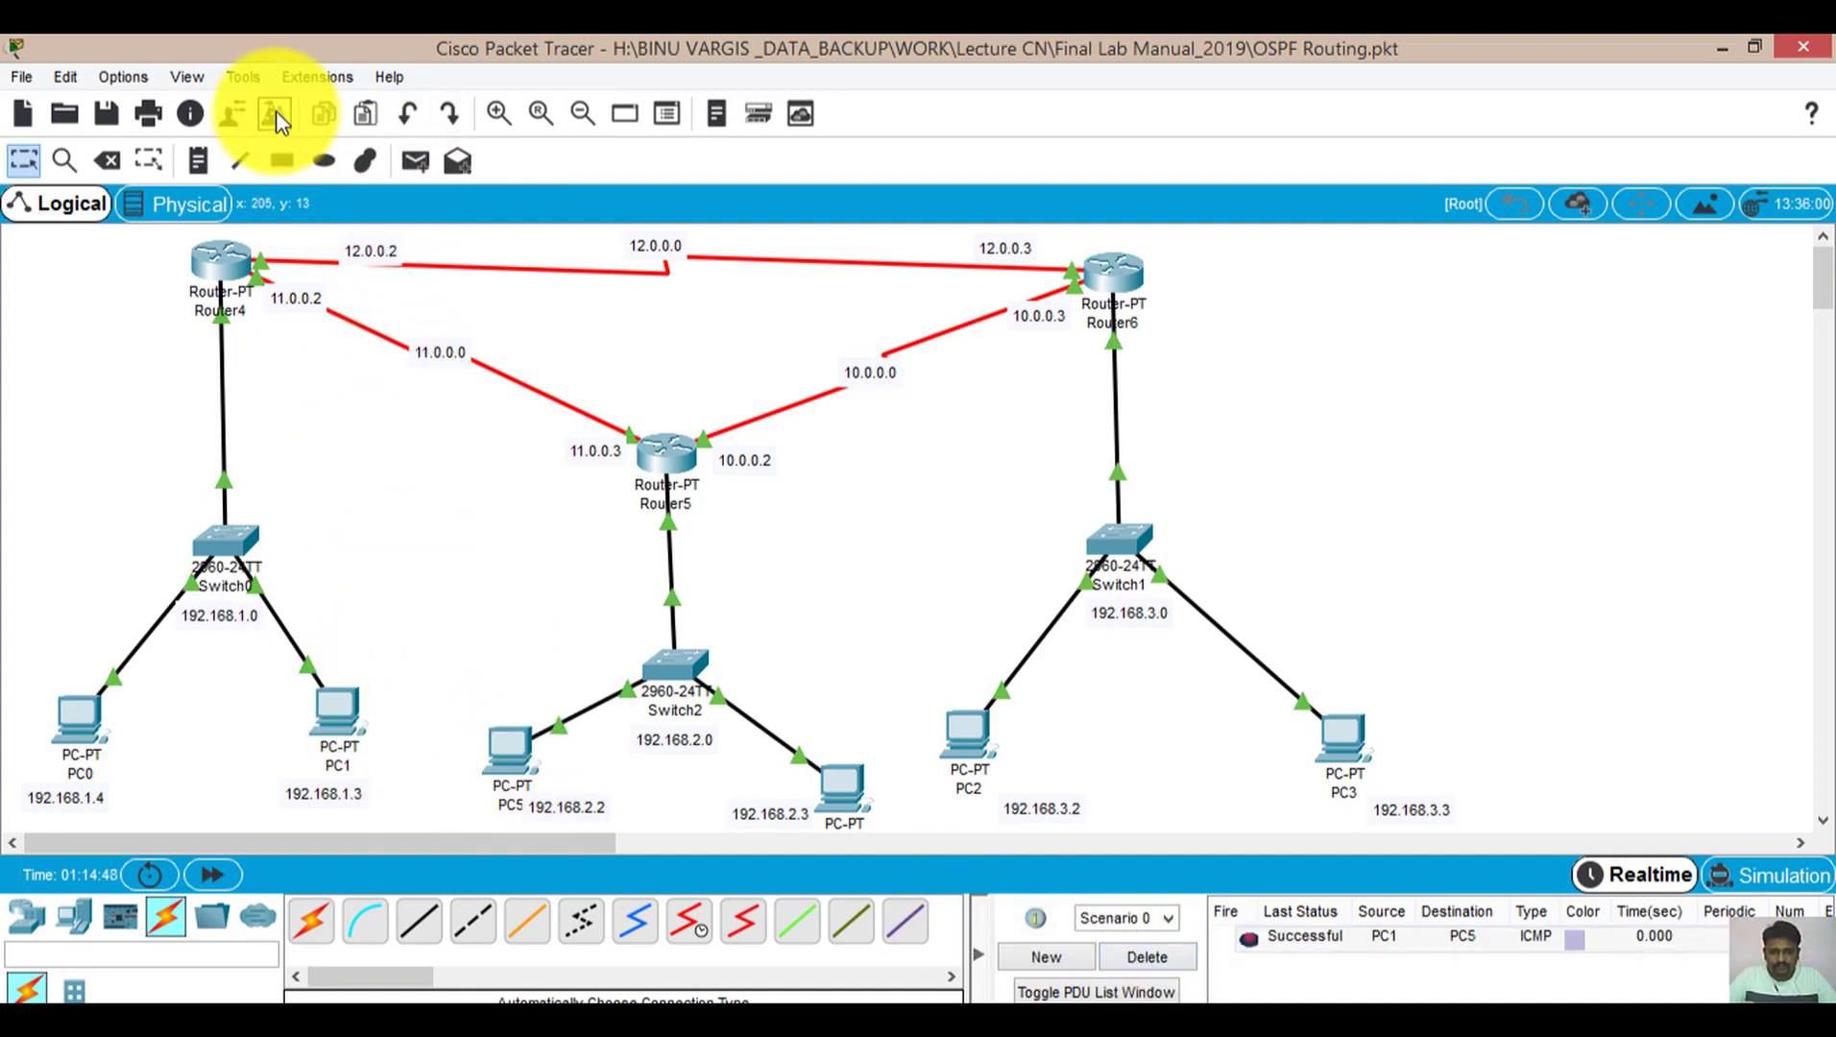
pyautogui.click(415, 160)
pyautogui.click(85, 722)
pyautogui.click(497, 755)
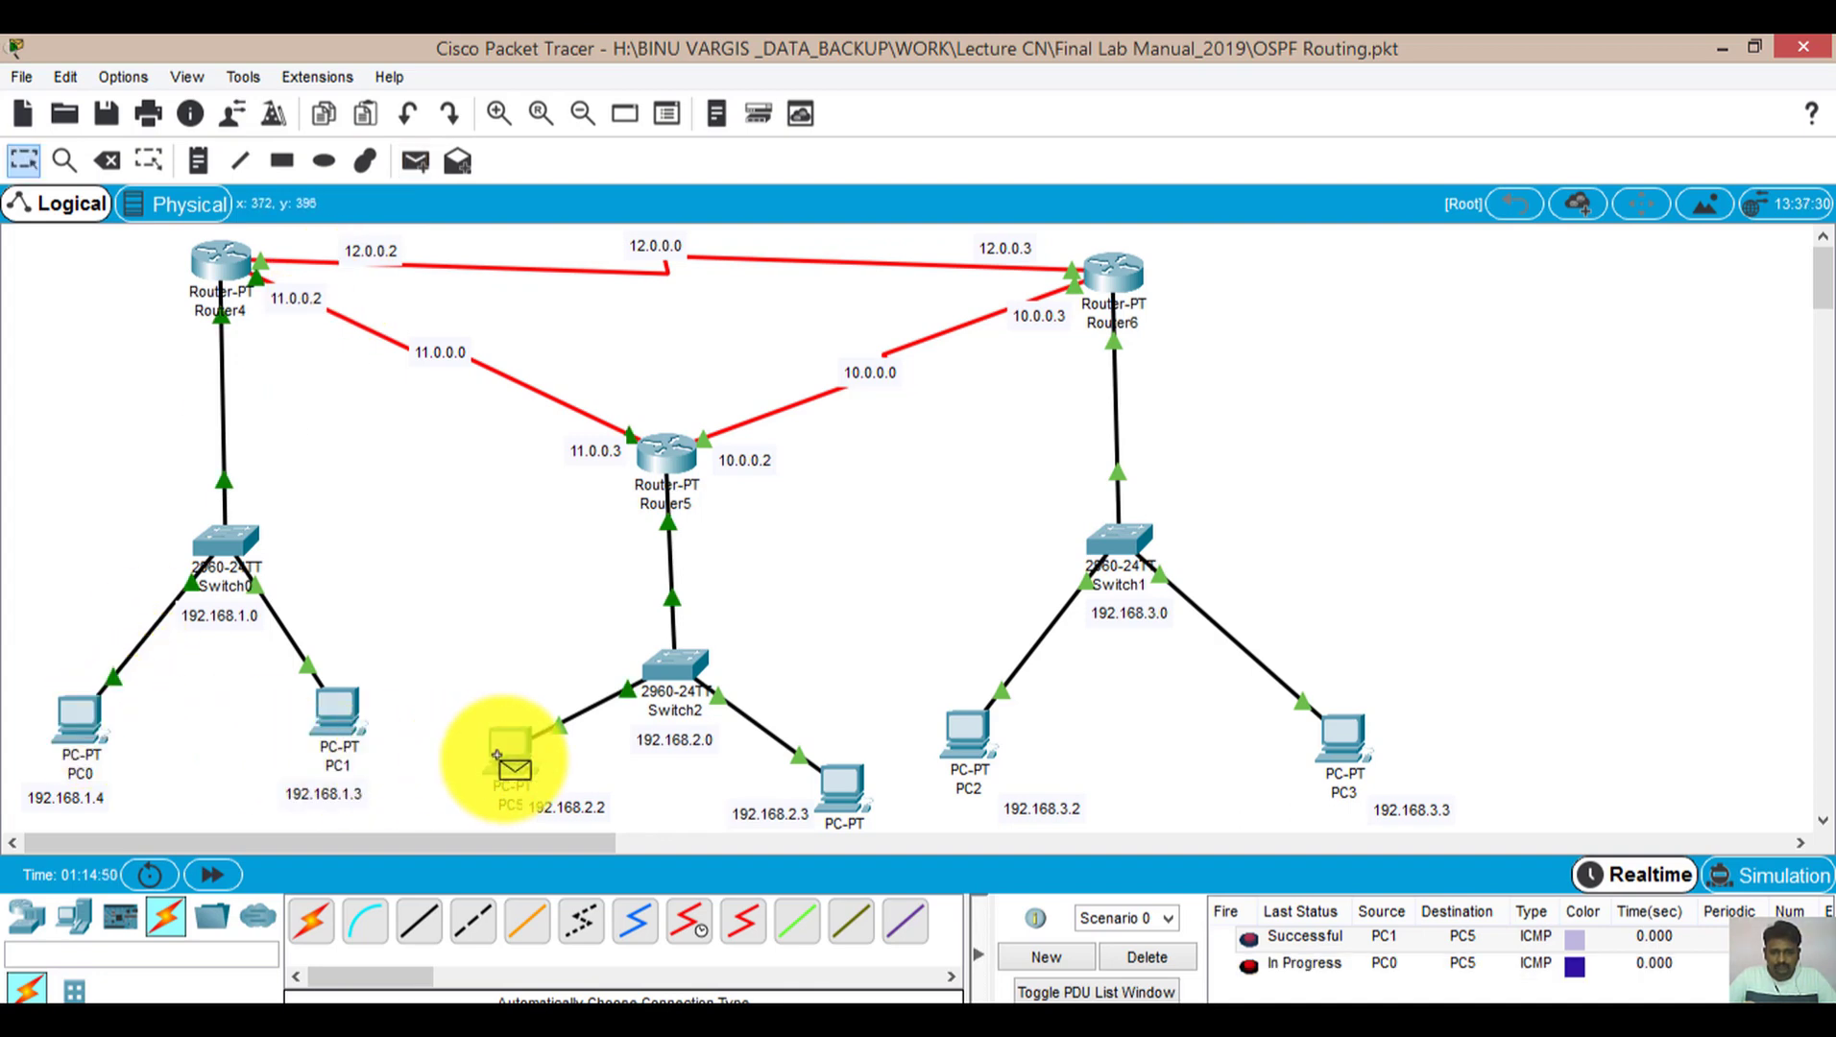
# Add a simple PDU from PC1 to PC4 to test the 192.168.2.3 host
pyautogui.click(406, 160)
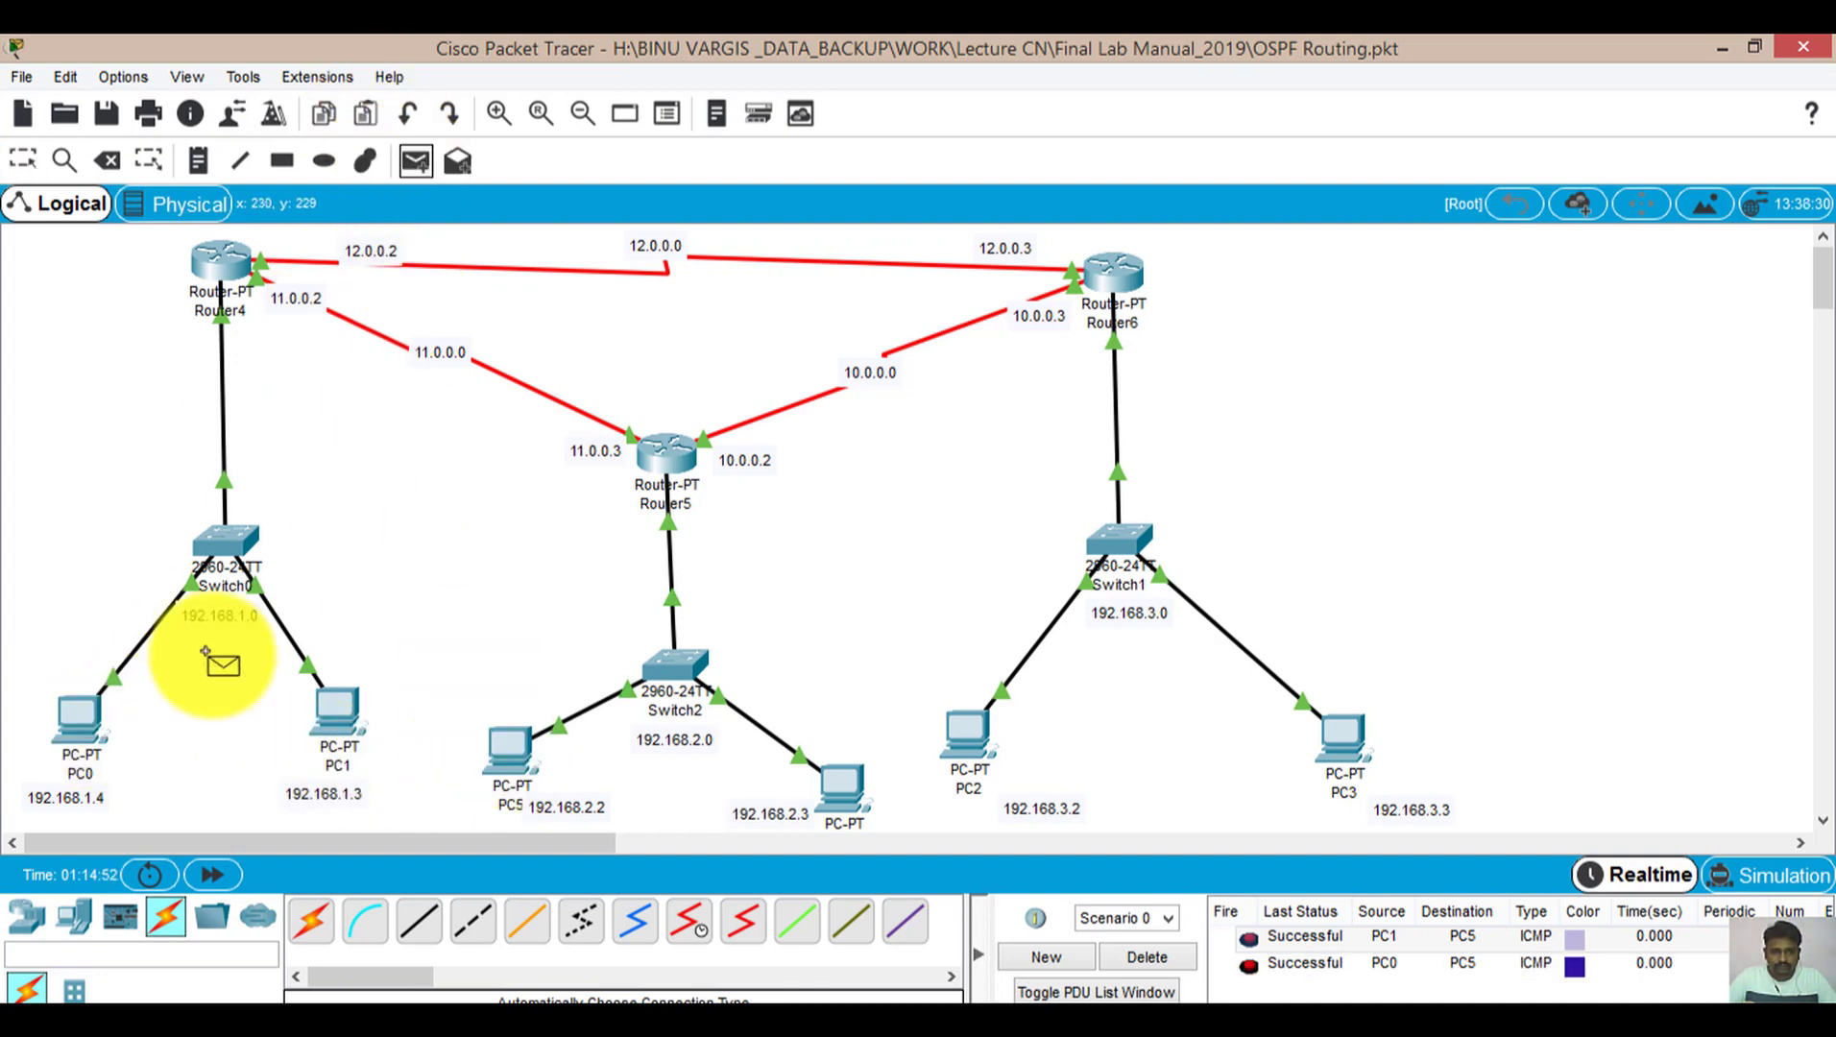
pyautogui.click(336, 713)
pyautogui.click(845, 789)
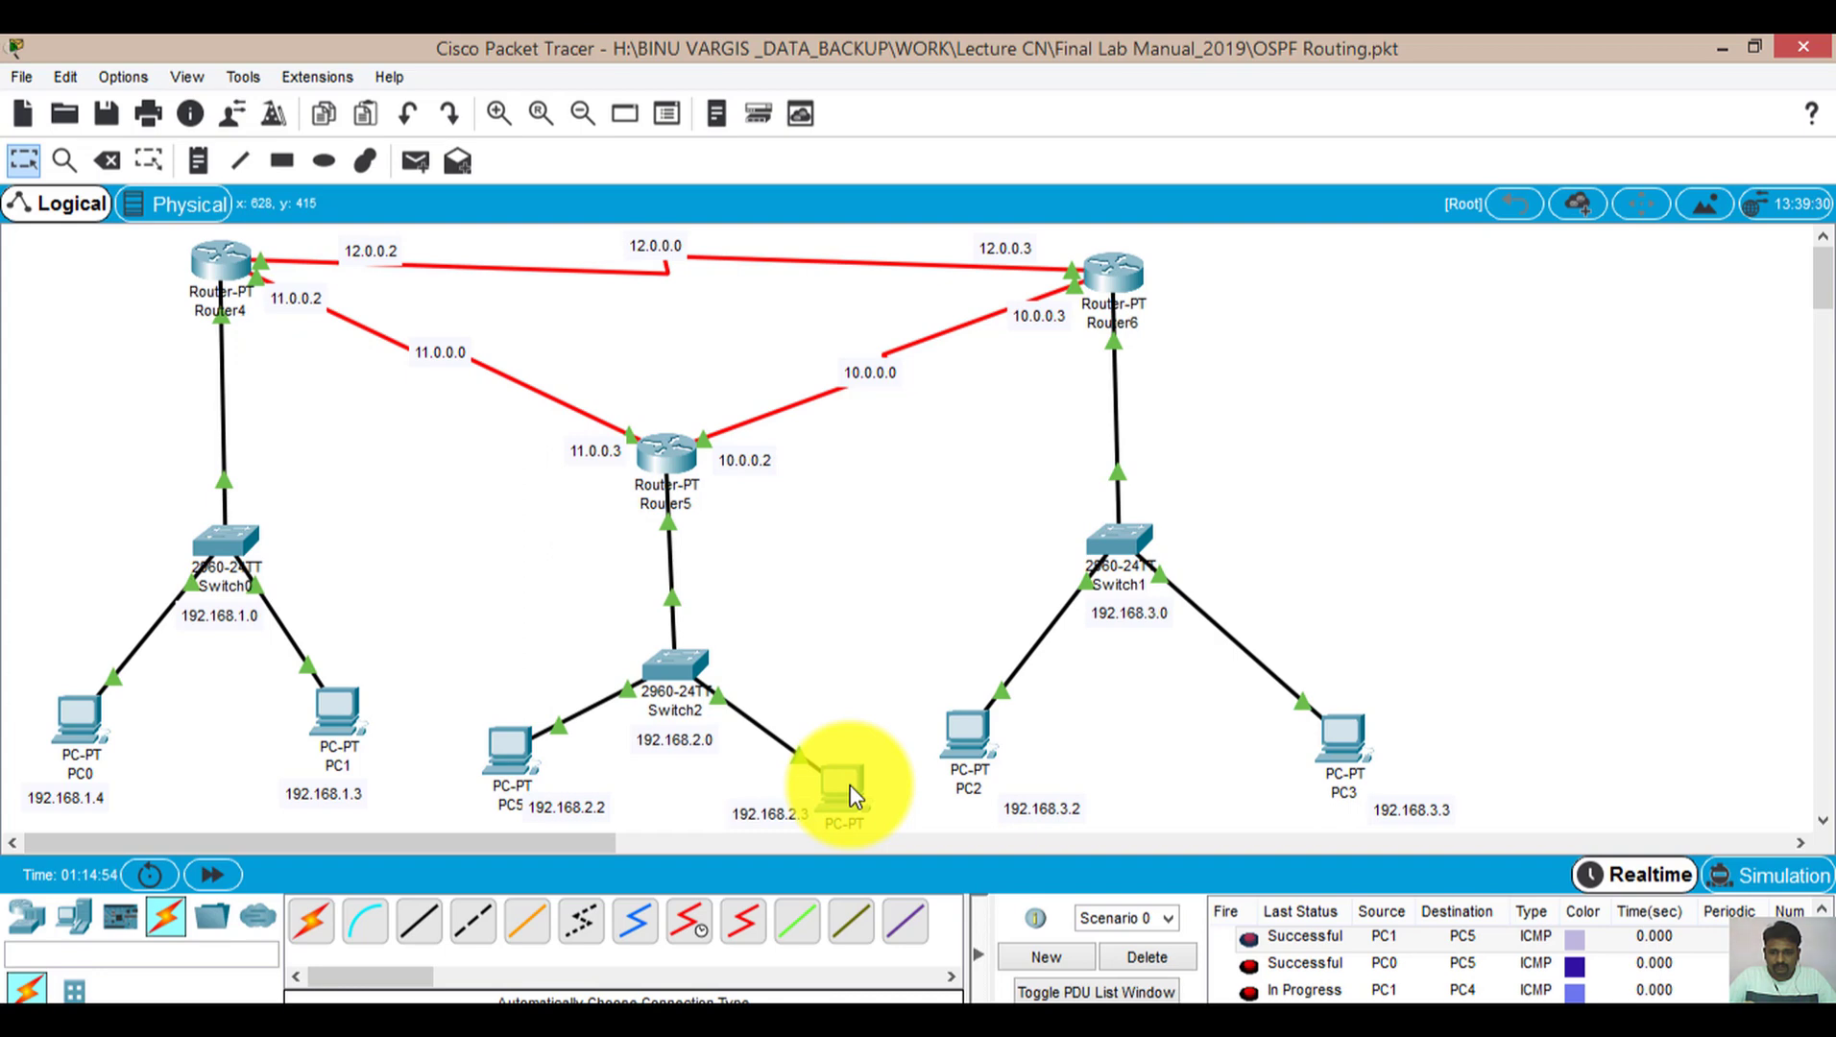
# Clear the PDU list and send simple PDUs to PC4 from PC1 and from PC0
pyautogui.click(1161, 961)
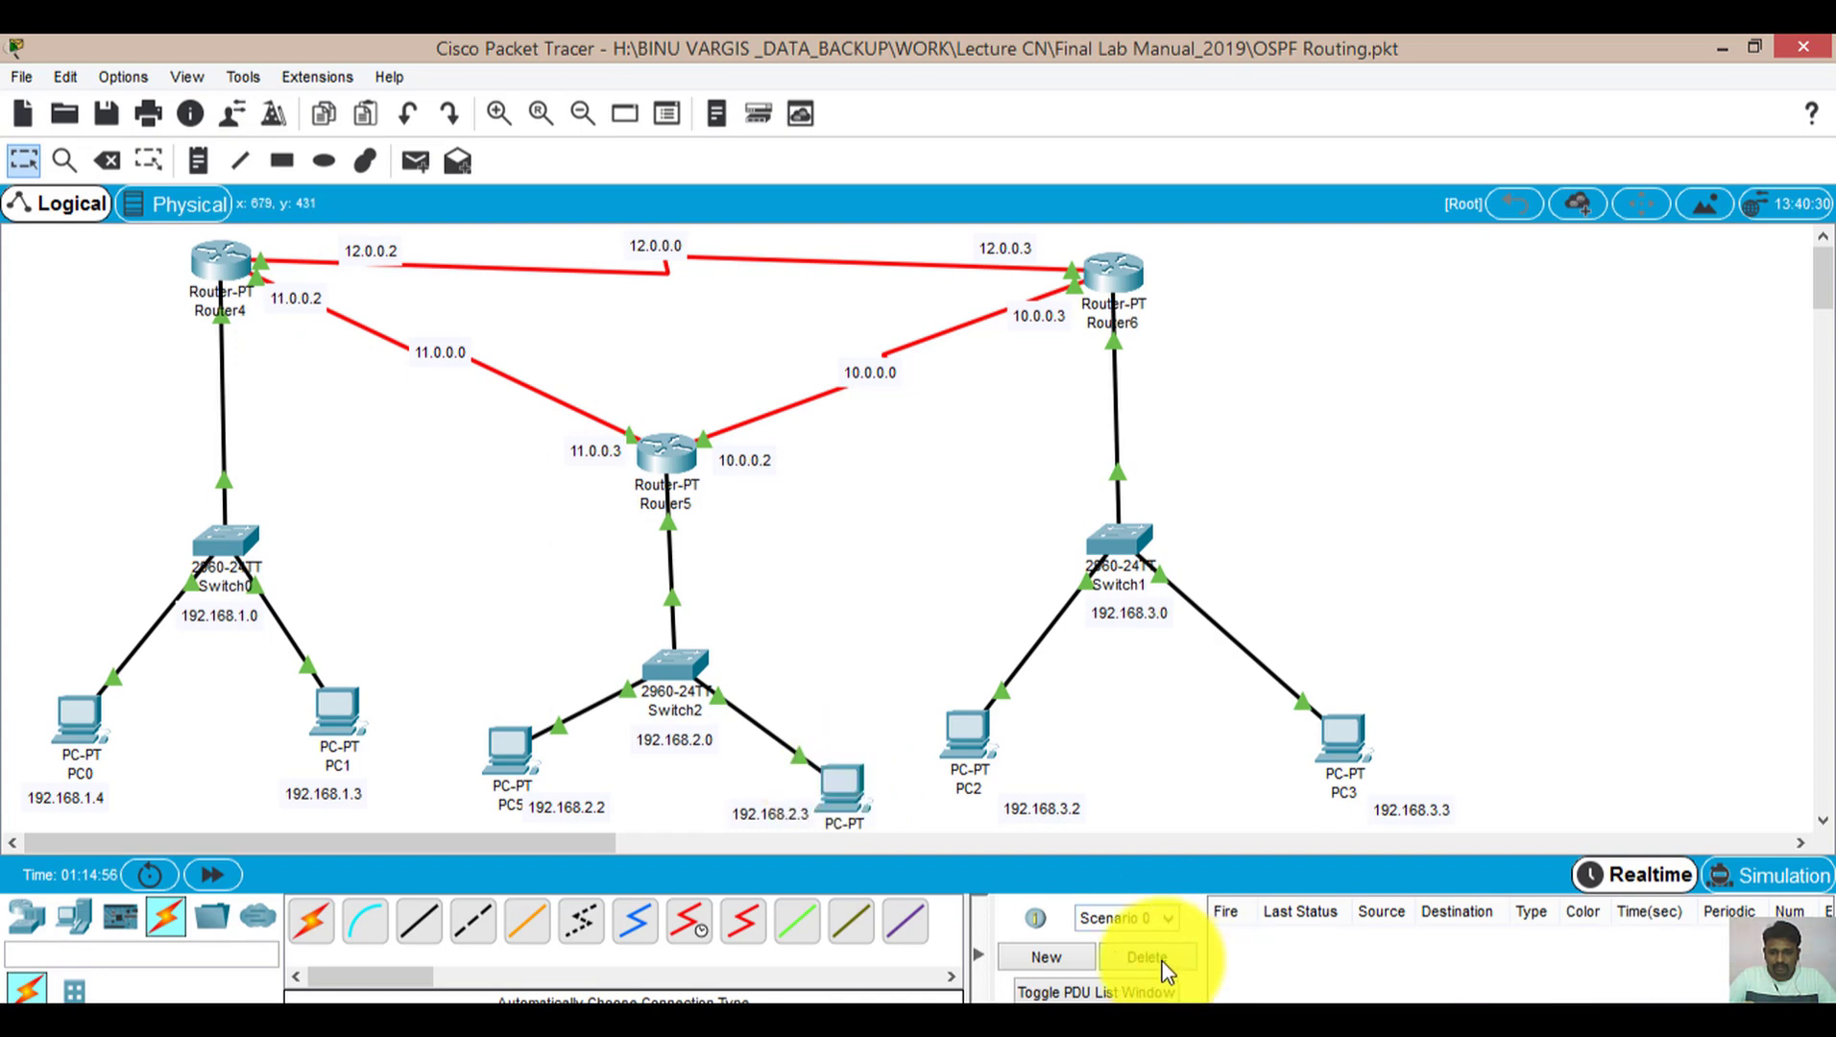
pyautogui.click(401, 160)
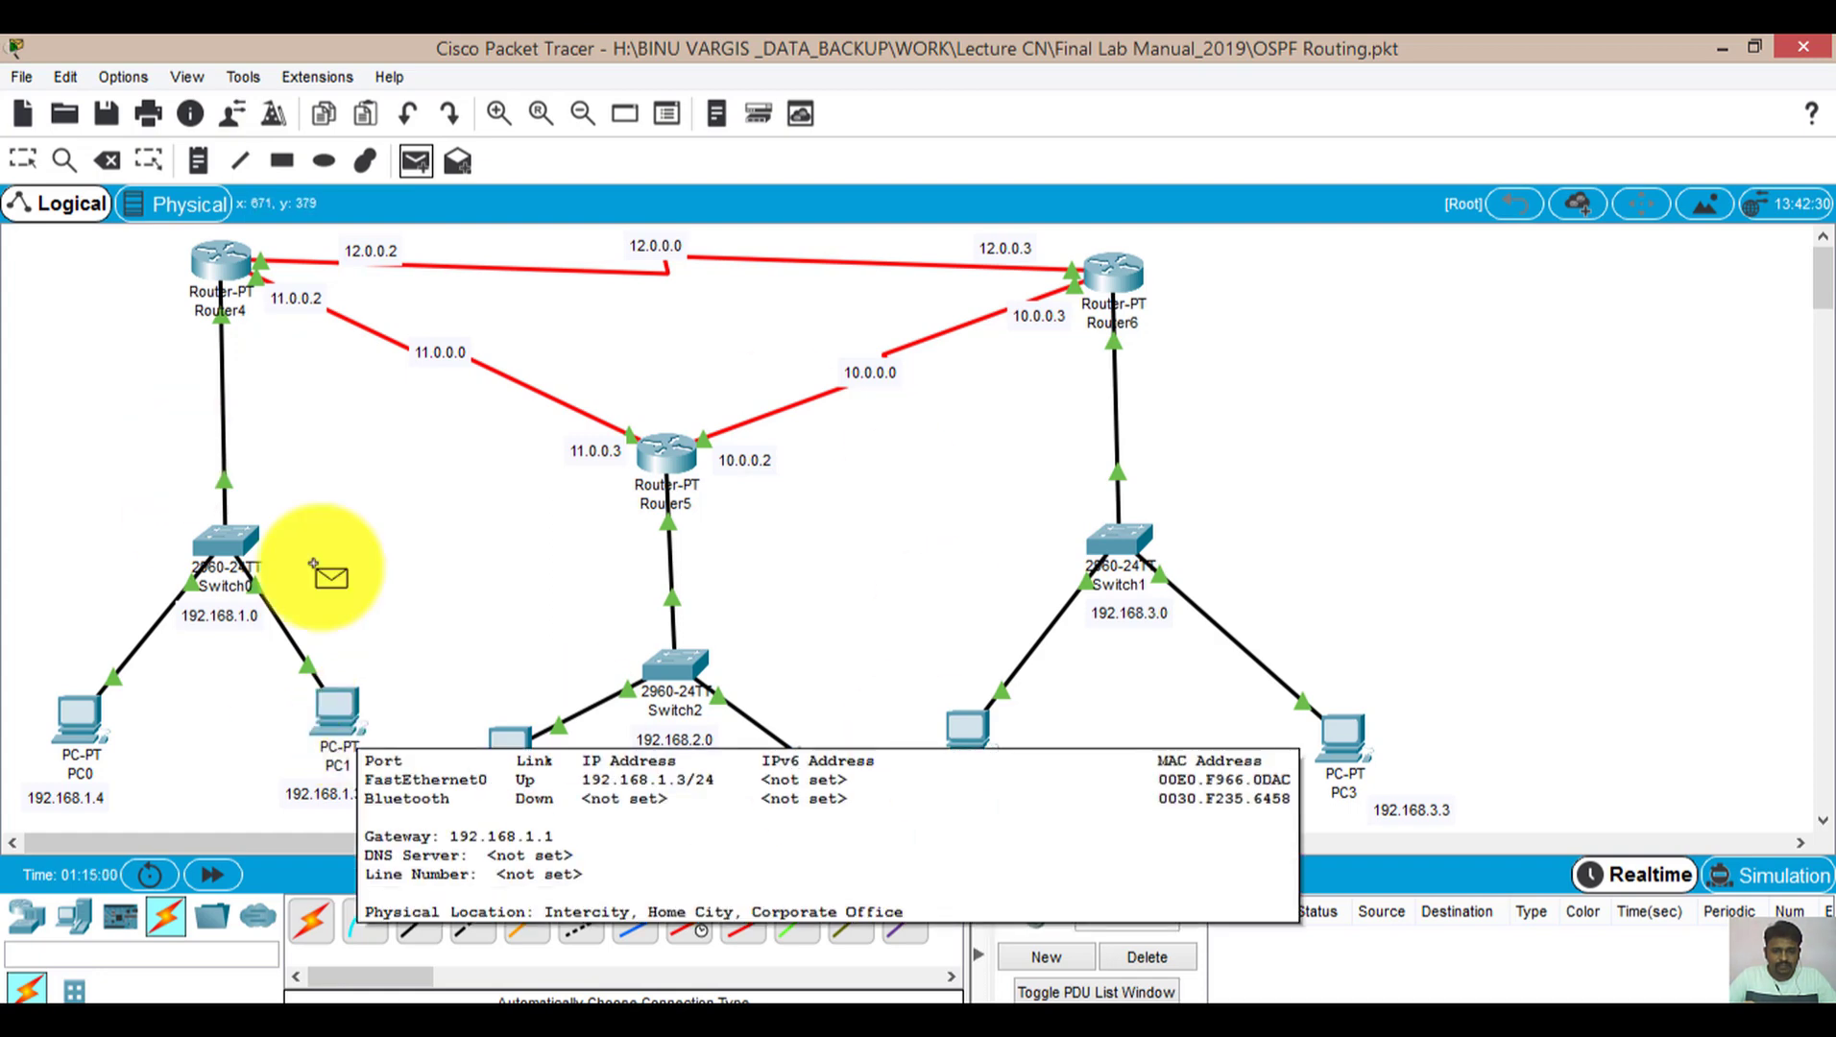
pyautogui.click(337, 710)
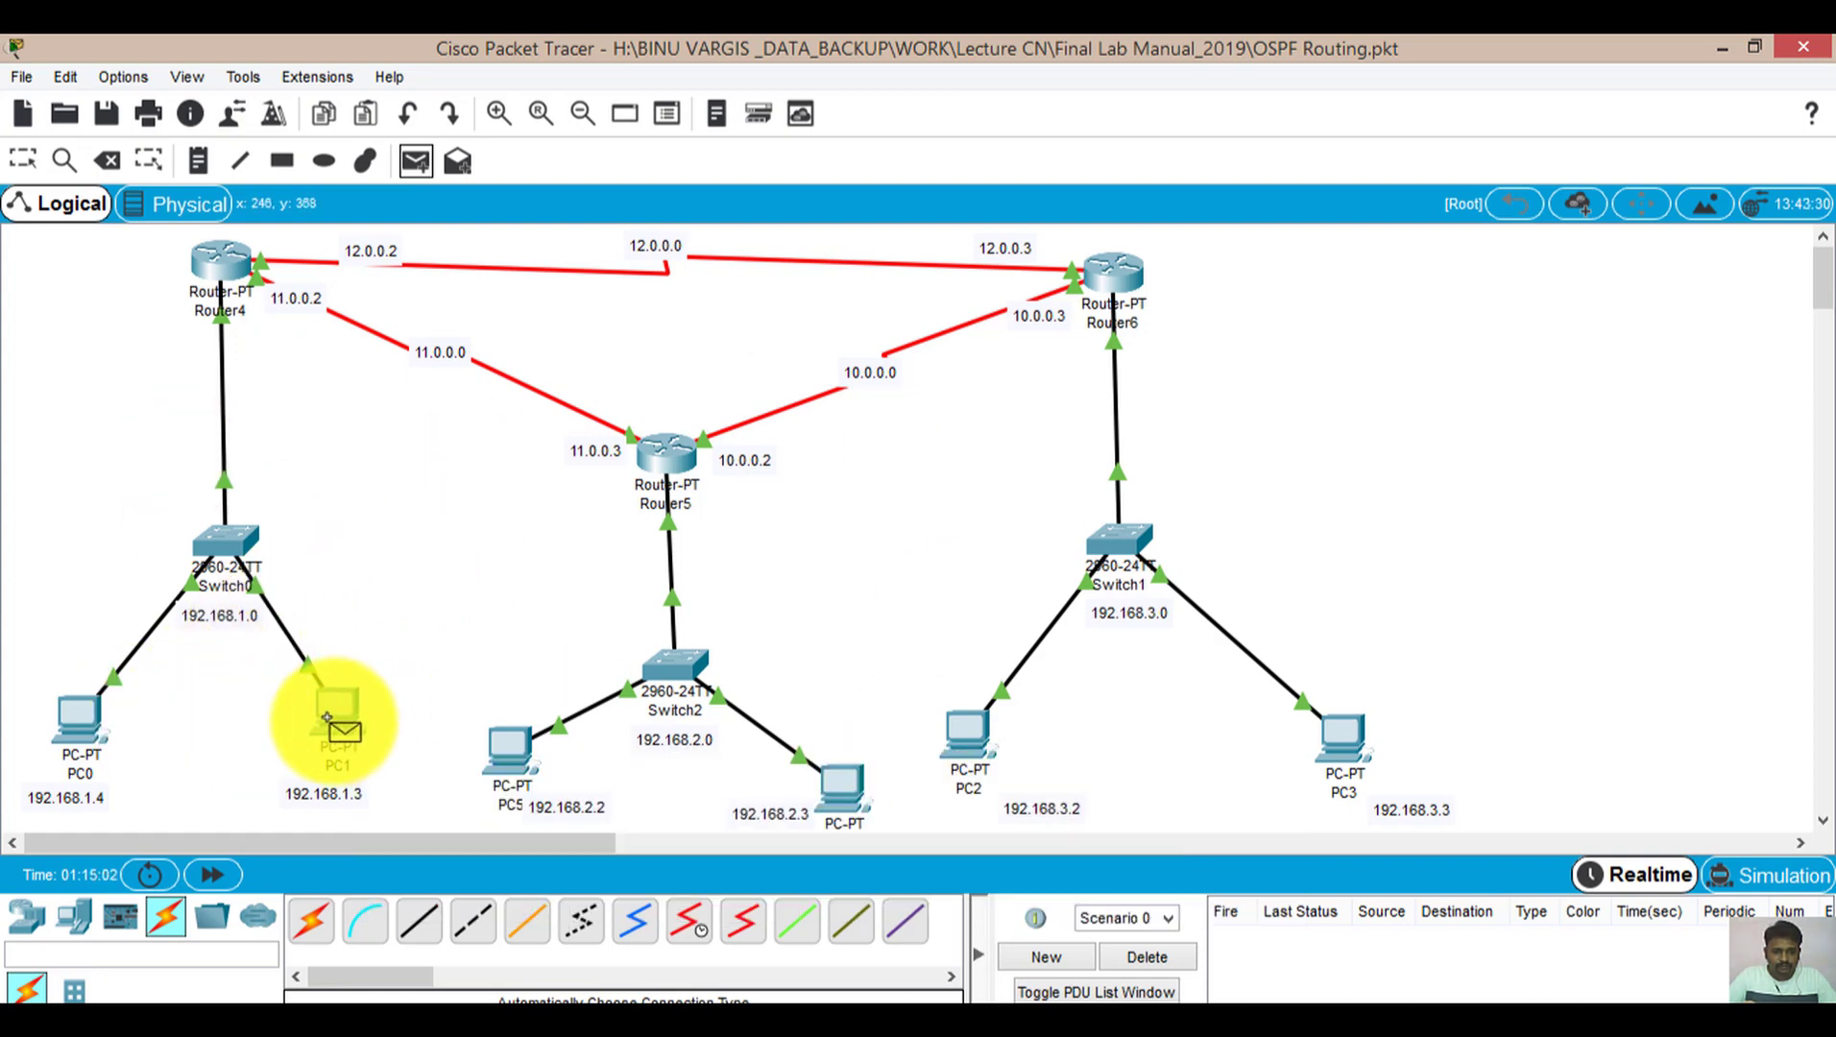
pyautogui.click(841, 783)
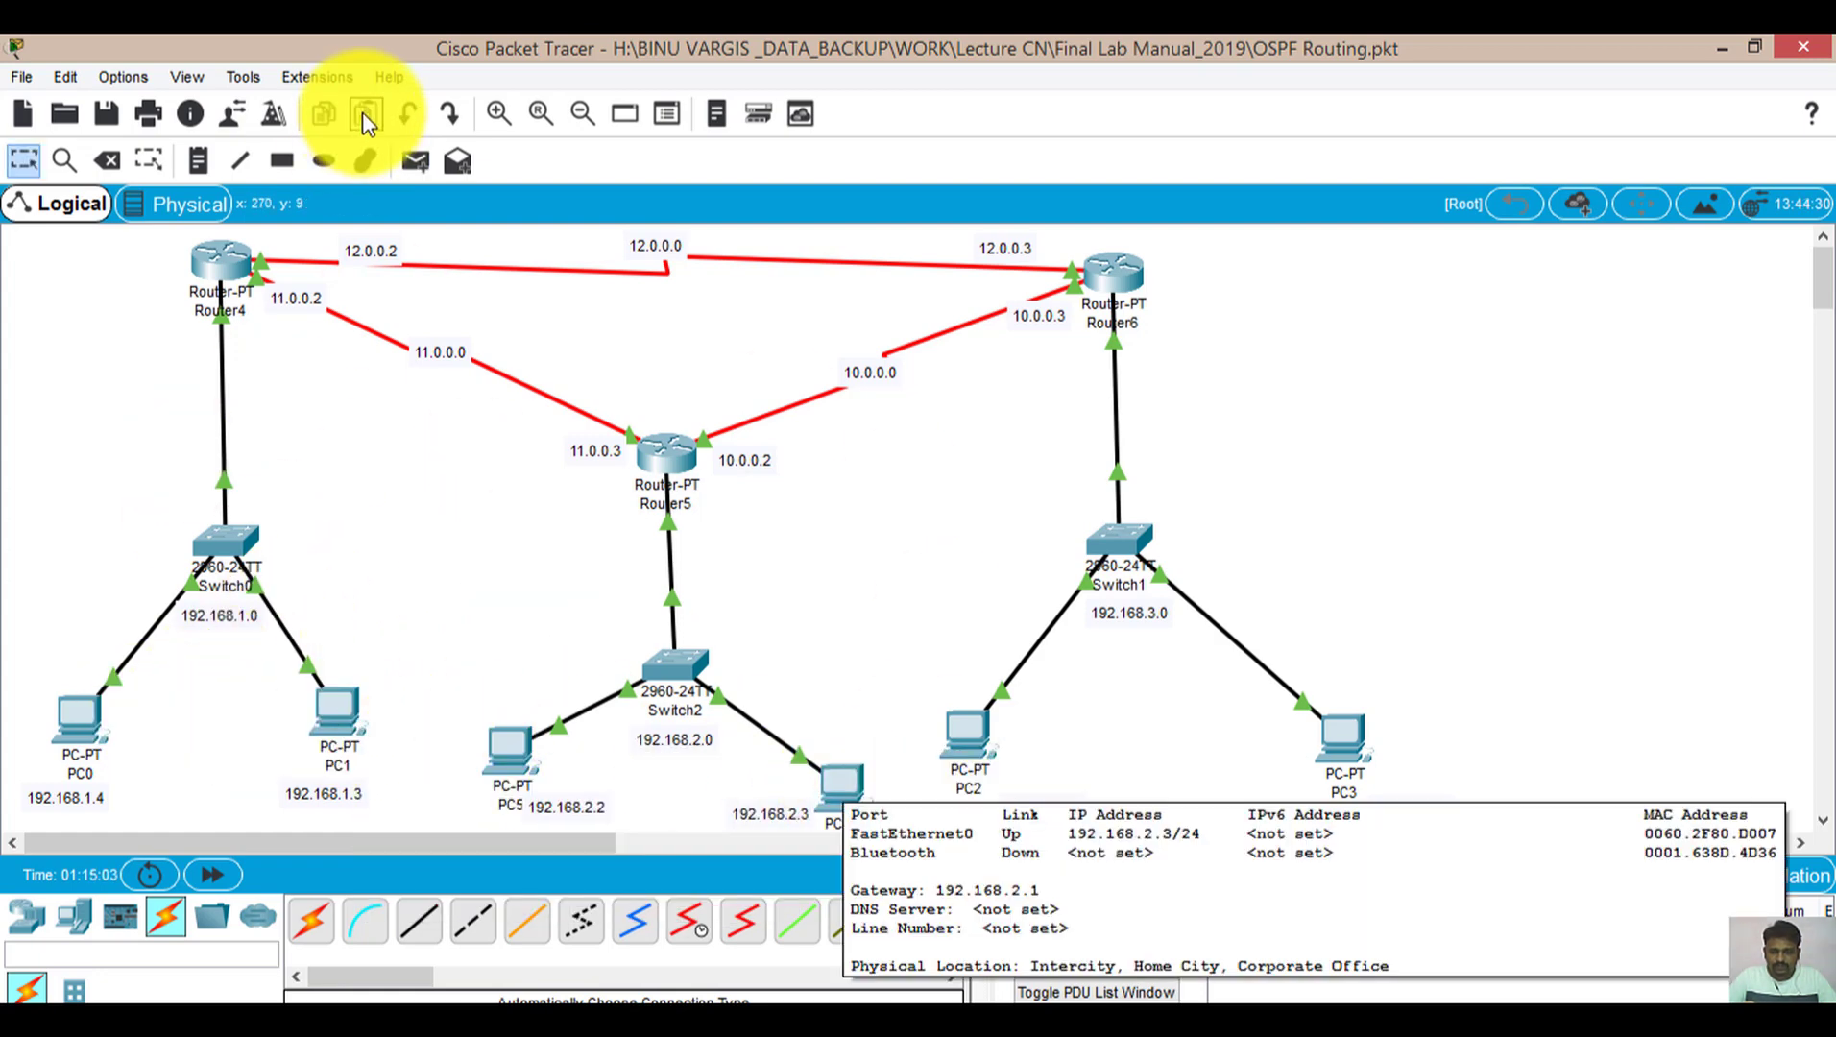
pyautogui.click(416, 160)
pyautogui.click(79, 722)
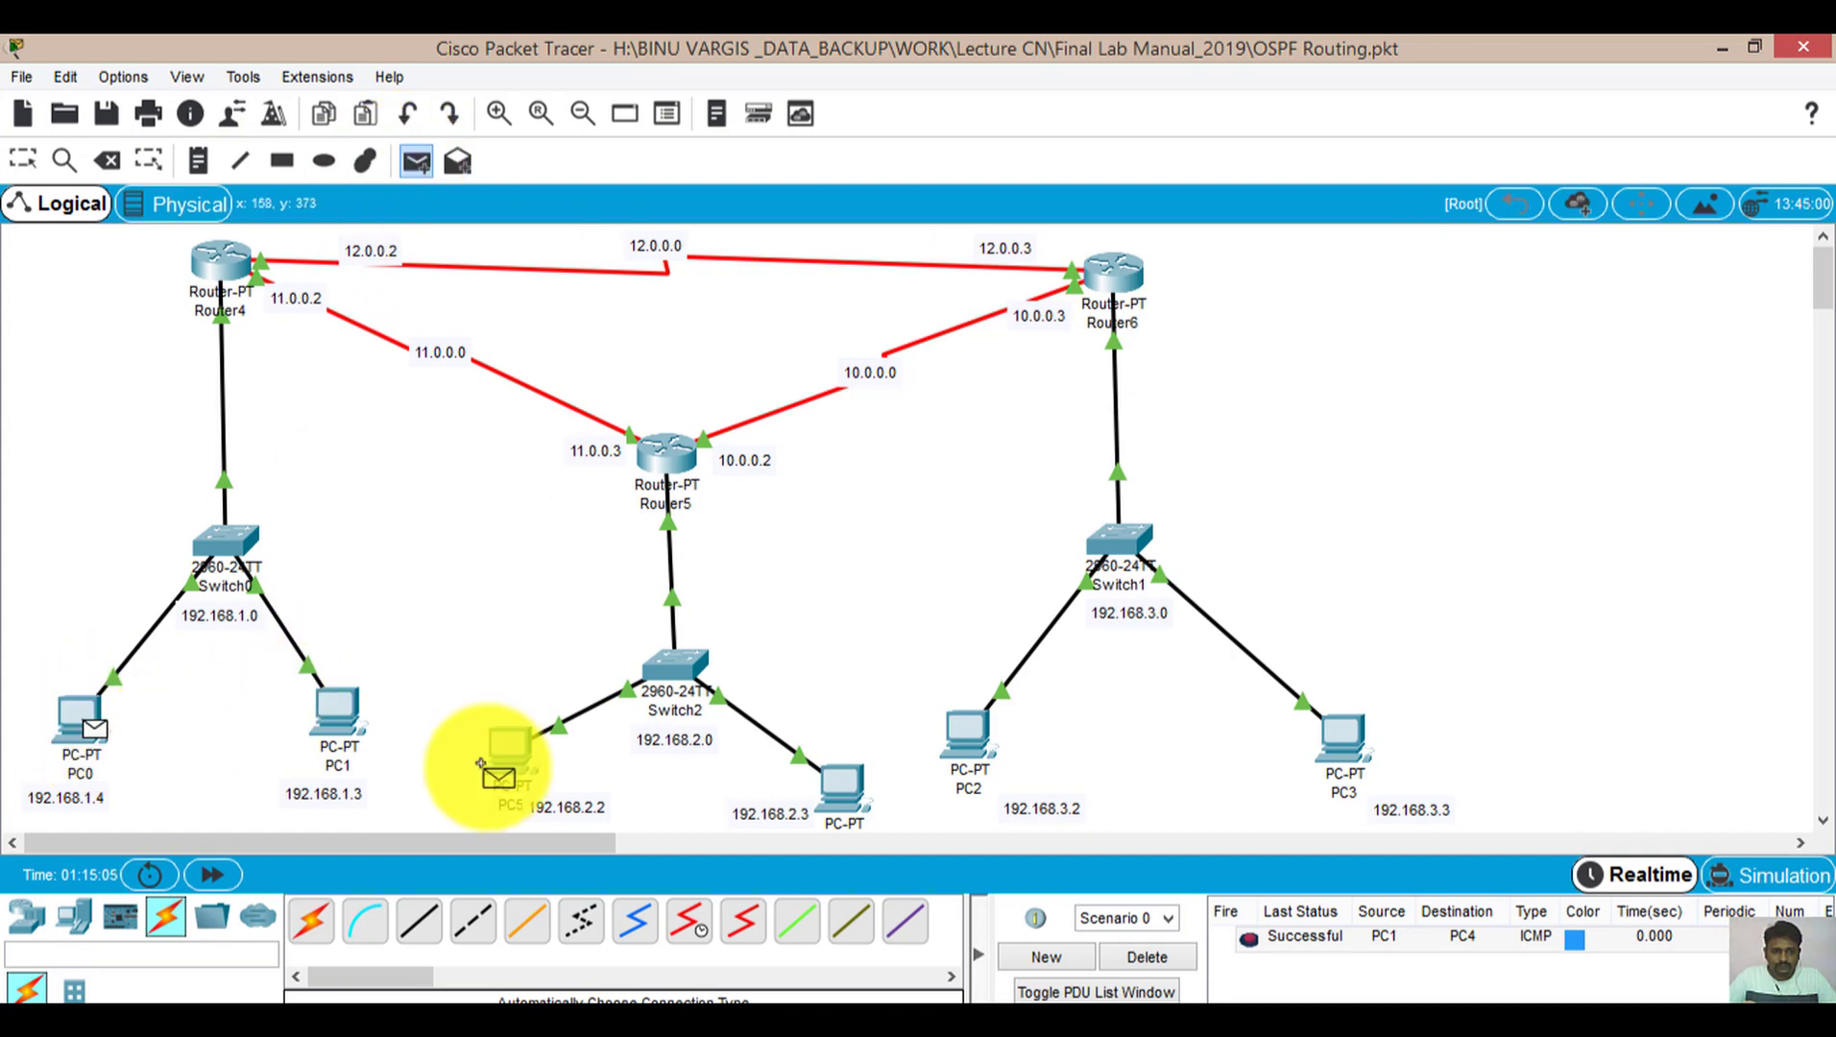
pyautogui.click(826, 776)
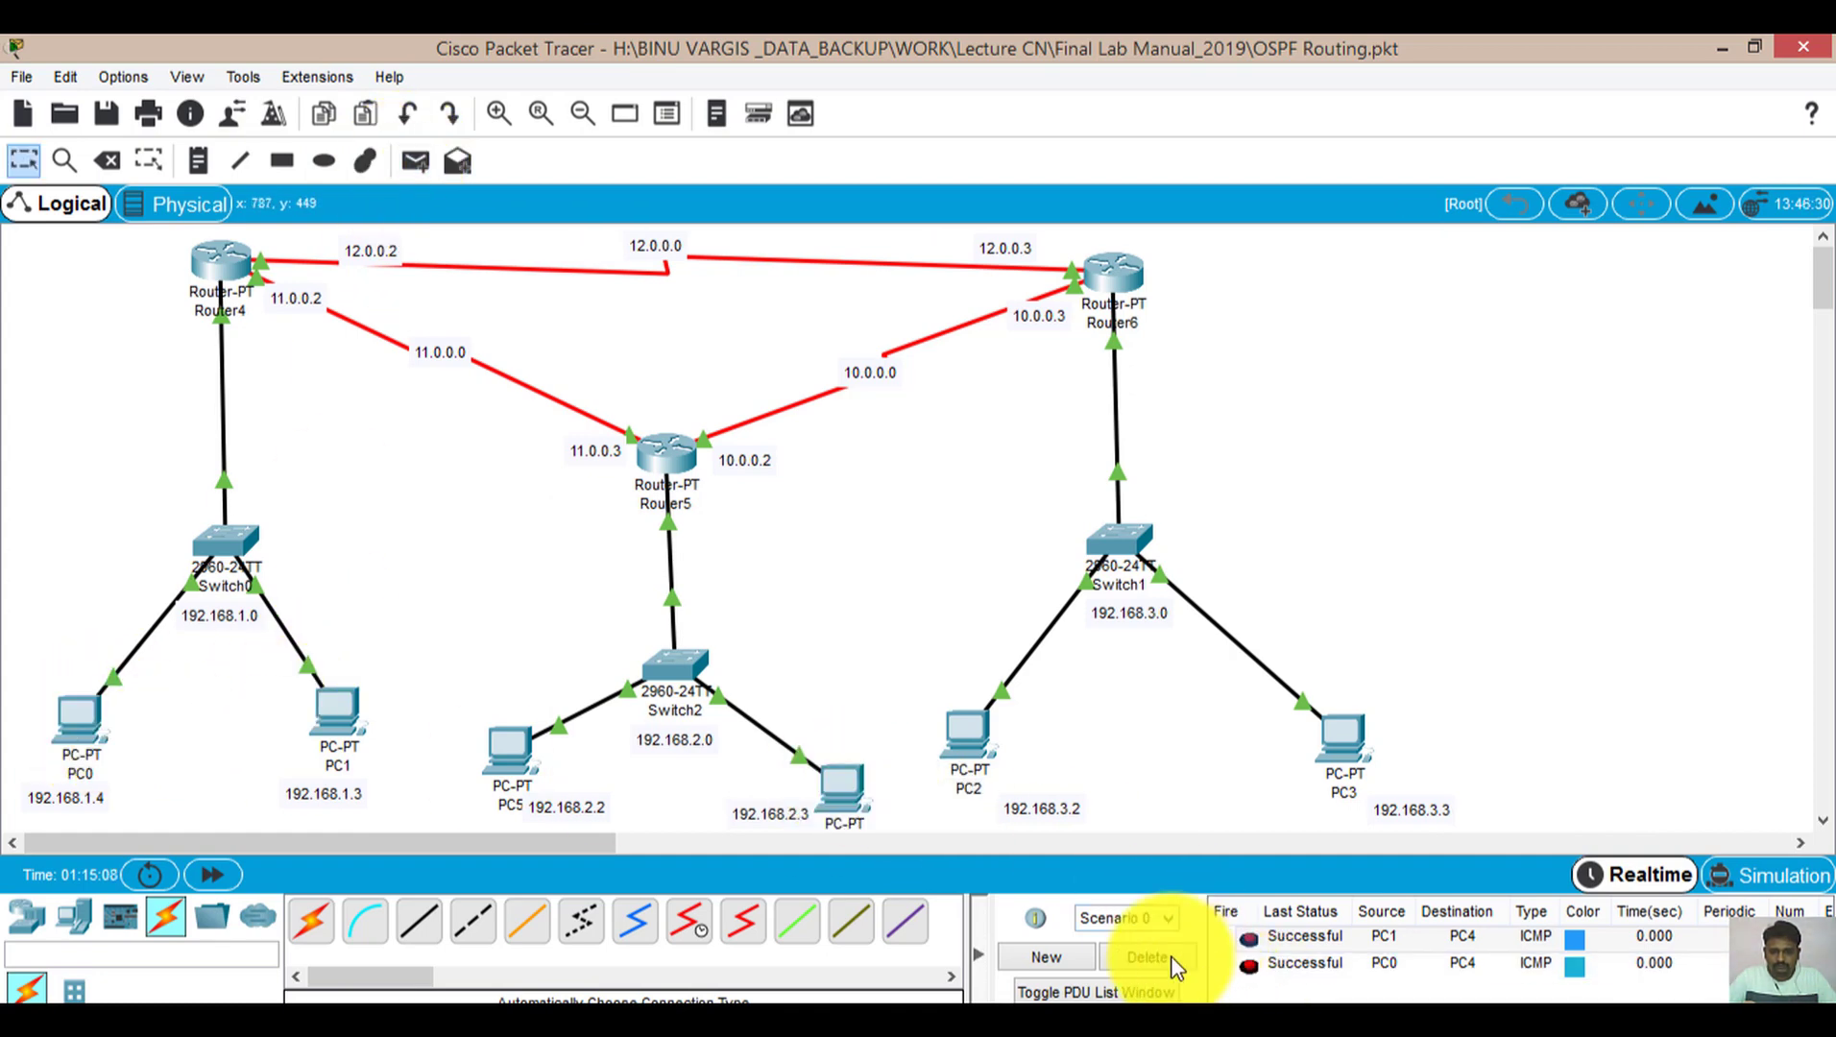
# Clear both PC4 tests and send a simple PDU from PC4 to PC2 in the 192.168.3.0 network
pyautogui.click(1146, 957)
pyautogui.click(416, 161)
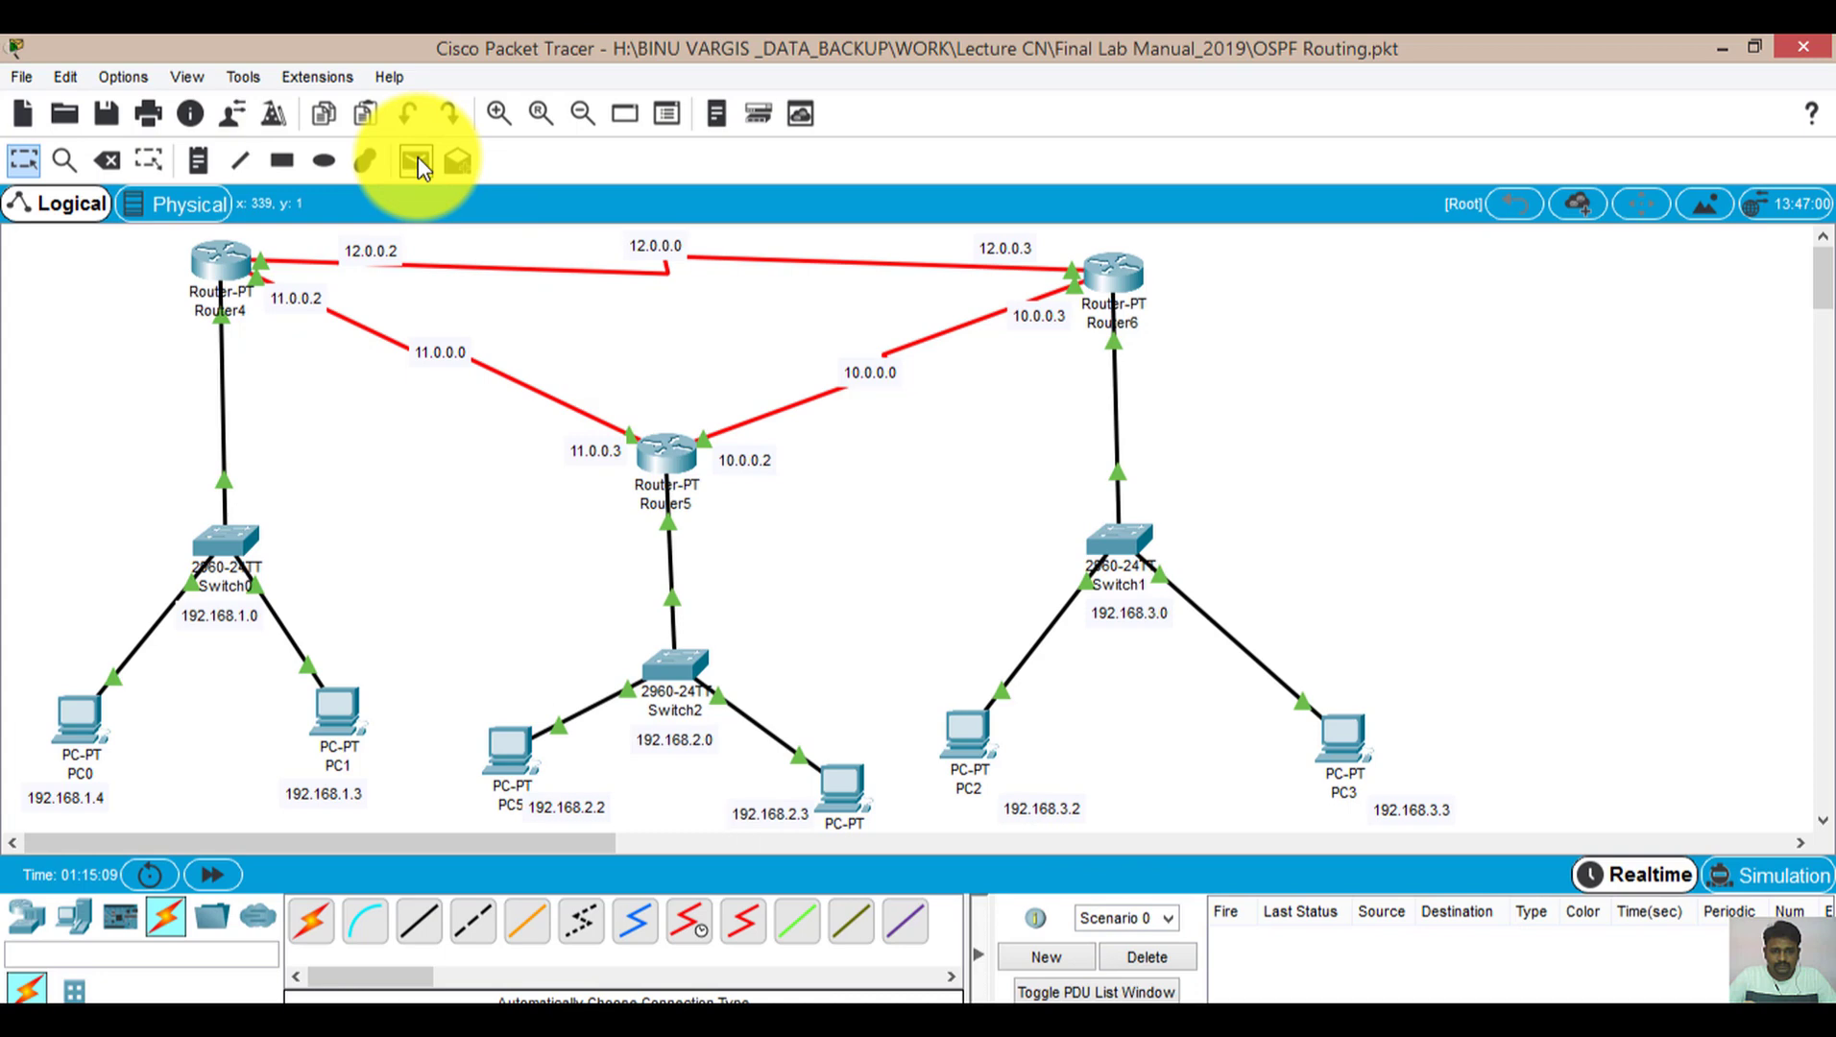
pyautogui.click(835, 778)
pyautogui.click(960, 732)
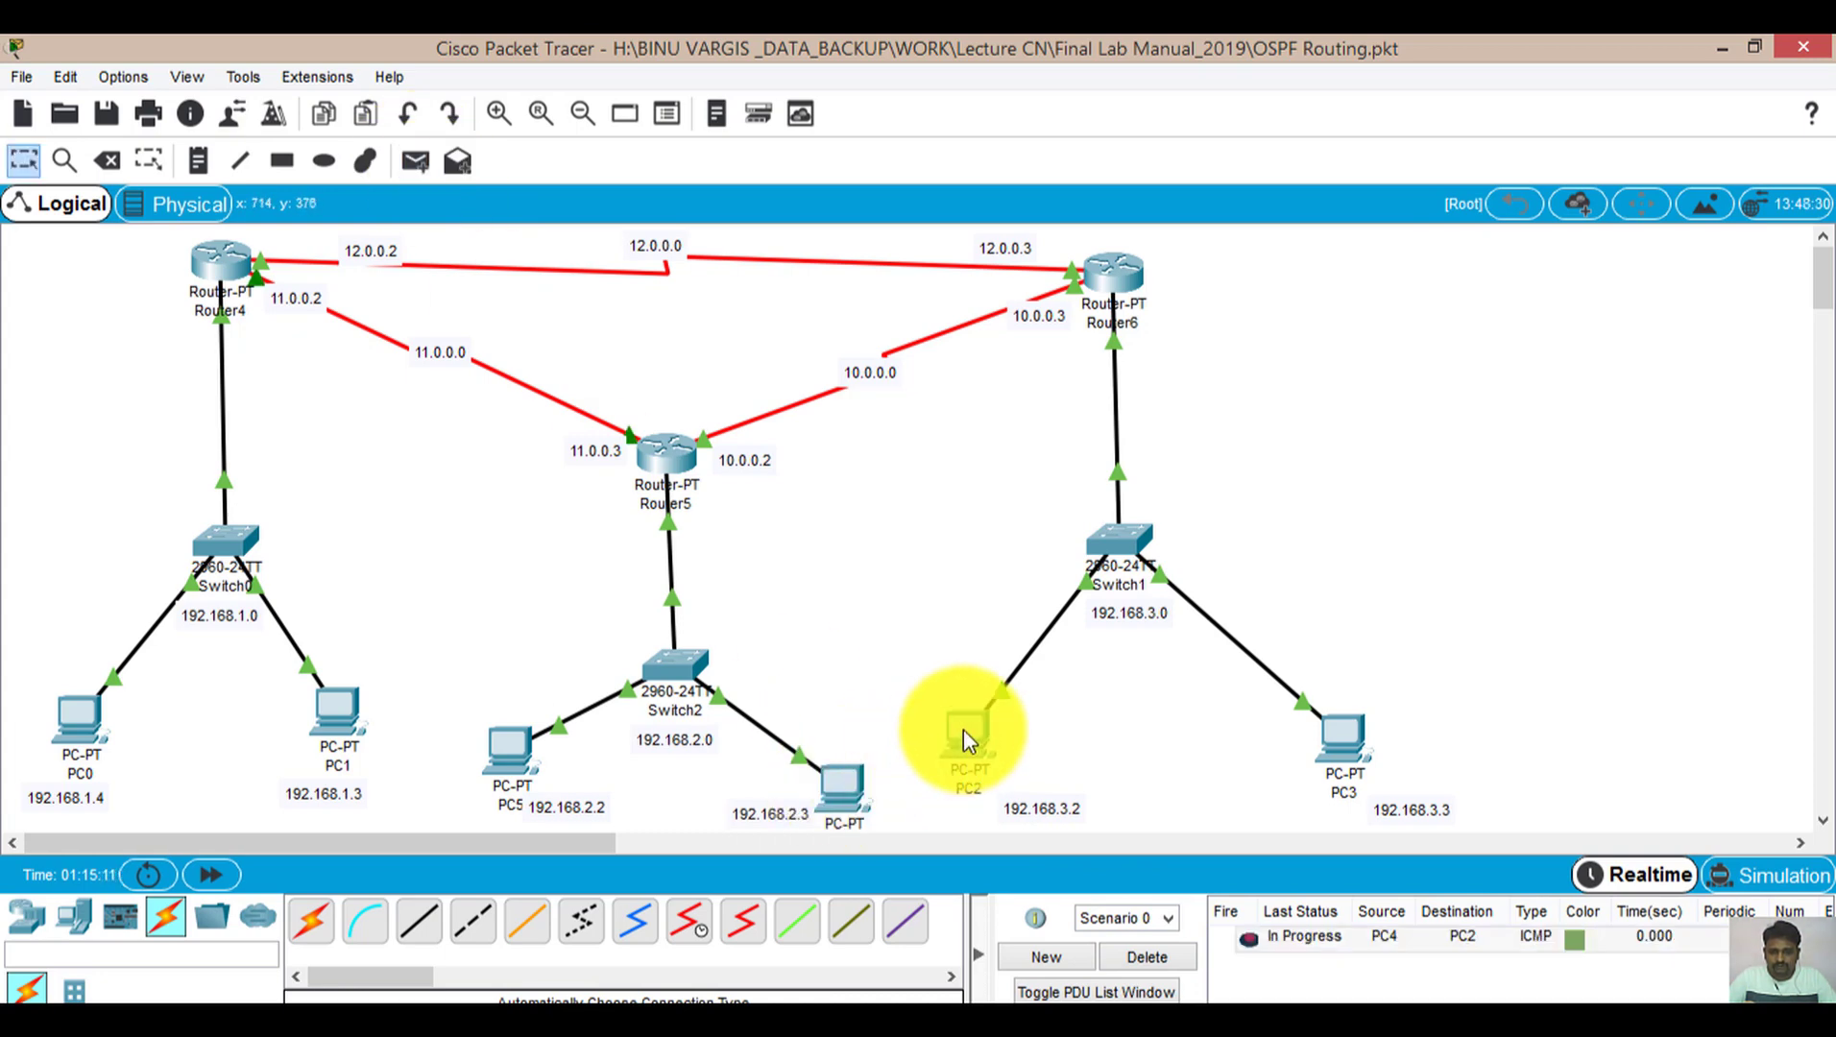
# Clear the PC4 to PC2 test and send simple PDUs from PC5 to PC2 and from PC4 to PC2
pyautogui.click(1155, 956)
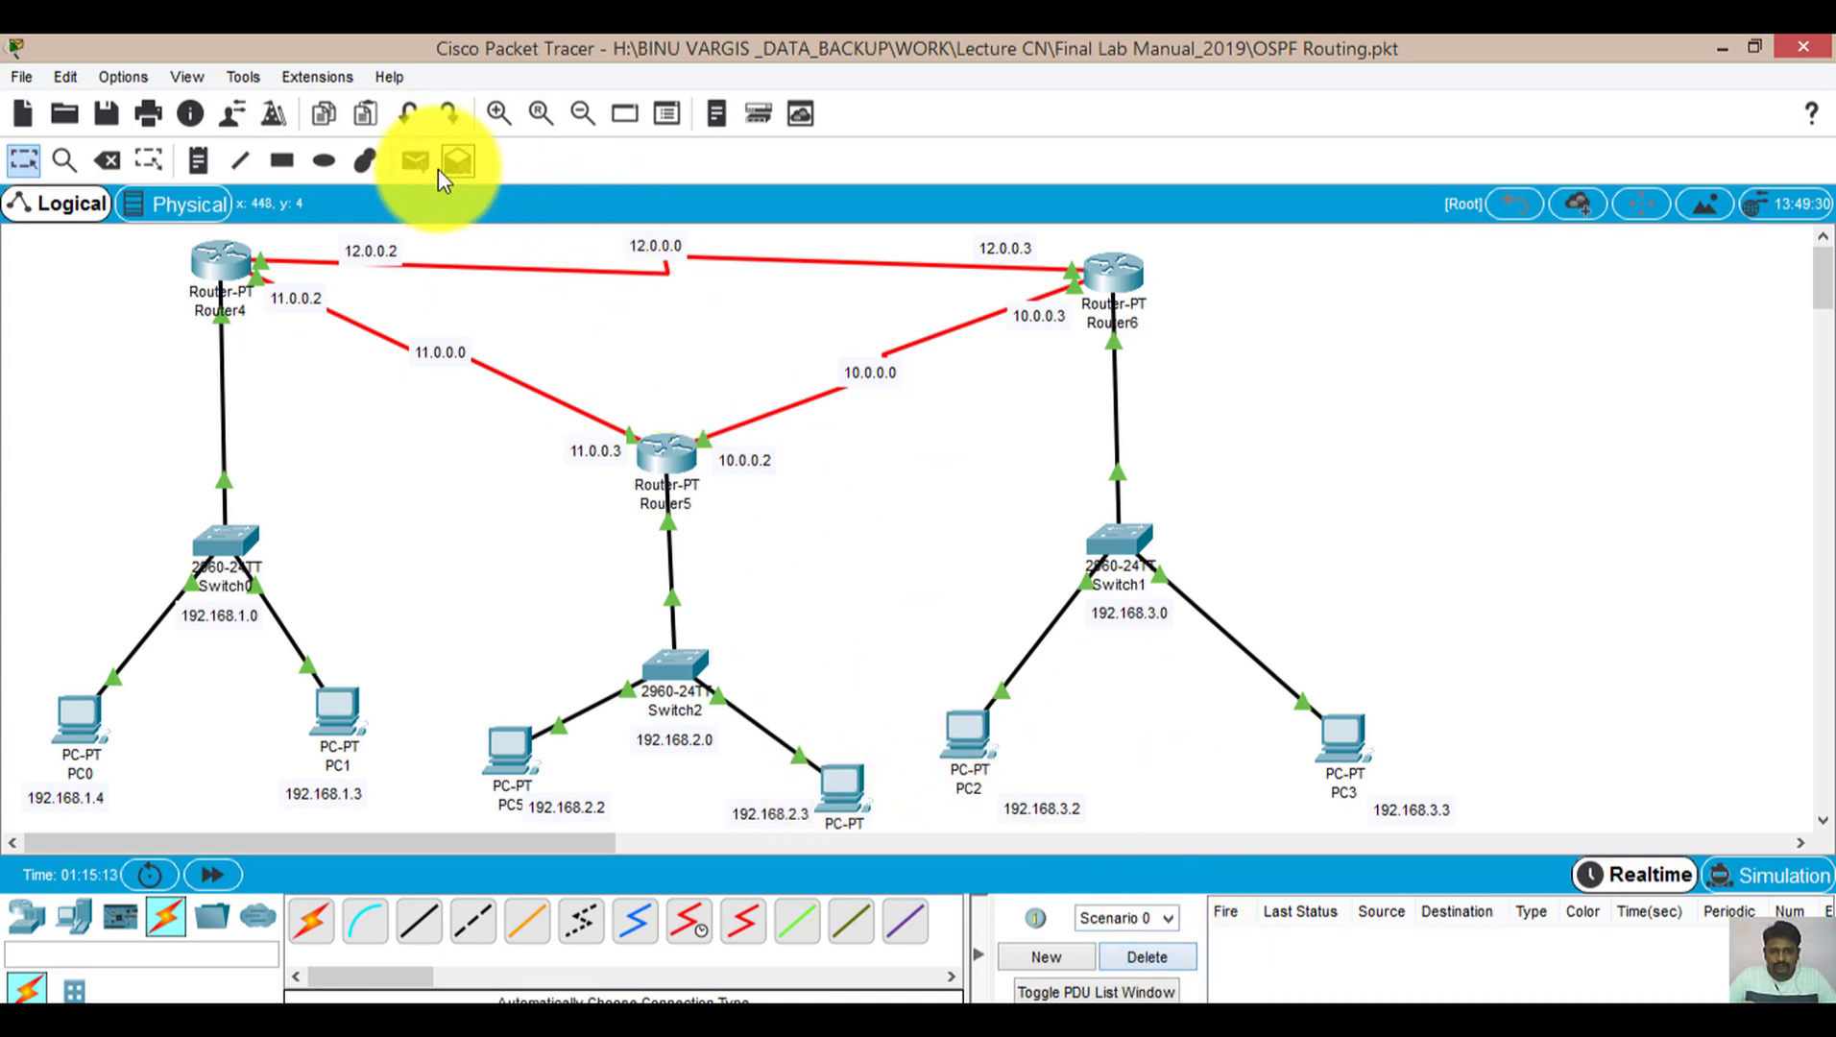
pyautogui.click(423, 163)
pyautogui.click(509, 754)
pyautogui.click(962, 730)
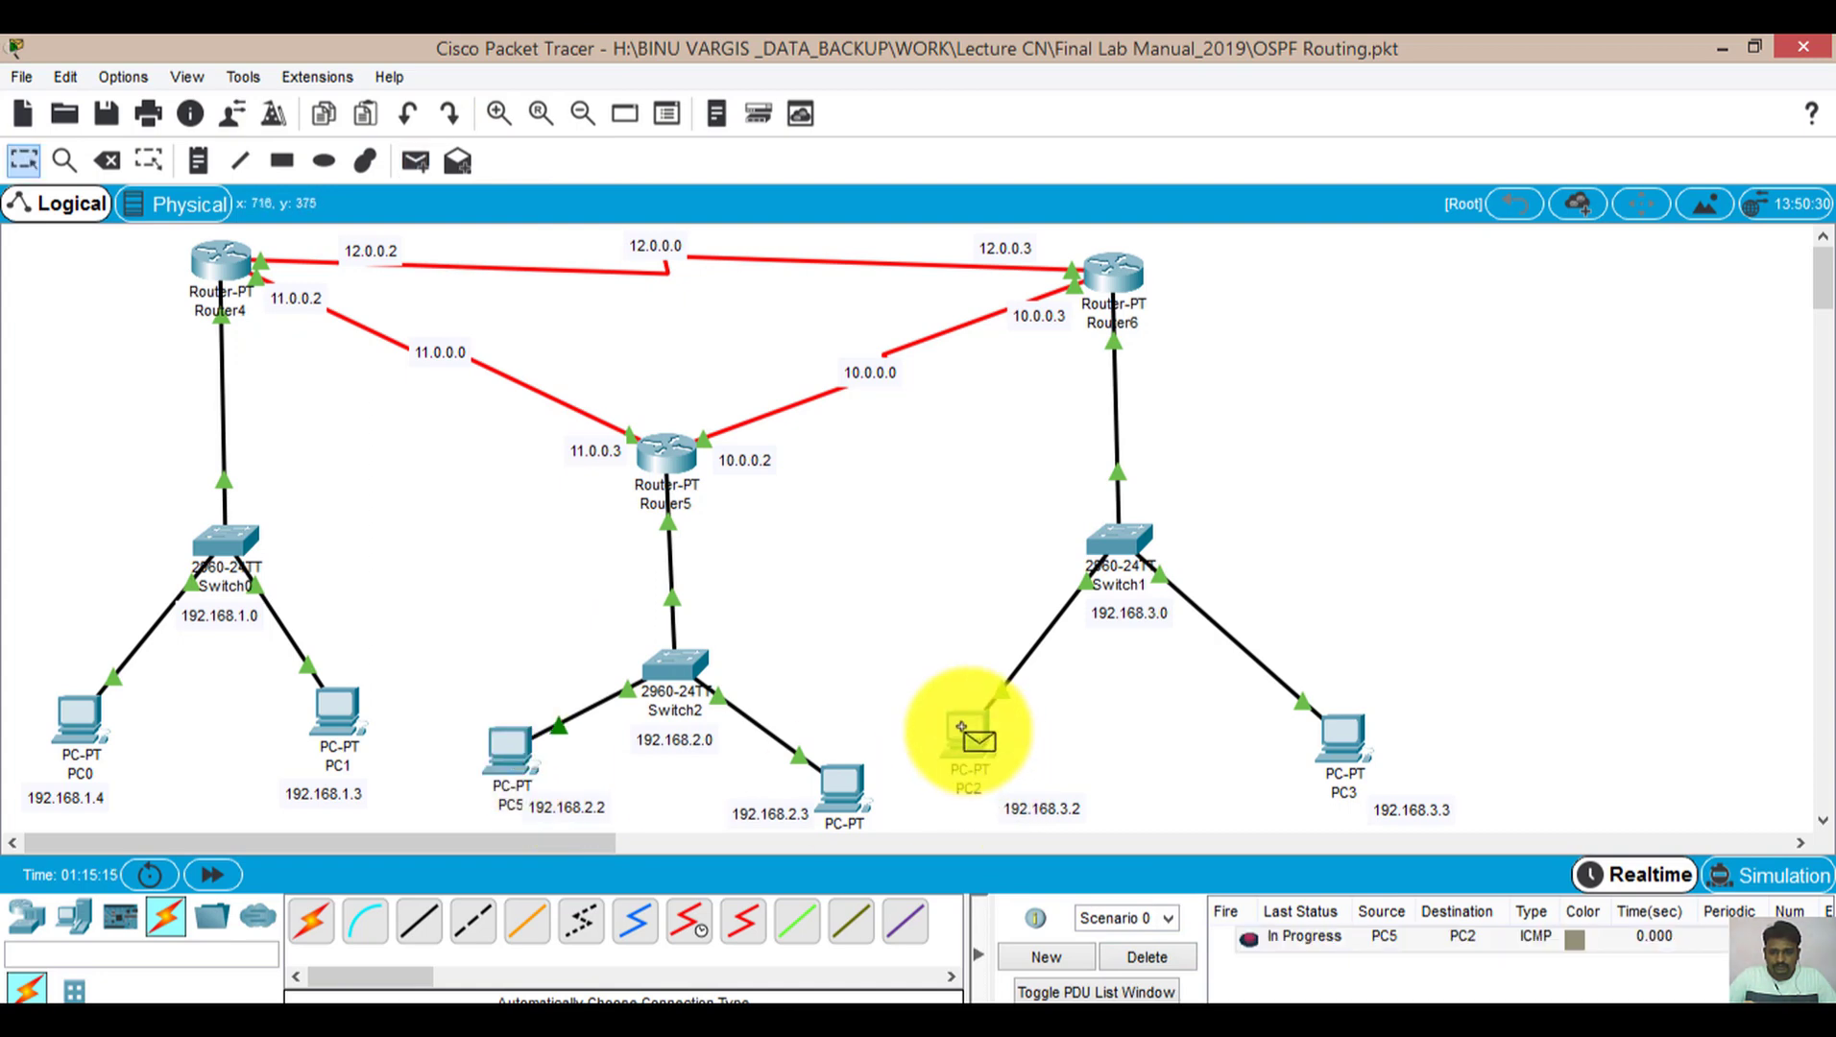
pyautogui.click(423, 165)
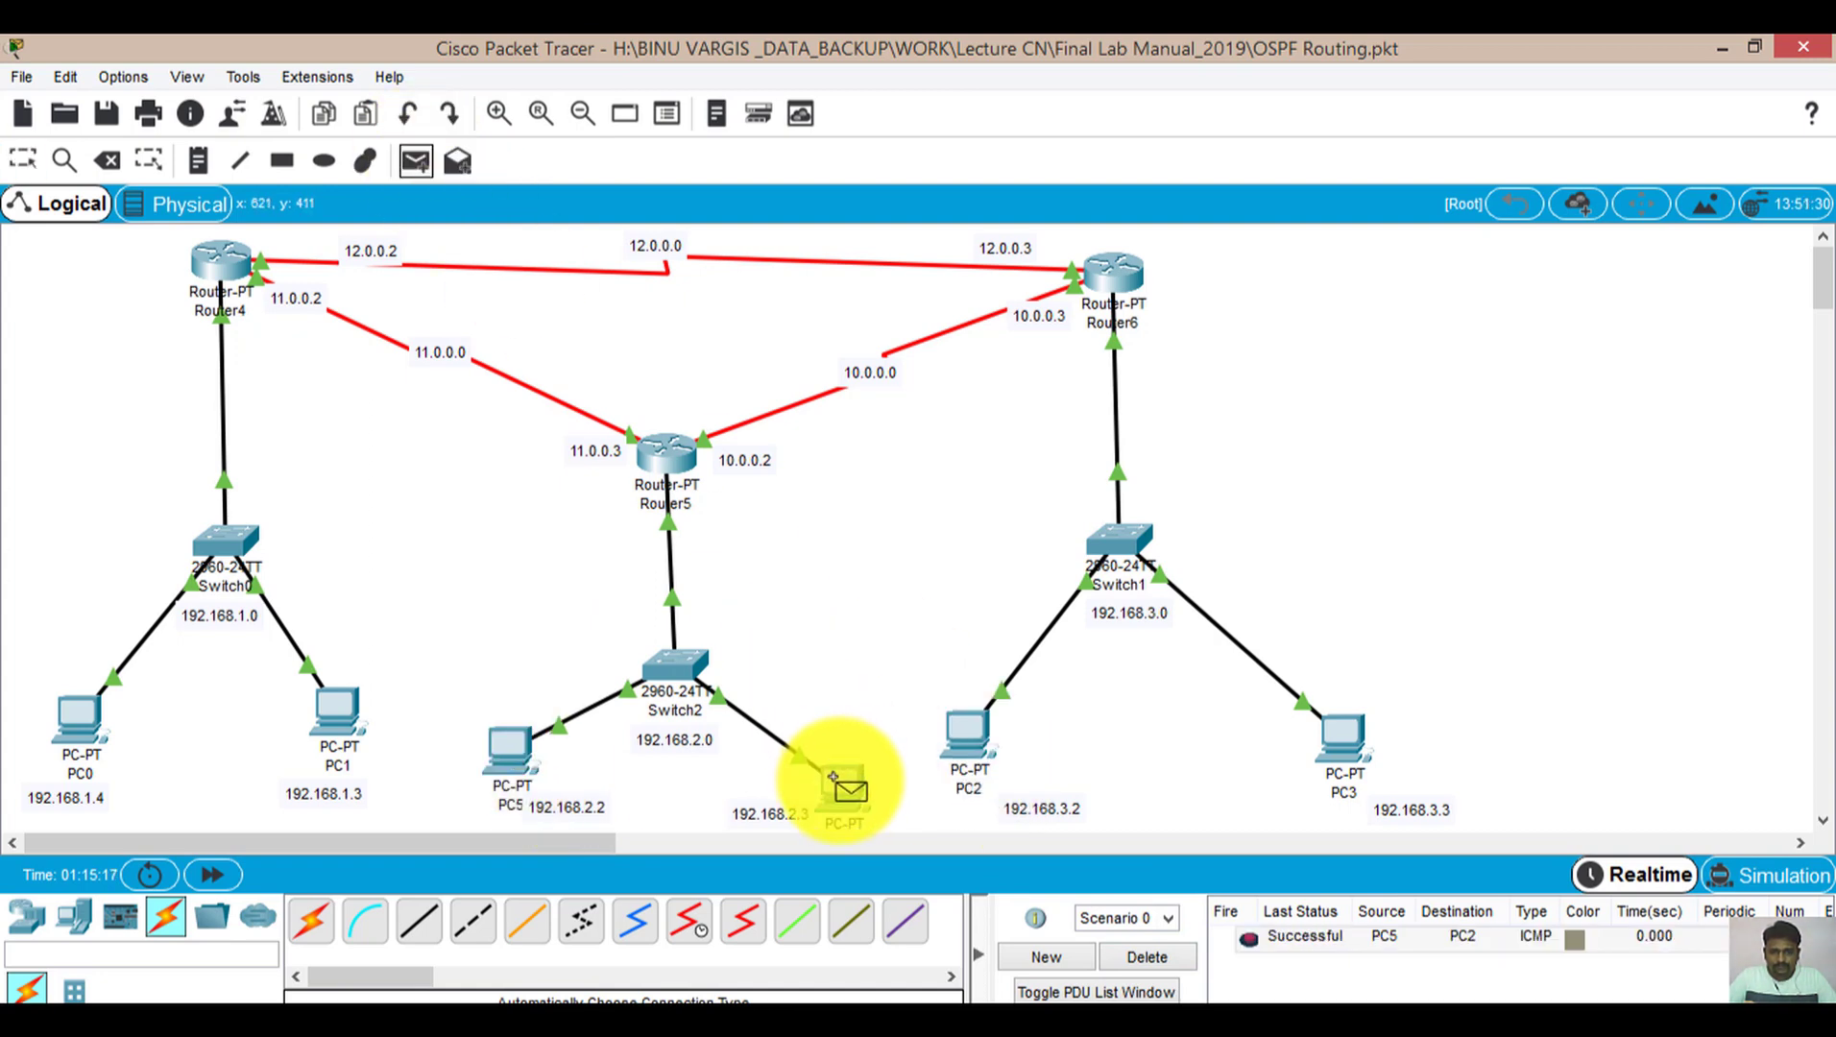
pyautogui.click(834, 777)
pyautogui.click(956, 738)
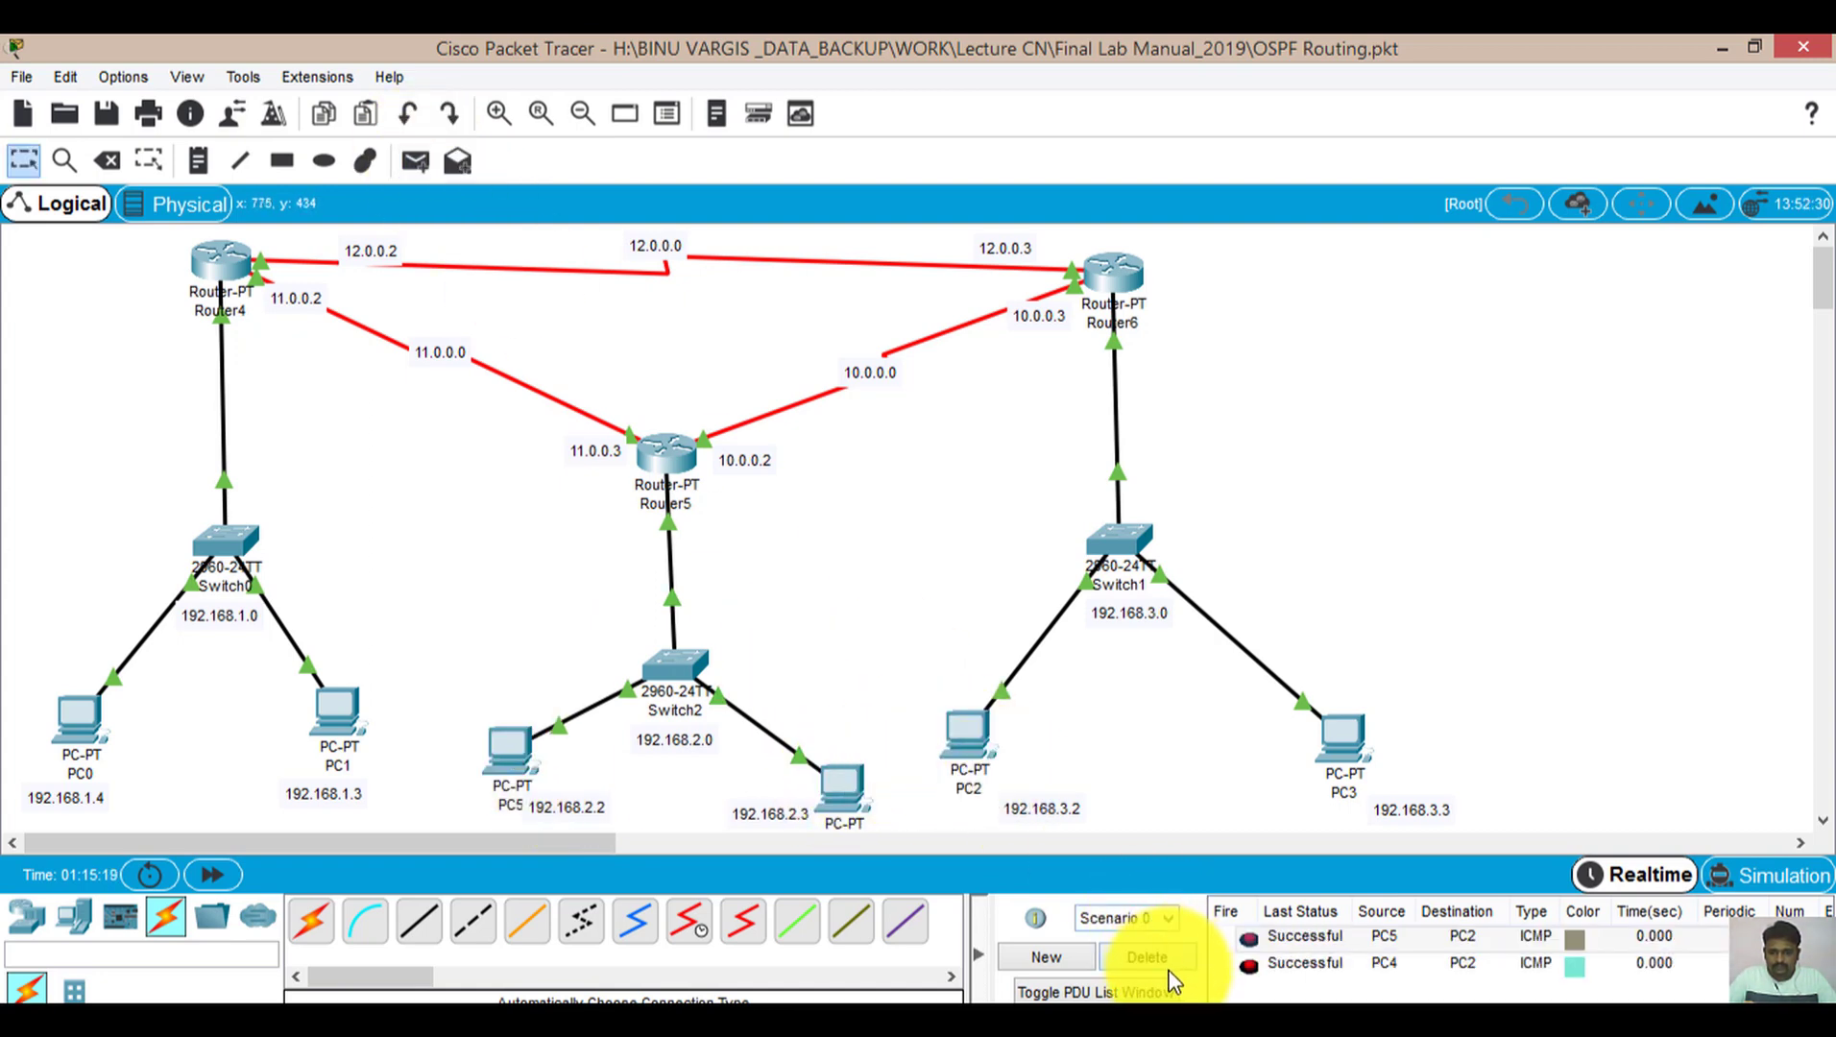
# Clear the PC2 tests and send a simple PDU from PC4 to PC3
pyautogui.click(1168, 966)
pyautogui.click(419, 163)
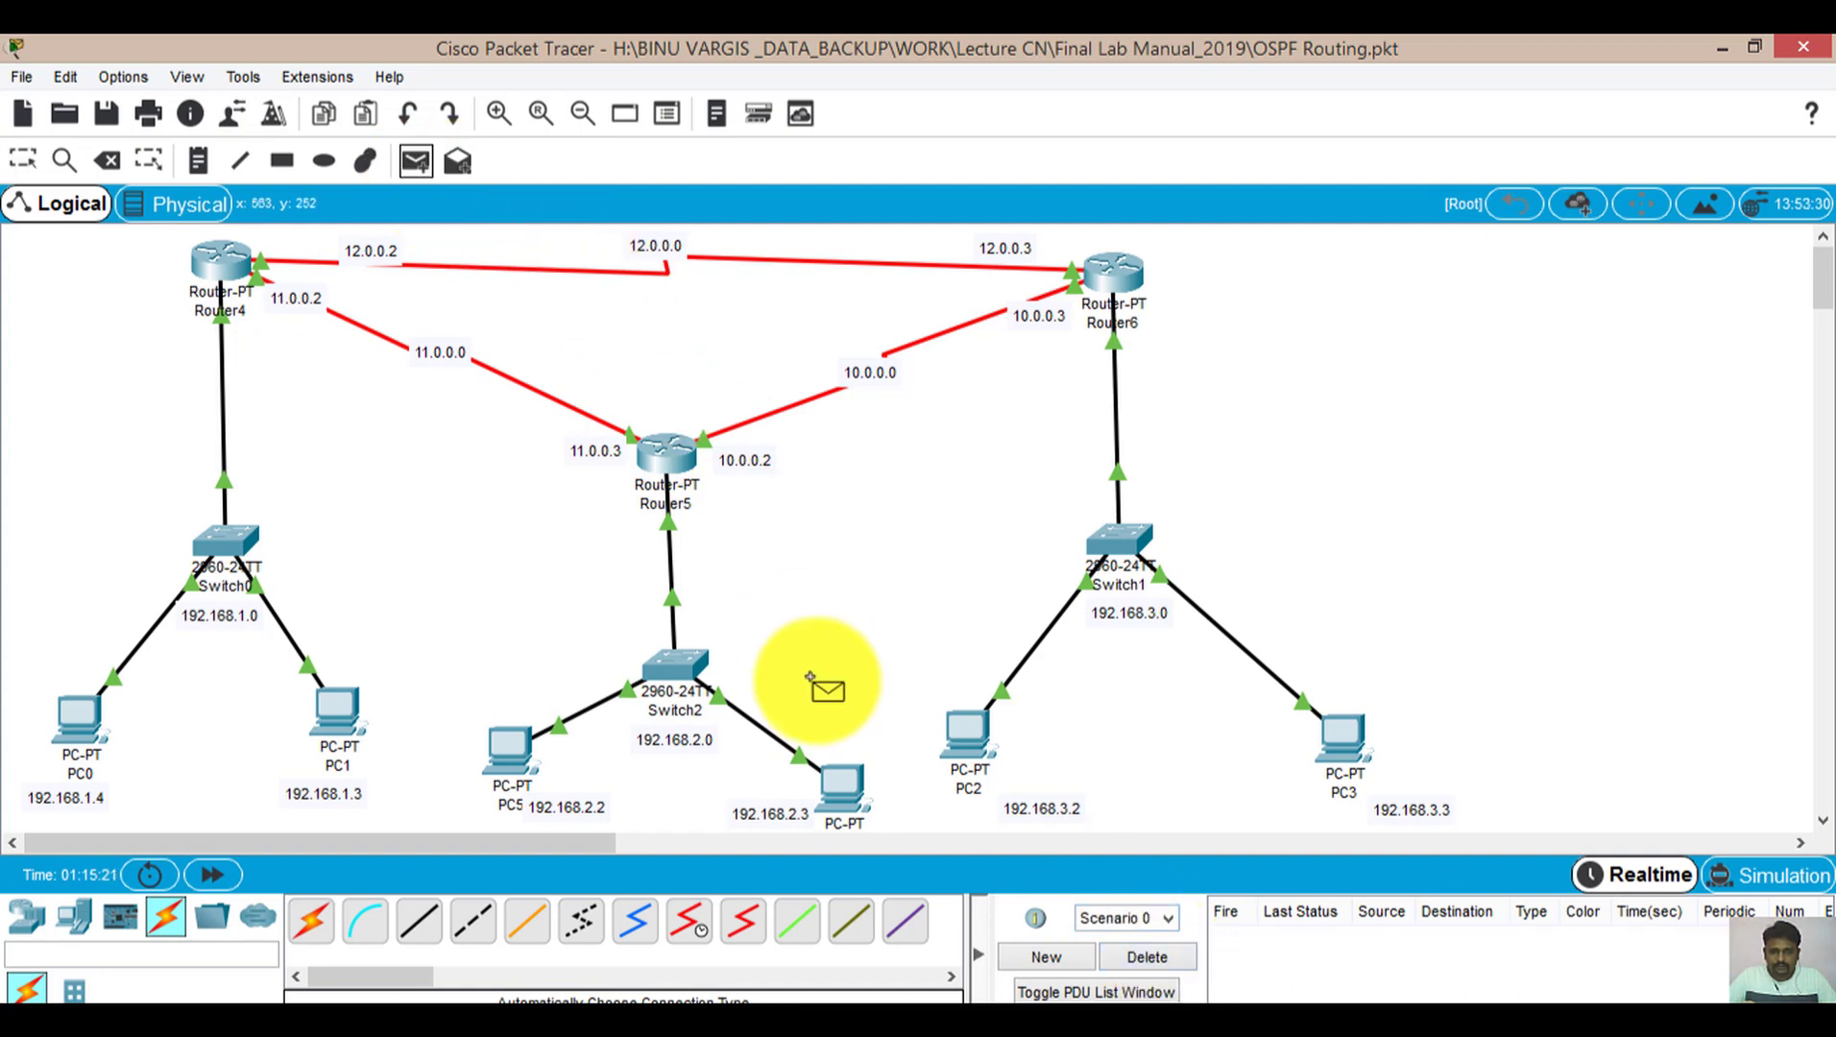
pyautogui.click(841, 786)
pyautogui.click(1348, 745)
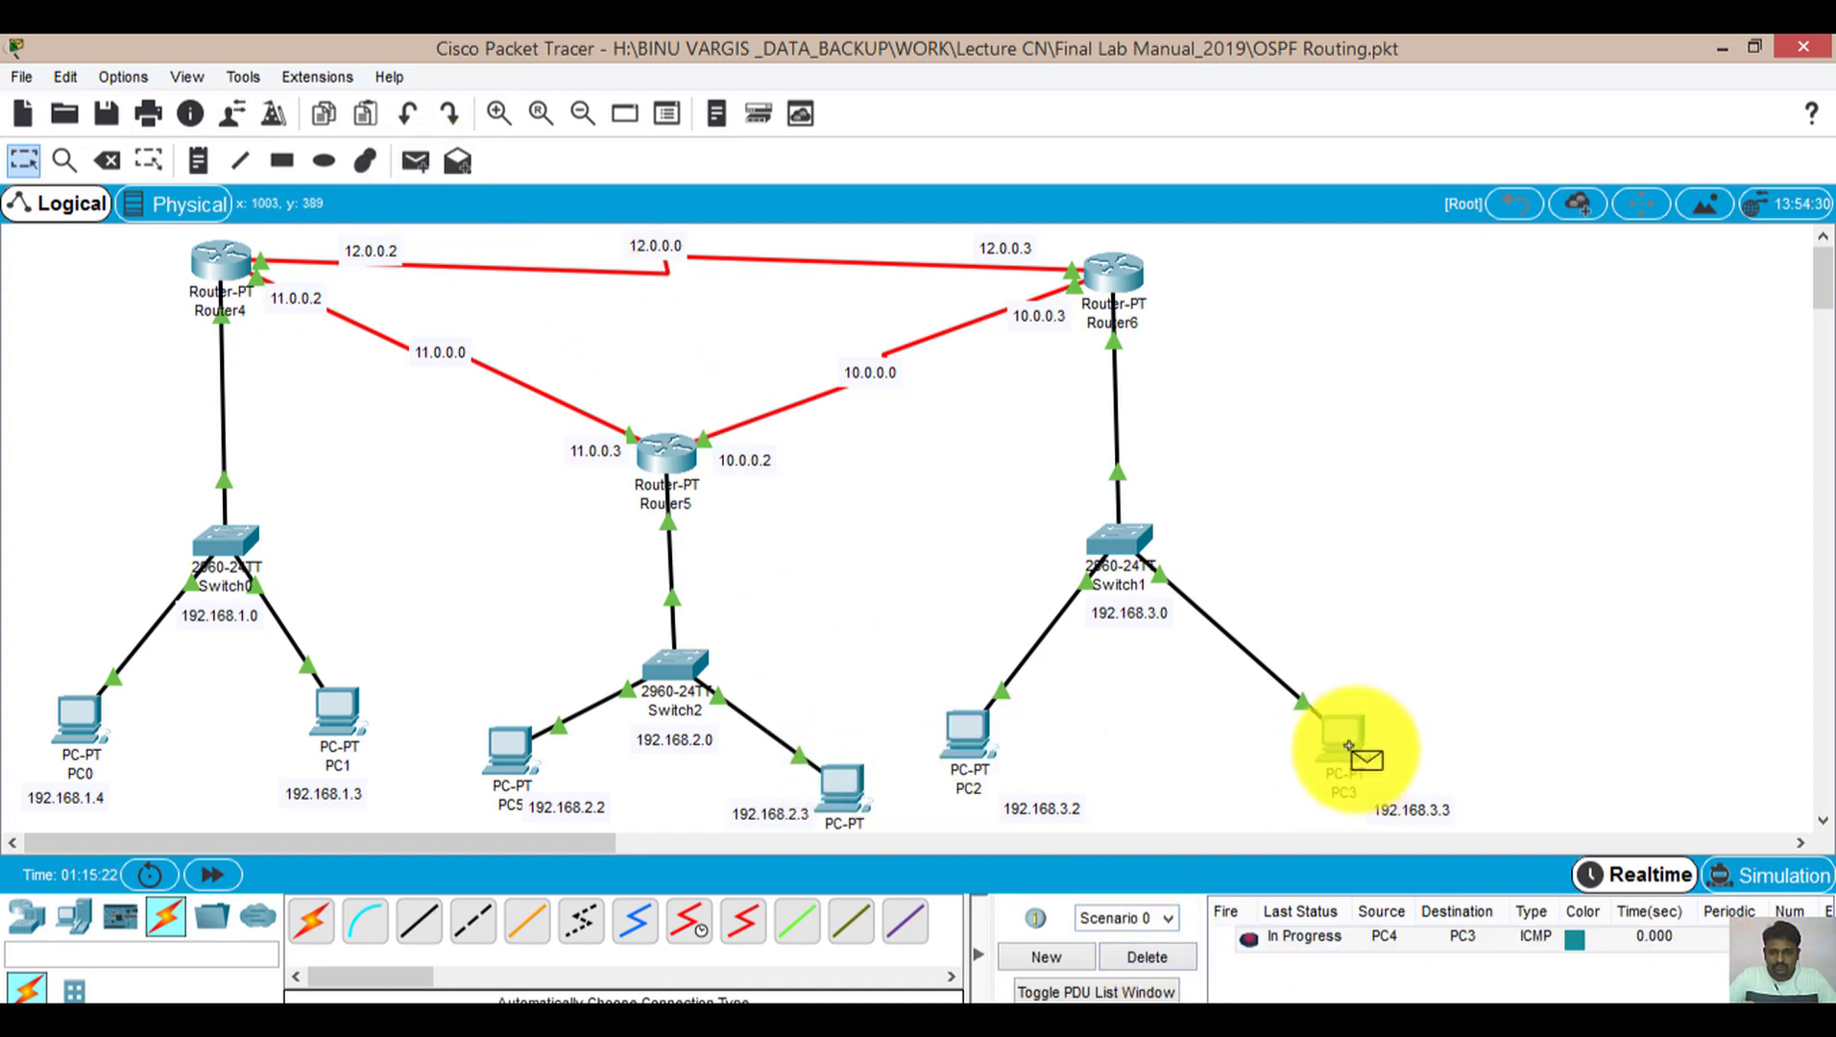
# Clear the PC4 to PC3 test and send a simple PDU from PC5 to PC3
pyautogui.click(1168, 961)
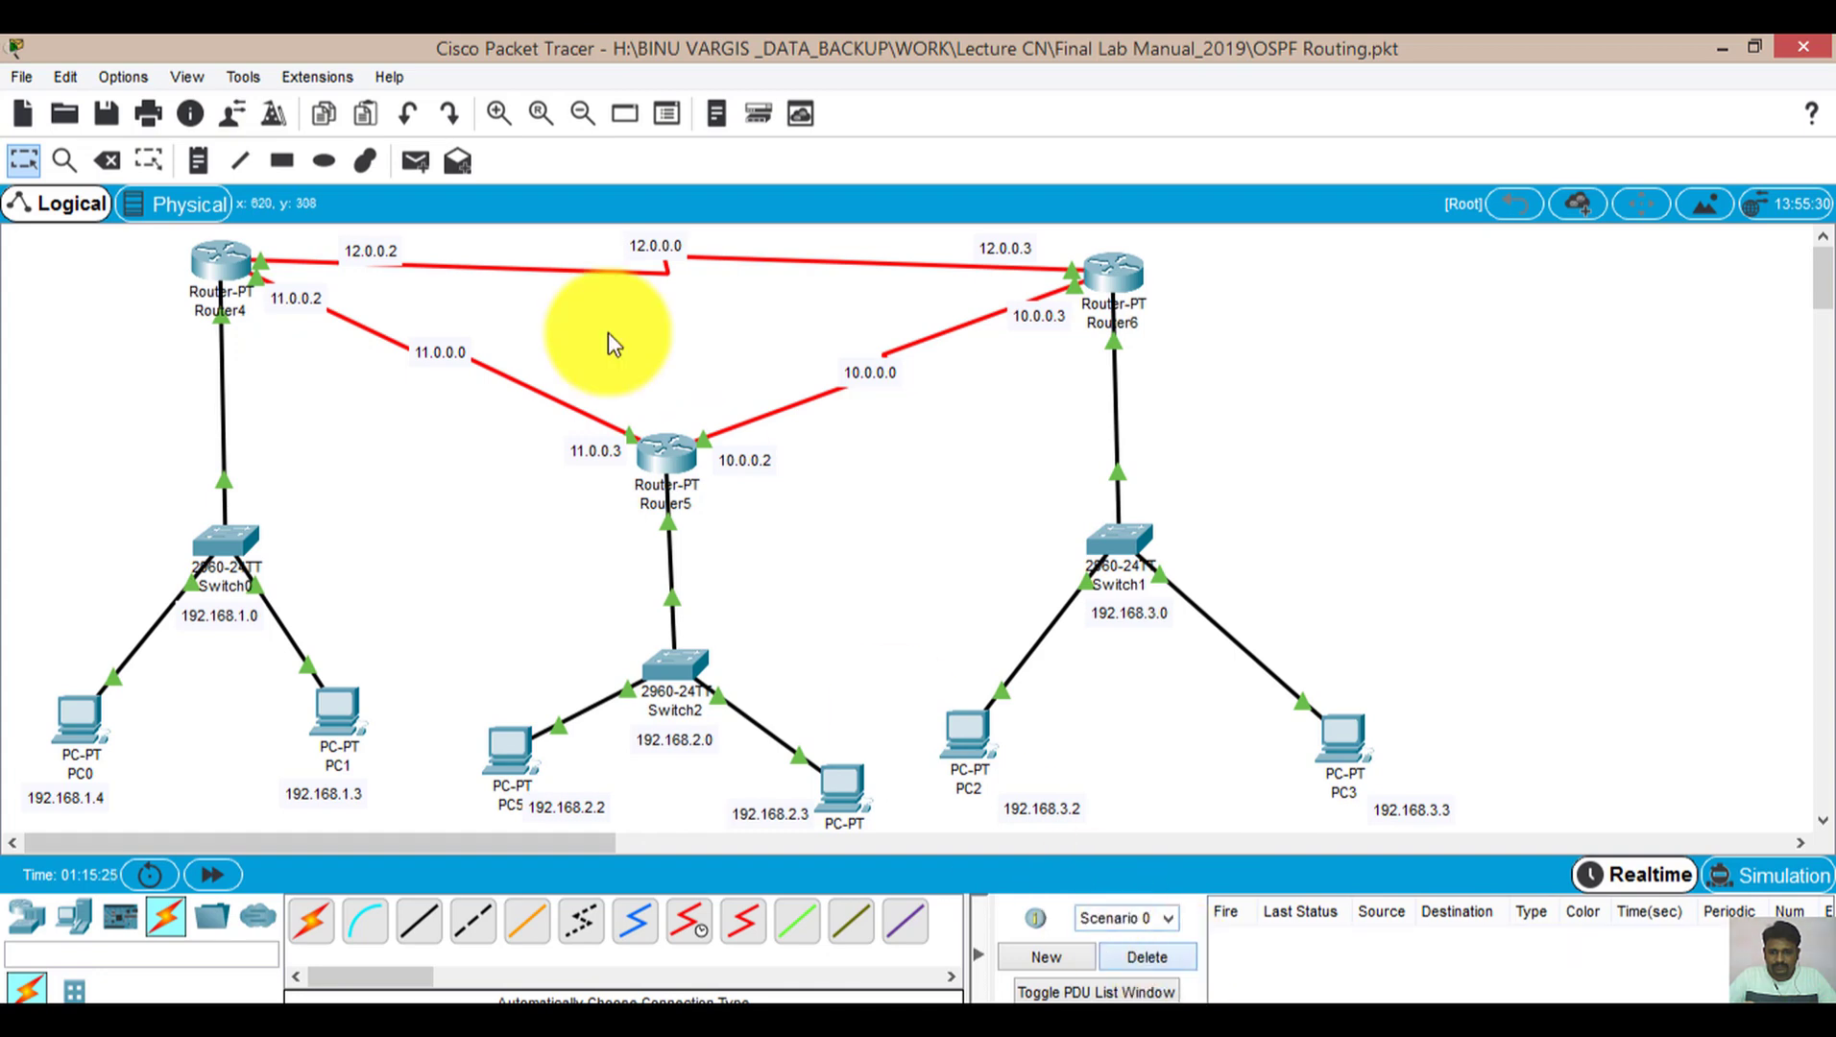
pyautogui.click(415, 160)
pyautogui.click(511, 751)
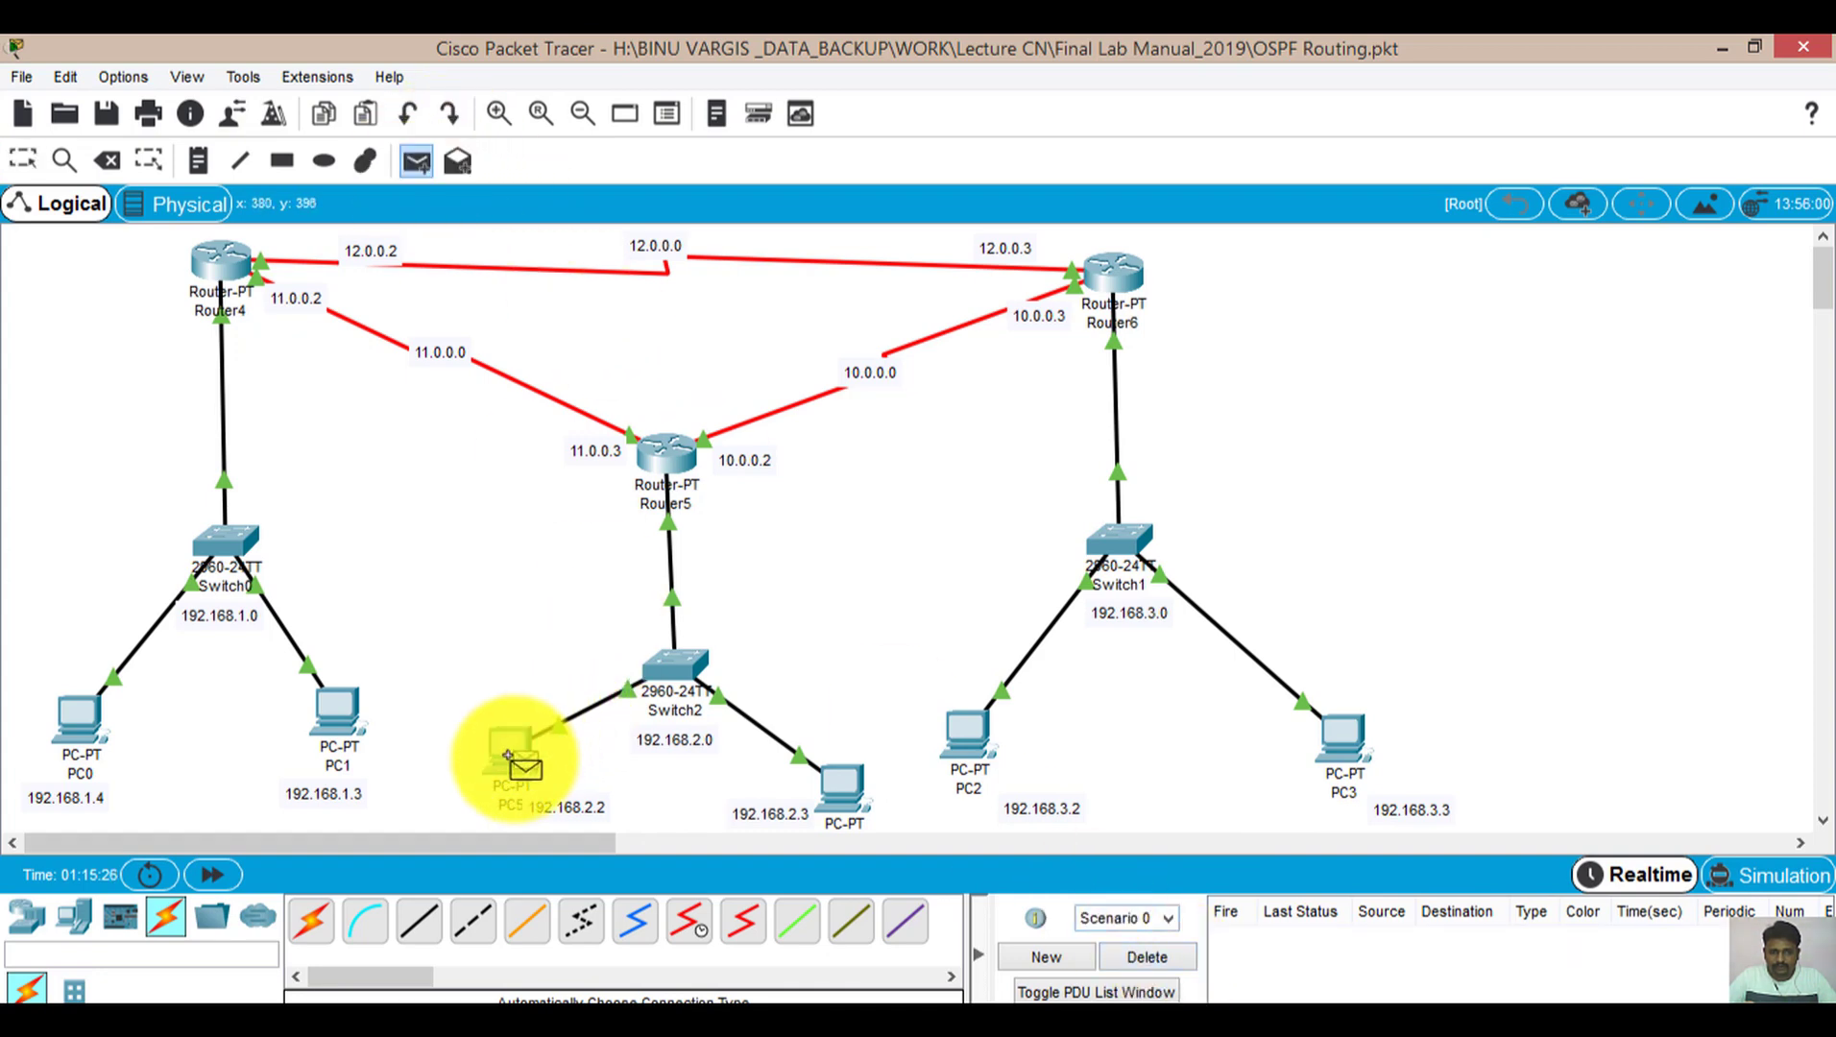
pyautogui.click(1344, 742)
# Clear the PC5 to PC3 test and send another simple PDU from PC4 to PC3
pyautogui.click(1152, 959)
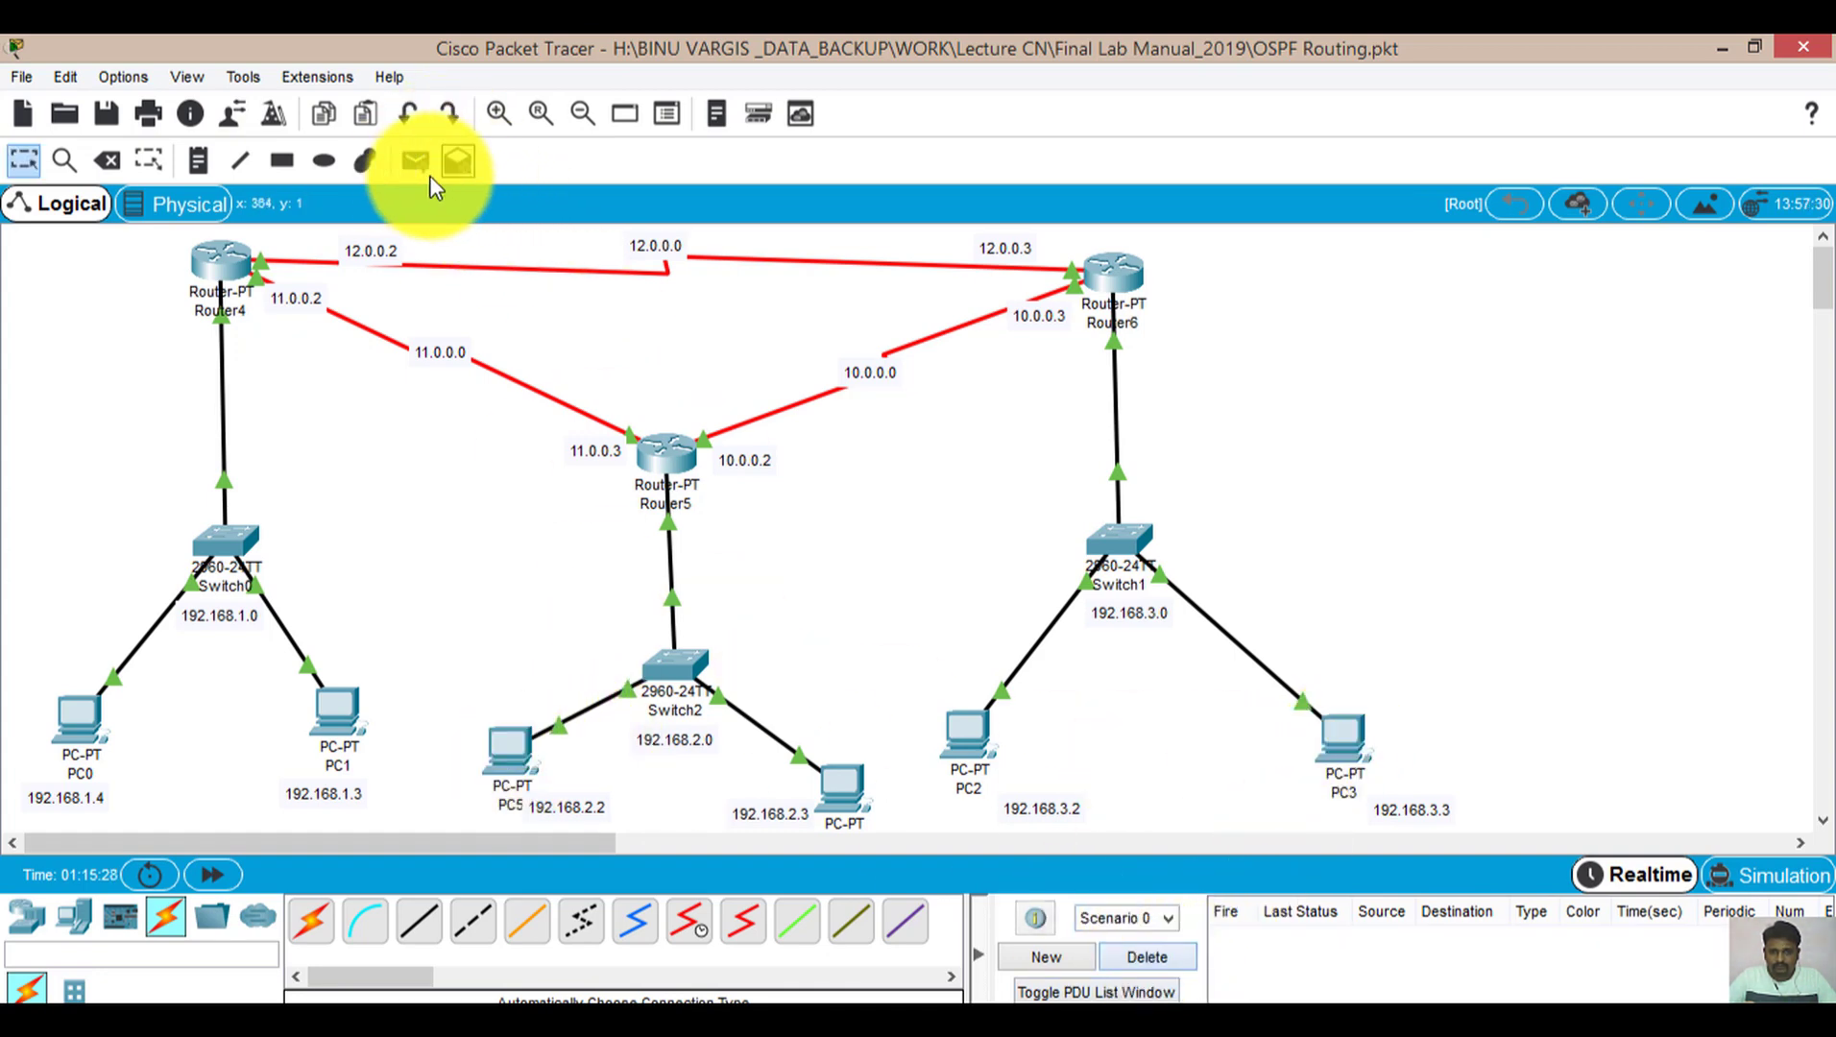
pyautogui.click(415, 161)
pyautogui.click(838, 783)
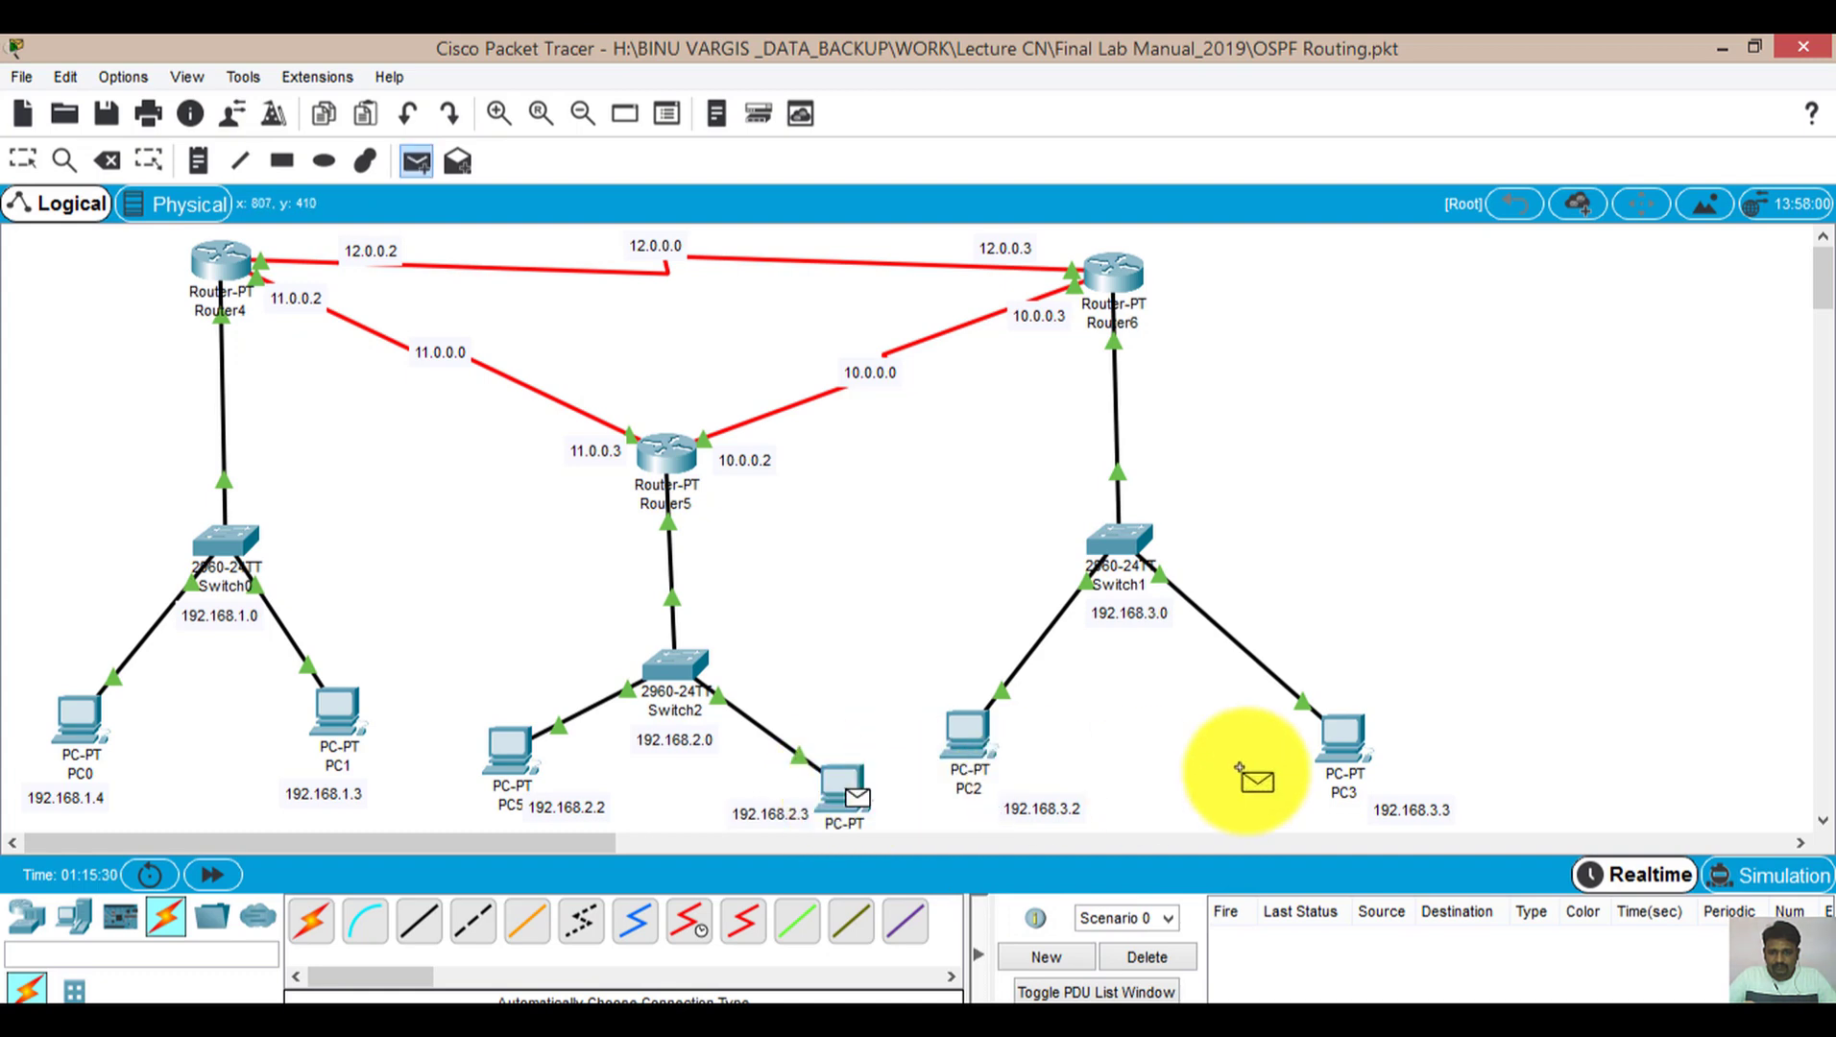
pyautogui.click(1337, 741)
# Clear the PC4 to PC3 test and send a simple PDU from PC1 to PC4
pyautogui.click(1152, 958)
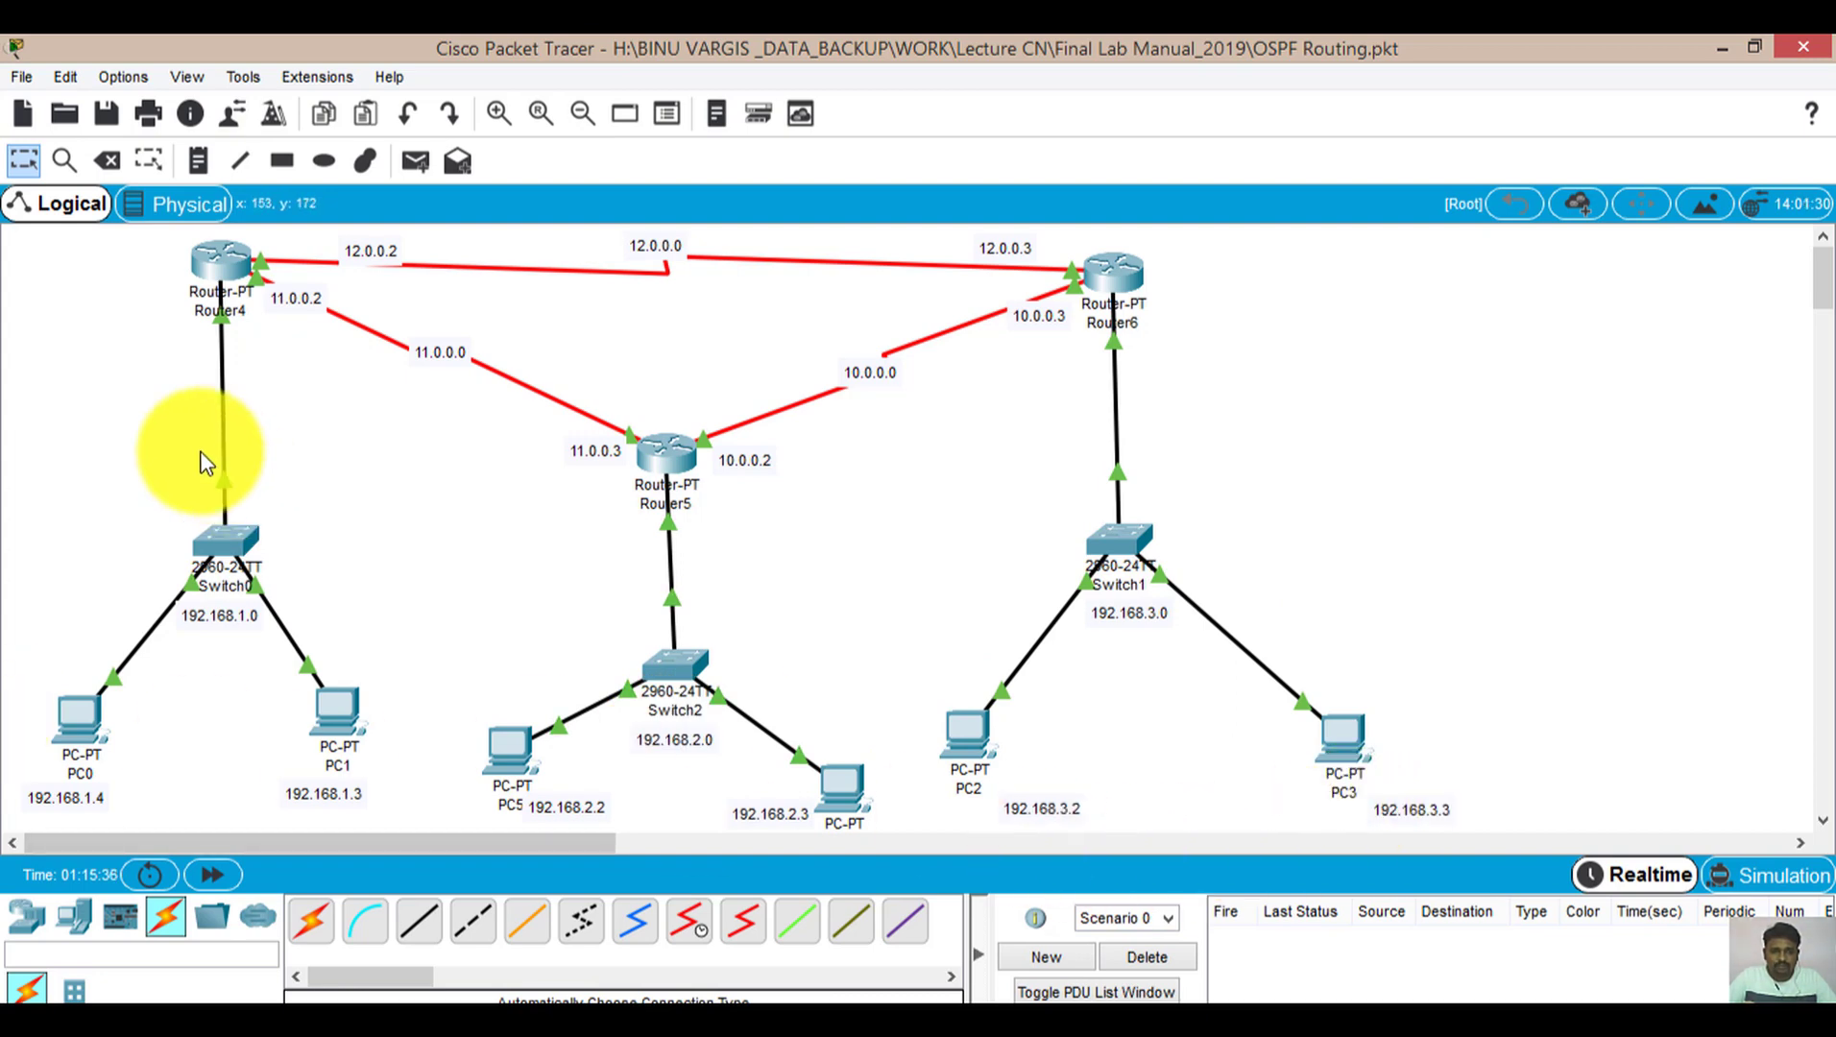
pyautogui.click(414, 160)
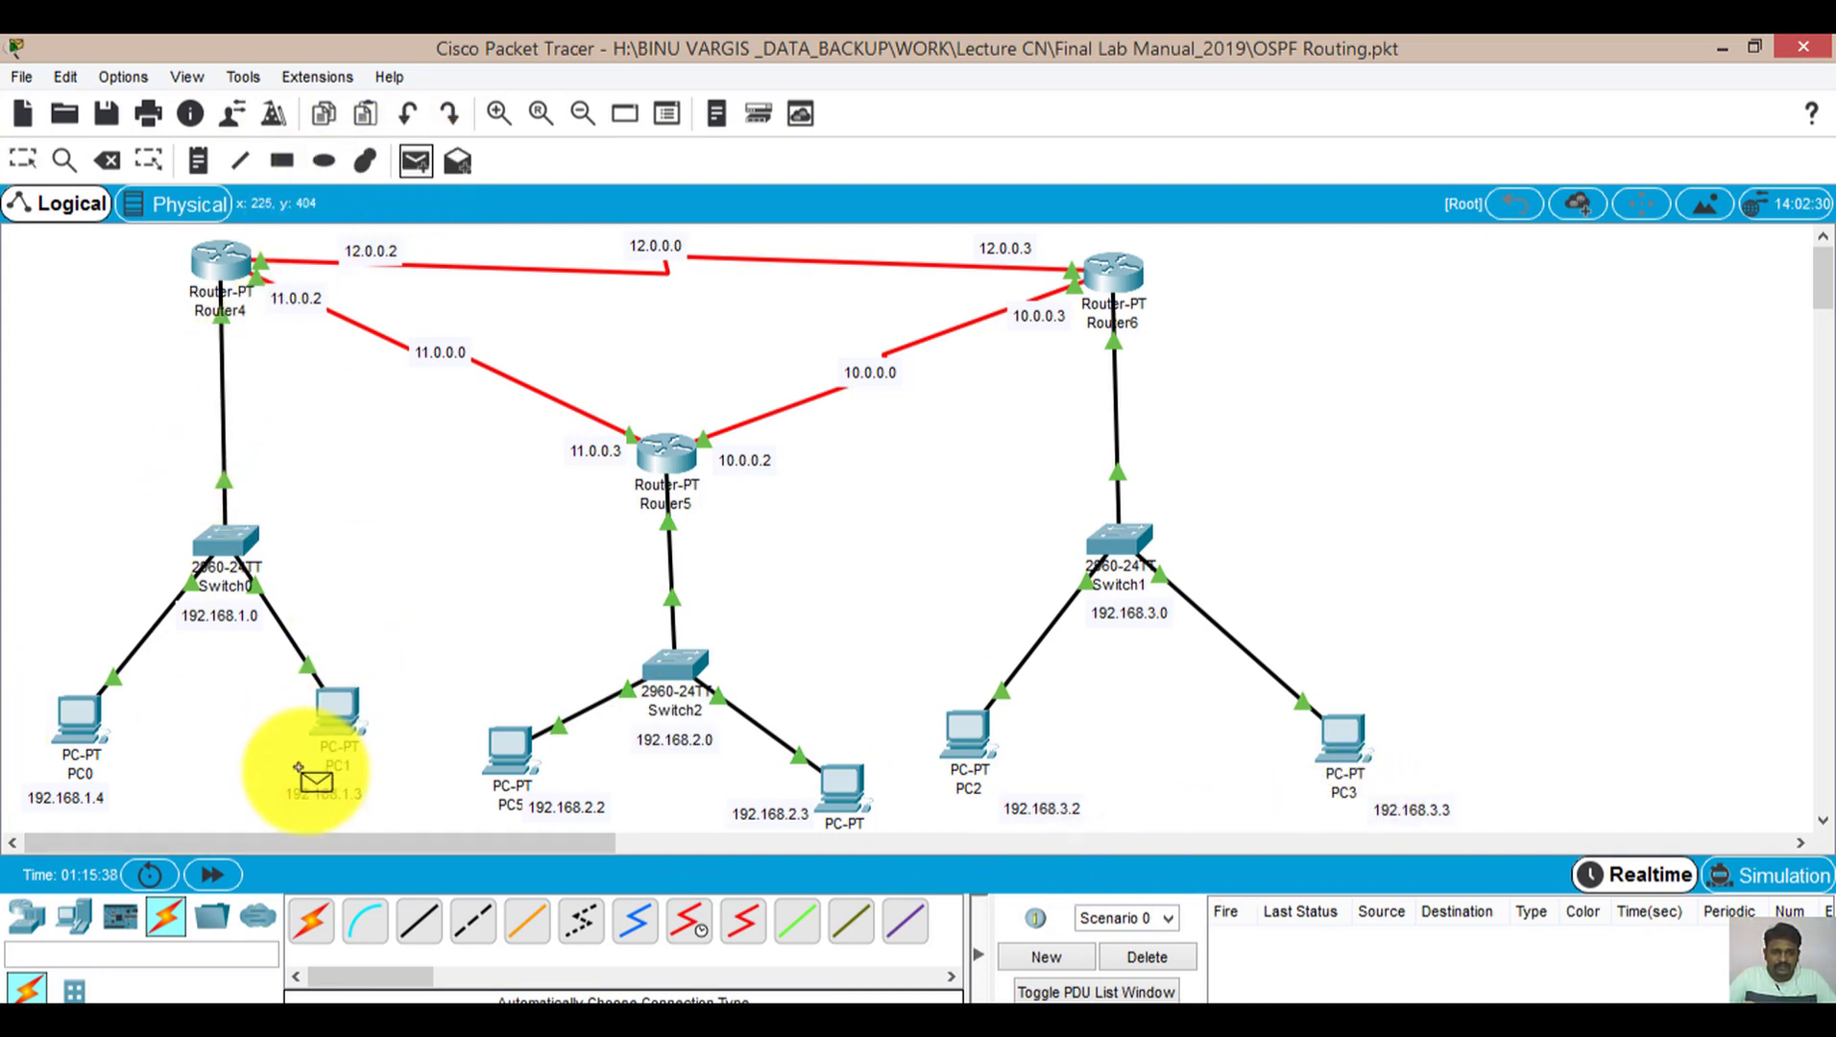
pyautogui.click(339, 709)
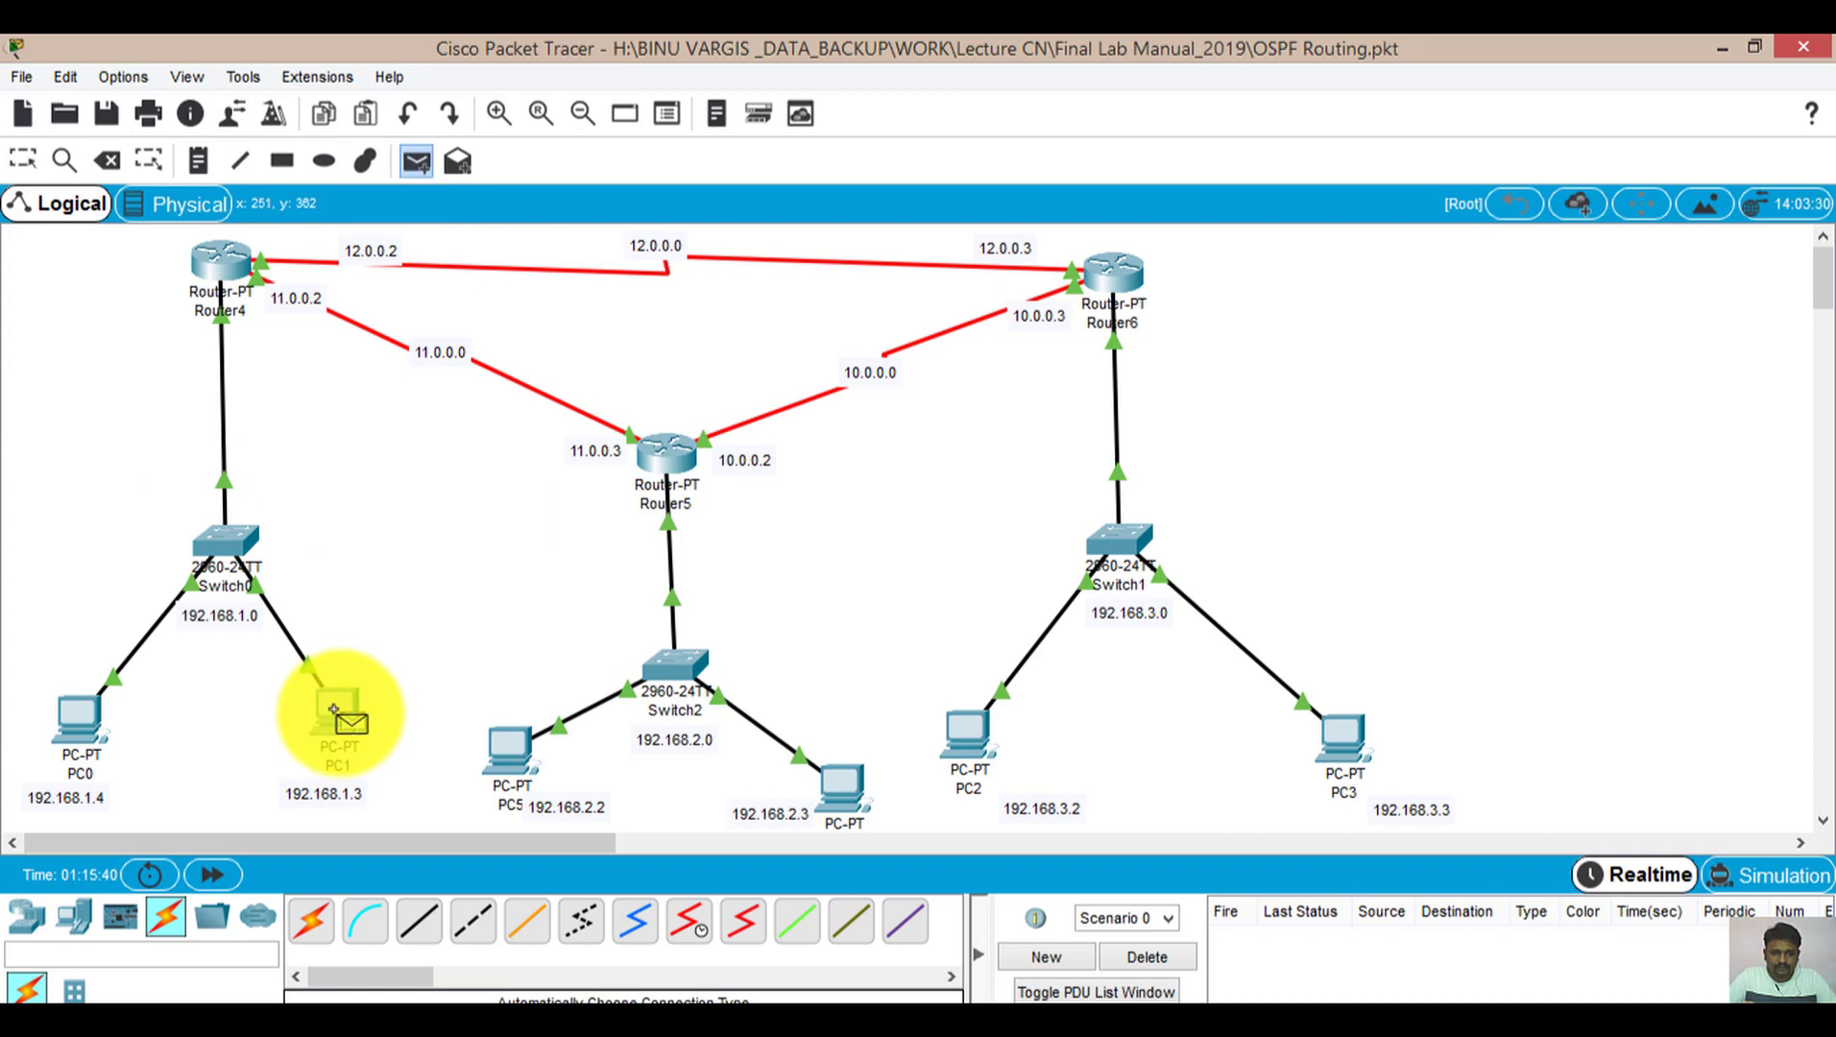
pyautogui.click(850, 786)
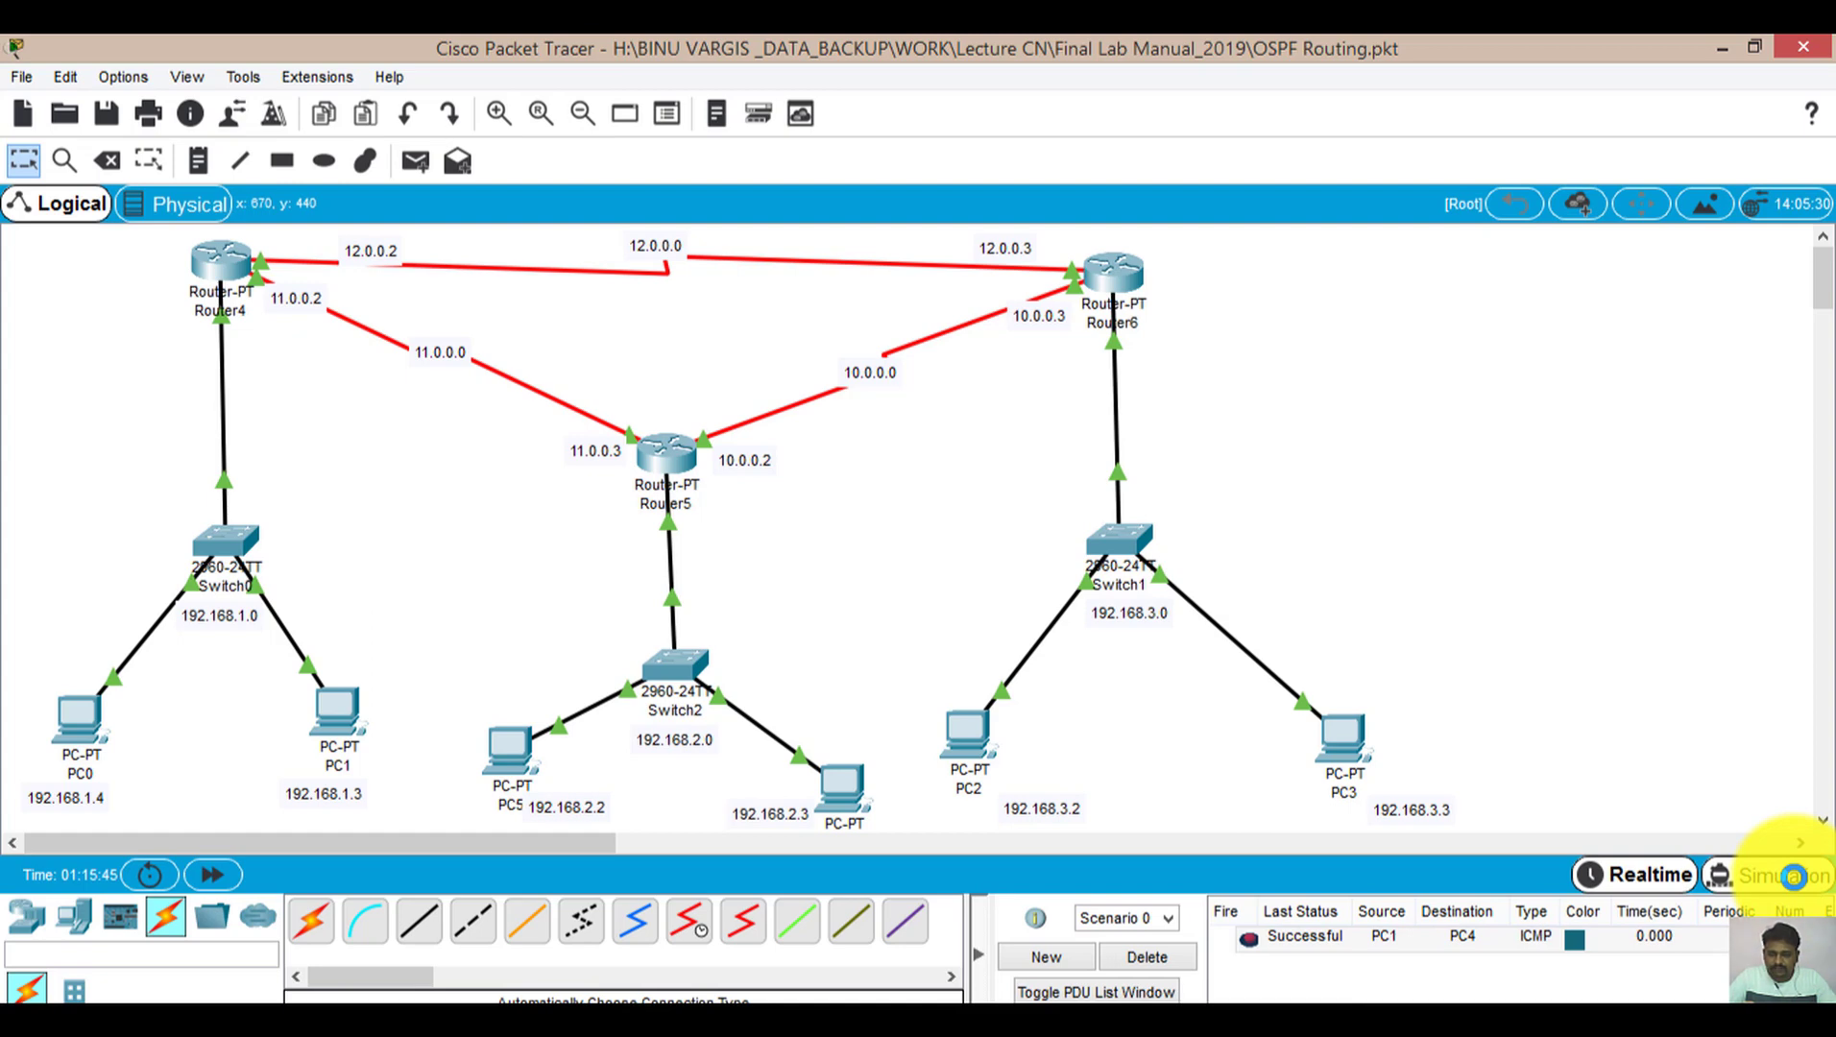
# Play the PC1 to PC4 PDU in Simulation mode to follow its path, and return to Realtime mode
pyautogui.click(1794, 875)
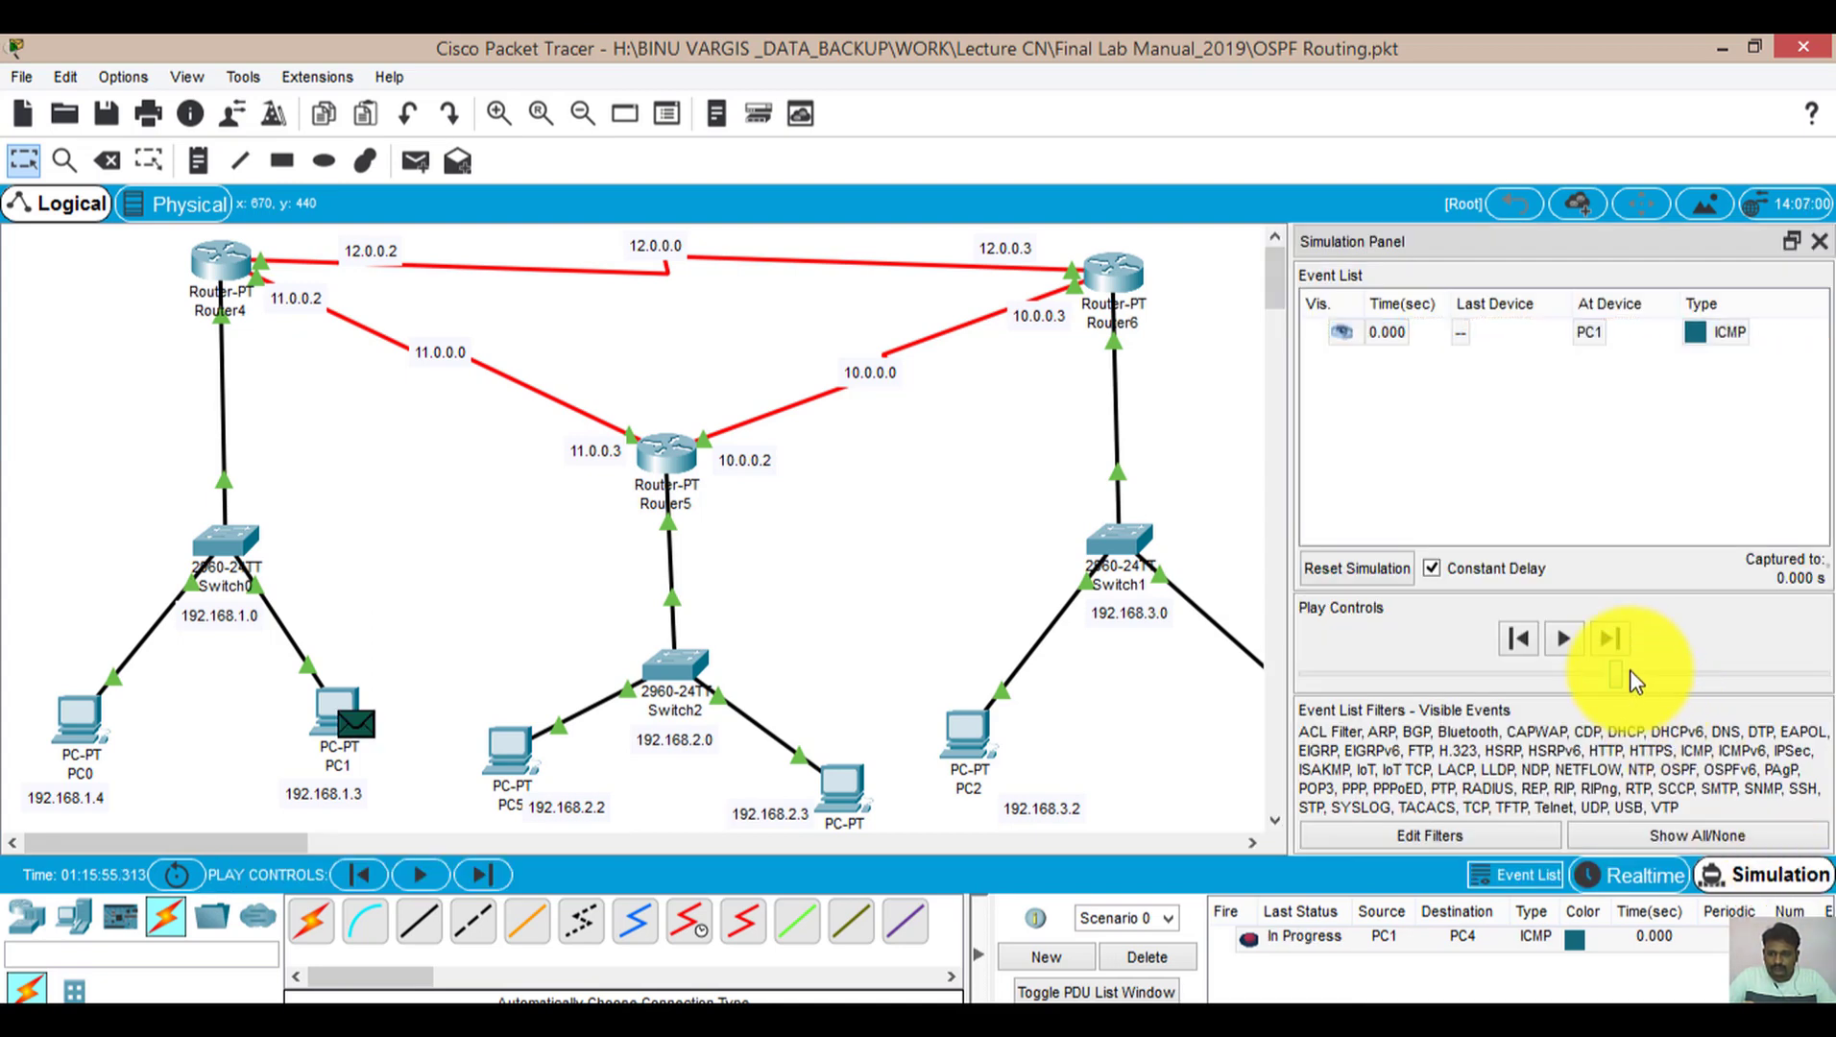
pyautogui.click(1565, 640)
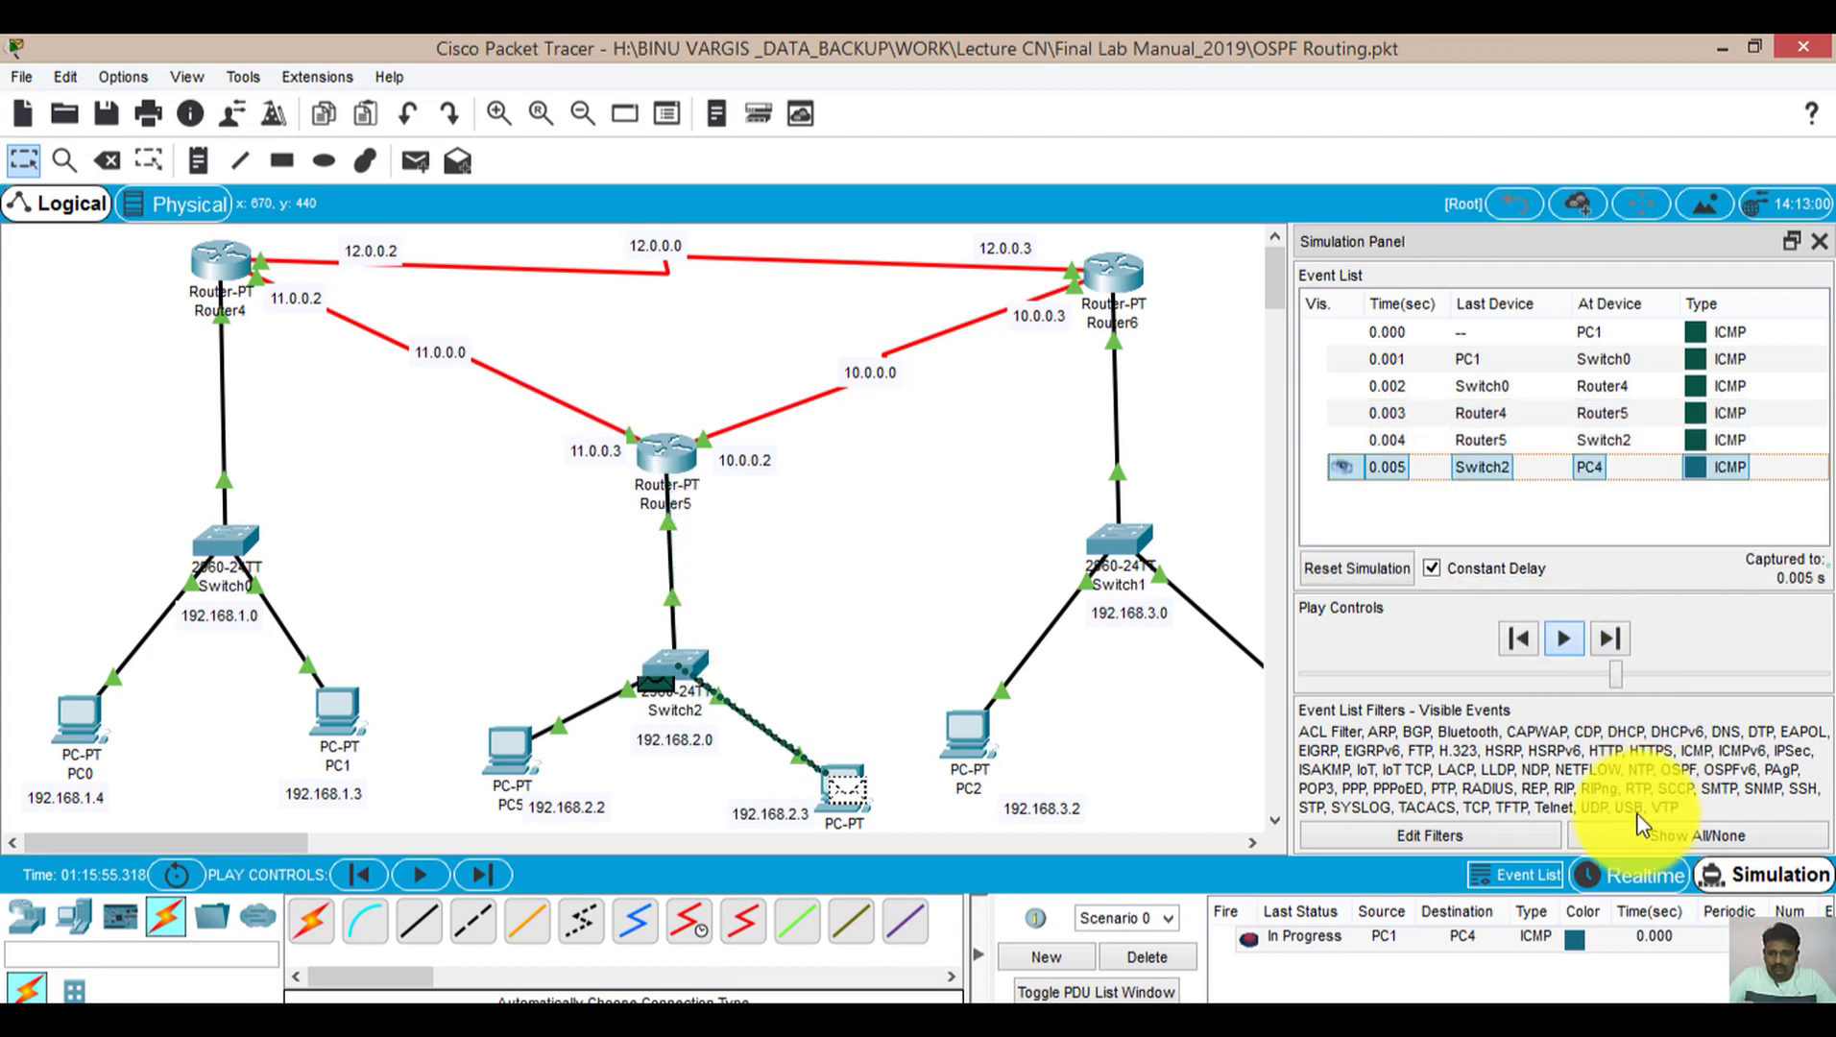
pyautogui.click(1819, 242)
pyautogui.click(1629, 875)
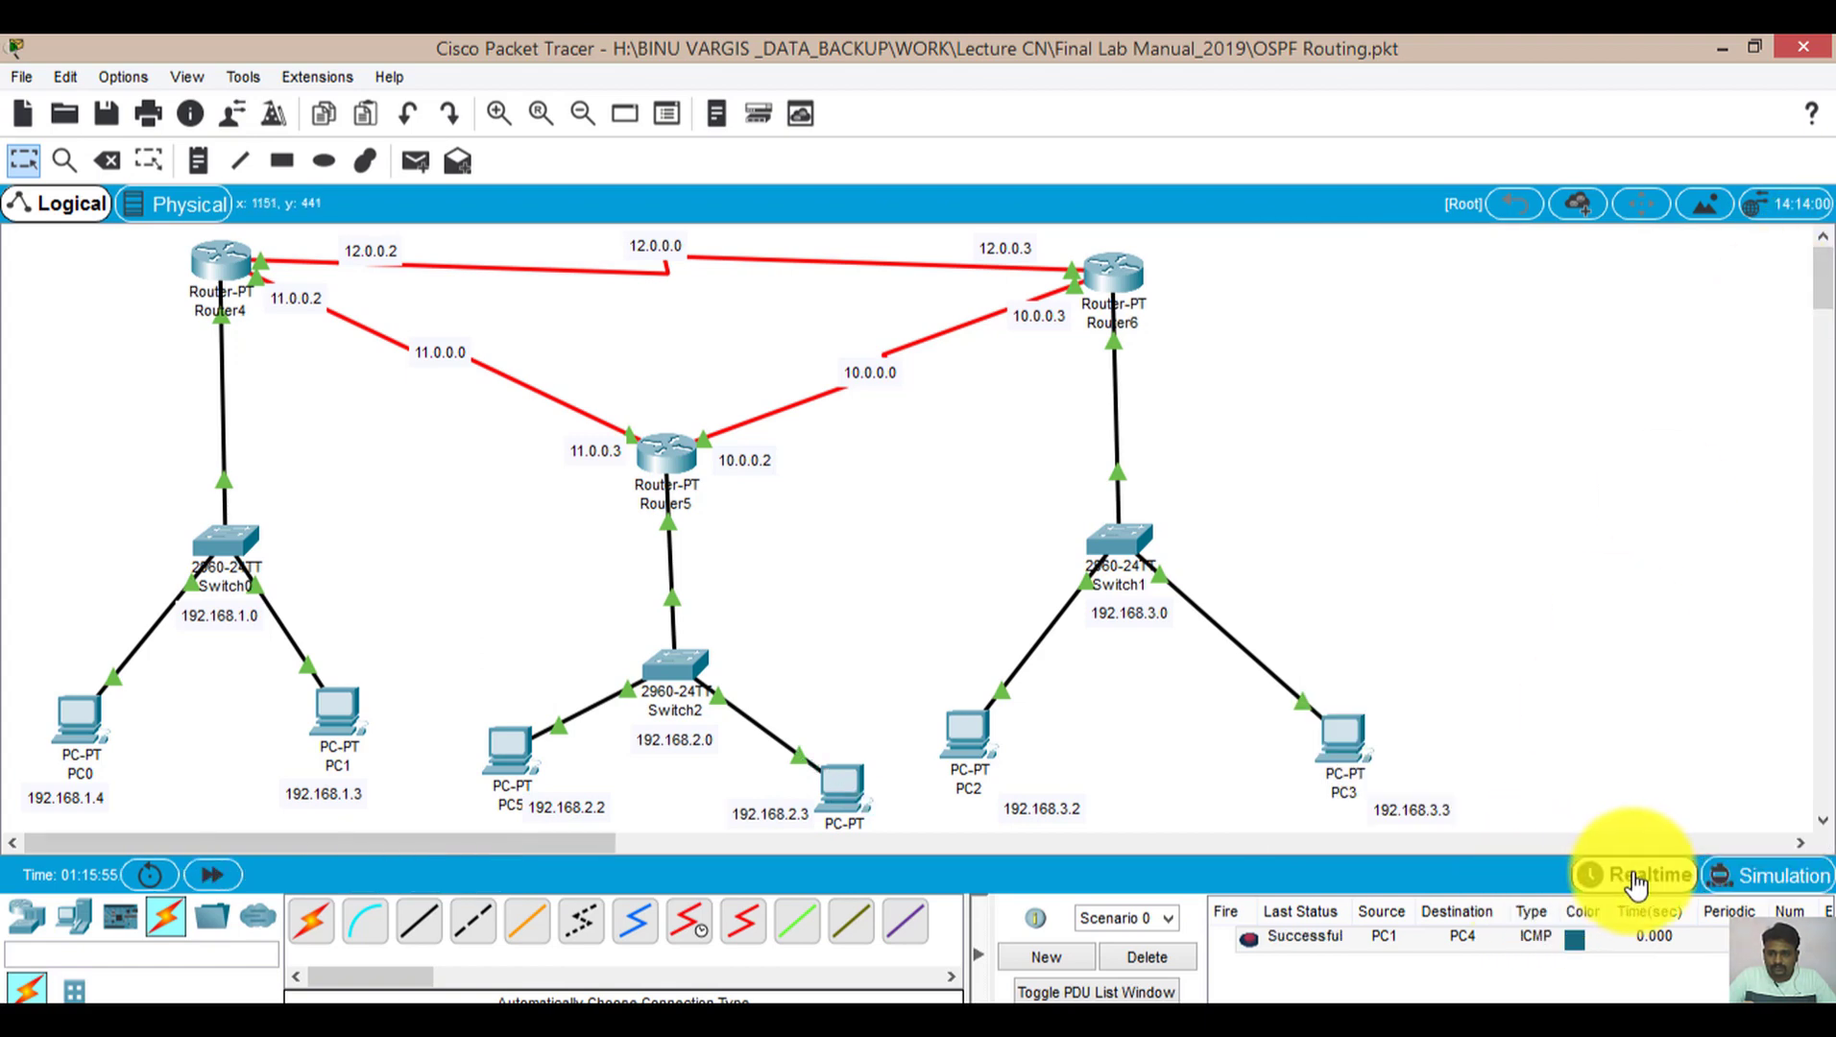
# Send a simple PDU from PC1 to PC2 to test the route between 192.168.1.0 and 192.168.3.0
pyautogui.click(405, 161)
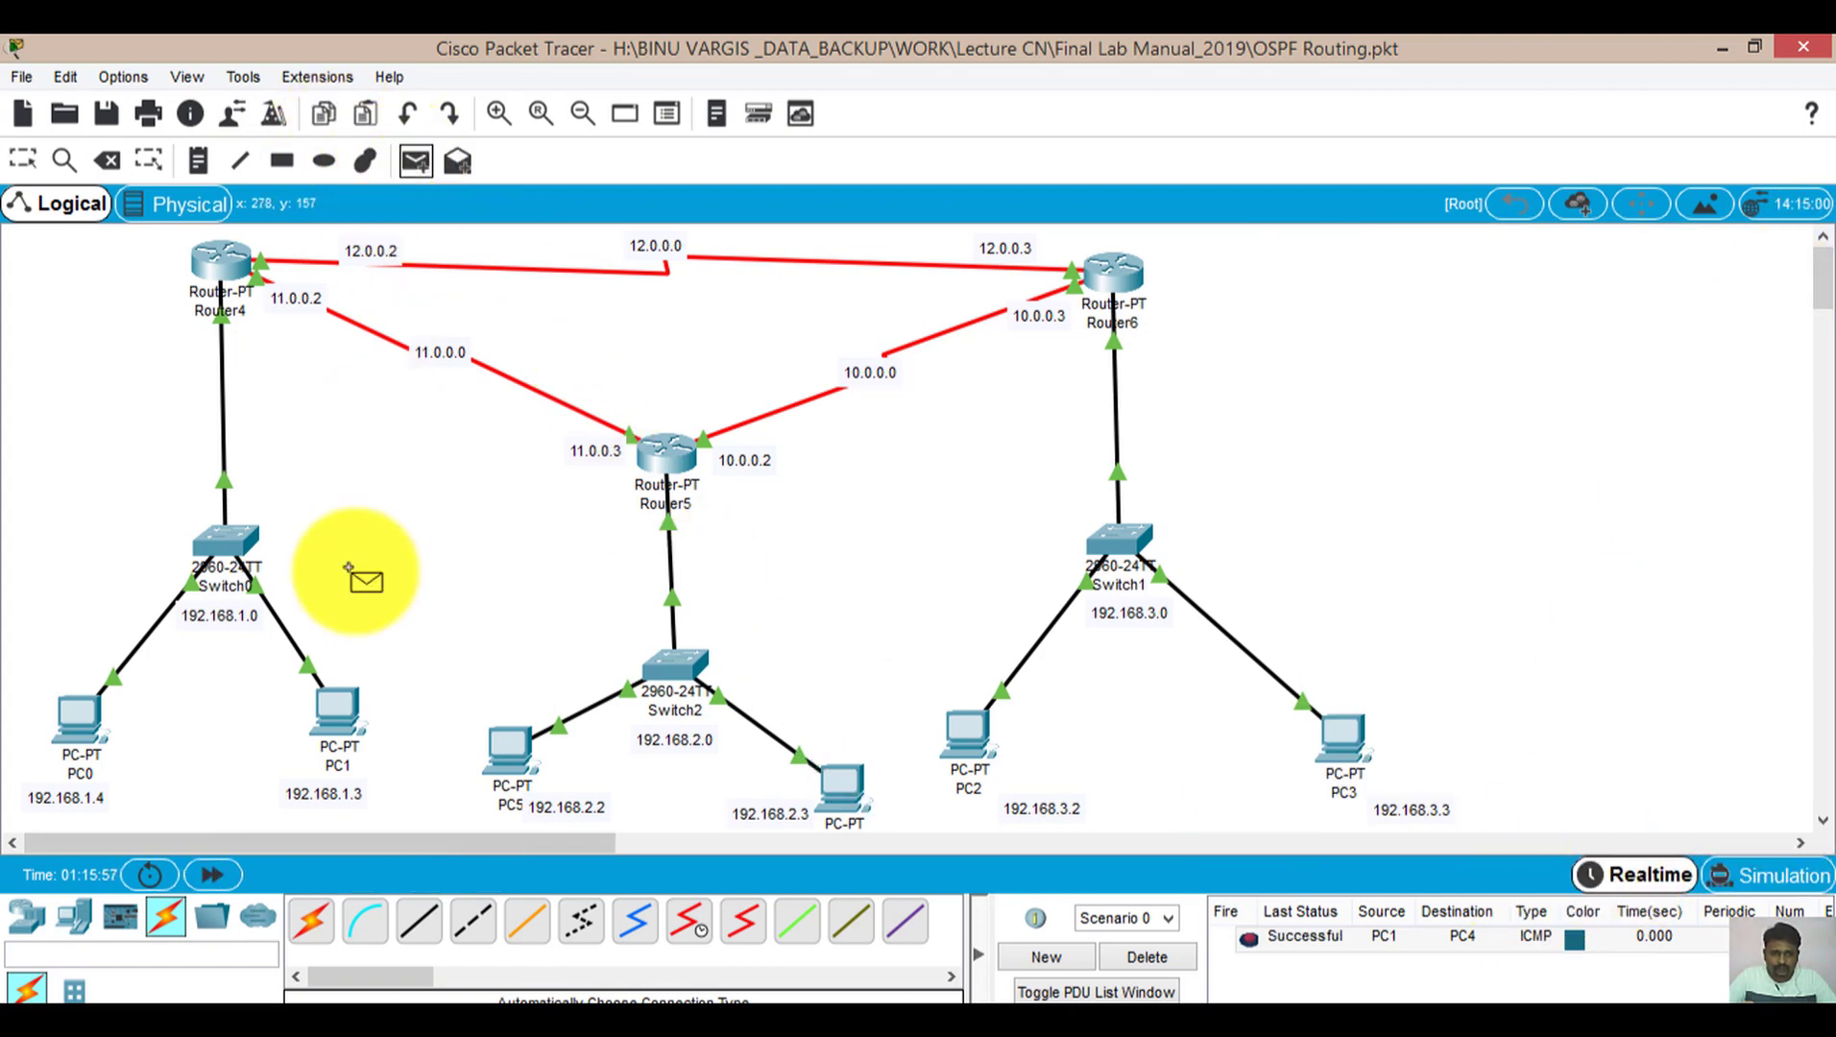
pyautogui.click(341, 716)
pyautogui.click(966, 740)
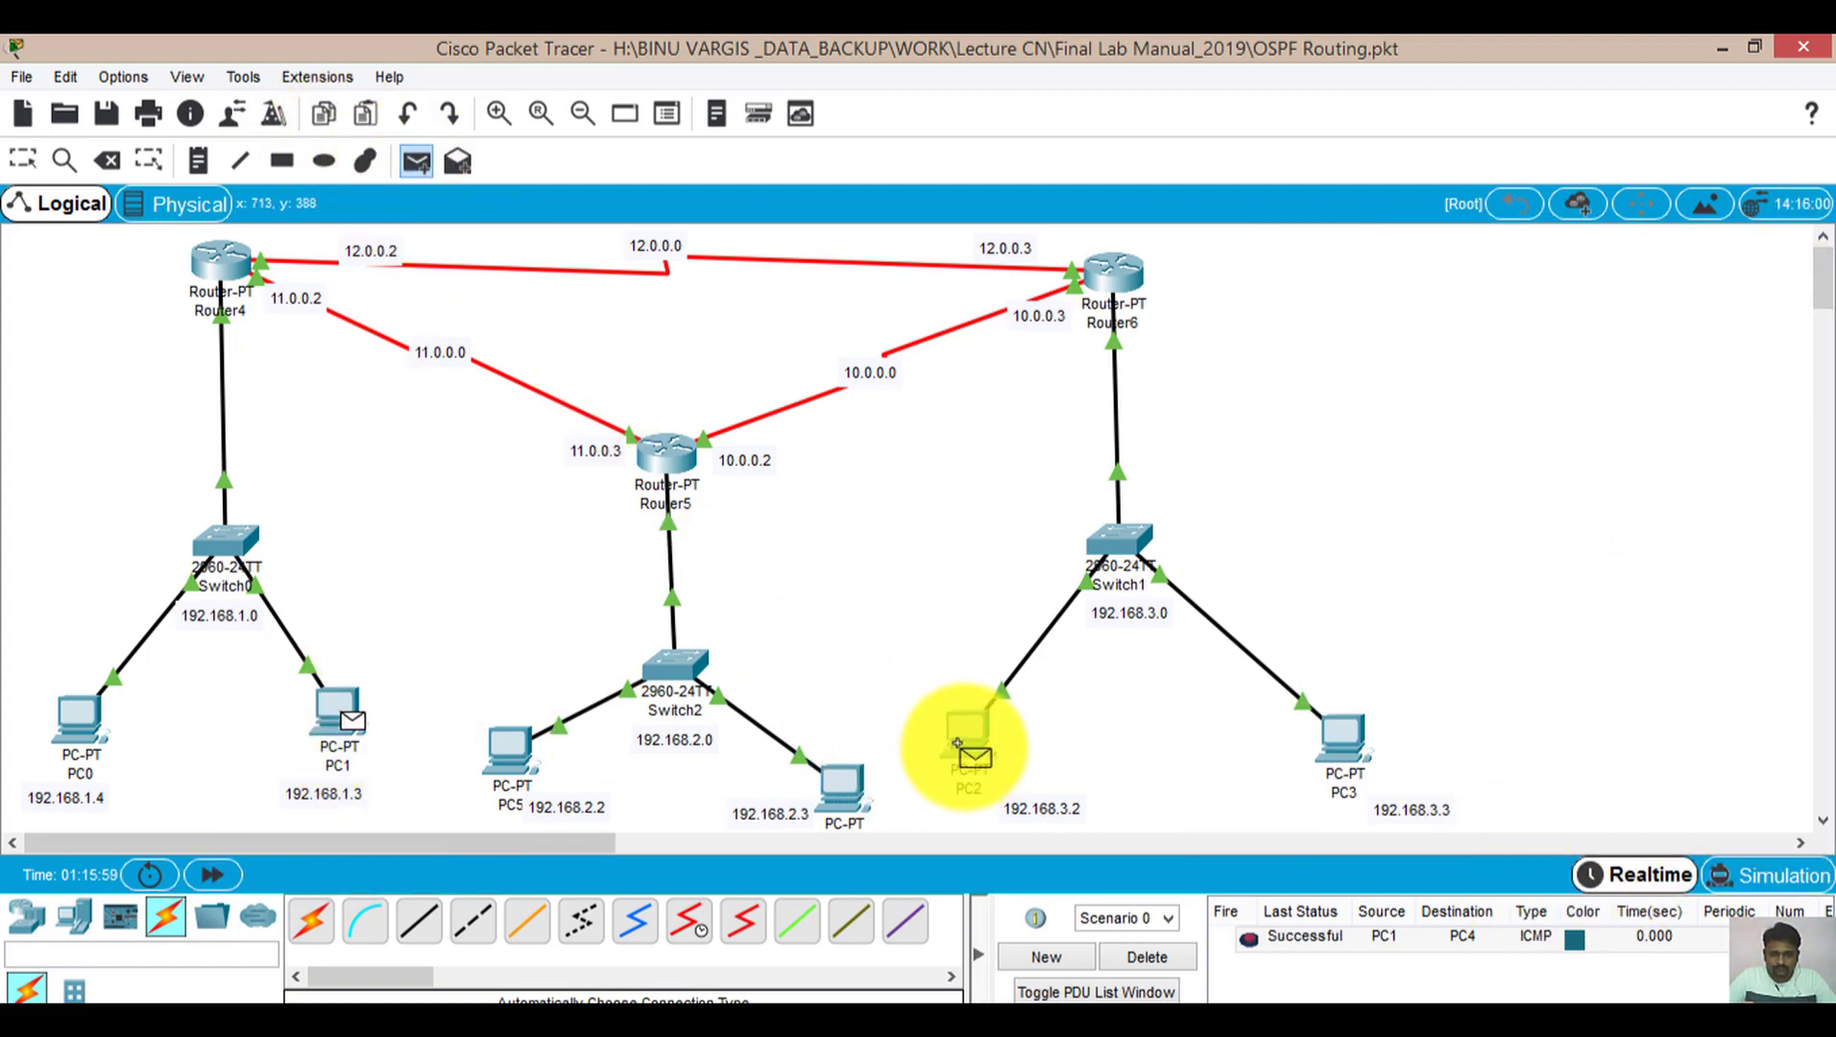
# Clear the PC1 to PC4 and PC1 to PC2 tests, and run Simulation mode briefly before returning to Realtime mode
pyautogui.click(1148, 957)
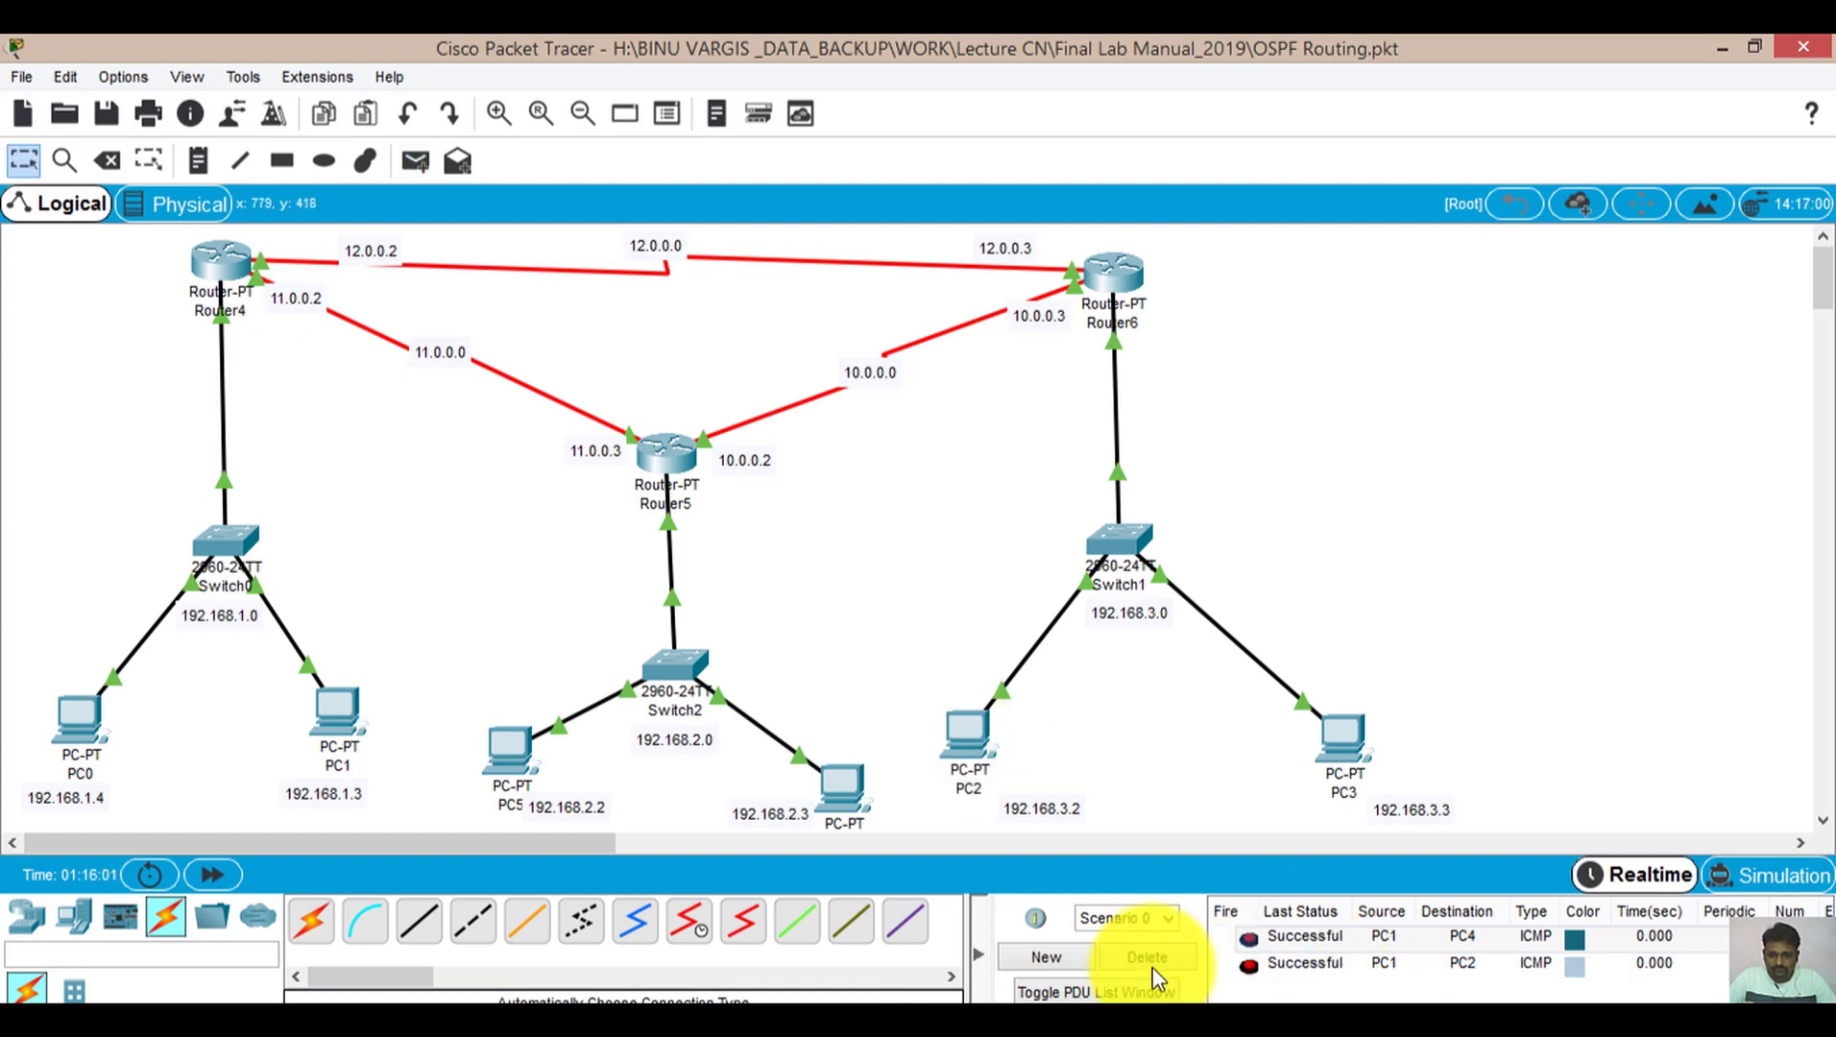
pyautogui.click(1740, 870)
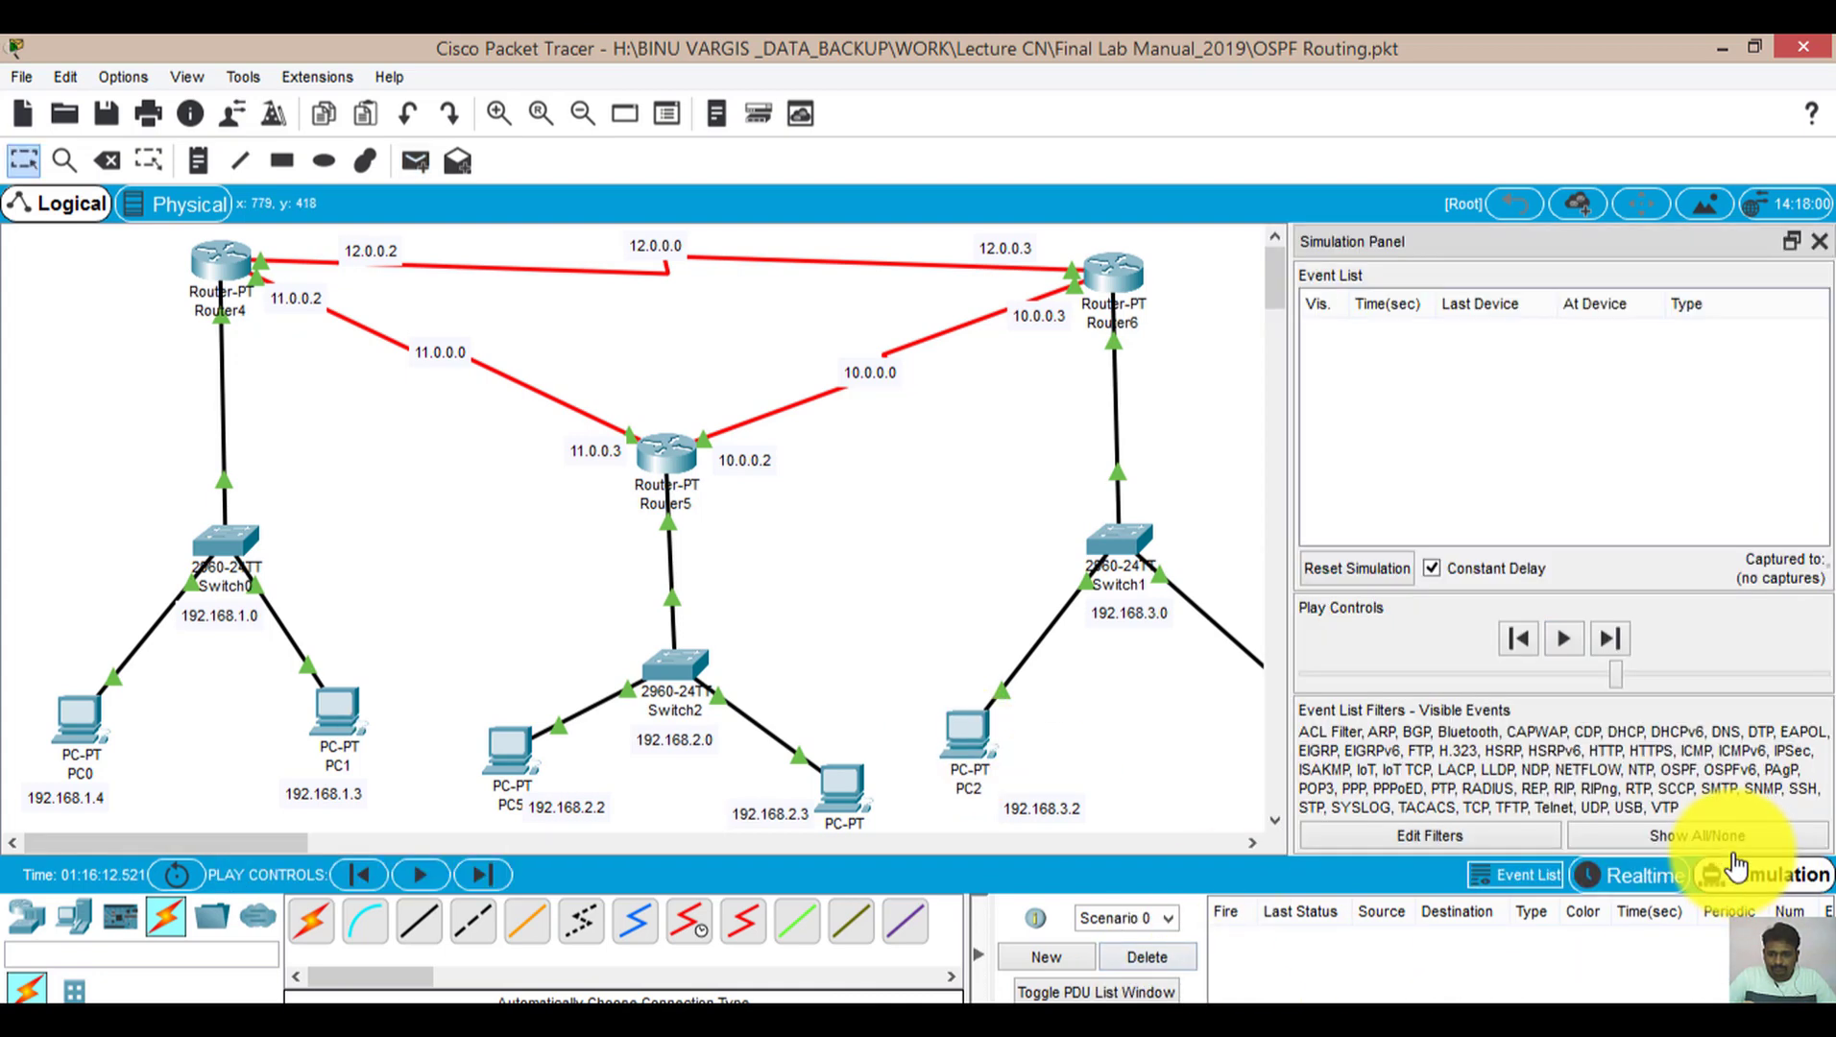
pyautogui.click(1566, 640)
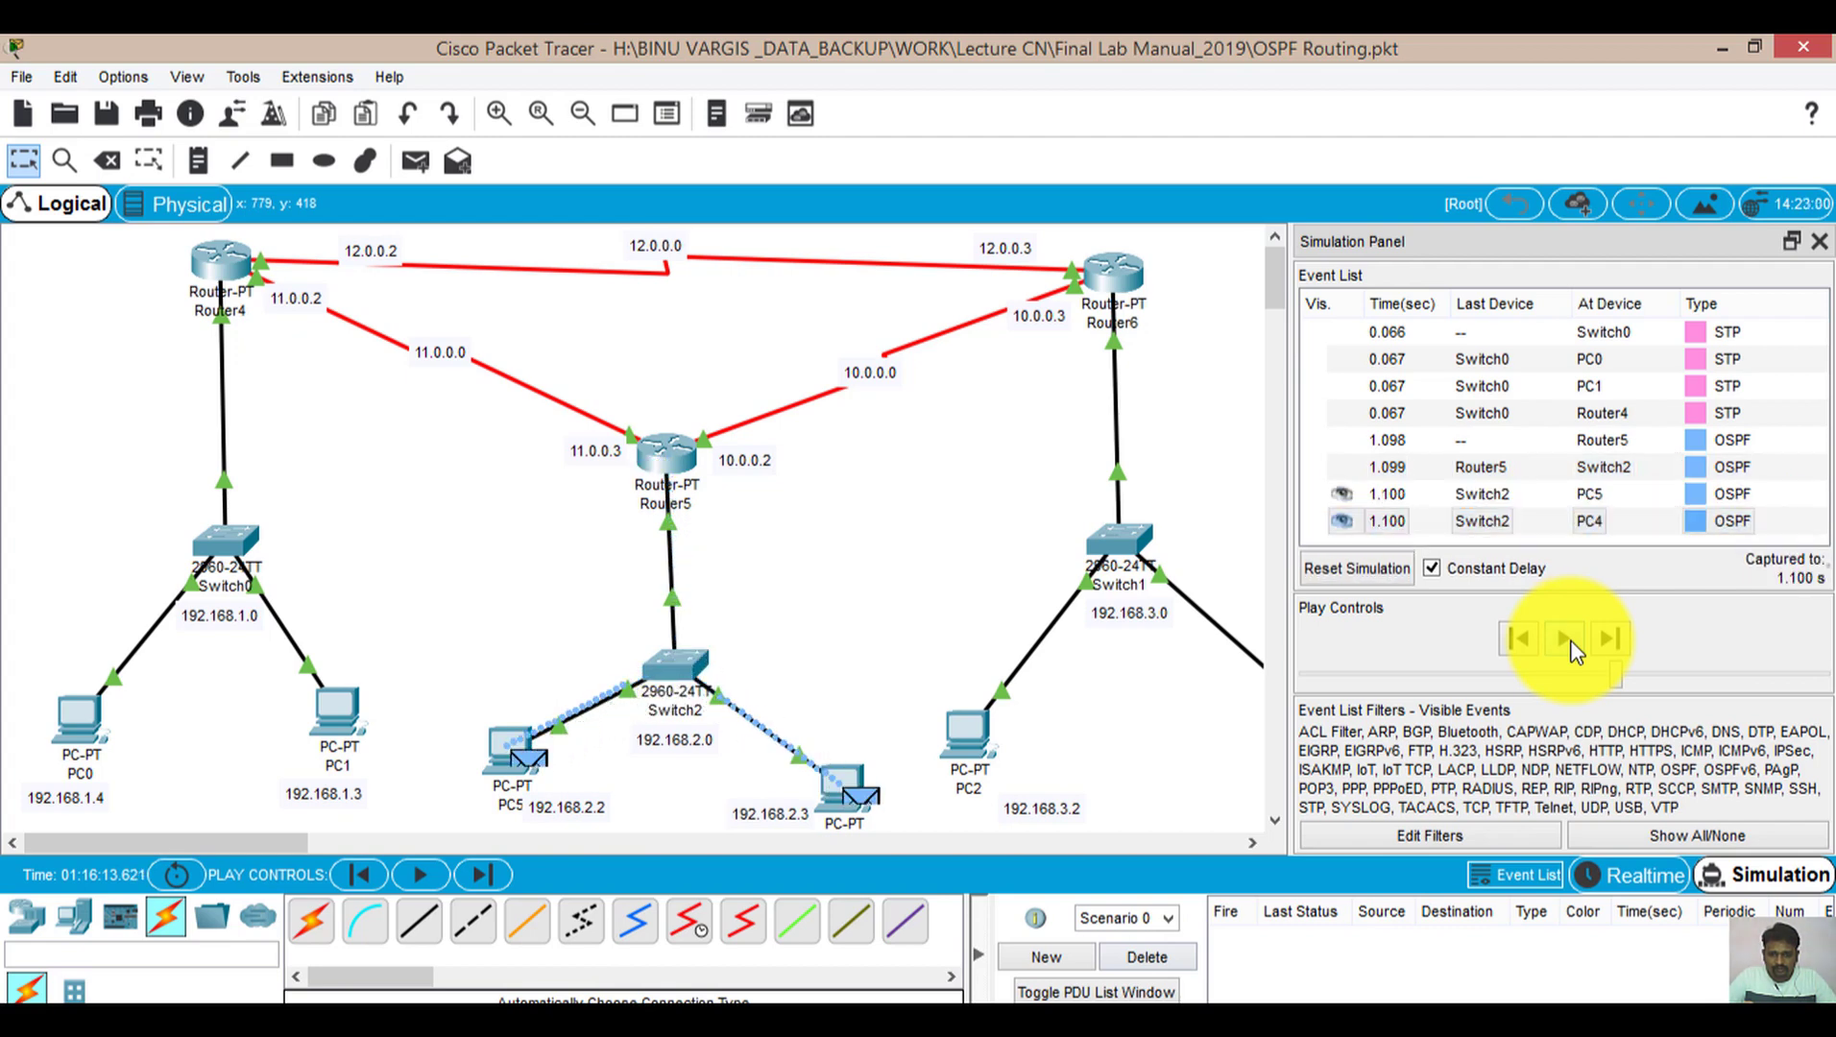
pyautogui.click(1565, 639)
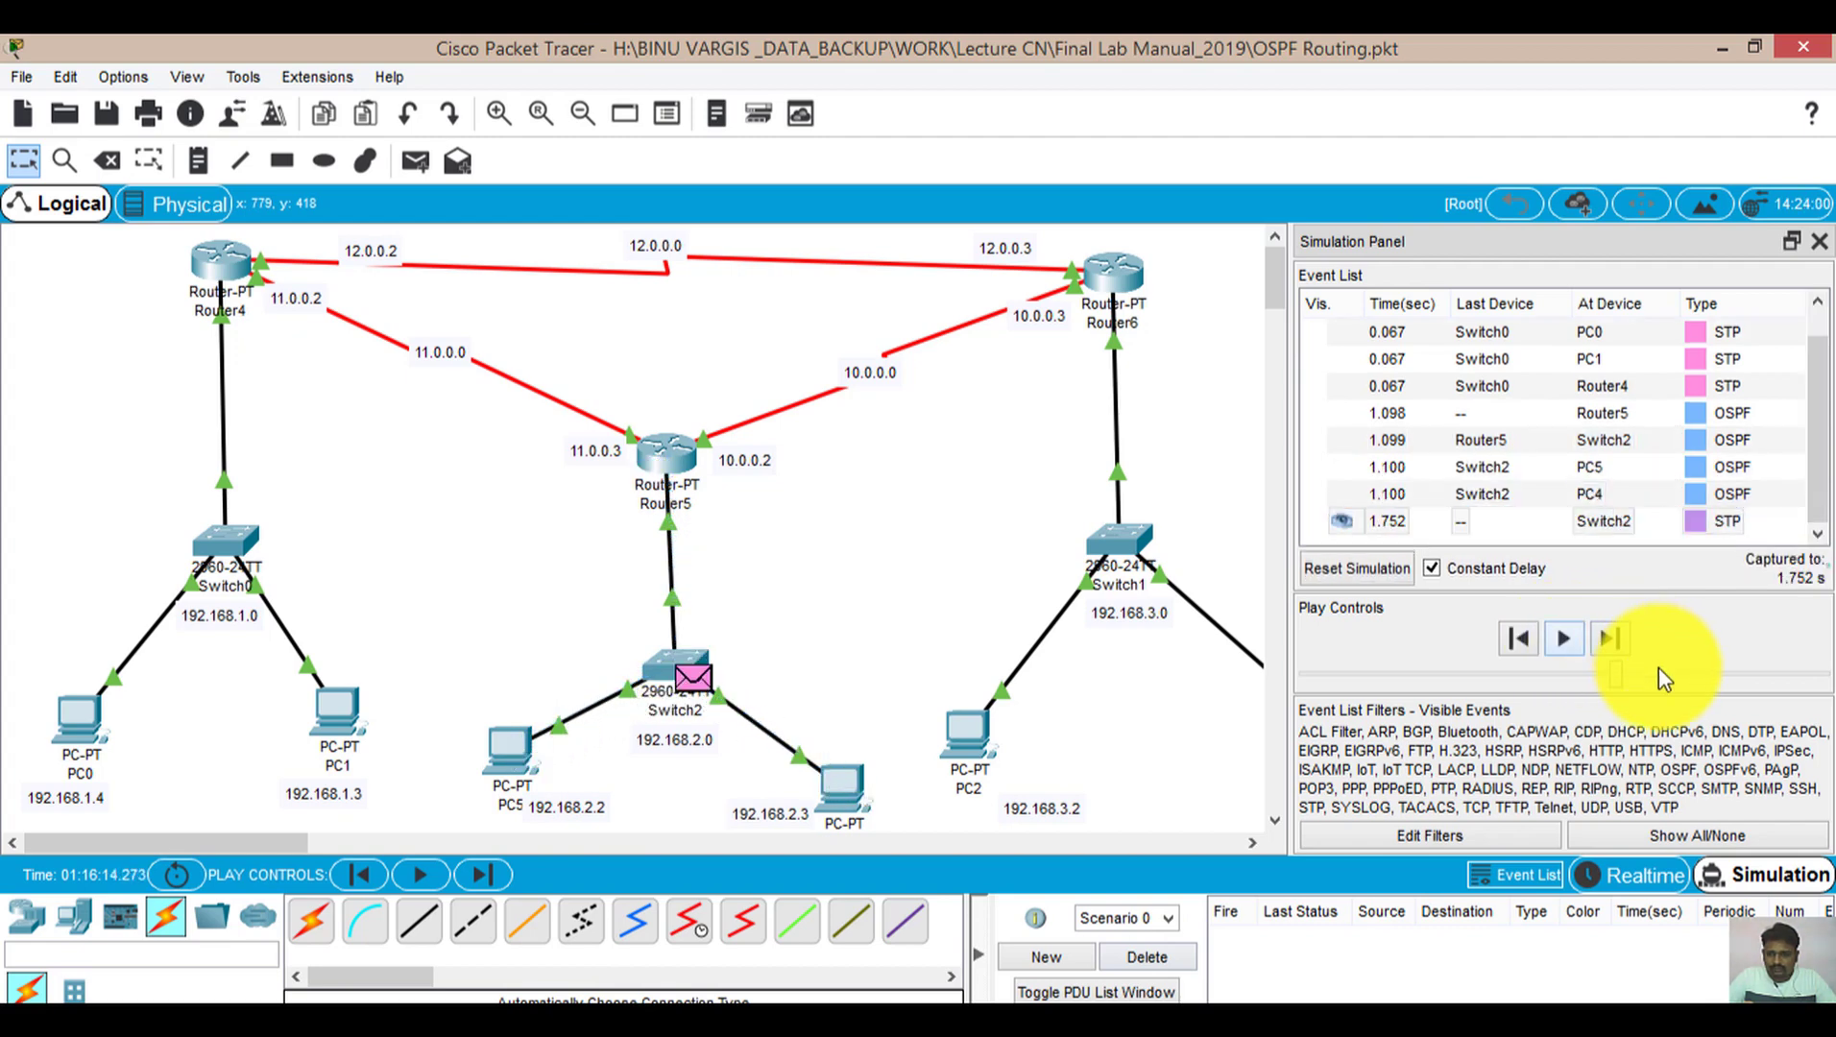
pyautogui.click(1820, 241)
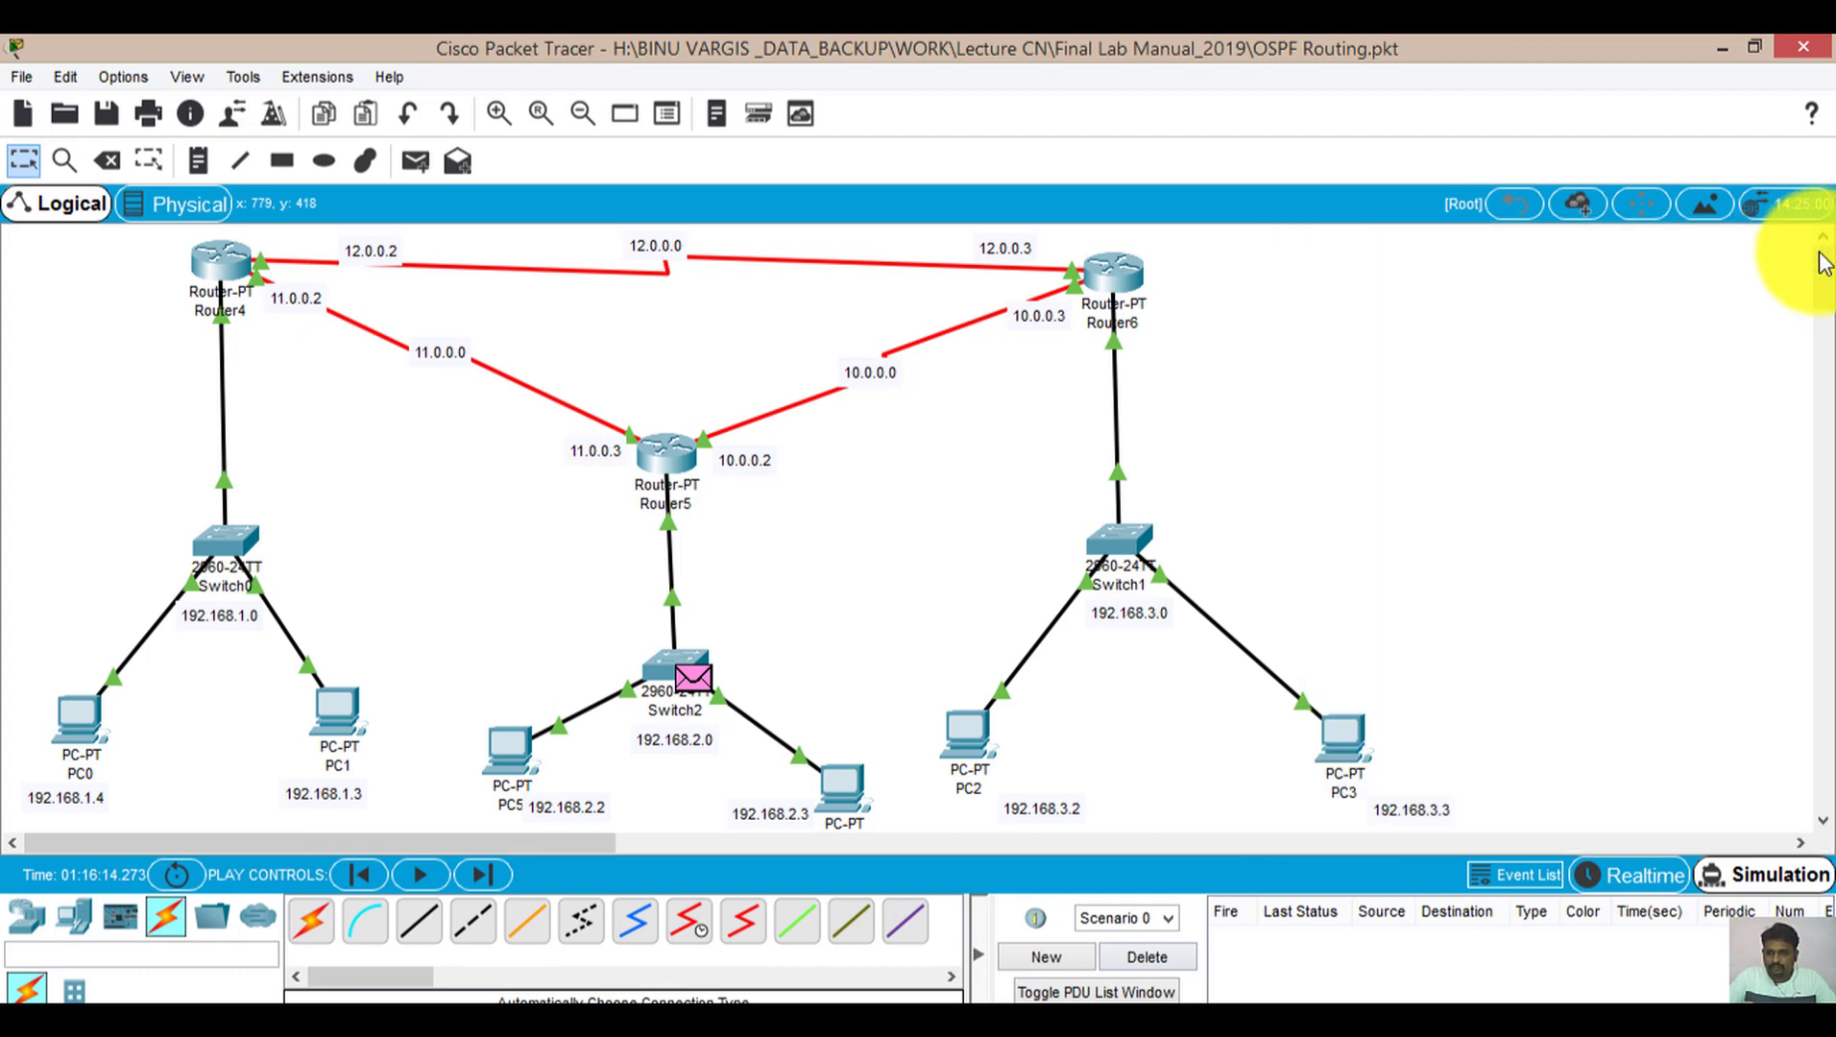
pyautogui.click(1637, 876)
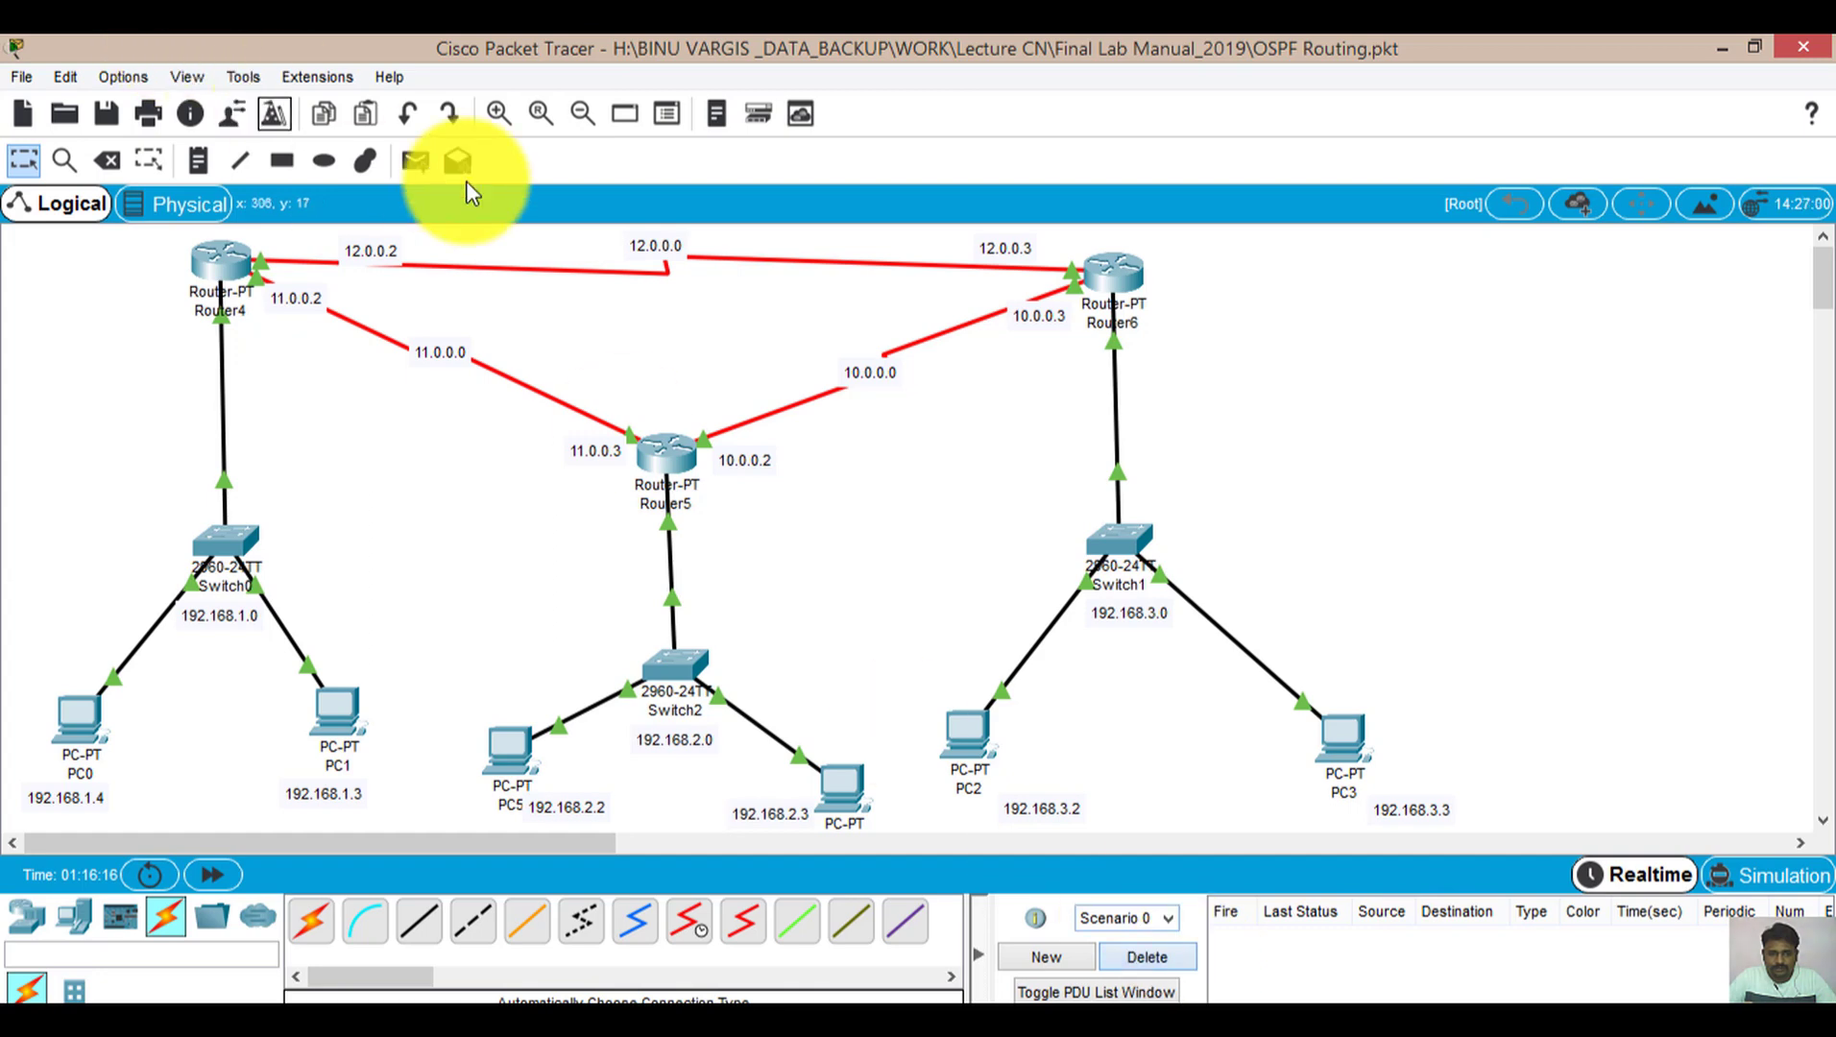
# Send a new simple PDU from PC1 to PC2
pyautogui.click(414, 160)
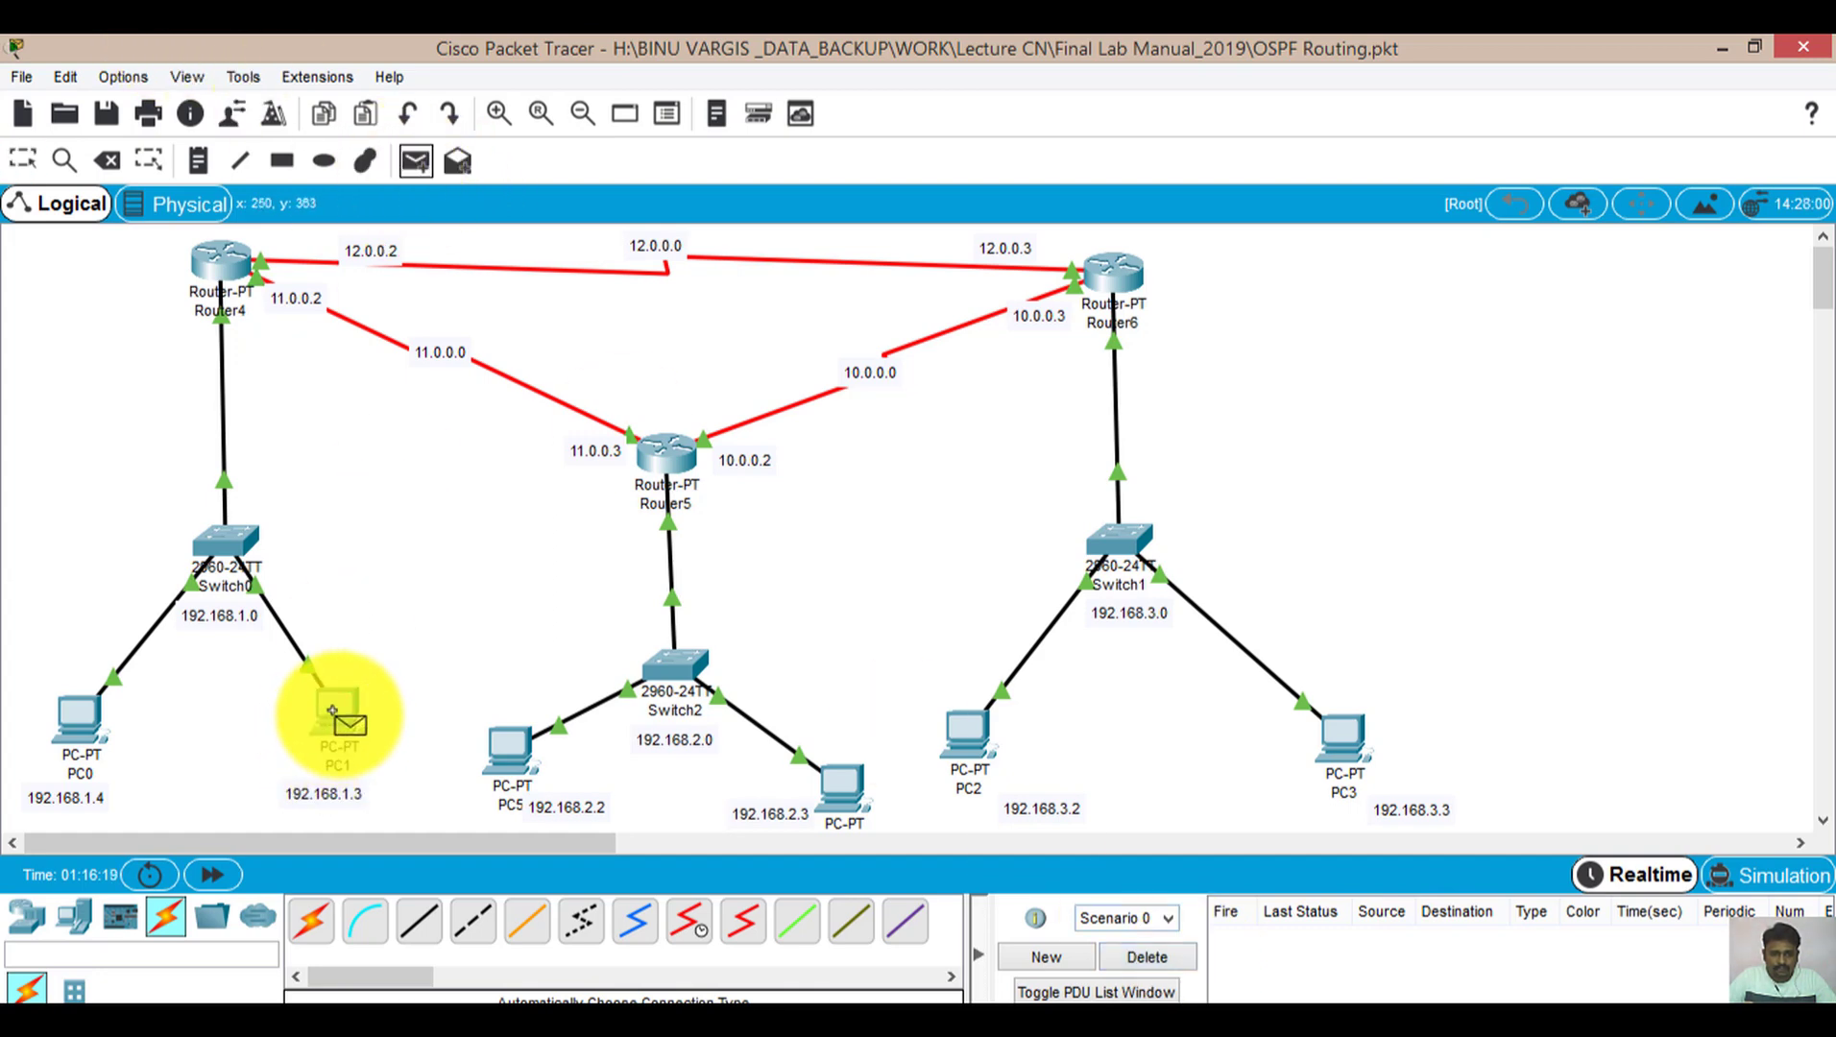
pyautogui.click(332, 710)
pyautogui.click(955, 748)
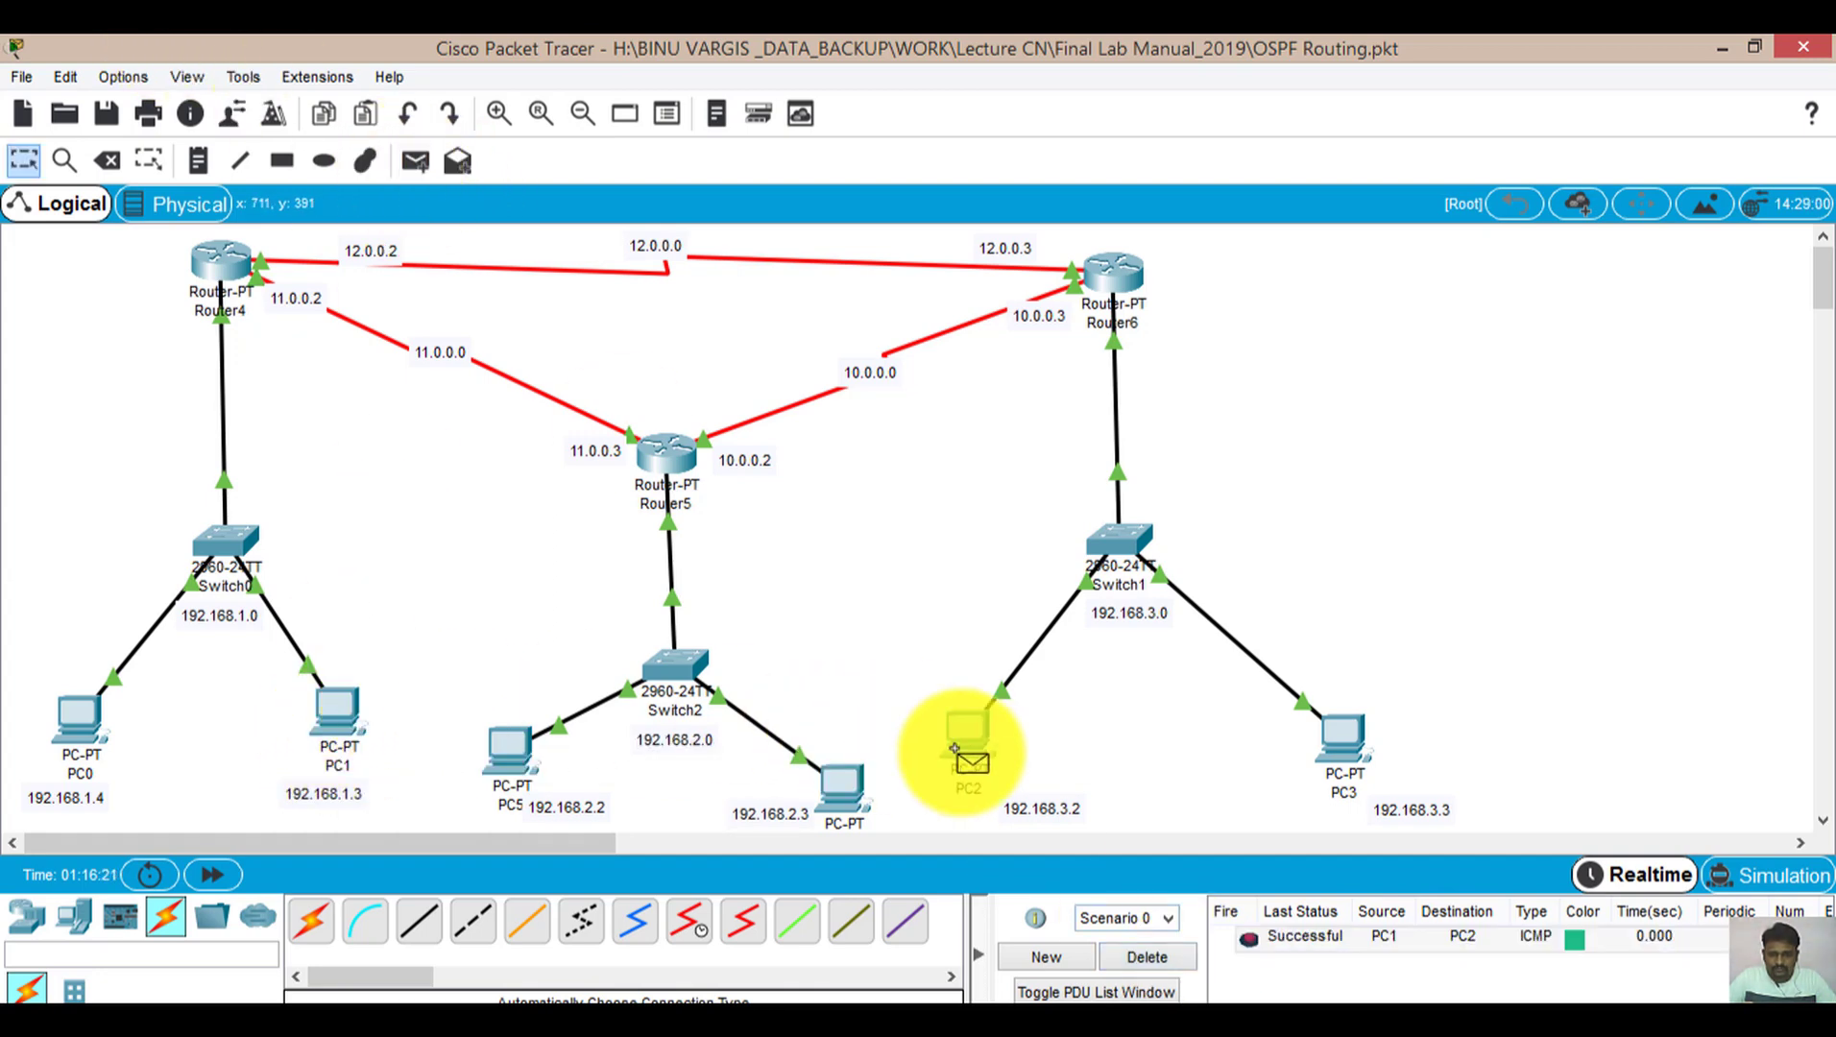
# Play the PC1 to PC2 PDU in Simulation mode to follow its path between the routers, and return to Realtime mode
pyautogui.click(1737, 888)
pyautogui.click(1565, 641)
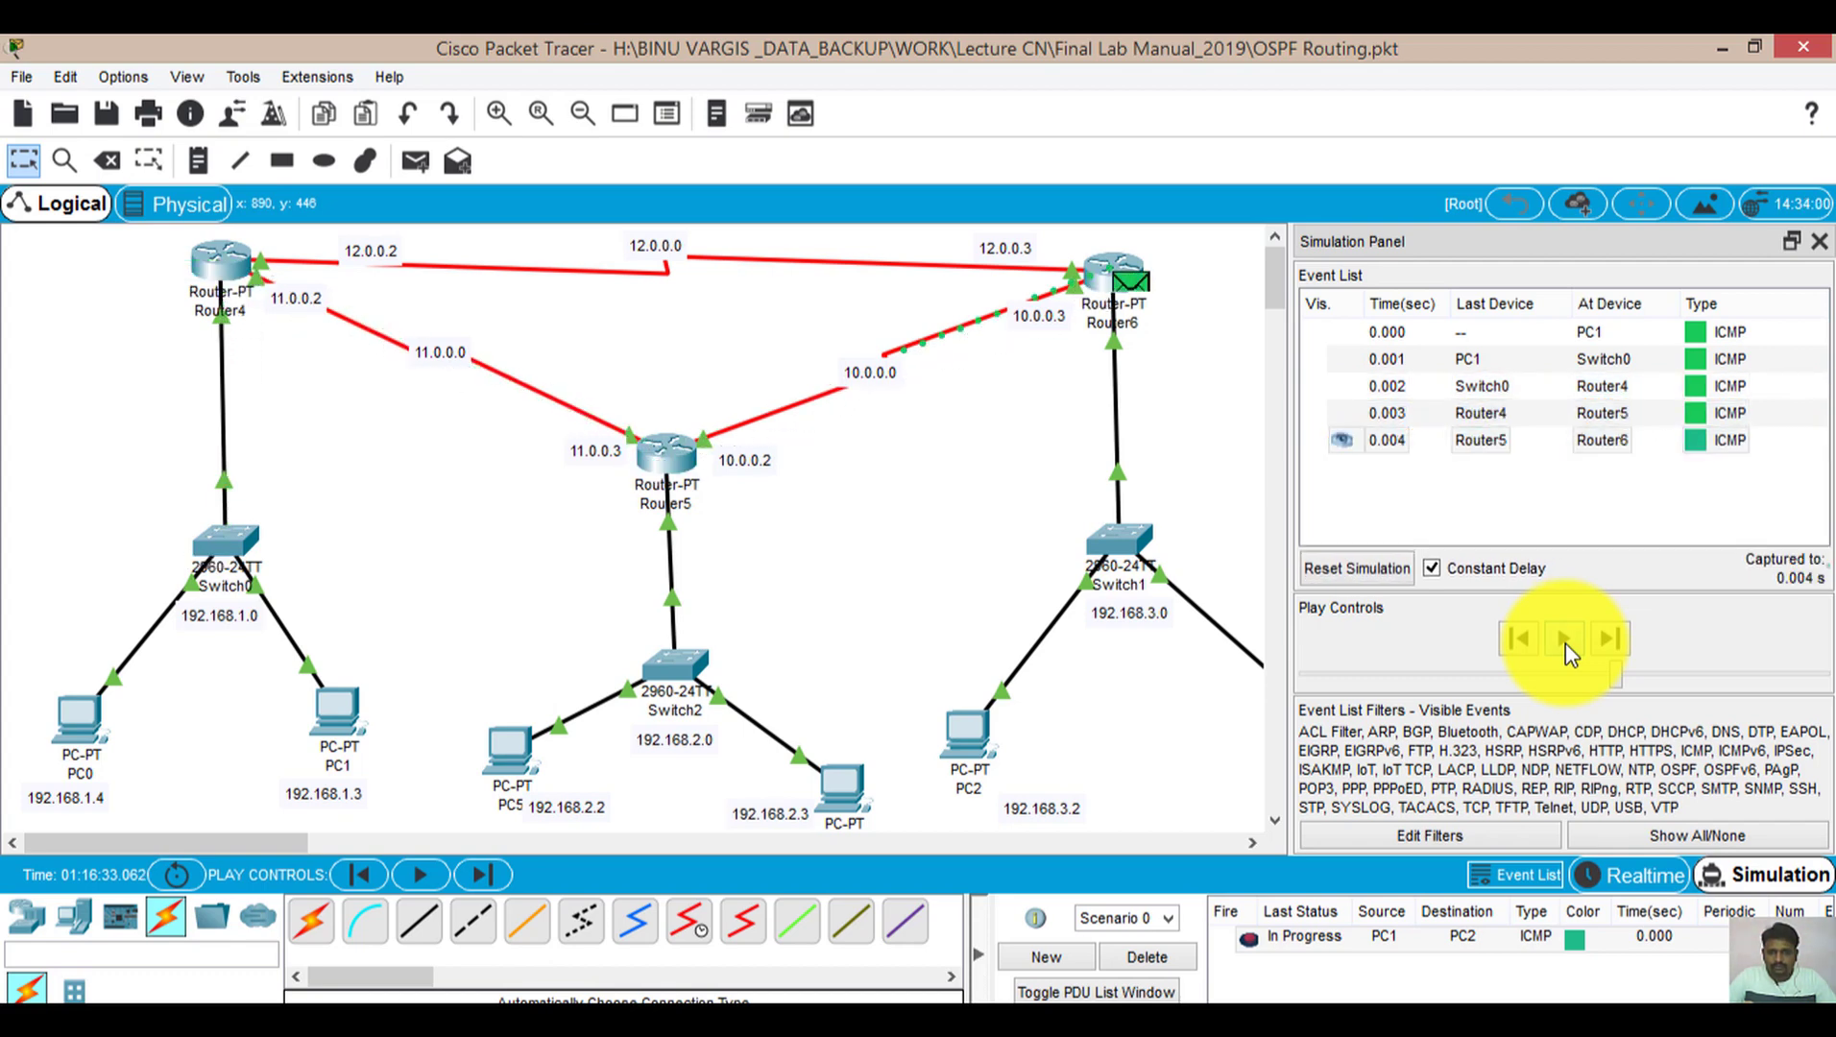
pyautogui.click(1565, 642)
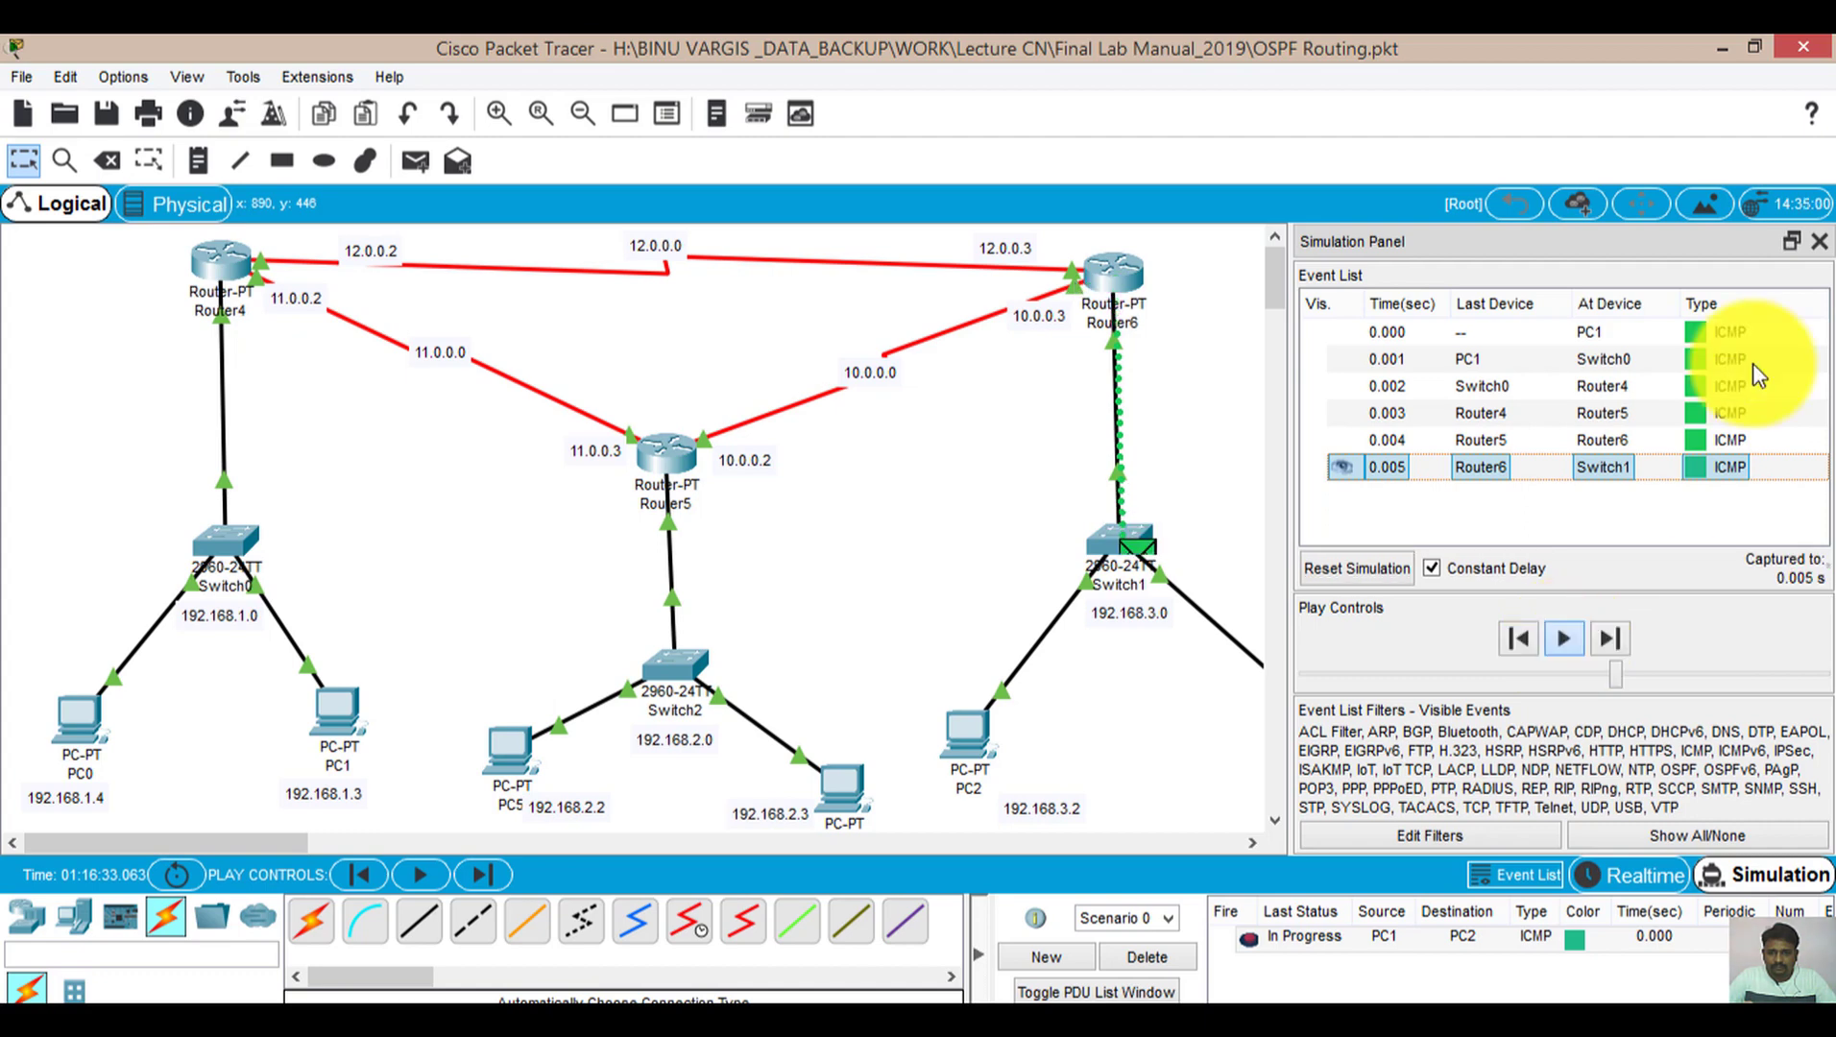
pyautogui.click(1565, 640)
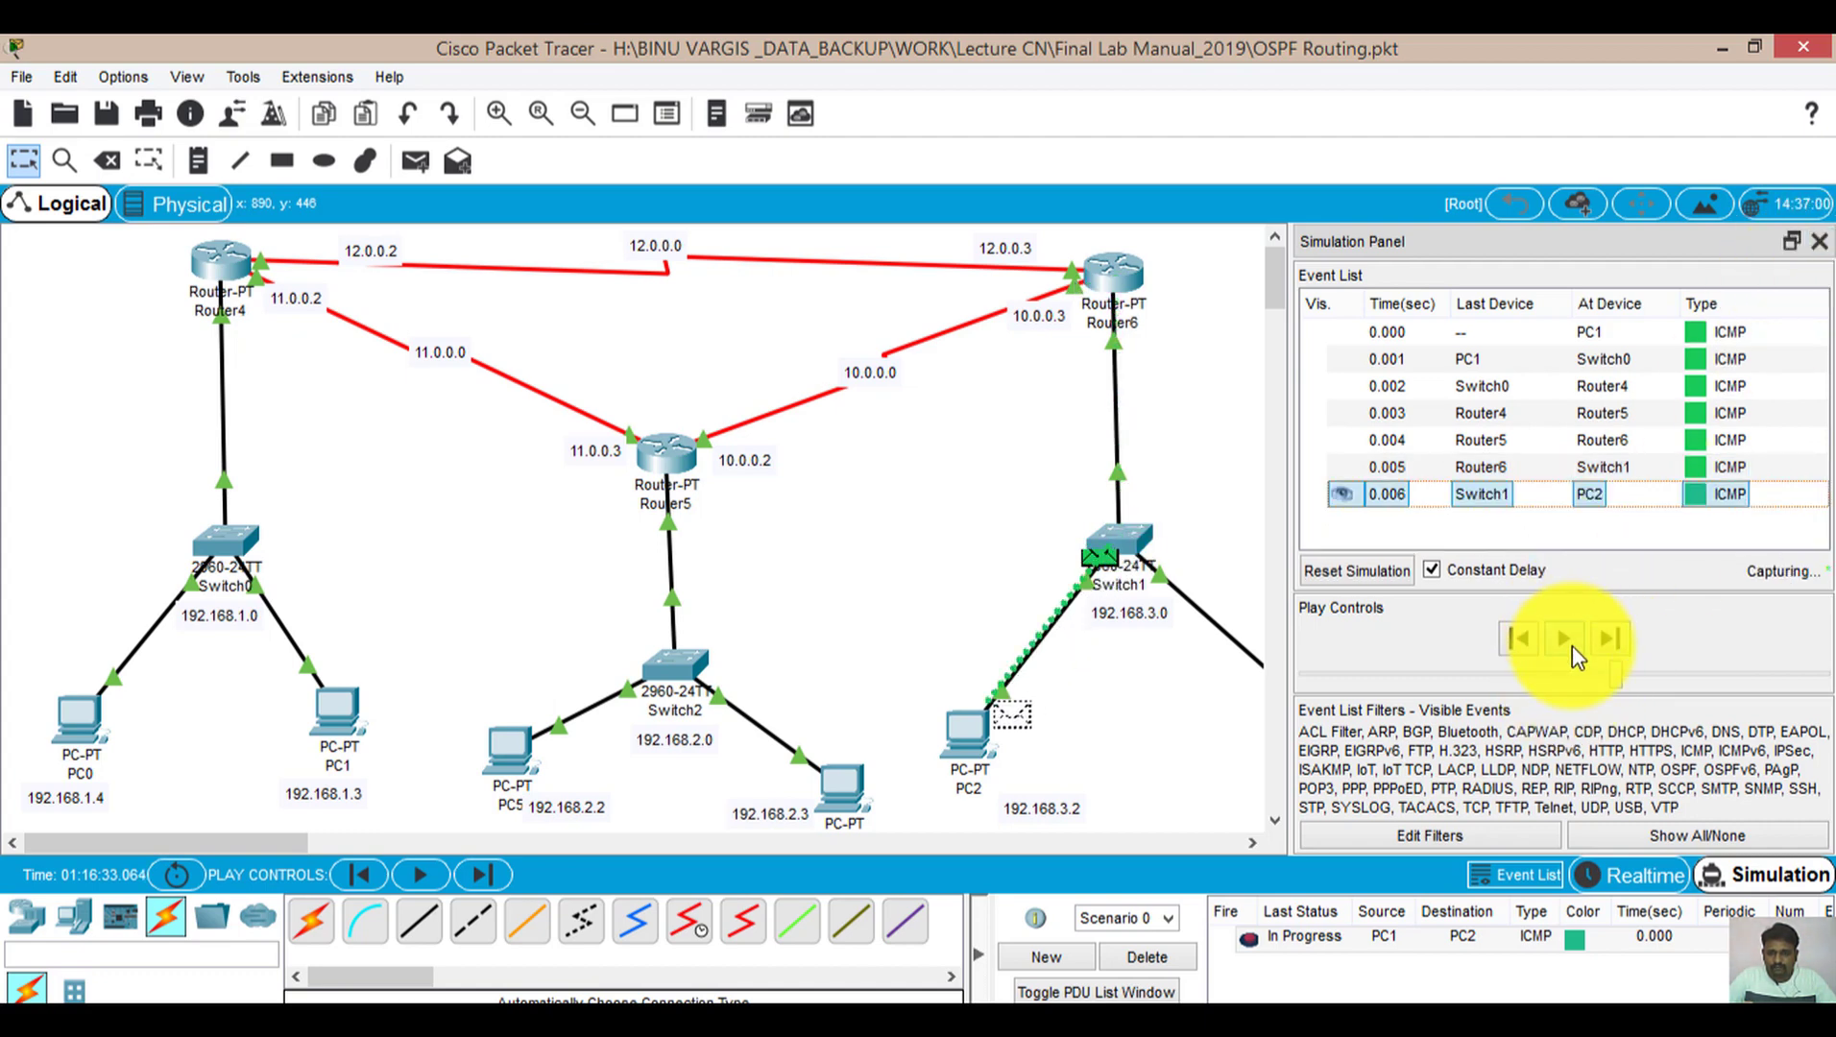
pyautogui.click(1820, 241)
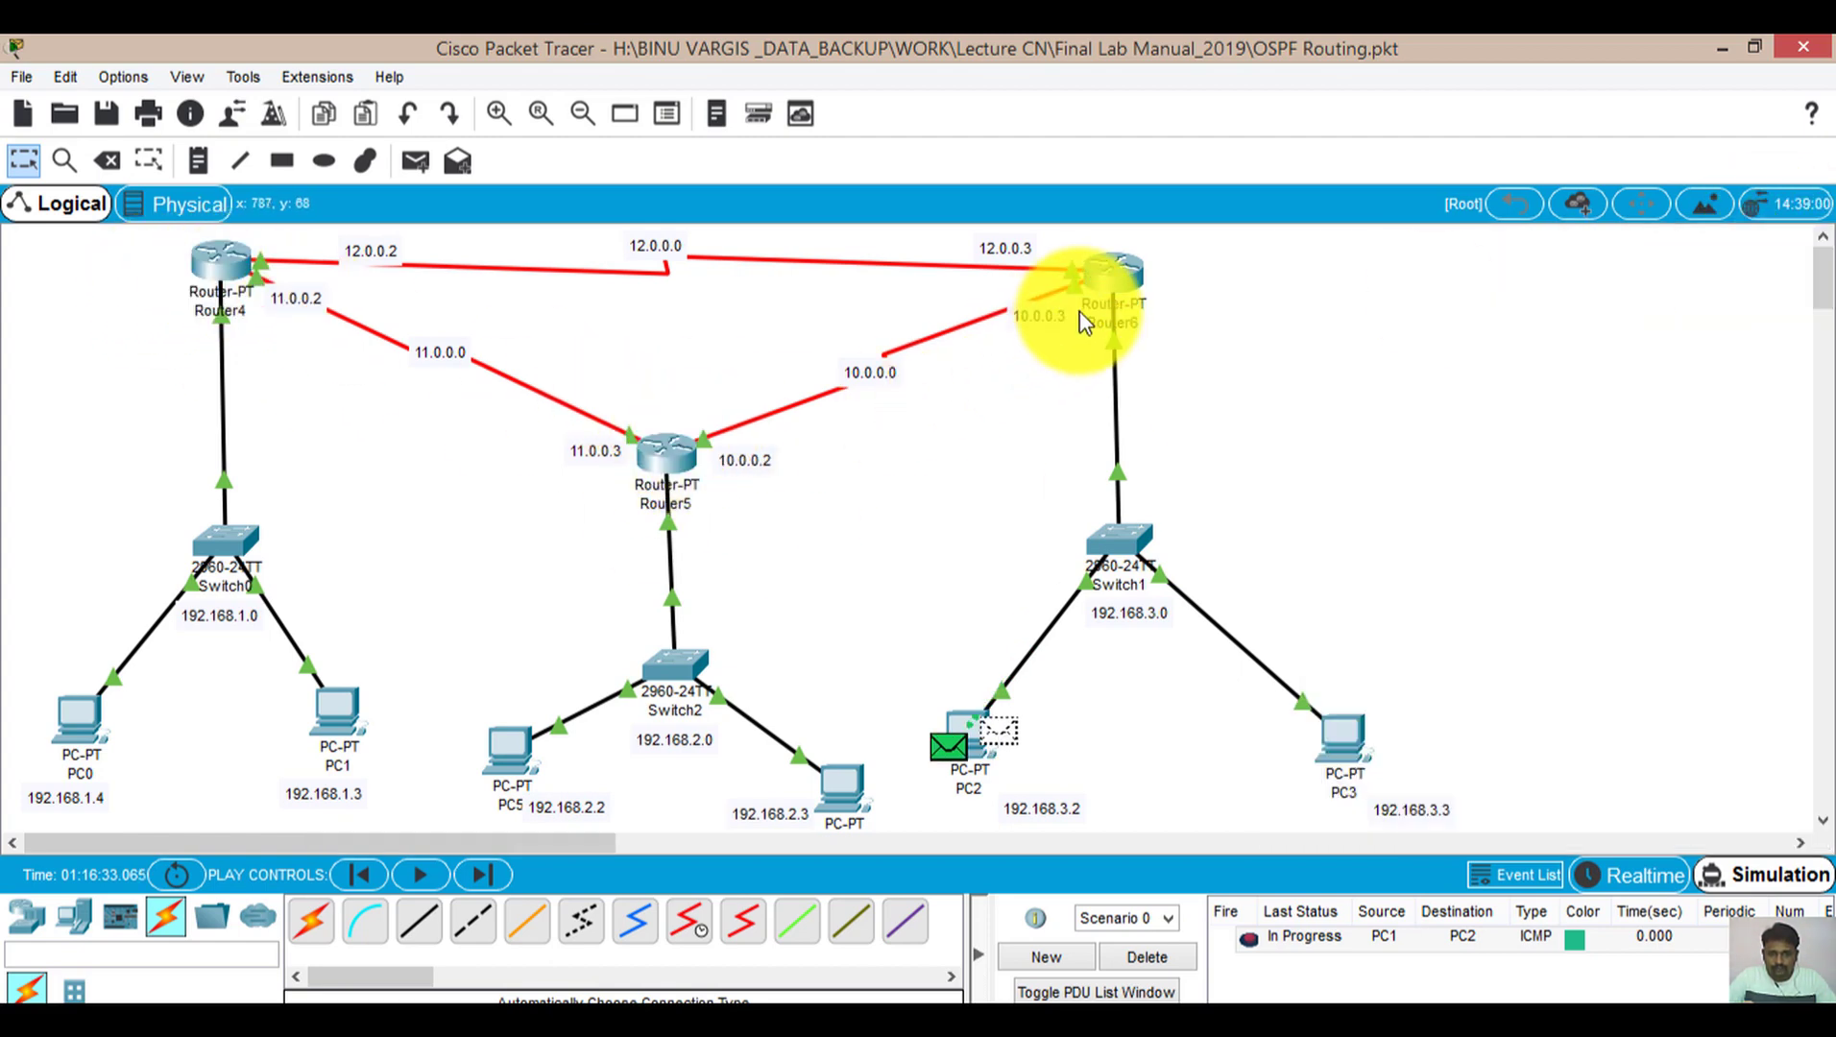
pyautogui.click(1644, 875)
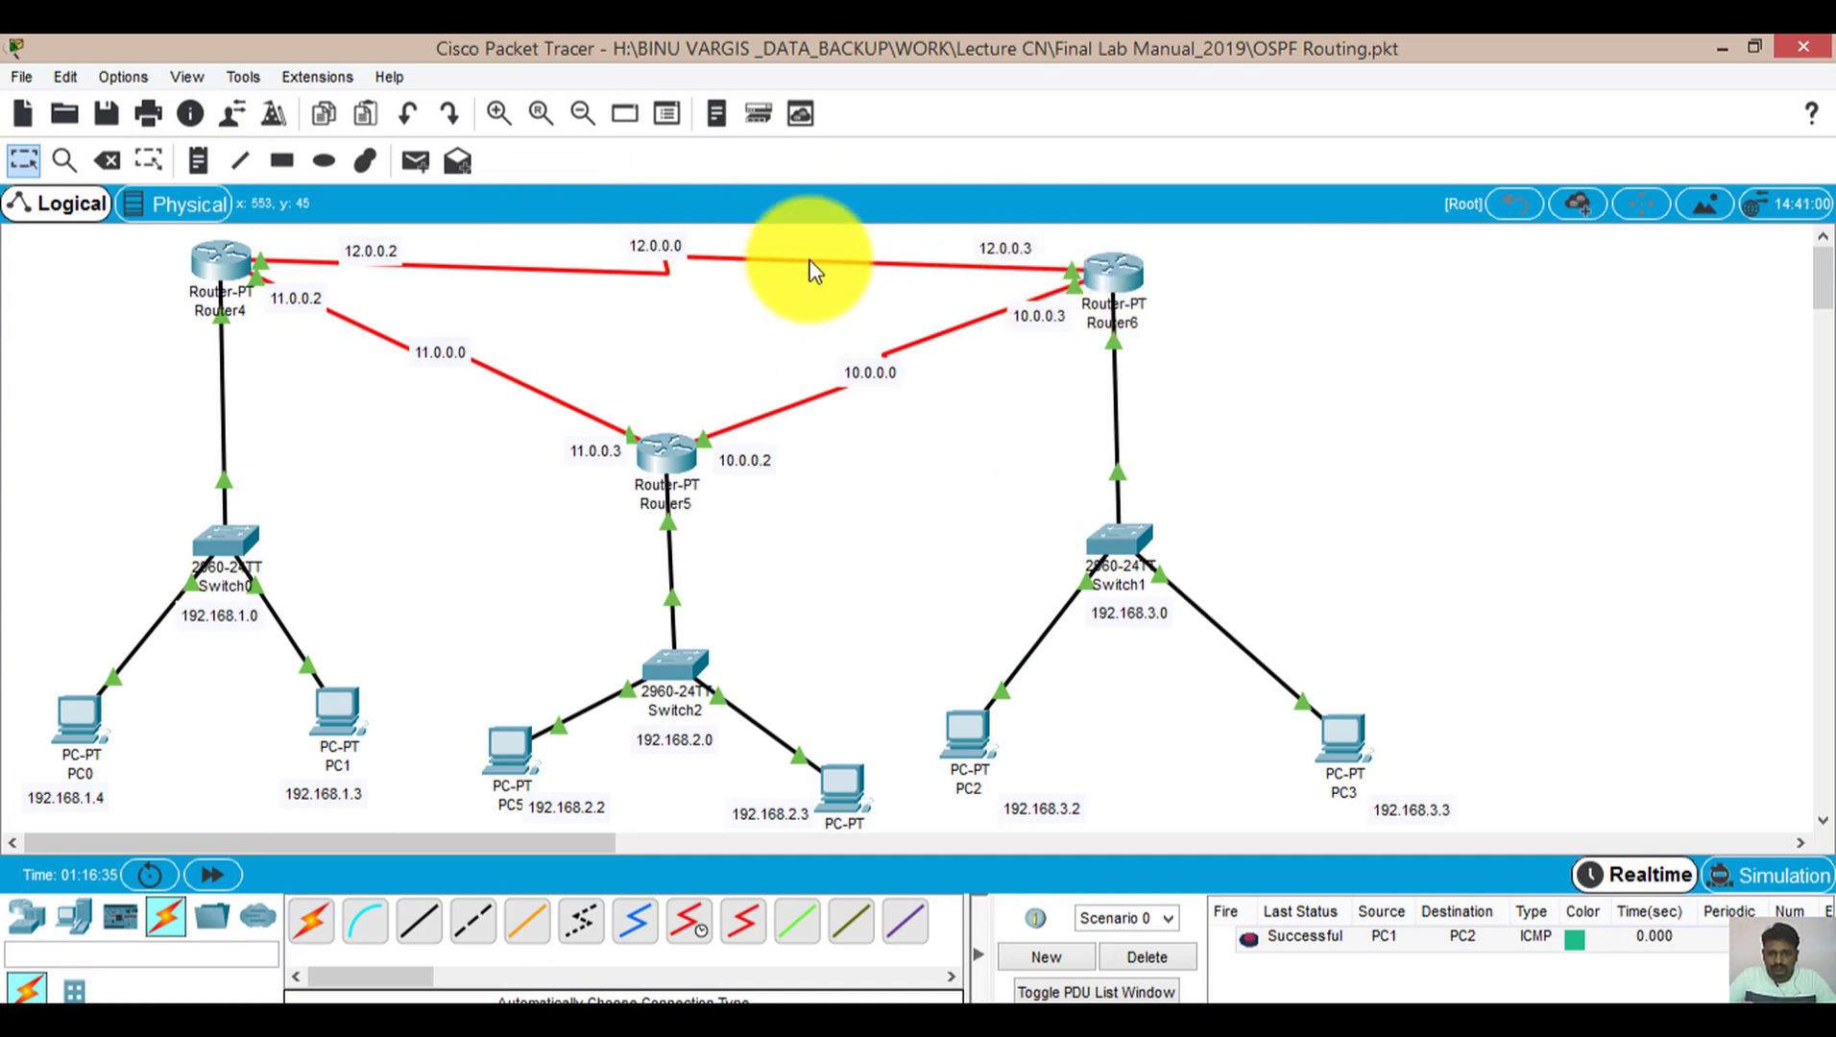
# In Router6's CLI, re-enter OSPF process 10 and advertise network 12.0.0.0 with wildcard 0.255.255.255 in area 0
pyautogui.click(1107, 278)
pyautogui.moveTo(1075, 164); pyautogui.dragTo(1804, 74)
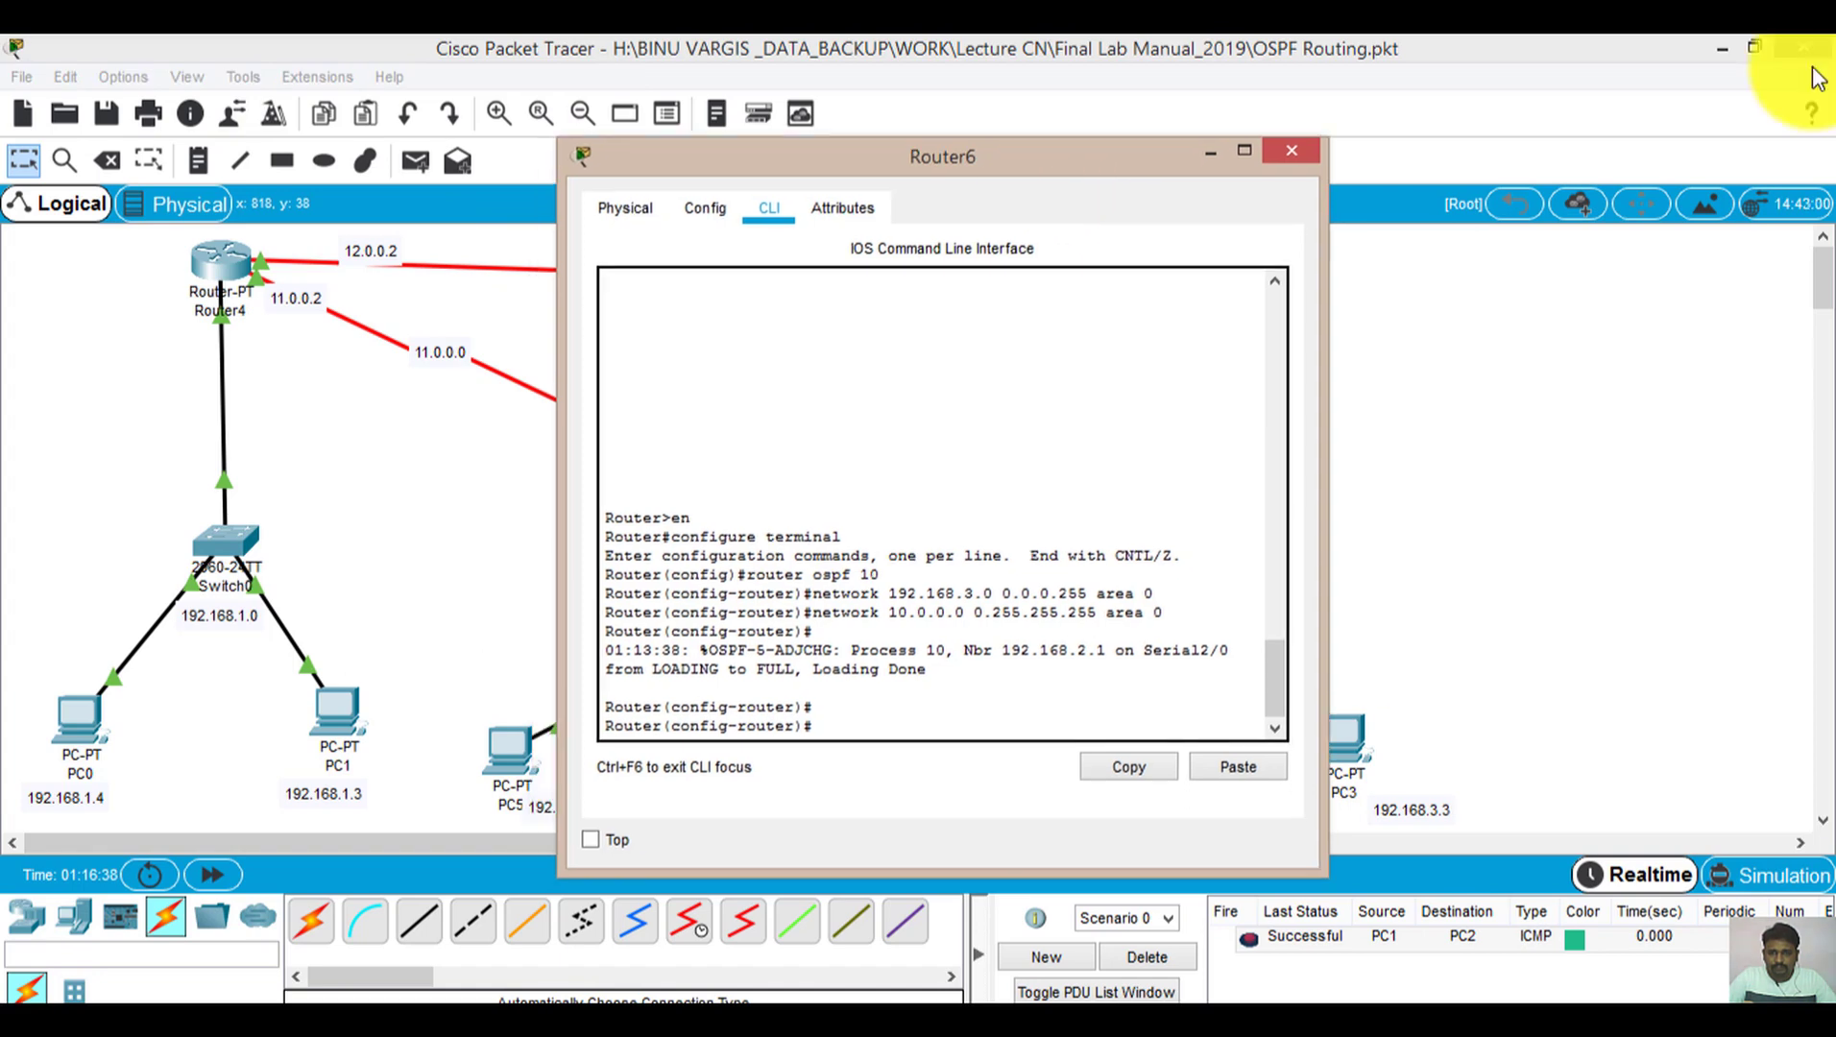
pyautogui.click(1208, 858)
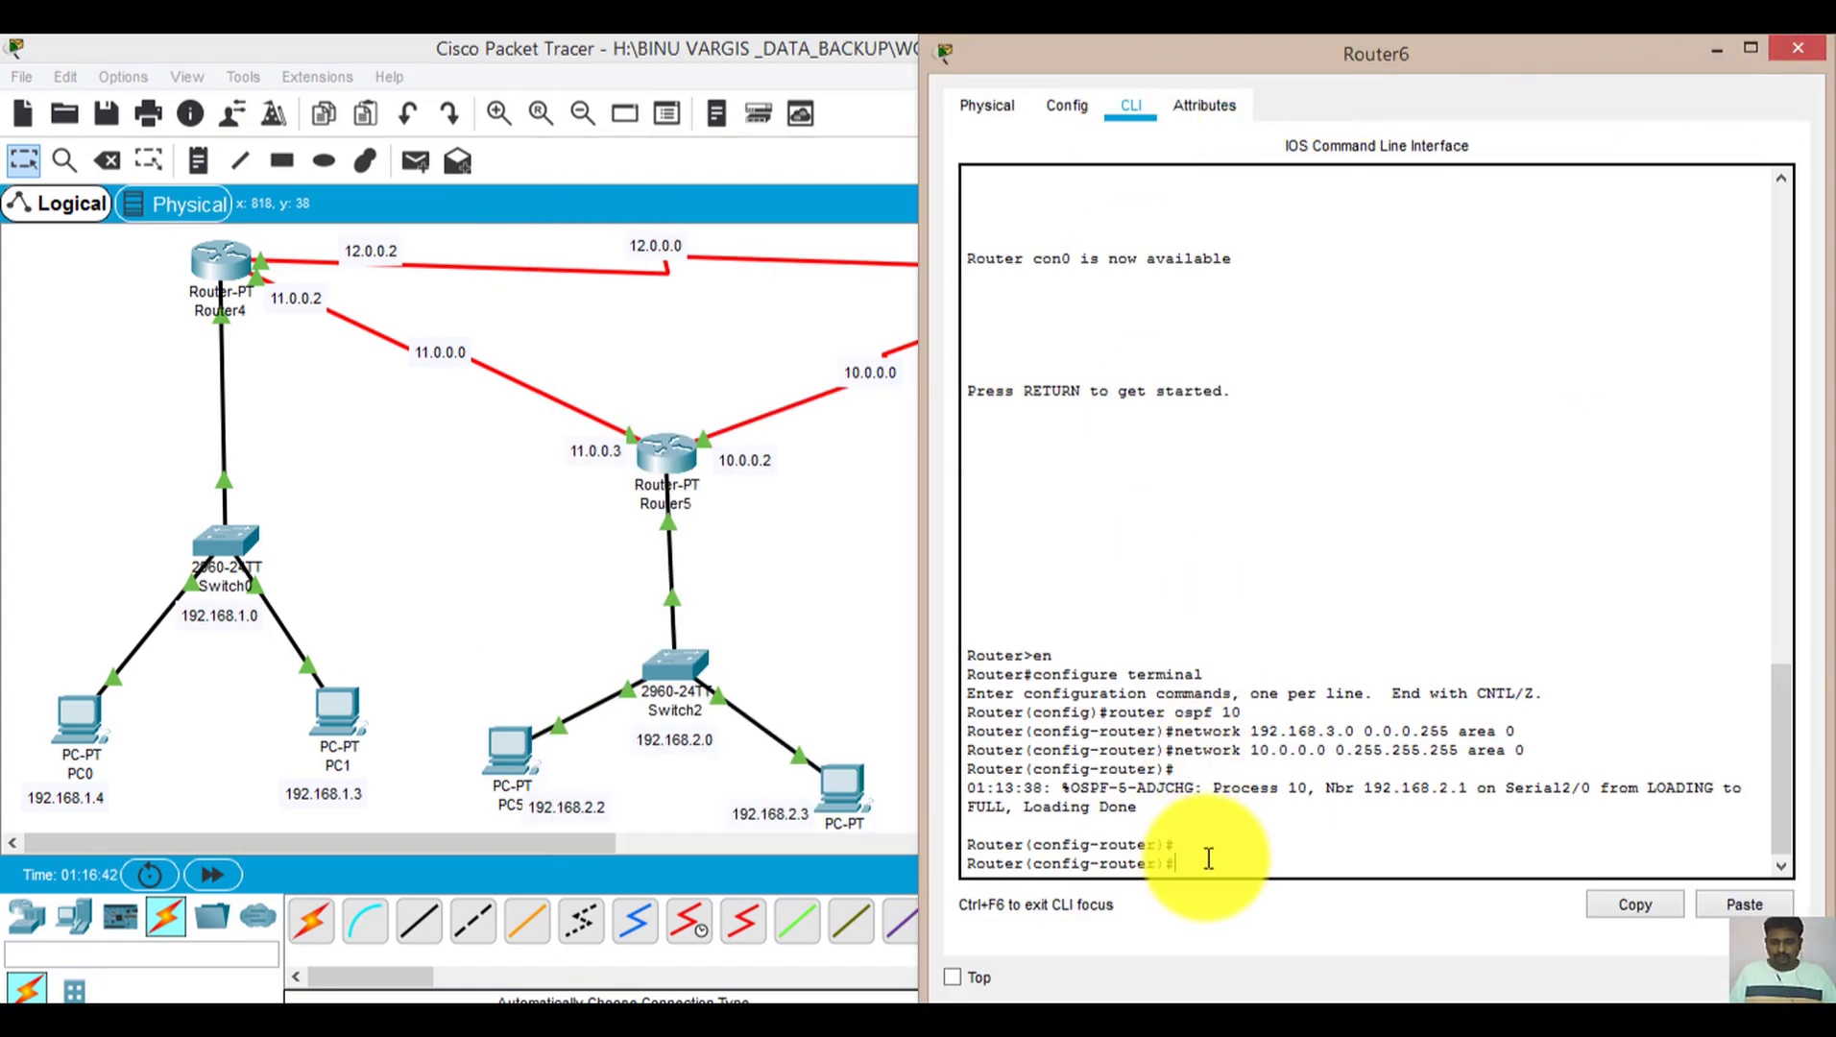
pyautogui.write('exit')
pyautogui.press('Return')
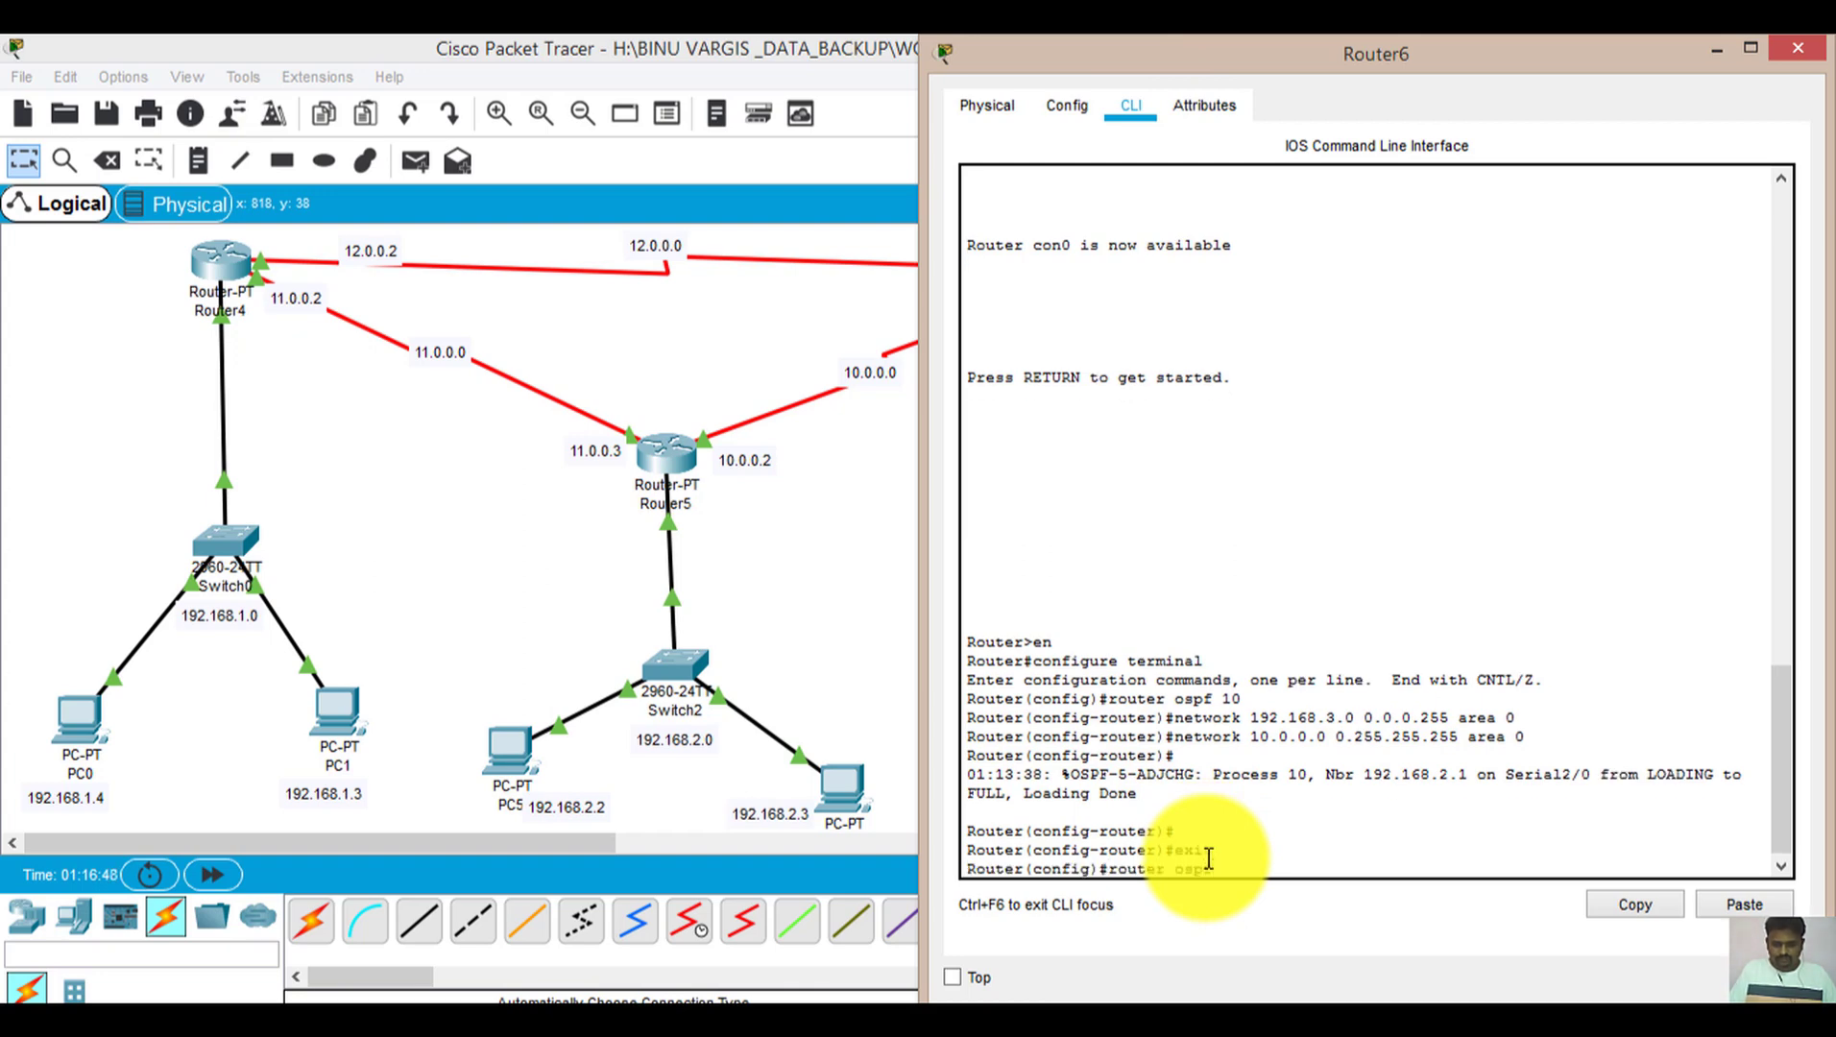
pyautogui.press('Return')
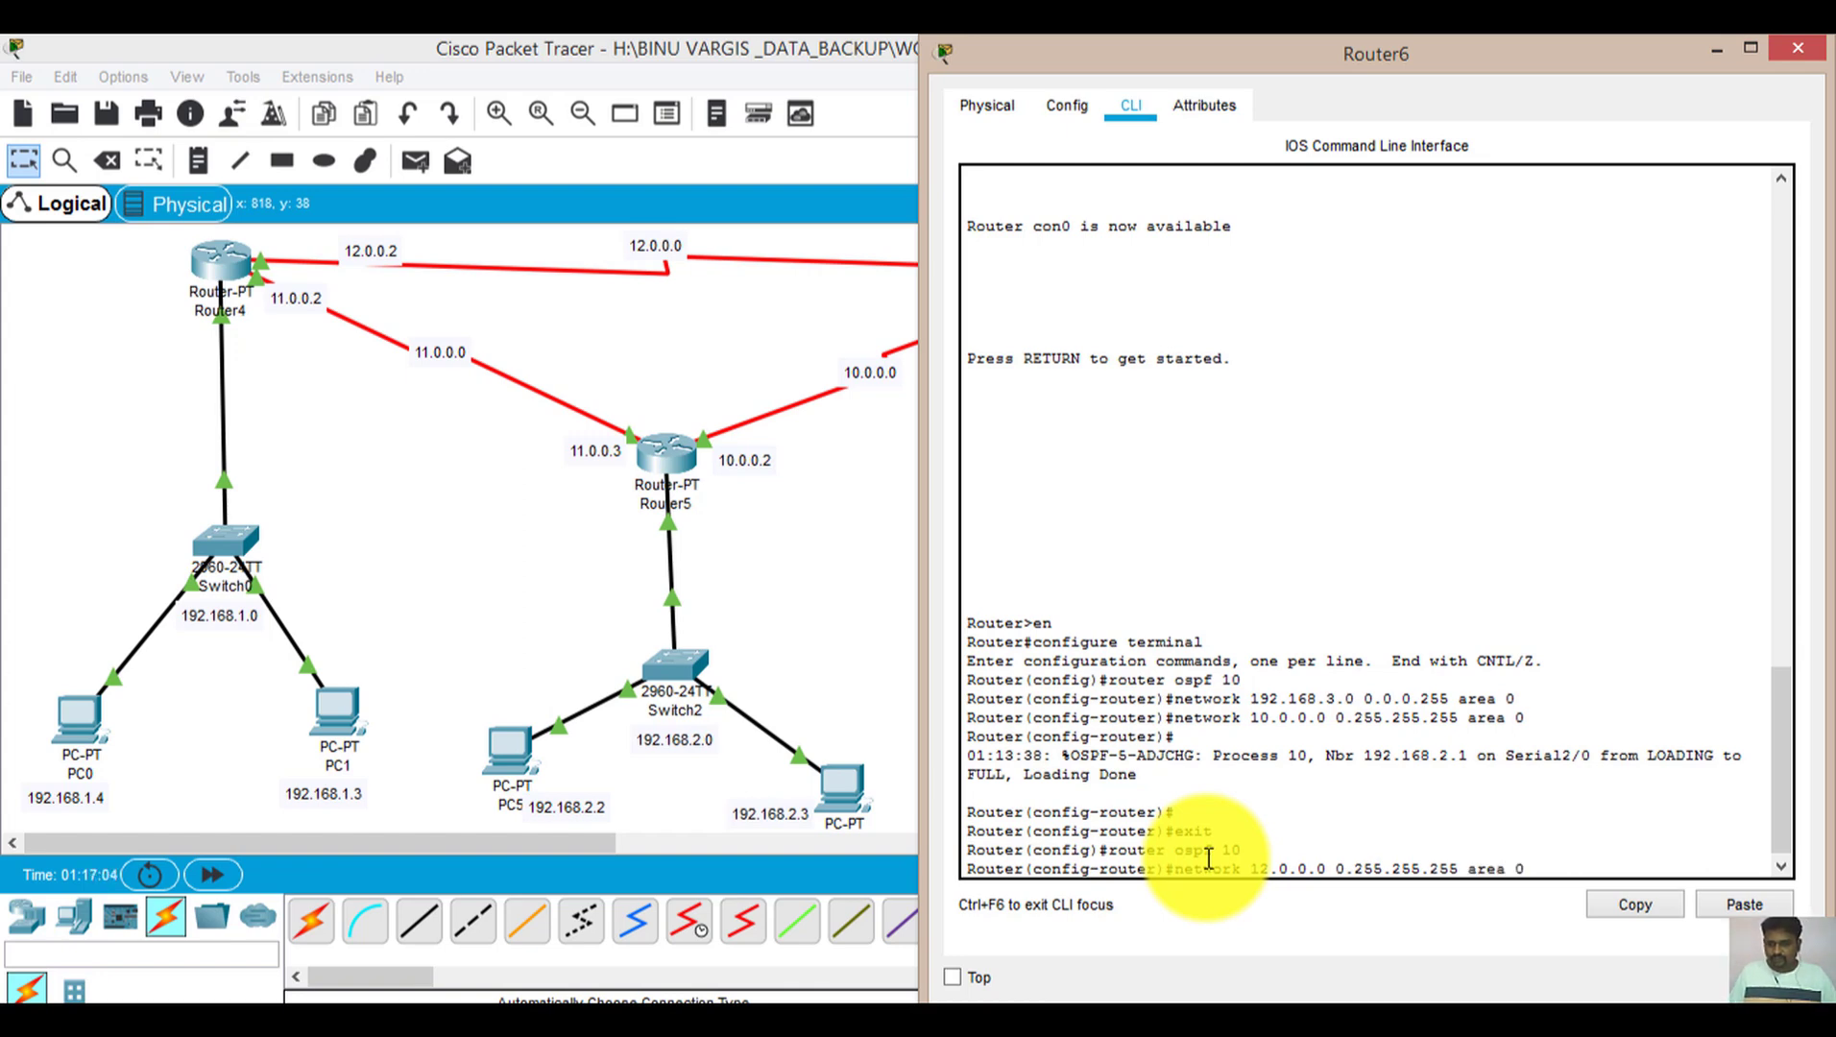
pyautogui.press('Return')
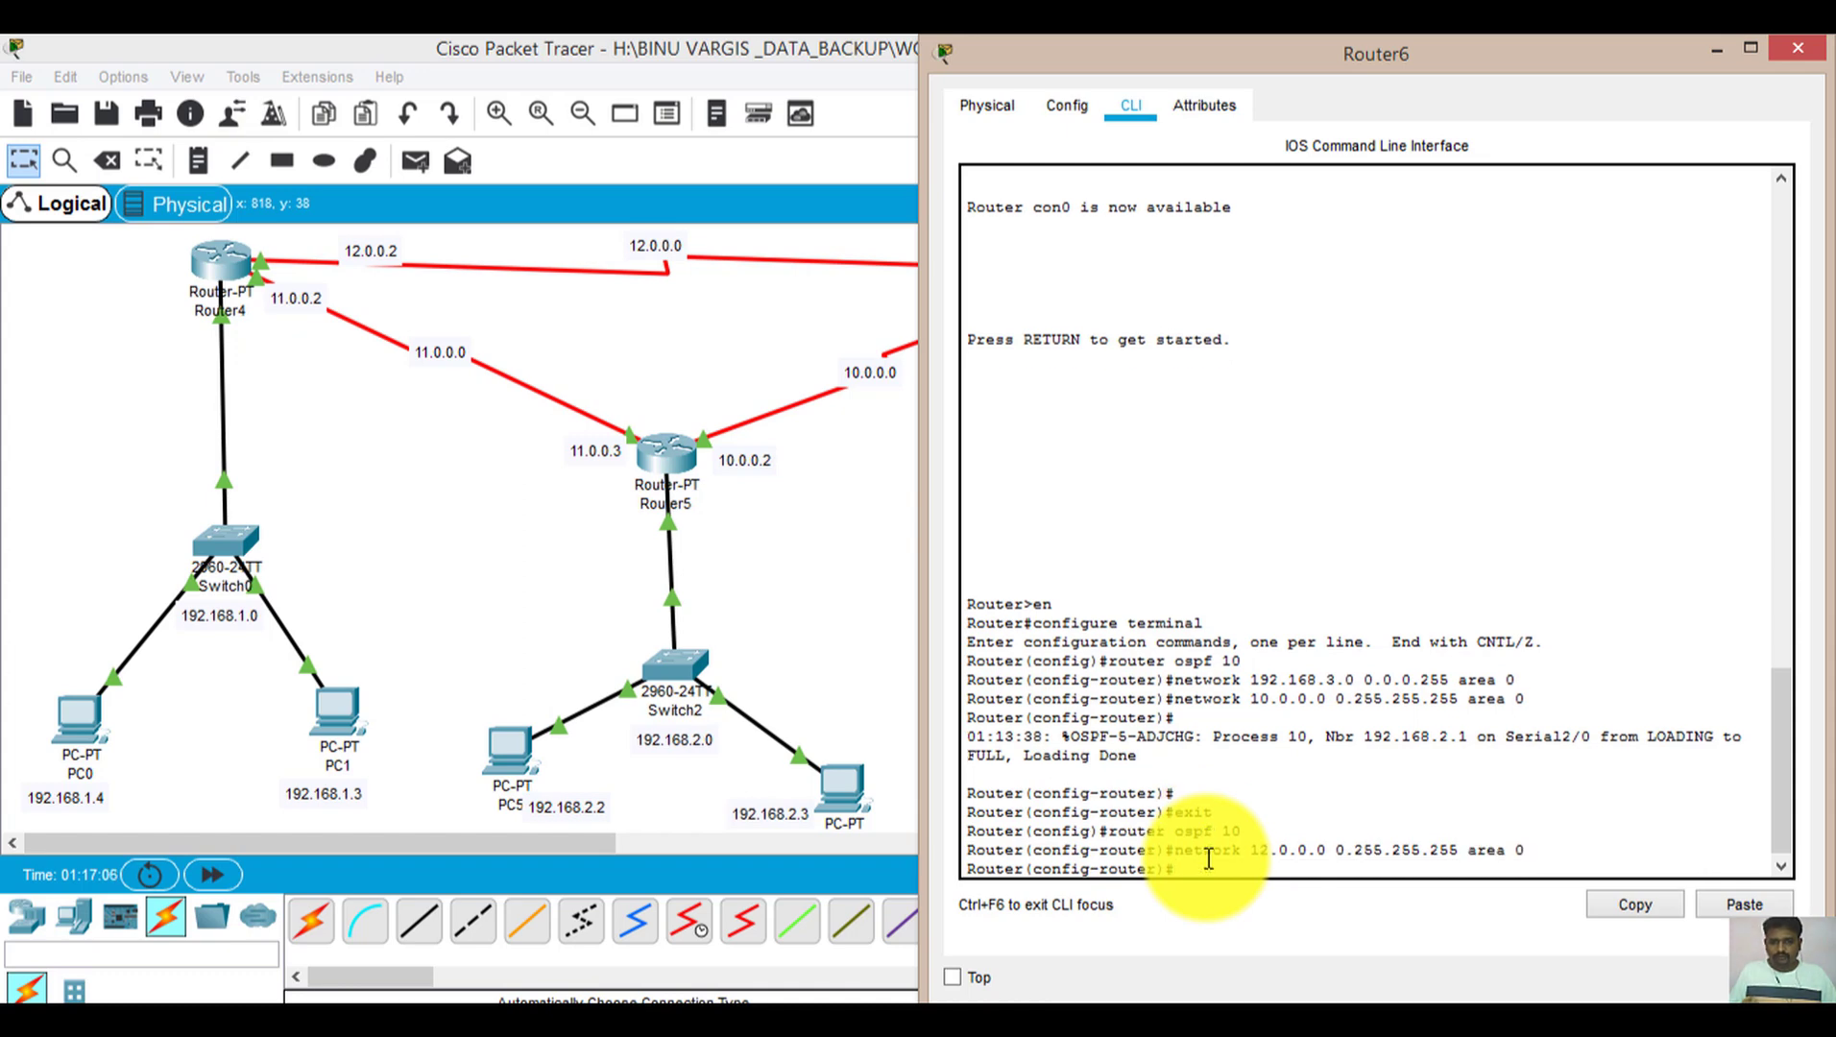
# Exit router and global configuration modes on Router6 and close its window
pyautogui.press('Return')
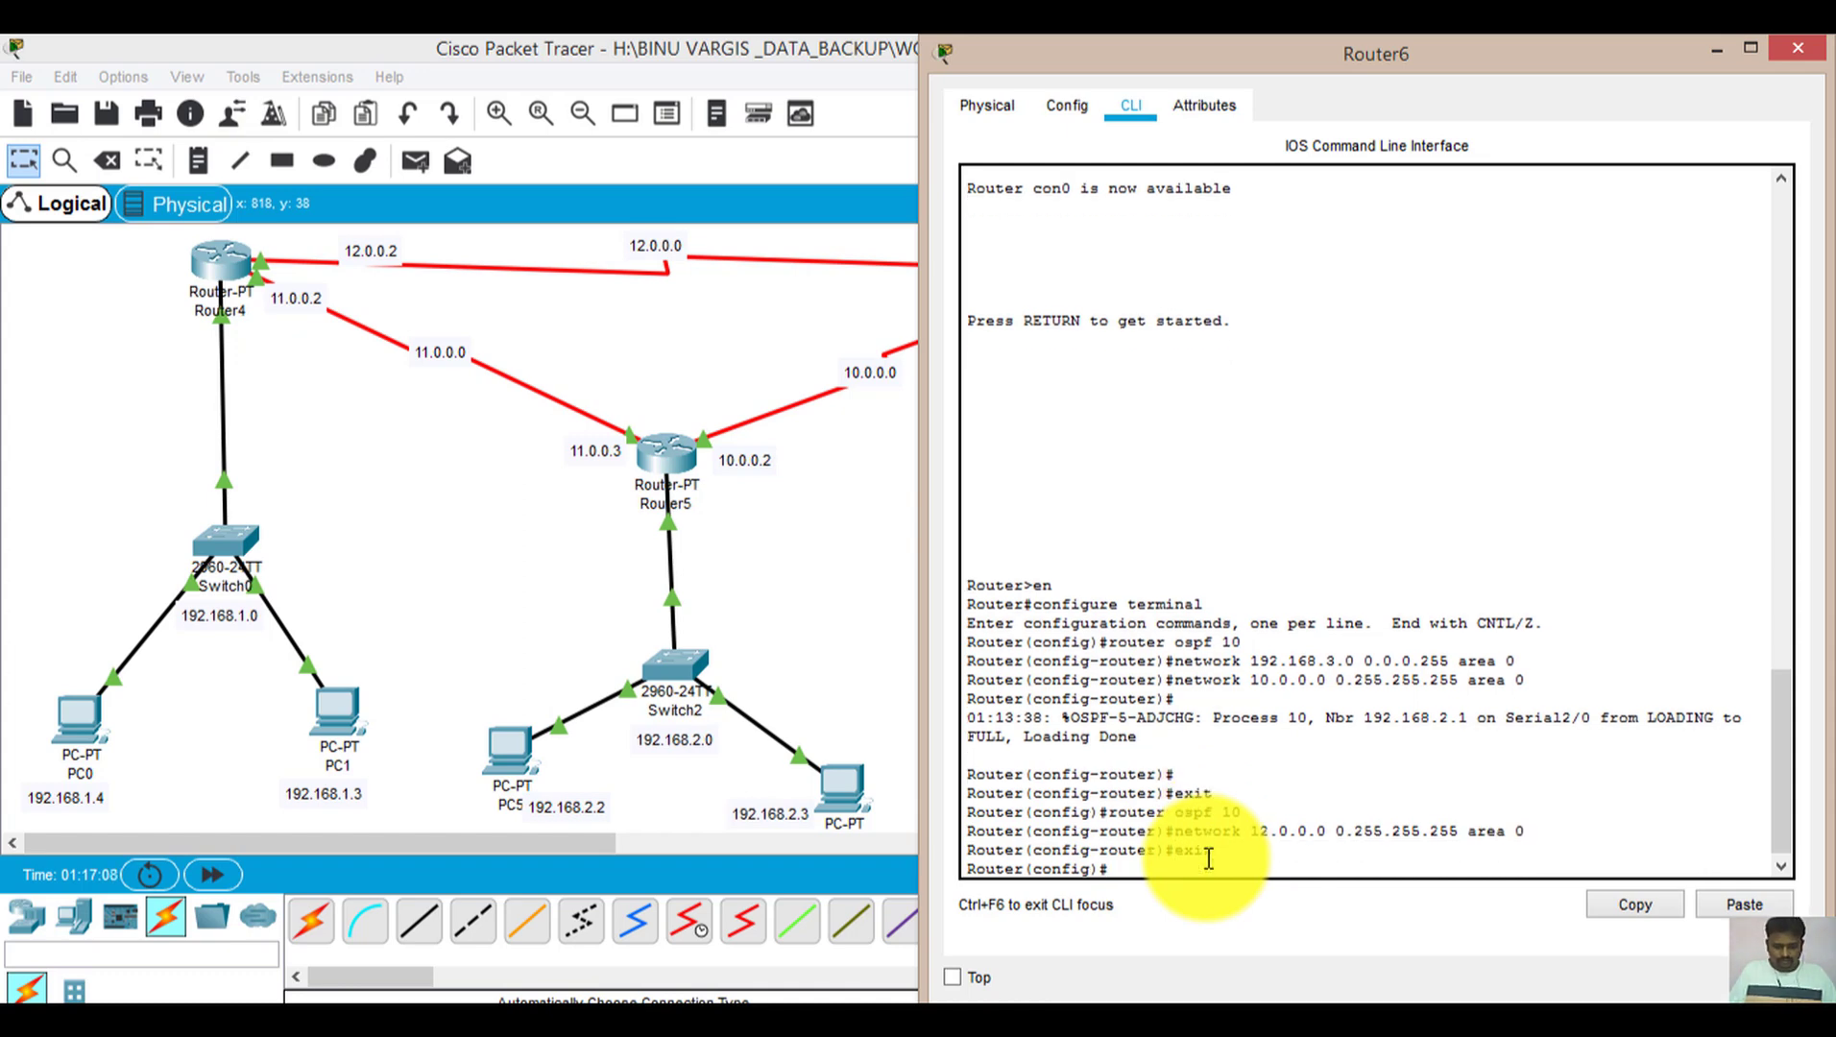
pyautogui.write('exit')
pyautogui.press('Return')
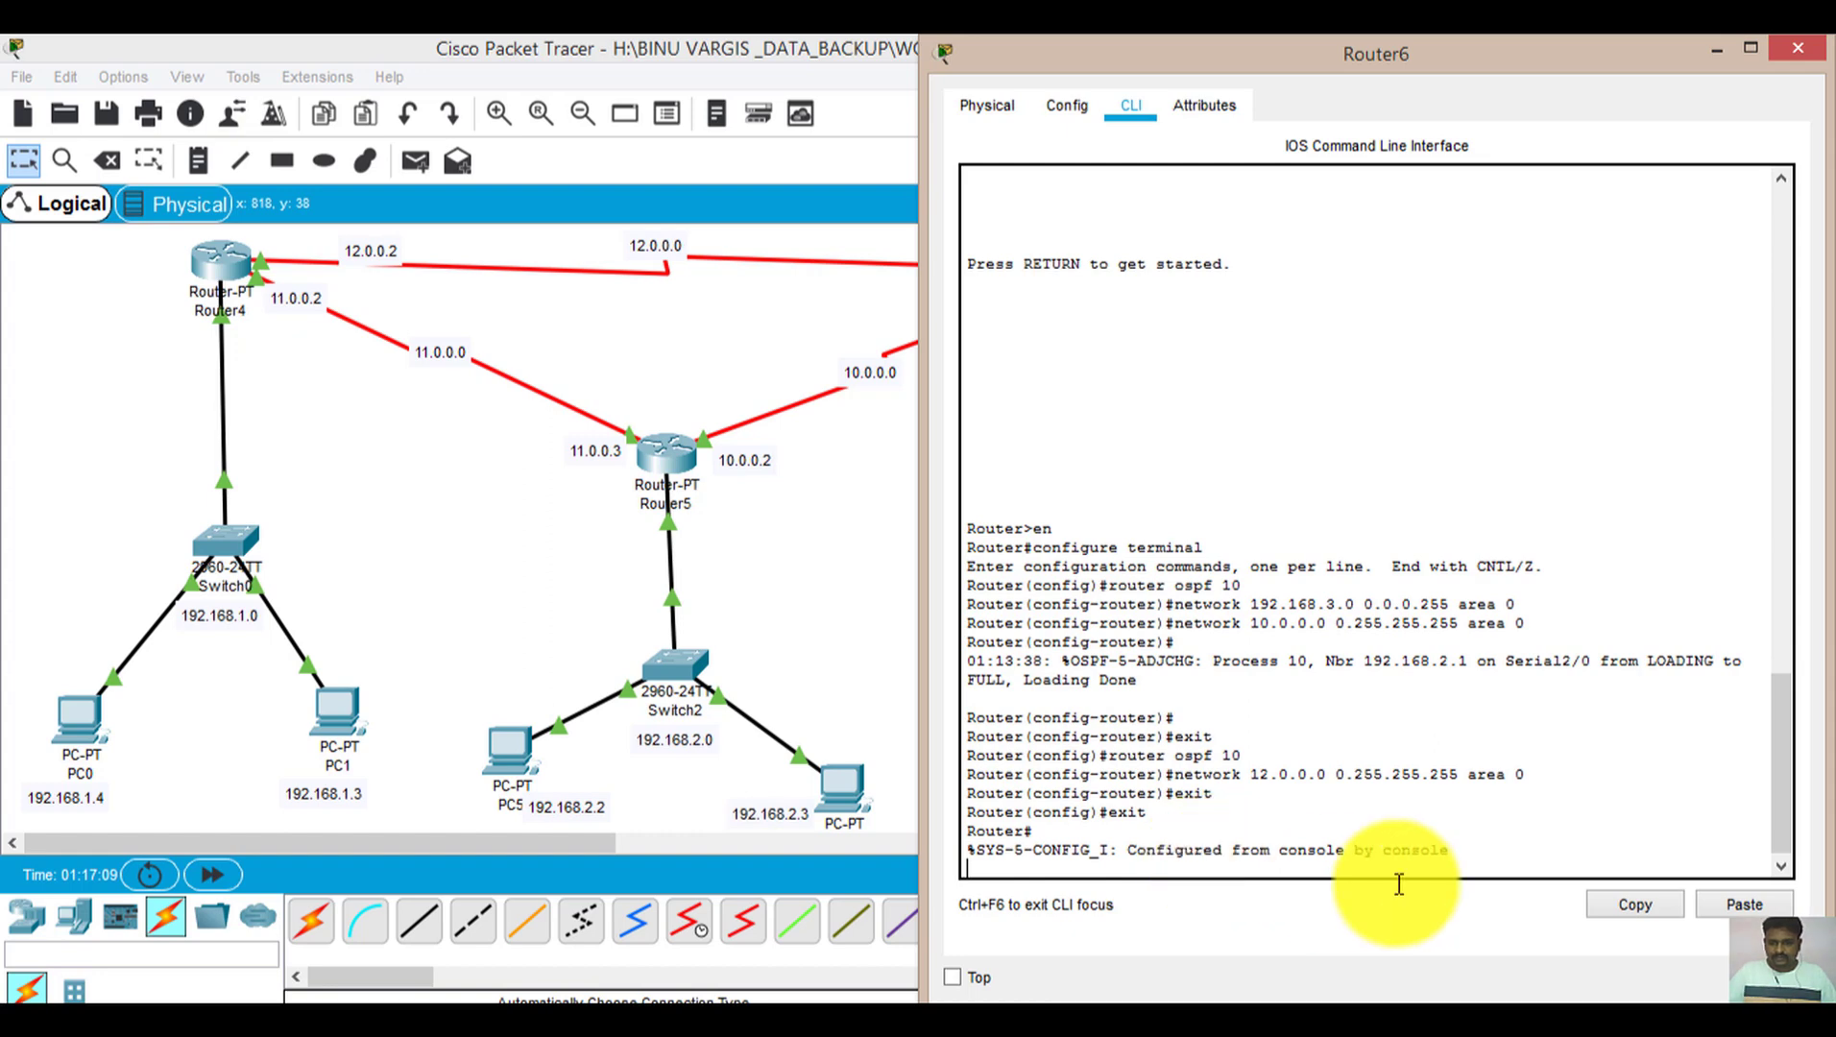
pyautogui.click(1798, 50)
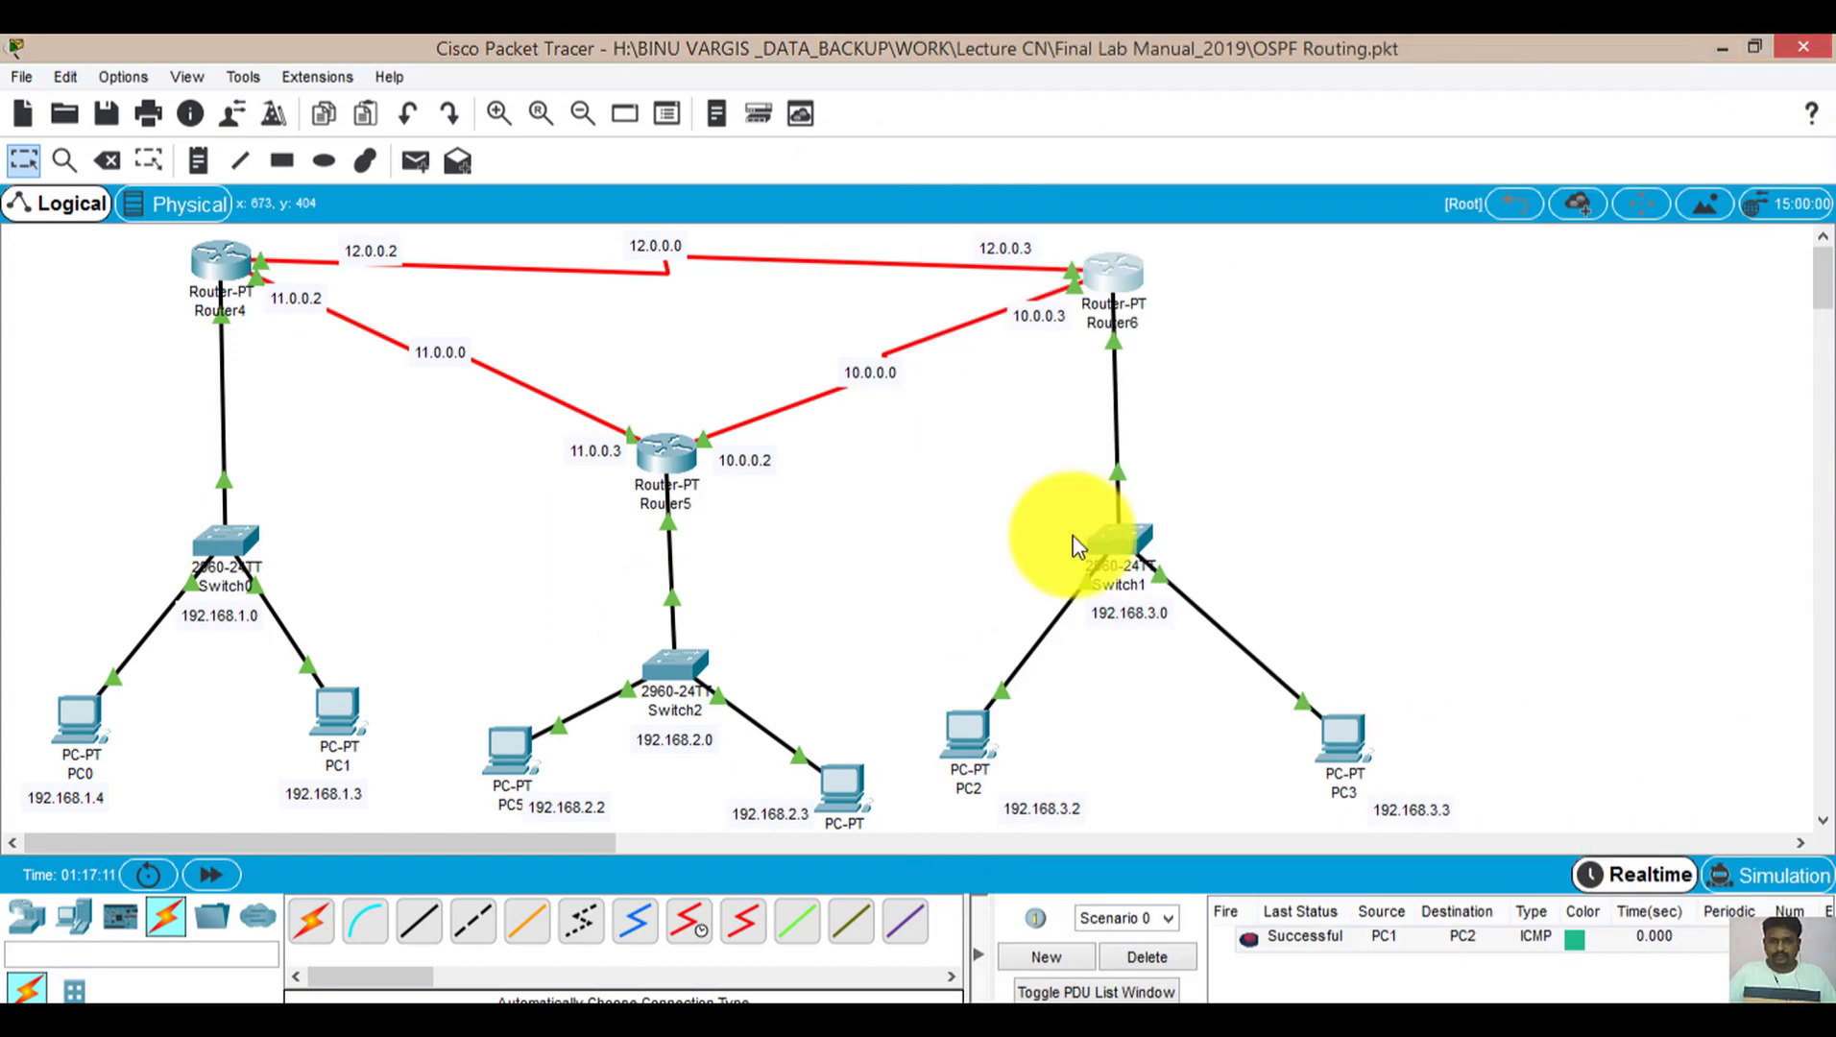
# Send another simple PDU from PC1 to PC2 with network 12.0.0.0 advertised on Router6
pyautogui.click(431, 163)
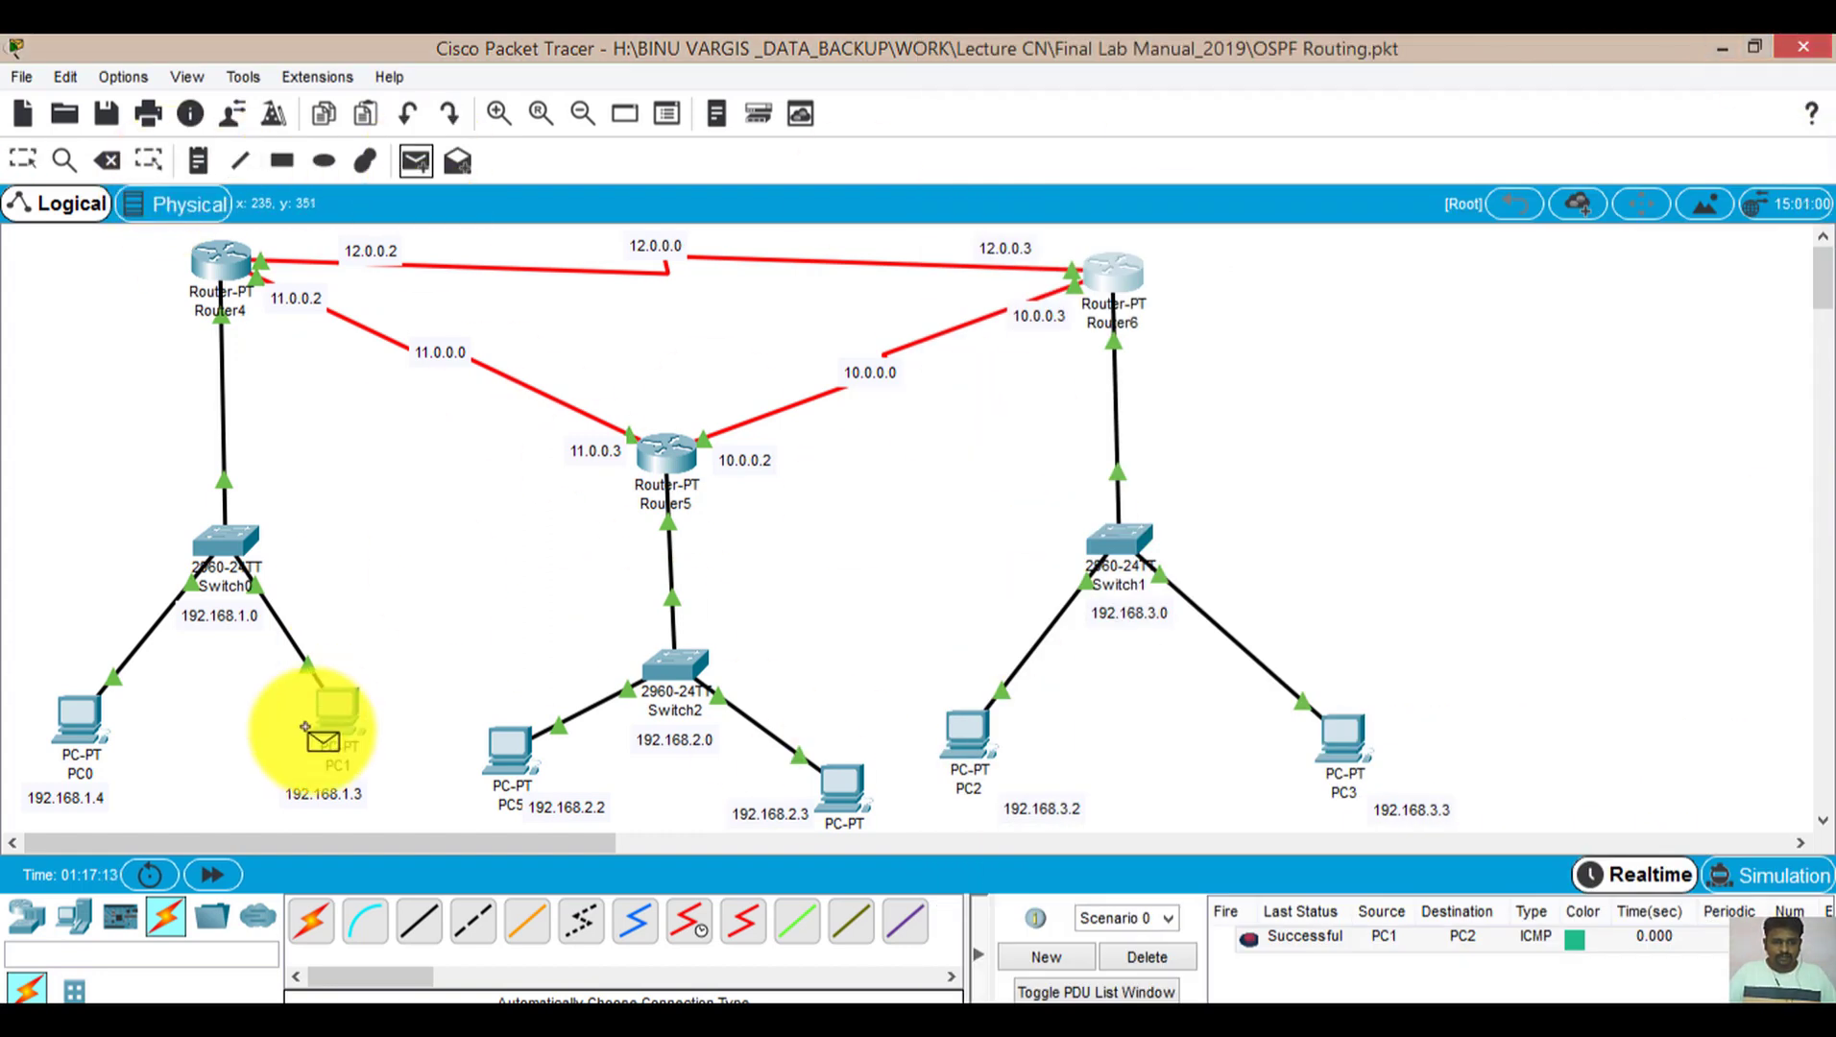
pyautogui.click(336, 716)
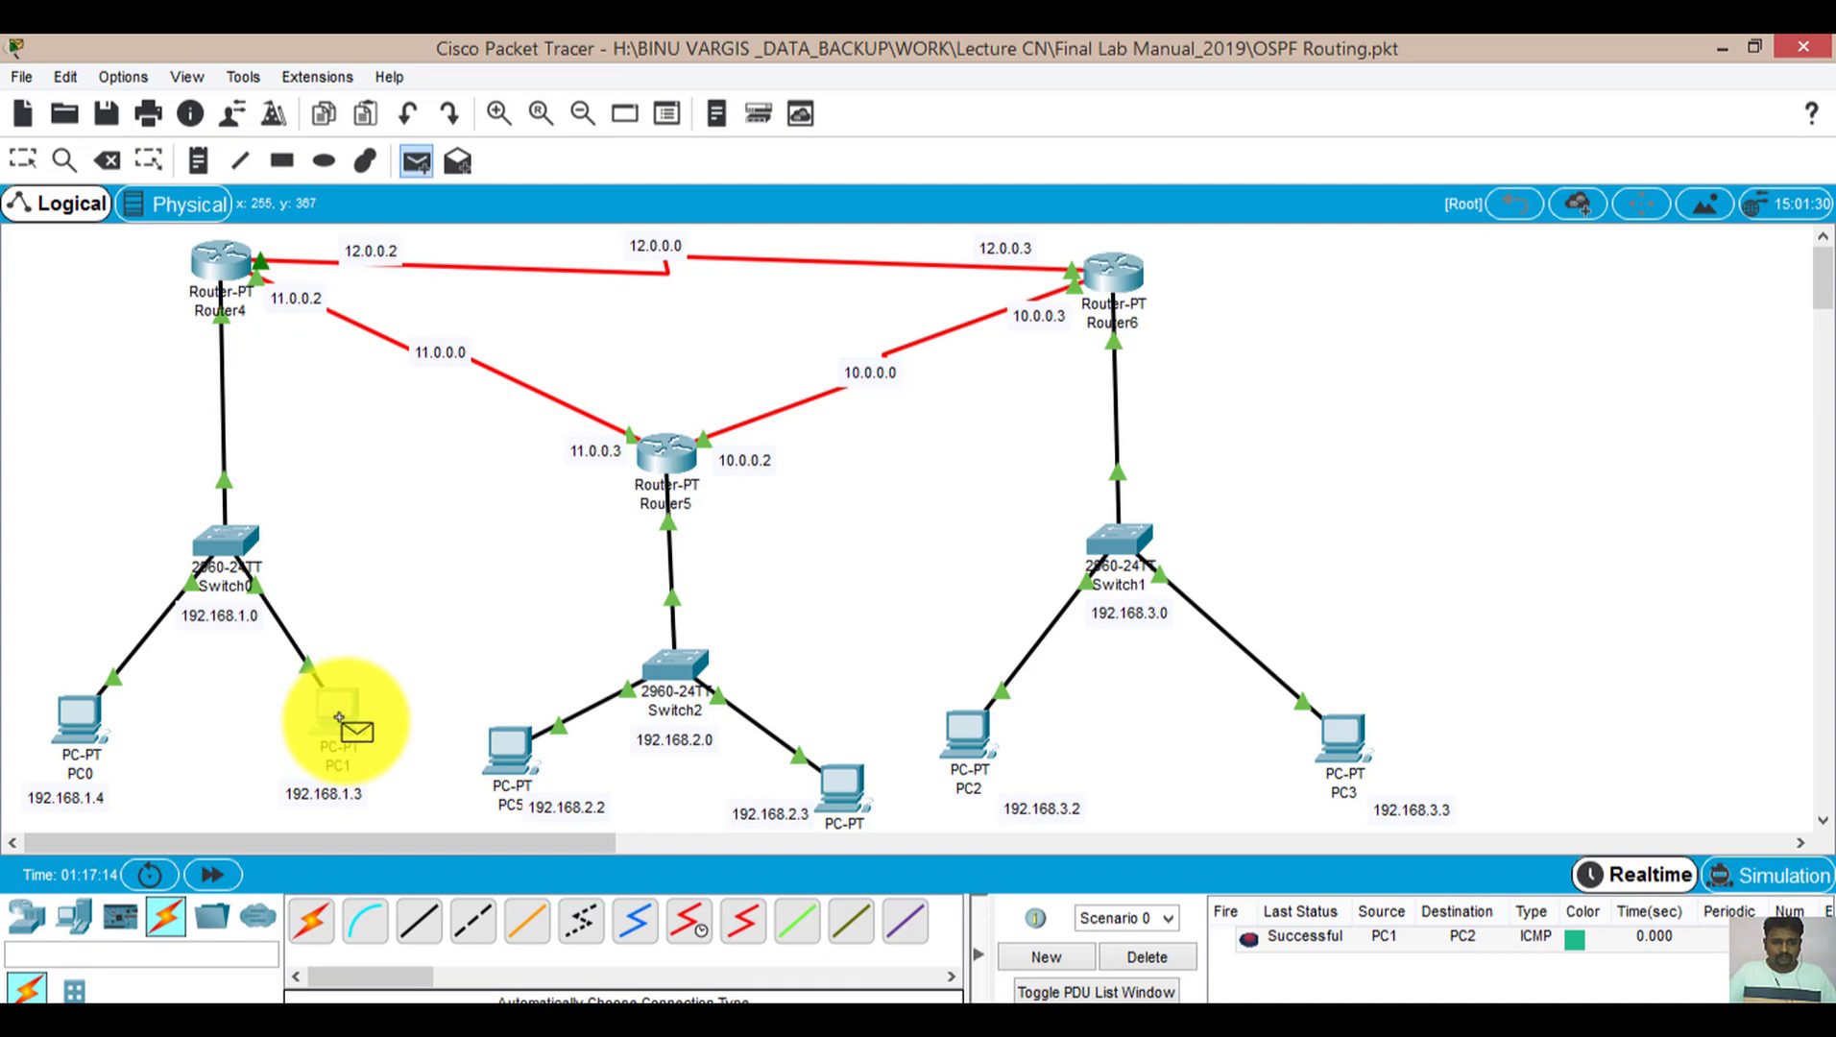
pyautogui.click(962, 733)
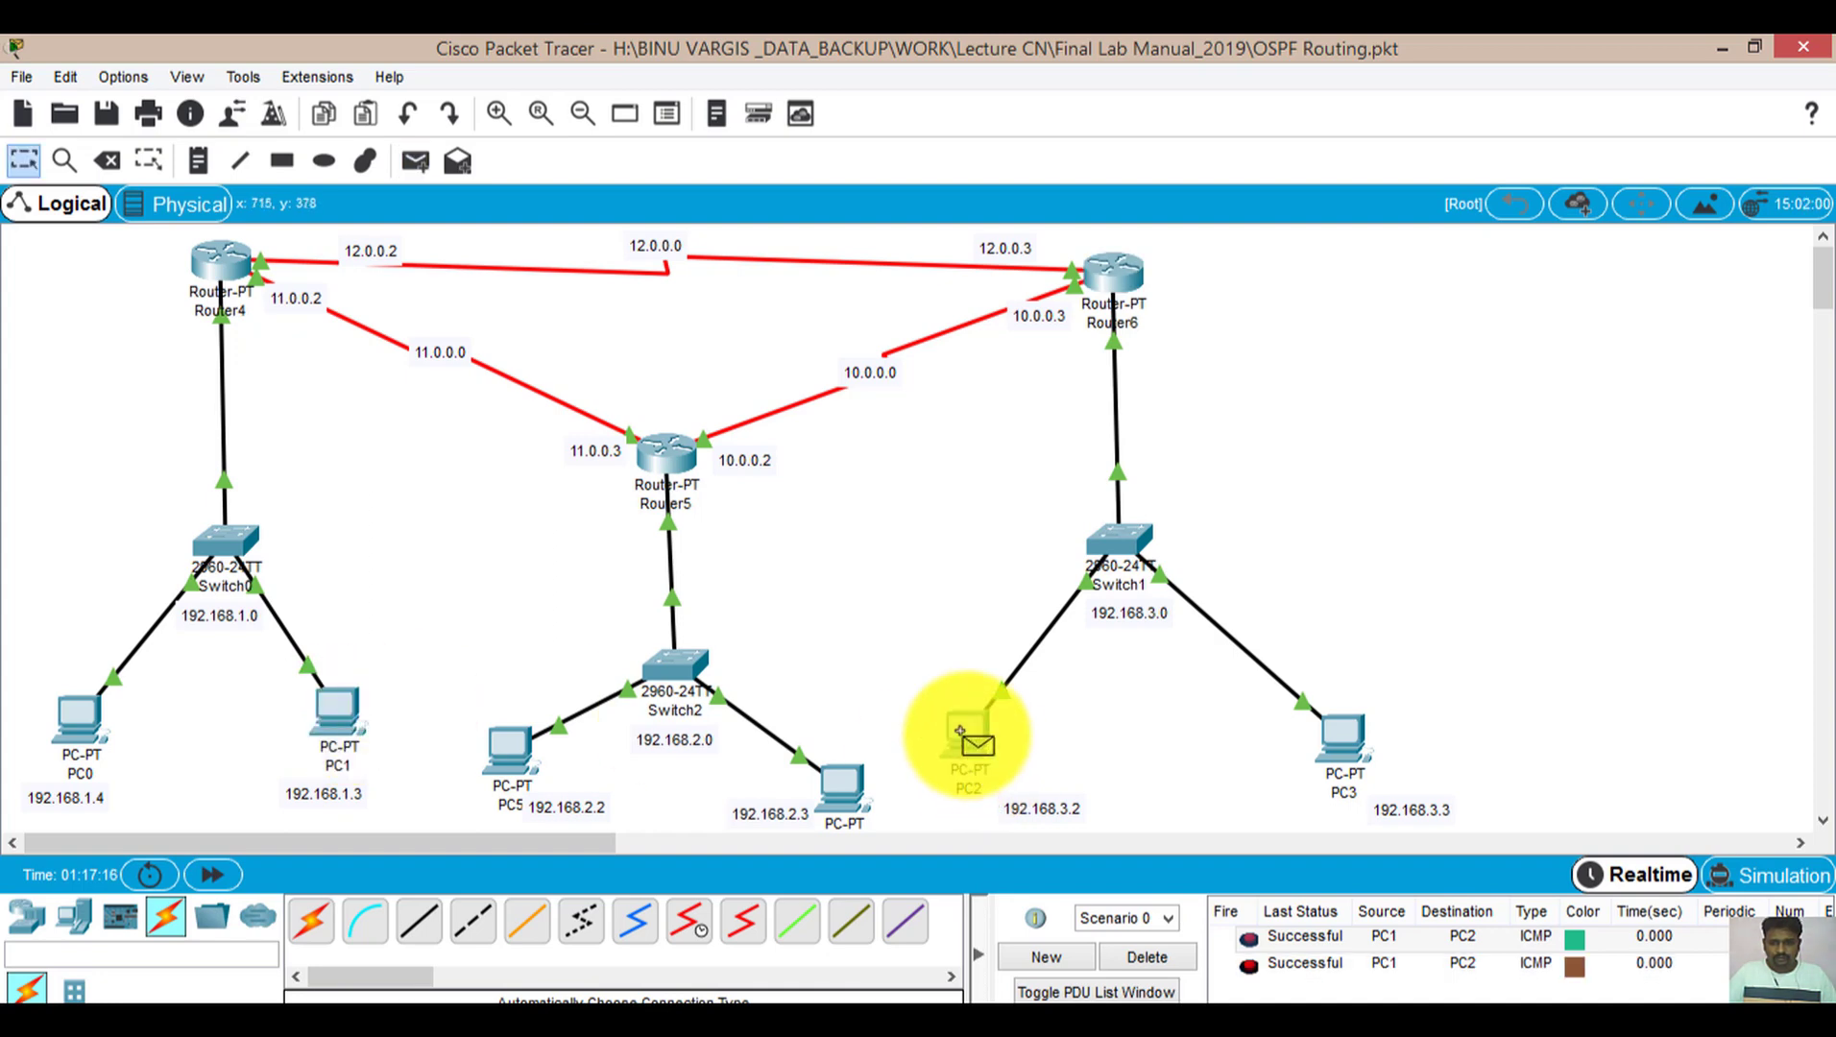
# Clear both PC1 to PC2 tests and send a fresh simple PDU from PC1 to PC2
pyautogui.click(1121, 965)
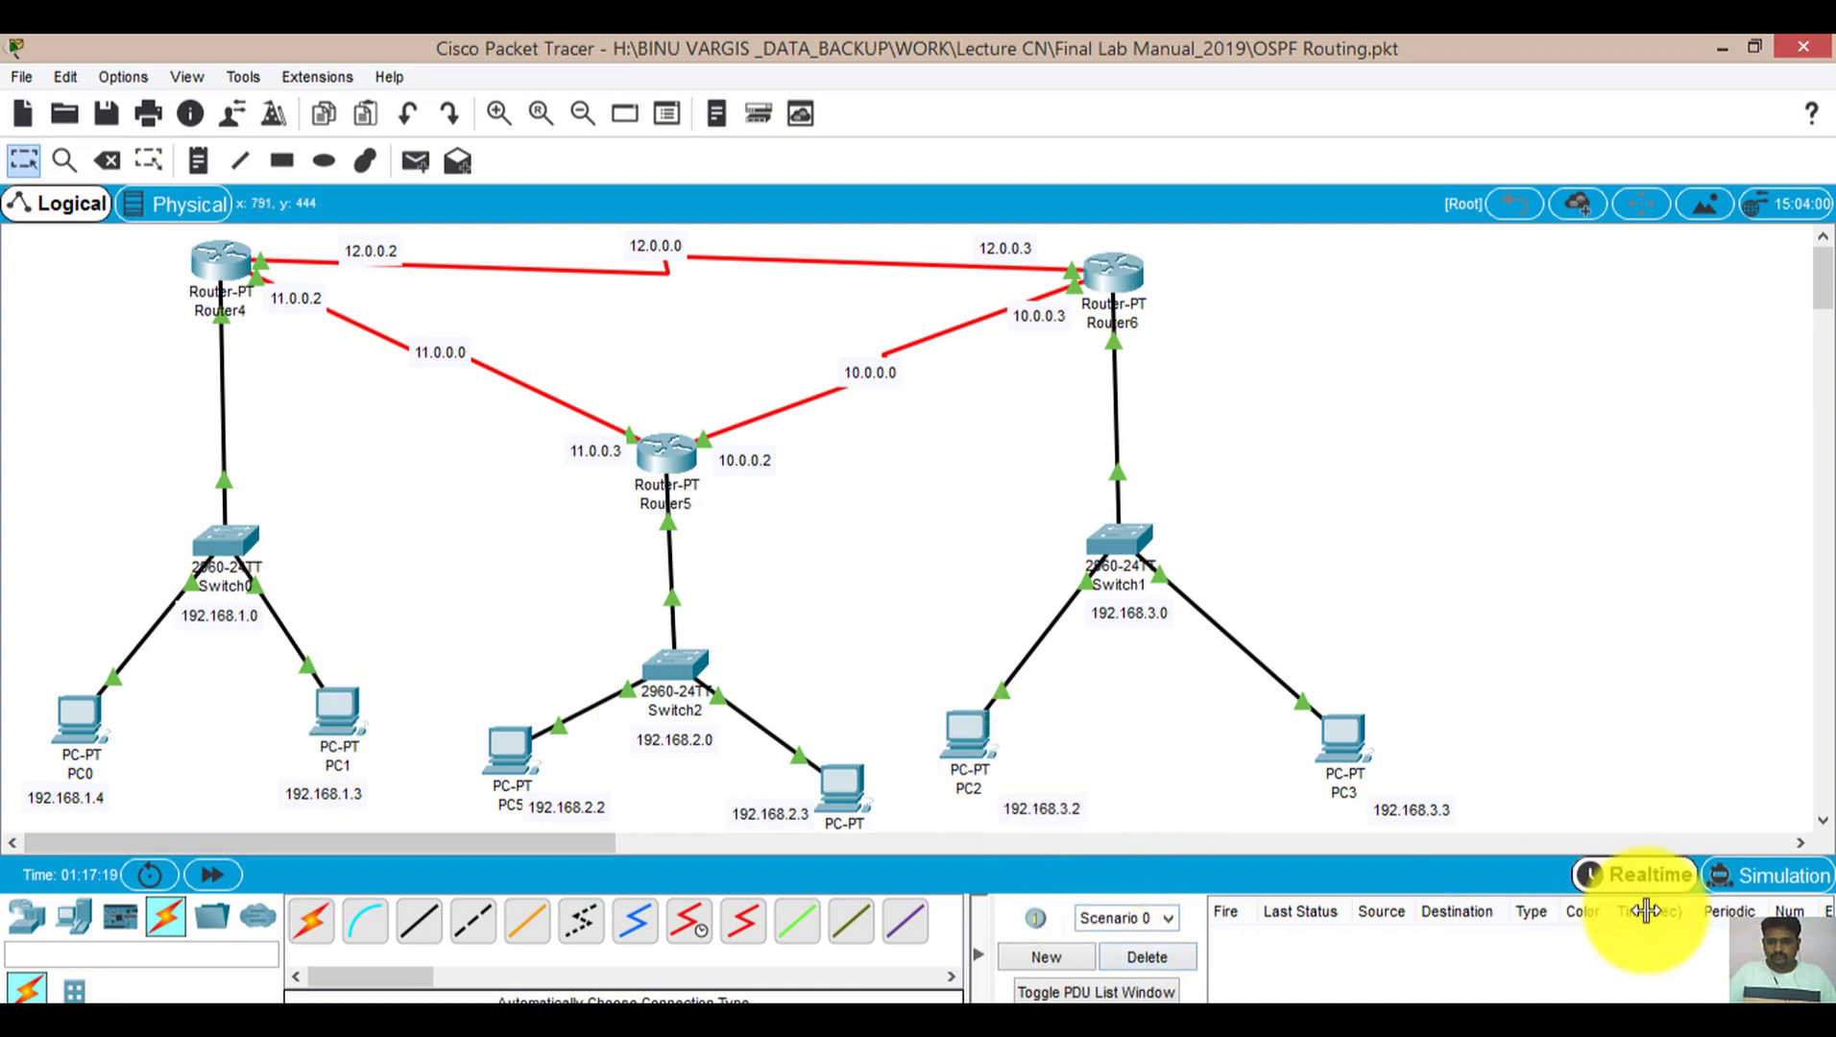
pyautogui.click(415, 161)
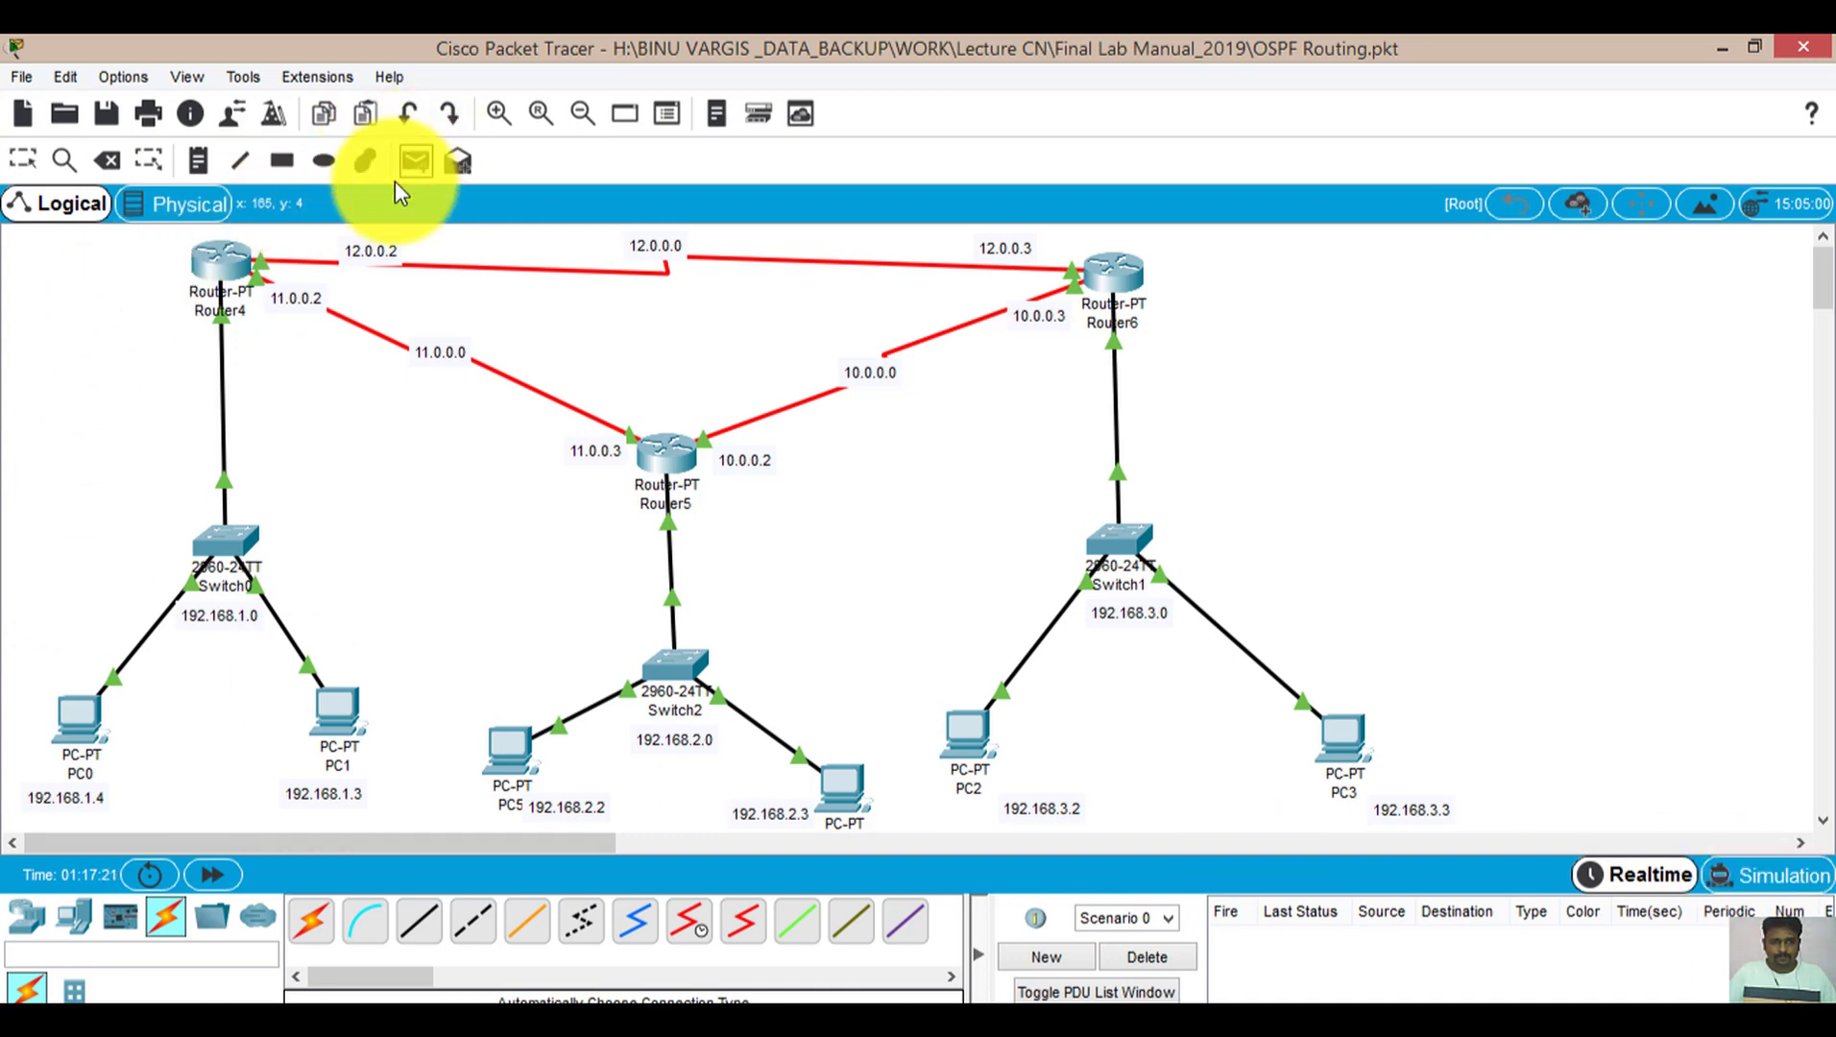
pyautogui.click(342, 698)
pyautogui.click(956, 735)
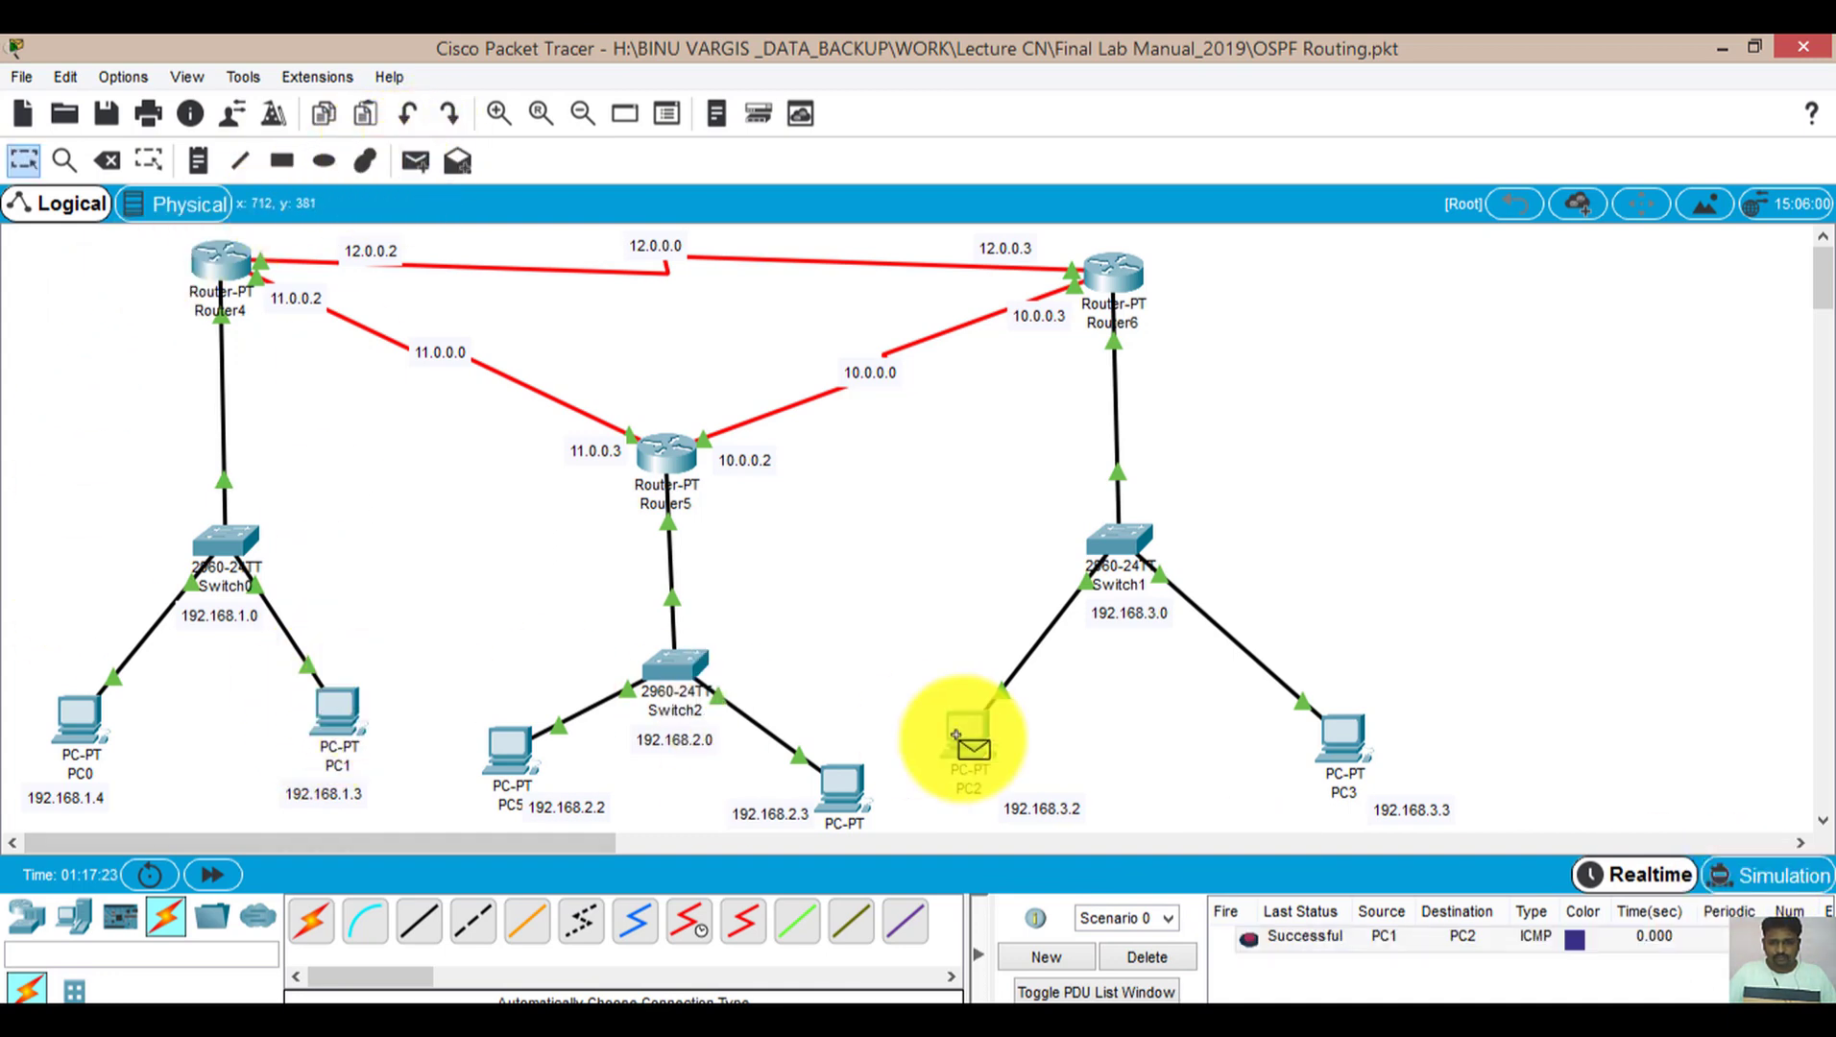
# Play the PC1 to PC2 PDU in Simulation mode to trace its route, return to Realtime mode, and clear the test
pyautogui.click(1790, 884)
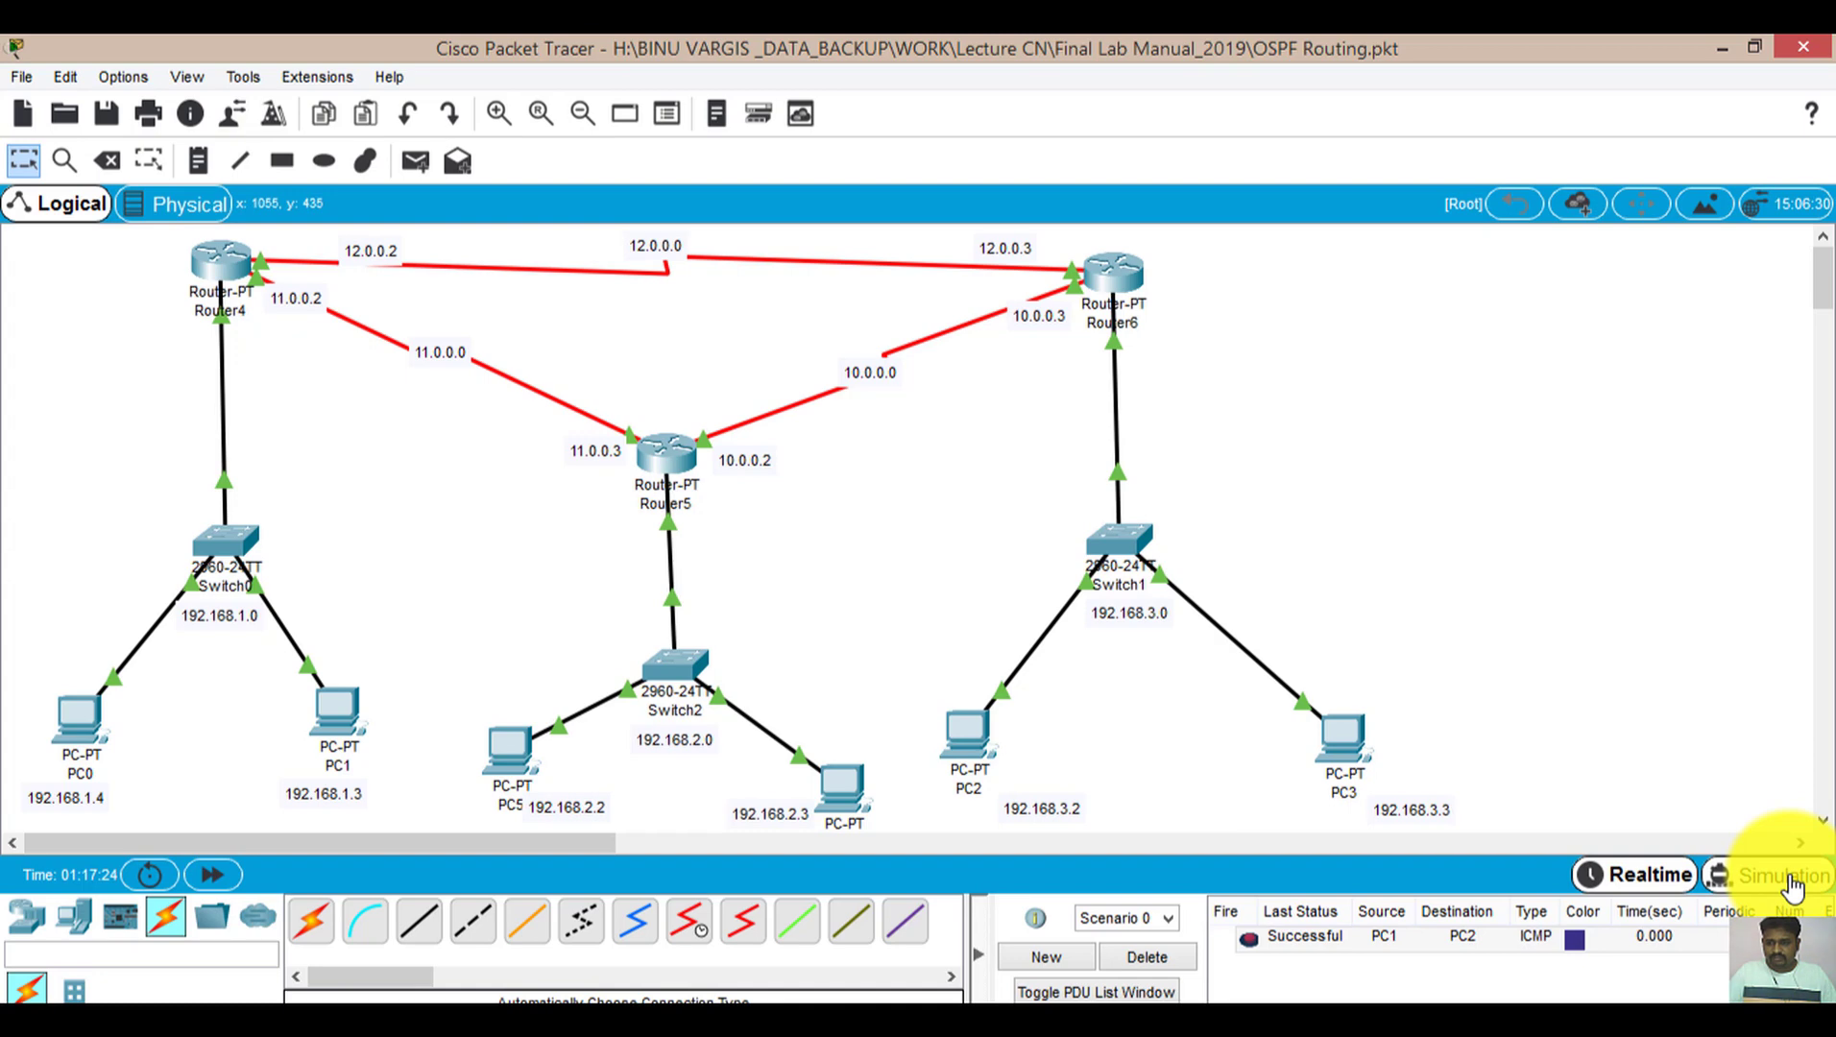
pyautogui.click(1565, 641)
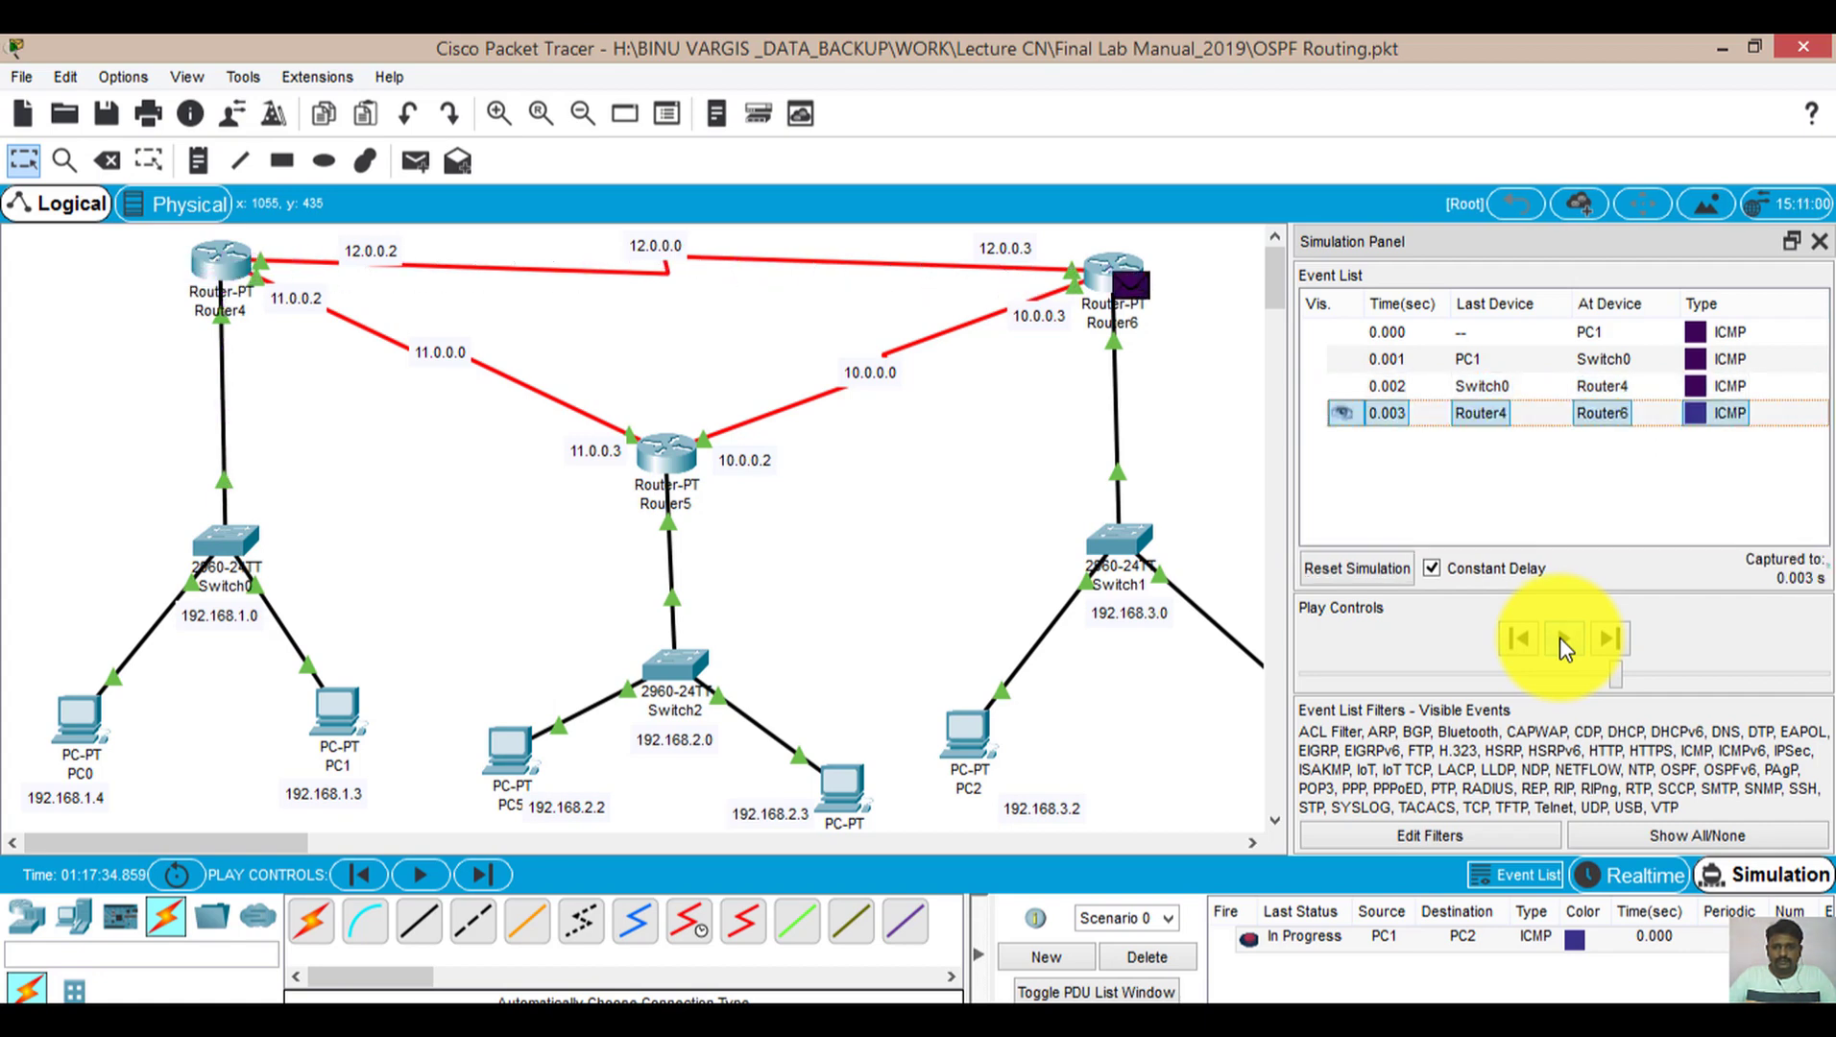
pyautogui.click(1562, 638)
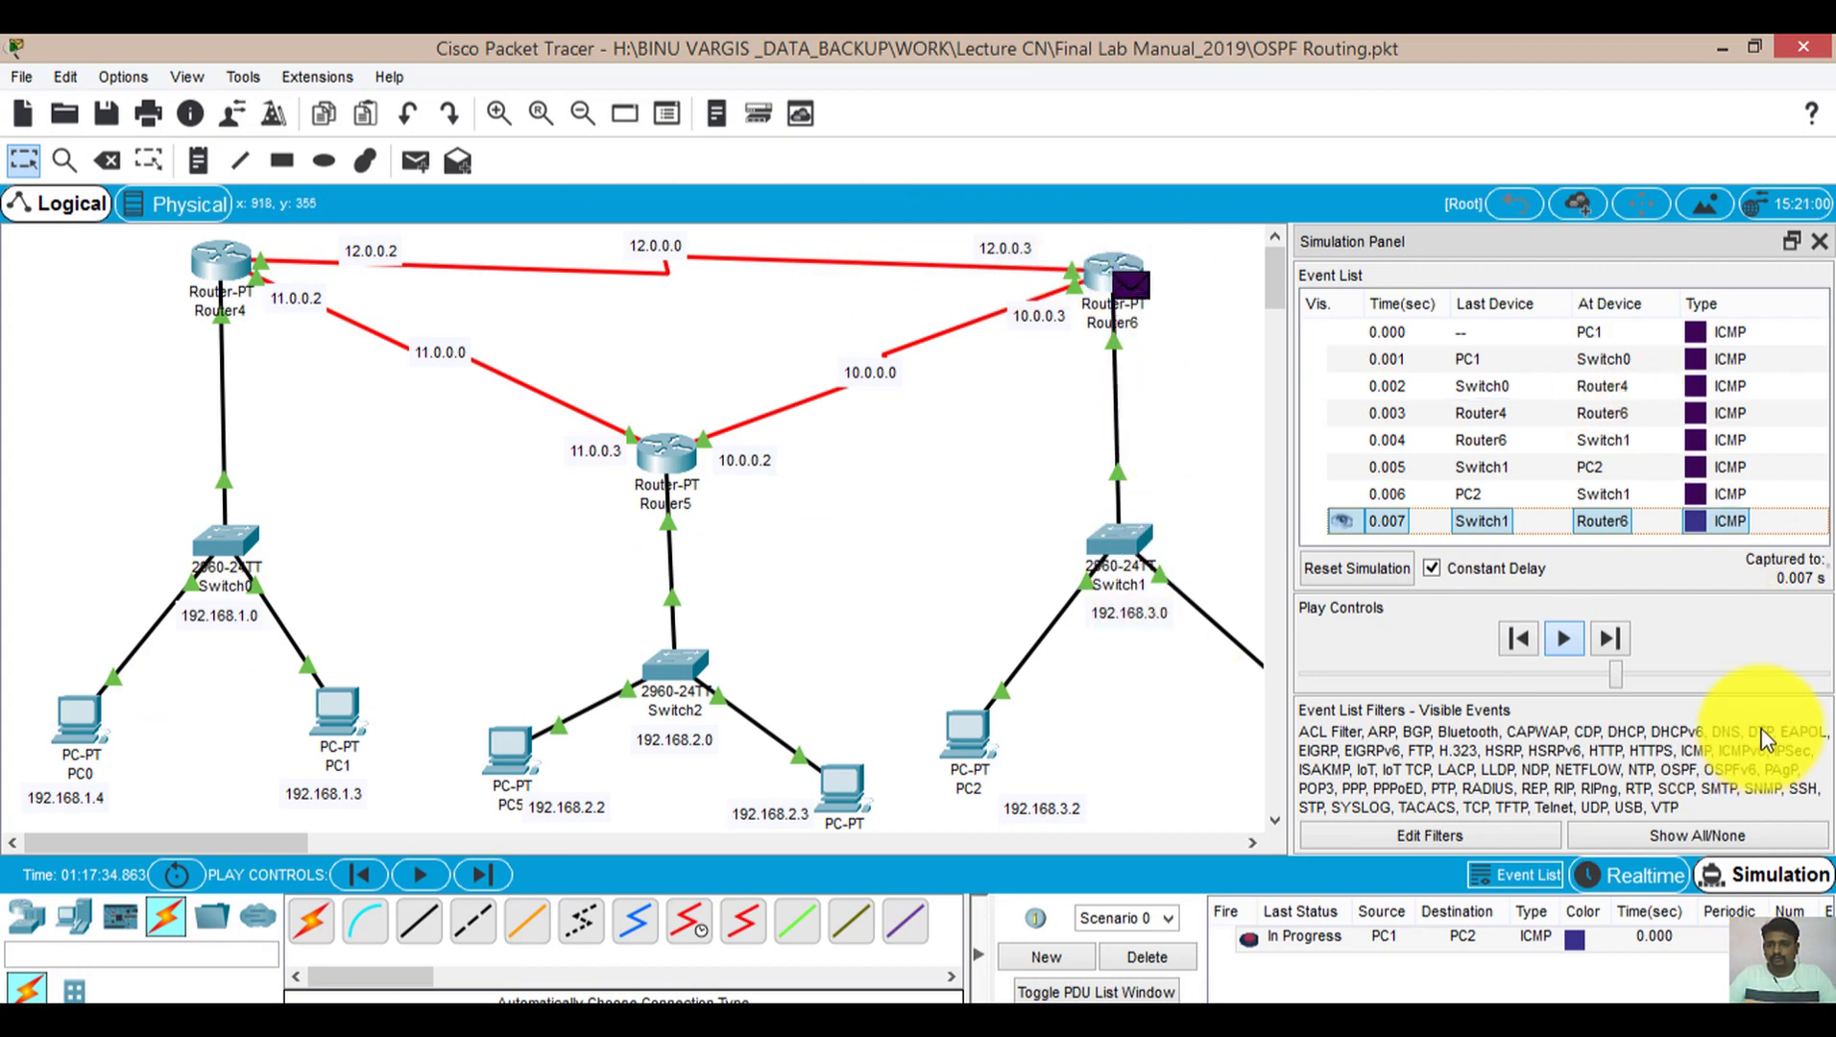
pyautogui.click(1818, 242)
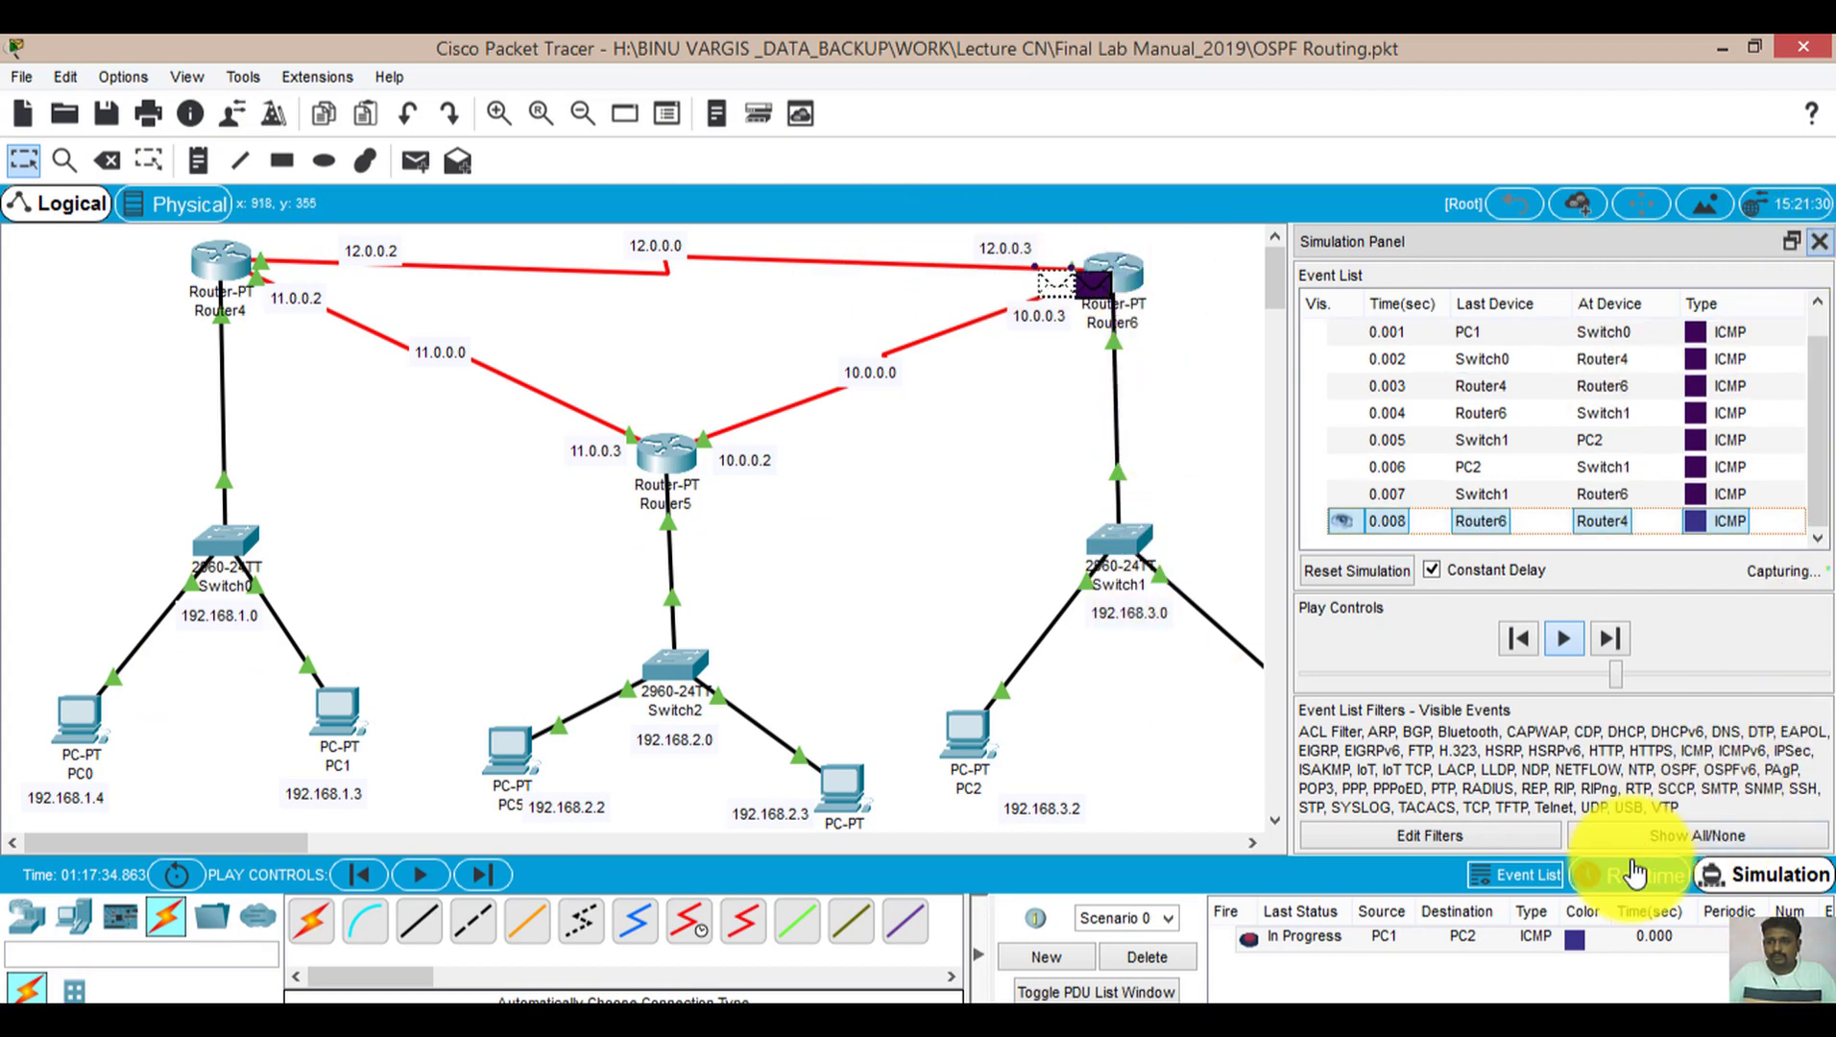
pyautogui.click(1640, 879)
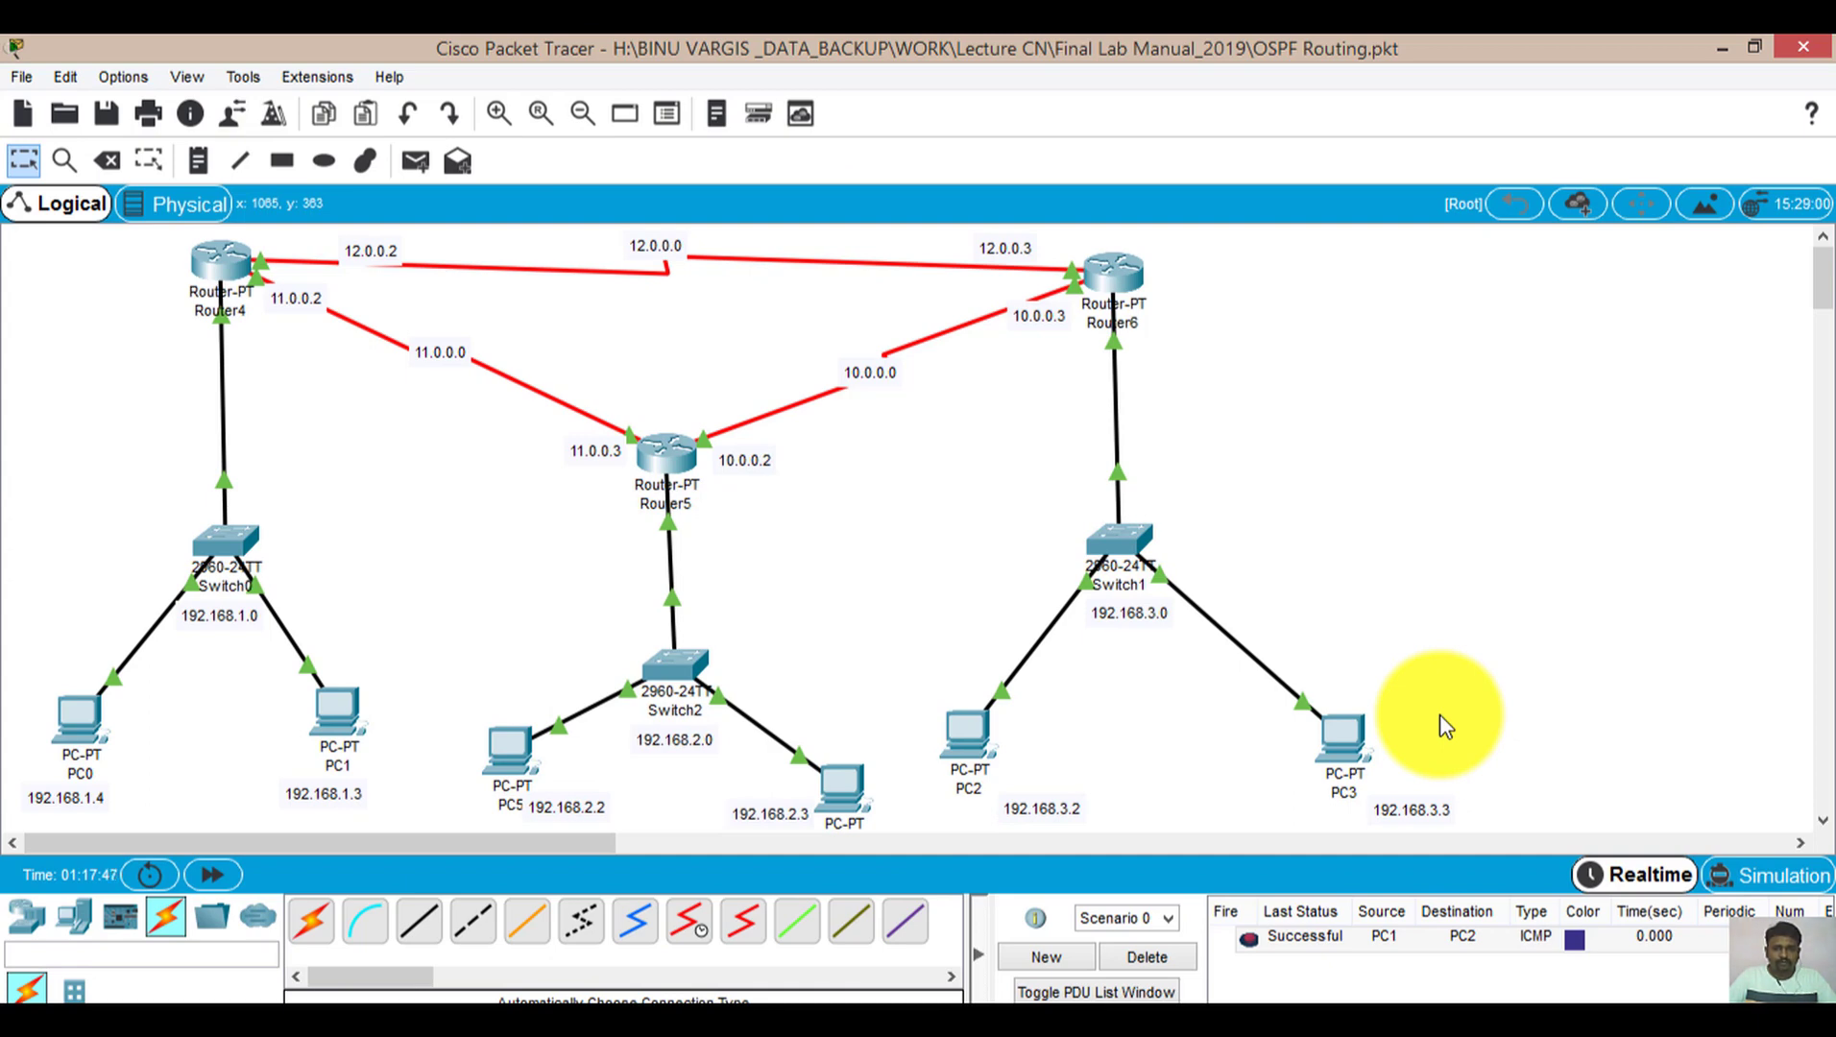
pyautogui.click(1145, 958)
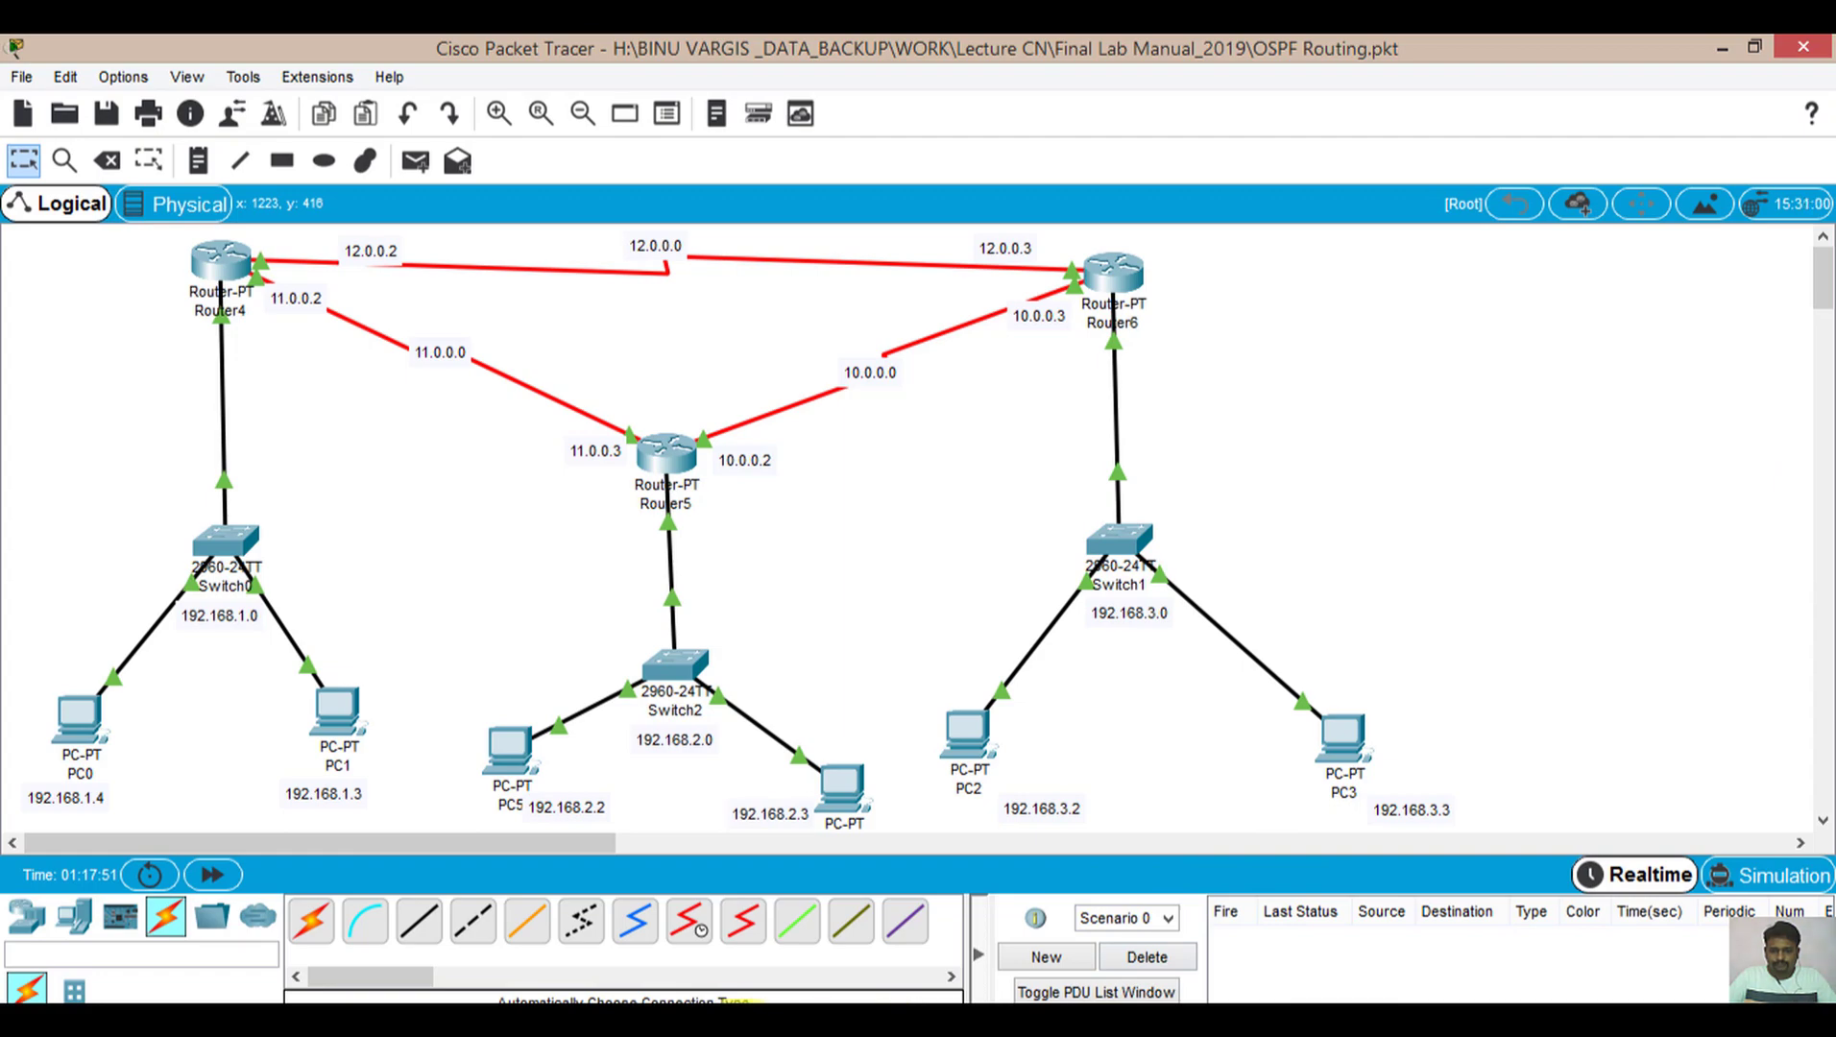